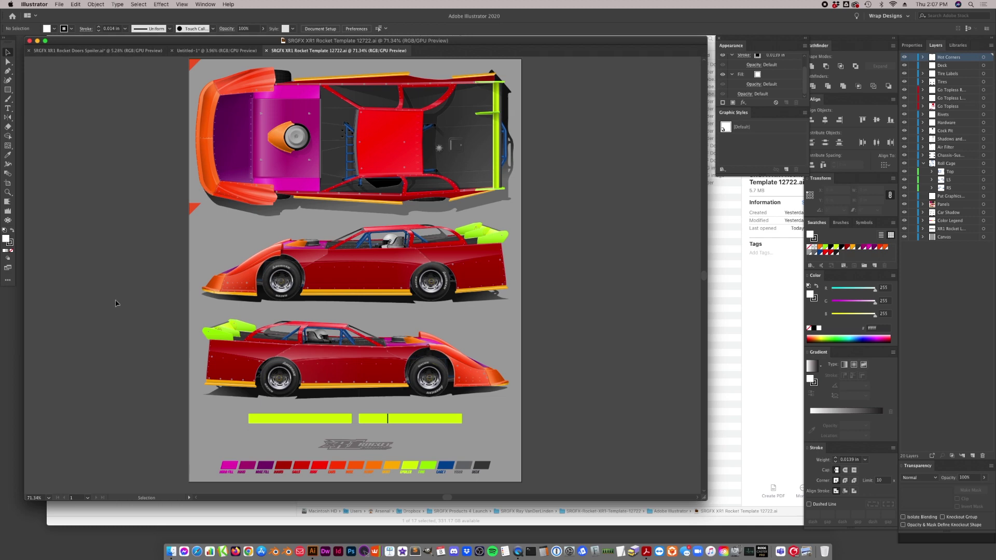
# - Recolor all artwork on the Roll Cage layer with the dark Deck color sampled from the color legend
pyautogui.scroll(-3, 363, 363)
pyautogui.click(7, 192)
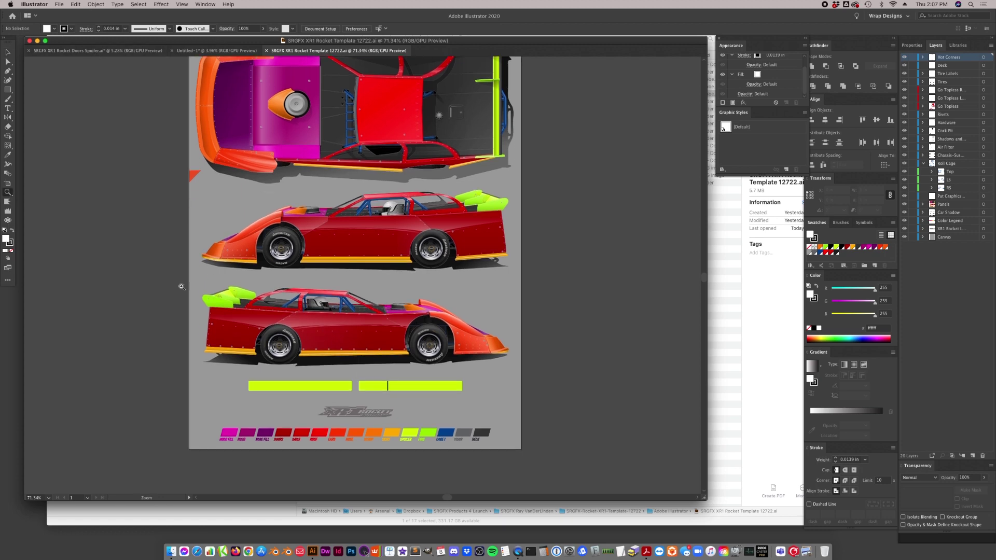
pyautogui.click(159, 217)
pyautogui.click(62, 80)
pyautogui.press('v')
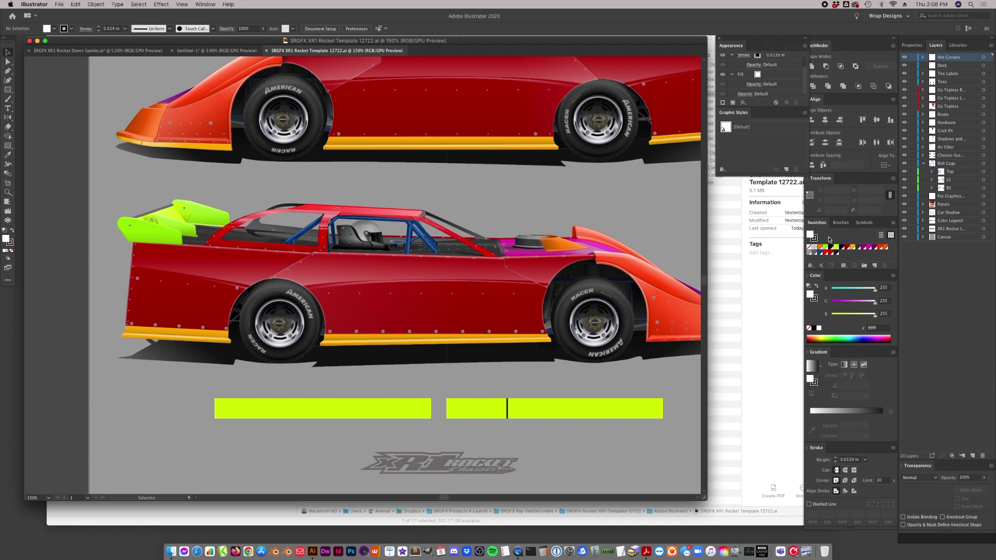
pyautogui.click(983, 163)
pyautogui.scroll(2, 380, 121)
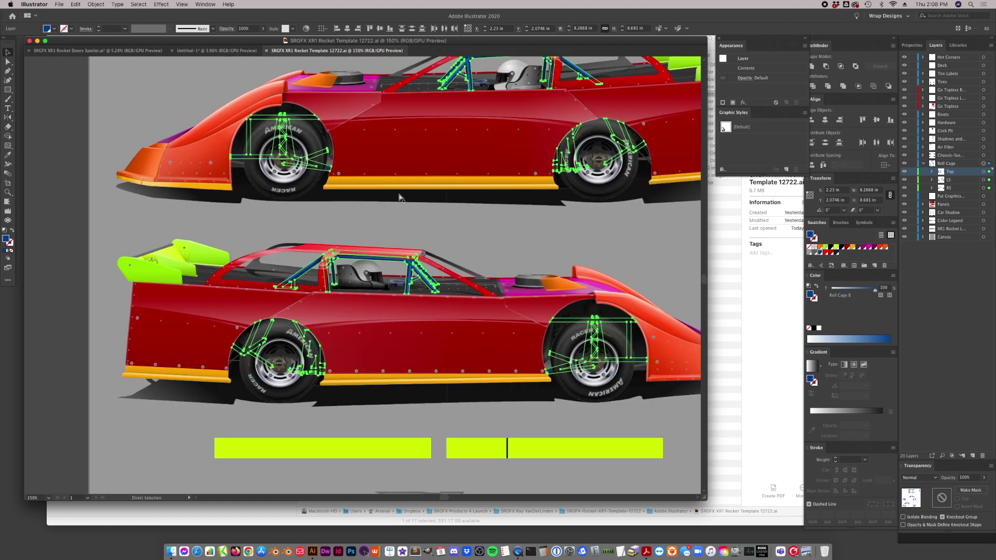
pyautogui.press('super+minus')
pyautogui.press('super+minus')
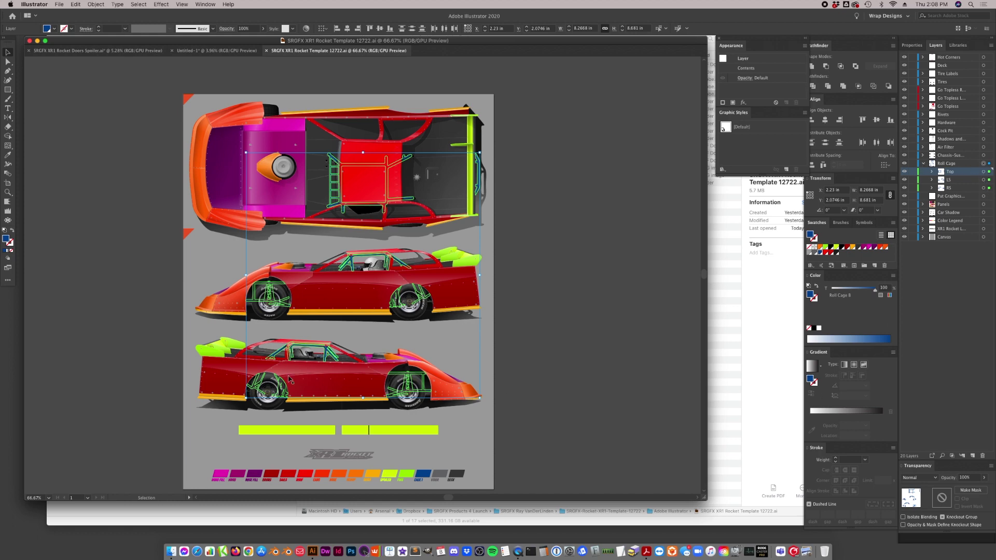
pyautogui.press('i')
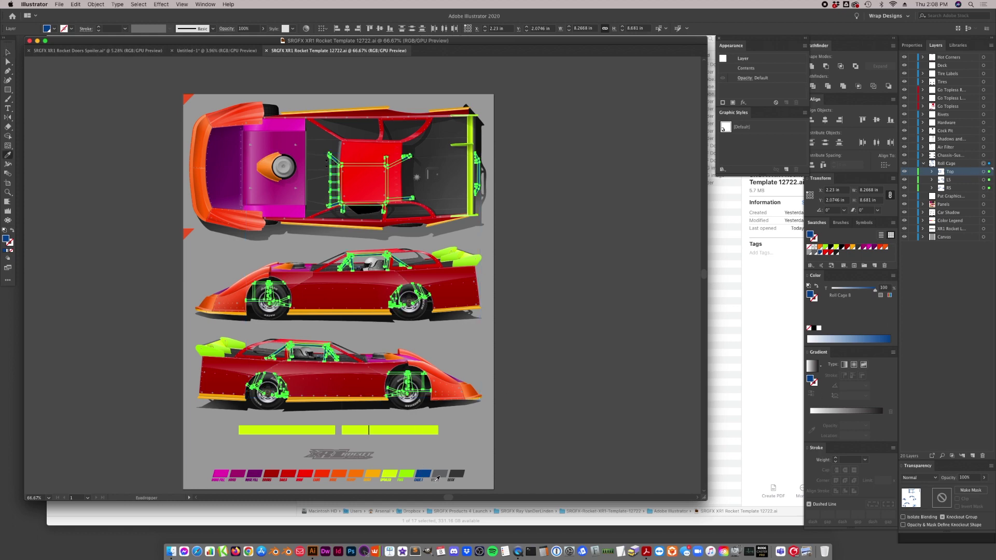
pyautogui.click(451, 474)
pyautogui.click(6, 52)
pyautogui.click(110, 210)
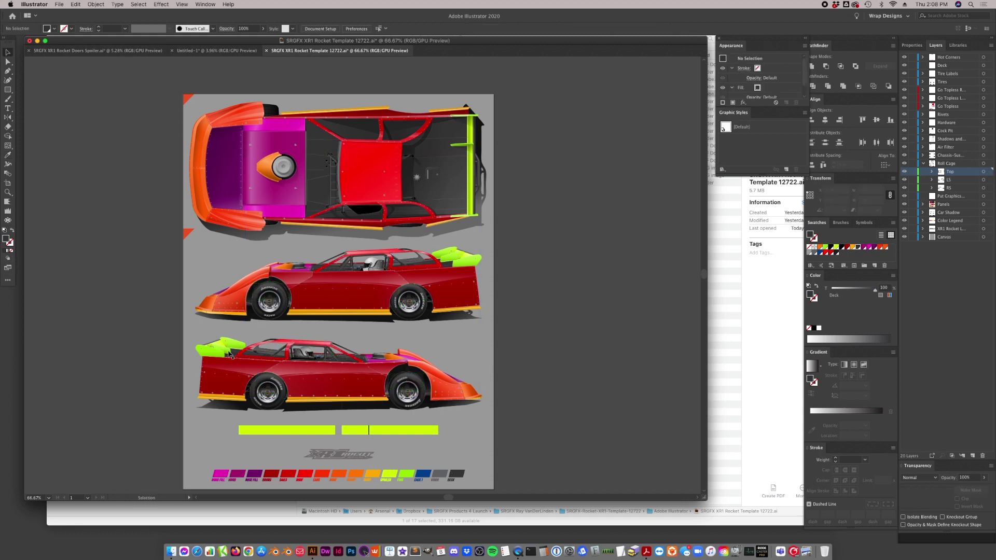
# - Hide the shading overlay on the lower side view, select the red door panel beneath it, and restore the overlay
pyautogui.click(362, 385)
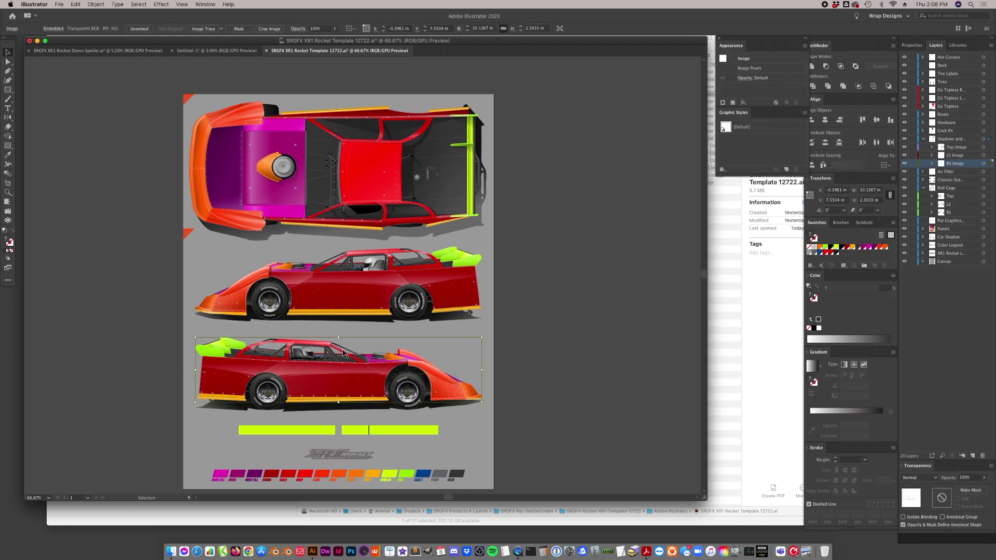
pyautogui.moveTo(360, 379)
pyautogui.mouseDown()
pyautogui.moveTo(365, 368)
pyautogui.moveTo(360, 379)
pyautogui.mouseUp()
pyautogui.click(358, 366)
pyautogui.click(354, 376)
pyautogui.moveTo(354, 376); pyautogui.dragTo(141, 219)
pyautogui.press('super+z')
pyautogui.press('super+shift+a')
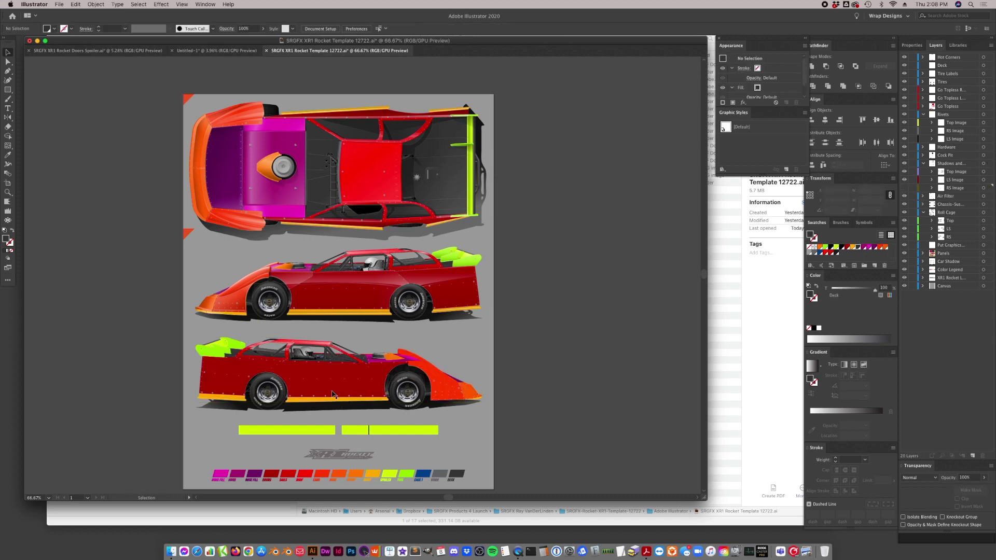
pyautogui.click(321, 365)
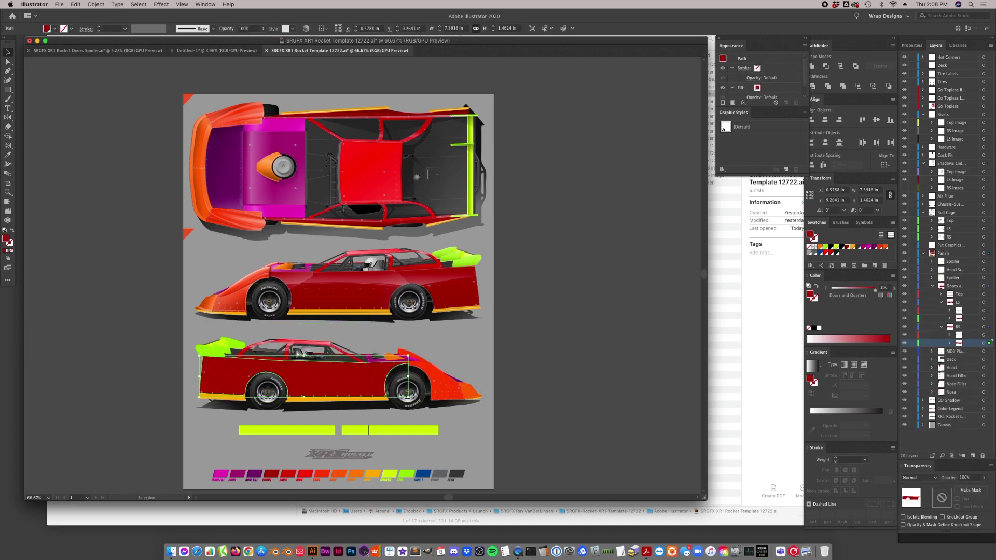
pyautogui.press('super+shift+a')
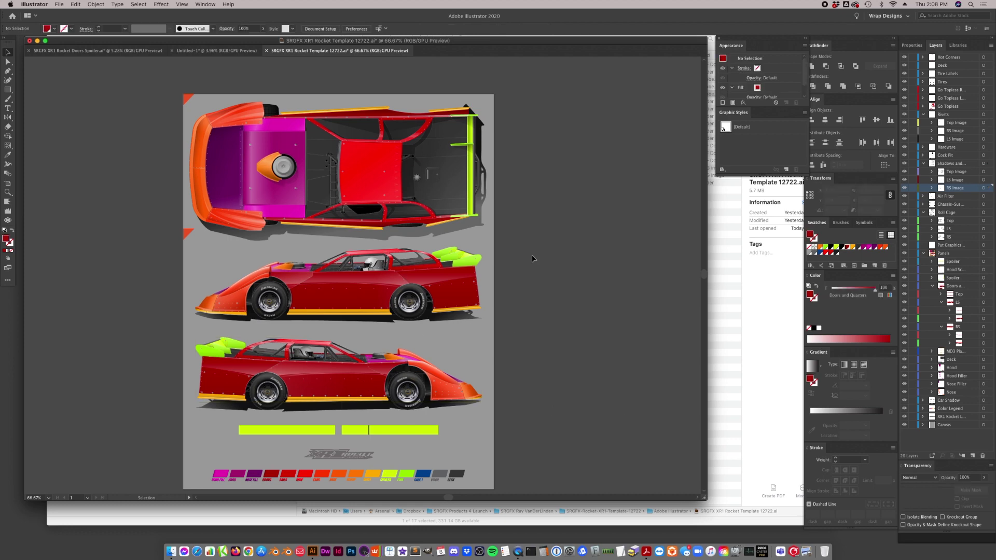
# - Select the whole upper side view without the gray background and move it off the artboard to the left
pyautogui.moveTo(534, 248); pyautogui.dragTo(300, 323)
pyautogui.moveTo(161, 328); pyautogui.dragTo(171, 333)
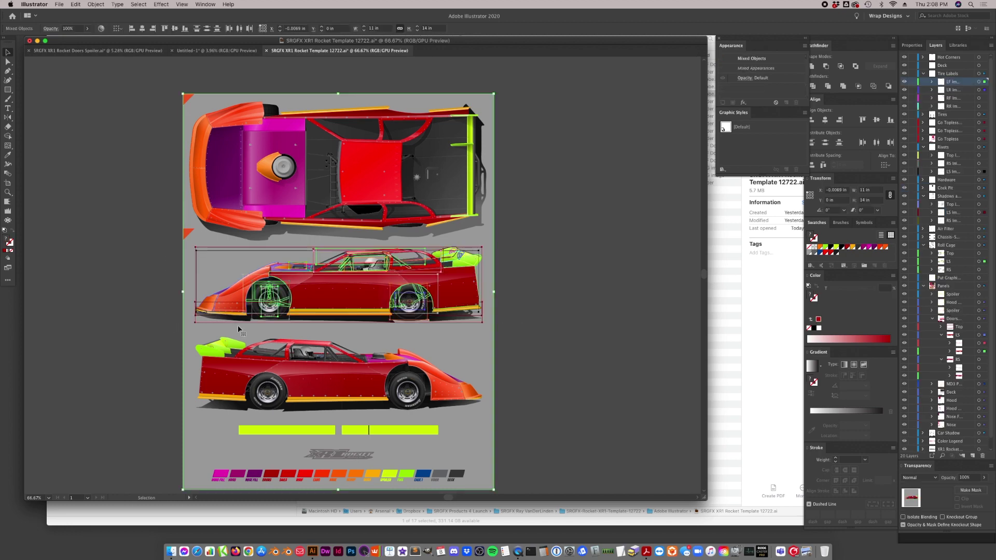
pyautogui.moveTo(169, 254); pyautogui.dragTo(521, 331)
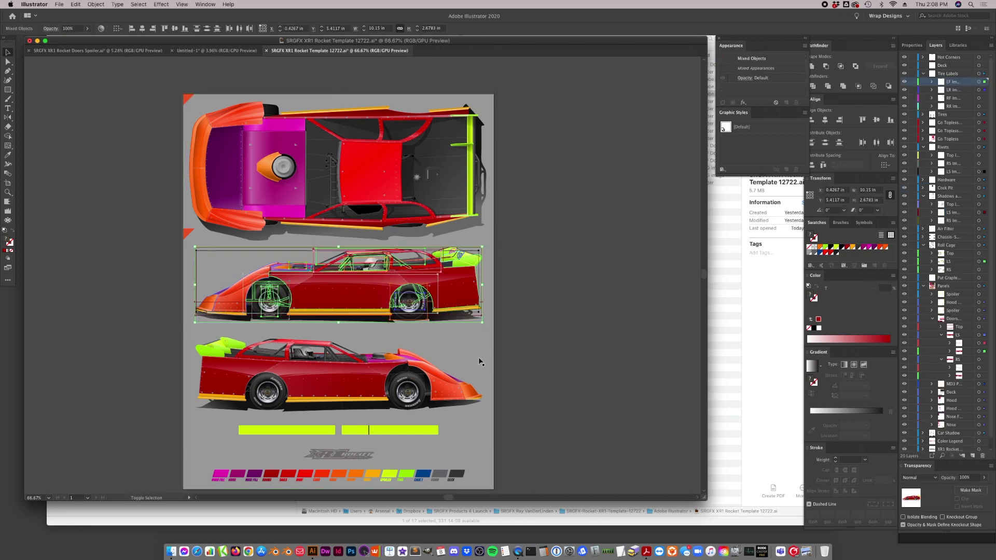
pyautogui.moveTo(436, 302); pyautogui.dragTo(211, 283)
pyautogui.hscroll(-5, 223, 286)
pyautogui.moveTo(486, 278); pyautogui.dragTo(293, 260)
pyautogui.click(313, 352)
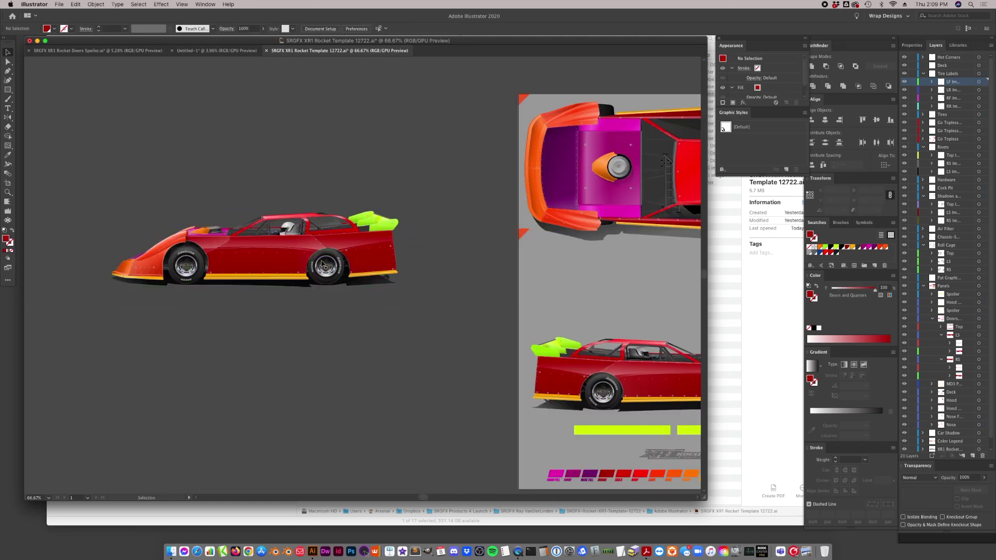
# - Try moving the lower side view, undo the move, and return the upper side view to its place on the artboard
pyautogui.hscroll(5, 361, 303)
pyautogui.moveTo(562, 308); pyautogui.dragTo(97, 418)
pyautogui.moveTo(213, 376); pyautogui.dragTo(463, 351)
pyautogui.press('cmd+z')
pyautogui.moveTo(44, 249); pyautogui.dragTo(464, 285)
pyautogui.click(552, 309)
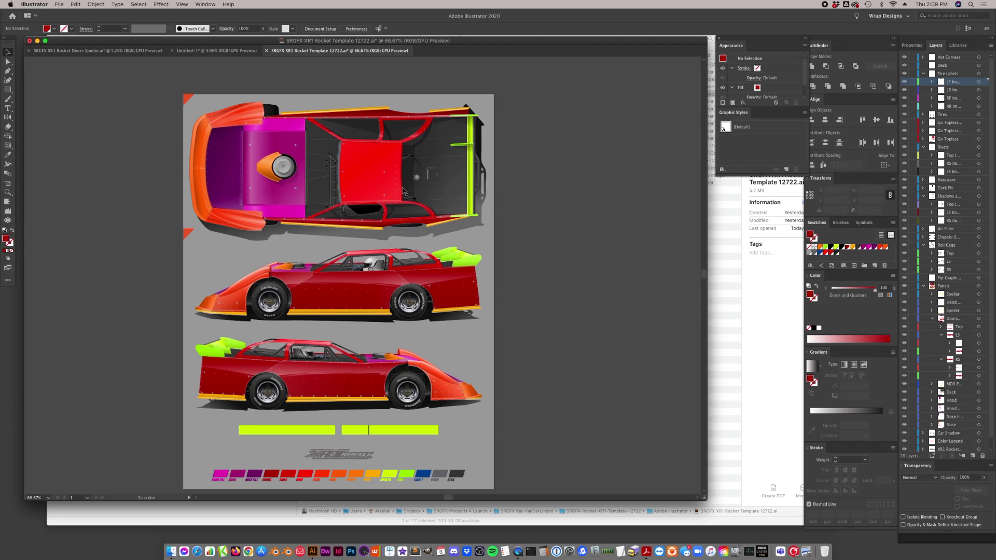
# - Hide the gray canvas background and both orange corner triangles so that only the car artwork can be selected
pyautogui.press('super+a')
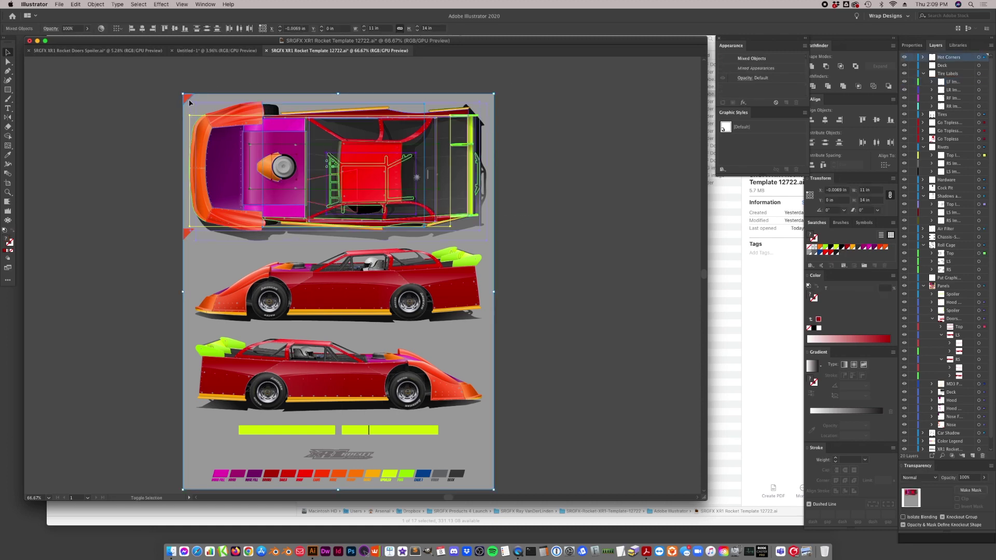
pyautogui.click(207, 100)
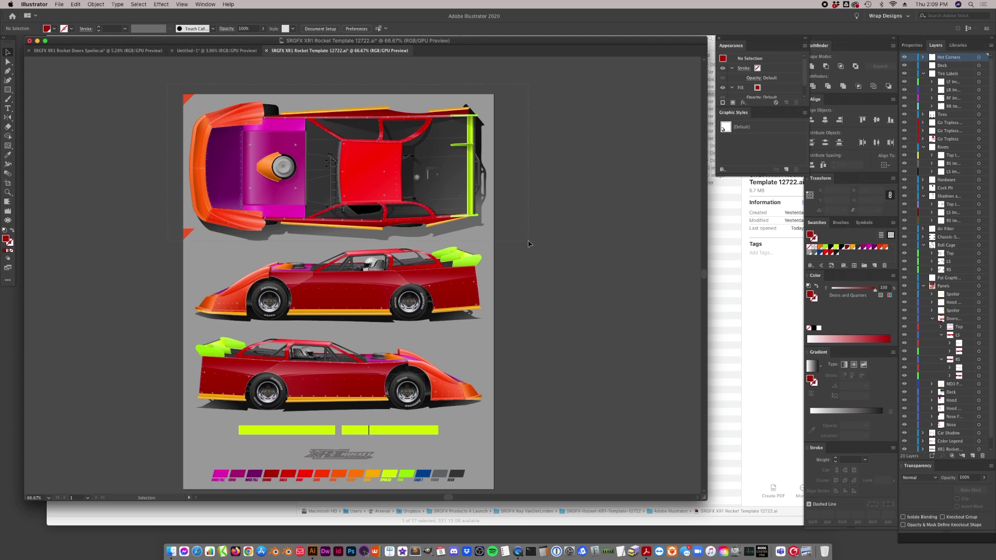
pyautogui.press('super+a')
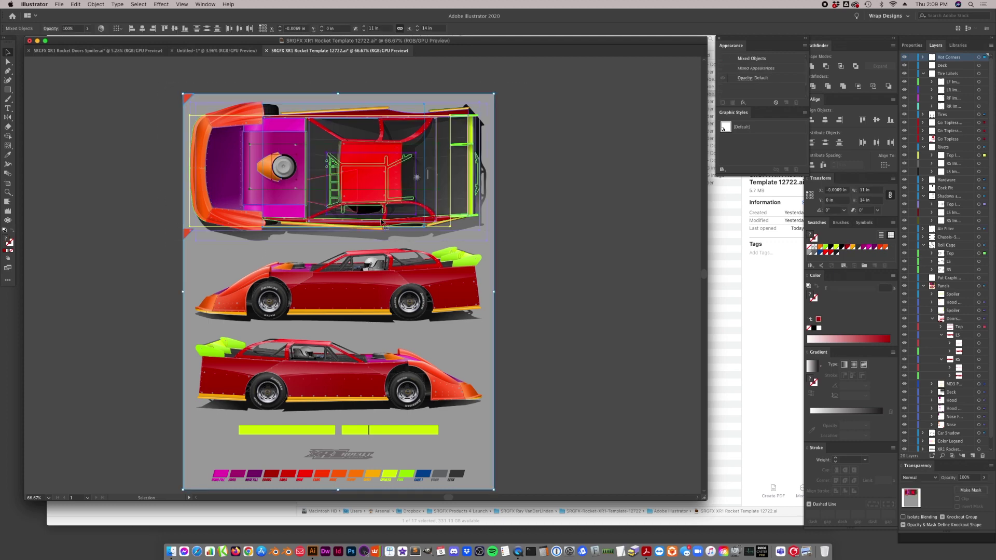
pyautogui.click(196, 97)
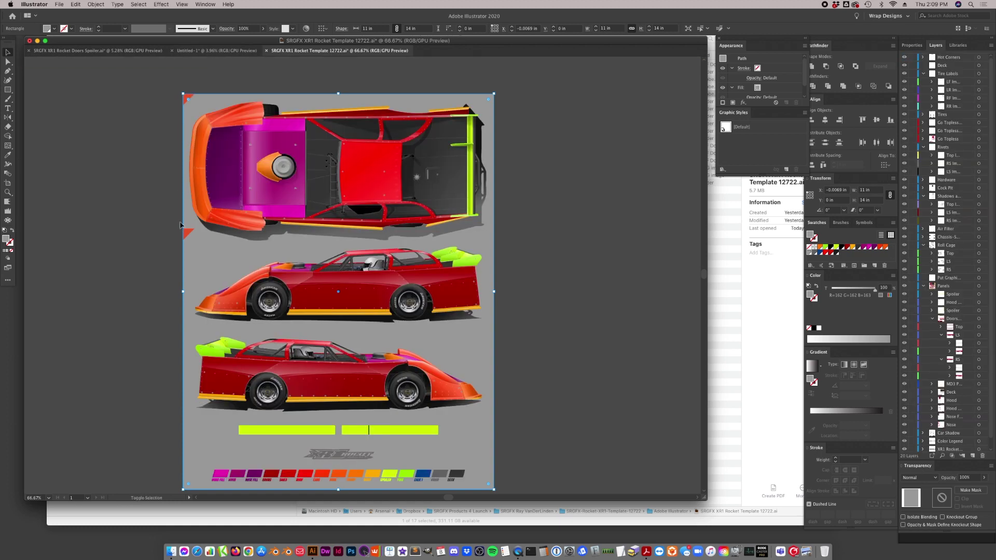
pyautogui.click(181, 226)
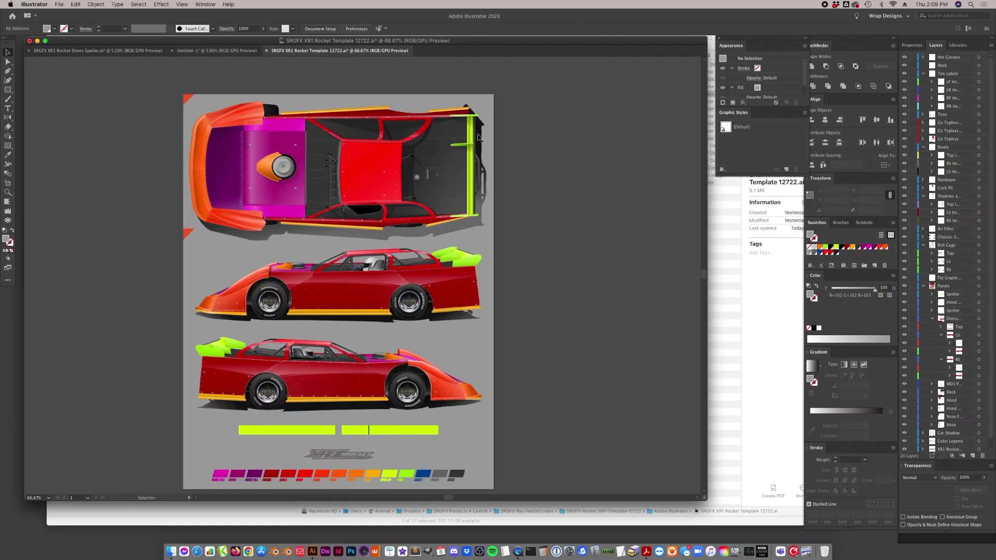
pyautogui.click(190, 234)
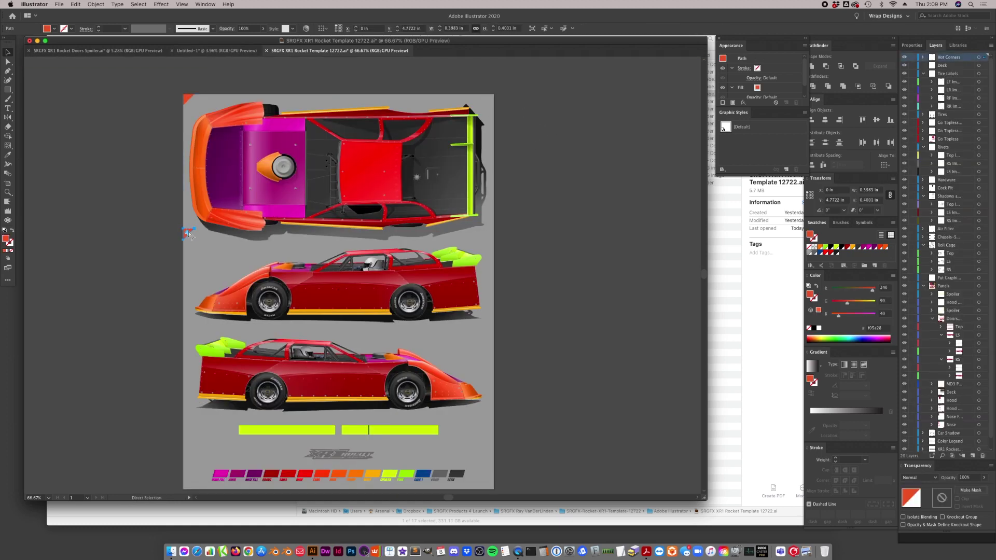
pyautogui.press('Delete')
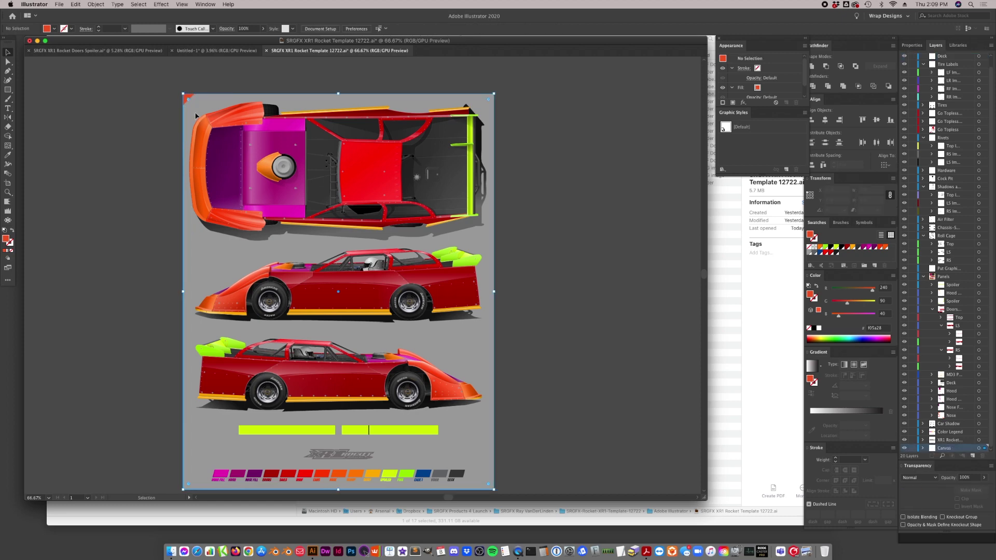
pyautogui.press('Delete')
pyautogui.click(186, 96)
pyautogui.press('Delete')
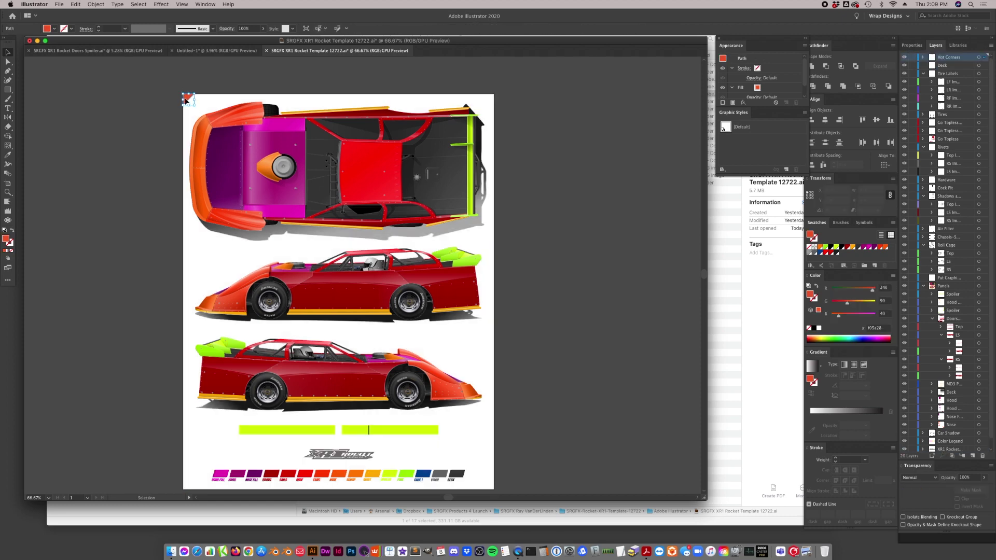
# - Select the complete top view of the car and rotate it 90 degrees
pyautogui.moveTo(534, 244); pyautogui.dragTo(400, 214)
pyautogui.rightClick(398, 201)
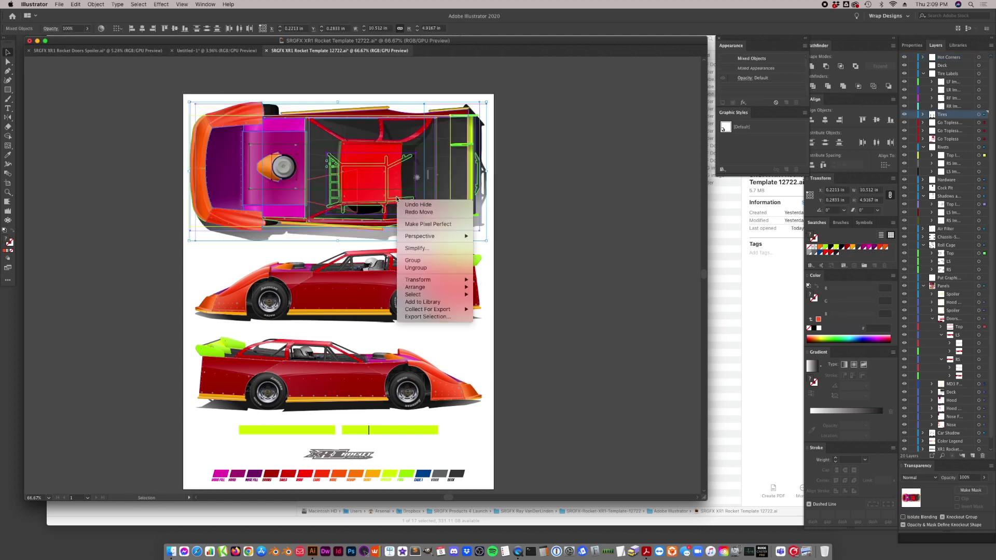
pyautogui.moveTo(446, 279)
pyautogui.click(517, 299)
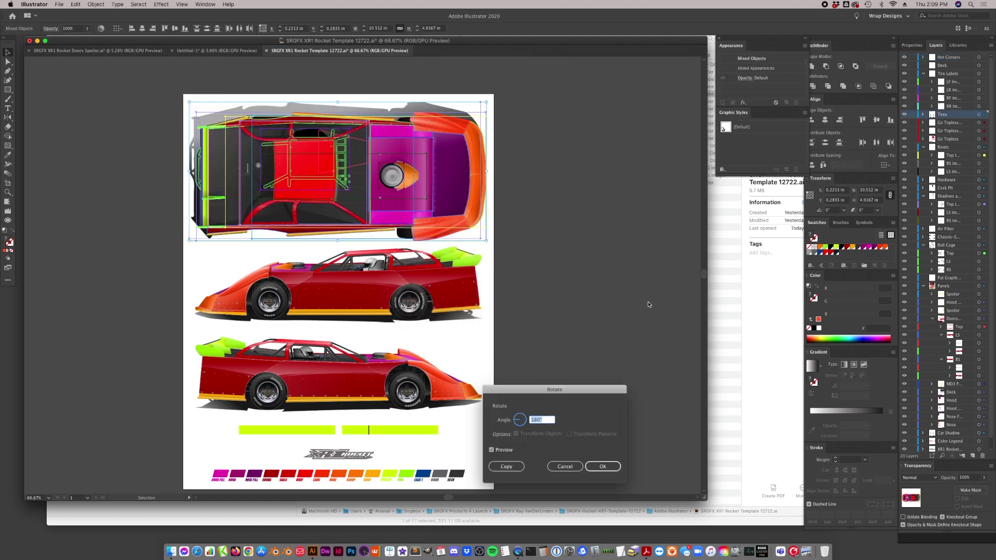
pyautogui.write('90')
pyautogui.press('Return')
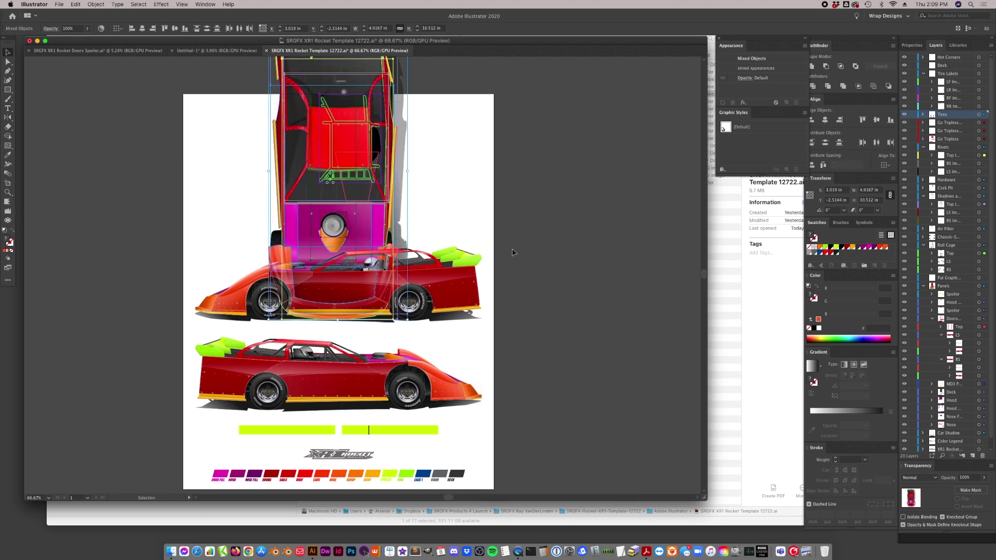
# - Move the rotated top view off the artboard to the left and scale it to about 2.96 by 6.34 in
pyautogui.moveTo(350, 161); pyautogui.dragTo(118, 312)
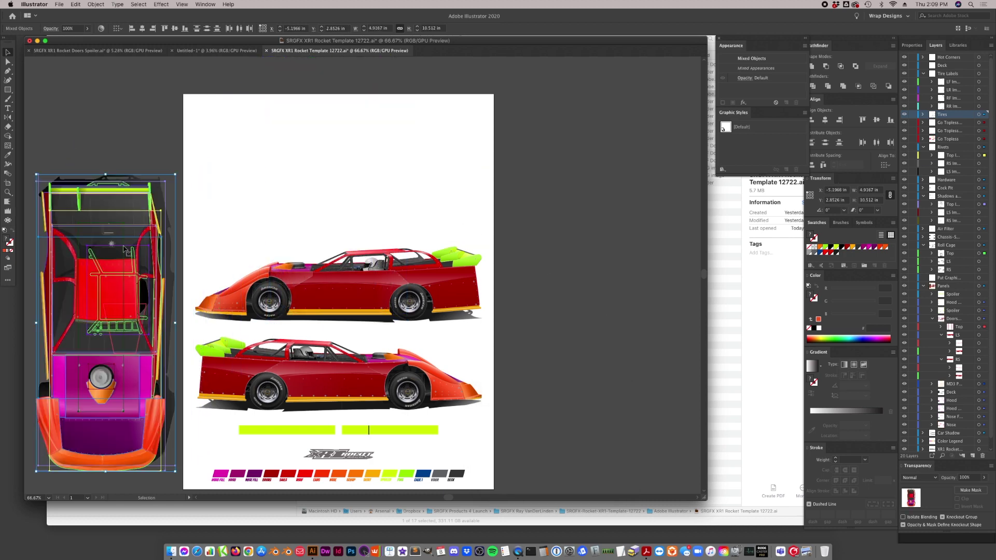
pyautogui.moveTo(106, 175); pyautogui.dragTo(106, 293)
pyautogui.moveTo(117, 397); pyautogui.dragTo(150, 353)
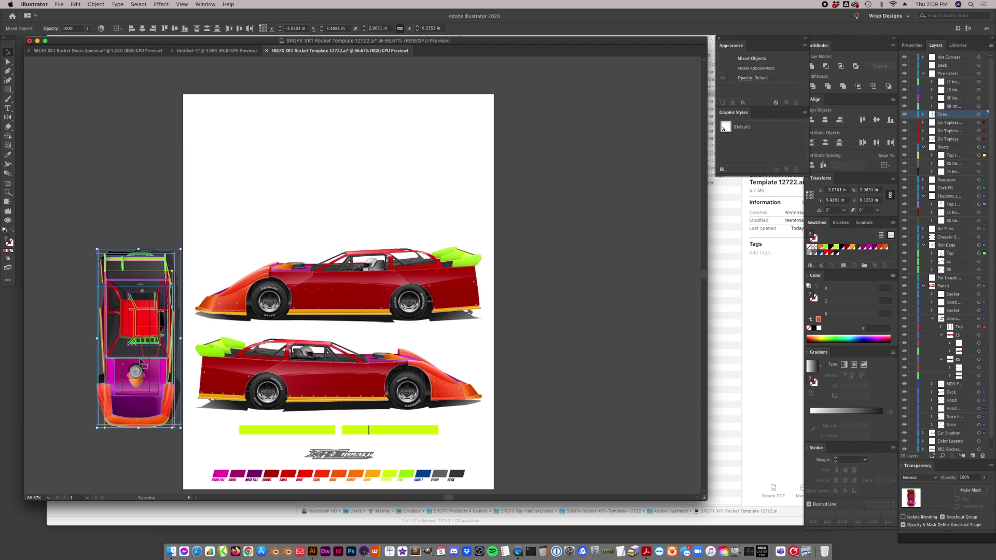
pyautogui.click(76, 404)
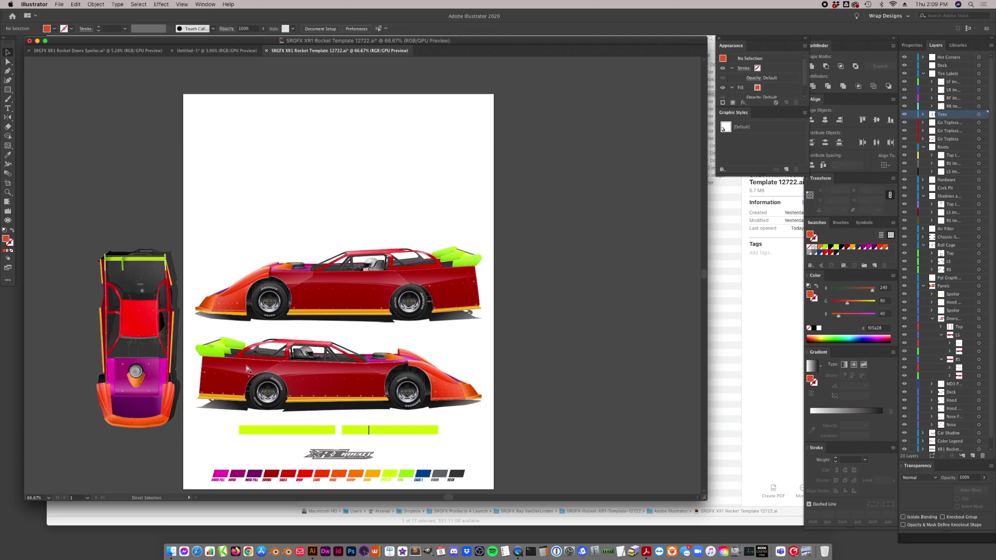
# - Undo the scaling, moves and rotation of the top view
pyautogui.press('super+z')
pyautogui.press('super+z')
pyautogui.press('super+z')
pyautogui.press('super+z')
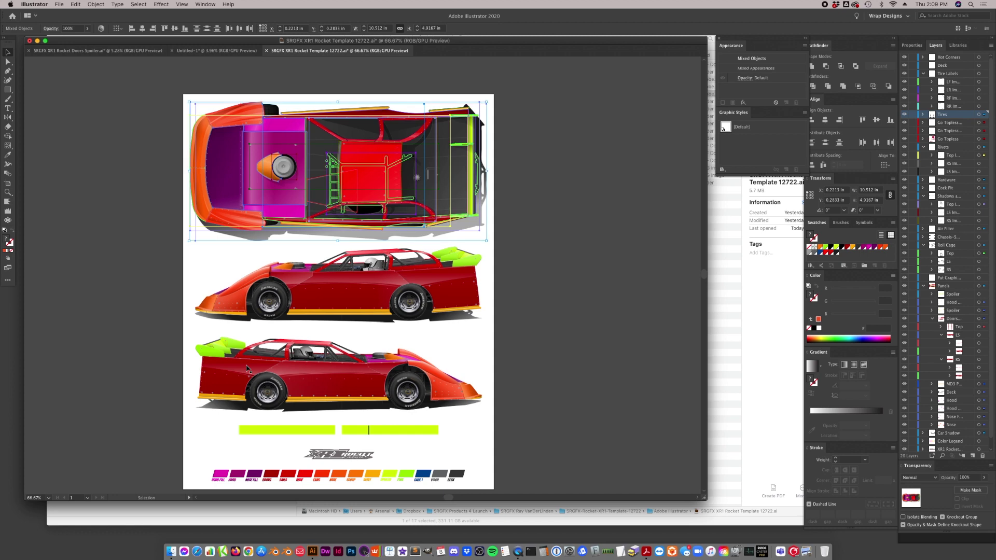
pyautogui.click(155, 51)
pyautogui.click(313, 51)
pyautogui.click(148, 112)
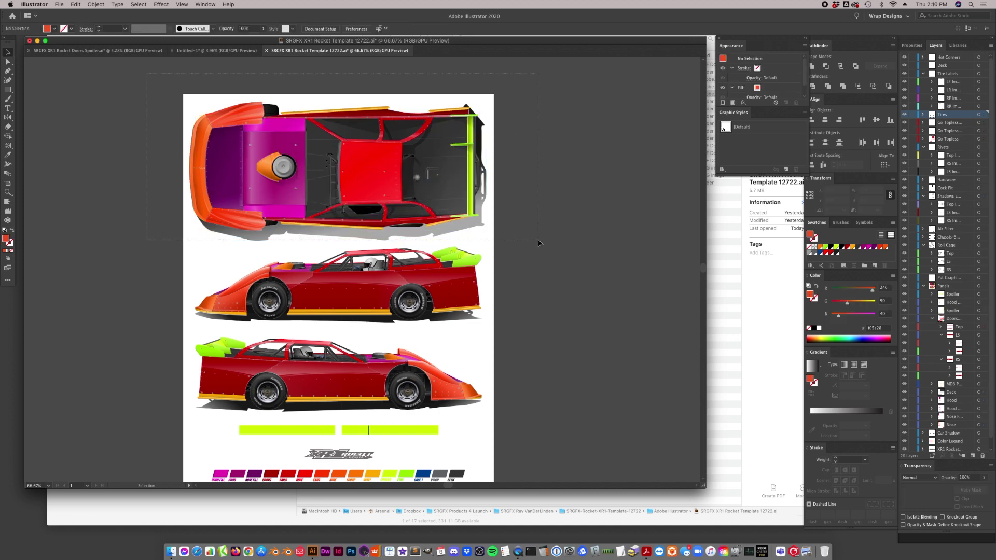
pyautogui.click(270, 185)
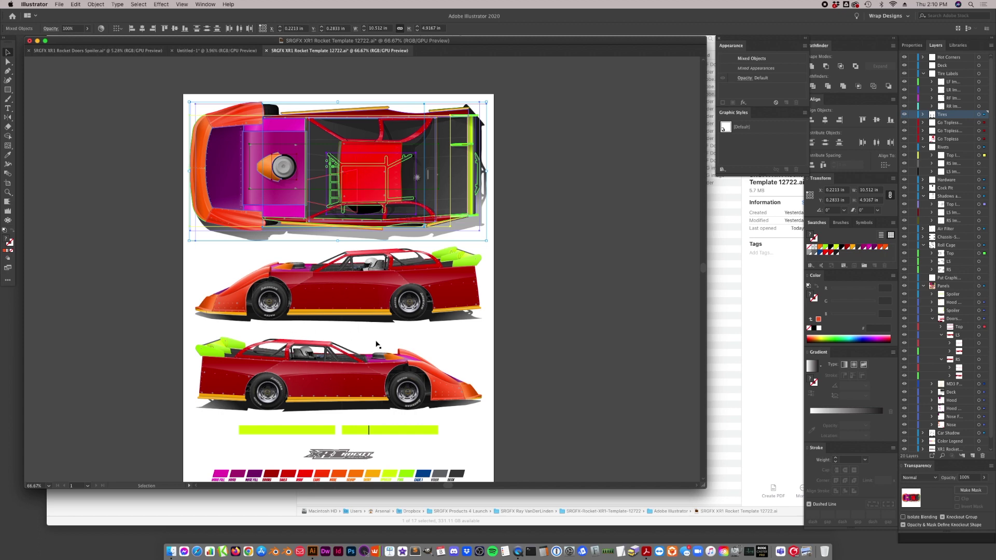
# - Show all hidden objects to bring back the gray canvas background and the orange corner triangles
pyautogui.click(188, 98)
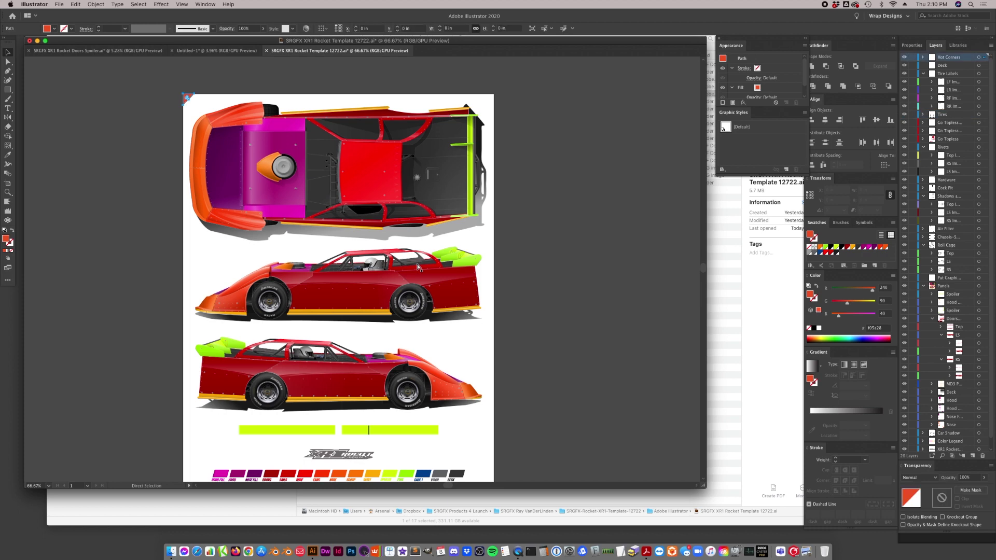
pyautogui.click(102, 4)
pyautogui.click(104, 78)
pyautogui.click(120, 260)
# - Select all artwork in the Panels layer and fill it with the orange Hood Scoop swatch
pyautogui.scroll(-3, 541, 289)
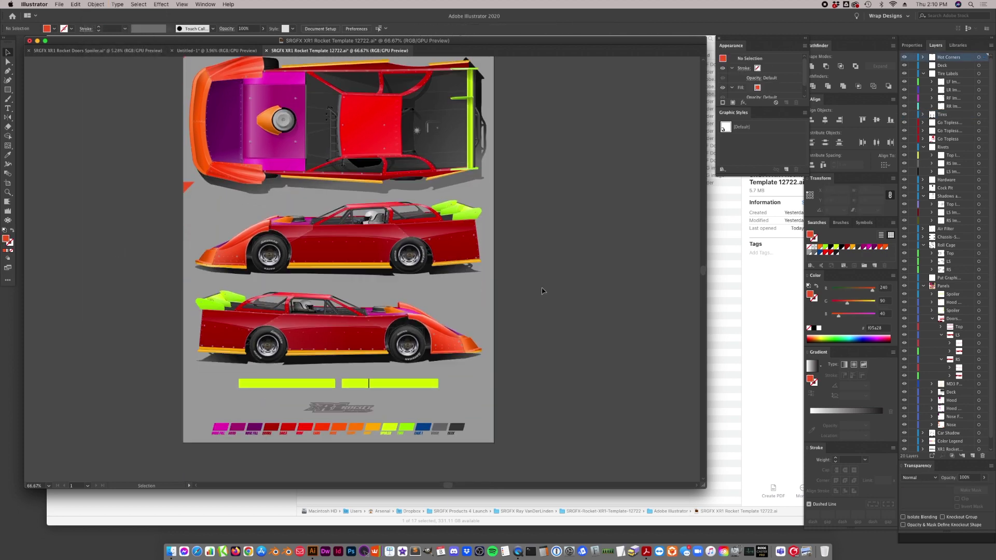
pyautogui.click(318, 334)
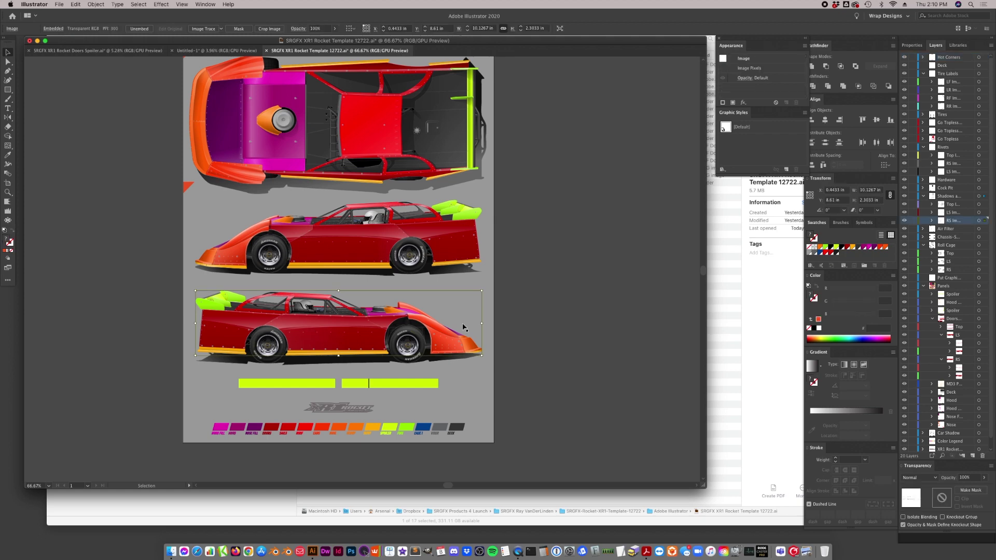
pyautogui.click(924, 246)
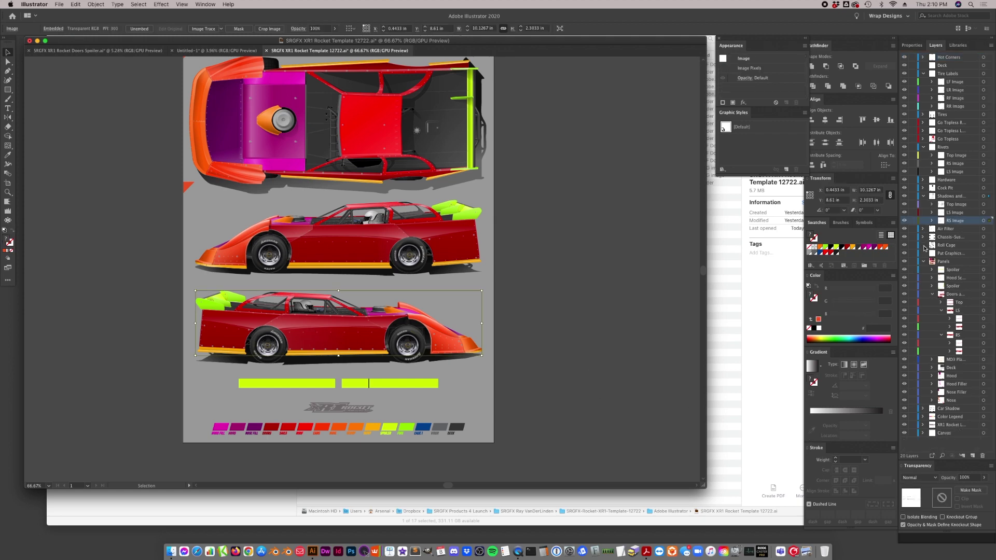
pyautogui.click(923, 261)
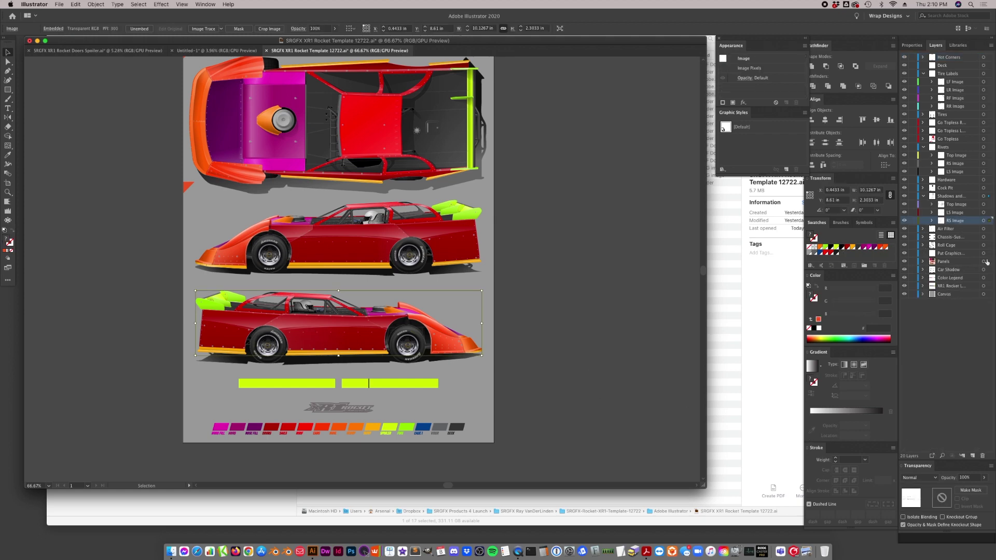
pyautogui.click(988, 262)
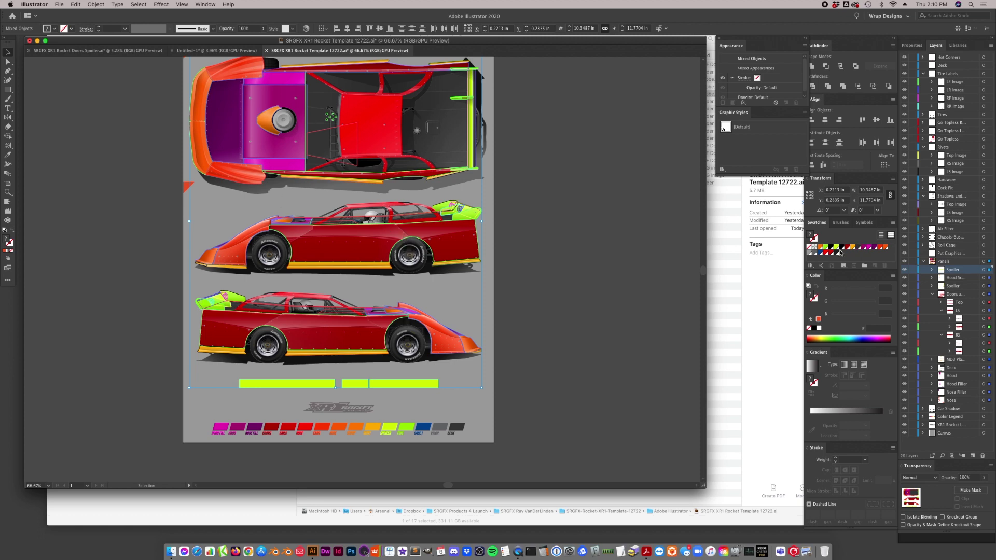
pyautogui.click(822, 250)
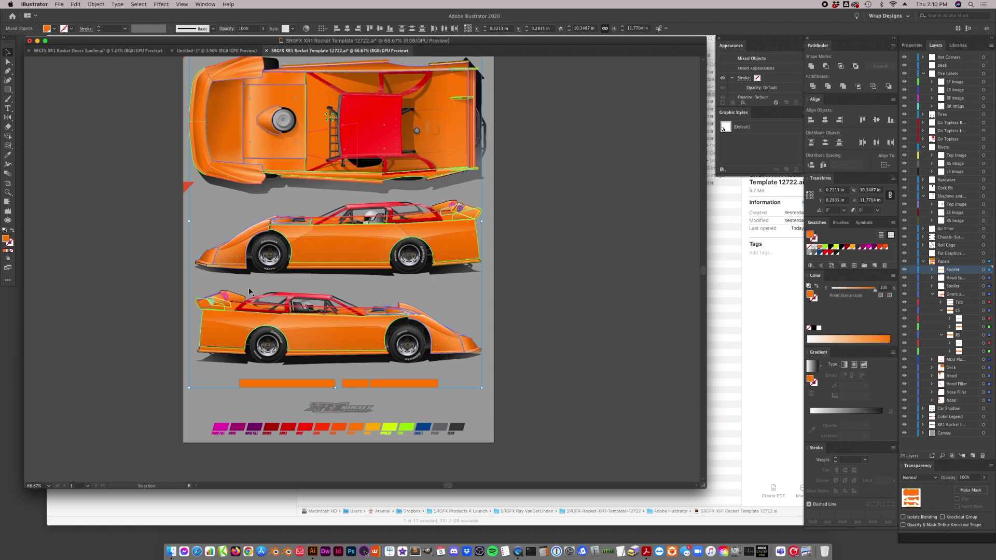
pyautogui.click(580, 315)
# - Collapse the doors sublayer and fill all artwork in the Nose sublayer with black
pyautogui.click(295, 353)
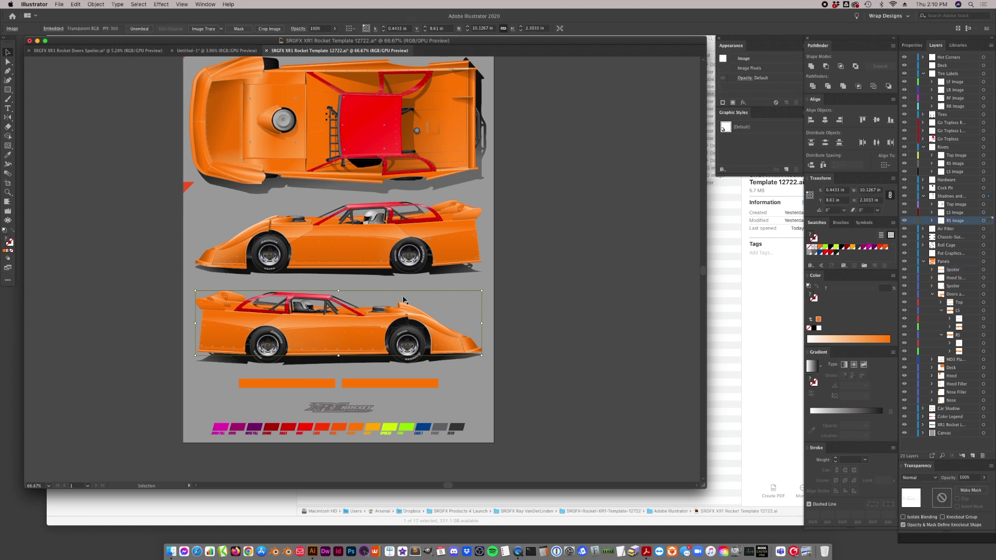
pyautogui.click(933, 294)
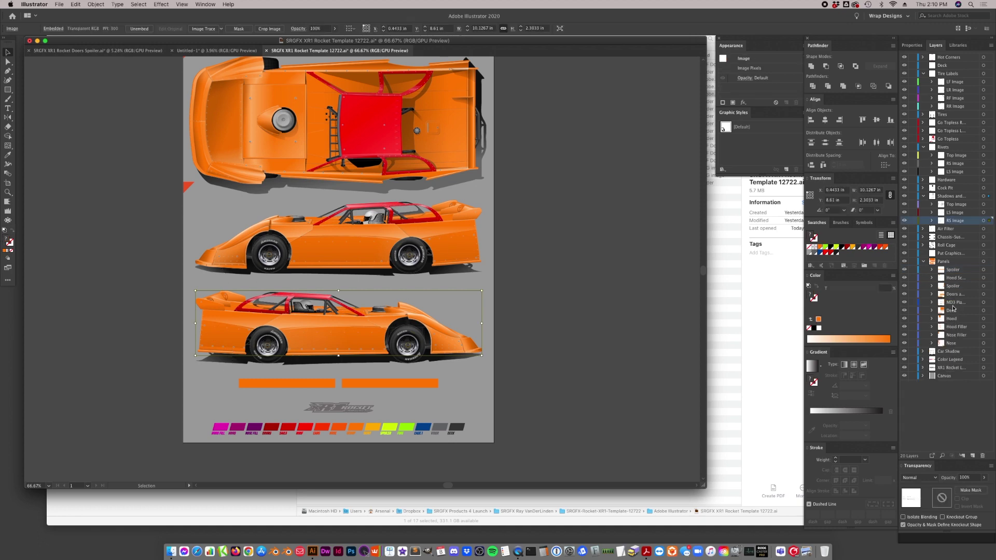
pyautogui.click(983, 343)
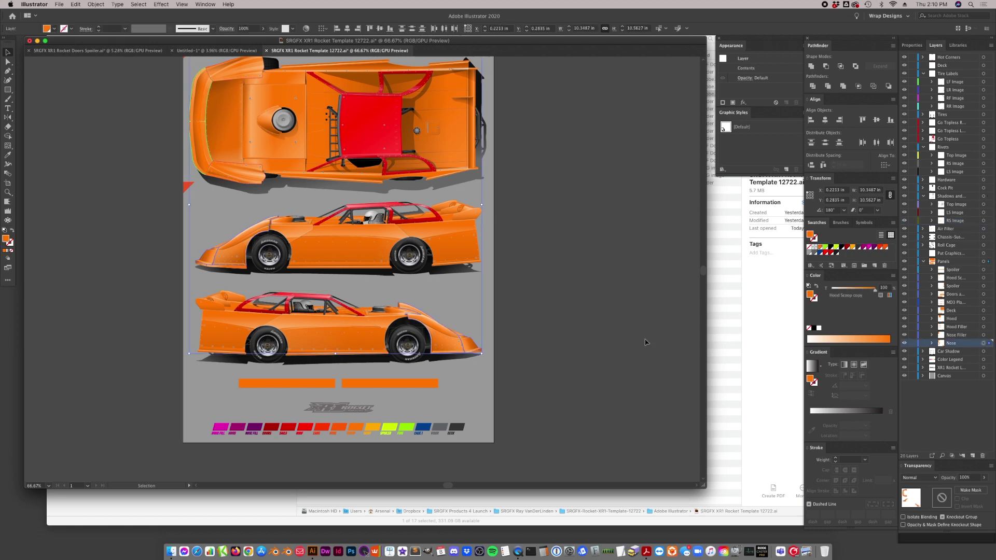
pyautogui.click(831, 248)
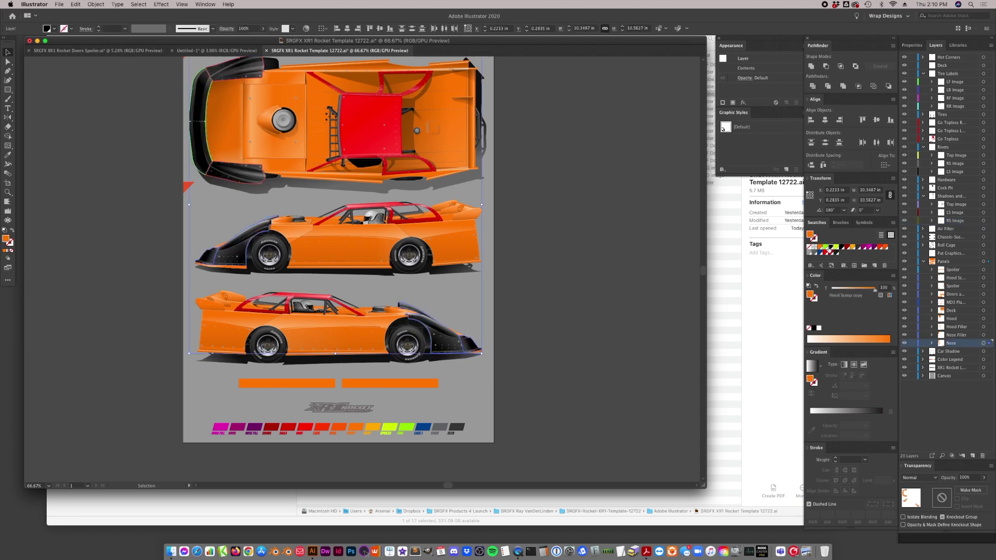
pyautogui.click(687, 311)
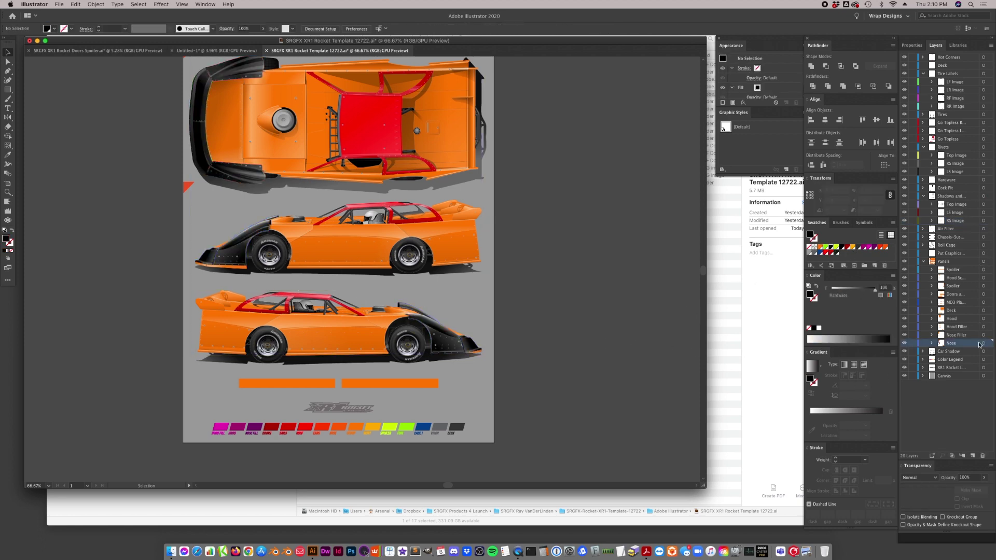
# - Fill all artwork in the MD3 plastic sublayer with the red Roof swatch
pyautogui.click(983, 302)
pyautogui.click(826, 253)
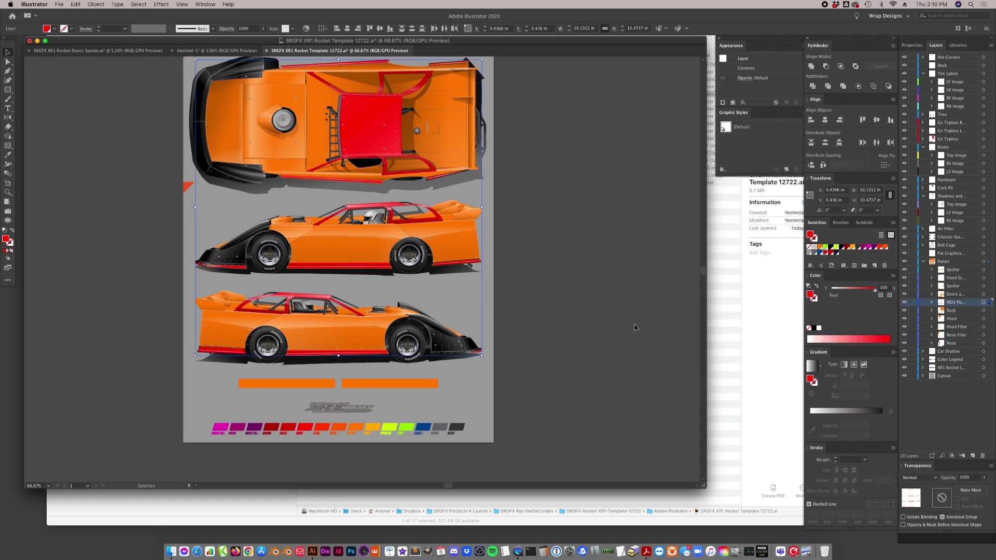
pyautogui.click(485, 374)
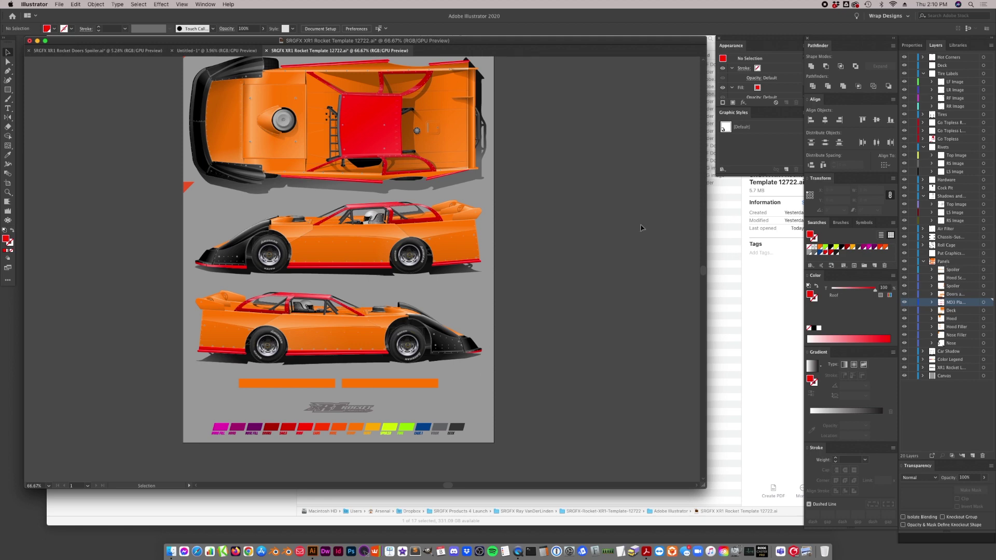
# - Collapse the Rivets, Tire Labels, Shadows and Panels layers so only top-level layers are listed
pyautogui.click(384, 145)
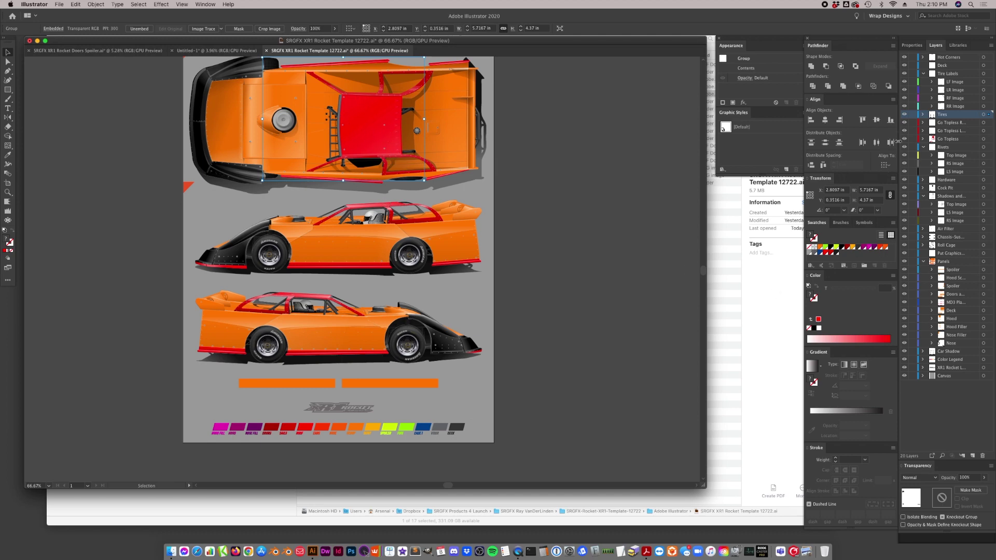
pyautogui.click(924, 149)
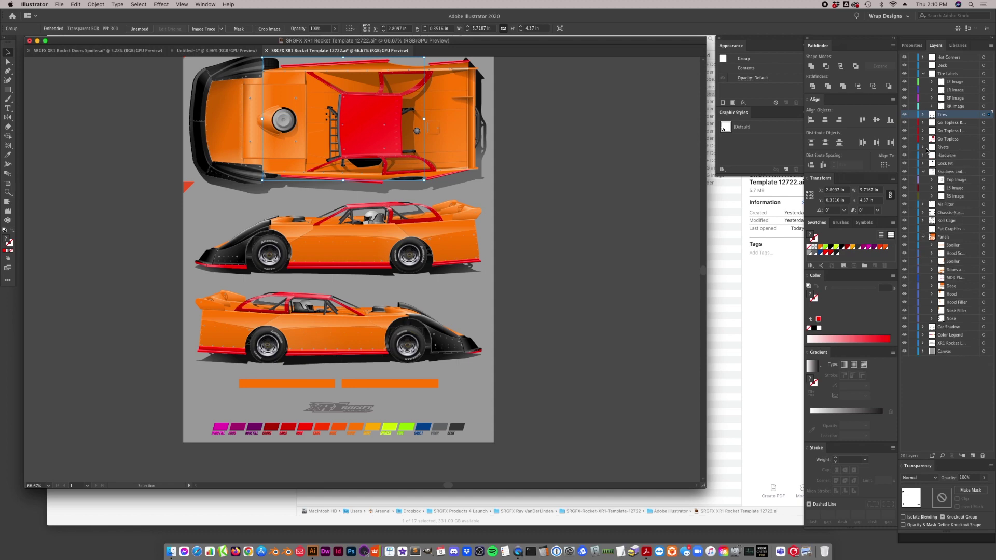
pyautogui.click(924, 74)
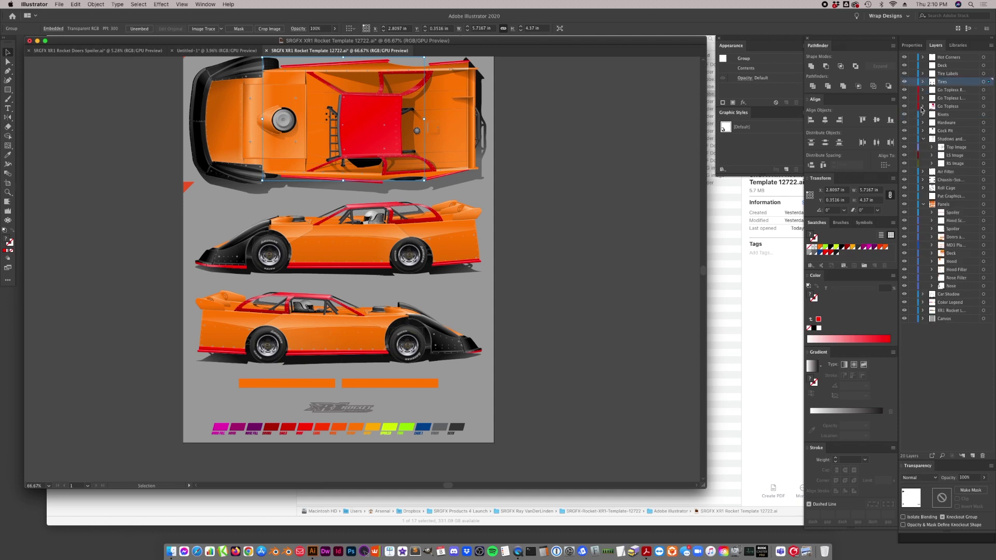
pyautogui.click(923, 139)
pyautogui.click(924, 180)
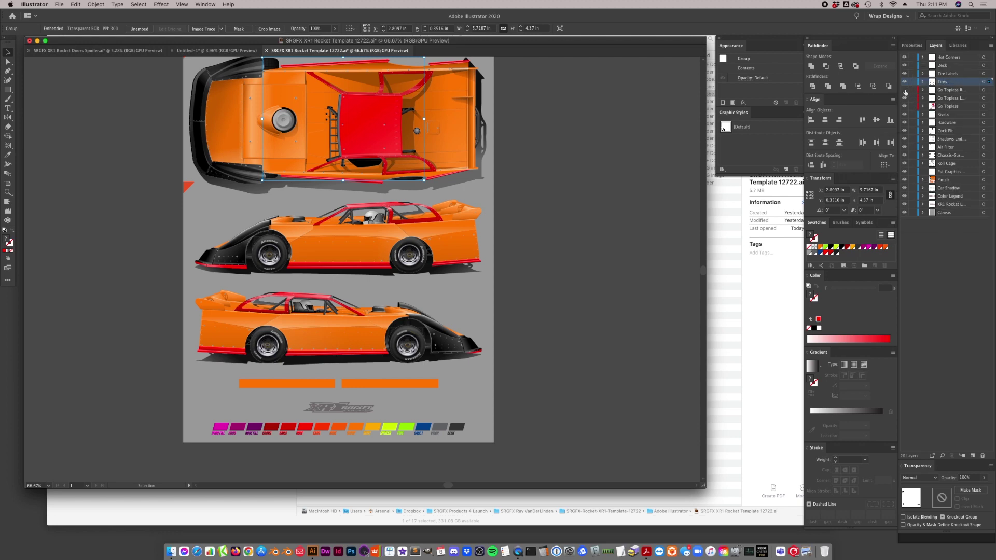
# - Hide all three Go Topless layers and bring back only the main one that holds the roof and pillars
pyautogui.click(905, 106)
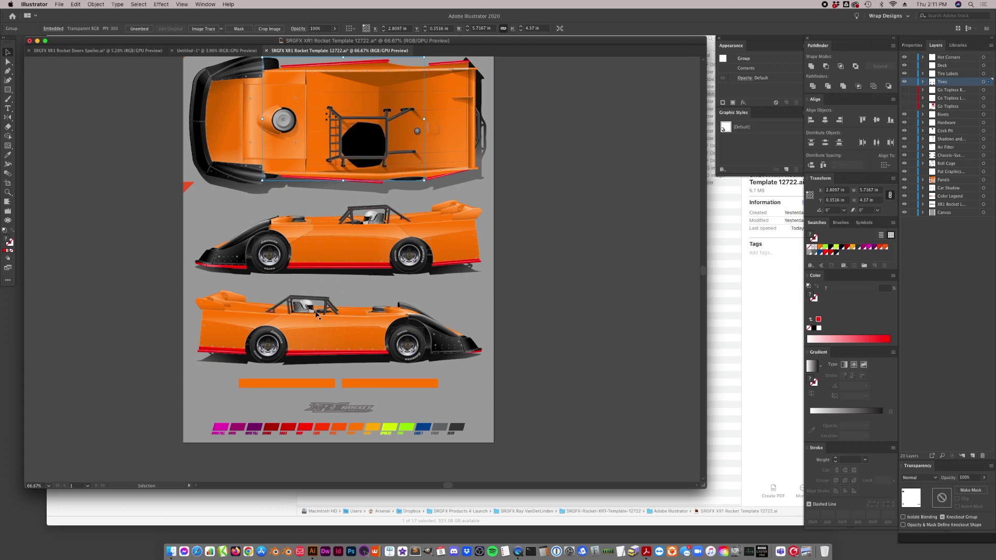
pyautogui.click(904, 91)
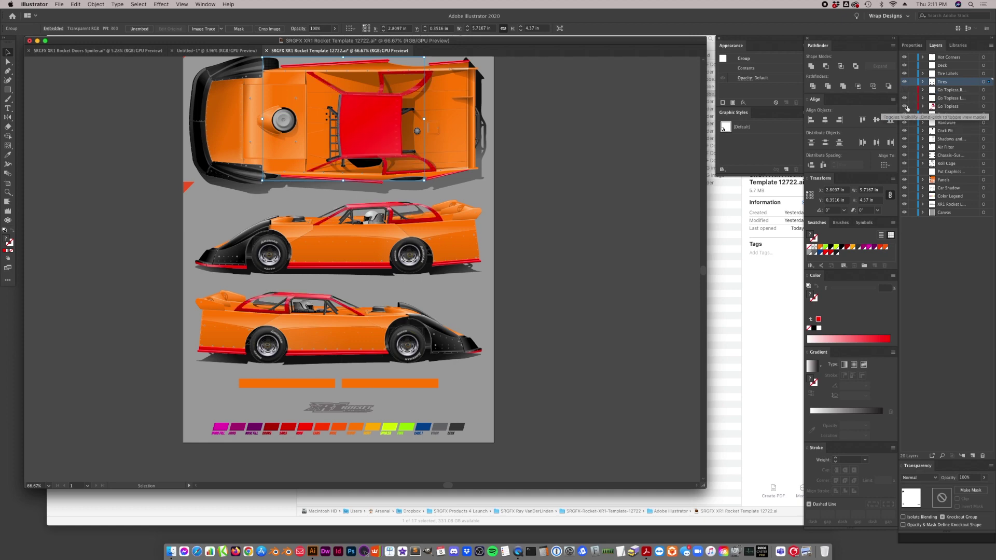
pyautogui.click(904, 99)
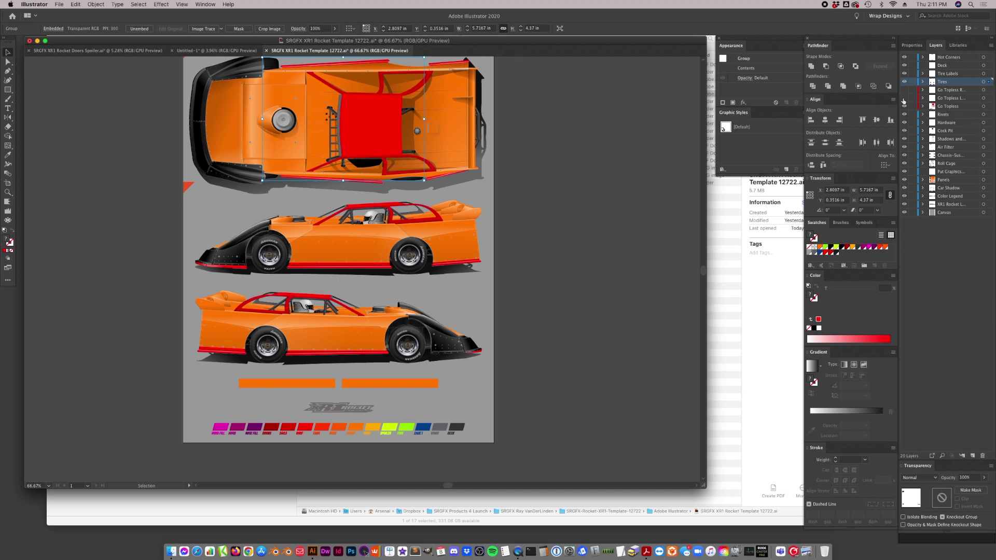
pyautogui.click(904, 107)
pyautogui.click(905, 106)
# - Recolor the left-side sail and pillar with orange sampled from the color legend, and show the two hidden Go Topless layers
pyautogui.click(395, 222)
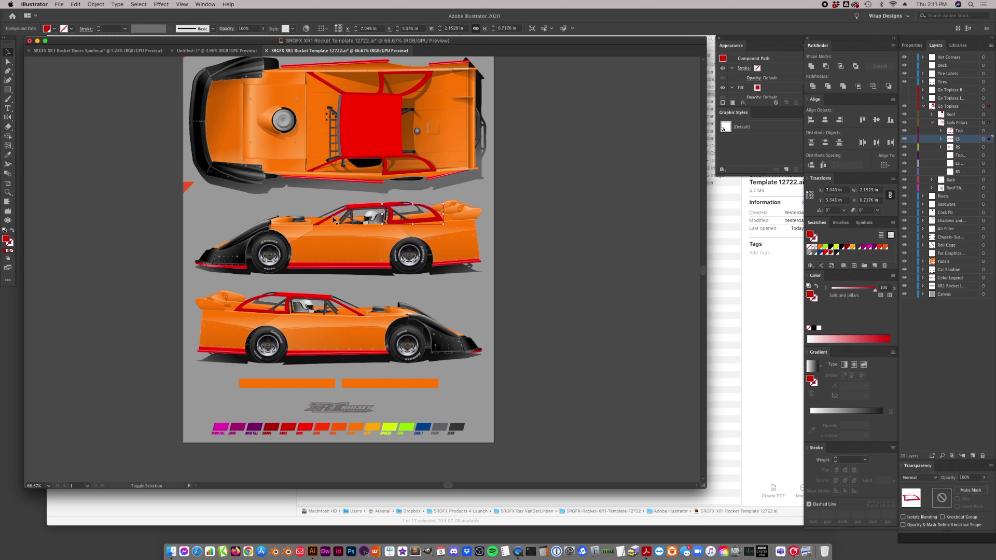
pyautogui.keyDown('shift'); pyautogui.click(337, 213); pyautogui.keyUp('shift')
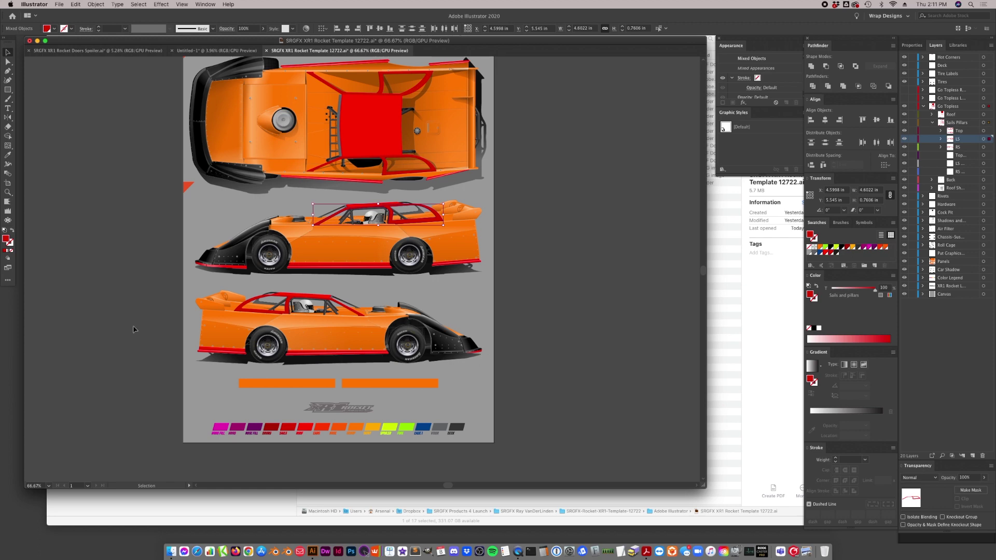
pyautogui.press('i')
pyautogui.click(354, 425)
pyautogui.press('a')
pyautogui.click(523, 389)
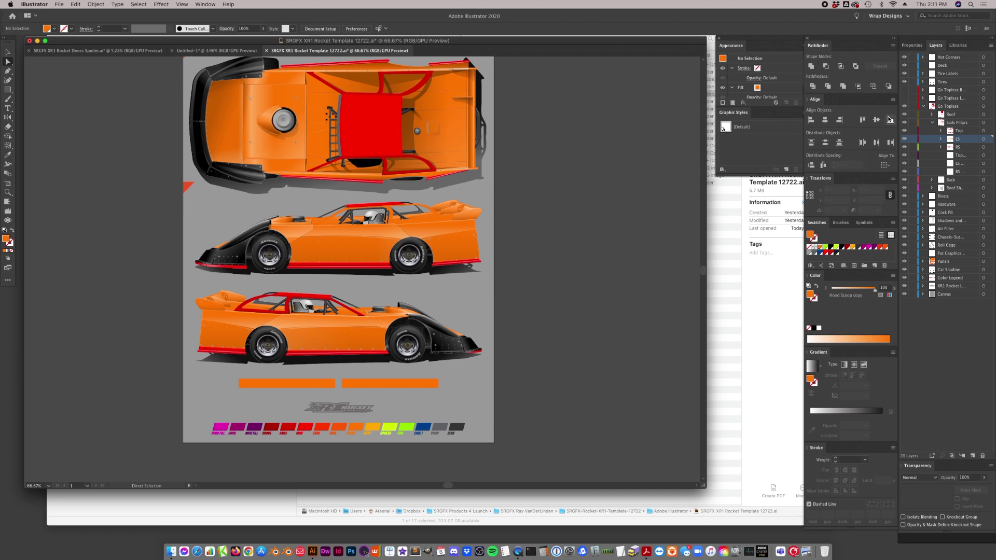
pyautogui.click(902, 91)
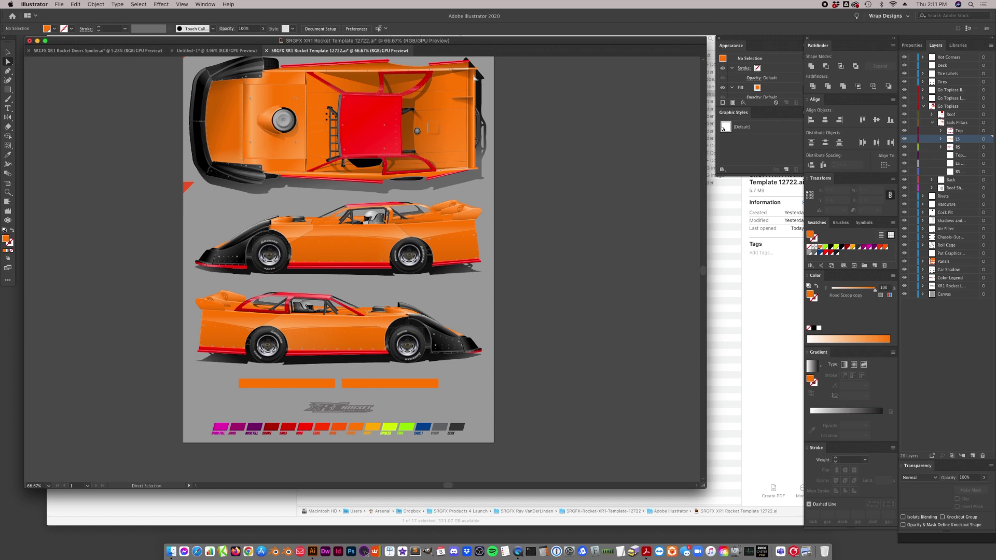
# - Undo all the recoloring back to the template's original panel colors and clear the selection
pyautogui.press('v')
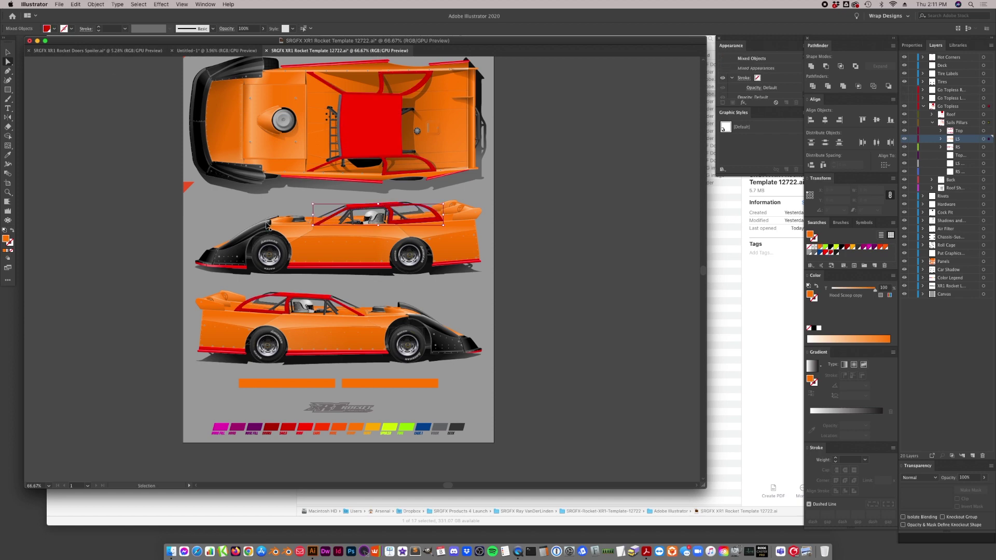
pyautogui.click(268, 226)
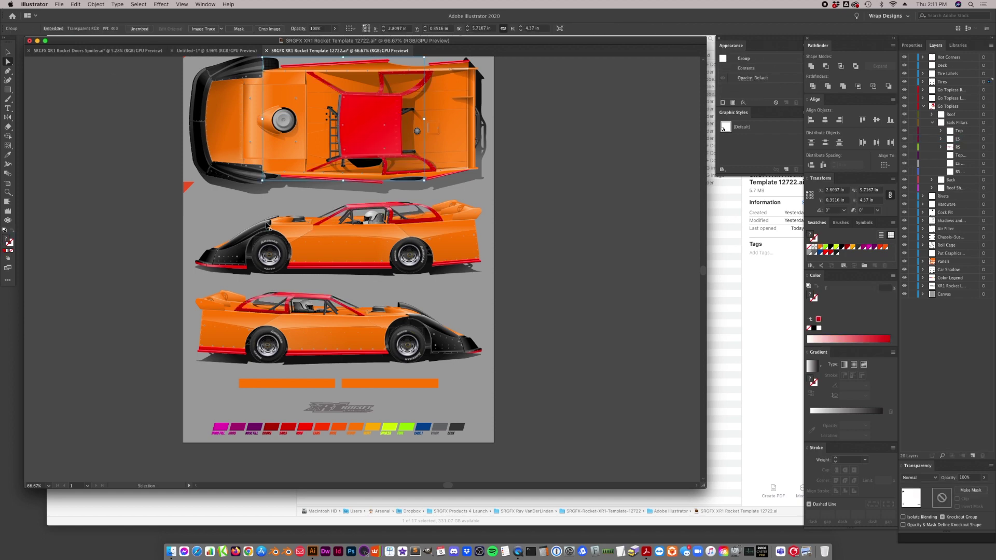
pyautogui.click(267, 226)
pyautogui.press('super+z')
pyautogui.press('super+z')
pyautogui.press('super+z')
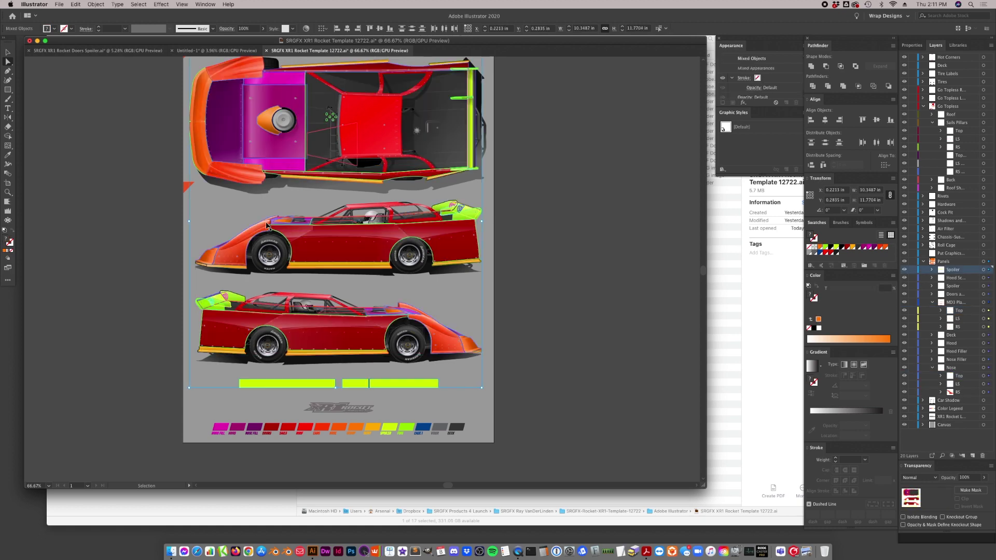
pyautogui.click(535, 244)
pyautogui.press('v')
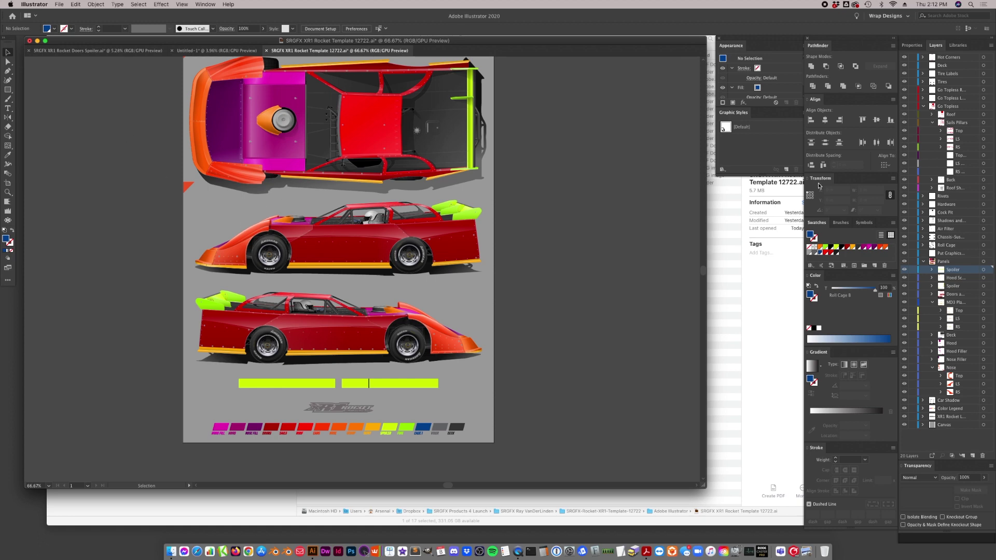
# - Collapse the Panels and Go Topless layers and hide every layer except Panels and the Put Graphics layer
pyautogui.click(923, 260)
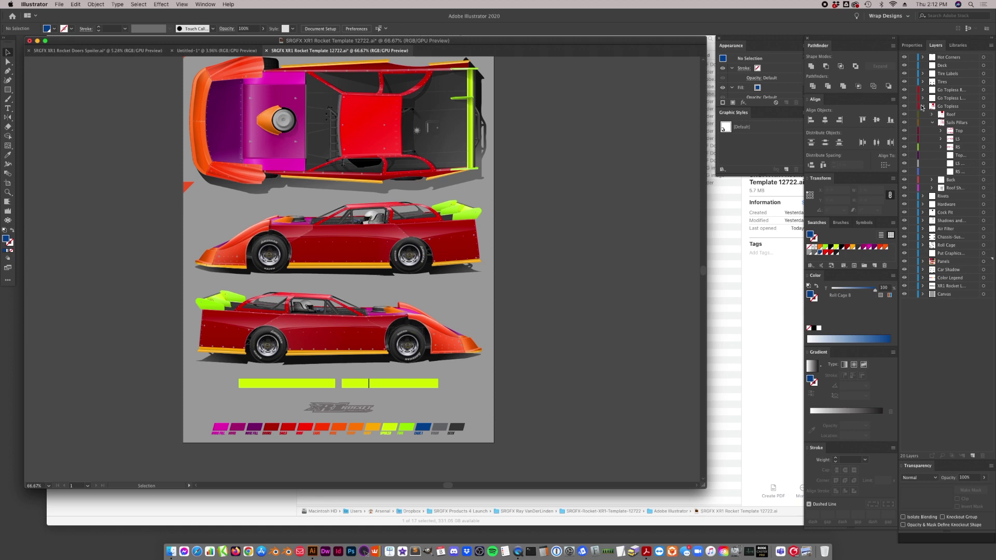
pyautogui.click(922, 106)
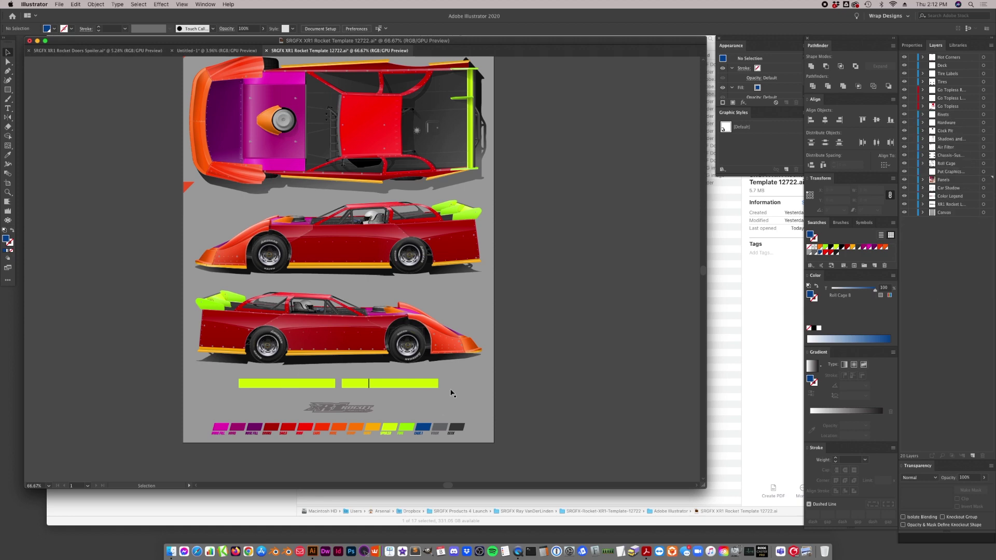
pyautogui.scroll(2, 451, 393)
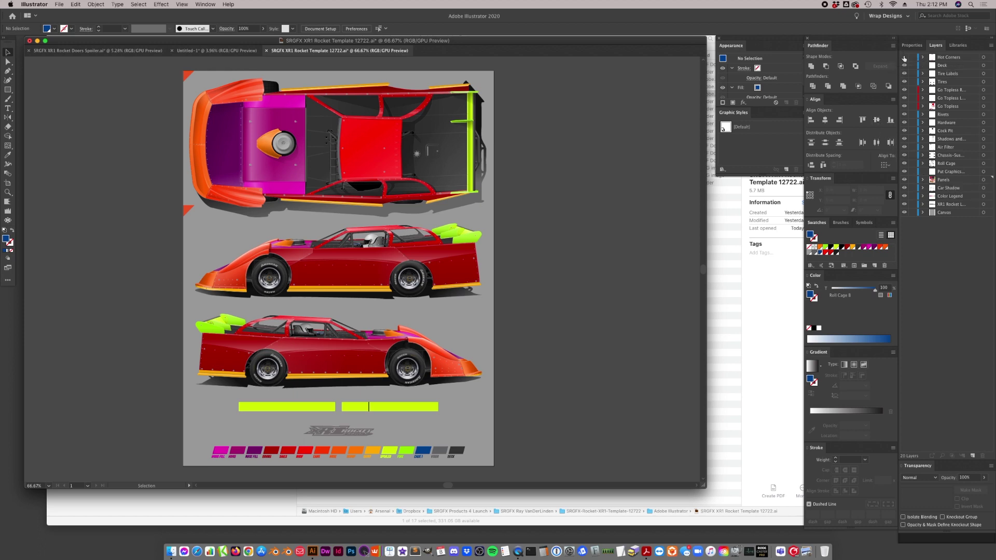
pyautogui.moveTo(904, 58); pyautogui.dragTo(904, 176)
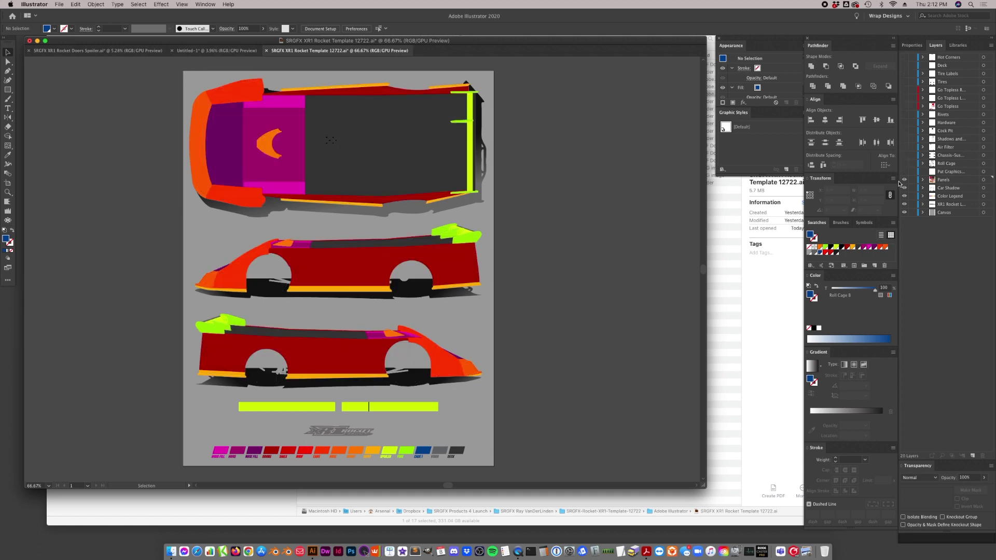
pyautogui.click(904, 180)
pyautogui.click(904, 180)
pyautogui.click(905, 171)
pyautogui.click(904, 173)
pyautogui.moveTo(904, 188); pyautogui.dragTo(904, 212)
# - Move the left-side door panel up and to the right of its place, and select individual panels on the right-side view
pyautogui.moveTo(323, 278); pyautogui.dragTo(400, 250)
pyautogui.click(374, 351)
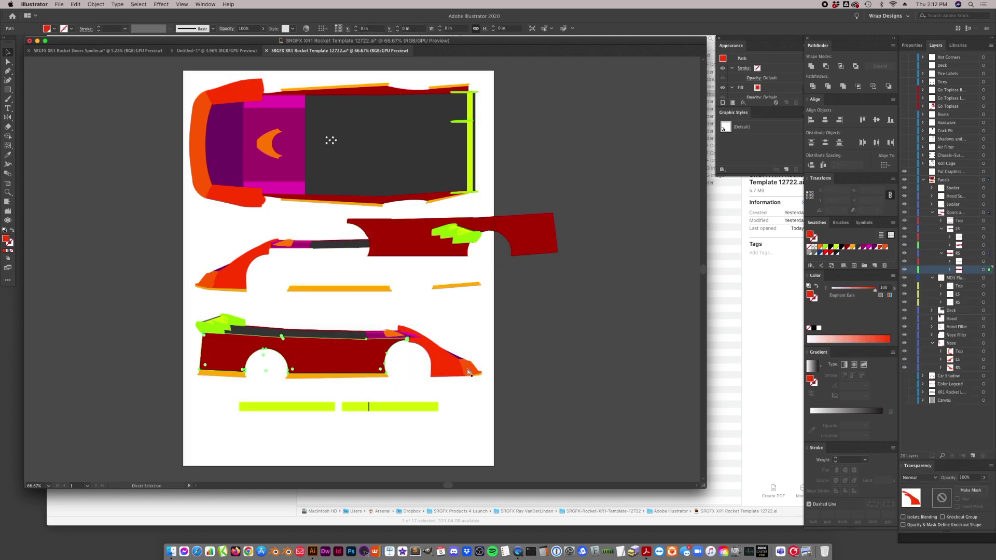
pyautogui.click(420, 423)
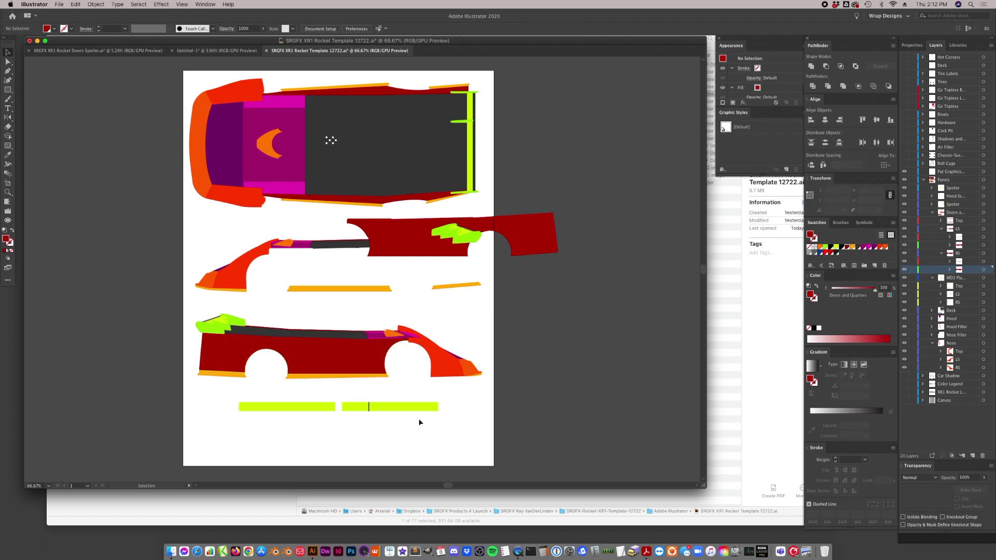
pyautogui.click(353, 375)
pyautogui.click(267, 362)
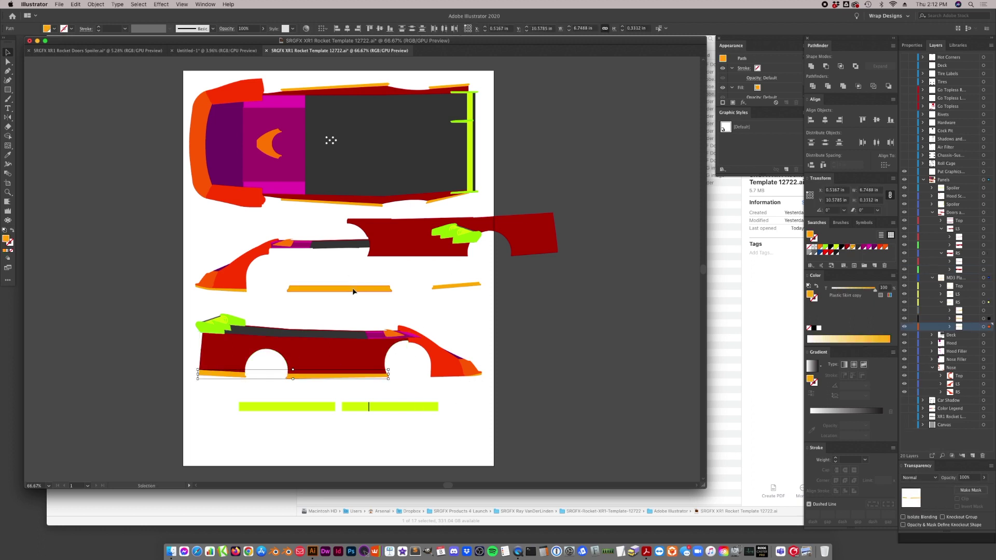
# - Undo the last panel moves and layer hiding so the left-side panels return to their places on the car
pyautogui.click(353, 290)
pyautogui.press('super+z')
pyautogui.press('super+z')
pyautogui.click(466, 334)
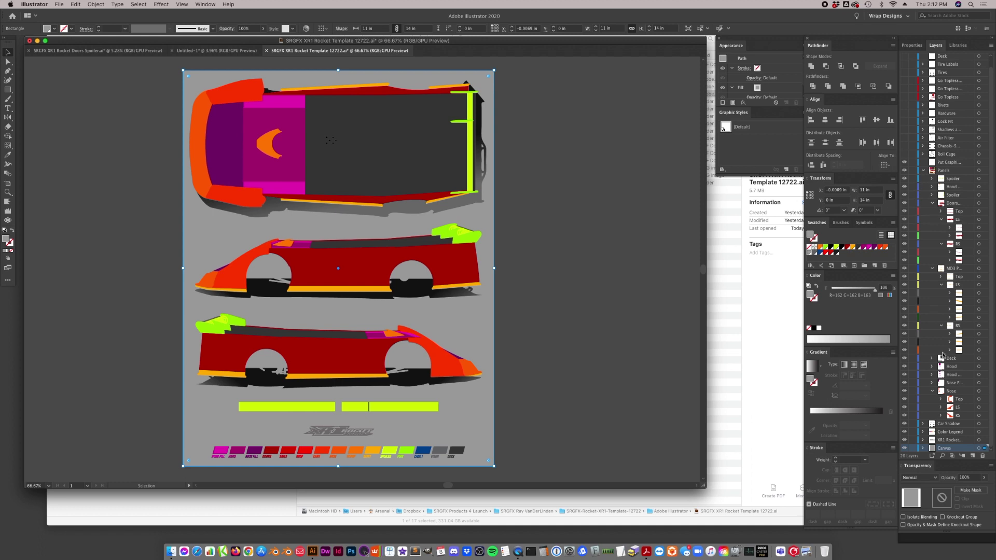
# - Collapse the Panels layer, show all layers, and lock every layer except Panels and the Put Graphics layer
pyautogui.click(923, 170)
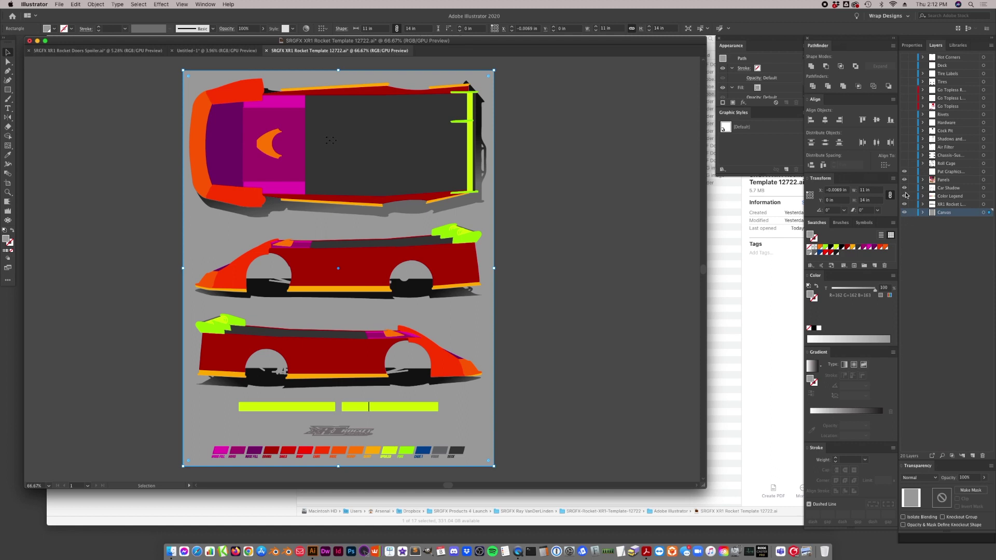
pyautogui.moveTo(904, 190); pyautogui.dragTo(904, 213)
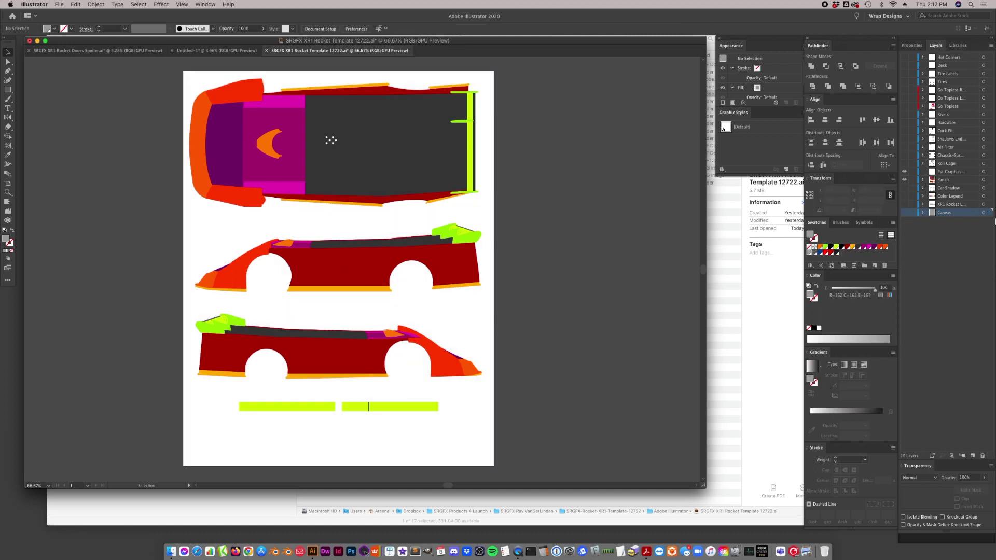
pyautogui.moveTo(904, 57); pyautogui.dragTo(904, 212)
pyautogui.moveTo(913, 59); pyautogui.dragTo(911, 240)
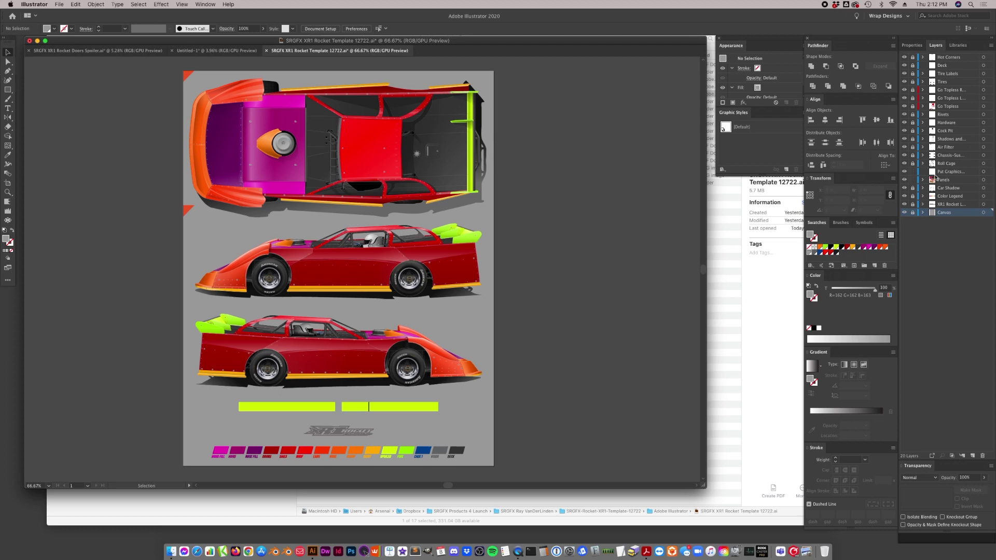
# - Move the left-side door panel and the middle plastic skirt away from the car, and undo both moves
pyautogui.moveTo(353, 284); pyautogui.dragTo(333, 256)
pyautogui.moveTo(319, 290); pyautogui.dragTo(301, 311)
pyautogui.click(479, 288)
pyautogui.click(480, 286)
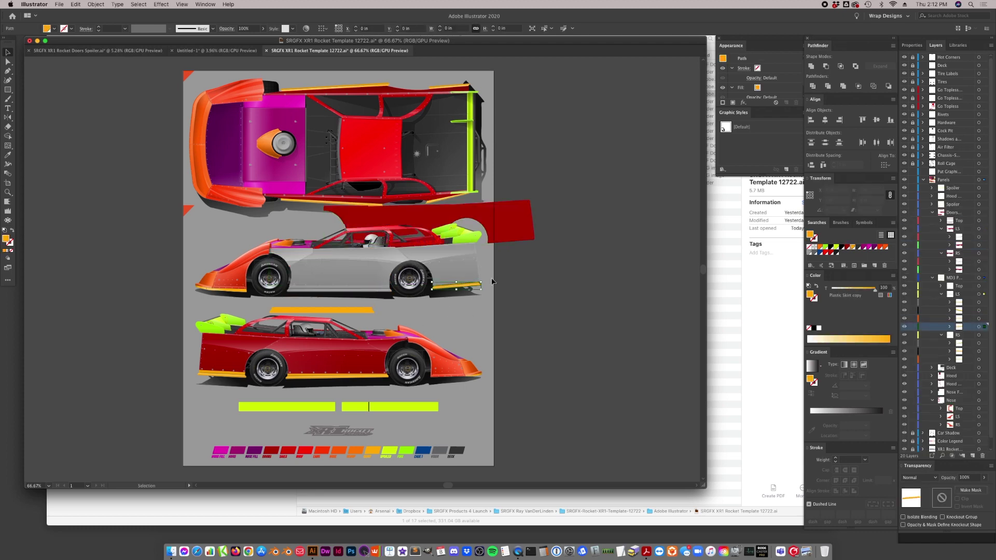
pyautogui.press('super+z')
pyautogui.press('super+z')
pyautogui.click(362, 298)
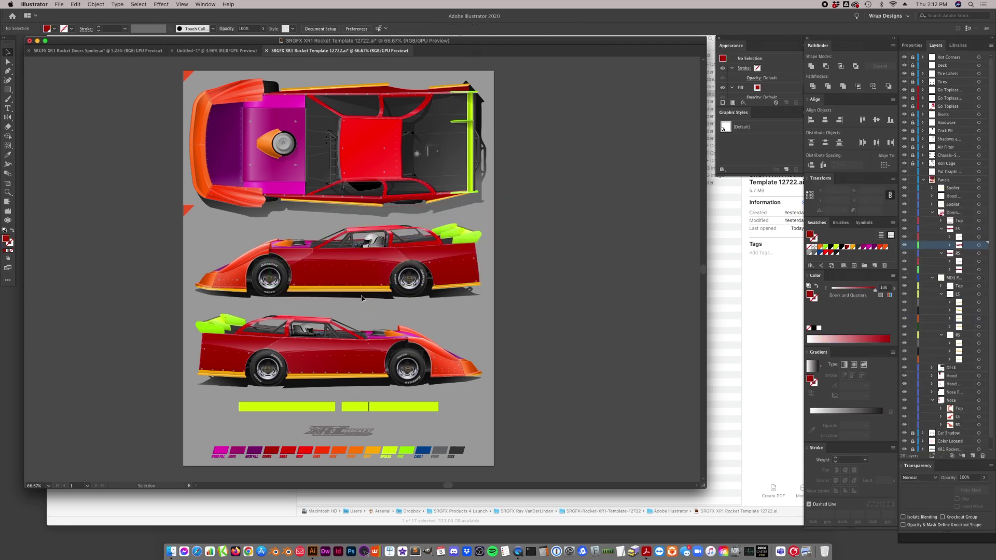
# - Select the left-side middle plastic skirt and extend the selection to all objects with the same fill color
pyautogui.click(344, 288)
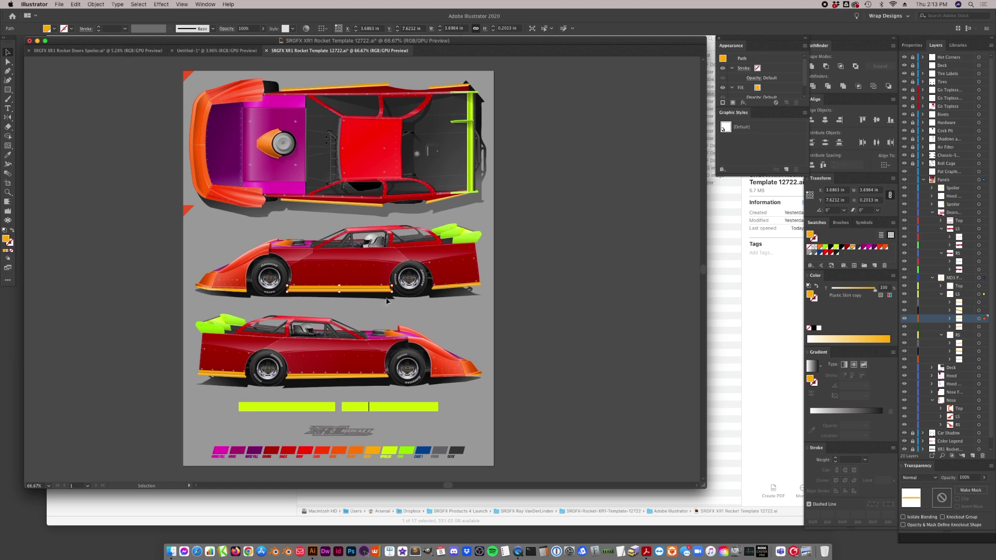
pyautogui.click(488, 306)
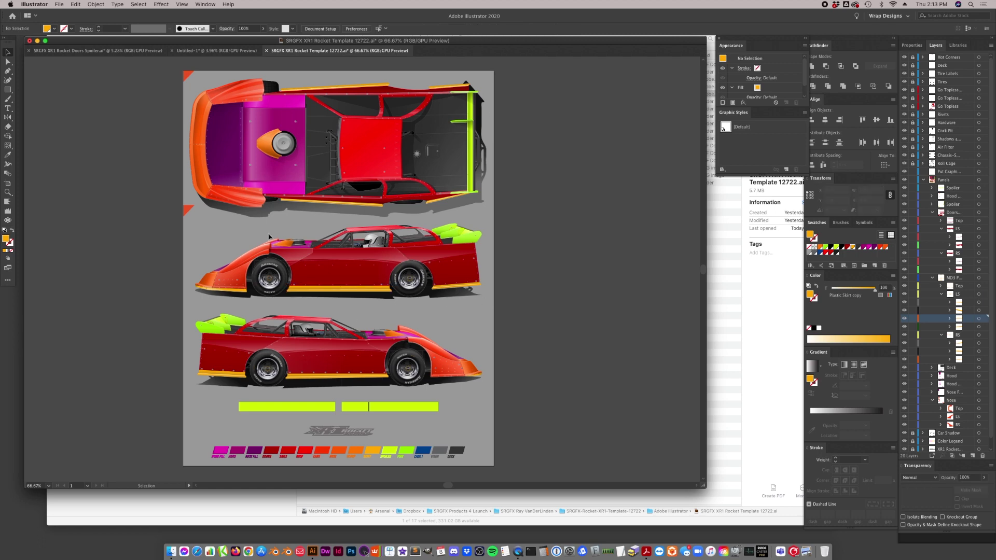
pyautogui.click(340, 291)
pyautogui.click(114, 4)
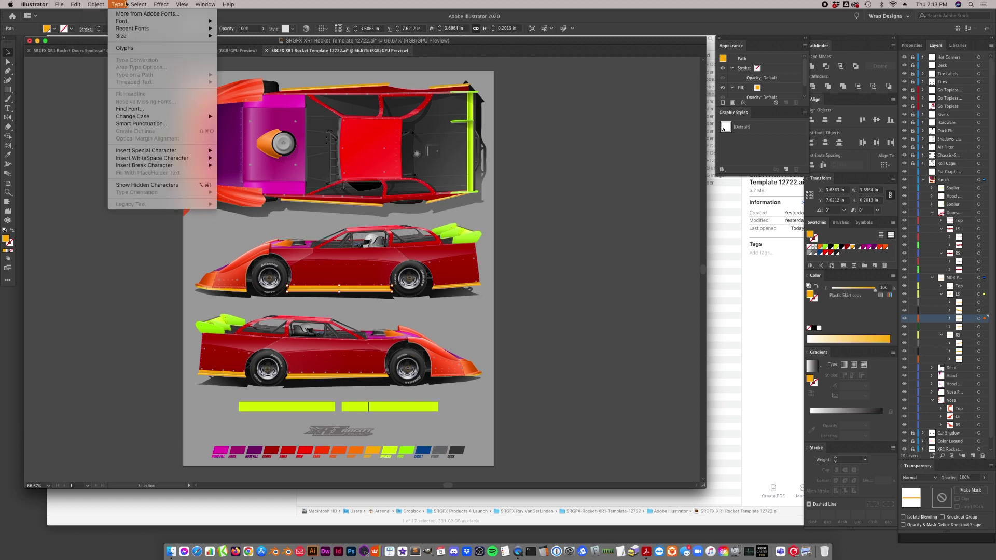
pyautogui.moveTo(139, 4)
pyautogui.moveTo(207, 82)
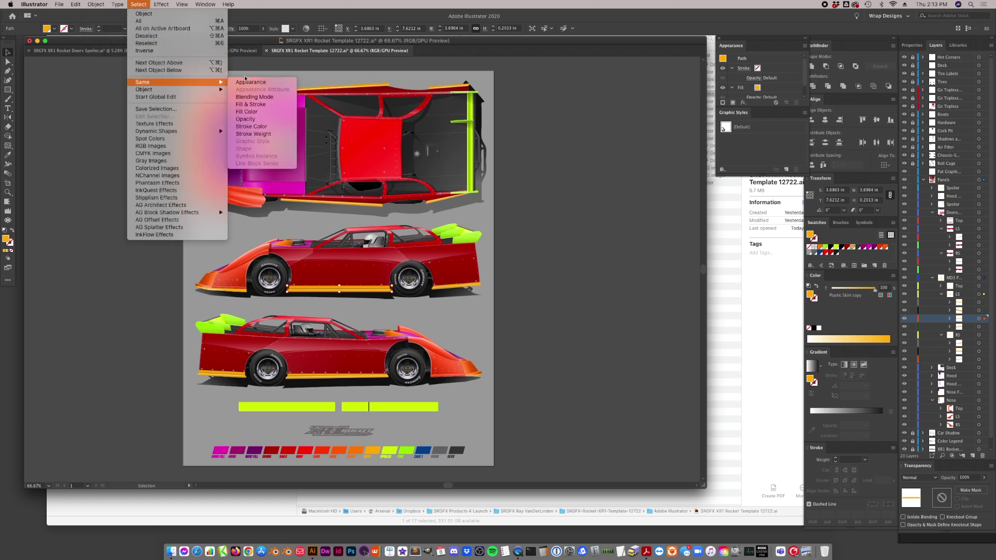
pyautogui.click(247, 111)
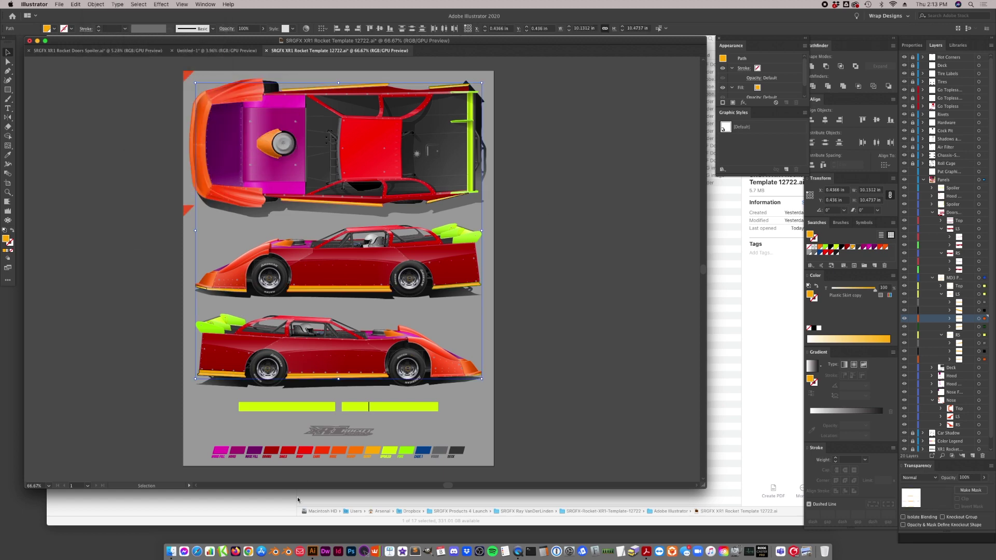
# - Recolor the selected plastic skirts with the blue sampled from the color legend, and undo the recoloring
pyautogui.press('i')
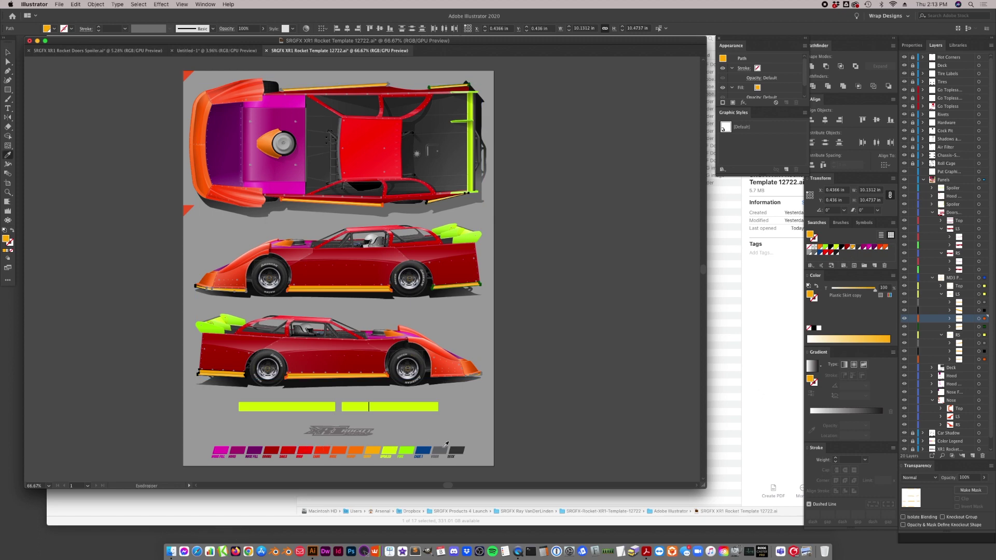
pyautogui.doubleClick(6, 239)
pyautogui.click(462, 250)
pyautogui.click(494, 251)
pyautogui.moveTo(493, 251); pyautogui.dragTo(493, 246)
pyautogui.click(566, 206)
pyautogui.press('a')
pyautogui.click(465, 313)
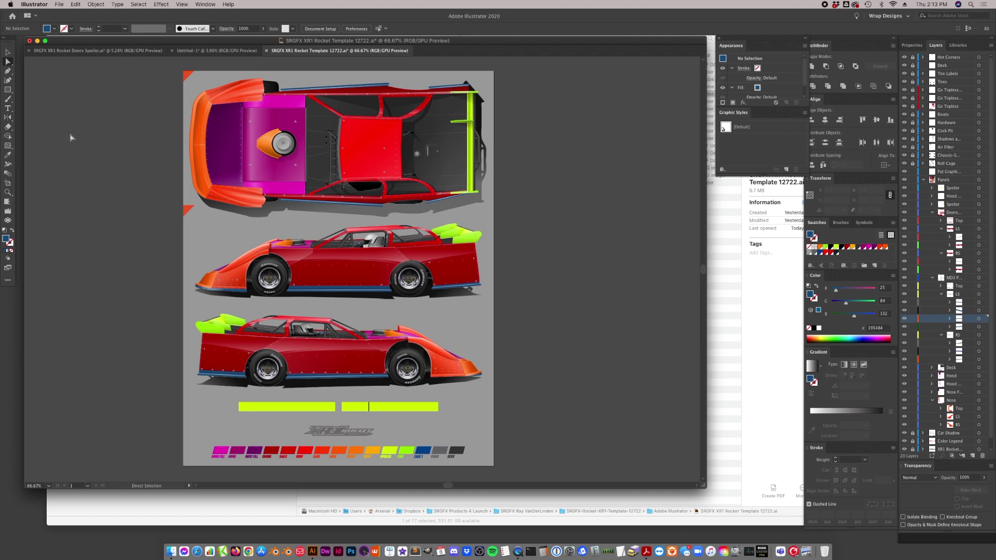
pyautogui.click(8, 52)
pyautogui.press('super+z')
pyautogui.press('super+z')
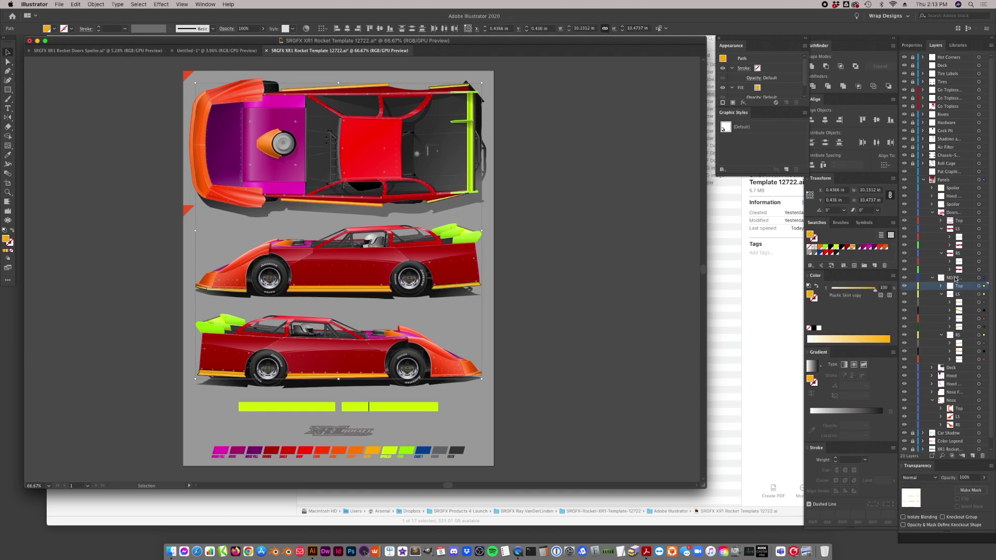
# - Target the whole collapsed MD3 plastic layer, fill it with the magenta Hood Filler swatch, undo the fill and clear the selection
pyautogui.click(932, 278)
pyautogui.click(983, 279)
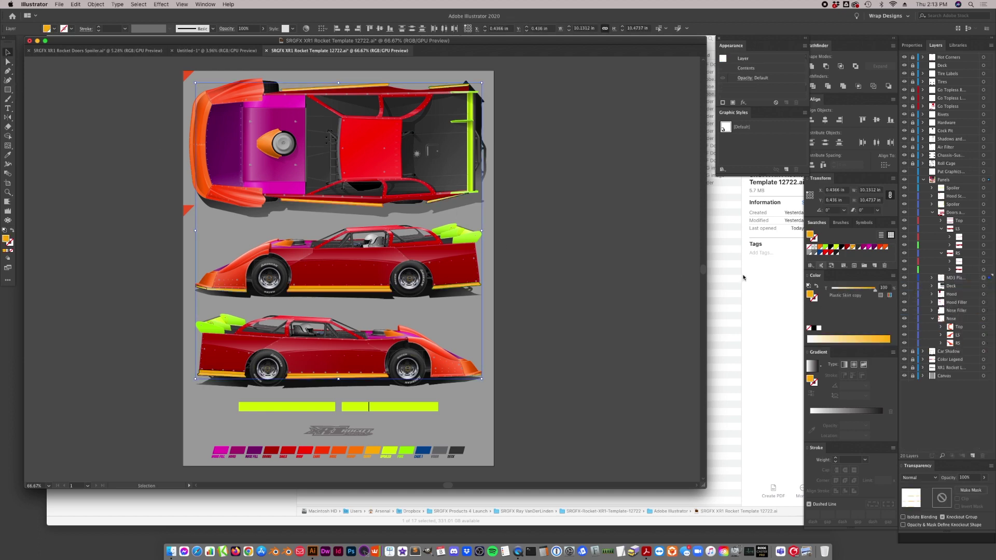
pyautogui.click(868, 248)
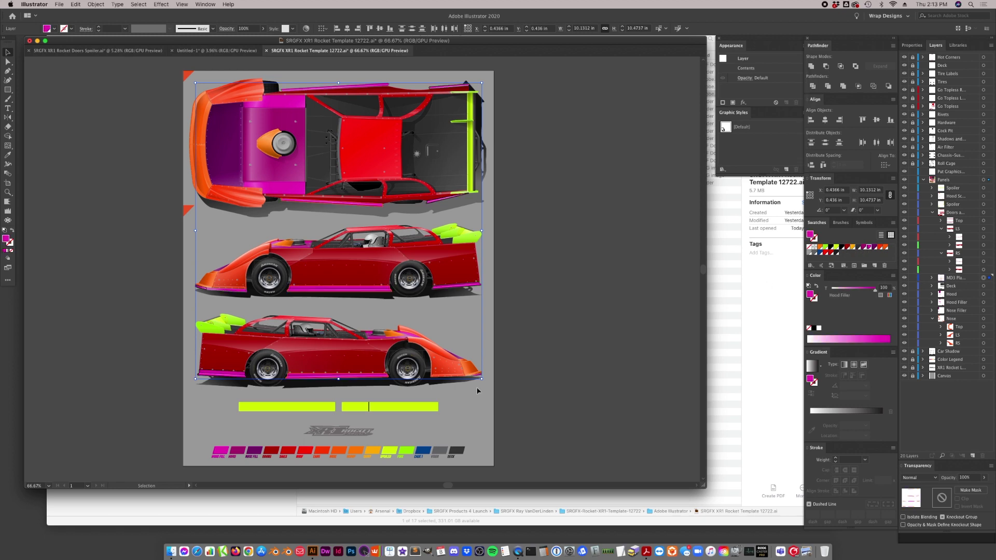
pyautogui.press('super+z')
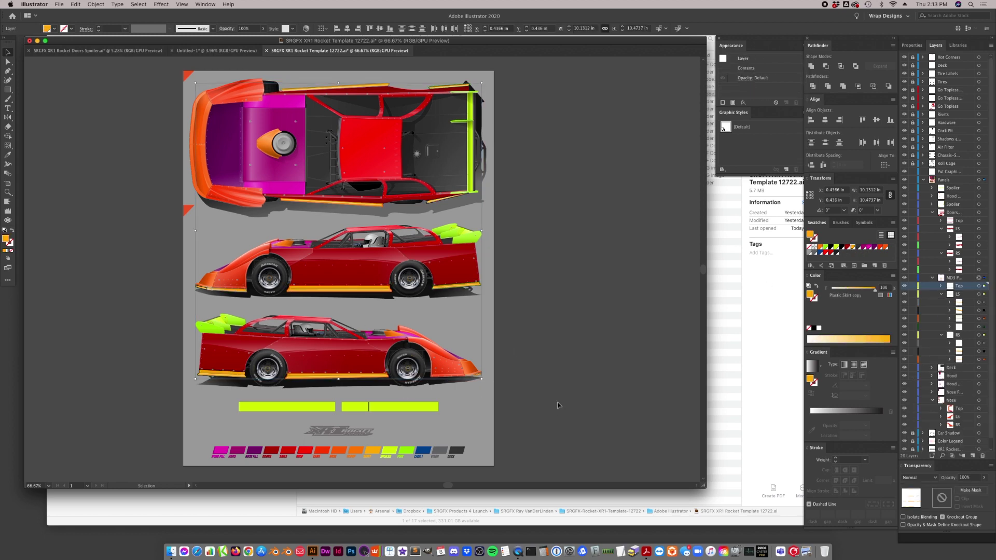
pyautogui.click(523, 379)
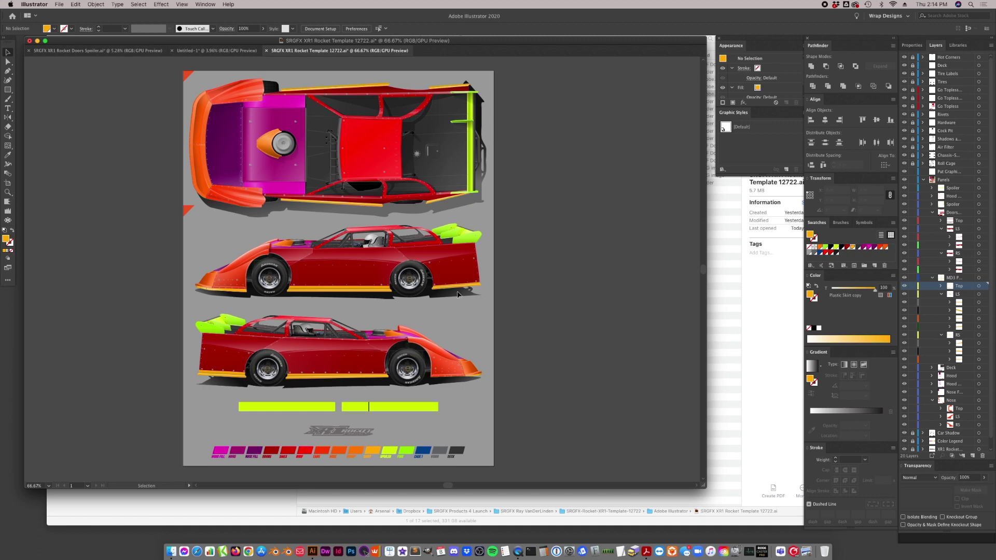
# - Select the left-side middle and rear plastic skirts one after the other, clear the selection and collapse the Panels layer
pyautogui.click(362, 294)
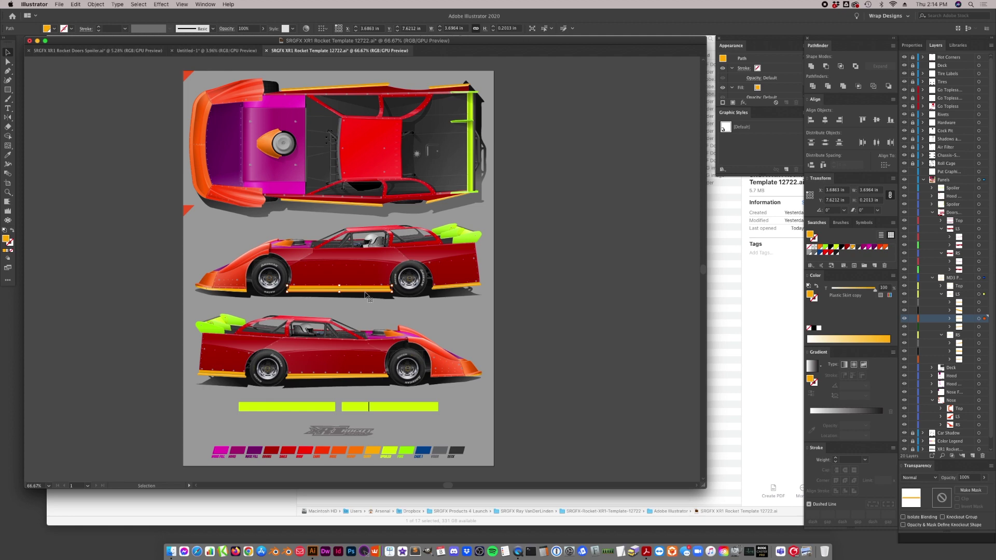
pyautogui.click(557, 299)
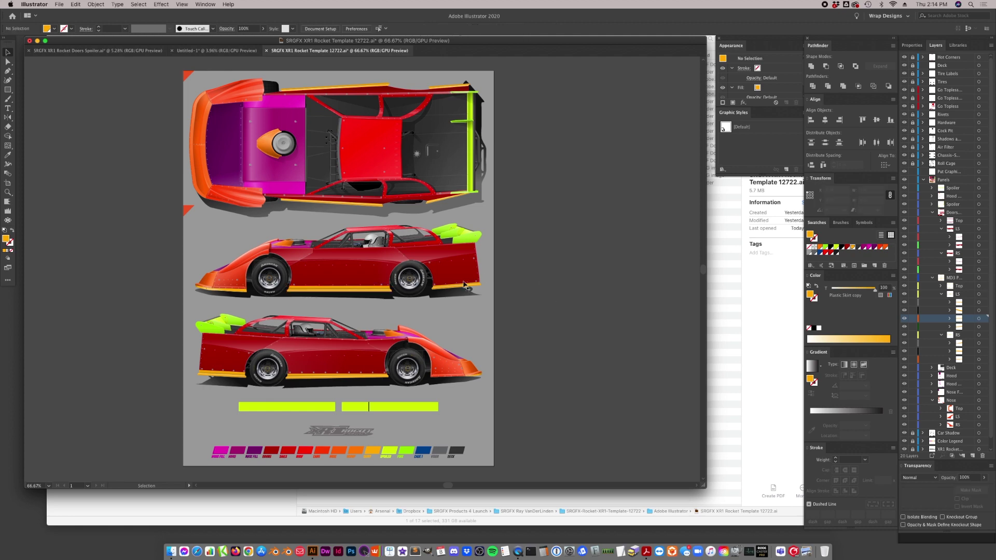
pyautogui.click(435, 291)
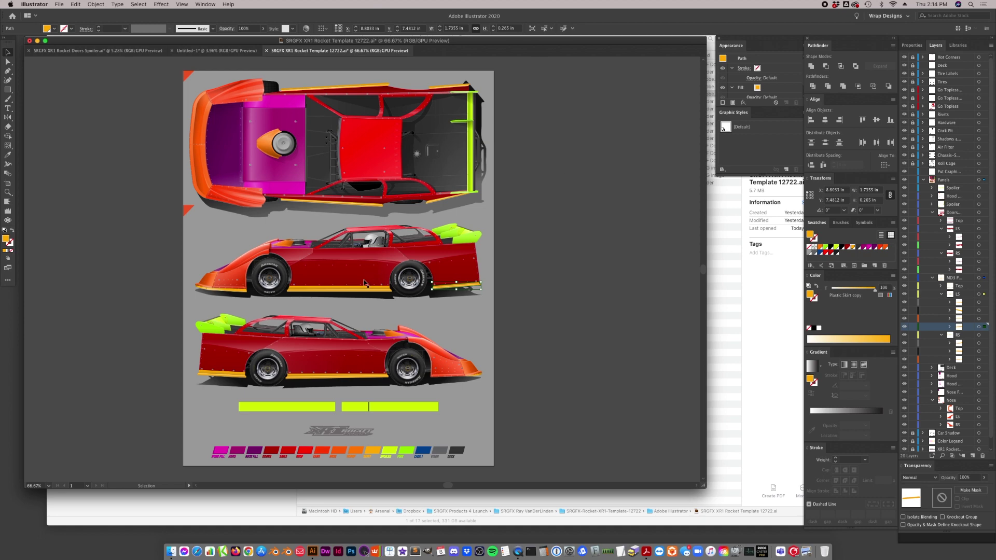
pyautogui.click(553, 341)
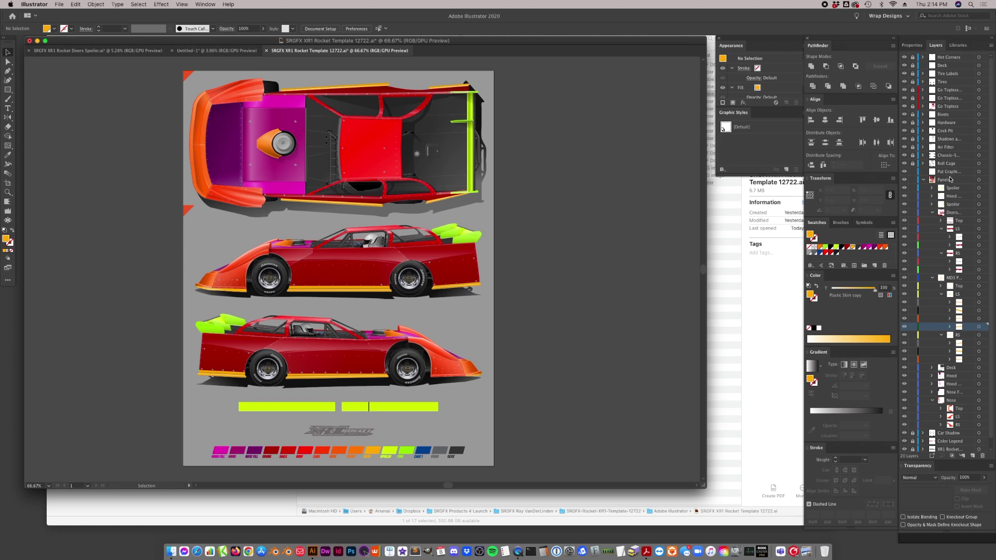
pyautogui.click(924, 179)
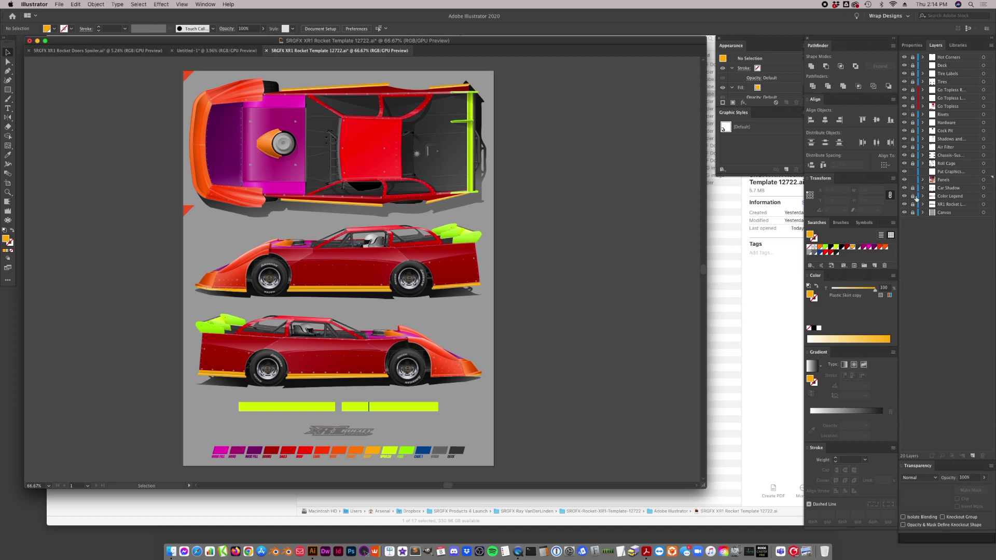
# - Switch to the Untitled-1 document, select all of its number 91 side artwork and clear the selection
pyautogui.click(180, 52)
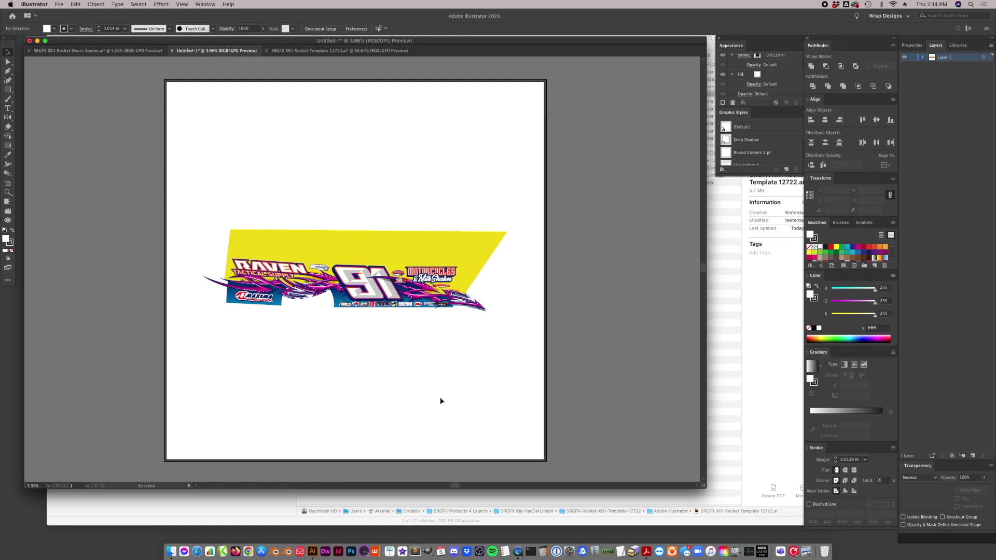
pyautogui.press('super+a')
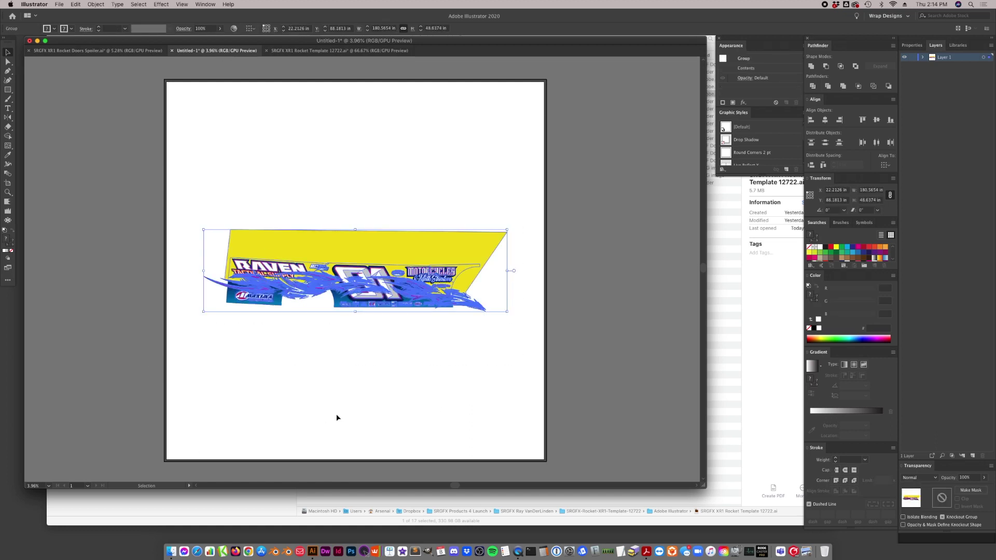
pyautogui.moveTo(375, 284); pyautogui.dragTo(374, 319)
pyautogui.click(575, 291)
# - Lower the two top corner points of the yellow background shape so its top edge sits just above the Raven lettering
pyautogui.press('a')
pyautogui.click(502, 228)
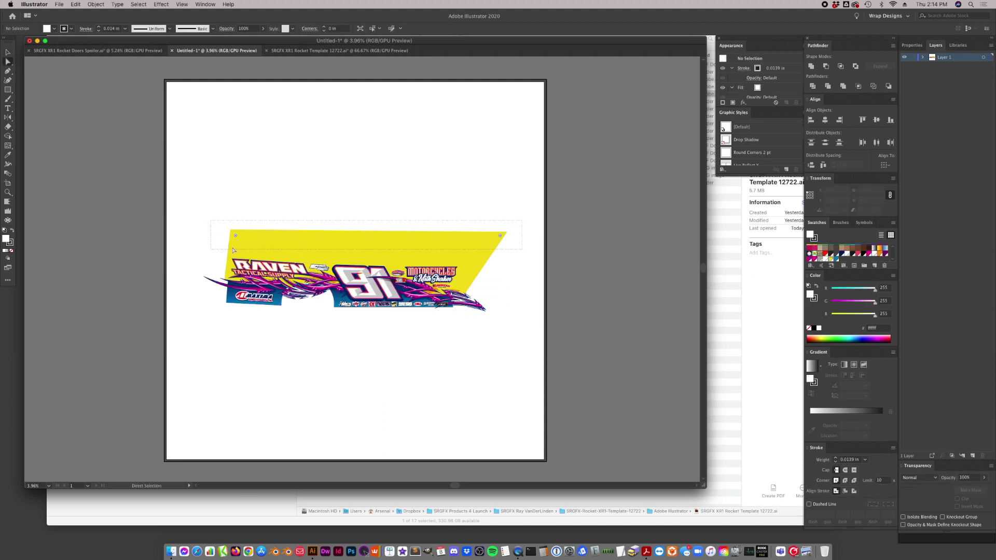
pyautogui.click(505, 235)
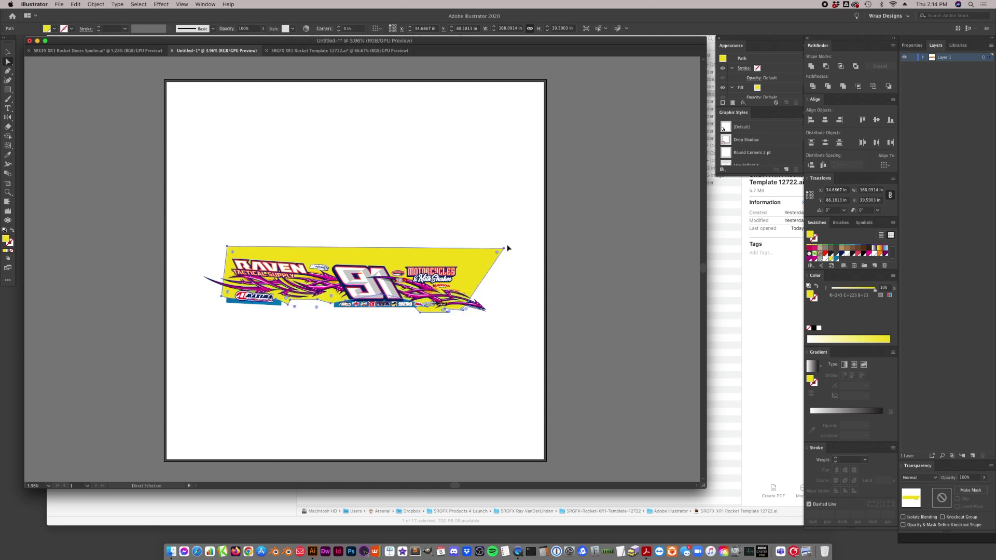
pyautogui.moveTo(524, 223); pyautogui.dragTo(389, 248)
pyautogui.moveTo(232, 240); pyautogui.dragTo(234, 234)
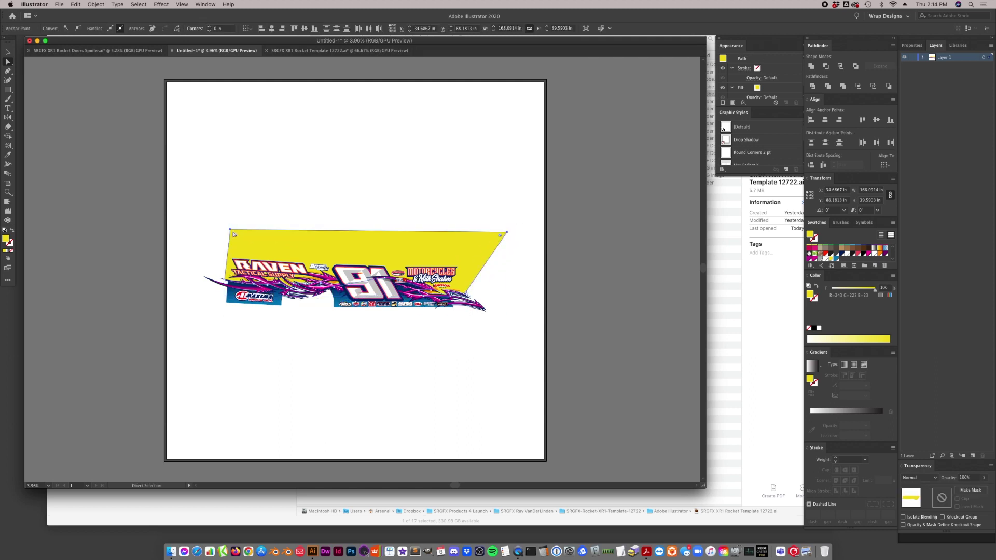
pyautogui.click(507, 233)
pyautogui.keyDown('shift'); pyautogui.click(231, 230); pyautogui.keyUp('shift')
pyautogui.moveTo(231, 230); pyautogui.dragTo(227, 252)
pyautogui.click(521, 374)
pyautogui.press('v')
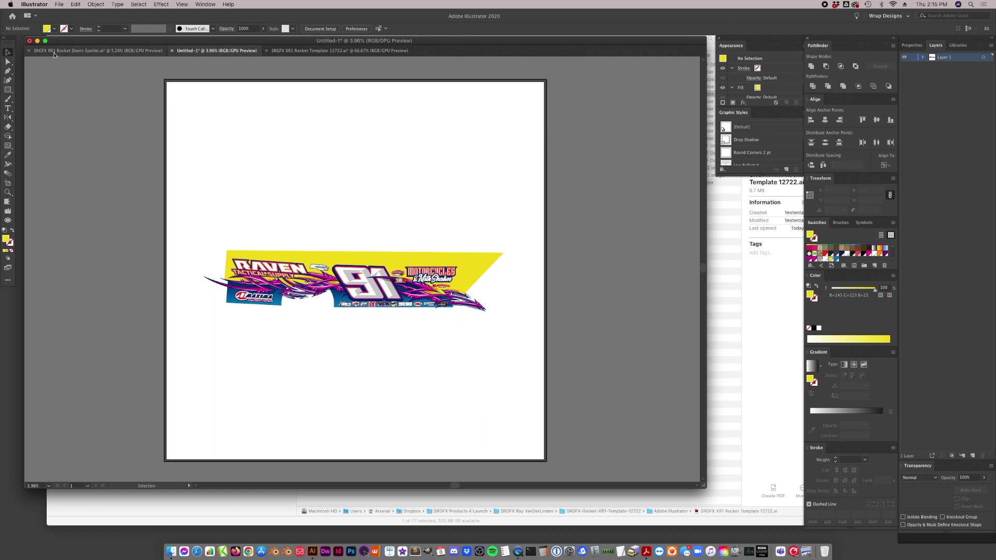
# - Switch to the SRGFX XR1 Rocket Doors Spoiler document
pyautogui.click(91, 51)
pyautogui.press('a')
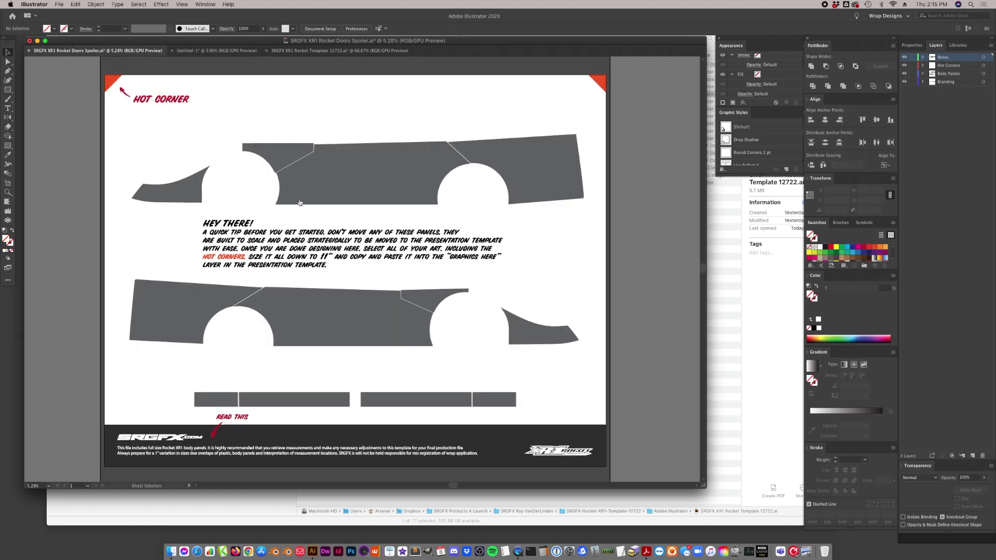
pyautogui.press('super+Tab')
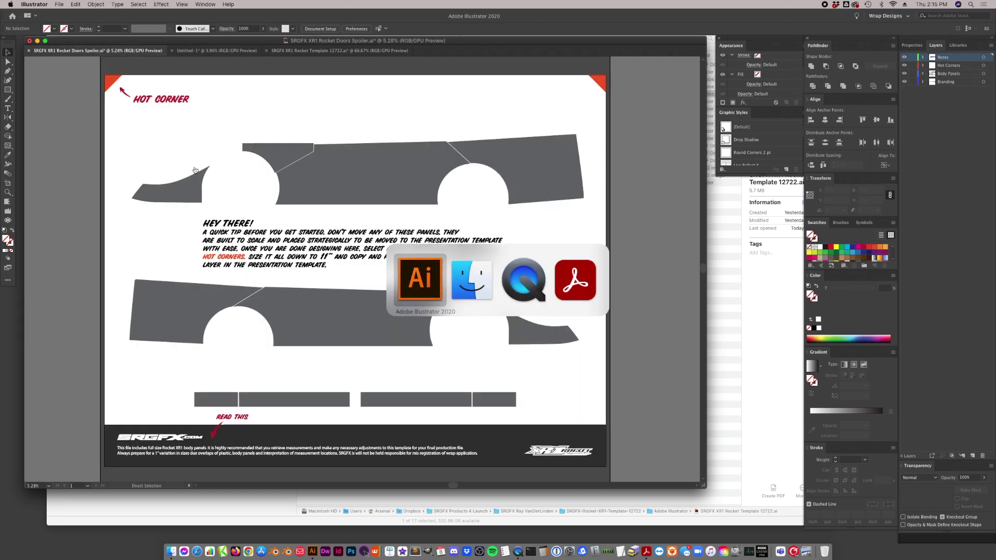
pyautogui.press('super+Tab')
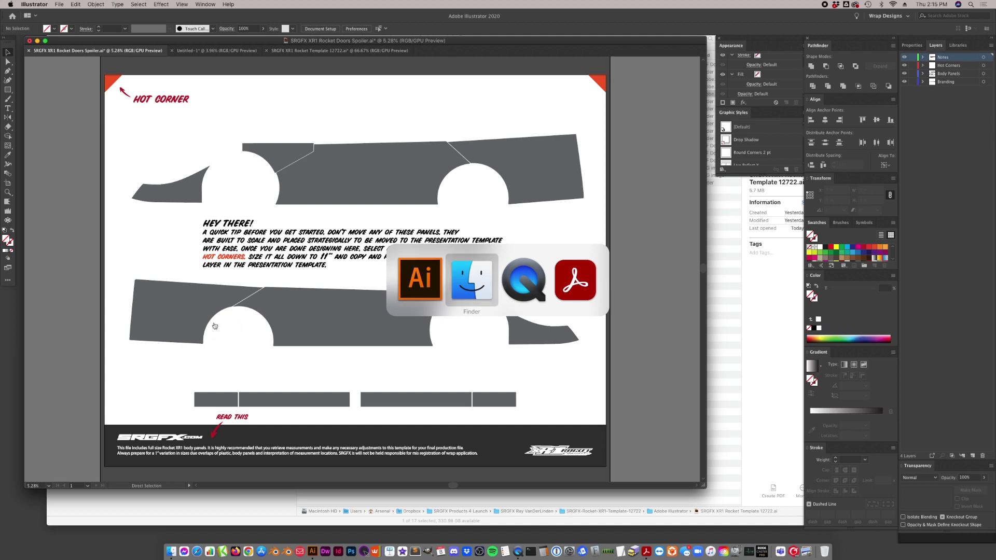
pyautogui.press('super+Tab')
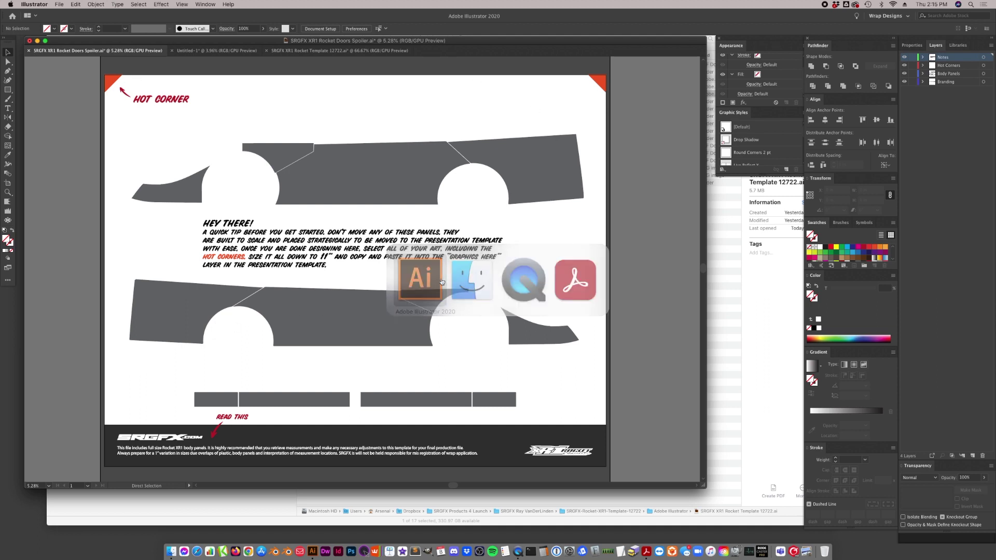
# - Examine the individual body panels and the angled seam between the upper side view's door panel and the piece above the front wheel
pyautogui.click(551, 177)
pyautogui.click(550, 179)
pyautogui.click(258, 256)
pyautogui.click(542, 341)
pyautogui.moveTo(542, 341); pyautogui.dragTo(541, 341)
pyautogui.press('super+space')
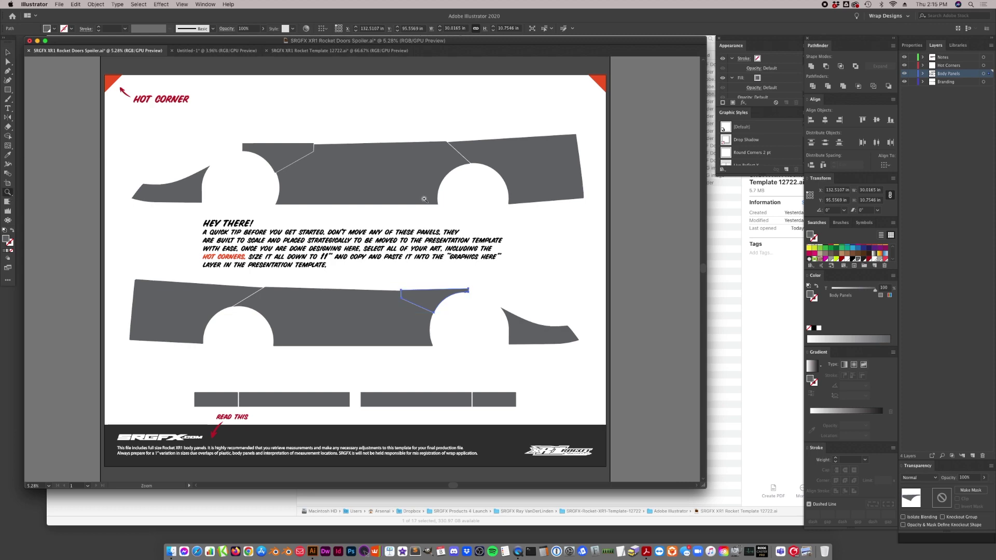
pyautogui.click(424, 199)
pyautogui.click(389, 282)
pyautogui.click(397, 265)
pyautogui.click(396, 249)
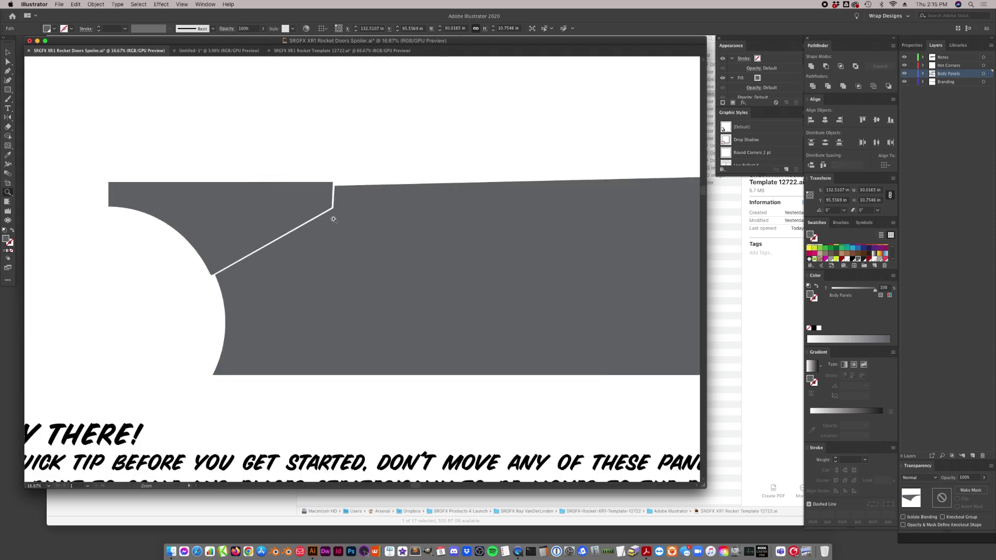
# - Try to raise the rear top corner point of the panel above the upper side view's front wheel, and undo it
pyautogui.press('a')
pyautogui.click(333, 183)
pyautogui.moveTo(334, 185); pyautogui.dragTo(334, 167)
pyautogui.press('super+z')
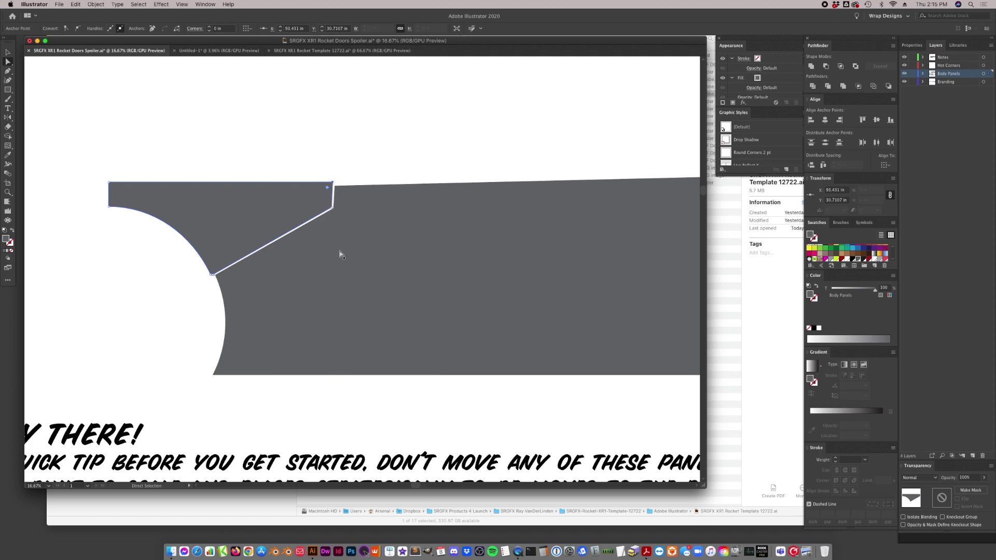
# - Try shifting the upper side view's rear quarter panel and door panel out of place, undoing each move
pyautogui.press('v')
pyautogui.press('super+minus')
pyautogui.press('super+minus')
pyautogui.press('super+minus')
pyautogui.press('a')
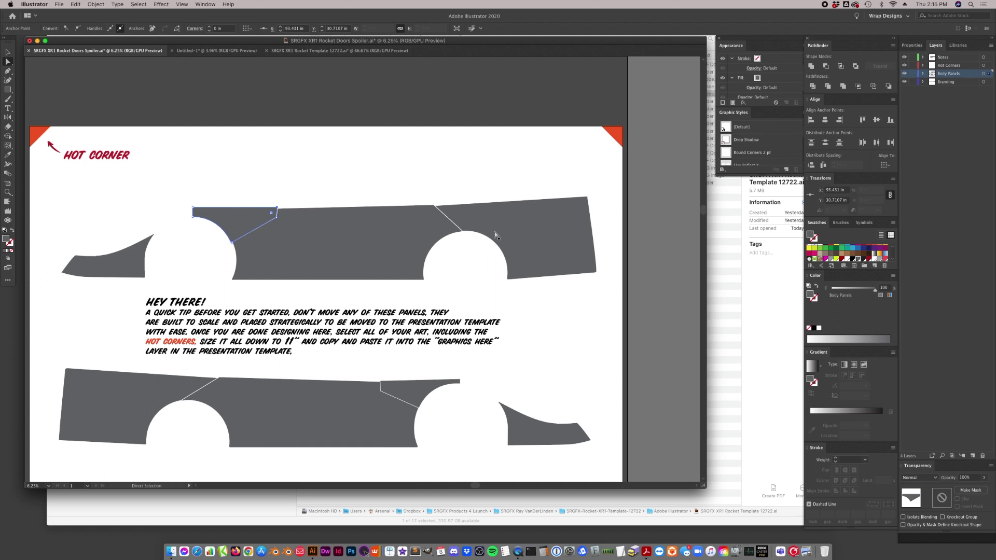
pyautogui.click(374, 250)
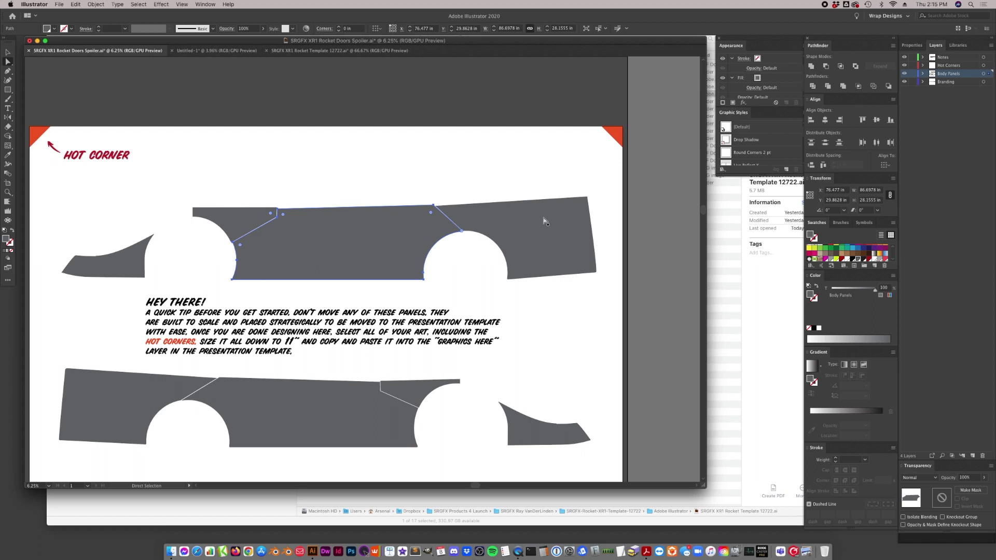
pyautogui.moveTo(524, 249); pyautogui.dragTo(505, 208)
pyautogui.press('super+z')
pyautogui.moveTo(366, 257); pyautogui.dragTo(343, 265)
pyautogui.press('super+z')
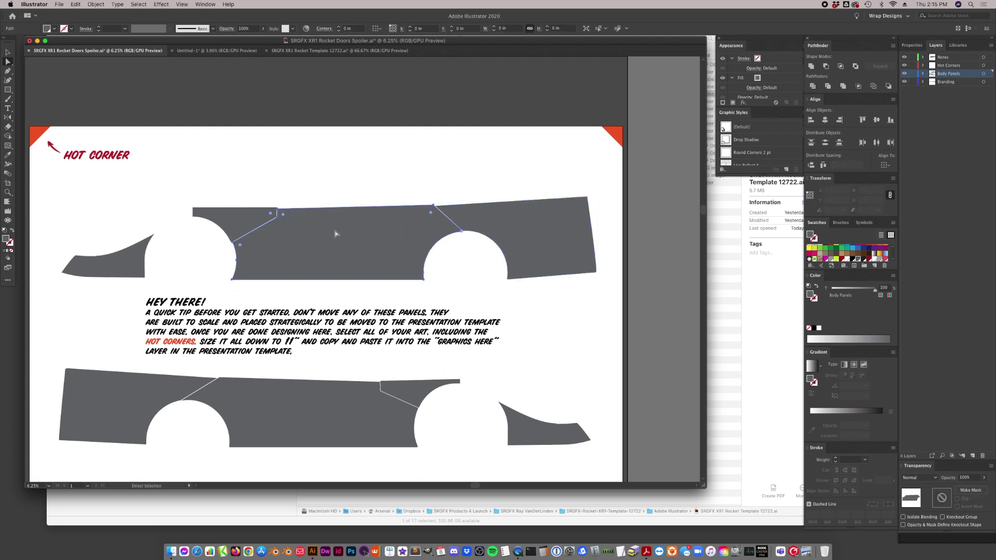
# - Nudge the upper side view's door panel against the piece above the front wheel to close the angled seam, and deselect it
pyautogui.click(8, 193)
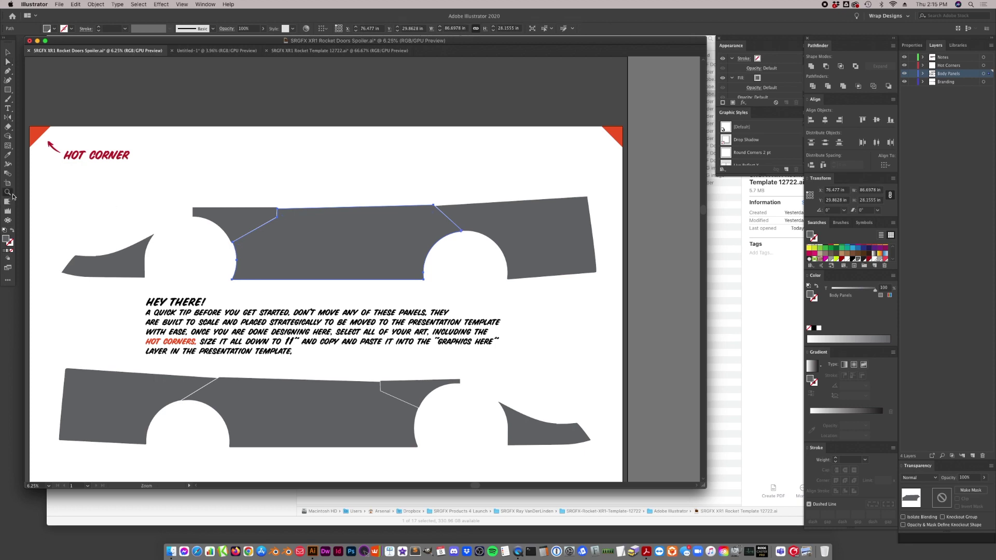
pyautogui.click(307, 227)
pyautogui.click(311, 239)
pyautogui.click(319, 249)
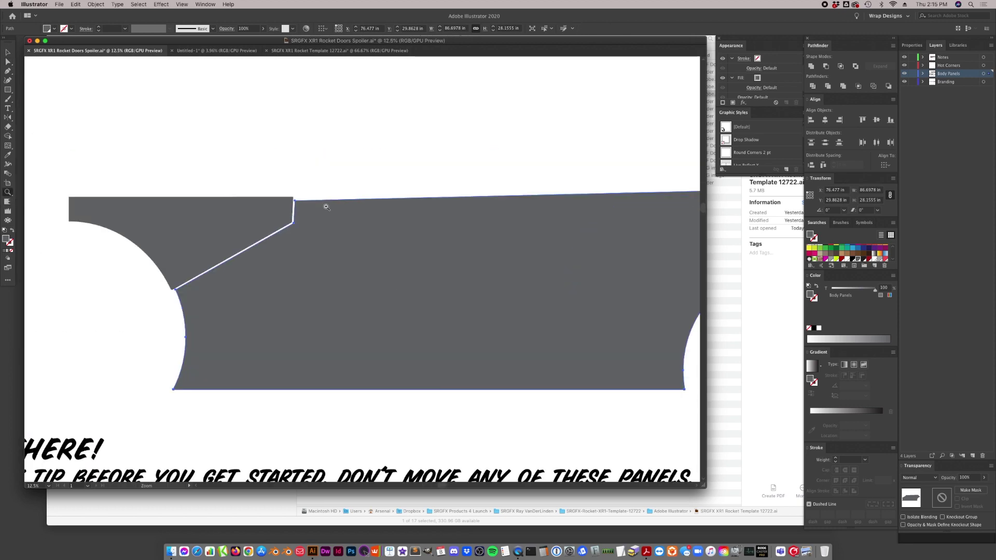
pyautogui.click(325, 264)
pyautogui.press('a')
pyautogui.click(365, 149)
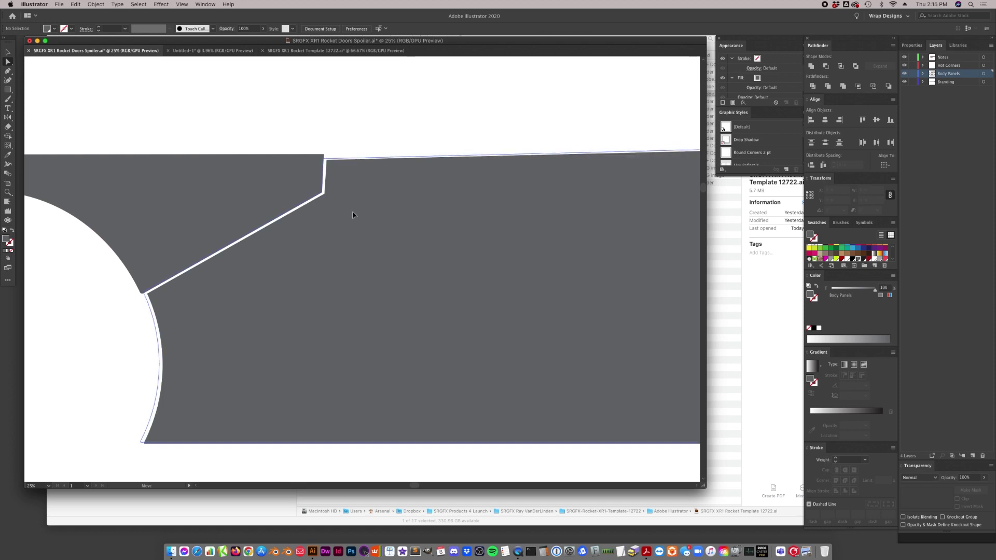
pyautogui.click(356, 216)
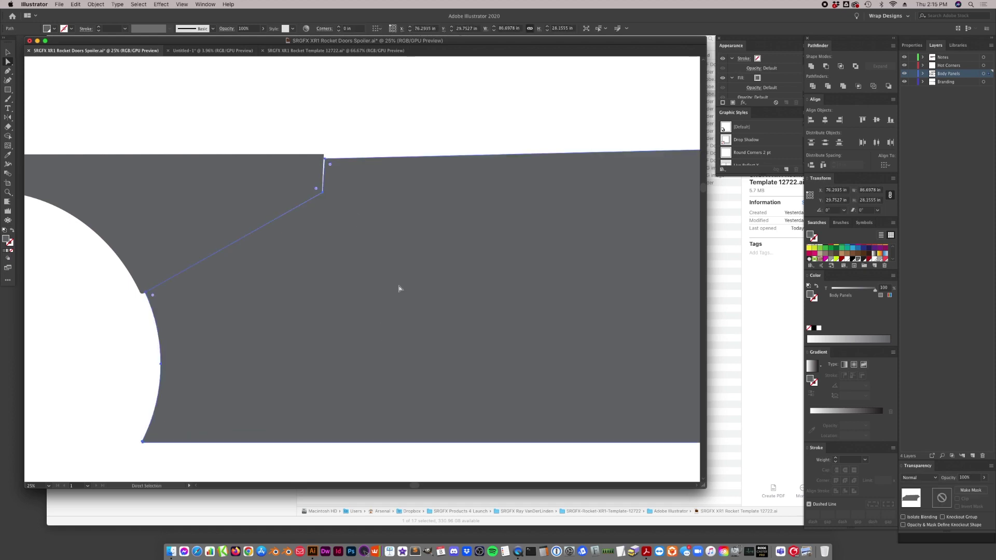
pyautogui.press('super+0')
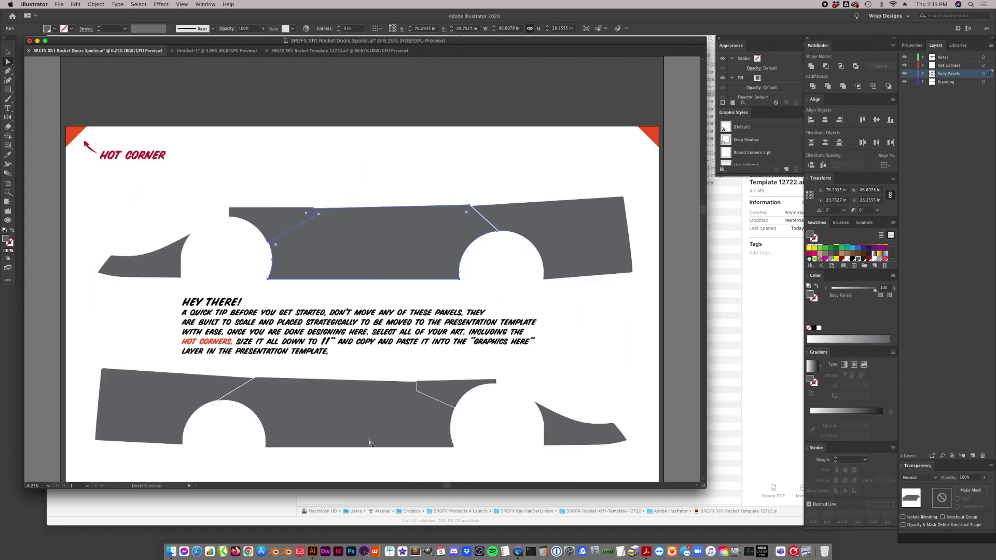
pyautogui.click(363, 464)
# - Move the lower side view's rear quarter panel against the door panel to close the seam above the rear wheel
pyautogui.click(11, 192)
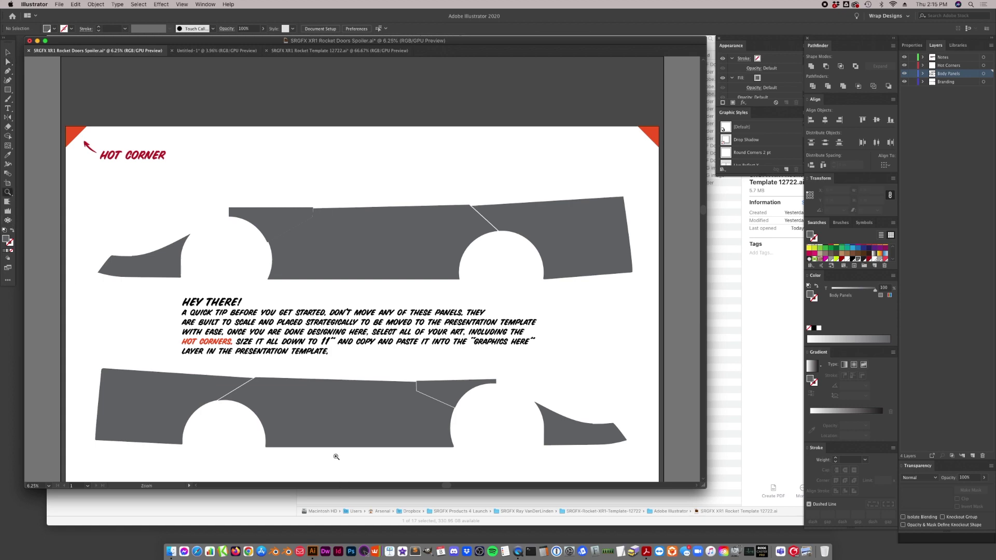
pyautogui.click(328, 413)
pyautogui.click(245, 268)
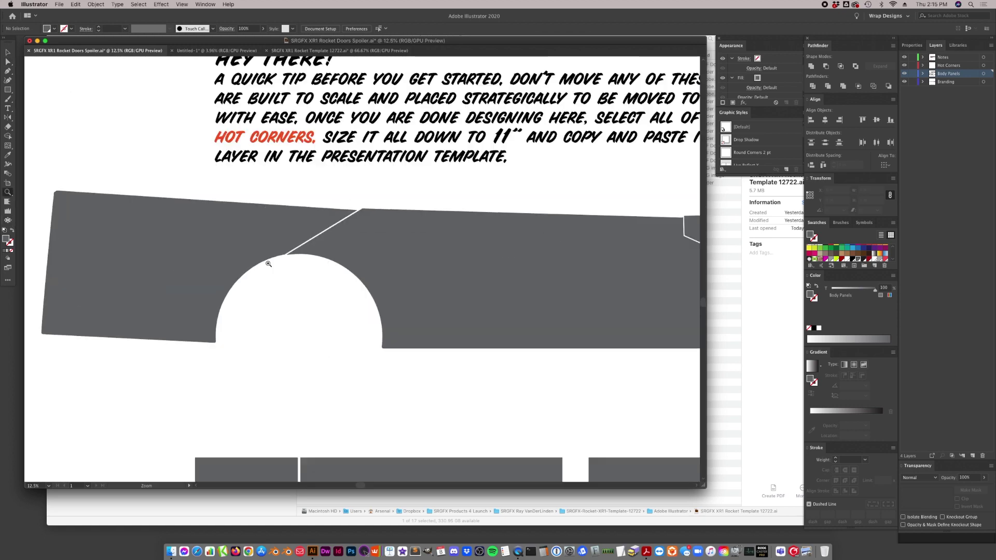
pyautogui.click(269, 264)
pyautogui.press('a')
pyautogui.click(240, 244)
pyautogui.moveTo(245, 240); pyautogui.dragTo(245, 239)
pyautogui.hscroll(15, 331, 280)
pyautogui.hscroll(-8, 331, 280)
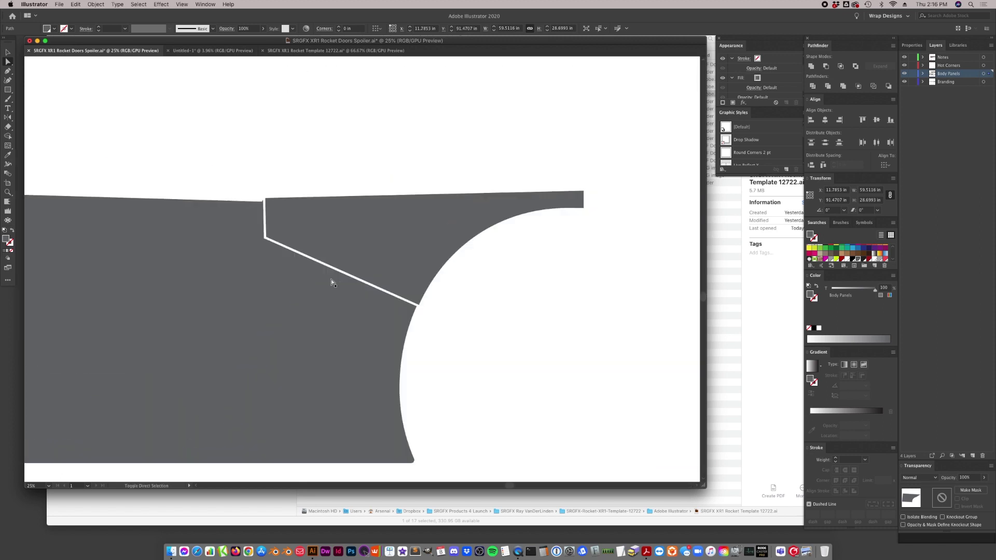
# - Shift the lower side view's rear quarter and door panels together against the piece above the front wheel, and clear the selection
pyautogui.click(252, 307)
pyautogui.moveTo(252, 310); pyautogui.dragTo(263, 316)
pyautogui.press('super+shift+a')
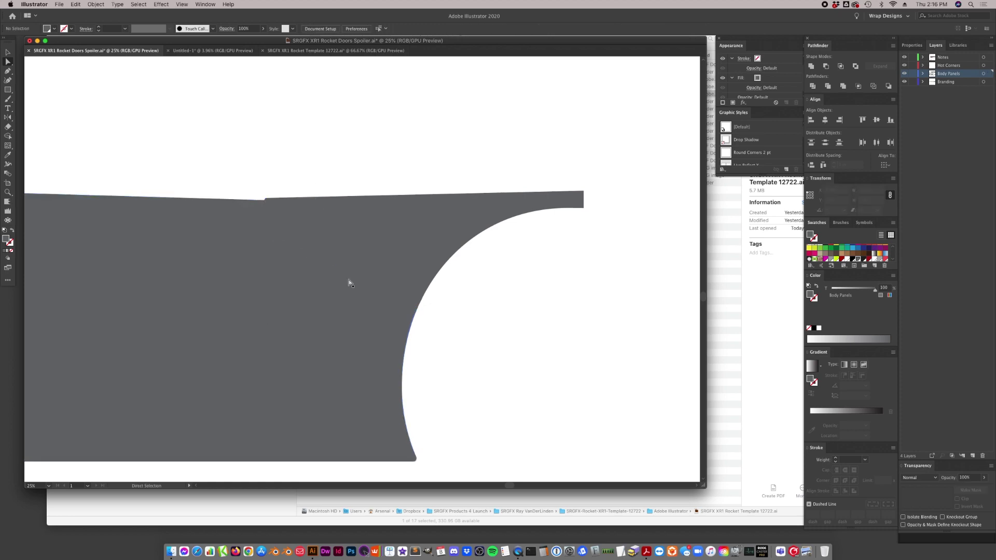
# - Select all panels of the lower side view together with the hot corner beside the HOT CORNER label, and copy them
pyautogui.press('super+0')
pyautogui.click(7, 52)
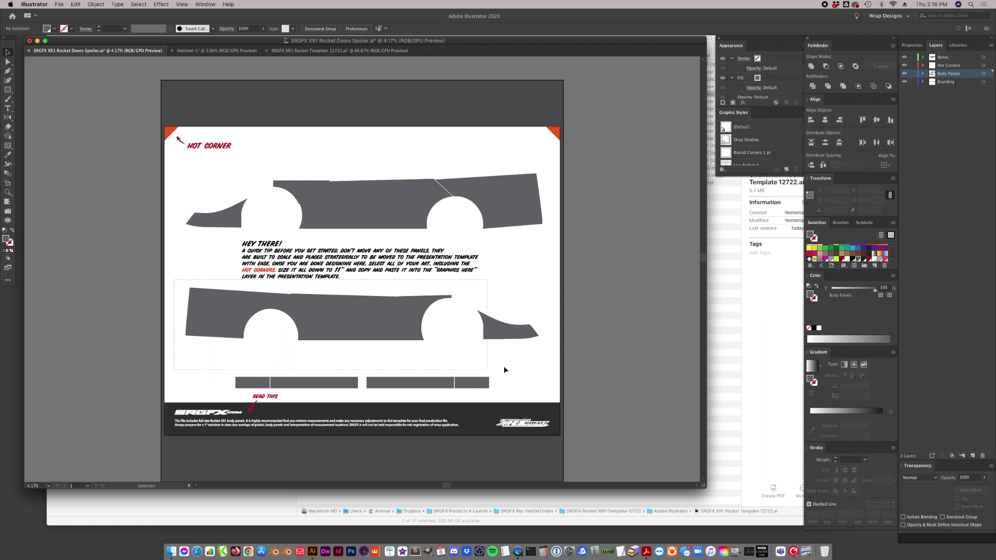
pyautogui.click(531, 353)
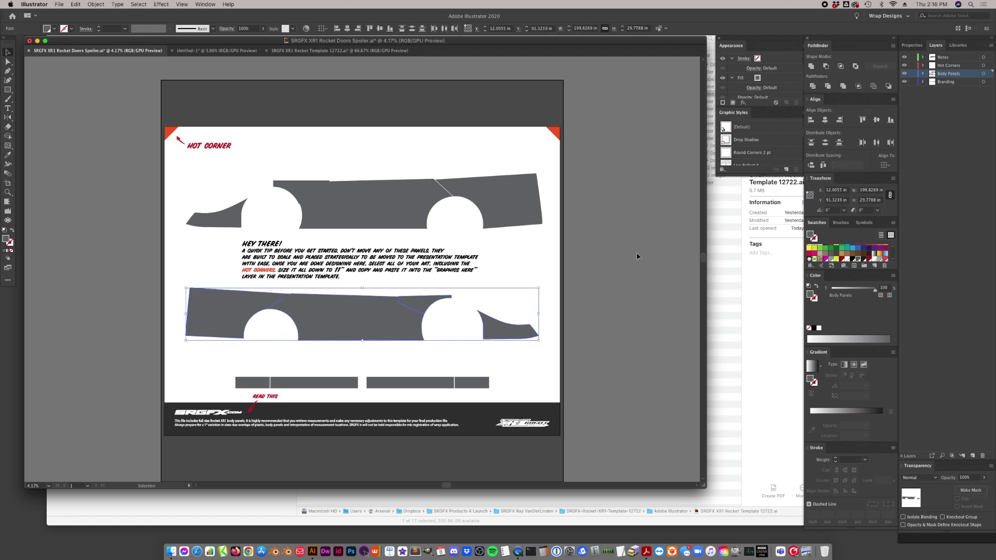
pyautogui.keyDown('shift'); pyautogui.click(175, 145); pyautogui.keyUp('shift')
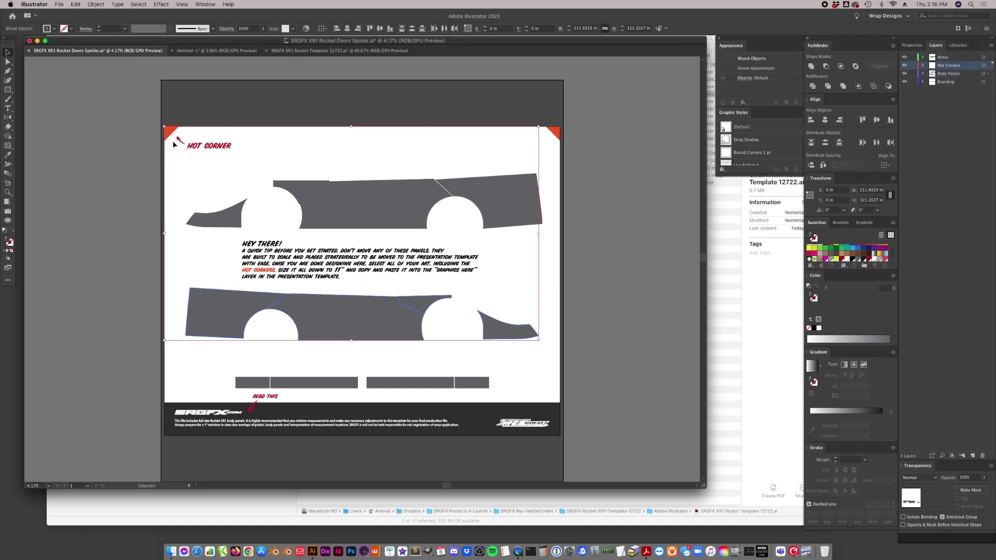
# - Make the Put Graphics Here layer active in the XR1 Rocket Template document and check its Paste Remembers Layers option
pyautogui.click(293, 51)
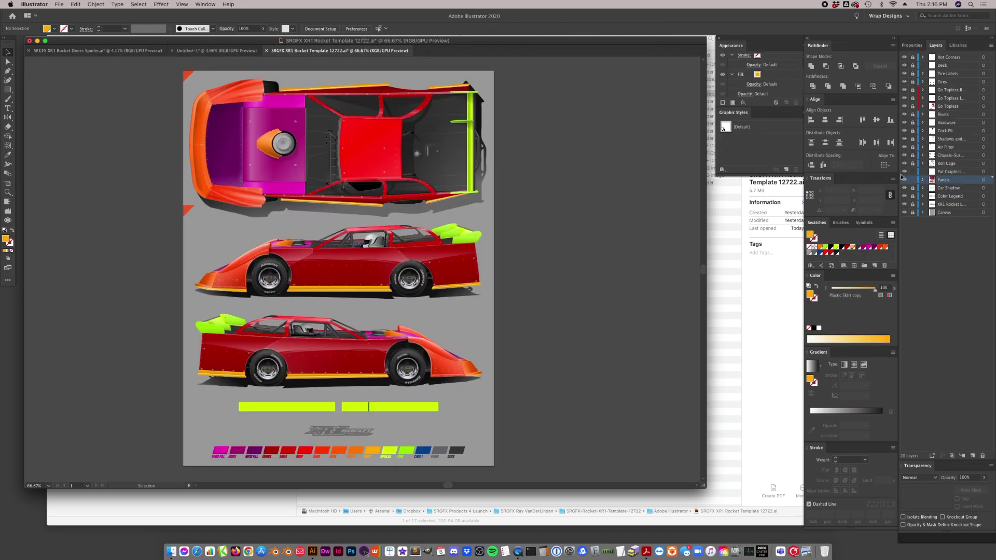
pyautogui.click(953, 172)
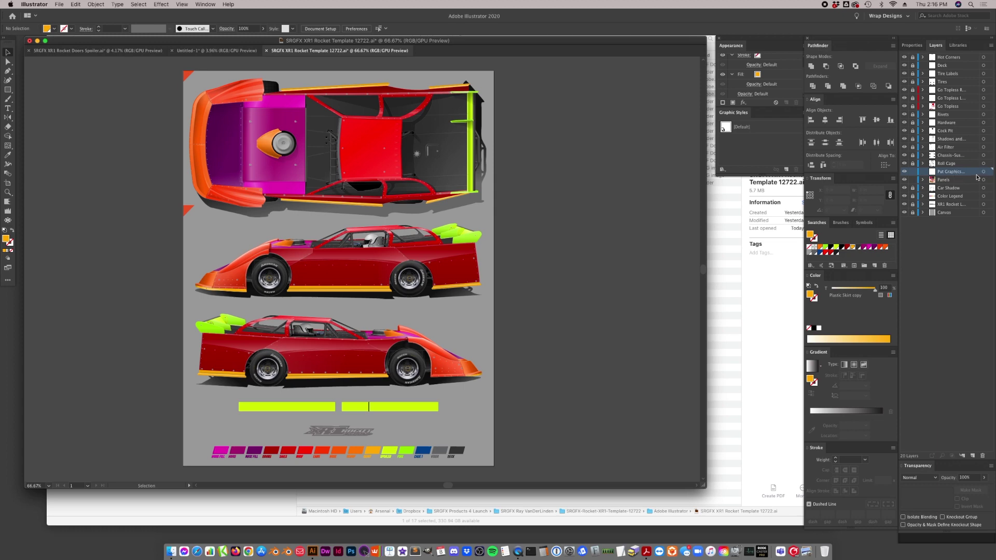
pyautogui.click(992, 45)
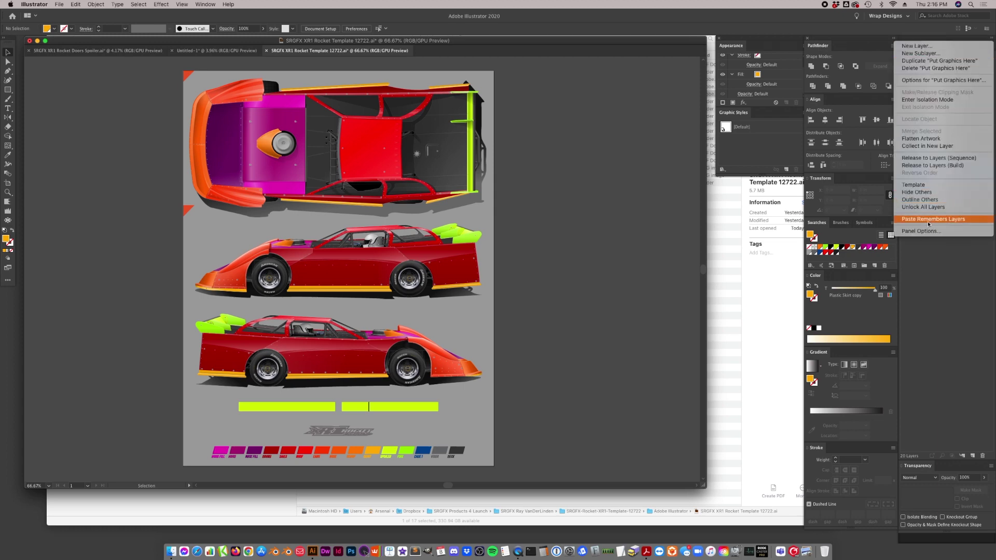
pyautogui.click(223, 54)
pyautogui.click(208, 52)
pyautogui.click(153, 52)
pyautogui.click(291, 50)
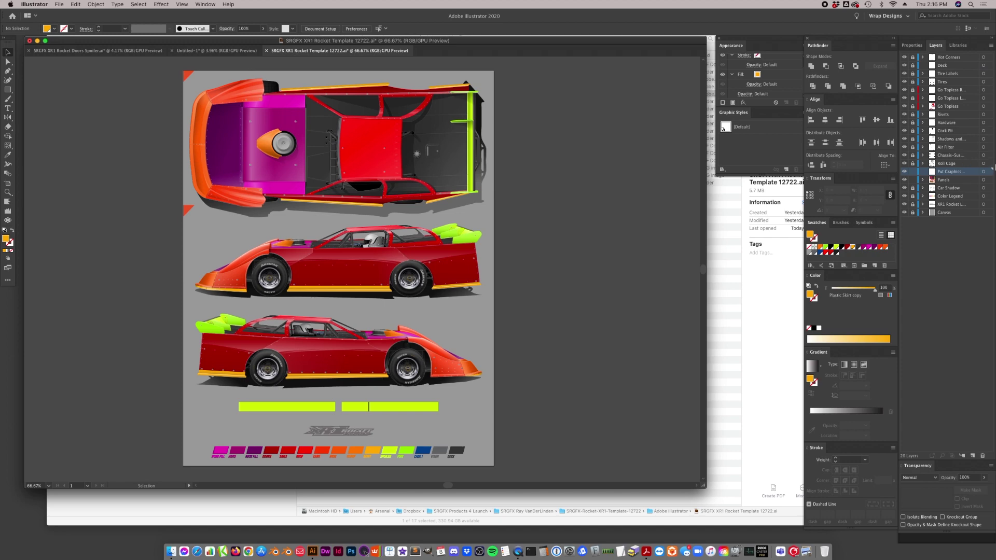
# - Paste the full-size panels and hot corner onto the Put Graphics Here layer and view them against the small template
pyautogui.click(983, 172)
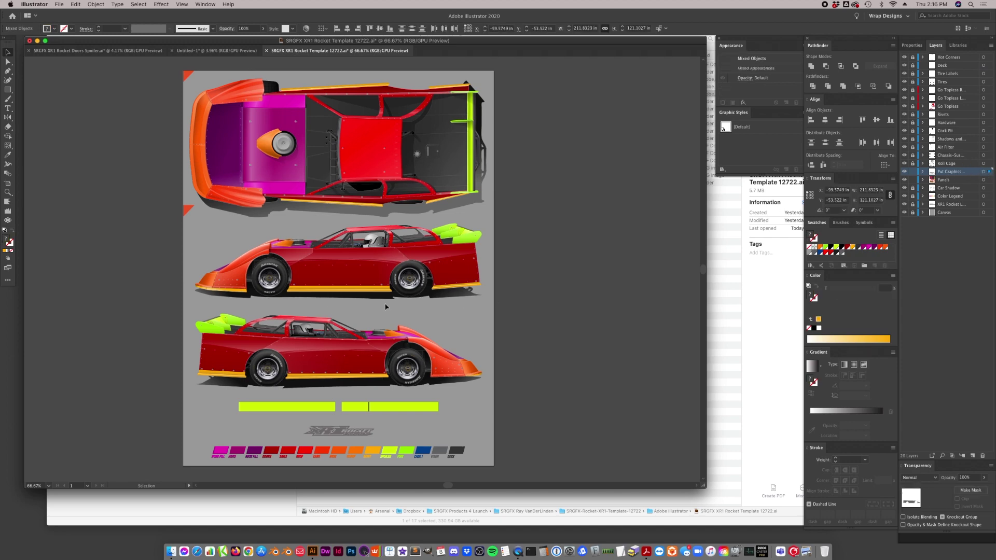
pyautogui.press('super+minus')
pyautogui.press('super+minus')
pyautogui.press('super+minus')
pyautogui.press('super+minus')
pyautogui.press('super+minus')
pyautogui.press('super+minus')
pyautogui.press('super+minus')
pyautogui.press('super+minus')
pyautogui.press('super+minus')
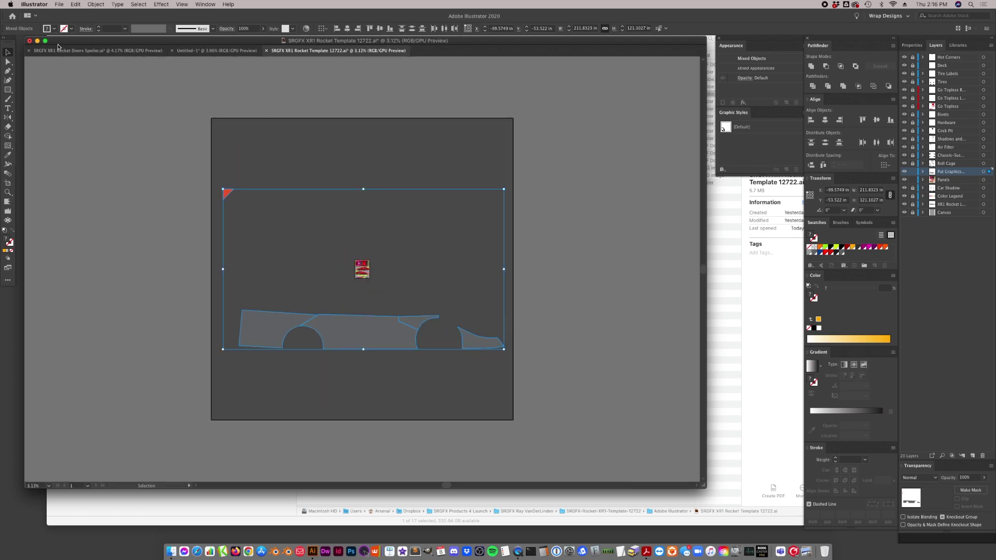
# - In the Doors Spoiler document, add the opposite hot corner to the selection and scale the artwork proportionally to 11 in wide
pyautogui.click(111, 51)
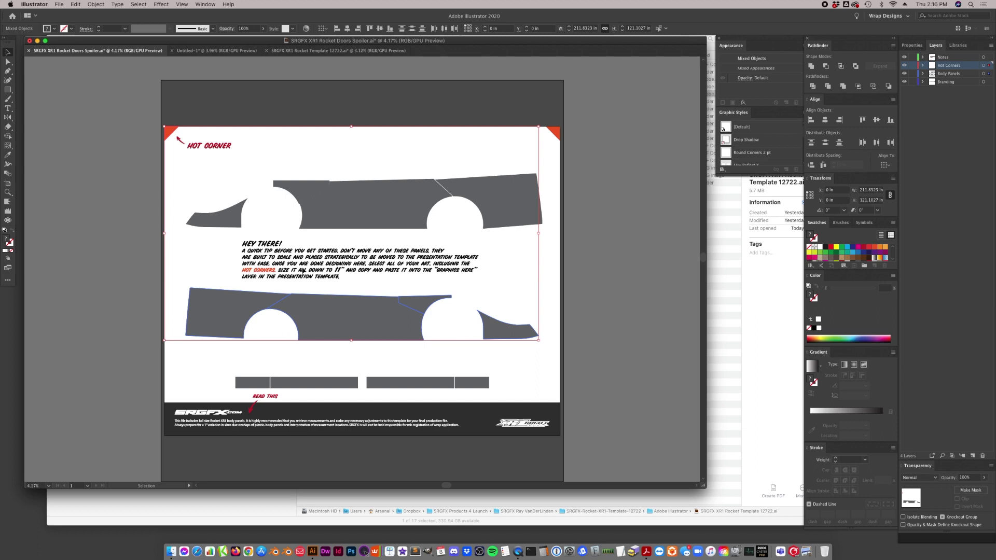
pyautogui.click(879, 191)
pyautogui.write('12')
pyautogui.press('BackSpace')
pyautogui.press('BackSpace')
pyautogui.press('BackSpace')
pyautogui.write('224')
pyautogui.press('Return')
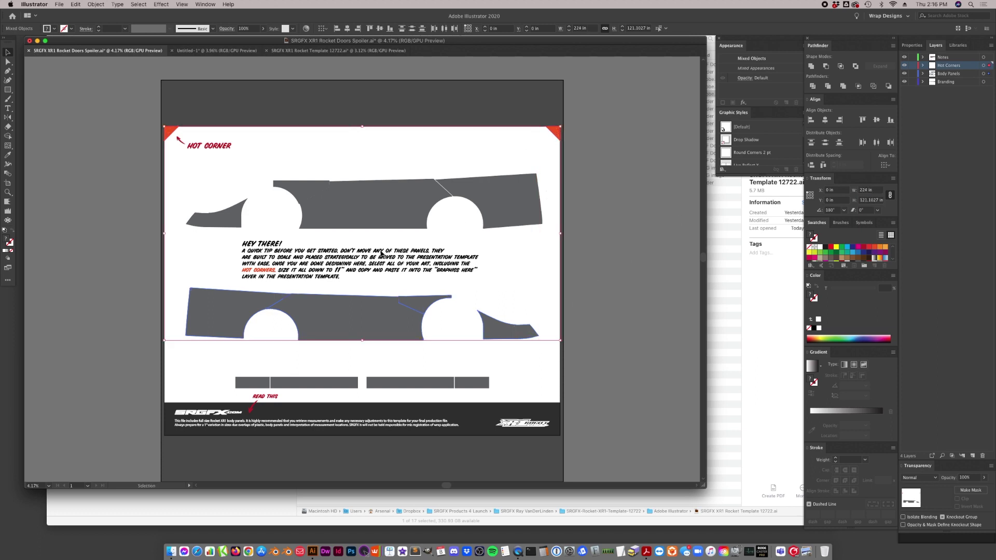
pyautogui.click(875, 191)
pyautogui.write('11')
pyautogui.press('Return')
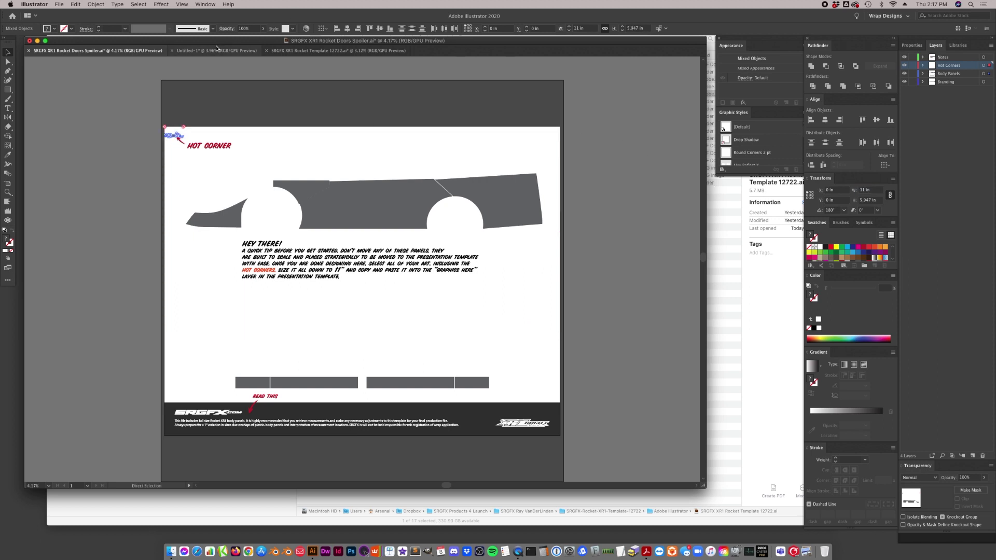
# - In the XR1 Rocket Template document, delete the full-size copy and paste the 11 in wide artwork onto the Put Graphics Here layer
pyautogui.click(216, 50)
pyautogui.click(337, 50)
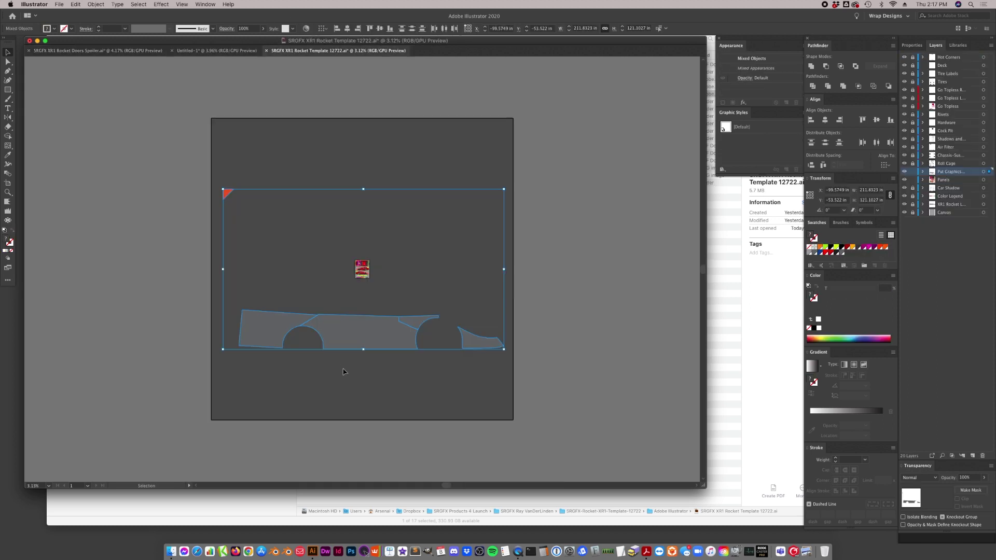
pyautogui.click(352, 354)
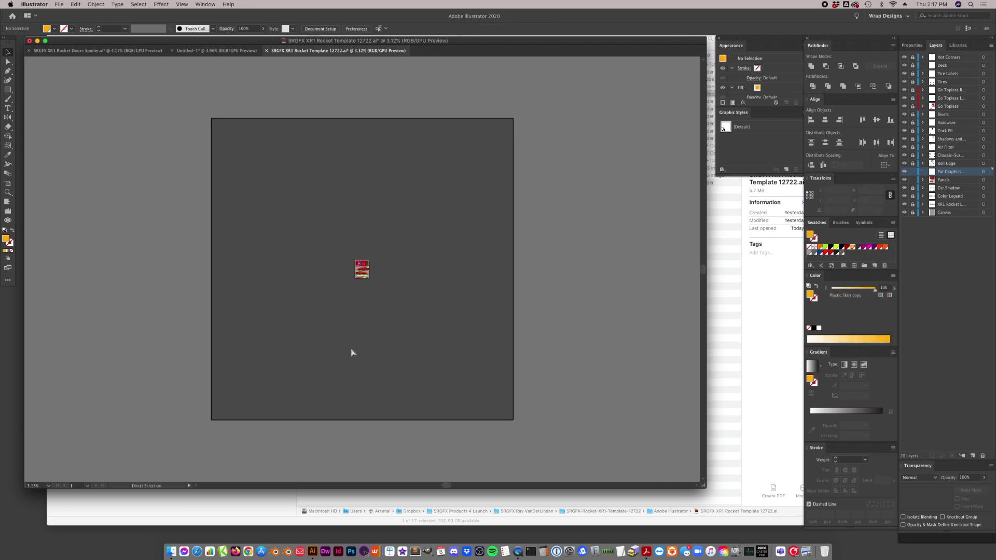
pyautogui.press('super+0')
pyautogui.click(379, 344)
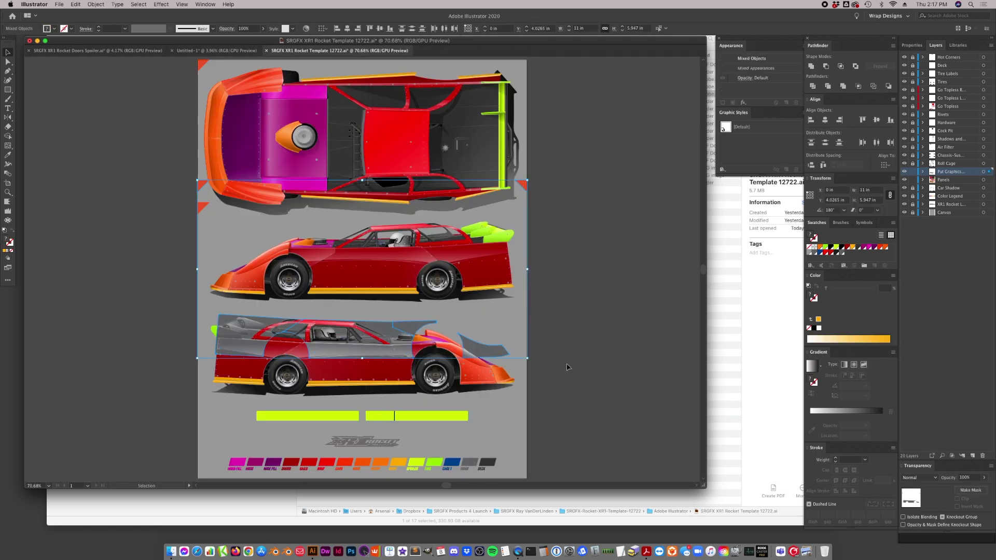
# - Group the pasted body panels with both of their hot corners
pyautogui.click(201, 208)
pyautogui.click(203, 186)
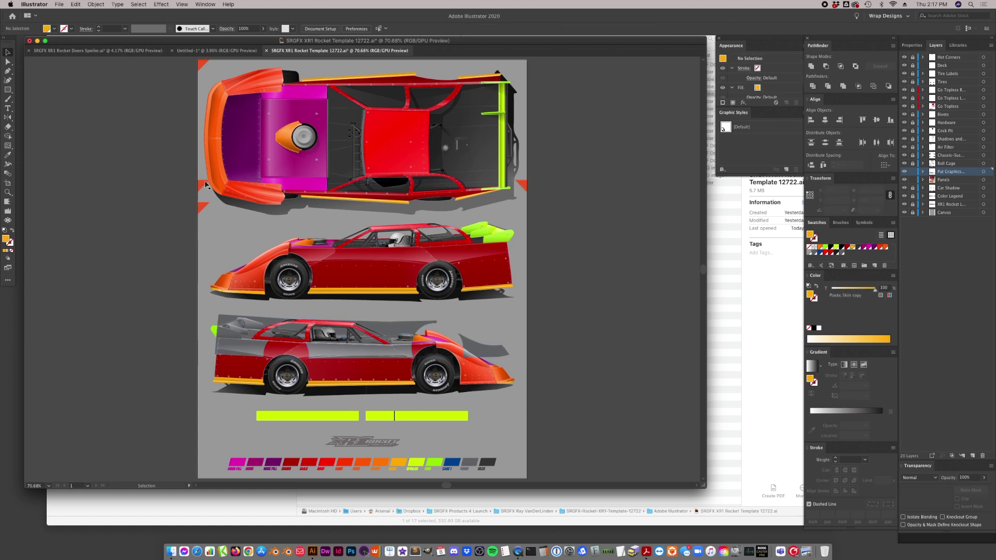
pyautogui.keyDown('shift'); pyautogui.click(525, 186); pyautogui.keyUp('shift')
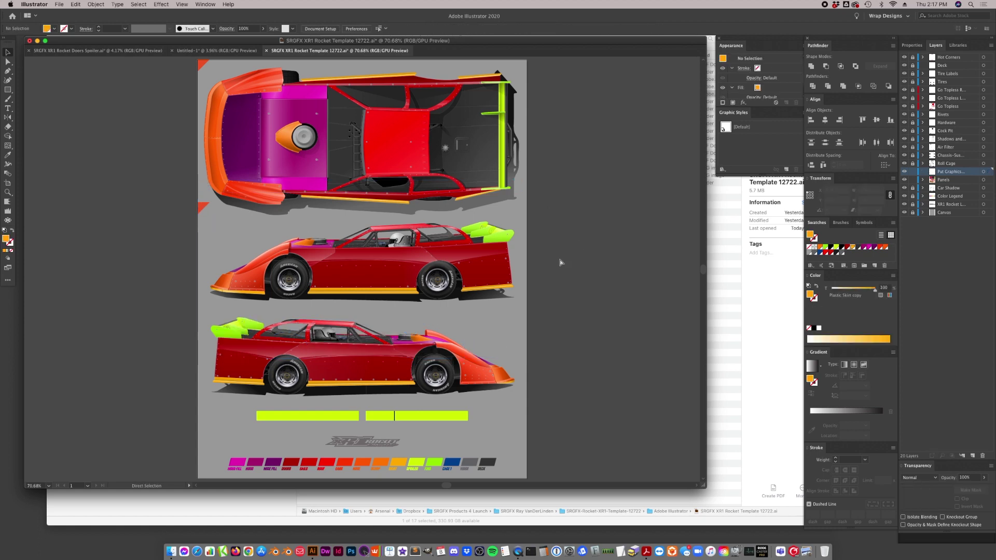
pyautogui.press('super+g')
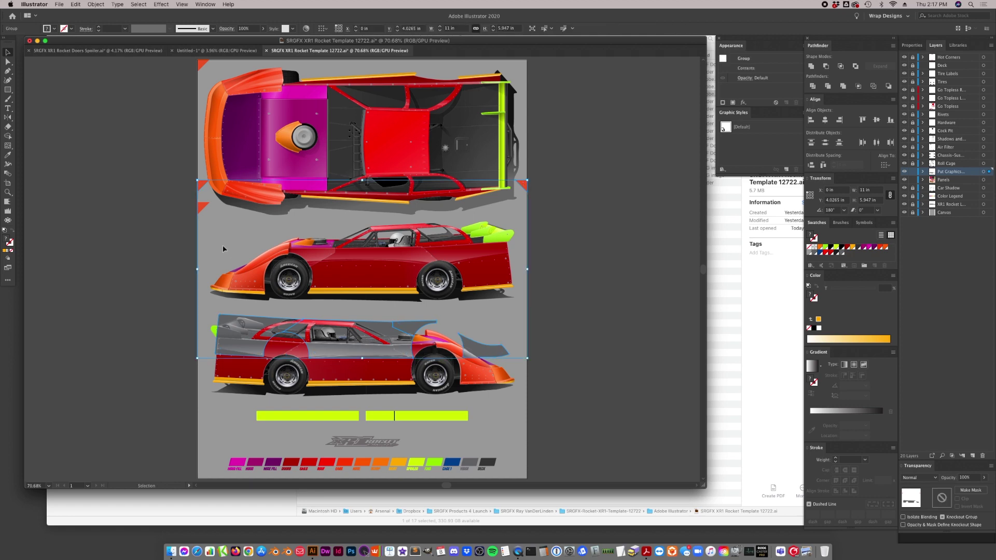
# - Align the group's left and top edges with the template's hot corner above the upper side view, and clear the selection
pyautogui.moveTo(204, 186); pyautogui.dragTo(279, 222)
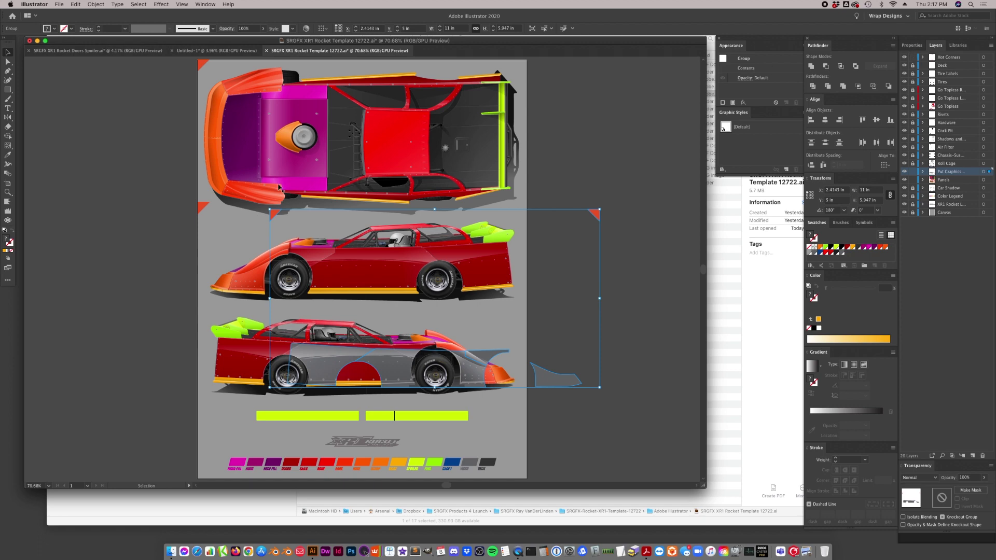
pyautogui.keyDown('shift'); pyautogui.click(203, 208); pyautogui.keyUp('shift')
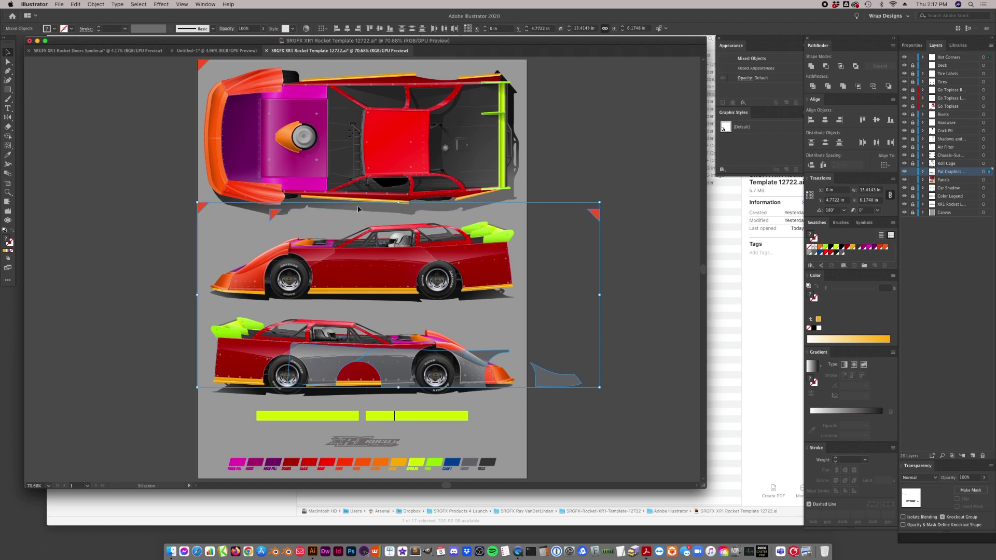
pyautogui.click(811, 120)
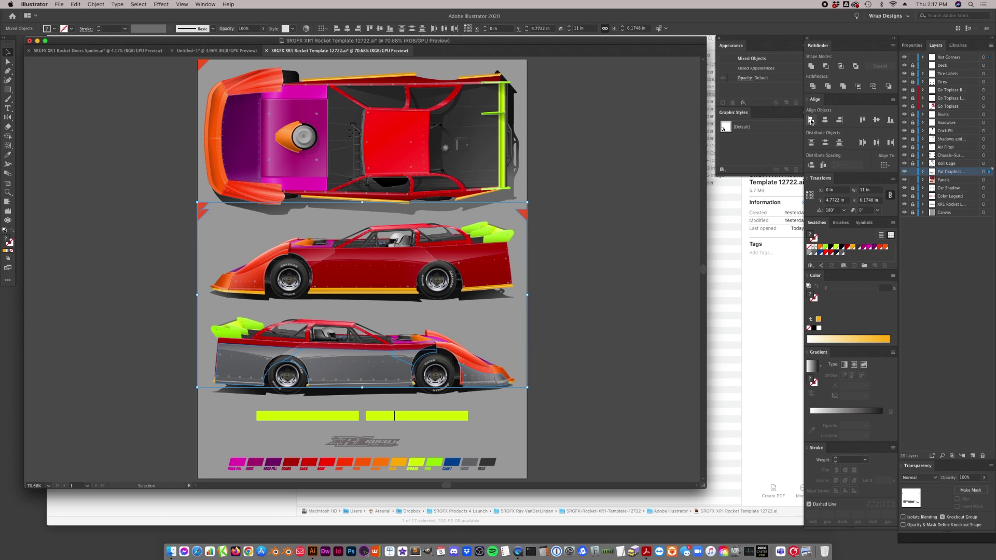
pyautogui.click(863, 120)
pyautogui.click(509, 423)
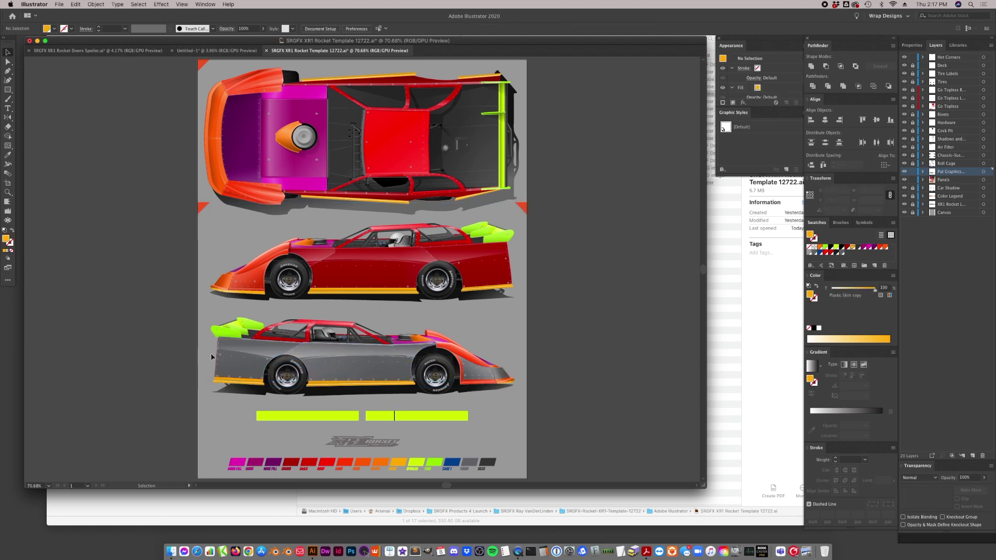
# - Nudge the pasted rear quarter panel slightly to line up with the lower side view of the car
pyautogui.click(8, 192)
pyautogui.click(332, 358)
pyautogui.click(364, 234)
pyautogui.click(364, 234)
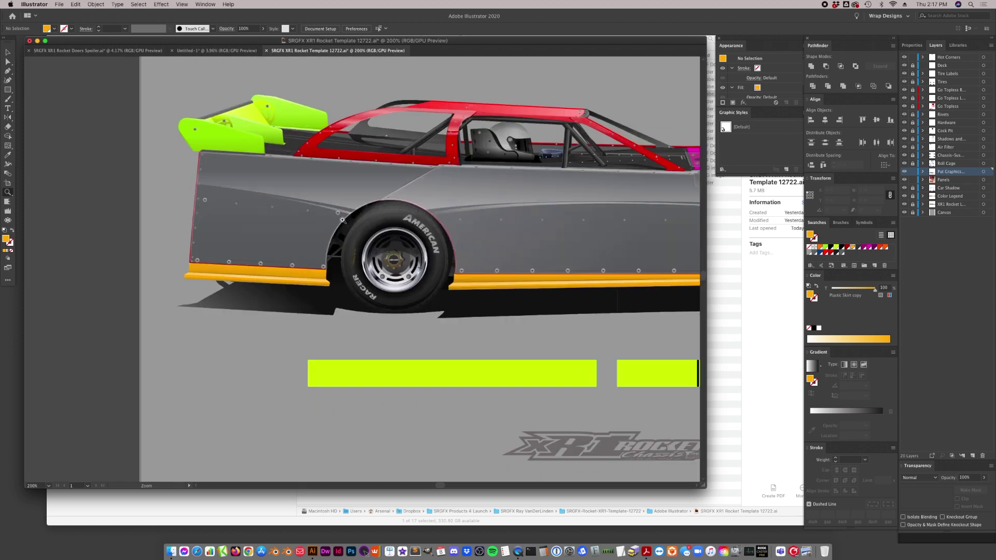
pyautogui.click(326, 226)
pyautogui.press('a')
pyautogui.click(254, 267)
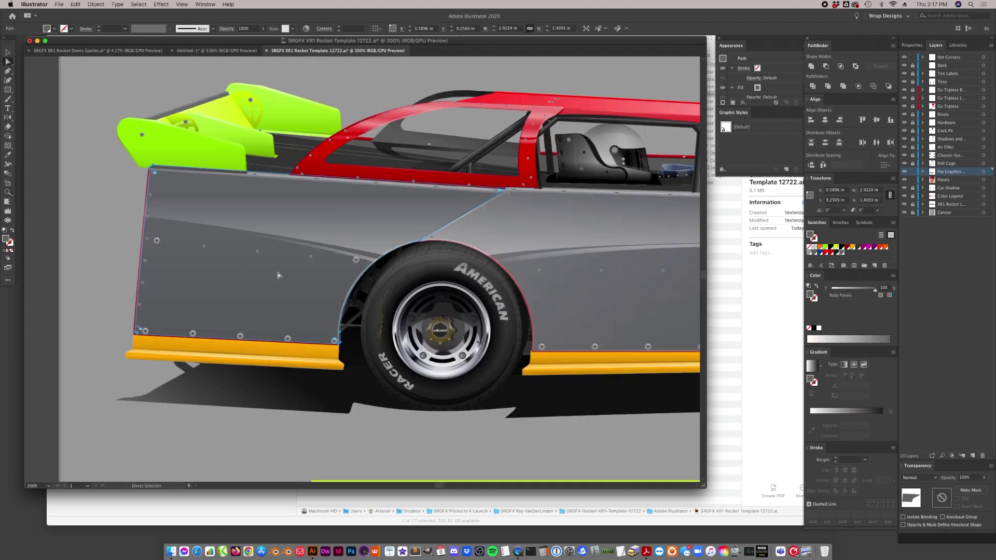
pyautogui.click(8, 53)
pyautogui.press('Left')
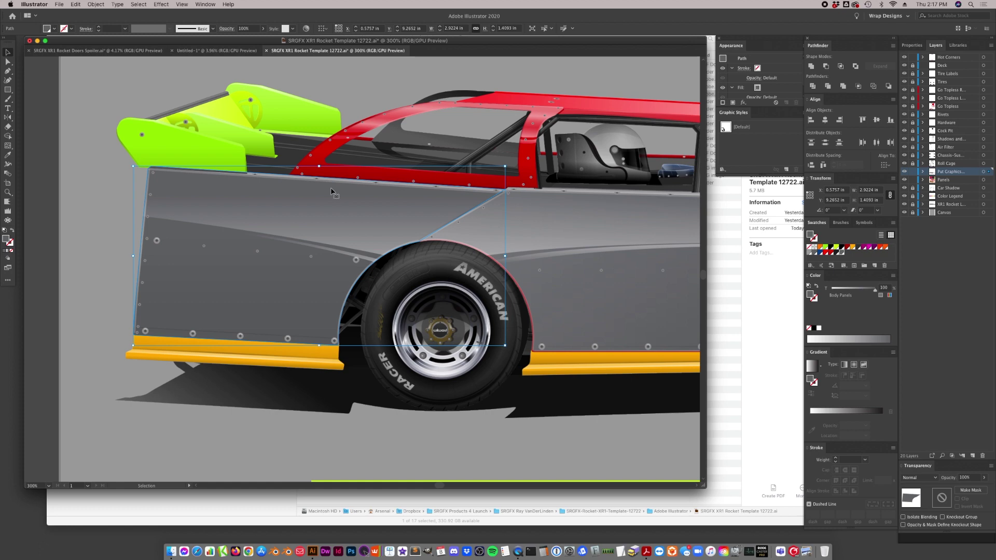
# - Nudge the pasted door panel and front fender panel into line with the lower side view
pyautogui.hscroll(15, 363, 207)
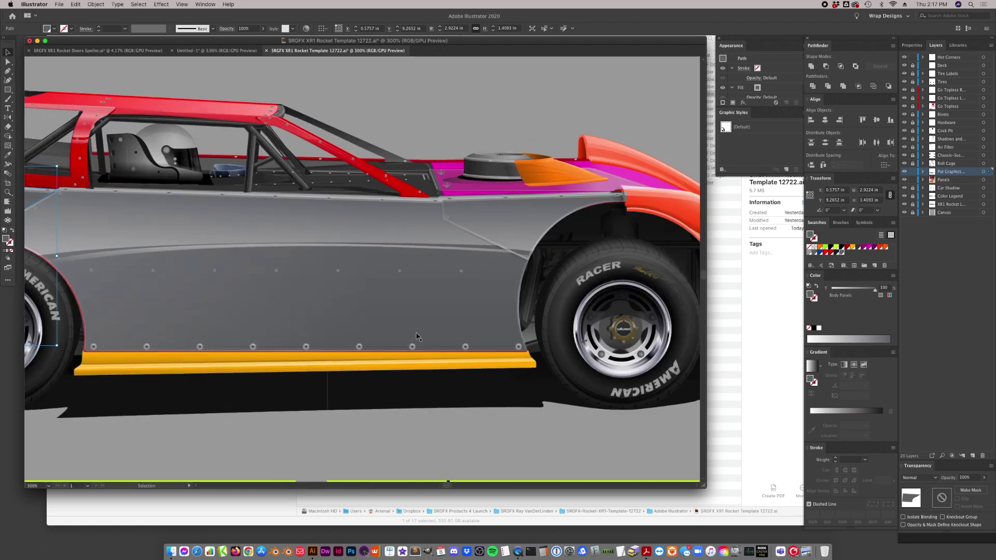
pyautogui.doubleClick(350, 319)
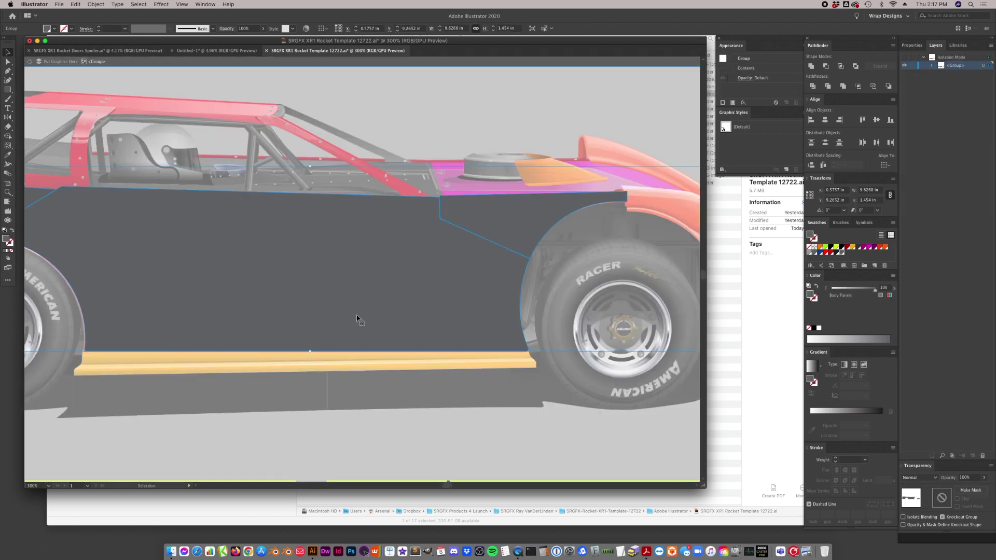
pyautogui.doubleClick(351, 319)
pyautogui.moveTo(352, 318); pyautogui.dragTo(351, 318)
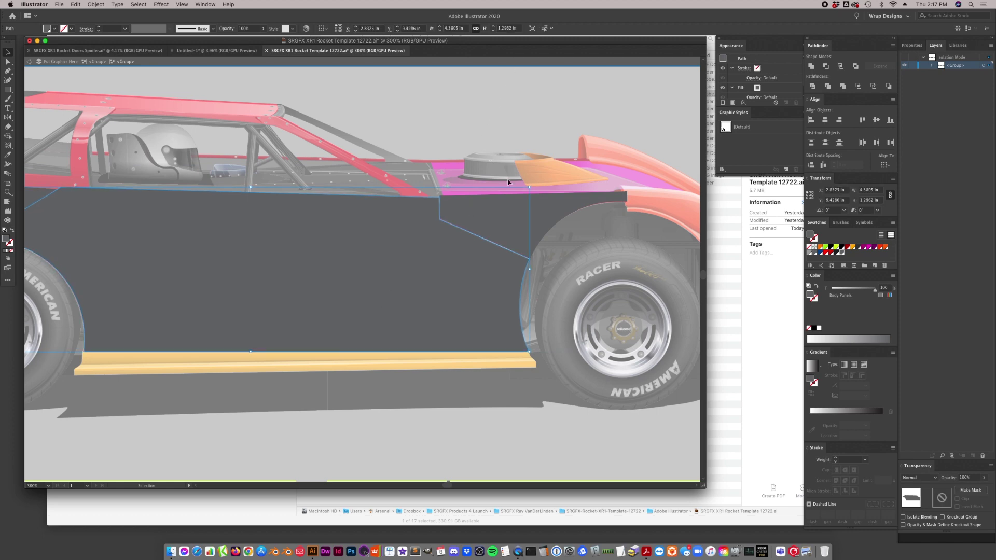
pyautogui.doubleClick(541, 134)
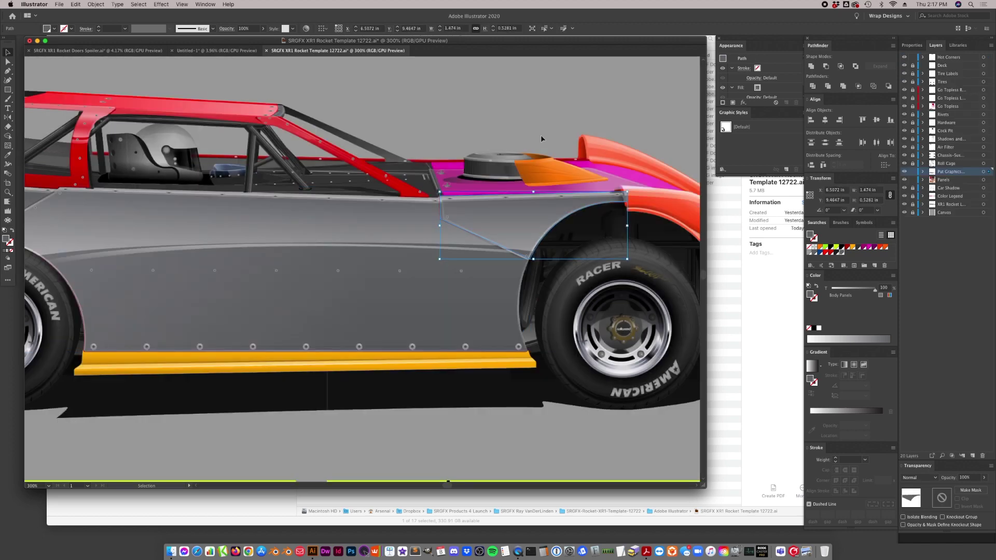
pyautogui.moveTo(528, 193); pyautogui.dragTo(527, 194)
# - Delete the pasted body panel group and its hot corners from the Put Graphics Here layer
pyautogui.click(507, 318)
pyautogui.hscroll(-10, 460, 385)
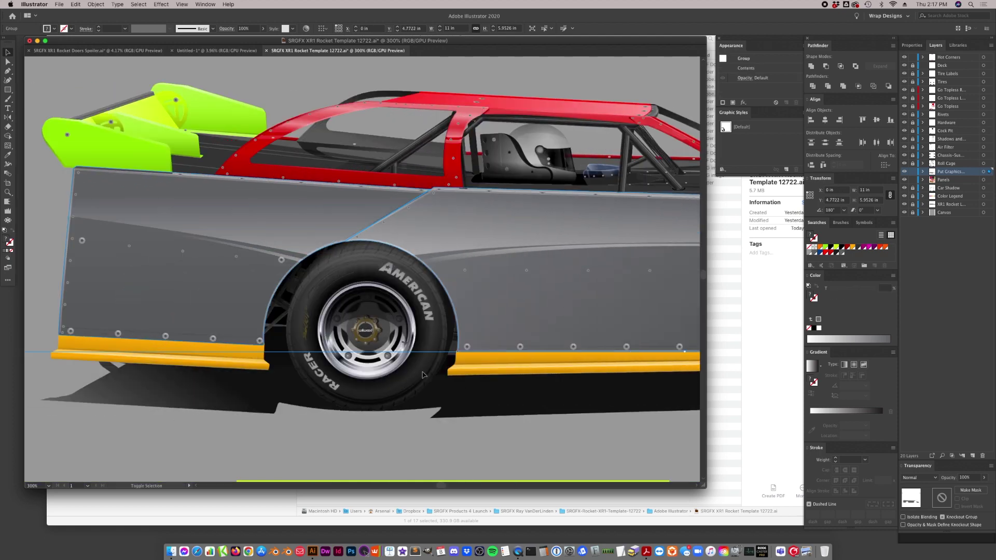
pyautogui.press('super+minus')
pyautogui.press('super+minus')
pyautogui.press('super+minus')
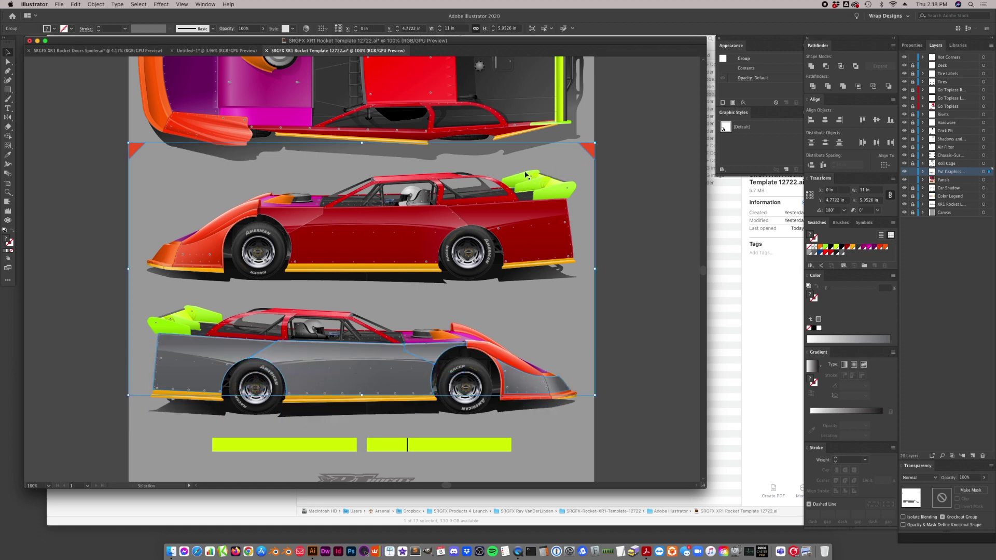
pyautogui.press('Delete')
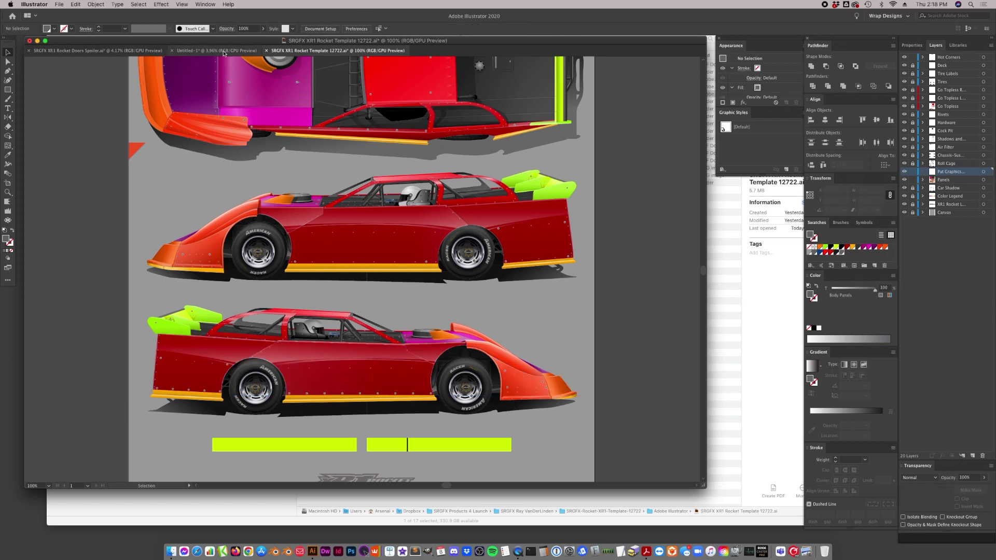
# - Copy the Raven 91 wrap artwork from the Untitled-1 document and paste it into the Doors Spoiler document
pyautogui.click(217, 50)
pyautogui.moveTo(389, 338); pyautogui.dragTo(440, 288)
pyautogui.click(572, 290)
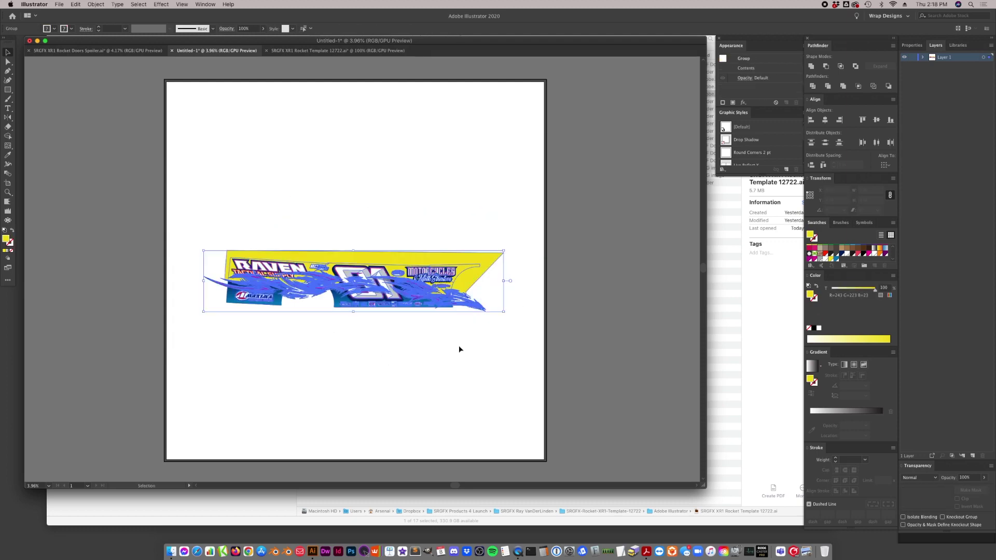
pyautogui.click(119, 52)
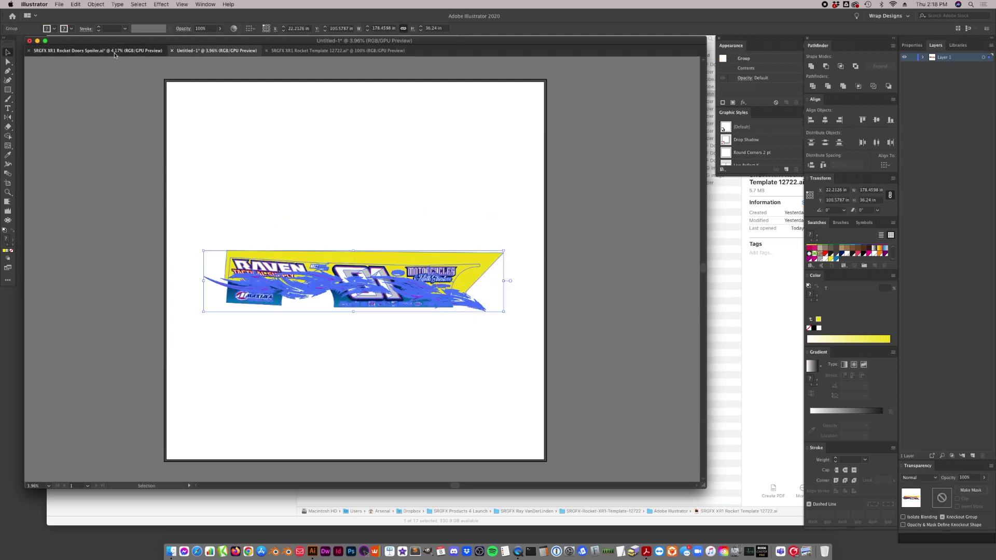
pyautogui.press('super+v')
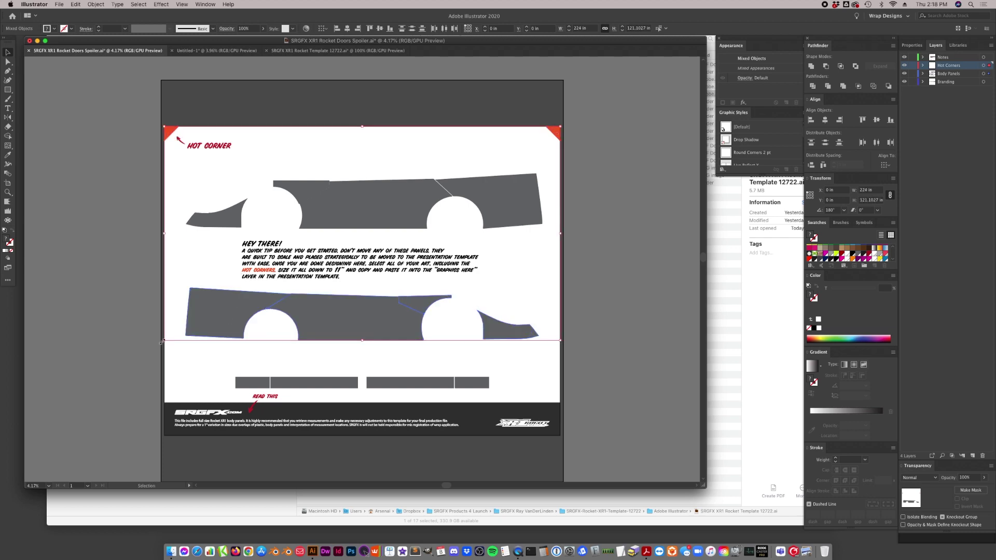
pyautogui.press('super+shift+a')
pyautogui.press('super+v')
# - Position the pasted Raven 91 artwork over the lower set of body panels, matching the rear edge and wheel openings
pyautogui.moveTo(363, 238); pyautogui.dragTo(358, 314)
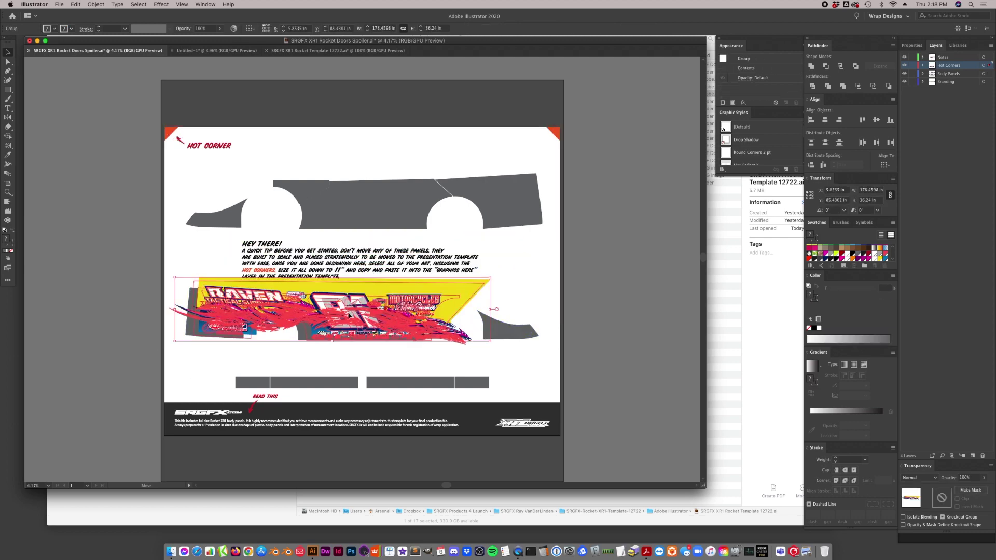
pyautogui.moveTo(399, 316); pyautogui.dragTo(386, 320)
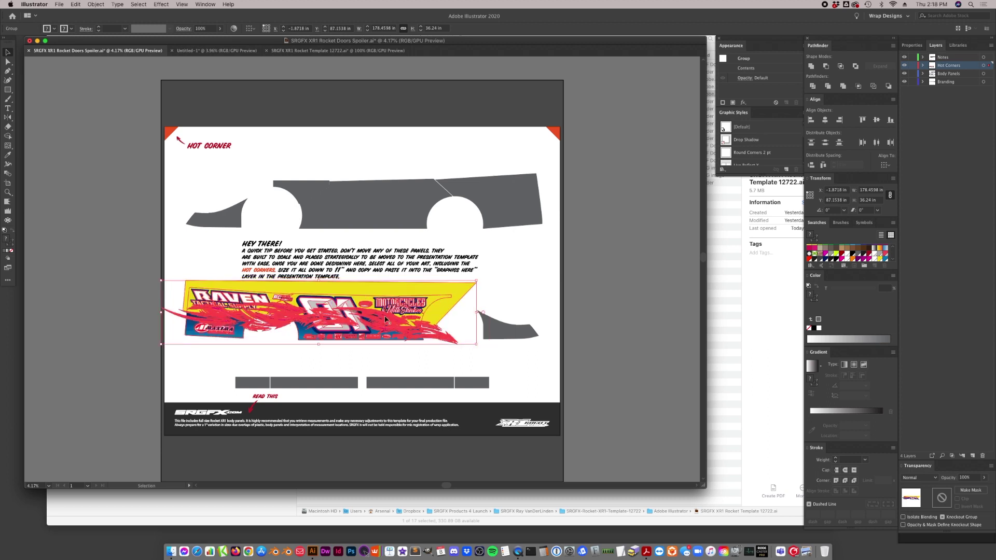
pyautogui.click(8, 192)
pyautogui.moveTo(272, 345); pyautogui.dragTo(303, 263)
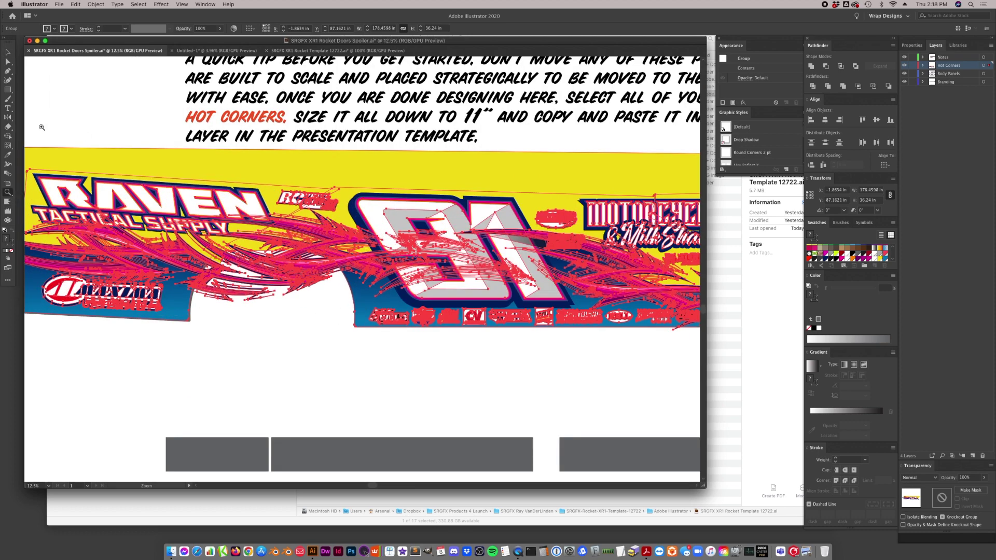
pyautogui.click(7, 52)
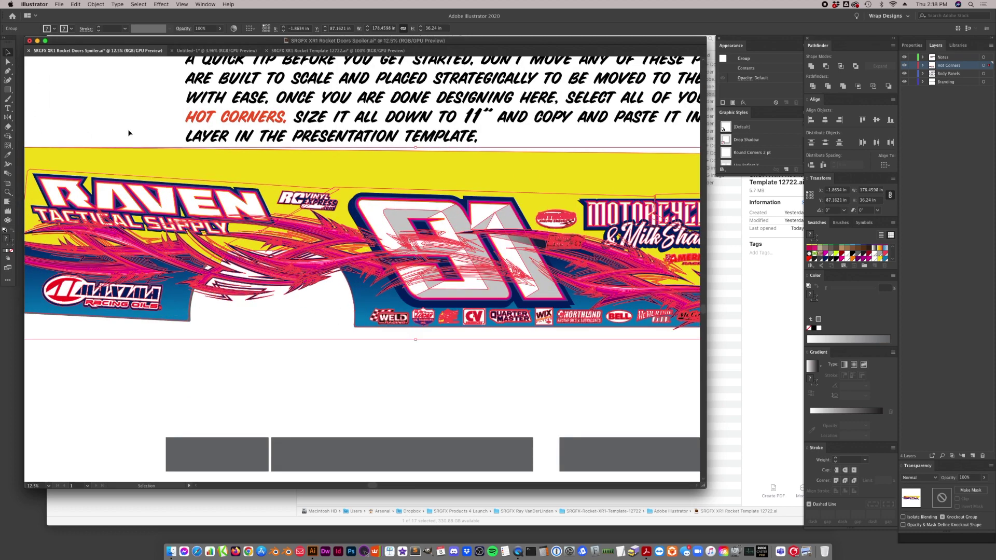
pyautogui.moveTo(186, 264); pyautogui.dragTo(190, 263)
pyautogui.click(362, 370)
# - Check the artwork against the body panels and nudge it slightly toward the rear to refine its alignment, and clear the selection
pyautogui.hscroll(-10, 362, 370)
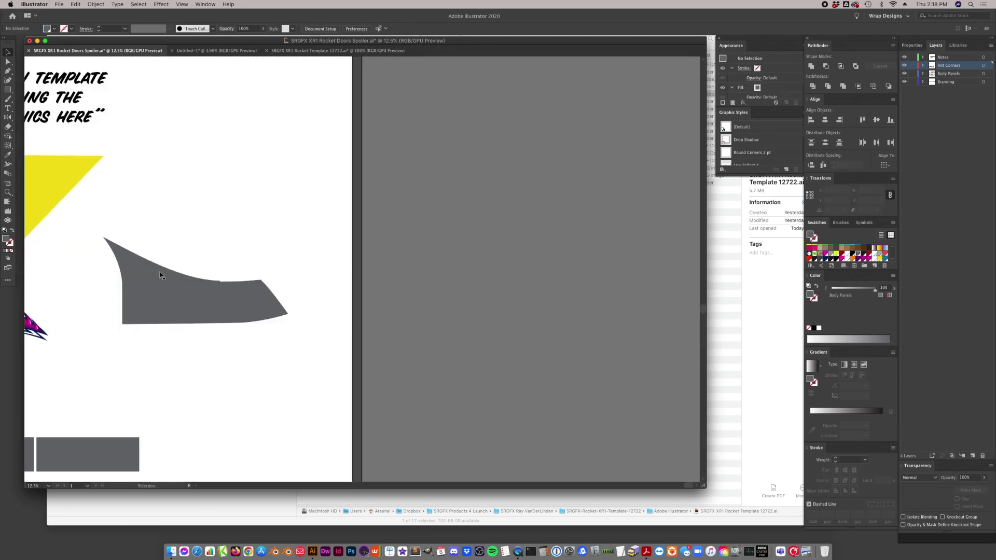
pyautogui.press('a')
pyautogui.hscroll(10, 176, 307)
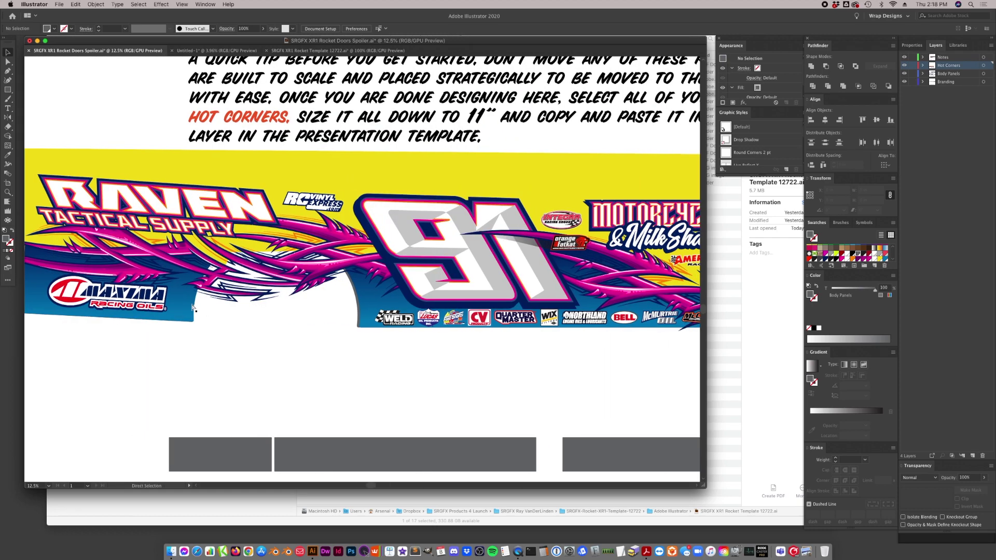
pyautogui.press('v')
pyautogui.click(375, 299)
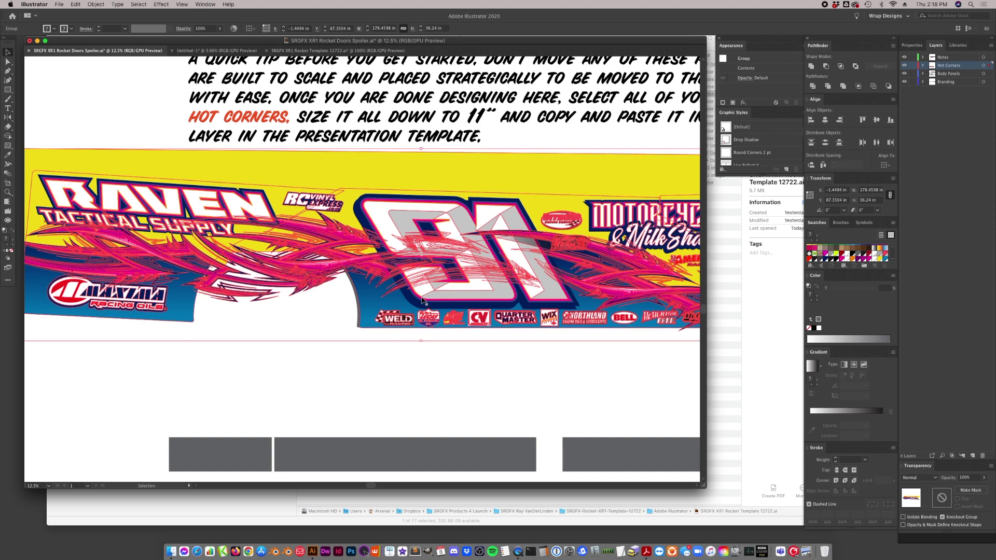
pyautogui.press('Up')
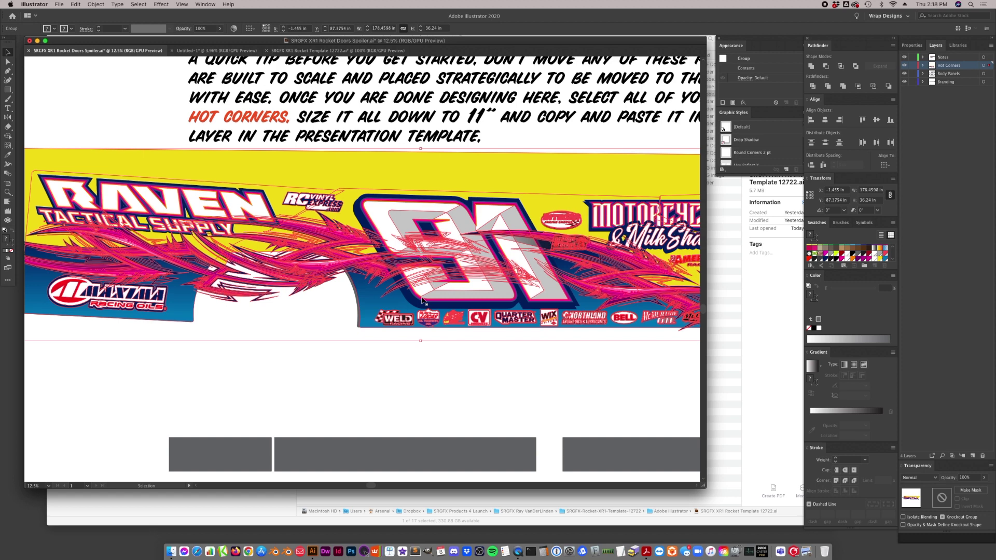
pyautogui.moveTo(423, 301); pyautogui.dragTo(403, 310)
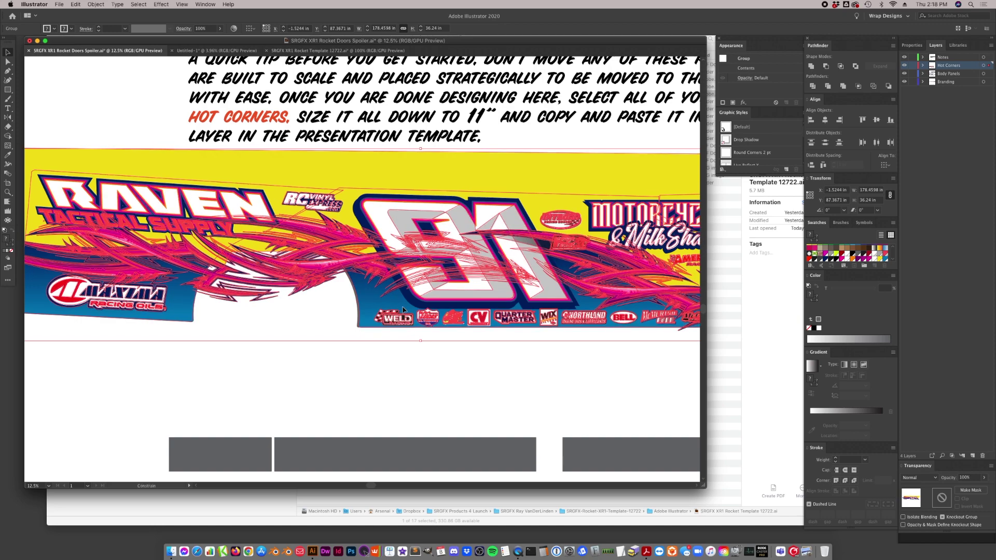
pyautogui.click(294, 335)
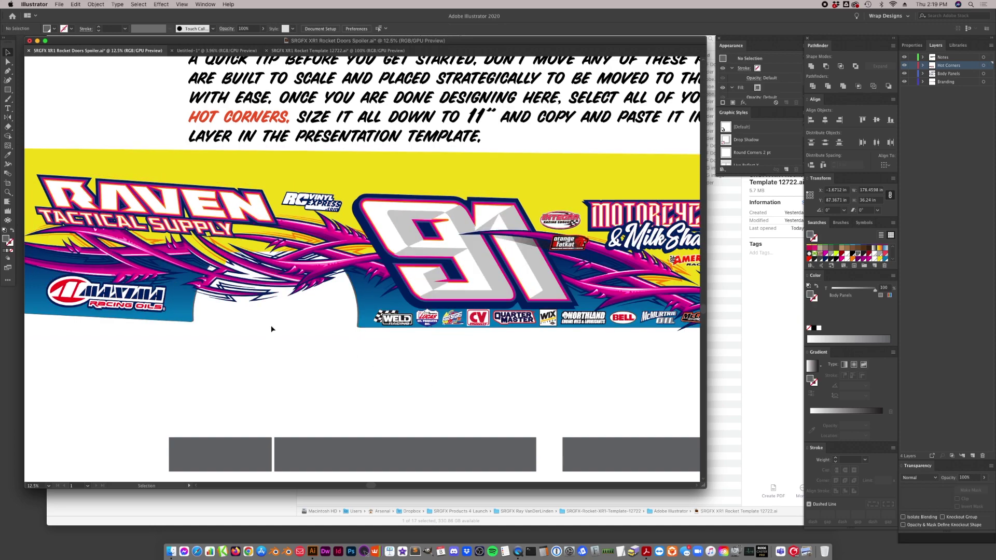
# - Examine how far the artwork's rear splash reaches relative to the outer edge of the hot corner above
pyautogui.click(371, 303)
pyautogui.press('super+minus')
pyautogui.press('super+minus')
pyautogui.press('super+minus')
pyautogui.press('super+minus')
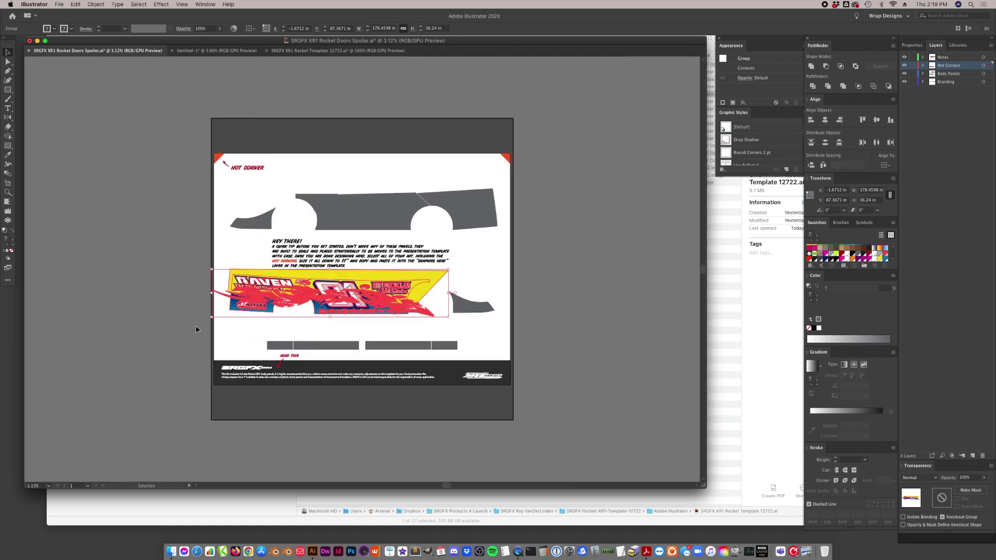
pyautogui.click(8, 192)
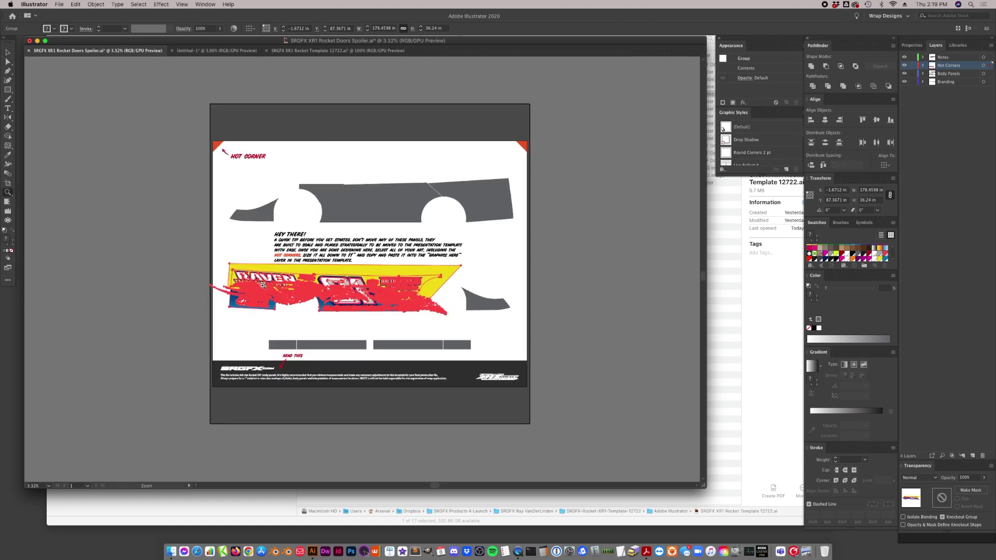
pyautogui.click(395, 278)
pyautogui.click(178, 339)
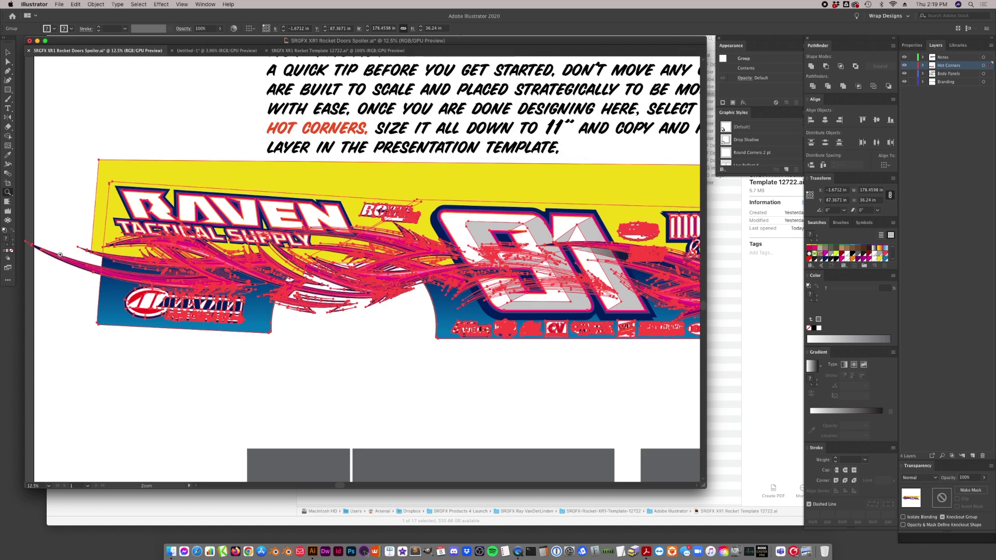
pyautogui.scroll(15, 78, 275)
pyautogui.scroll(-5, 83, 176)
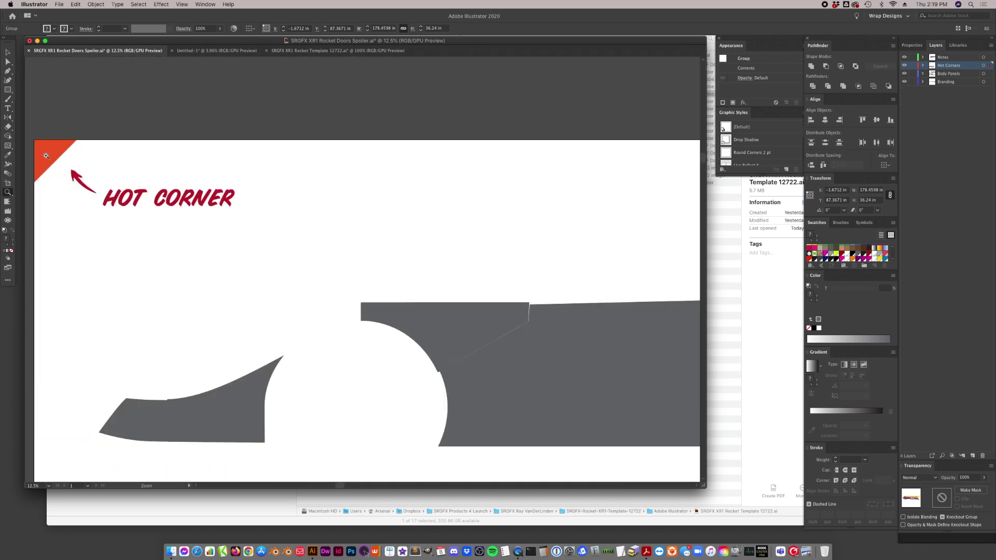
pyautogui.scroll(-15, 78, 218)
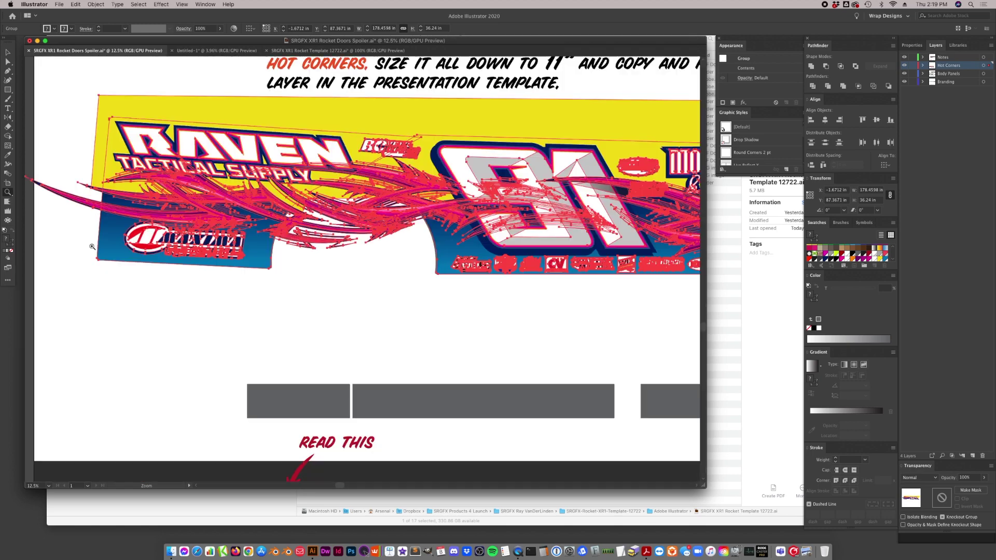
# - Remove the rear tip of the purple splash that extends past the hot corner's outer edge
pyautogui.press('v')
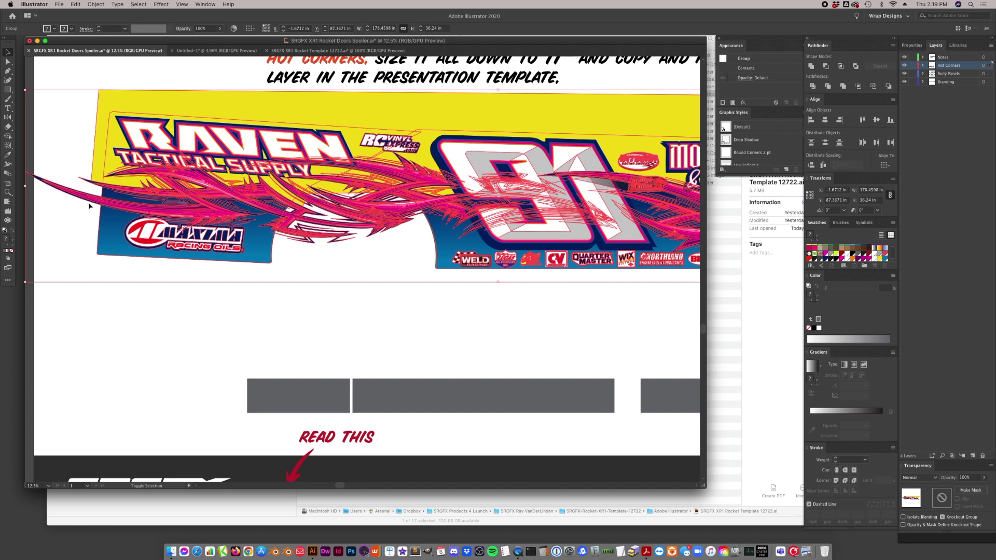
pyautogui.hotkey('shift', 'e')
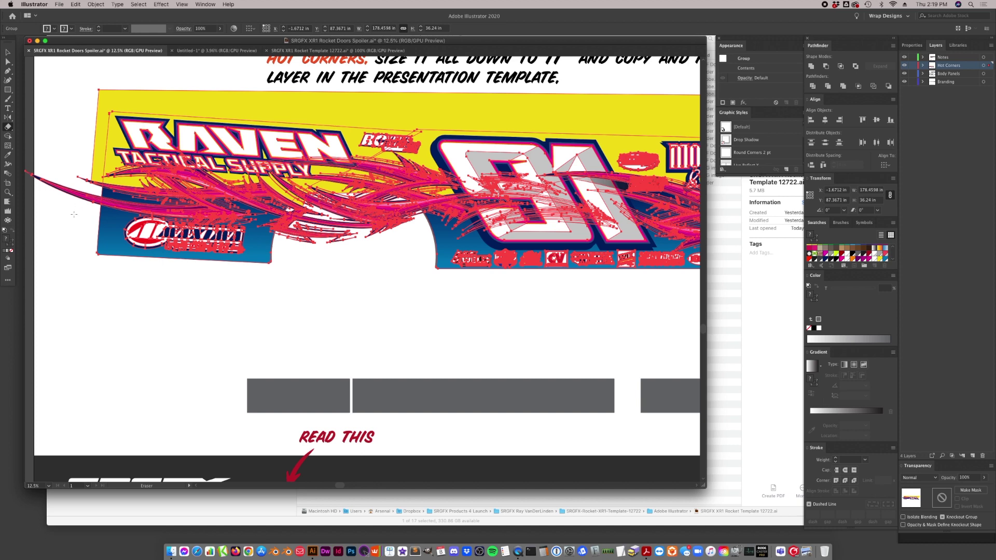
pyautogui.press('a')
pyautogui.click(57, 218)
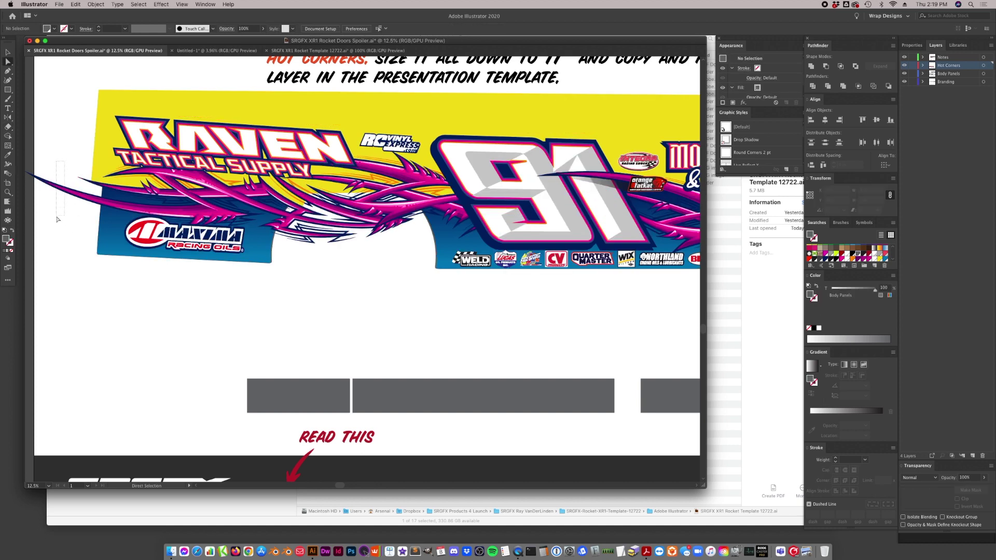
pyautogui.press('v')
pyautogui.press('super+0')
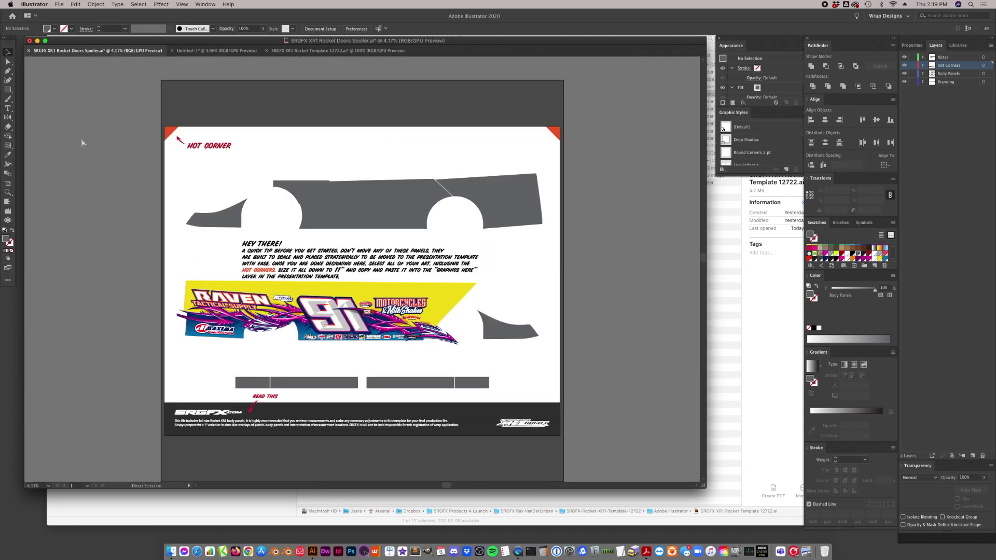
pyautogui.click(346, 297)
pyautogui.press('a')
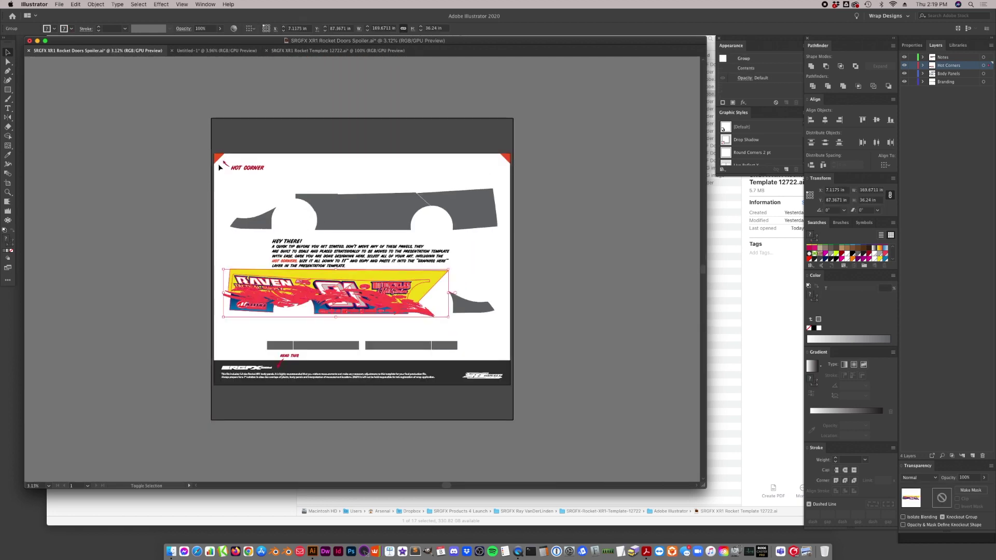
pyautogui.press('v')
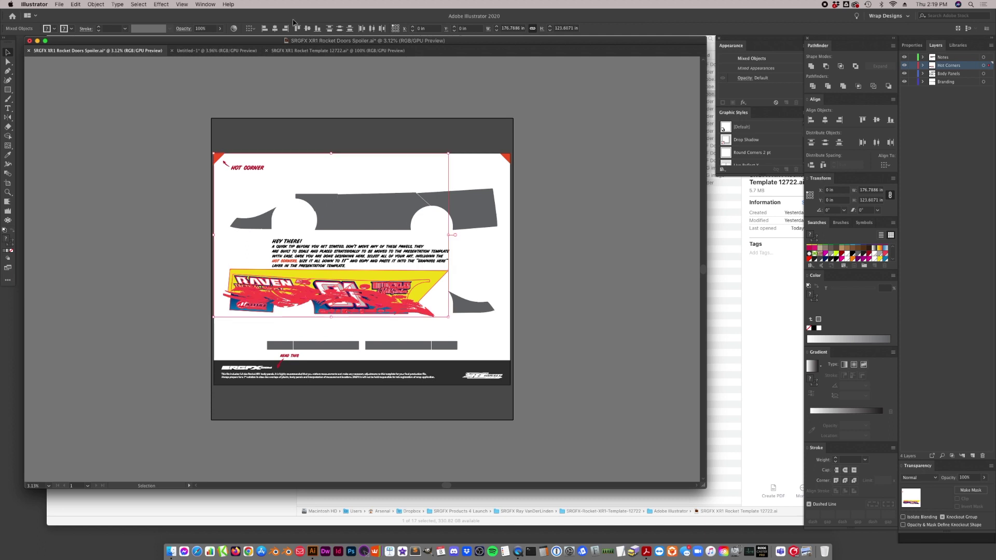
pyautogui.keyDown('shift'); pyautogui.click(465, 310); pyautogui.keyUp('shift')
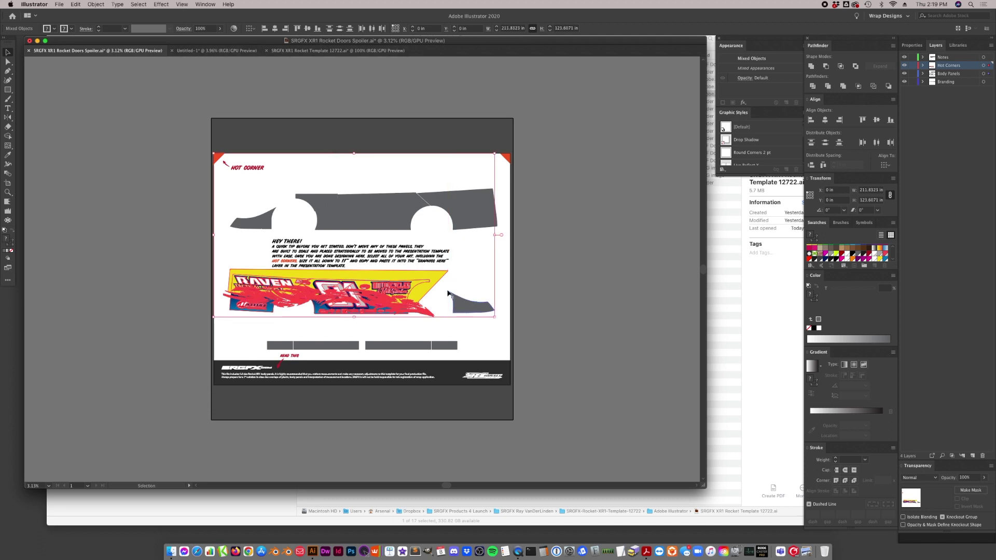
pyautogui.click(418, 312)
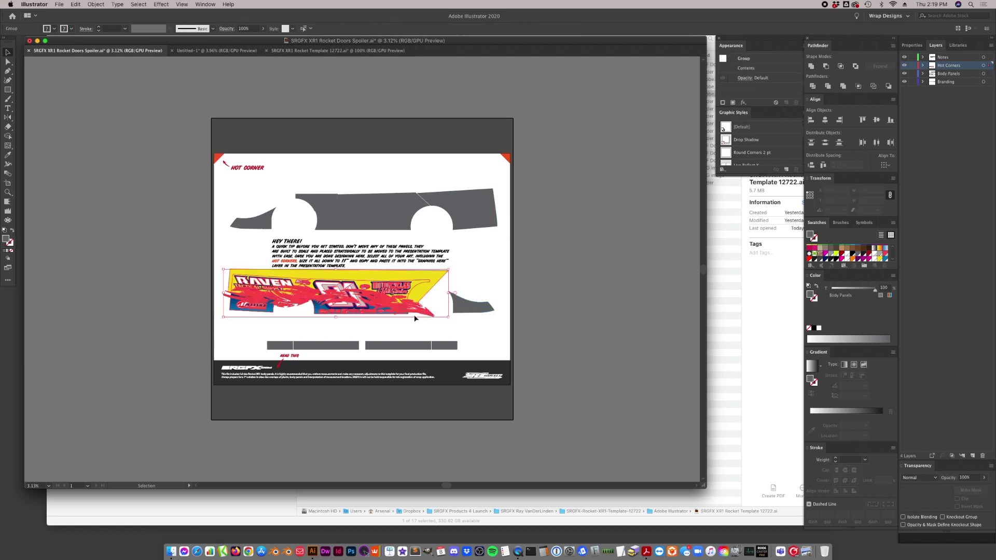
pyautogui.doubleClick(418, 313)
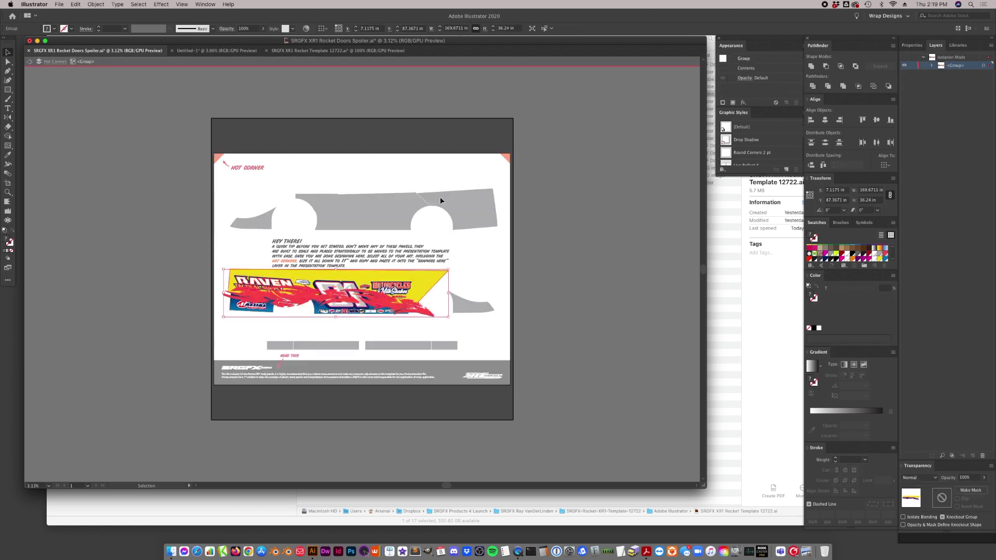
pyautogui.click(405, 64)
pyautogui.click(425, 313)
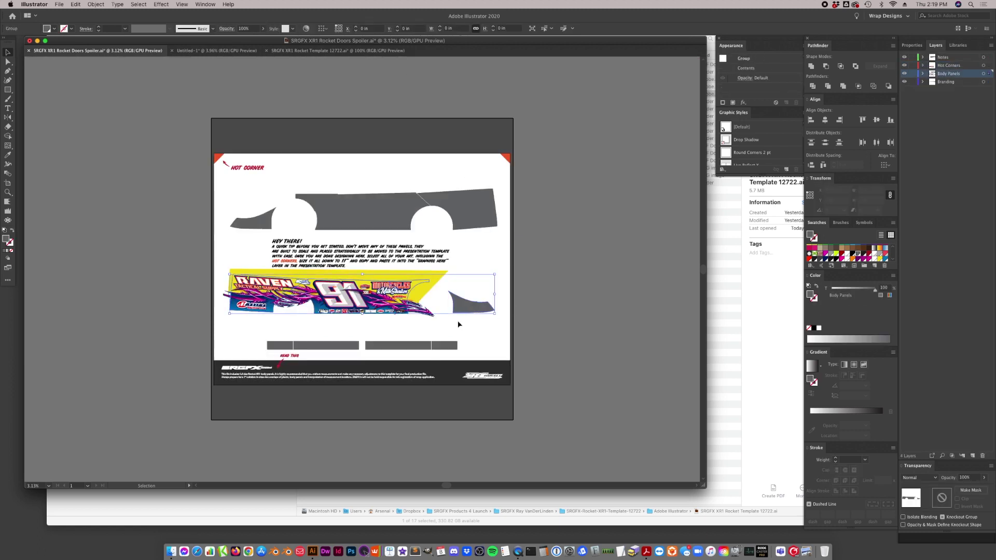
# - Select the Raven 91 artwork together with the hot corner above the HOT CORNER note, leaving the body panels out
pyautogui.keyDown('shift'); pyautogui.click(426, 315); pyautogui.keyUp('shift')
pyautogui.click(426, 320)
pyautogui.click(415, 315)
pyautogui.press('a')
pyautogui.moveTo(215, 157); pyautogui.dragTo(427, 235)
pyautogui.click(571, 290)
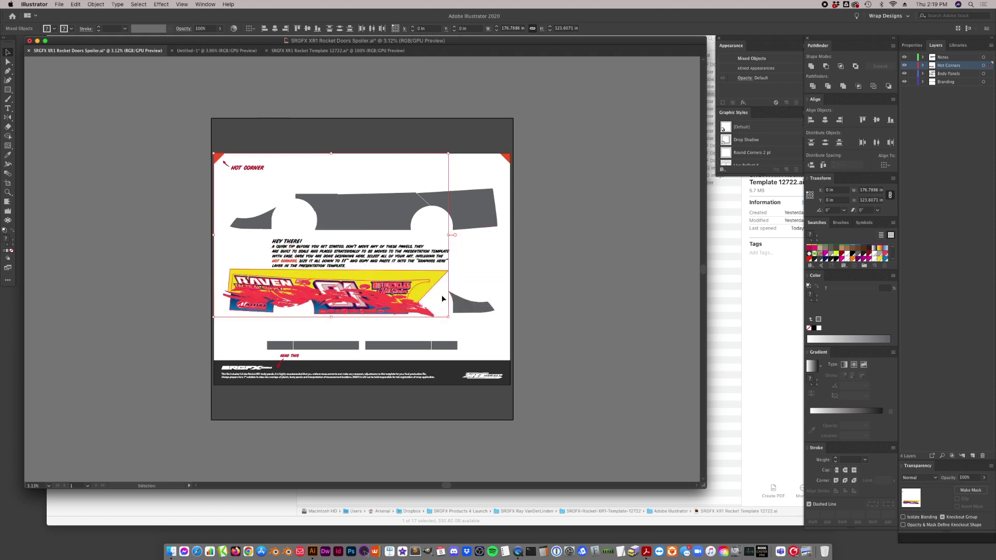
# - Try to move the selected artwork and hot corner down off the body panels, and undo the move
pyautogui.moveTo(373, 318); pyautogui.dragTo(401, 282)
pyautogui.moveTo(384, 303); pyautogui.dragTo(375, 334)
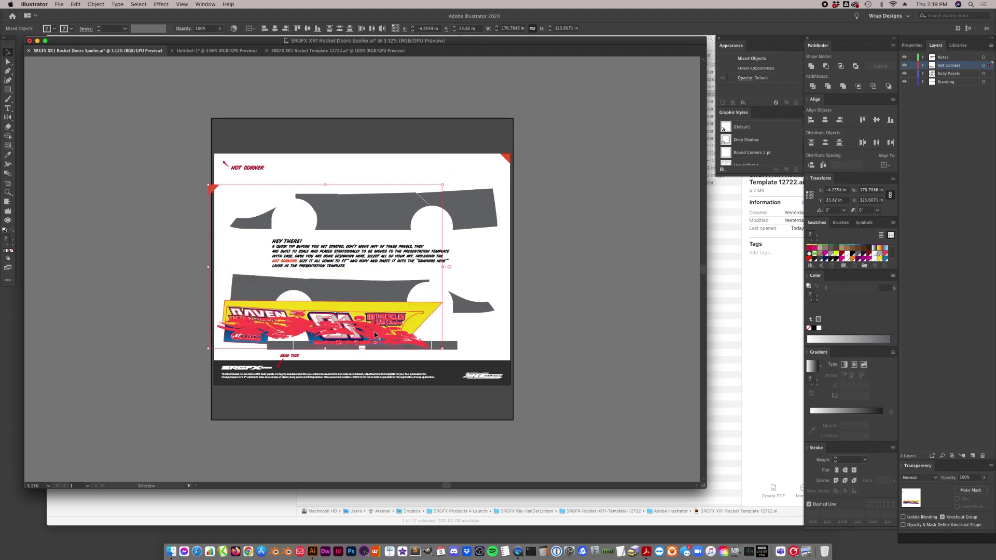
pyautogui.press('a')
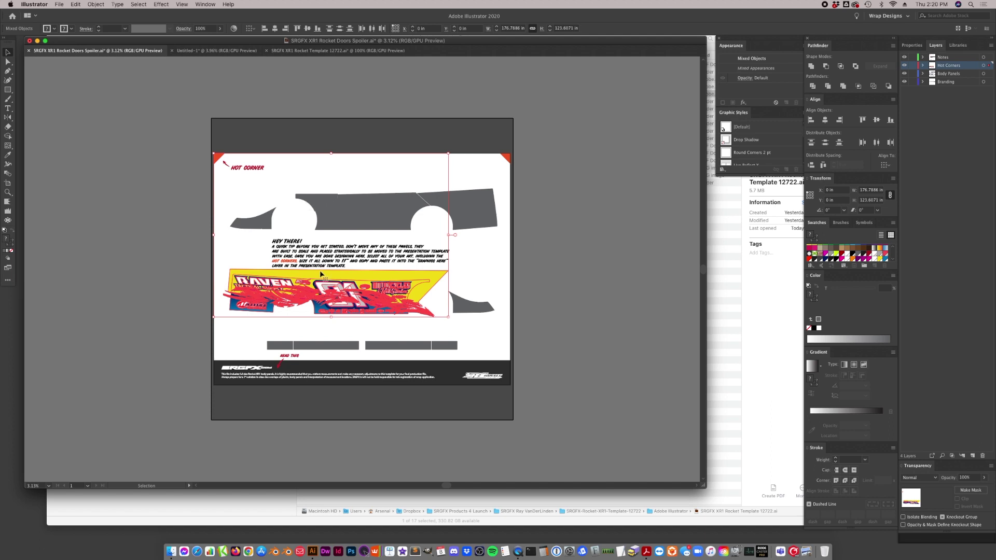
# - Add the second hot corner to the selection and scale everything proportionally to a width of 11 in
pyautogui.press('a')
pyautogui.press('v')
pyautogui.moveTo(448, 234); pyautogui.dragTo(511, 234)
pyautogui.click(871, 191)
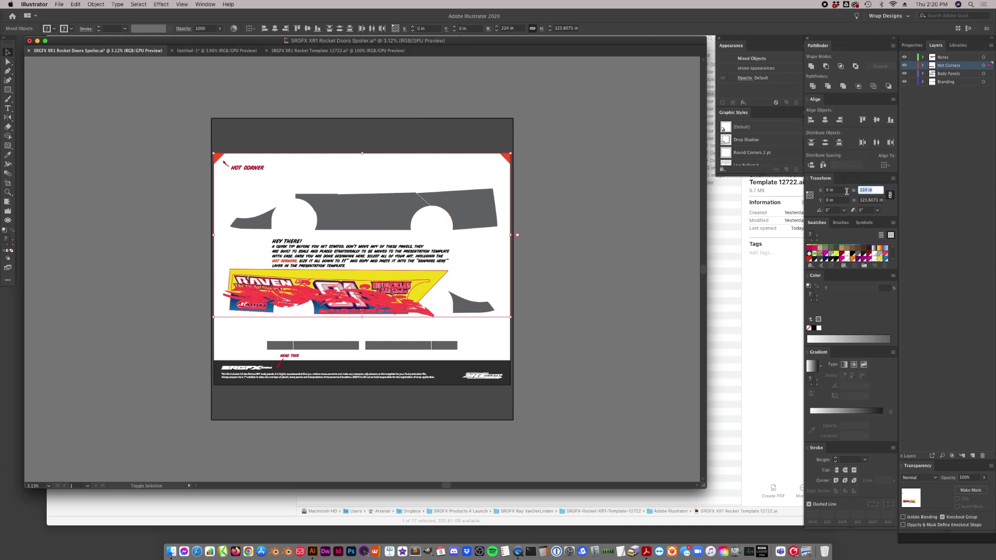
pyautogui.write('2')
pyautogui.write('11')
pyautogui.press('Return')
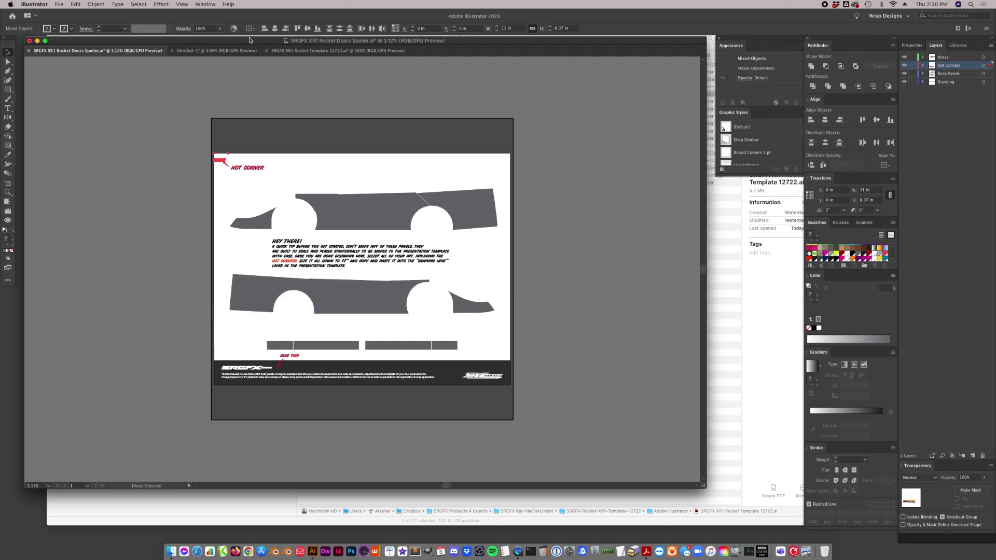
# - Paste the scaled artwork with its hot corners into the Put Graphics Here layer of the XR1 Rocket template and group it
pyautogui.click(337, 50)
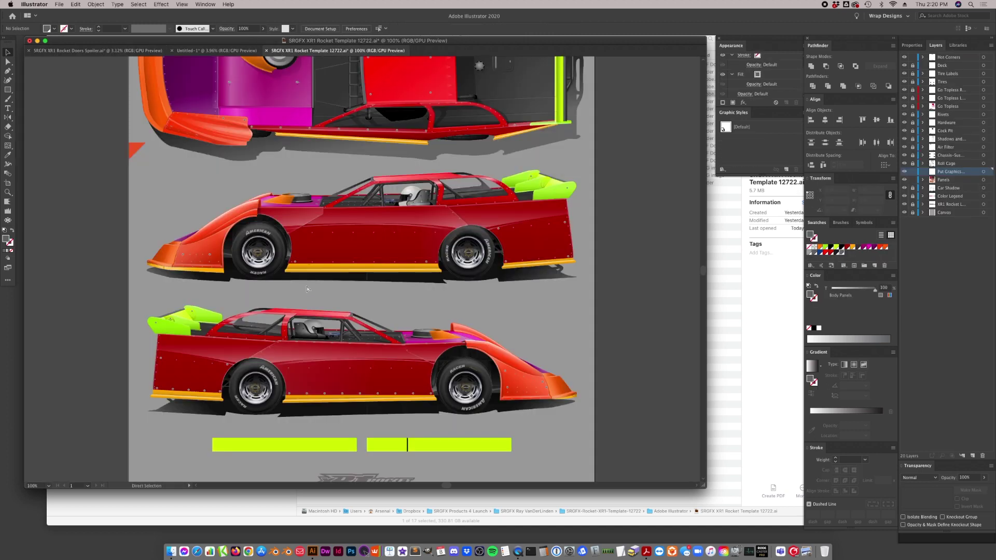
pyautogui.press('super+v')
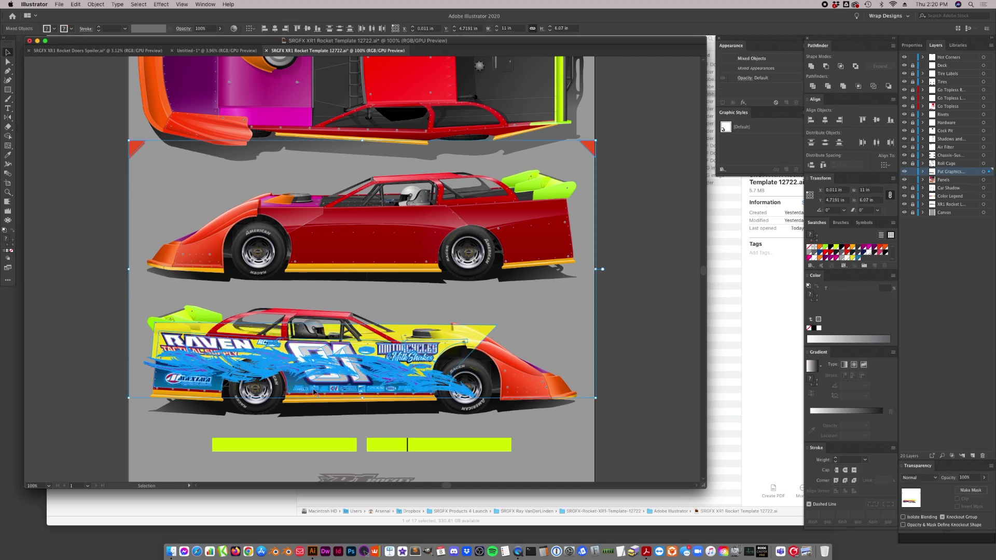
pyautogui.press('super+g')
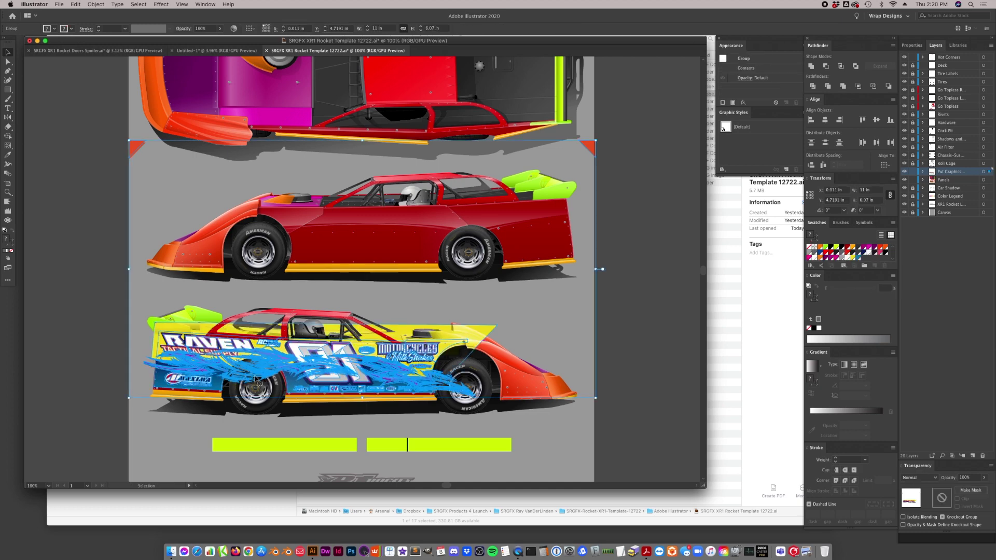
# - Align the pasted group with the left and top edges of the template's own hot corner, and clear the selection
pyautogui.press('a')
pyautogui.click(136, 153)
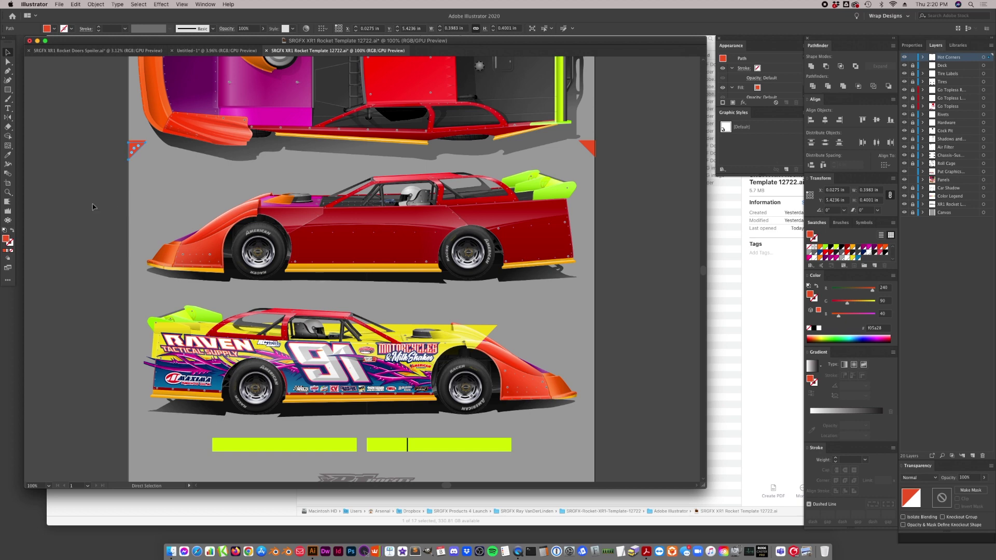
pyautogui.press('v')
pyautogui.moveTo(136, 148); pyautogui.dragTo(143, 153)
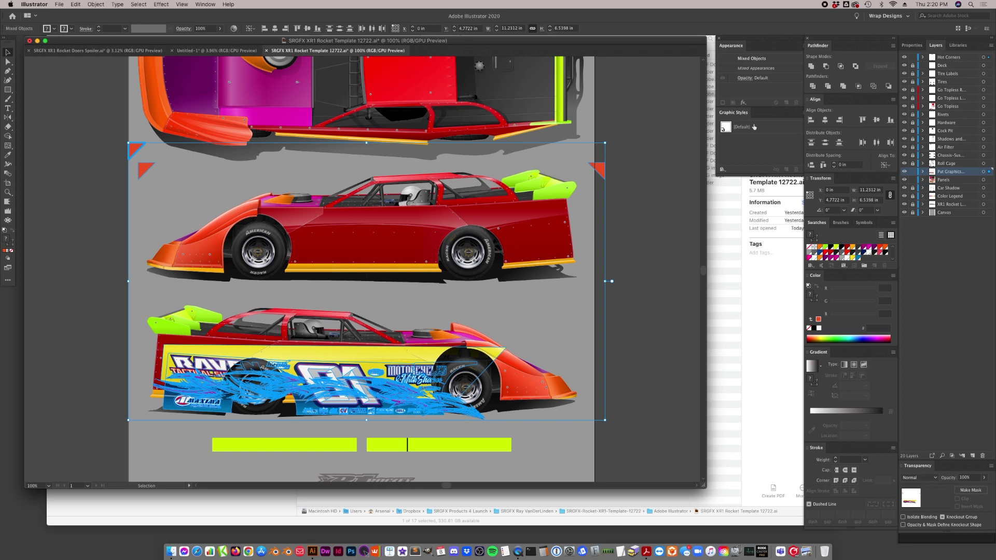
pyautogui.click(812, 120)
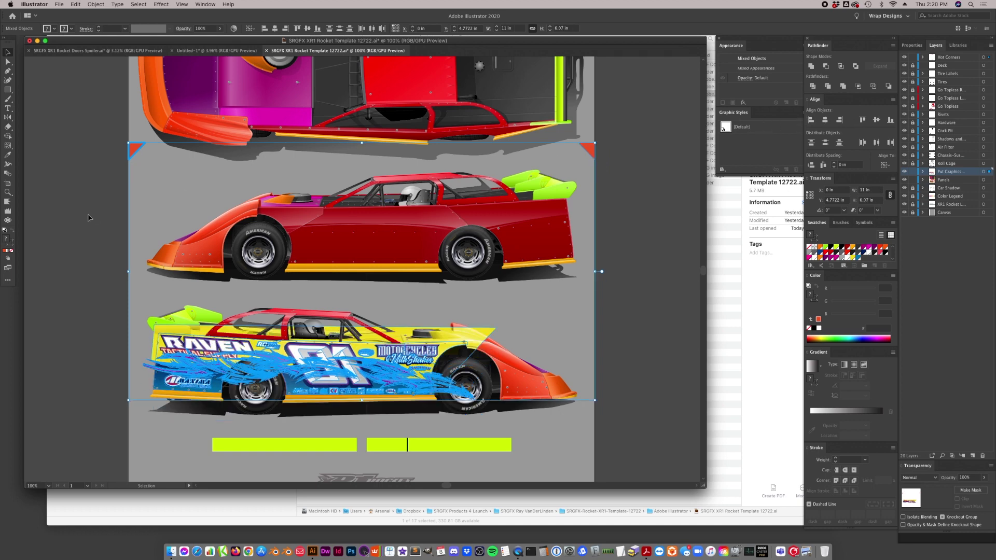
pyautogui.click(142, 426)
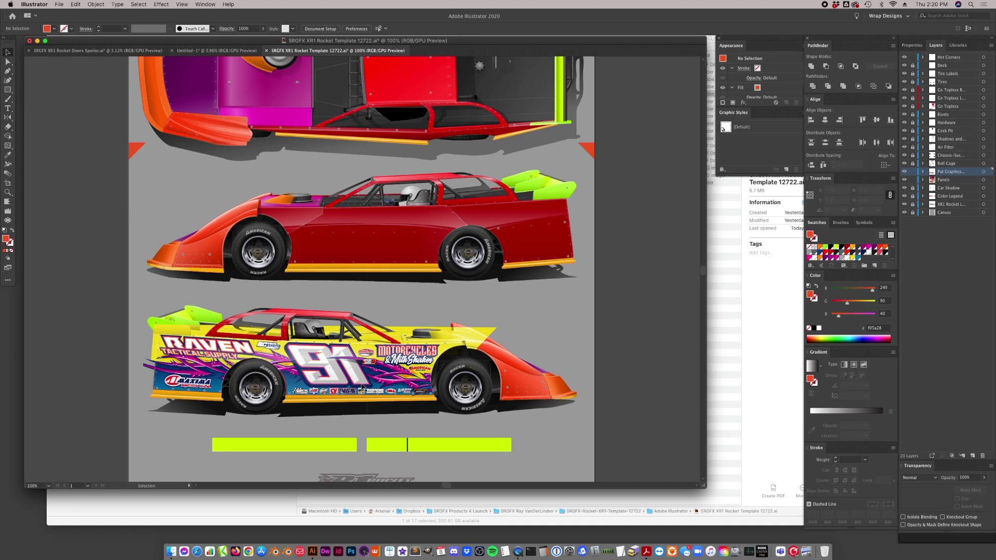
# - Nudge the Raven 91 artwork within its group slightly down and toward the nose, and leave isolation mode
pyautogui.click(395, 395)
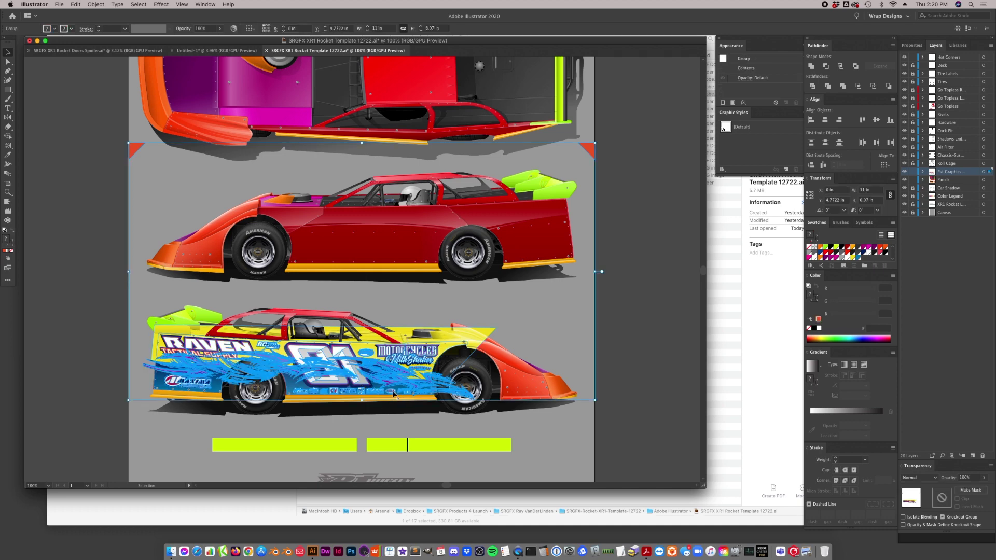
pyautogui.doubleClick(395, 395)
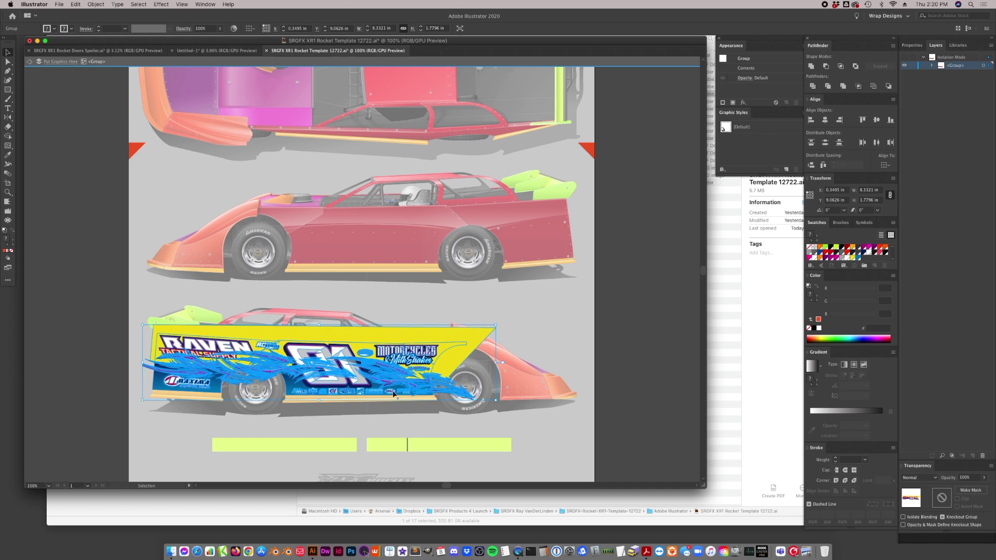
pyautogui.moveTo(394, 394); pyautogui.dragTo(395, 395)
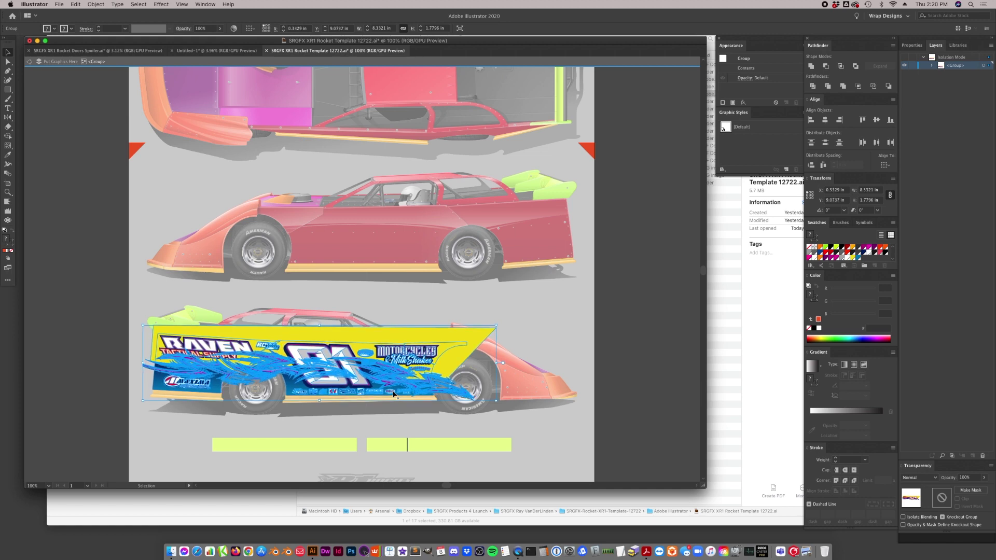
pyautogui.press('shift+super+a')
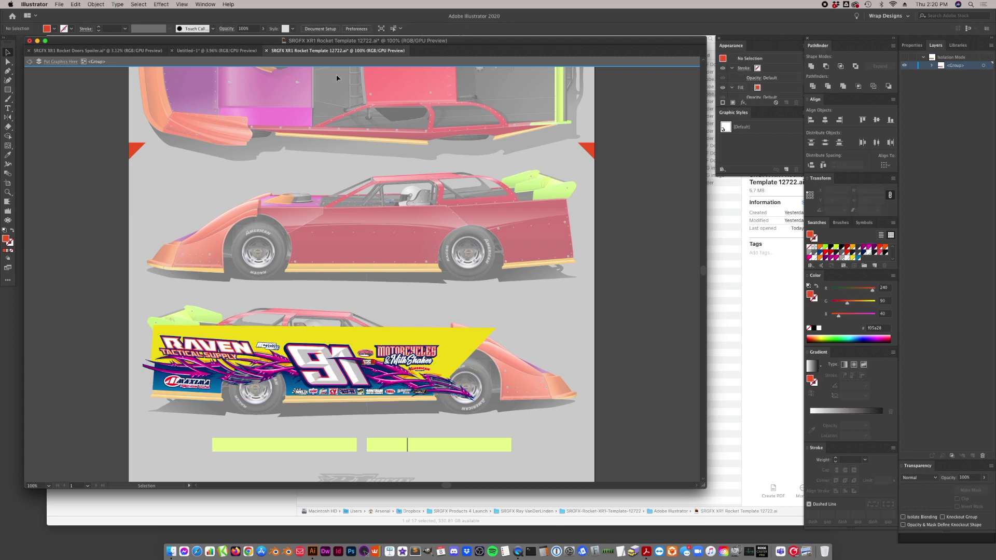
pyautogui.click(357, 394)
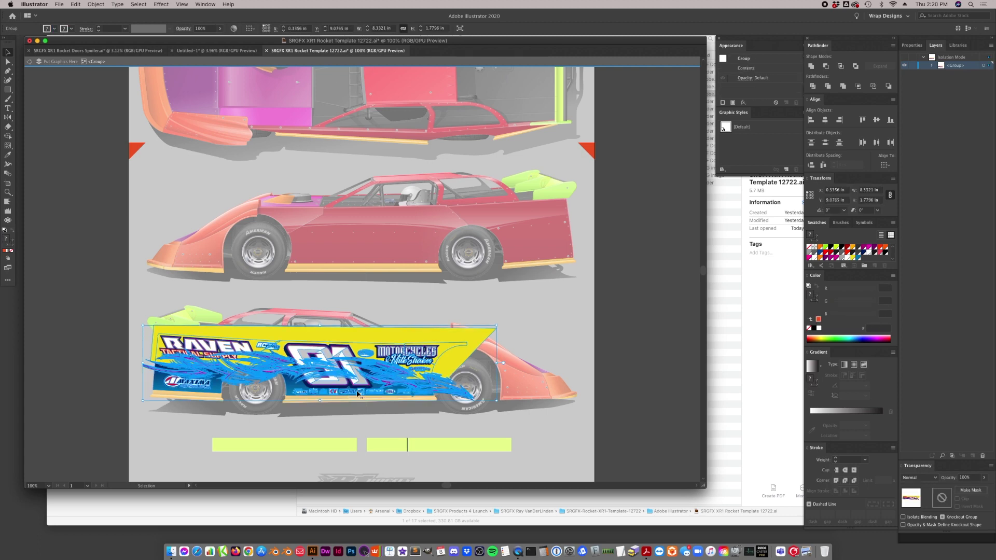
pyautogui.press('shift+super+a')
pyautogui.click(329, 63)
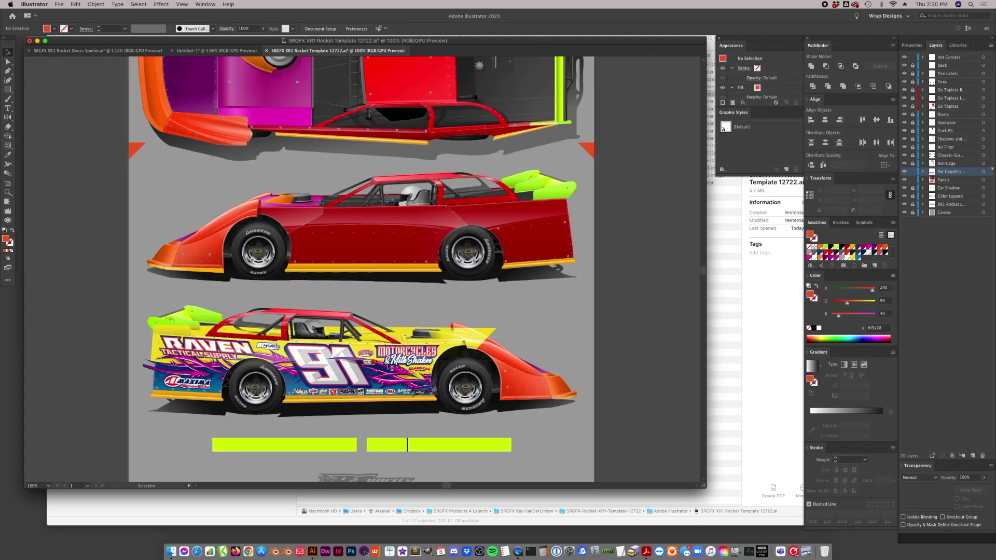
pyautogui.moveTo(358, 384)
pyautogui.mouseDown()
pyautogui.moveTo(317, 356)
pyautogui.moveTo(358, 384)
pyautogui.mouseUp()
pyautogui.press('shift+super+a')
# - Toggle the Put Graphics Here layer's visibility and examine closely how the artwork fits the lower car from tail to nose
pyautogui.click(905, 172)
pyautogui.click(905, 172)
pyautogui.click(905, 172)
pyautogui.click(905, 172)
pyautogui.click(9, 193)
pyautogui.click(415, 404)
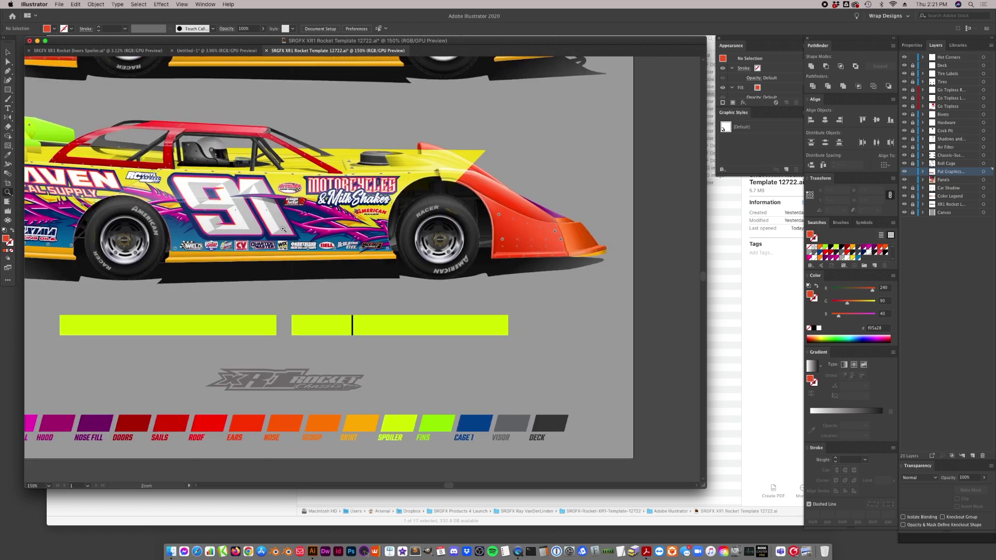
pyautogui.hscroll(-5, 311, 231)
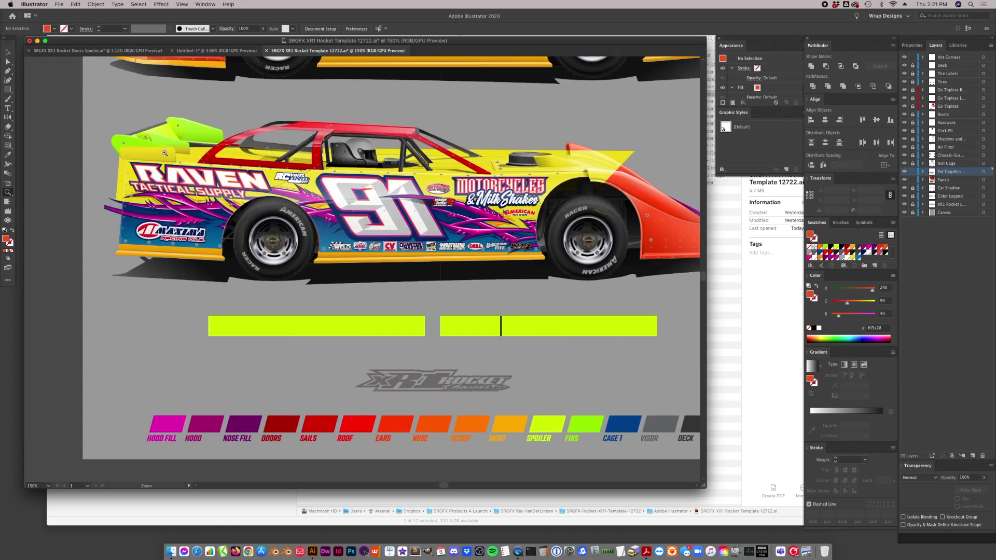
# - Hide the Put Graphics Here layer and select the lower car's door and quarter panel
pyautogui.click(9, 52)
pyautogui.click(904, 171)
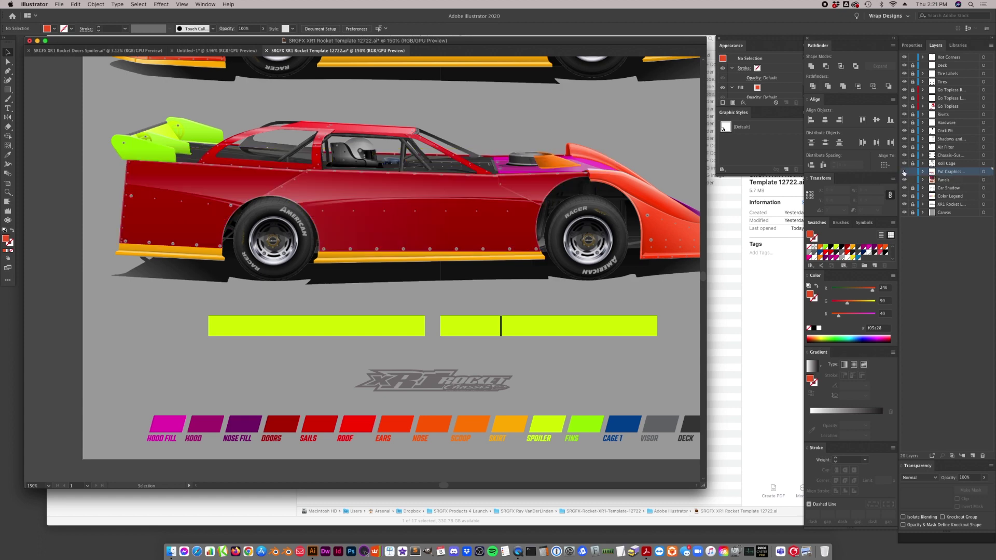
pyautogui.click(438, 239)
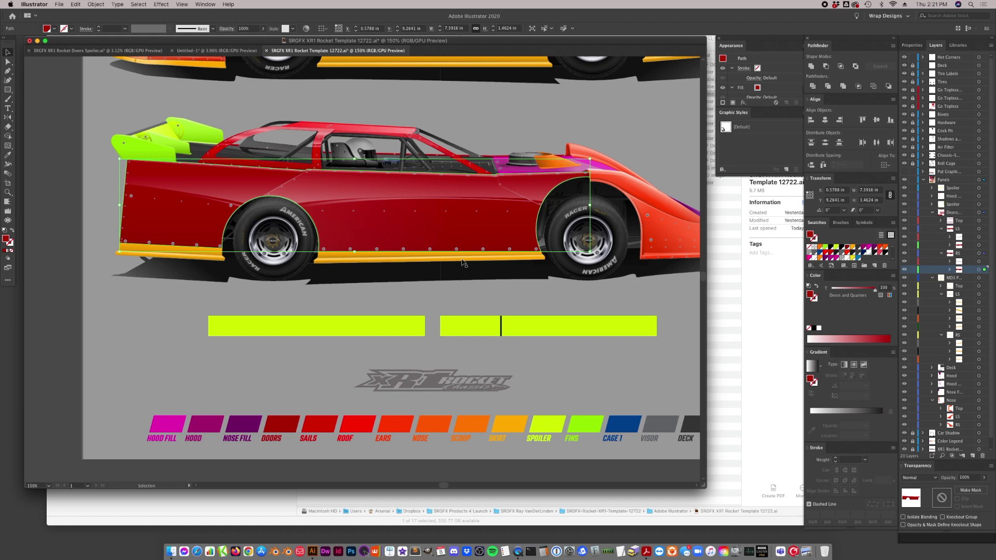
# - Try to move the nose panel up off the lower car, and undo the move
pyautogui.click(667, 231)
pyautogui.hotkey('ctrl', 'z')
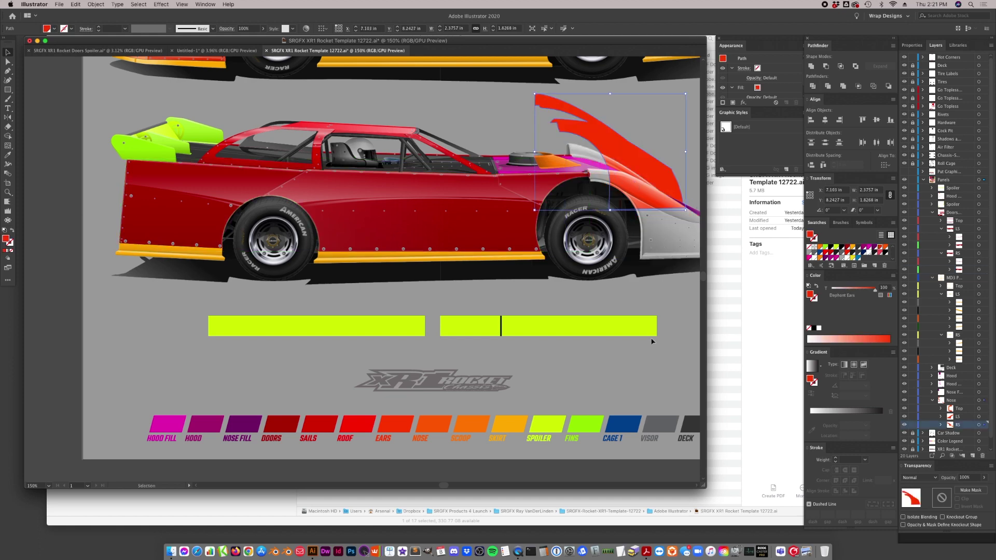
pyautogui.hotkey('ctrl', 'z')
# - Pick the lower car's spoiler fin, deck and door panels to inspect their sublayers, and collapse the Spoiler sublayer
pyautogui.click(152, 159)
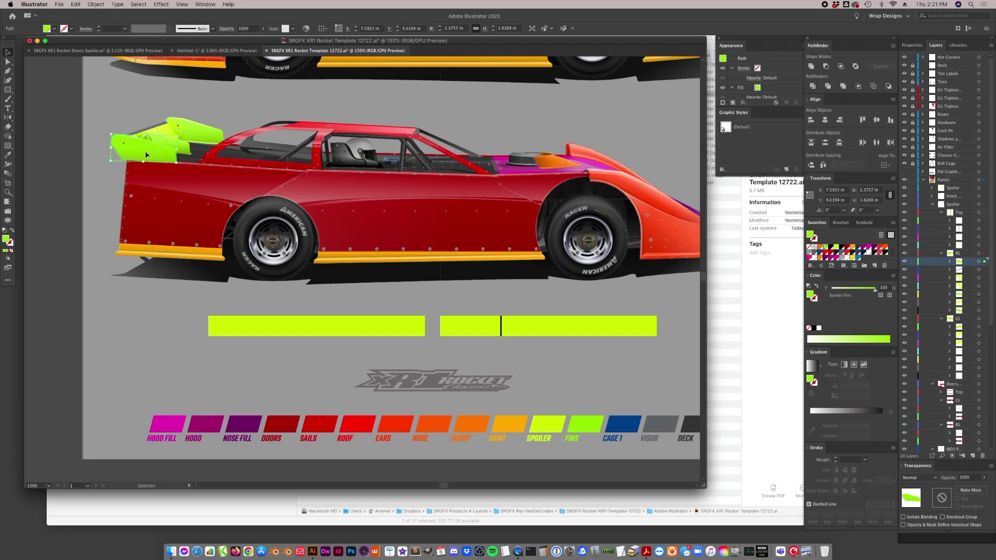
pyautogui.click(321, 142)
pyautogui.hotkey('ctrl', 'shift', 'a')
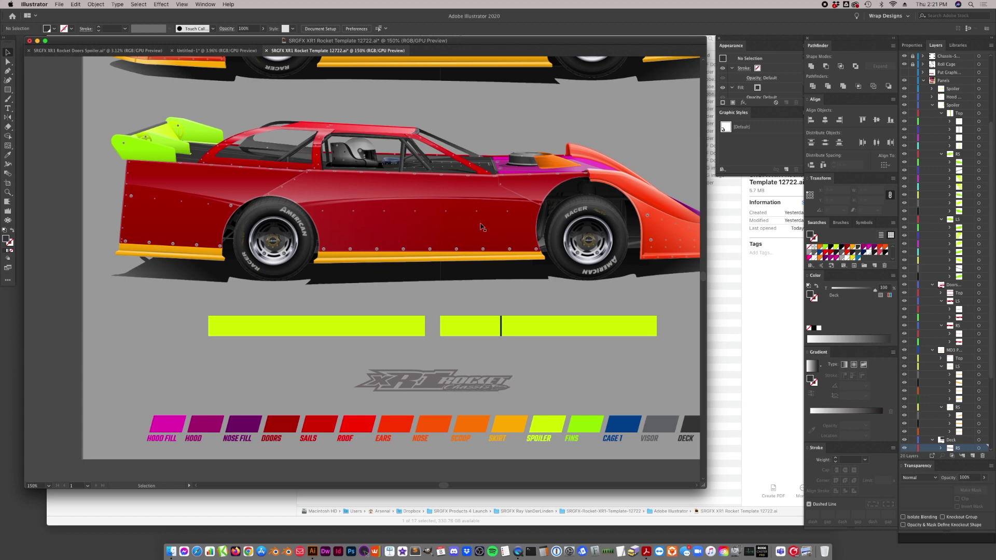
pyautogui.click(498, 226)
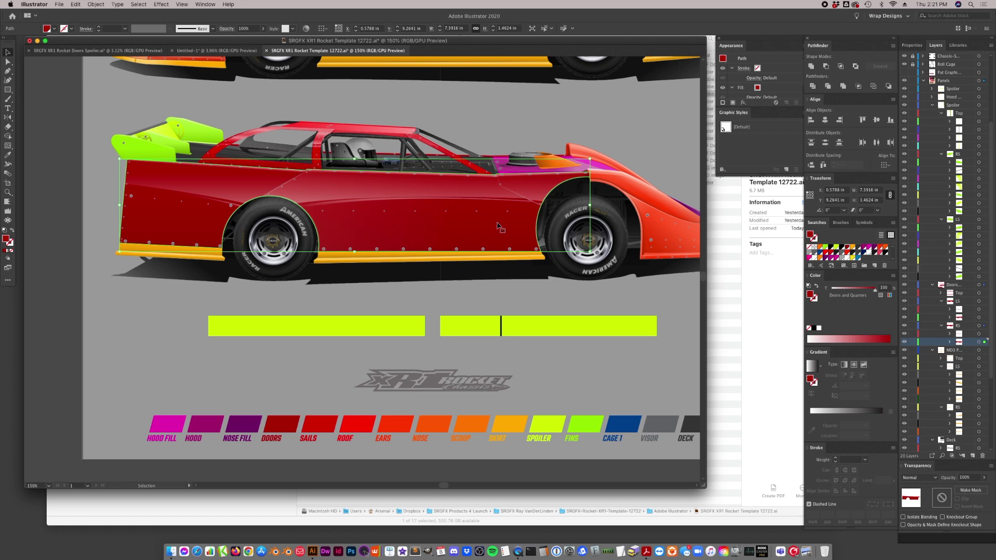
pyautogui.scroll(2, 586, 328)
pyautogui.scroll(5, 583, 324)
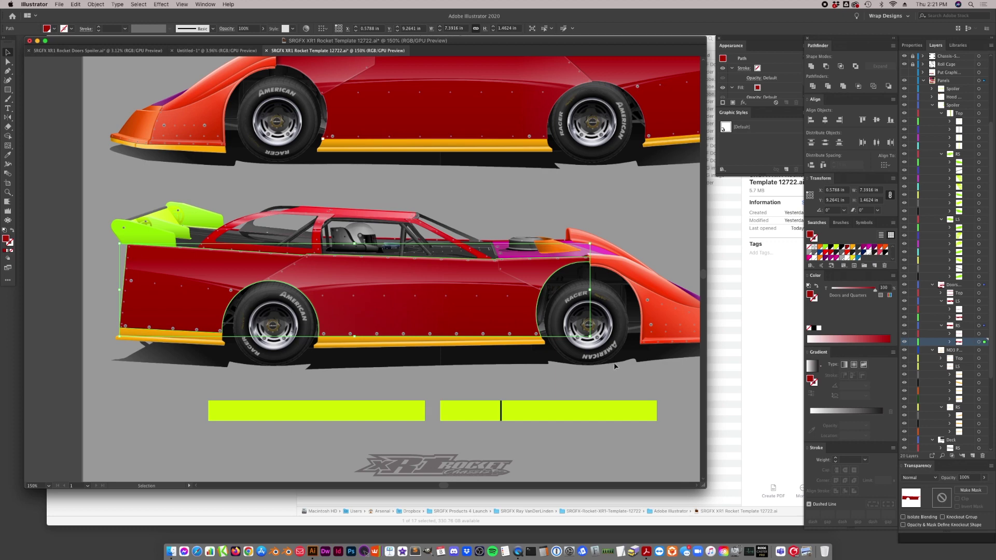
pyautogui.click(932, 105)
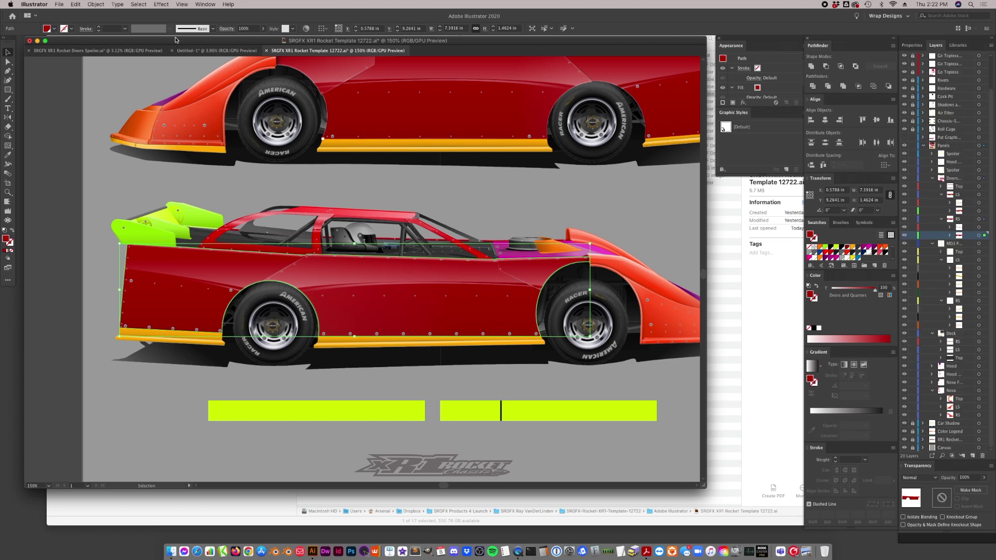
# - In the Doors Spoiler document, restore the full-size door artwork and select the lower nose panel together with the hot corners
pyautogui.click(210, 50)
pyautogui.click(143, 51)
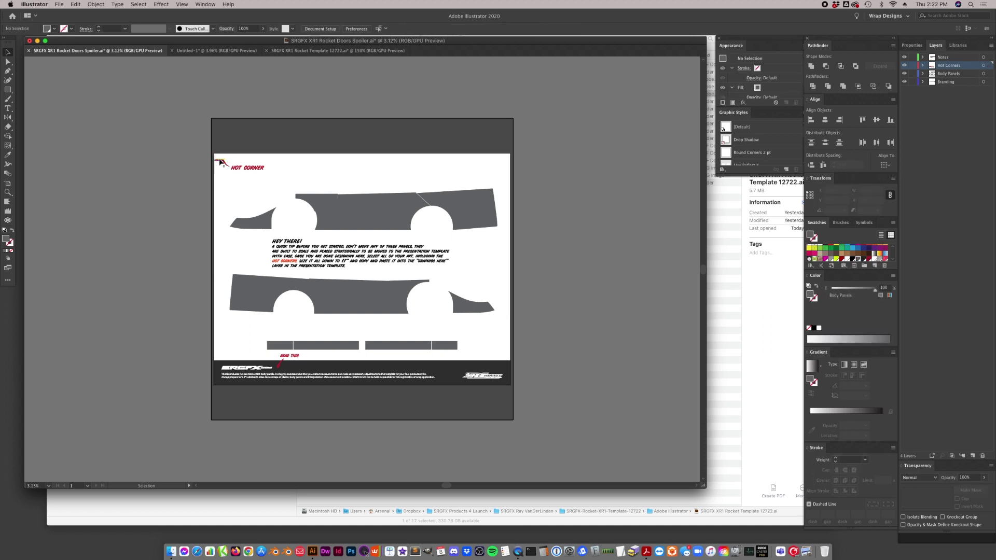
pyautogui.press('super+v')
pyautogui.click(465, 313)
pyautogui.rightClick(467, 314)
pyautogui.press('Escape')
pyautogui.keyDown('shift'); pyautogui.click(363, 296); pyautogui.keyUp('shift')
pyautogui.click(215, 157)
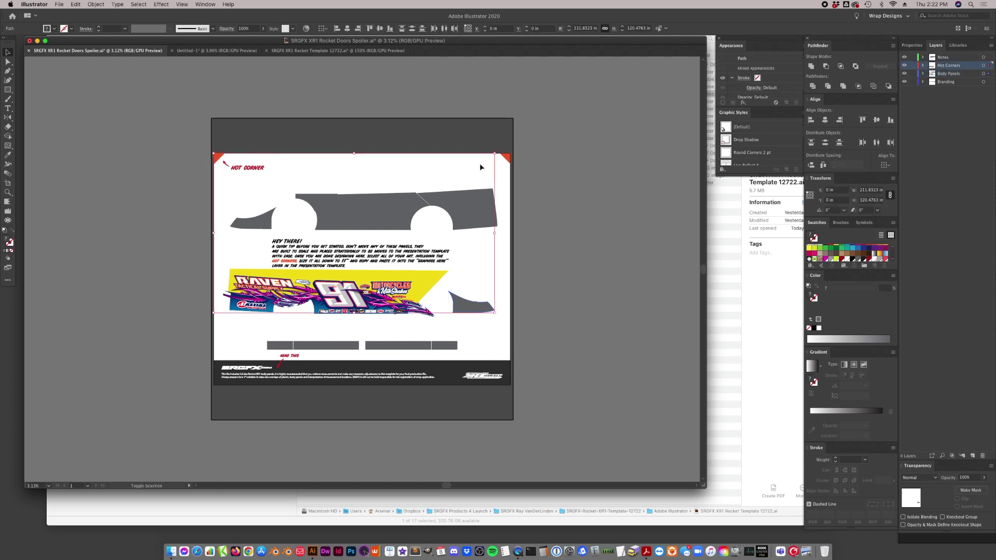
# - Scale the selected nose panel and hot corners to 11 in wide and paste them into the XR1 Rocket Template document
pyautogui.click(869, 190)
pyautogui.write('11')
pyautogui.press('Return')
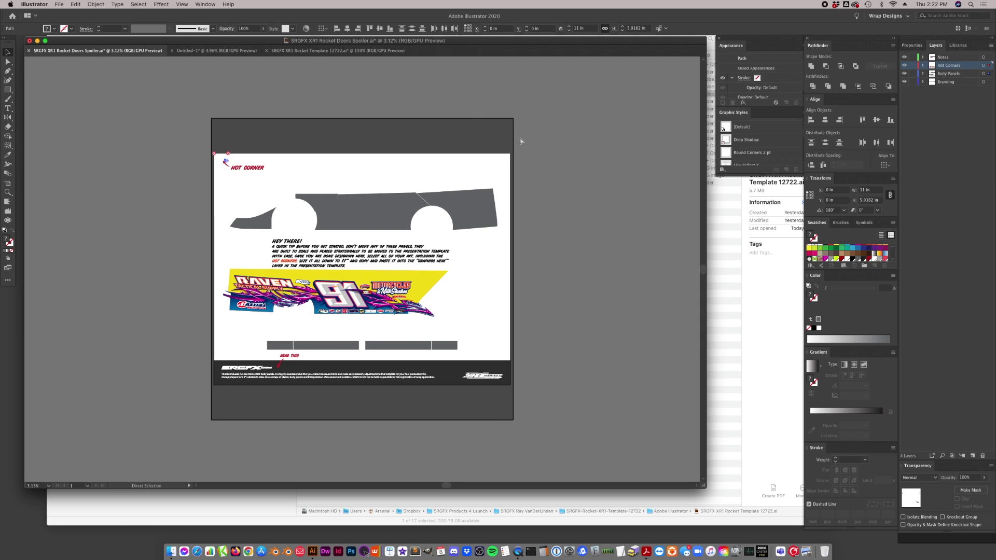
pyautogui.click(337, 50)
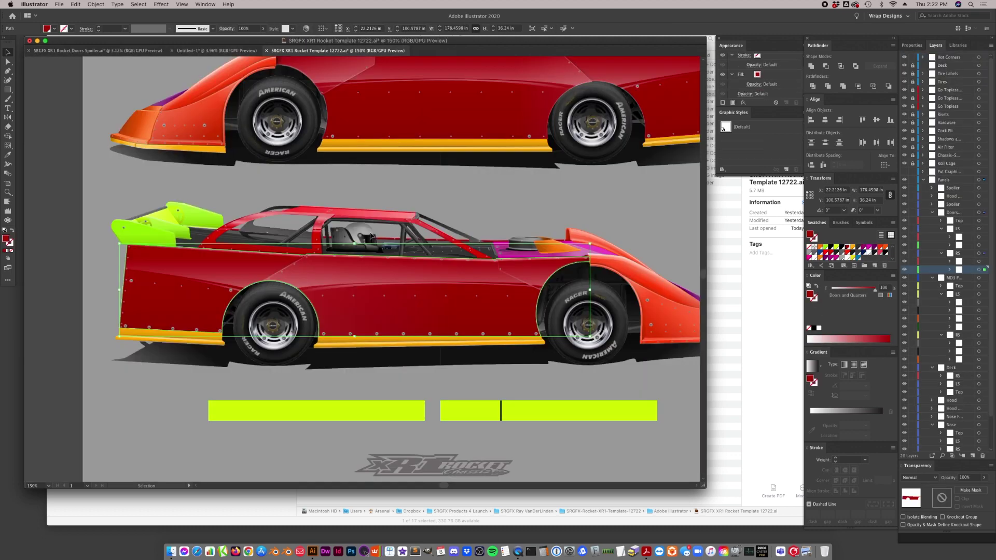
pyautogui.press('cmd+v')
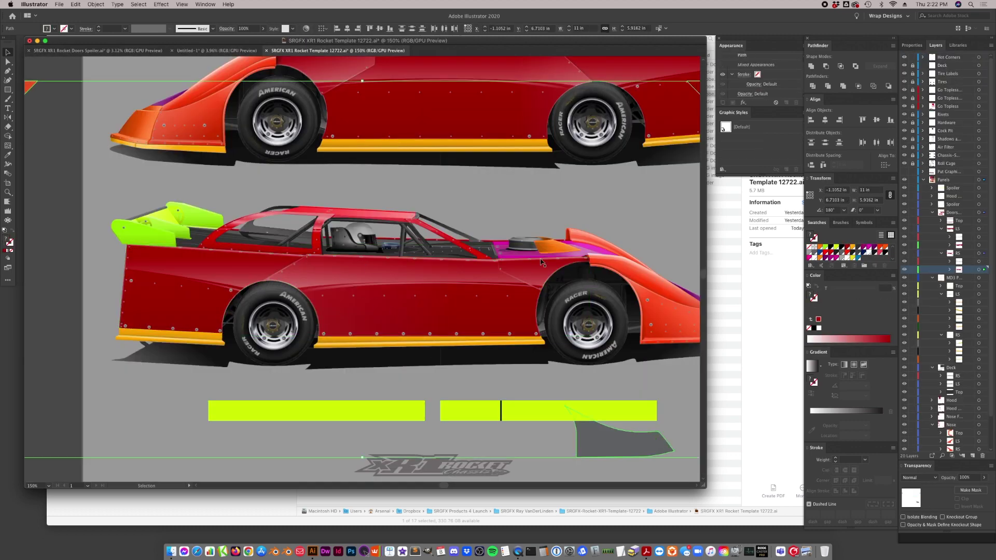
# - Move the pasted nose panel and hot corners over the side-view cars and group them
pyautogui.moveTo(33, 87); pyautogui.dragTo(279, 194)
pyautogui.press('cmd+minus')
pyautogui.press('cmd+minus')
pyautogui.press('cmd+minus')
pyautogui.press('a')
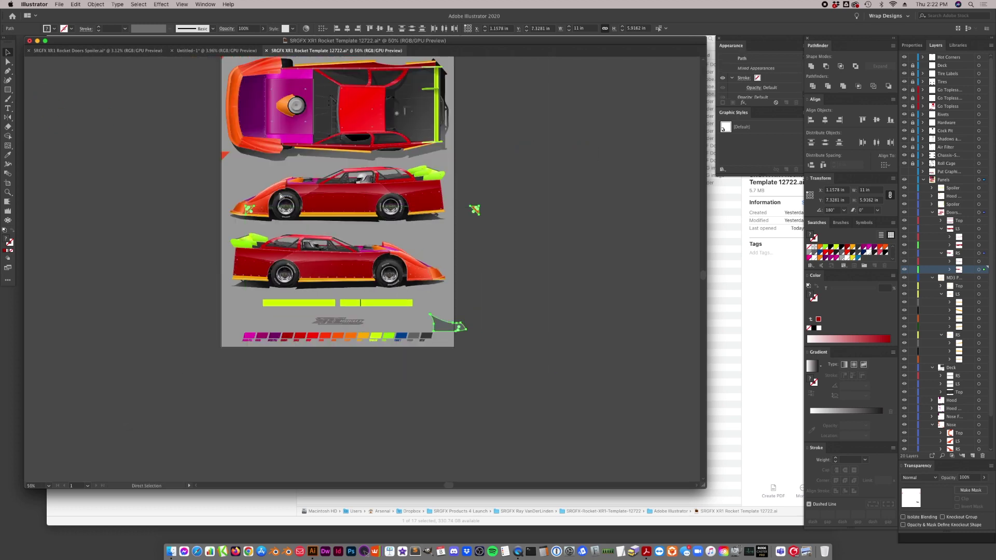
pyautogui.press('v')
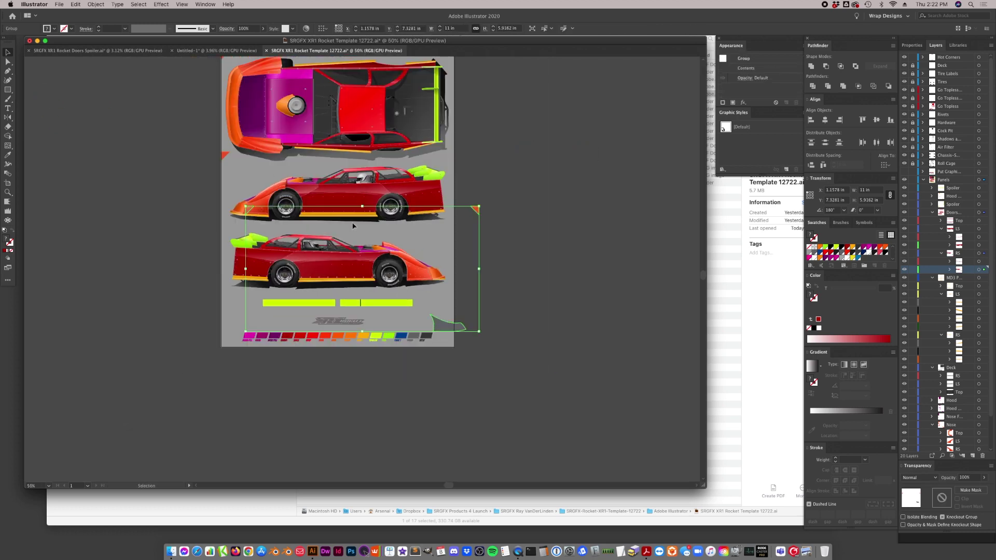
# - Close the Untitled-1 document without saving and return to the XR1 Rocket Template document
pyautogui.click(208, 51)
pyautogui.click(171, 51)
pyautogui.press('cmd+d')
pyautogui.click(98, 50)
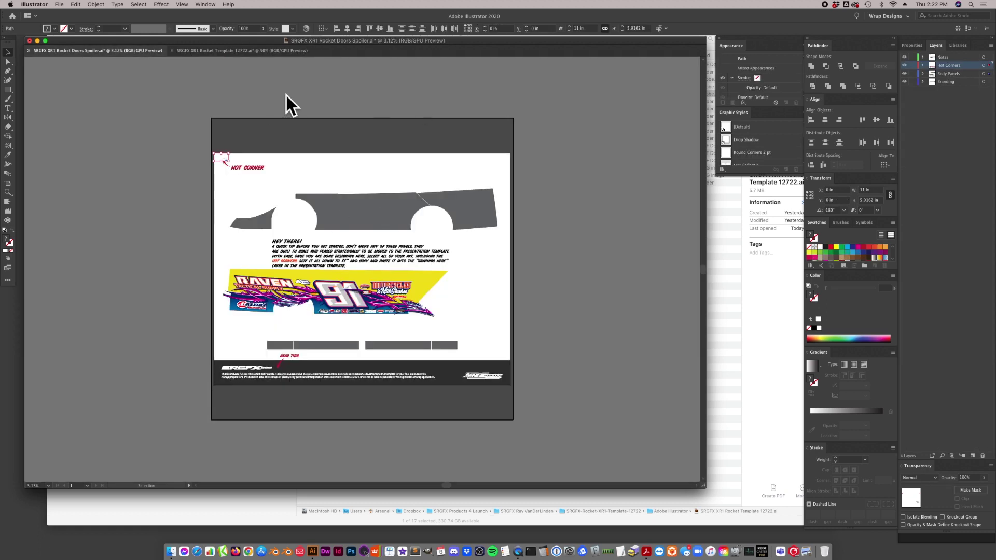
pyautogui.click(217, 51)
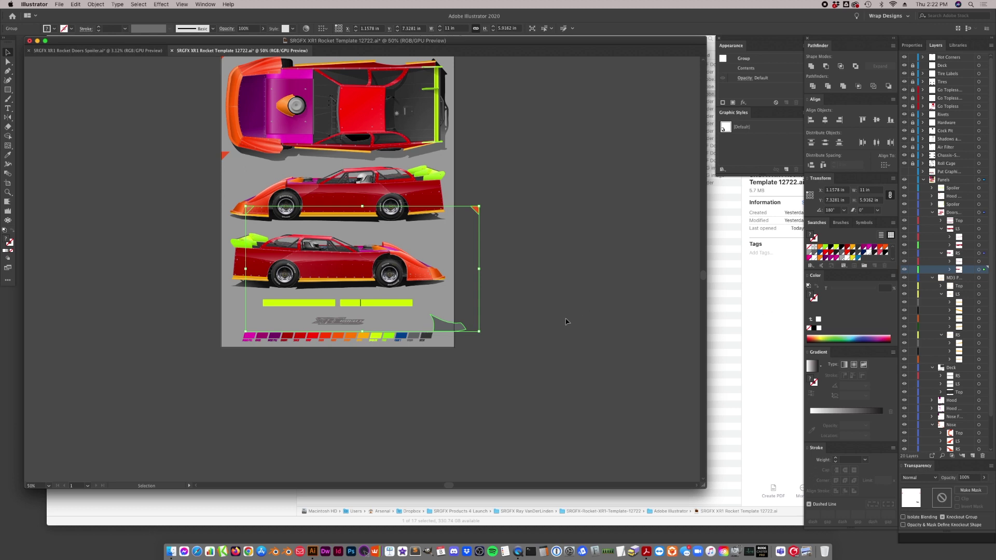
# - Align the pasted group to the left and top edges of the template's hot corners, and clear the selection
pyautogui.keyDown('shift'); pyautogui.click(227, 156); pyautogui.keyUp('shift')
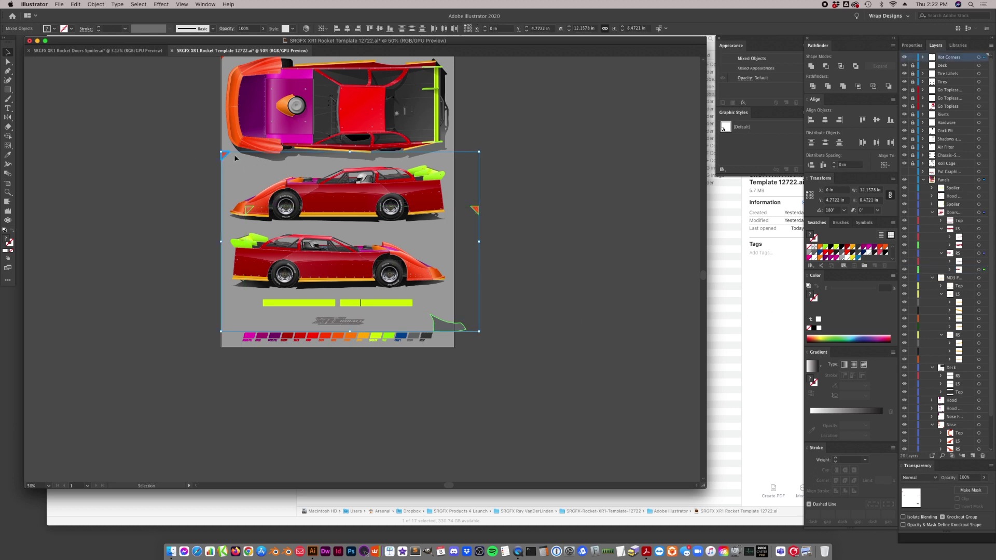
pyautogui.click(810, 120)
pyautogui.click(863, 119)
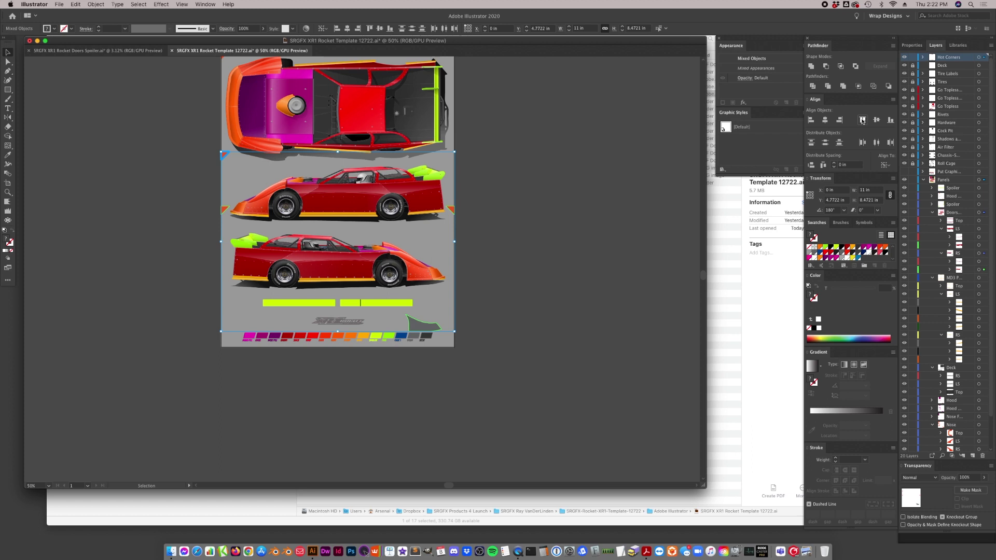
pyautogui.click(420, 282)
pyautogui.click(417, 281)
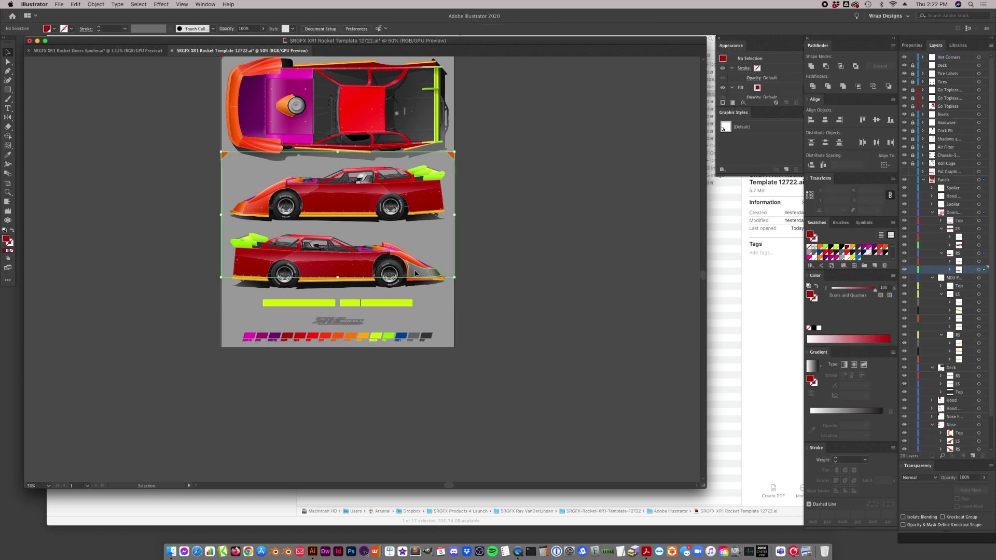
# - Ungroup the aligned artwork and transfer the grey nose panel to the Put Graphics Here layer
pyautogui.rightClick(227, 156)
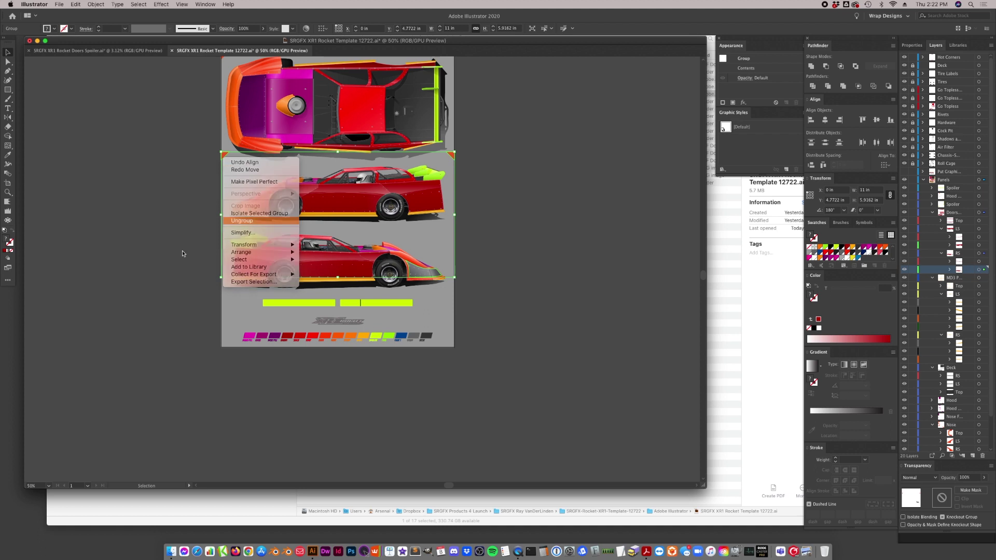
pyautogui.click(201, 259)
pyautogui.click(334, 284)
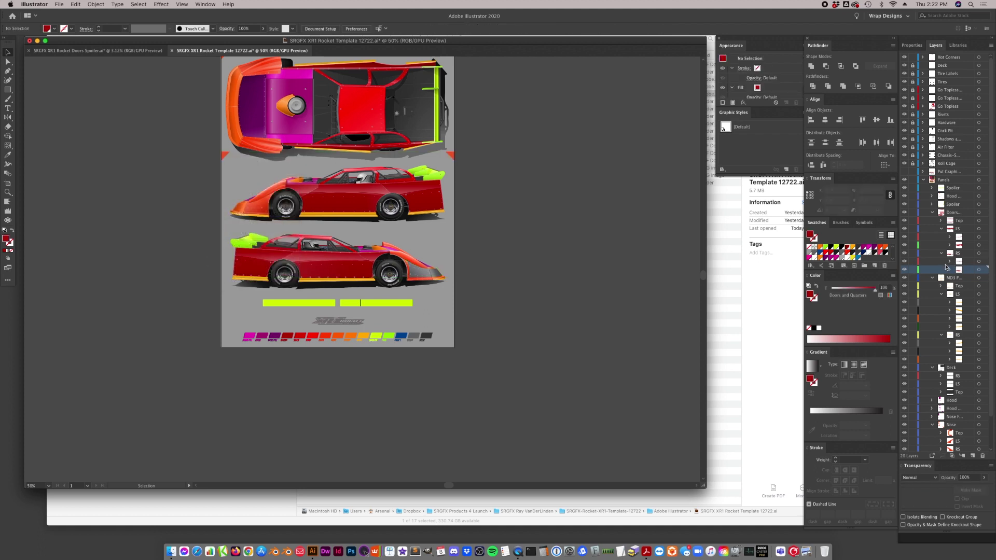
pyautogui.click(415, 268)
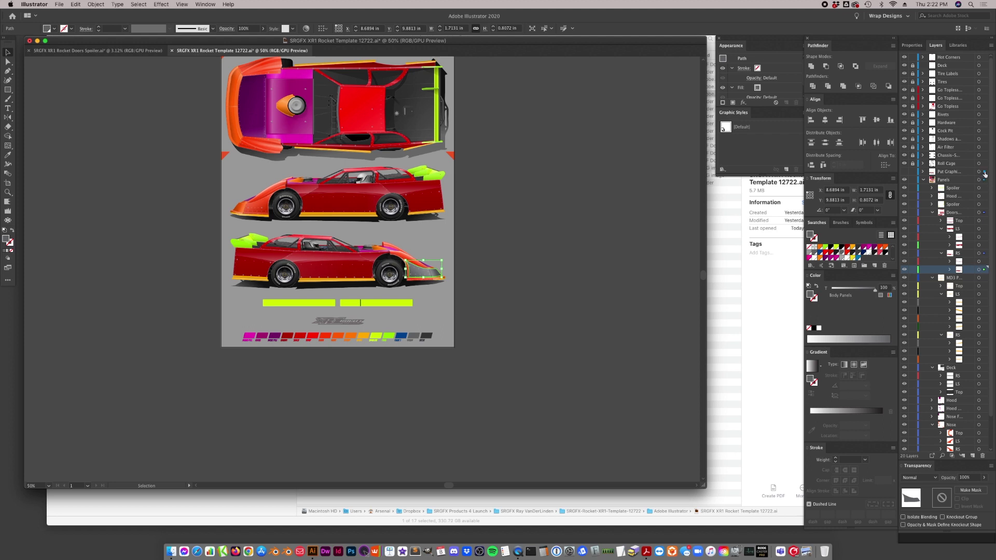
pyautogui.press('super+shift+a')
# - Toggle the Put Graphics Here layer's visibility to compare the lower car with and without its artwork, leaving the layer hidden
pyautogui.click(905, 171)
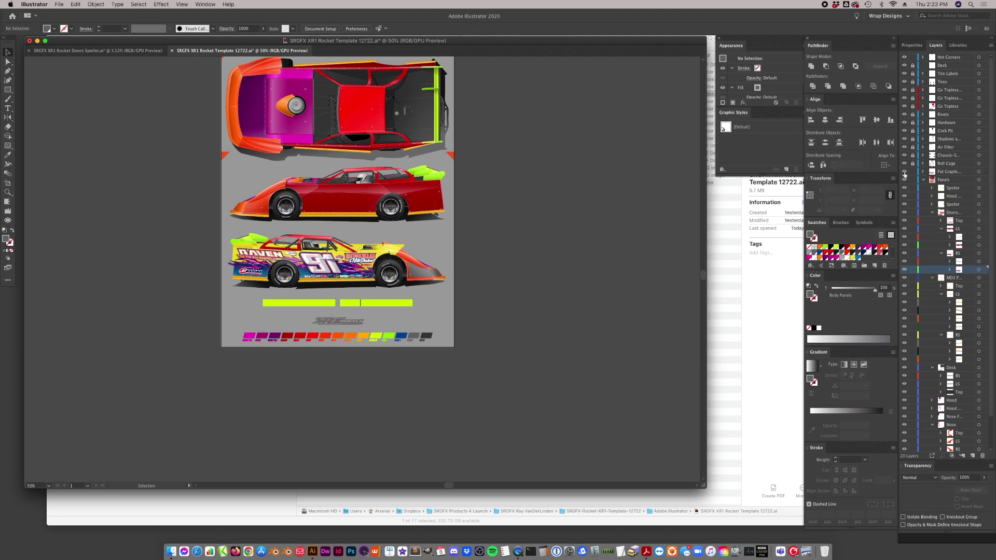
pyautogui.click(904, 171)
pyautogui.click(904, 171)
pyautogui.click(904, 172)
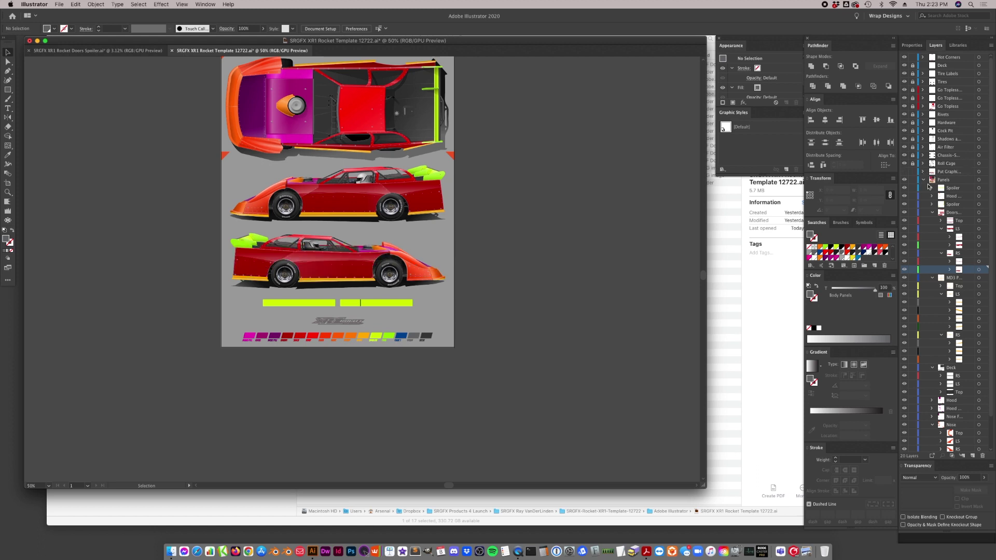
# - Pick the lower car's door and spoiler fin panels to locate their sublayers
pyautogui.click(324, 271)
pyautogui.press('z')
pyautogui.click(337, 283)
pyautogui.click(418, 236)
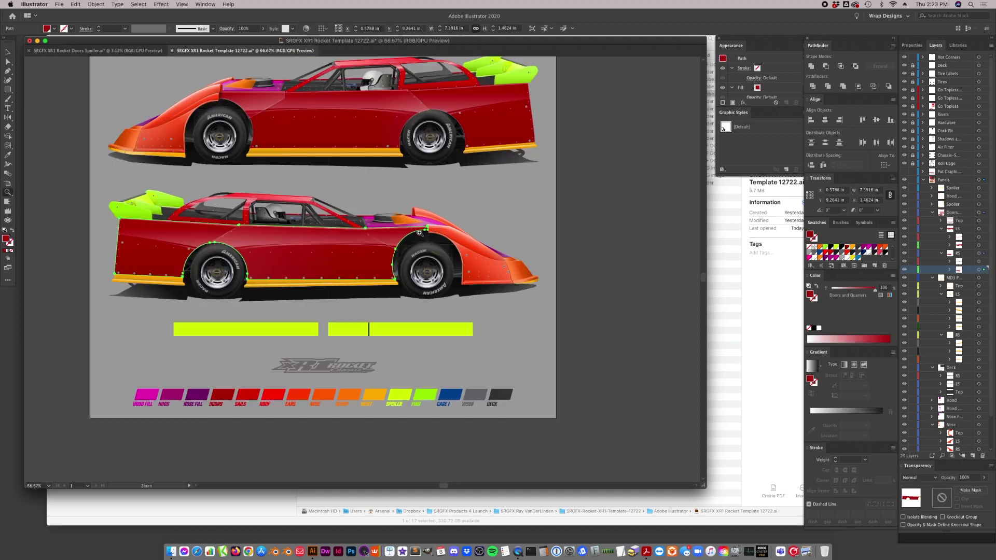
pyautogui.click(8, 52)
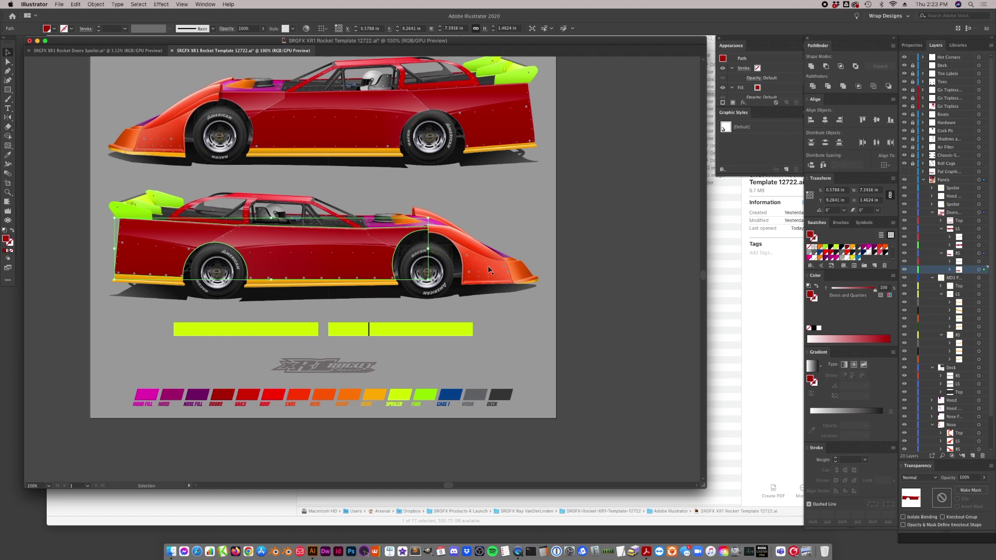
pyautogui.click(125, 205)
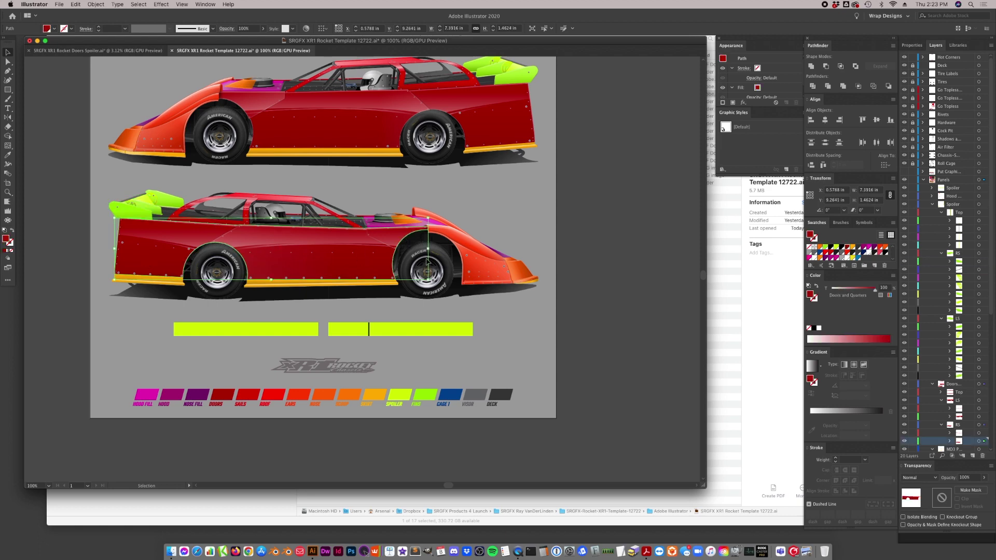
# - Collapse the expanded sublayers inside Panels, briefly selecting and releasing the layer's entire contents
pyautogui.click(936, 206)
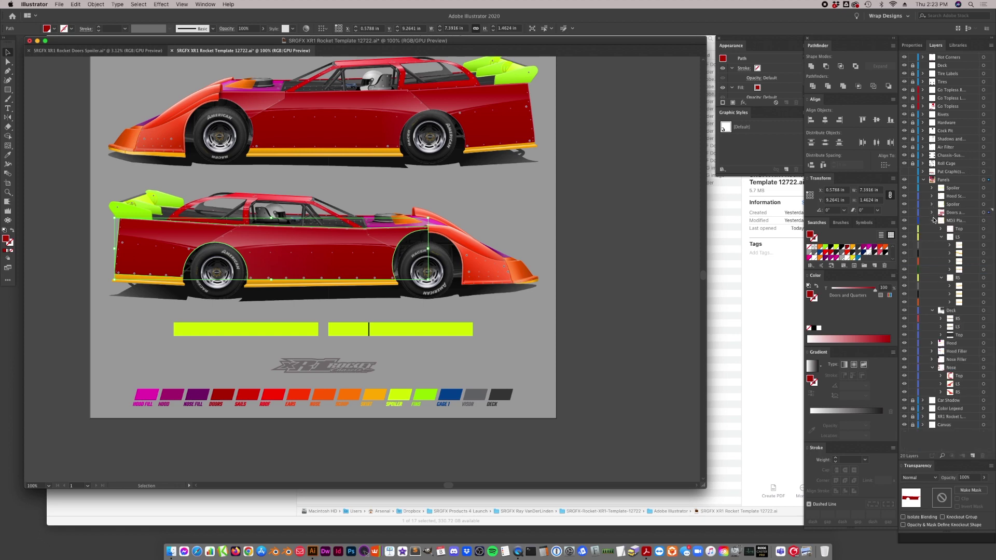
pyautogui.click(932, 285)
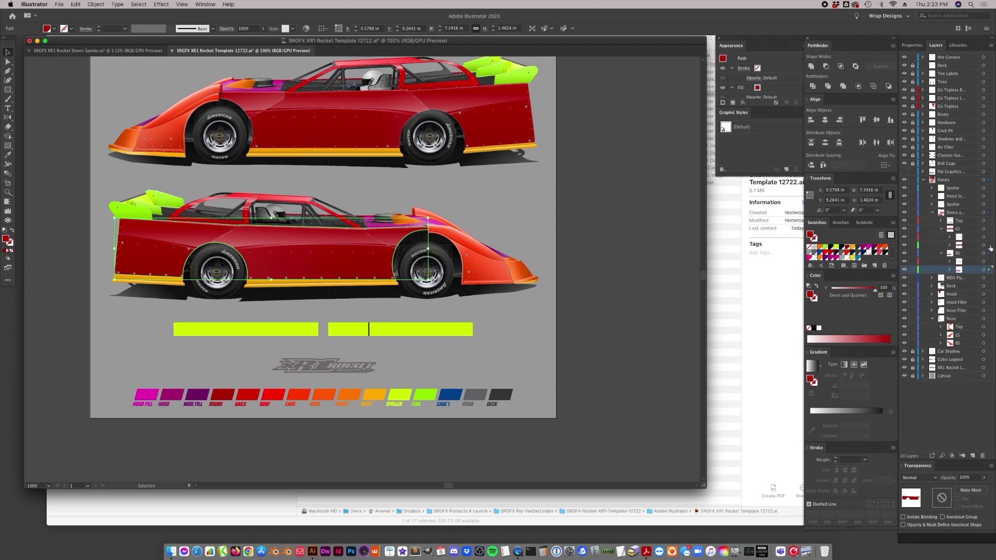
pyautogui.click(986, 180)
pyautogui.click(933, 213)
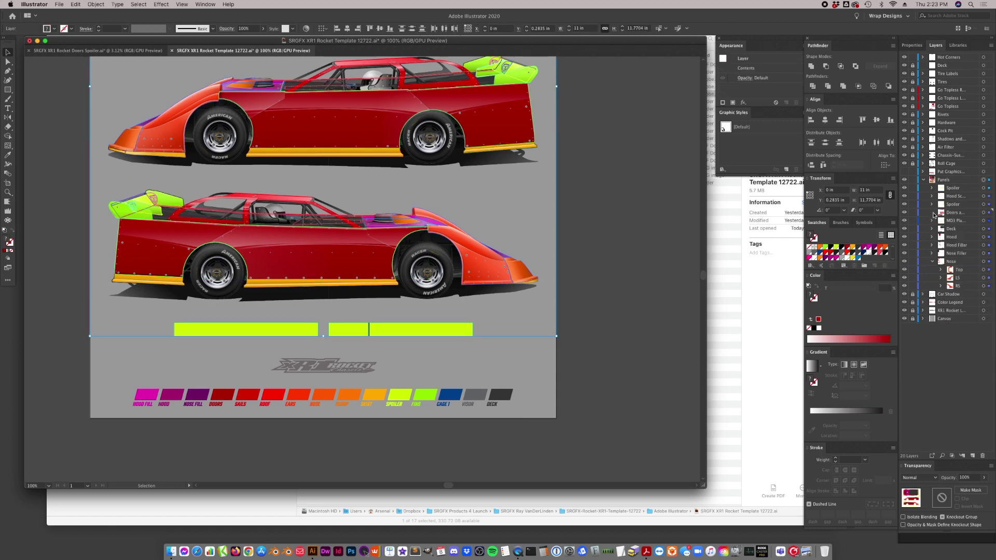
pyautogui.click(932, 263)
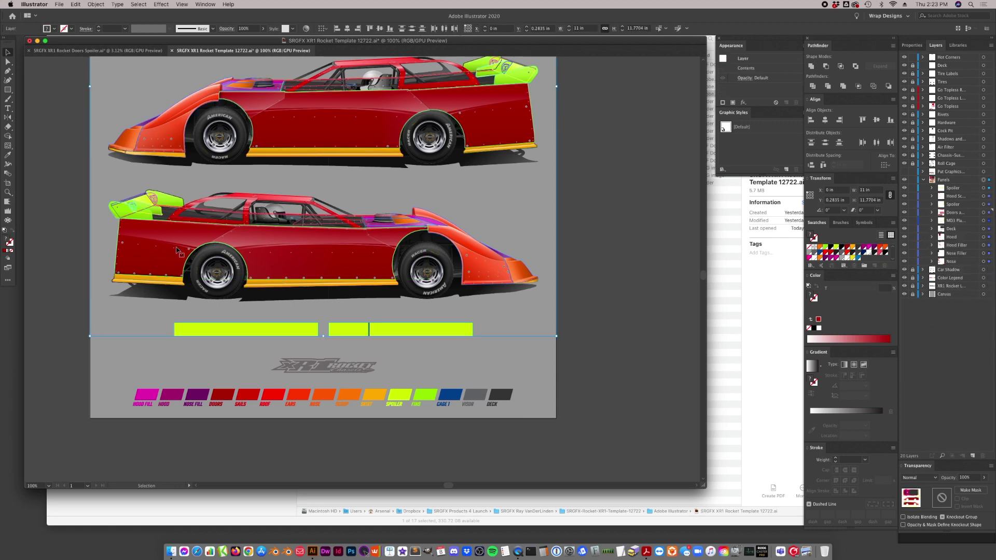
pyautogui.press('super+shift+a')
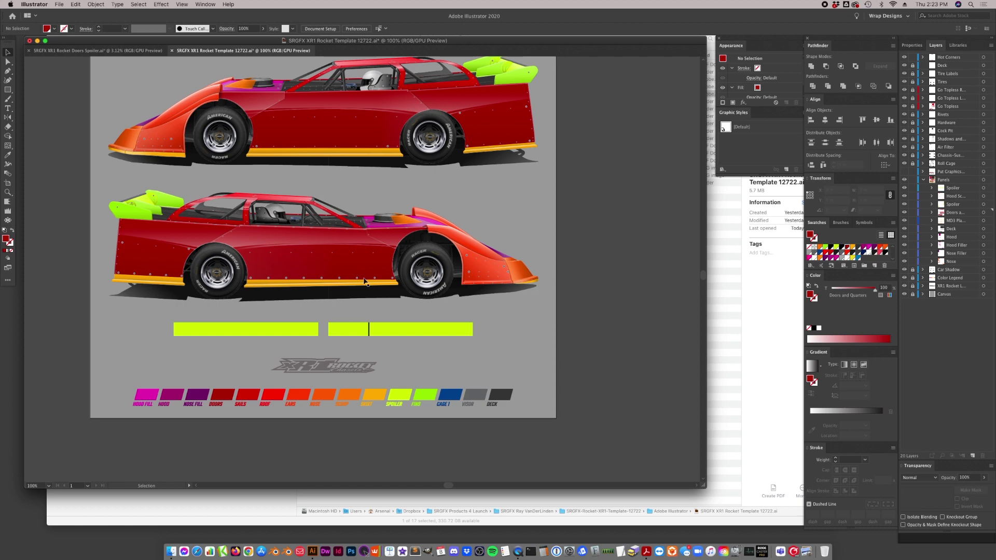
# - Select the lower car's door, spoiler fin and nose panels, try moving them up, and undo the moves
pyautogui.click(339, 266)
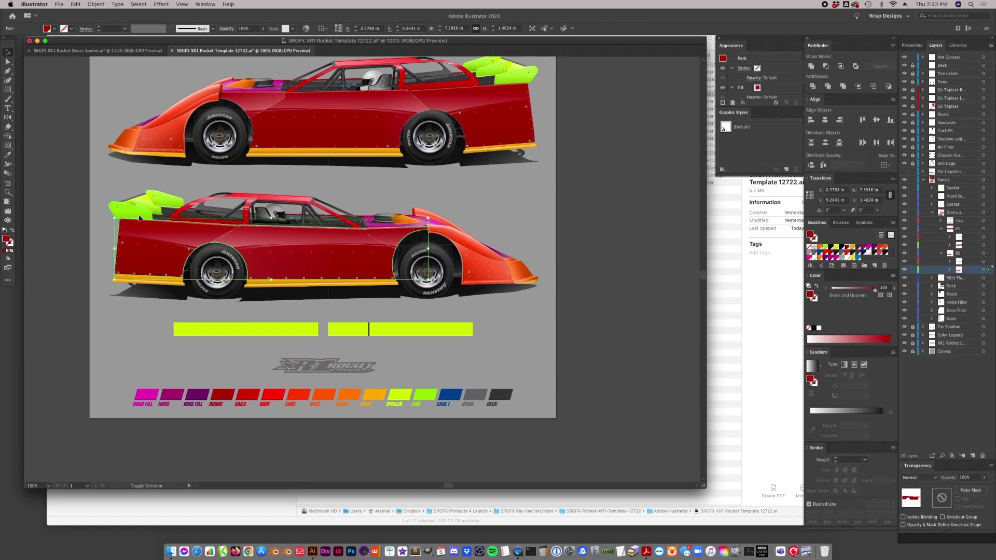
pyautogui.keyDown('shift'); pyautogui.click(474, 271); pyautogui.keyUp('shift')
pyautogui.moveTo(481, 268); pyautogui.dragTo(509, 197)
pyautogui.press('super+z')
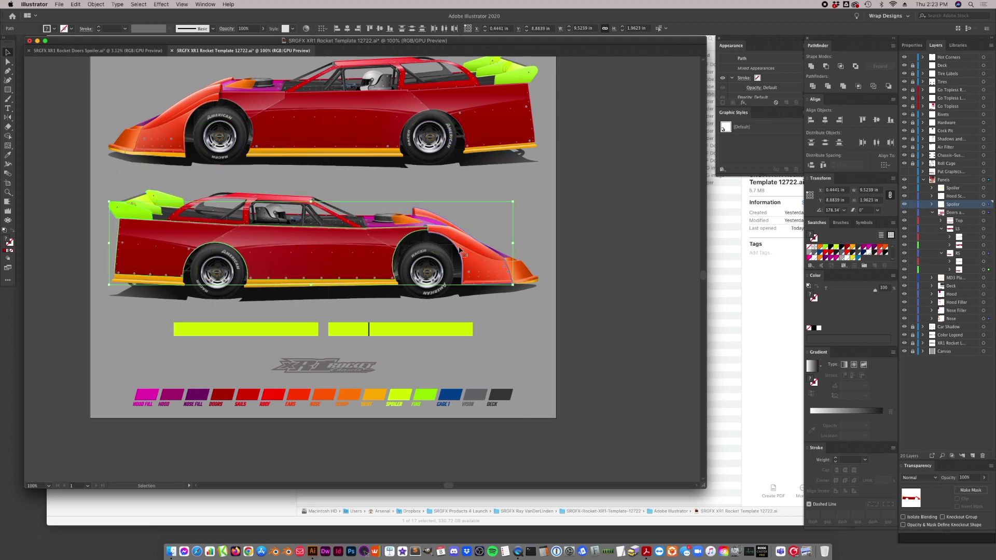
pyautogui.moveTo(475, 268); pyautogui.dragTo(502, 232)
pyautogui.press('super+z')
# - Add the left hot corner to the selected door, spoiler fin and nose panels of the lower car
pyautogui.press('a')
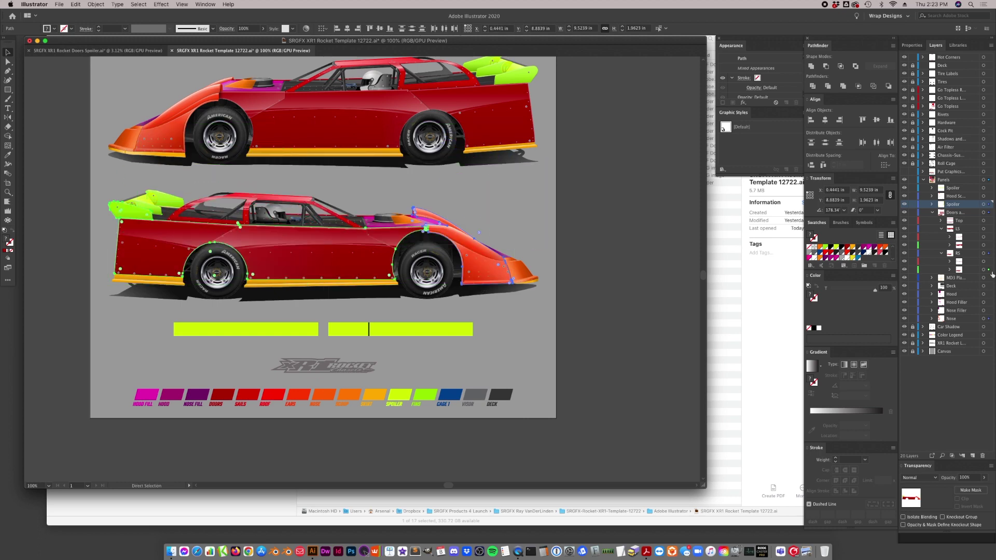
pyautogui.click(987, 213)
pyautogui.press('v')
pyautogui.scroll(3, 223, 253)
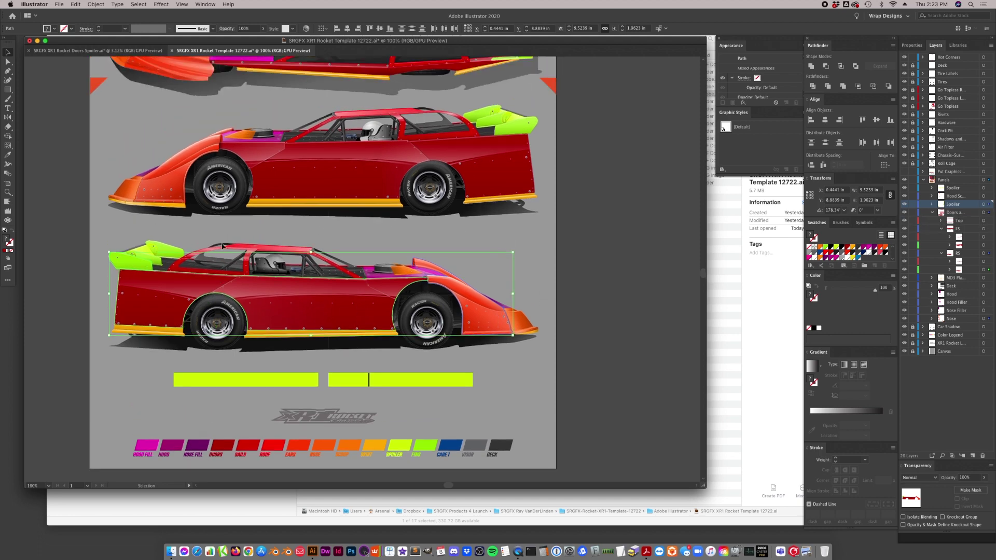
pyautogui.keyDown('shift'); pyautogui.click(103, 79); pyautogui.keyUp('shift')
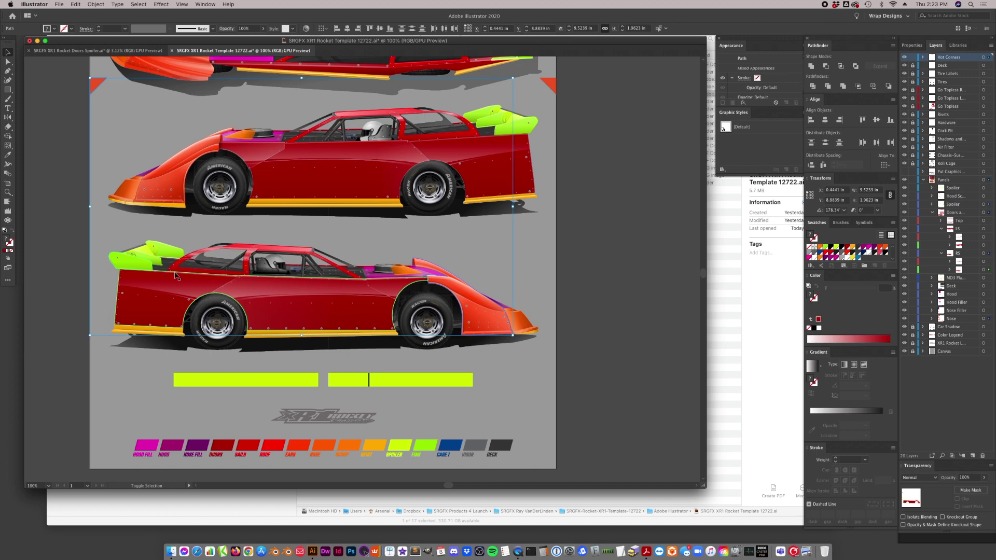
pyautogui.press('super+minus')
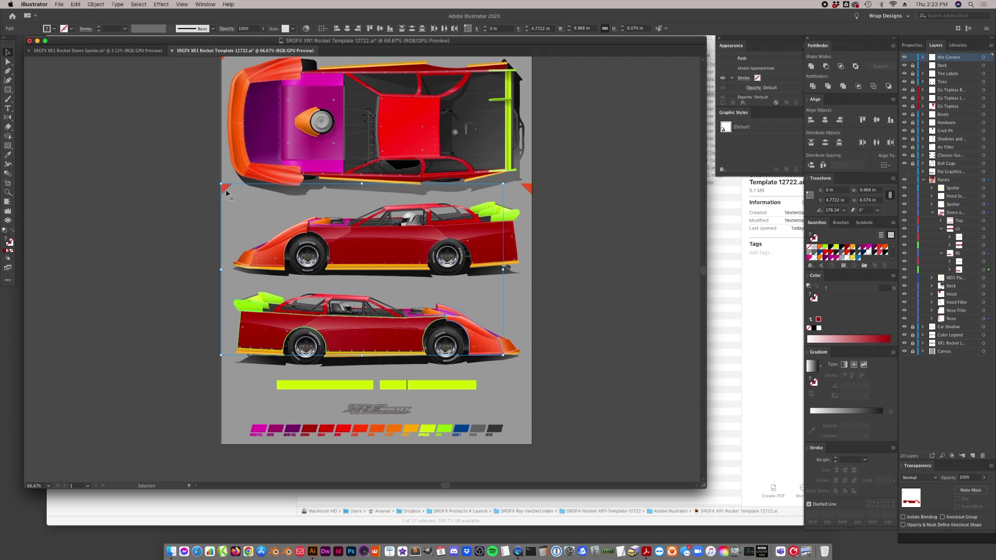
pyautogui.press('a')
pyautogui.press('v')
pyautogui.press('a')
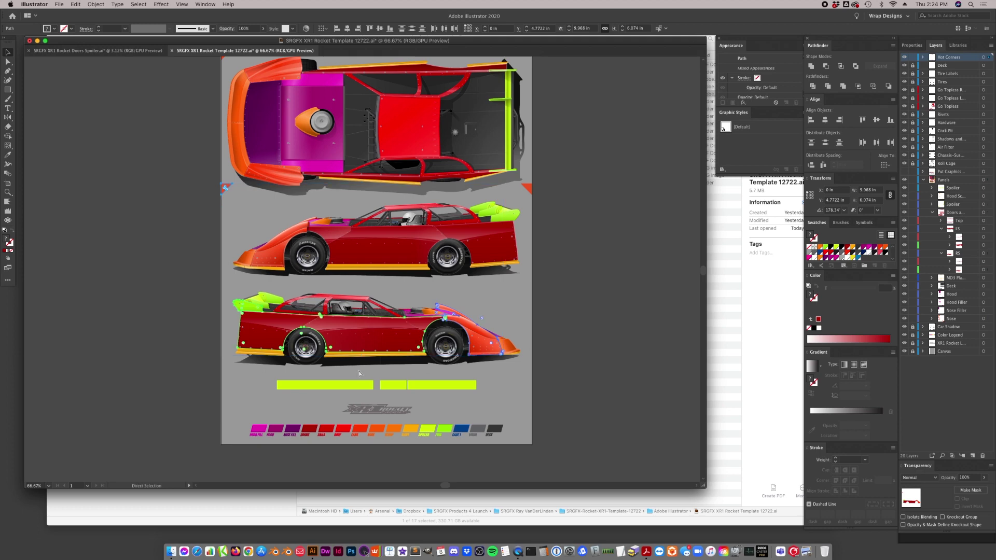
pyautogui.press('v')
# - Place a copy of the selected panels and hot corner off the artboard beside the side-view cars, undoing the trial moves
pyautogui.moveTo(485, 345); pyautogui.dragTo(547, 350)
pyautogui.press('cmd+z')
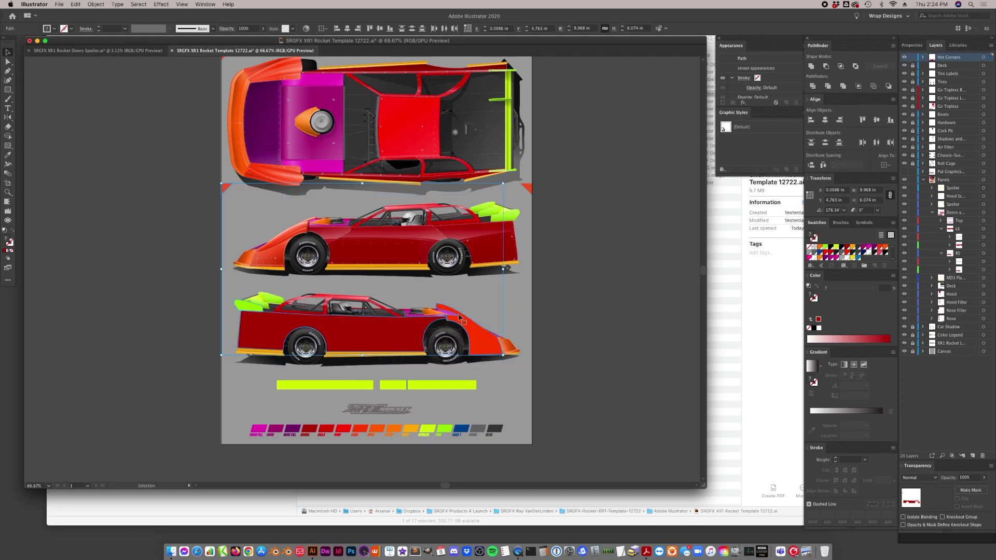
pyautogui.moveTo(459, 317); pyautogui.dragTo(436, 301)
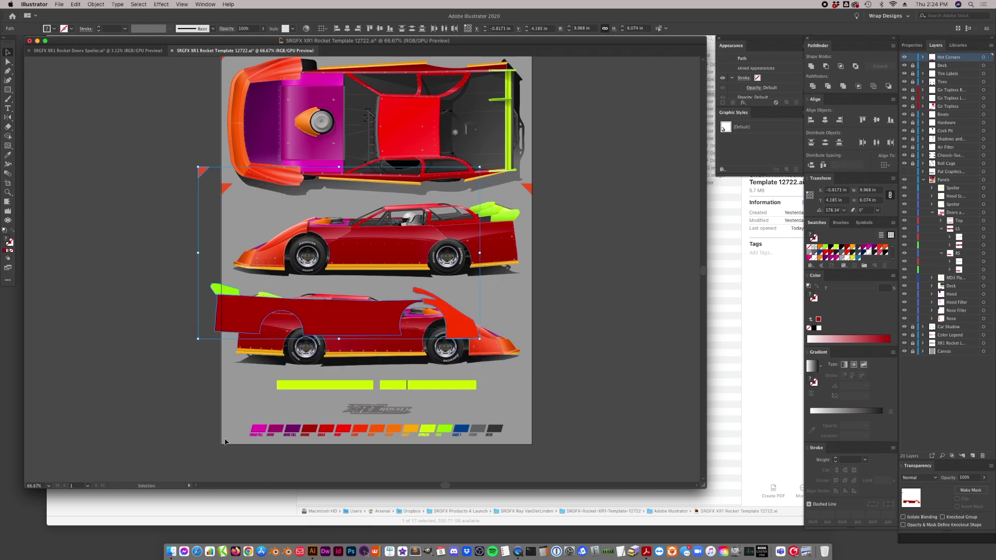
pyautogui.moveTo(363, 316); pyautogui.dragTo(306, 340)
pyautogui.press('cmd+z')
pyautogui.moveTo(423, 300); pyautogui.dragTo(128, 312)
pyautogui.hscroll(-10, 151, 320)
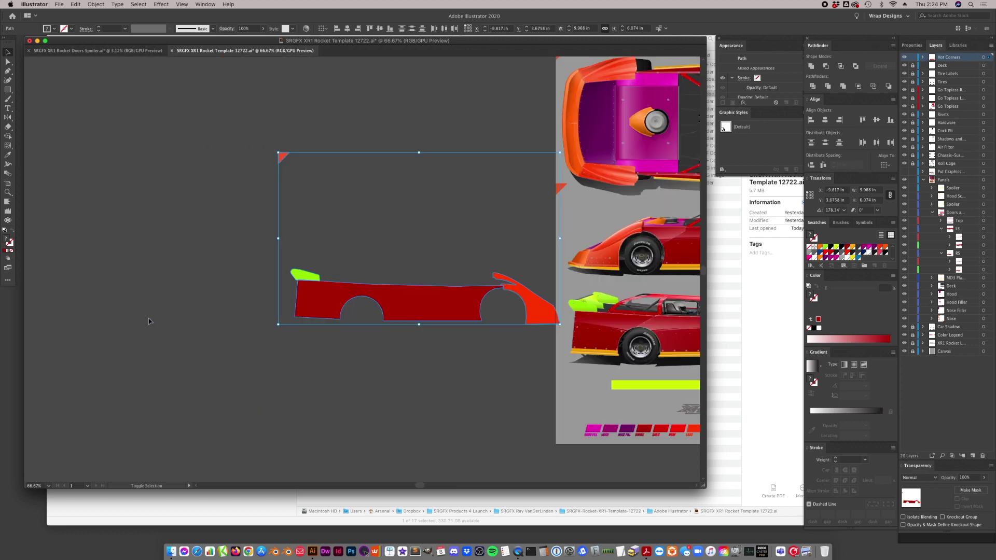
# - Move the copied panels and hot corner farther left, away from the artboard, and check the pieces' selection
pyautogui.moveTo(396, 300); pyautogui.dragTo(340, 303)
pyautogui.click(373, 378)
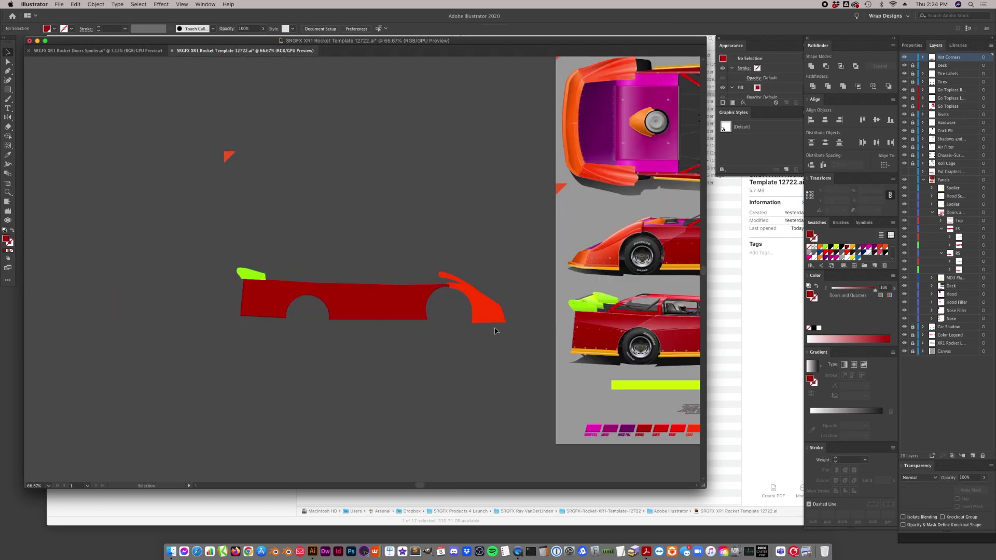
pyautogui.press('cmd+z')
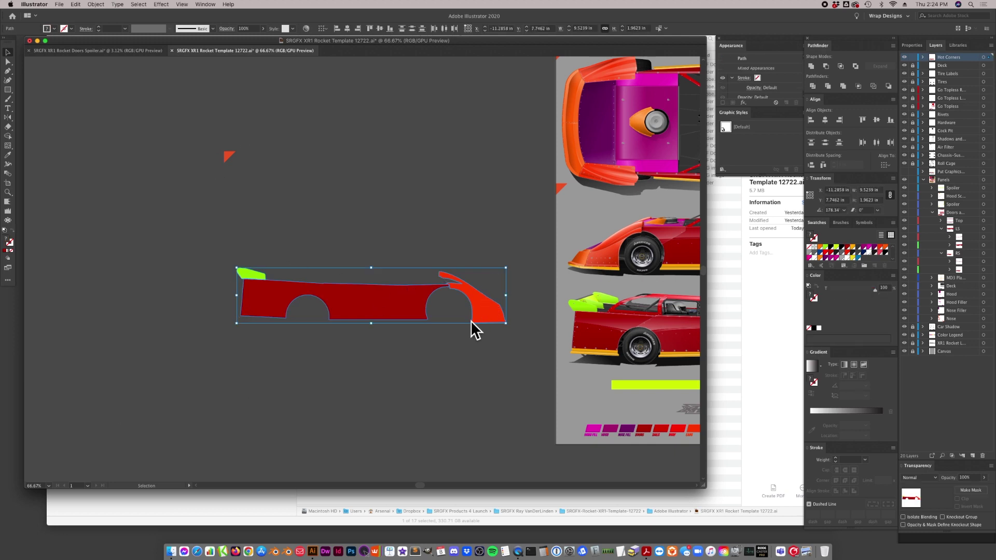
pyautogui.click(414, 364)
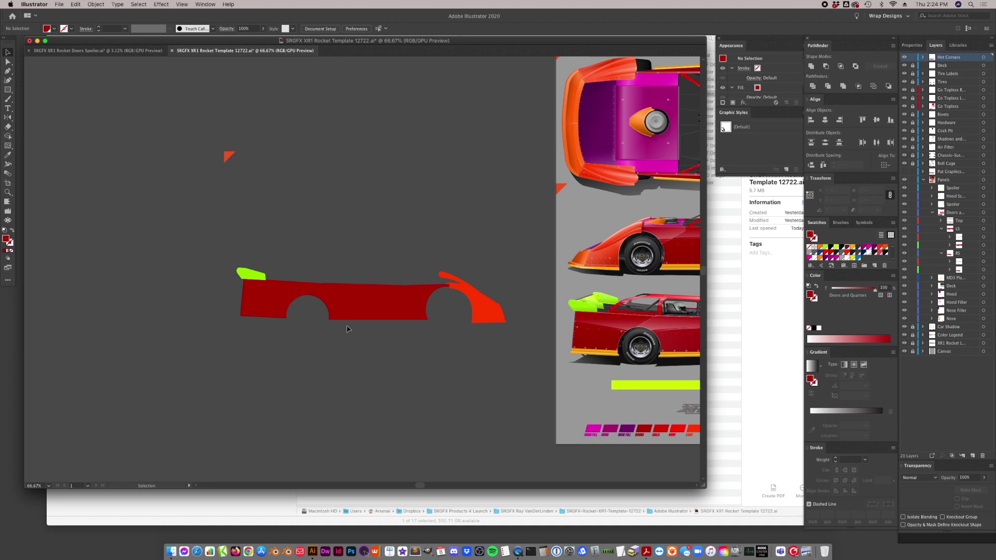
pyautogui.click(230, 157)
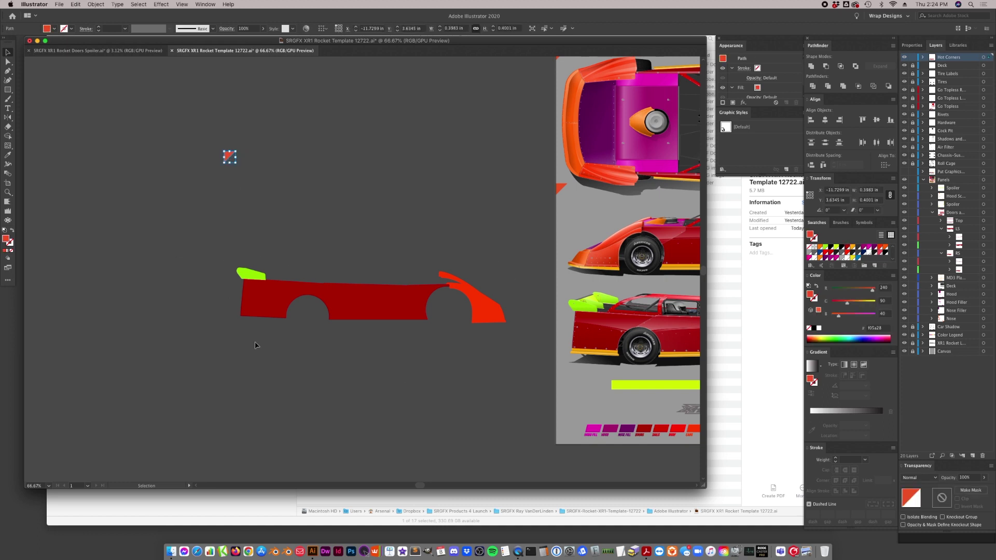
# - Draw an orange rectangle about 7.97 by 3.69 in over the copied panels and send it to the back
pyautogui.click(255, 345)
pyautogui.press('m')
pyautogui.moveTo(253, 235)
pyautogui.mouseDown()
pyautogui.moveTo(496, 344)
pyautogui.moveTo(478, 339)
pyautogui.mouseUp()
pyautogui.click(8, 53)
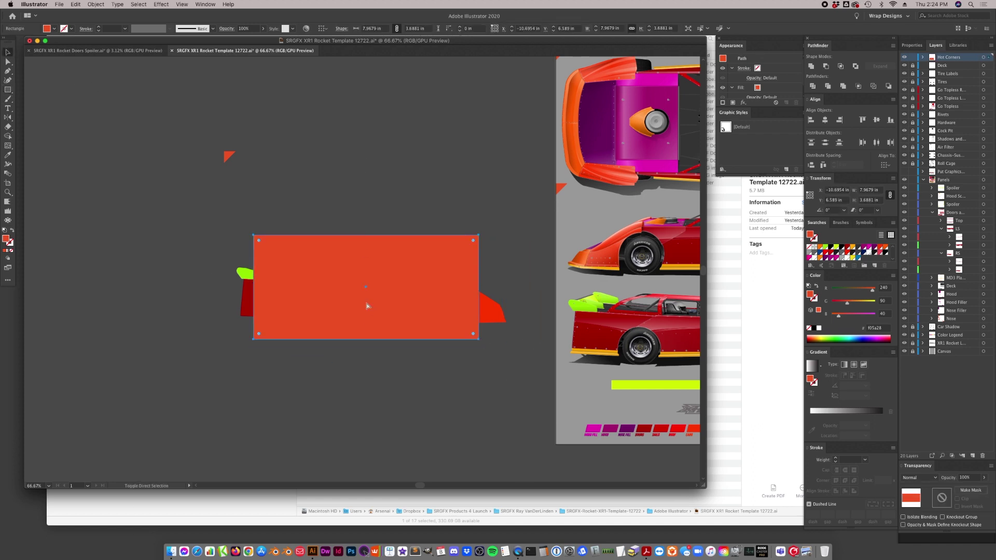
pyautogui.press('super+shift+bracketleft')
pyautogui.click(525, 276)
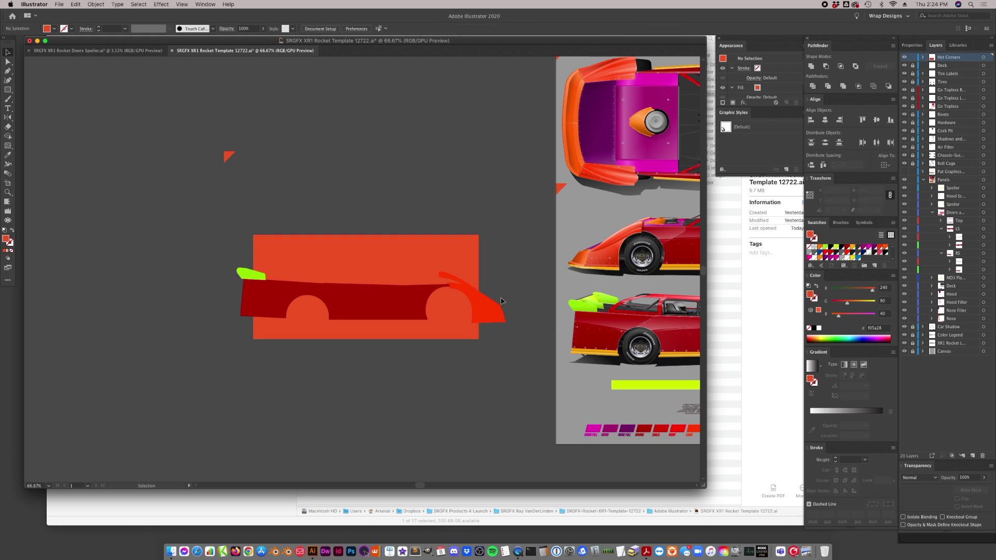
# - Try to make a clipping mask from the door, spoiler fin and nose panels over the orange rectangle
pyautogui.click(500, 296)
pyautogui.click(395, 300)
pyautogui.click(251, 273)
pyautogui.click(207, 194)
pyautogui.moveTo(565, 394); pyautogui.dragTo(423, 334)
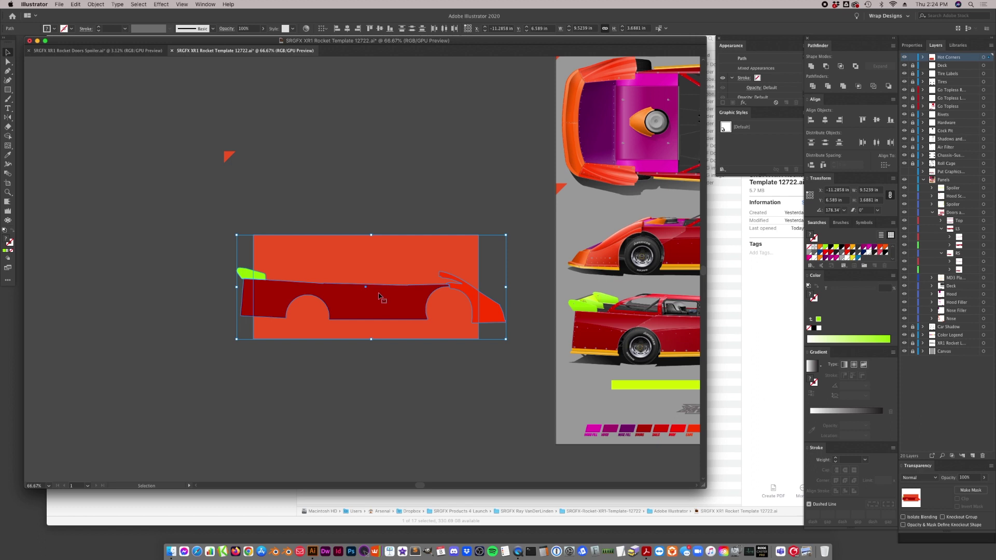
pyautogui.rightClick(374, 308)
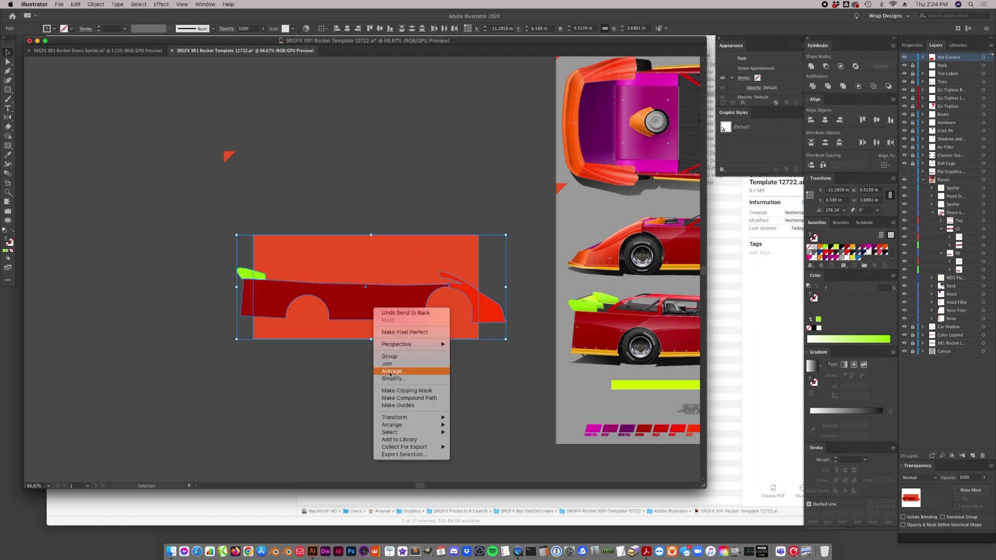
pyautogui.click(395, 391)
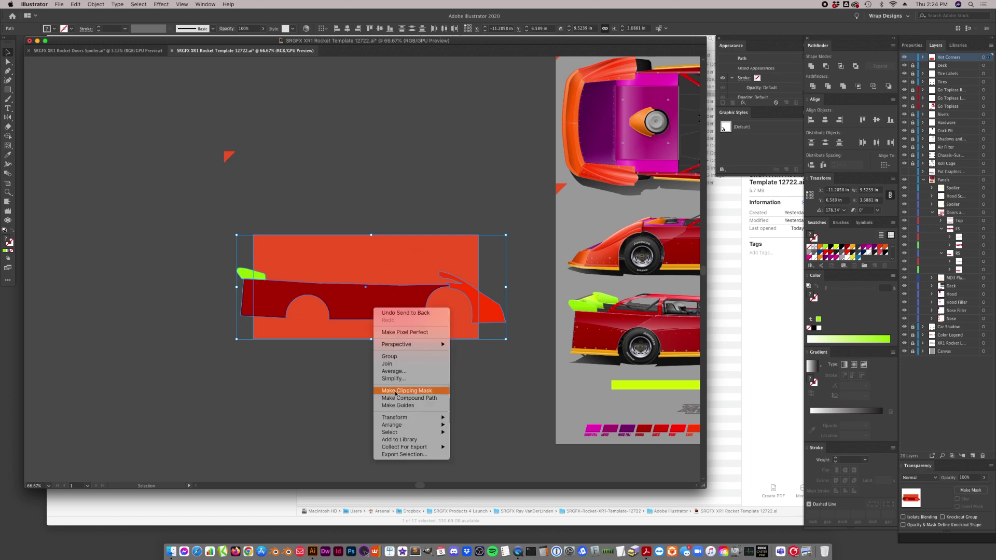
pyautogui.click(395, 394)
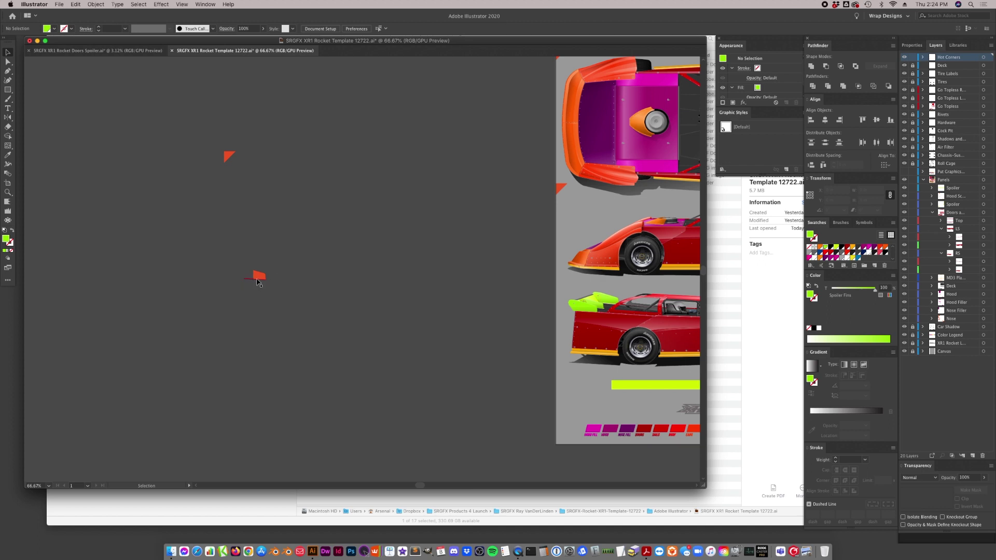
# - Check the clipped artwork and undo the clipping mask
pyautogui.click(259, 279)
pyautogui.click(438, 310)
pyautogui.click(585, 327)
pyautogui.click(384, 295)
pyautogui.click(259, 276)
pyautogui.press('super+z')
# - Examine the copied nose, door and spoiler fin panels and the rectangle as separate objects
pyautogui.click(456, 296)
pyautogui.click(383, 301)
pyautogui.click(252, 274)
pyautogui.click(426, 314)
pyautogui.click(487, 301)
pyautogui.click(278, 300)
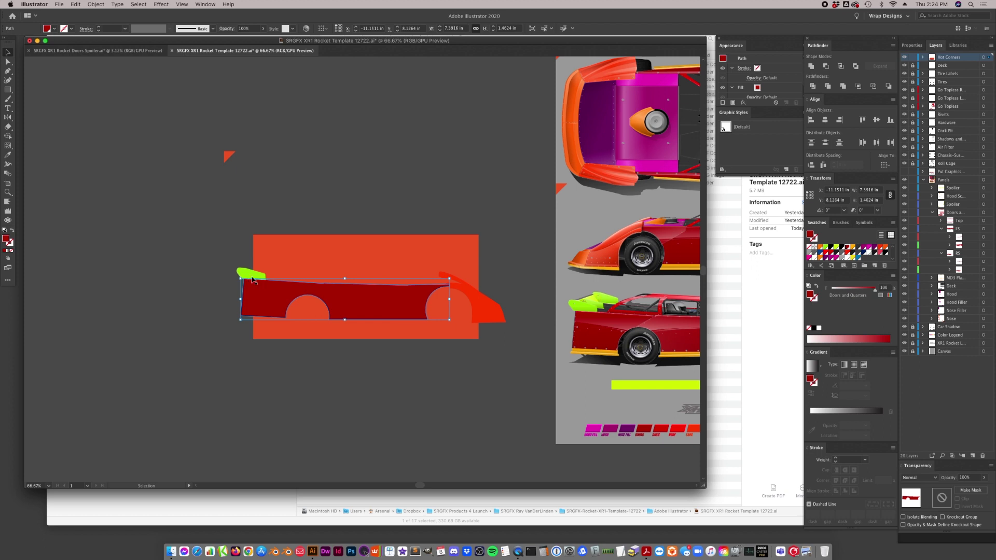
pyautogui.click(253, 278)
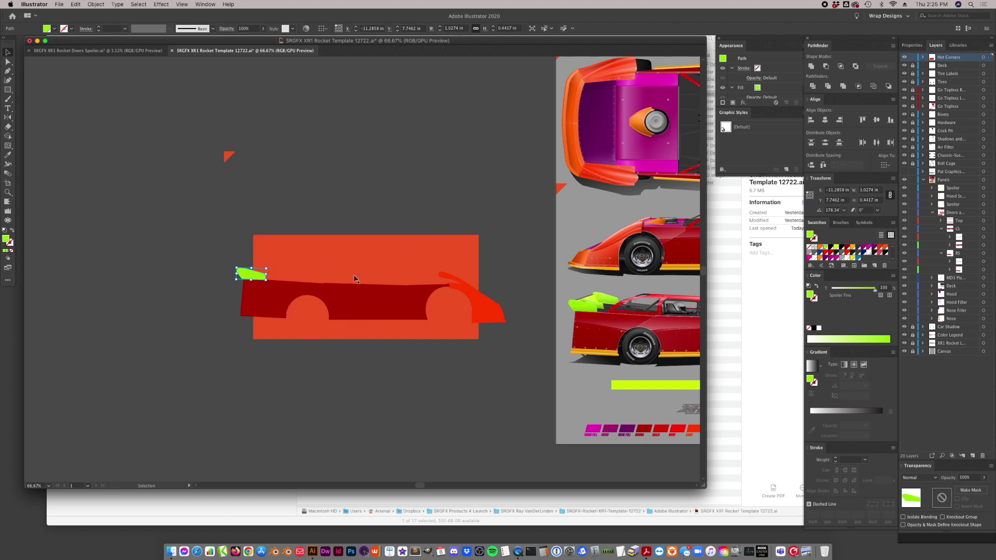
pyautogui.click(370, 260)
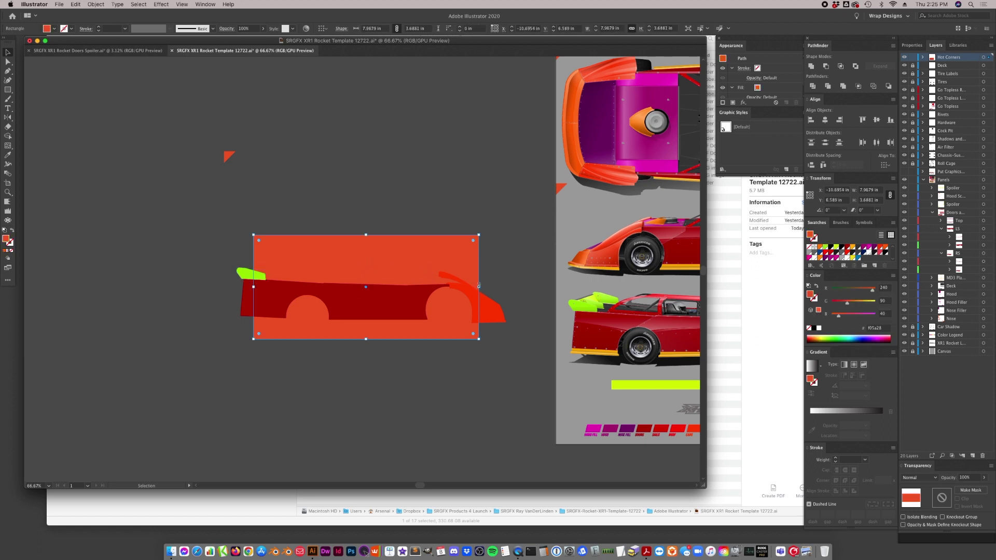
# - Select the spoiler fin, door and nose panels together with the orange rectangle, and release the selection
pyautogui.click(259, 275)
pyautogui.click(385, 312)
pyautogui.click(253, 274)
pyautogui.press('super+shift+a')
pyautogui.click(254, 276)
pyautogui.keyDown('shift'); pyautogui.click(363, 304); pyautogui.keyUp('shift')
pyautogui.keyDown('shift'); pyautogui.click(485, 313); pyautogui.keyUp('shift')
pyautogui.keyDown('shift'); pyautogui.click(403, 281); pyautogui.keyUp('shift')
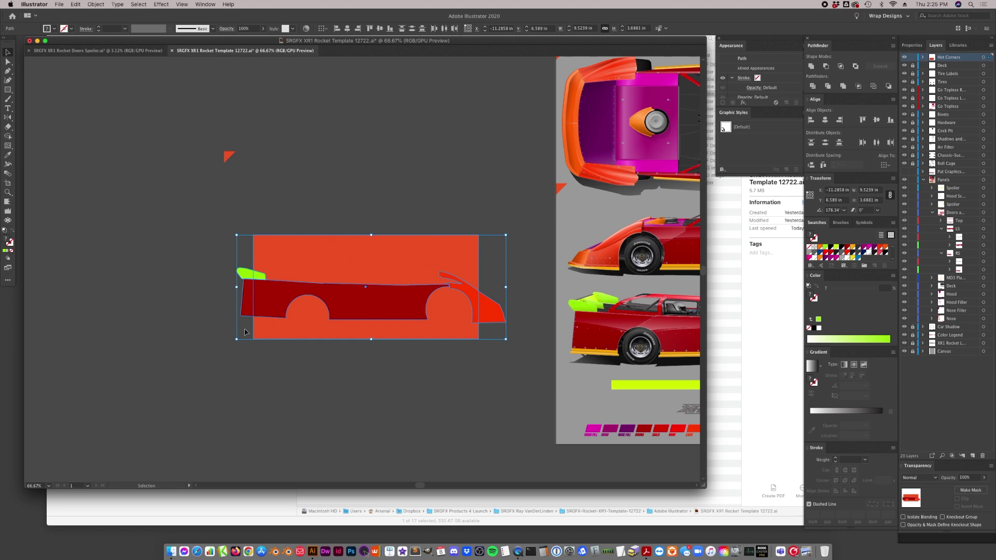
pyautogui.click(366, 366)
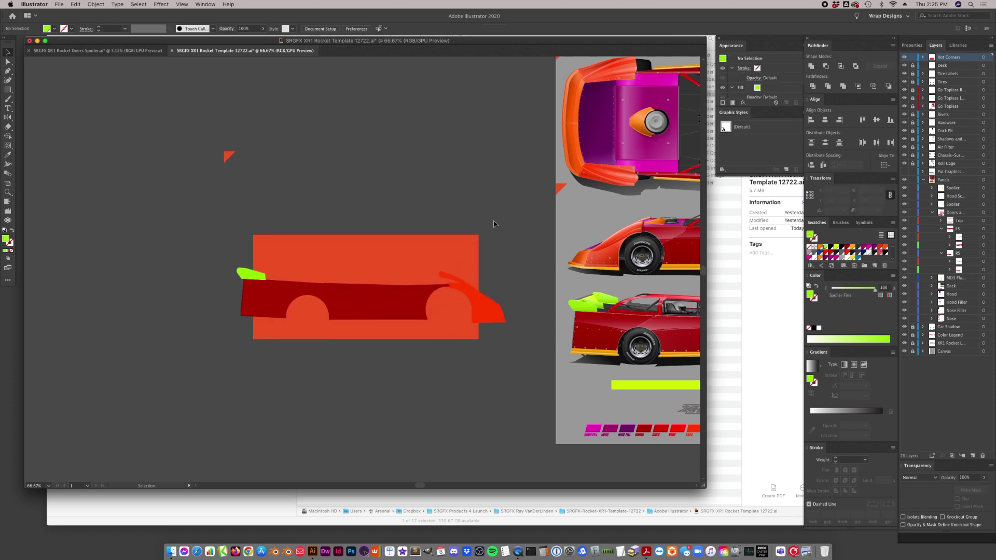
# - Move the copied panels and rectangle into the Put Graphics layer, expand that layer and make it visible
pyautogui.moveTo(242, 357); pyautogui.dragTo(275, 312)
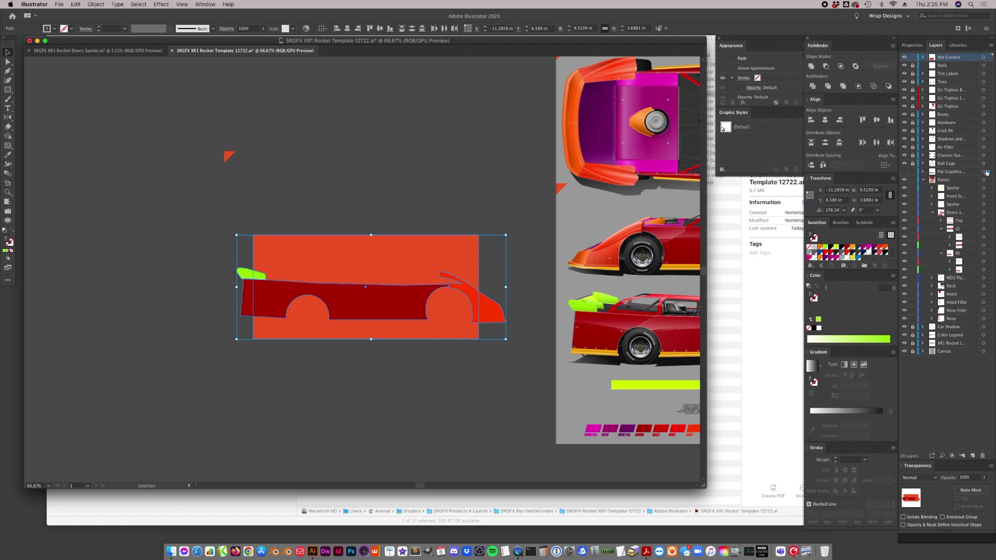
pyautogui.press('Delete')
pyautogui.click(923, 172)
pyautogui.click(904, 172)
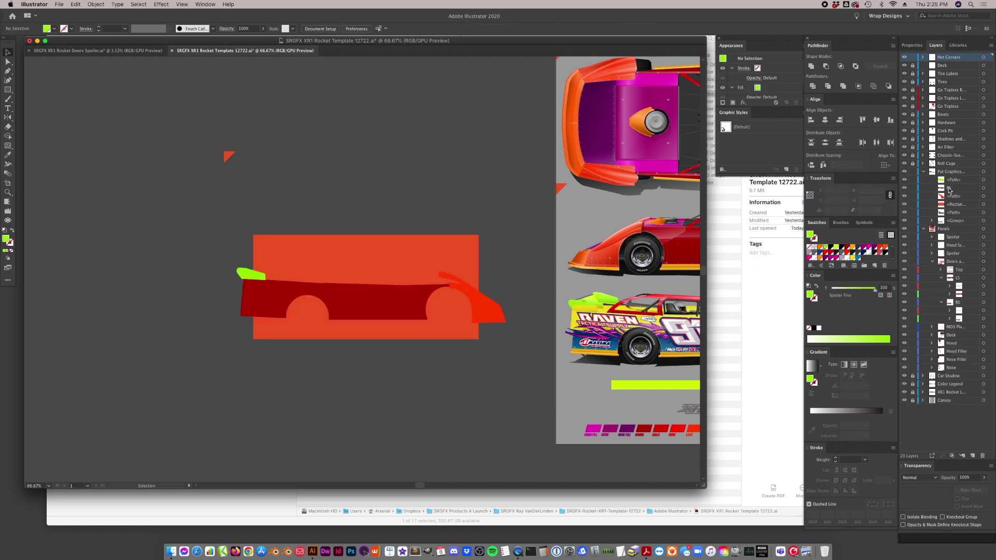
# - Identify the fin, door, nose and rectangle entries in the Put Graphics layer by targeting each one
pyautogui.click(983, 181)
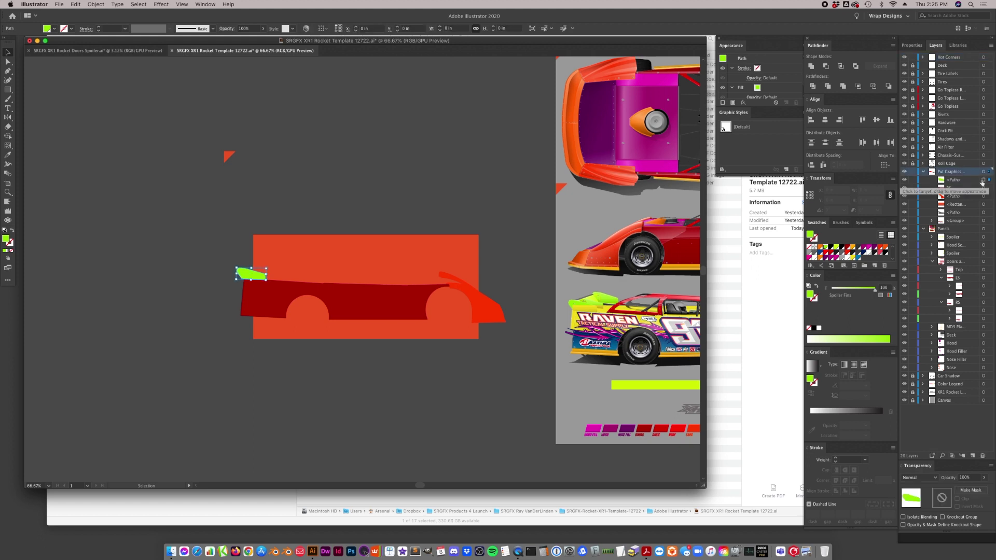
pyautogui.click(983, 188)
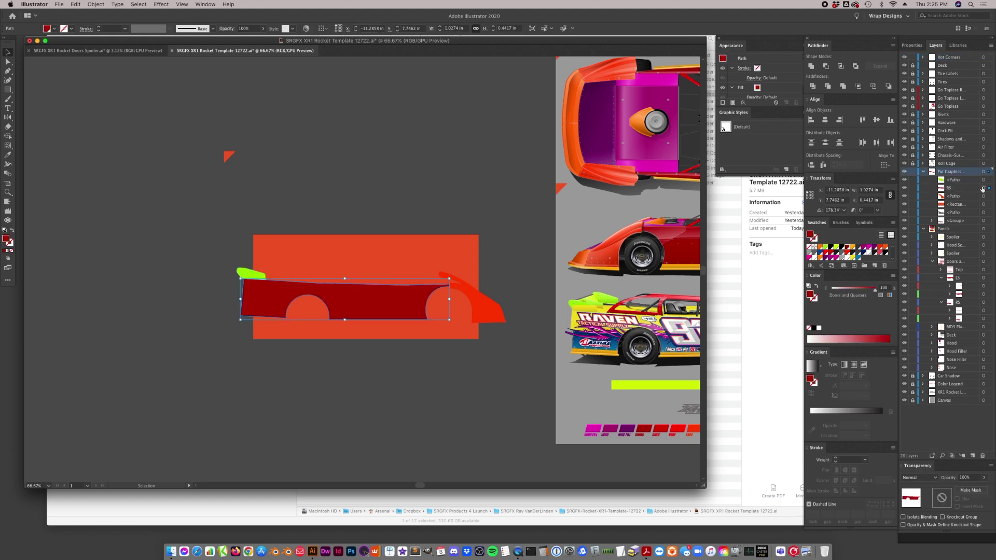
pyautogui.click(984, 197)
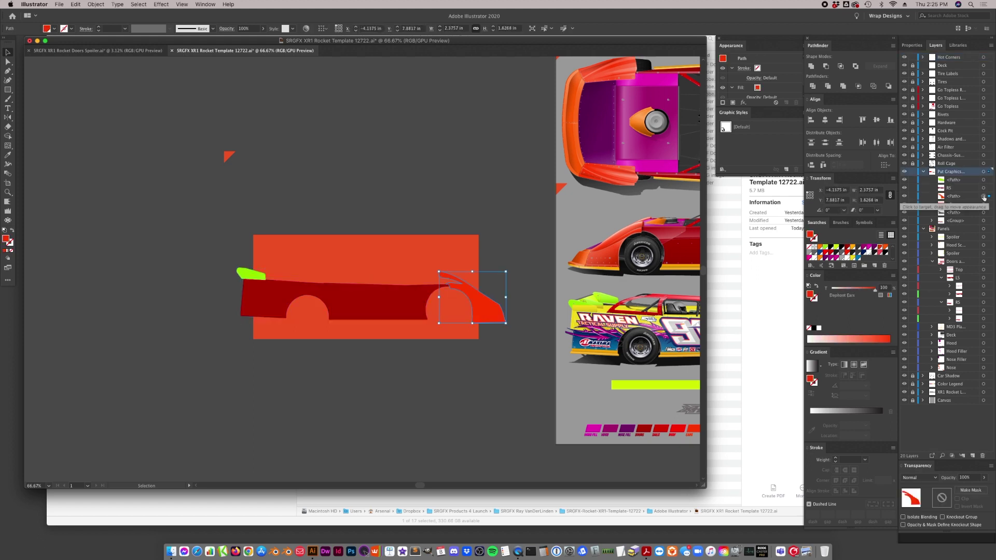
pyautogui.click(982, 205)
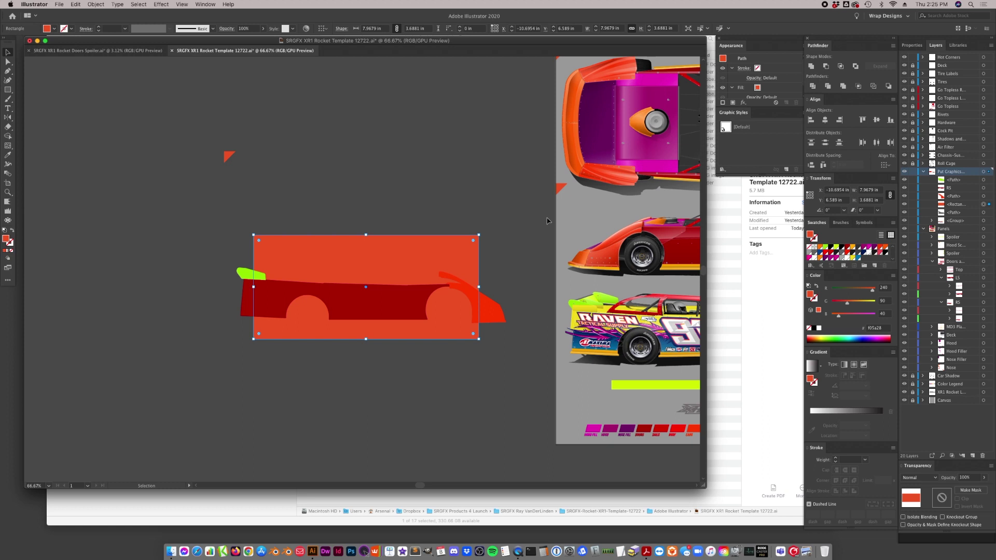
# - Try to make a clipping mask from the three panels and rectangle selected in the Put Graphics layer
pyautogui.click(984, 180)
pyautogui.keyDown('shift'); pyautogui.click(984, 188); pyautogui.keyUp('shift')
pyautogui.keyDown('shift'); pyautogui.click(983, 196); pyautogui.keyUp('shift')
pyautogui.keyDown('shift'); pyautogui.click(984, 205); pyautogui.keyUp('shift')
pyautogui.rightClick(371, 294)
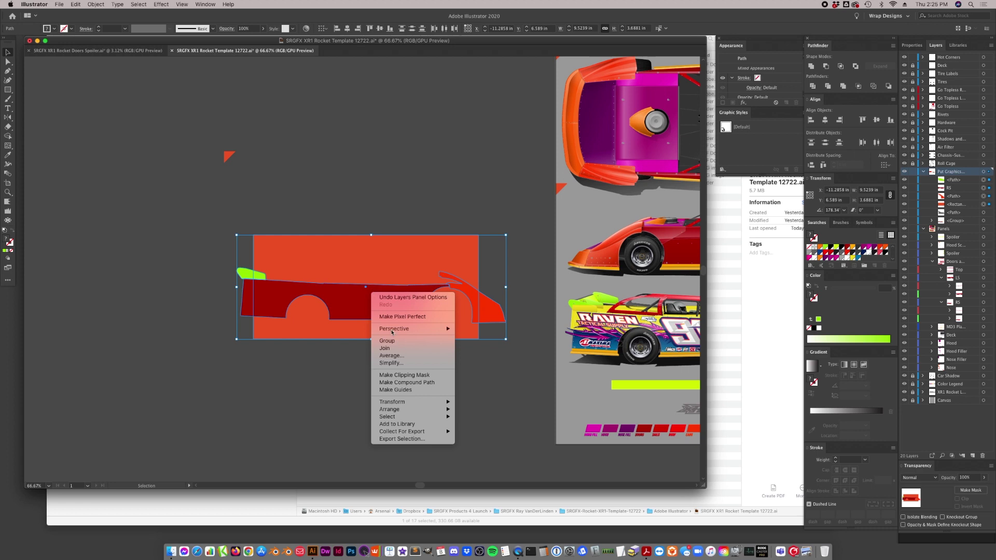
pyautogui.click(404, 375)
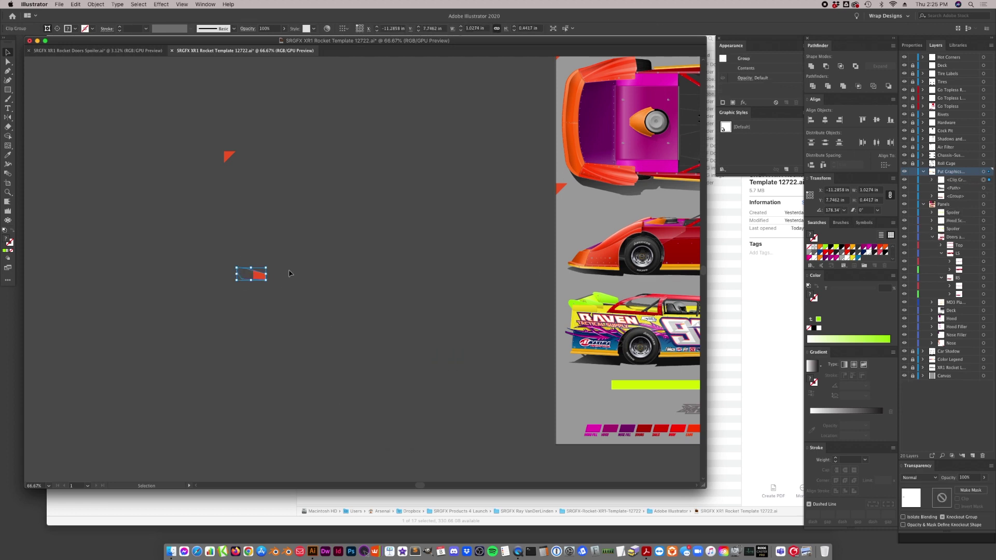
# - Inspect the clip group's mask path with Direct Selection and undo the clipping mask
pyautogui.click(268, 298)
pyautogui.press('a')
pyautogui.click(238, 275)
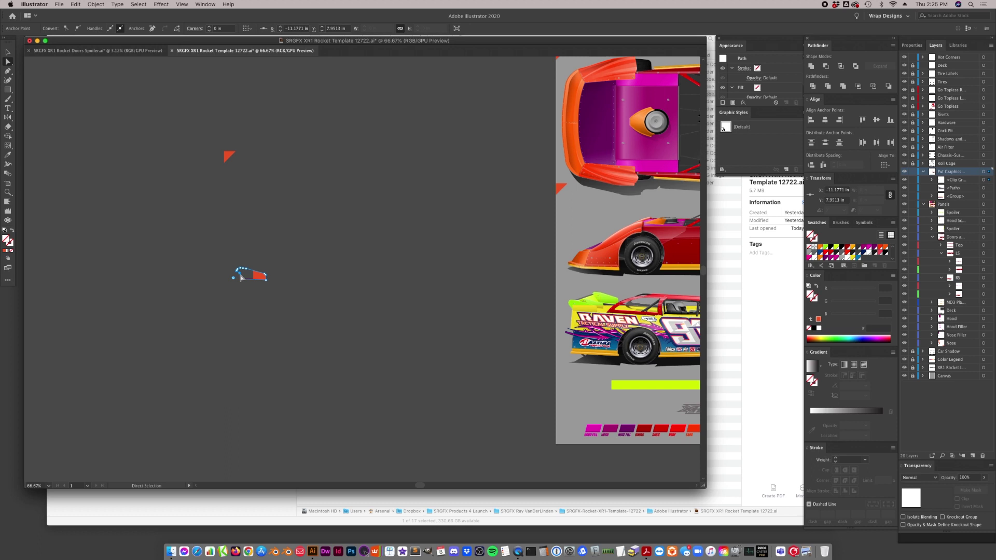
pyautogui.click(288, 330)
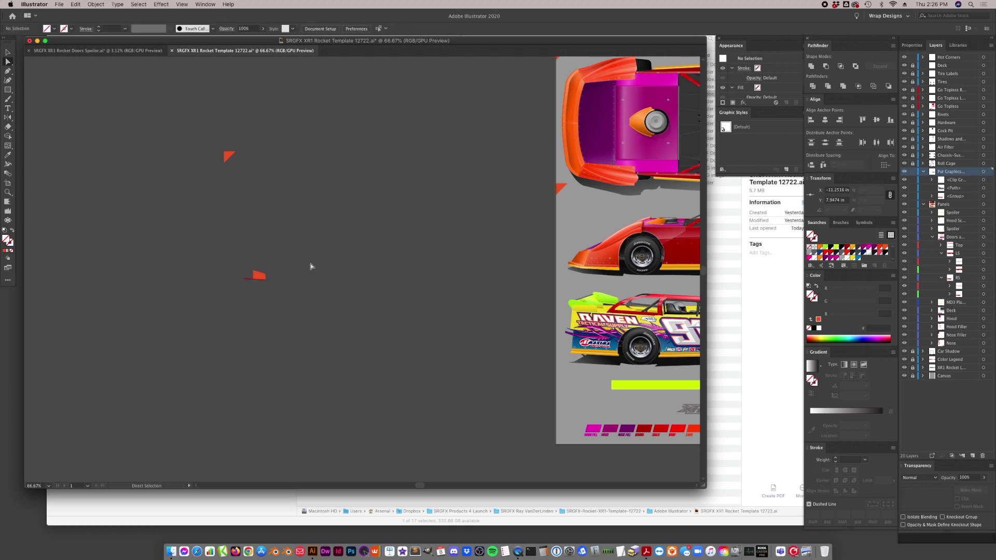
pyautogui.press('super+z')
pyautogui.click(122, 151)
# - Unite the copied spoiler fin, door and nose panels into one shape with Pathfinder
pyautogui.click(10, 52)
pyautogui.click(261, 274)
pyautogui.keyDown('shift'); pyautogui.click(338, 301); pyautogui.keyUp('shift')
pyautogui.keyDown('shift'); pyautogui.click(502, 306); pyautogui.keyUp('shift')
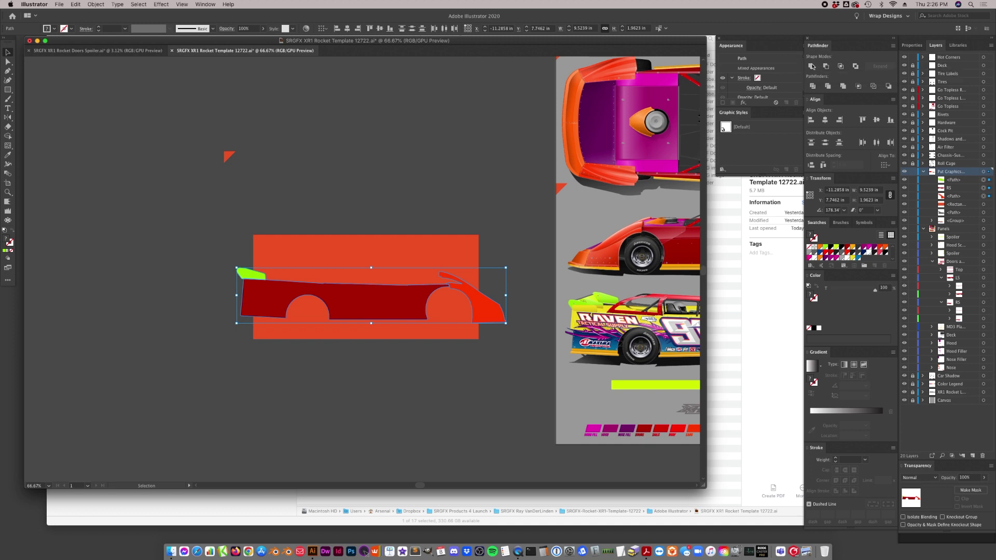
pyautogui.click(812, 67)
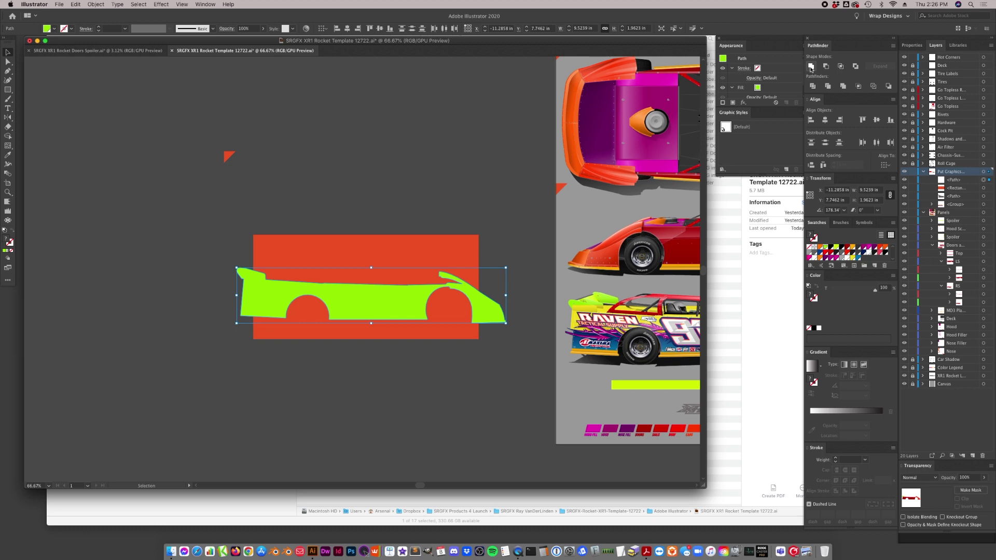
# - Make the united green car shape a compound shape and expand it
pyautogui.click(304, 223)
pyautogui.click(377, 291)
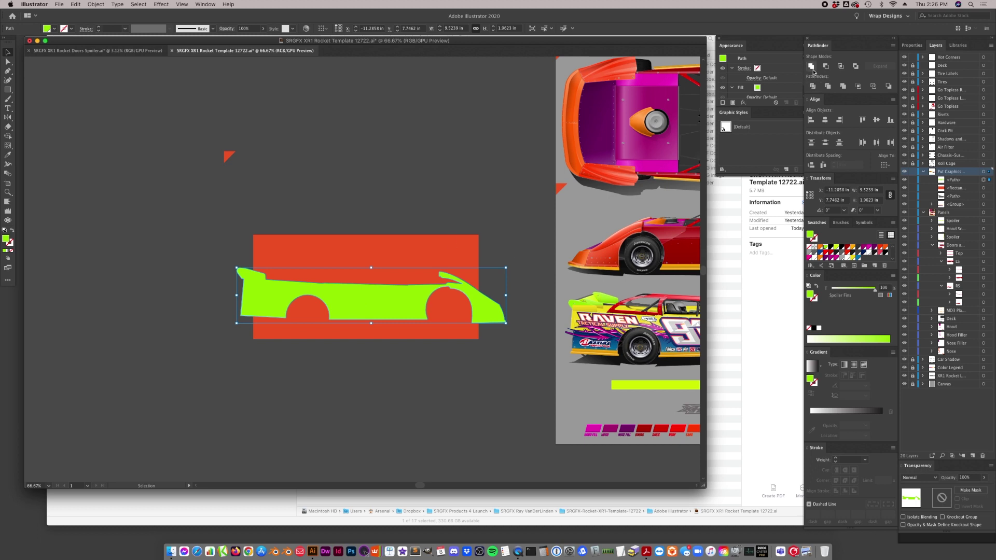
pyautogui.click(892, 47)
pyautogui.click(934, 77)
pyautogui.click(880, 66)
# - Try moving the united green car shape and undo the move
pyautogui.moveTo(391, 314); pyautogui.dragTo(367, 222)
pyautogui.click(262, 216)
pyautogui.moveTo(278, 288); pyautogui.dragTo(249, 270)
pyautogui.press('super+z')
# - Make a clipping mask from the united green car shape over the orange rectangle
pyautogui.click(400, 407)
pyautogui.click(363, 301)
pyautogui.keyDown('shift'); pyautogui.click(369, 273); pyautogui.keyUp('shift')
pyautogui.rightClick(369, 274)
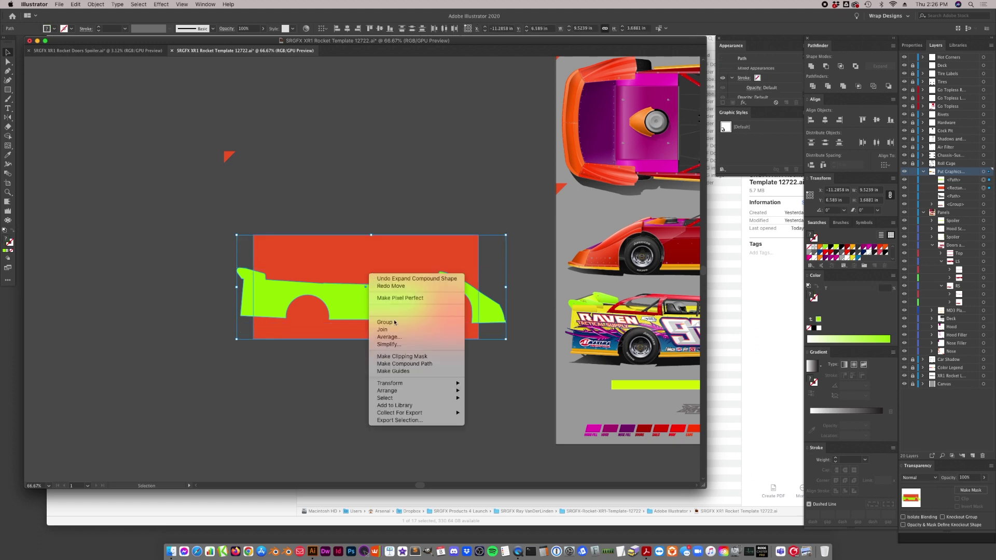
pyautogui.click(402, 356)
pyautogui.click(336, 402)
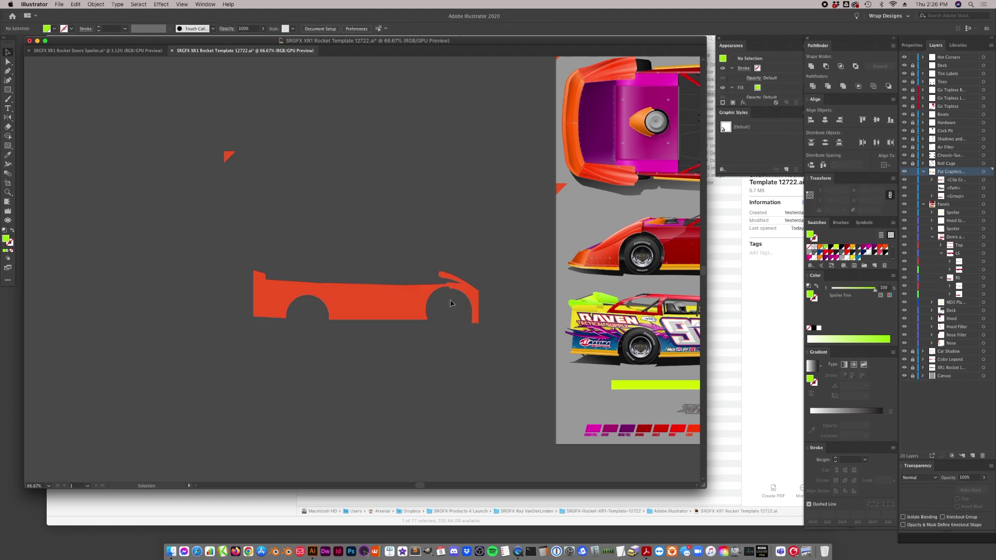
# - Try shifting the orange rectangle inside the clipped car shape, and undo the shifts and the clipping mask
pyautogui.press('a')
pyautogui.moveTo(378, 309); pyautogui.dragTo(351, 306)
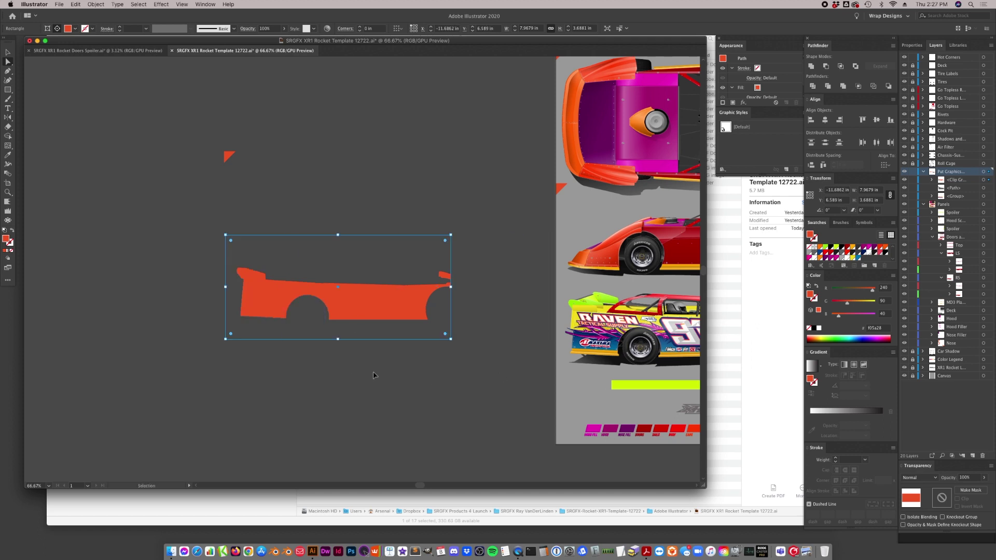
pyautogui.press('super+z')
pyautogui.press('super+z')
pyautogui.press('super+z')
pyautogui.press('super+z')
pyautogui.press('super+z')
pyautogui.press('super+z')
pyautogui.press('super+z')
pyautogui.press('super+z')
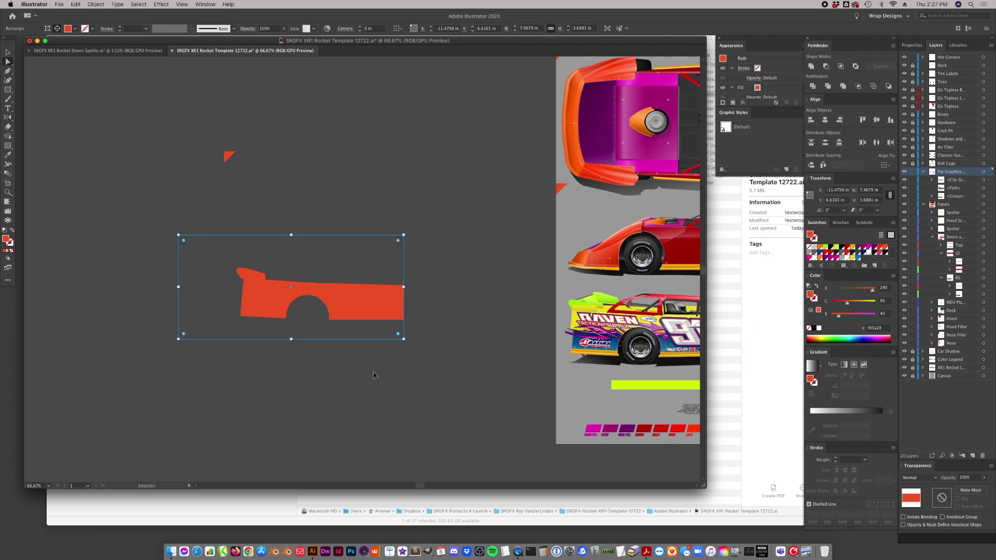
pyautogui.press('super+z')
pyautogui.press('super+z')
pyautogui.press('super+z')
pyautogui.press('super+z')
pyautogui.press('super+z')
pyautogui.press('super+z')
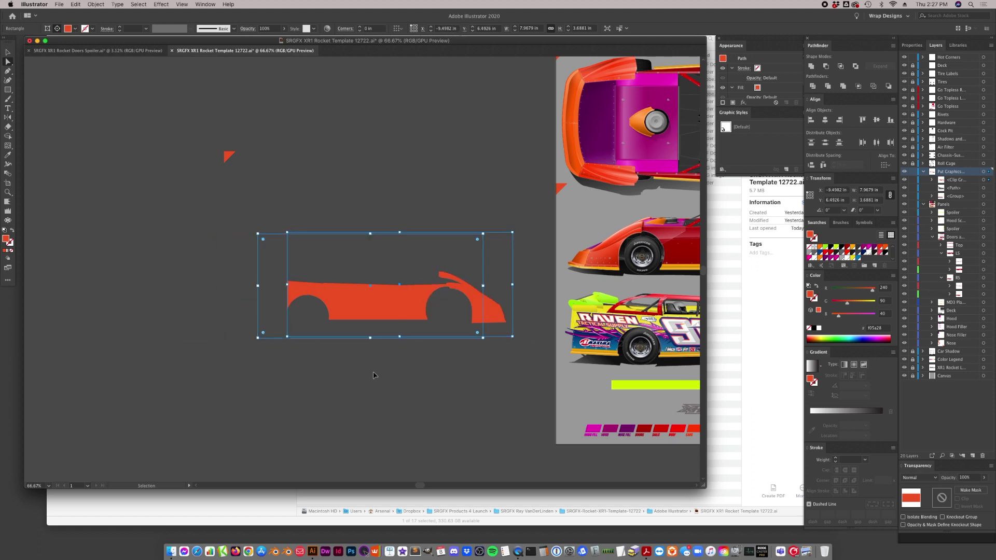
pyautogui.press('super+z')
pyautogui.press('super+z')
pyautogui.press('super+z')
pyautogui.press('super+z')
pyautogui.press('super+z')
pyautogui.press('super+z')
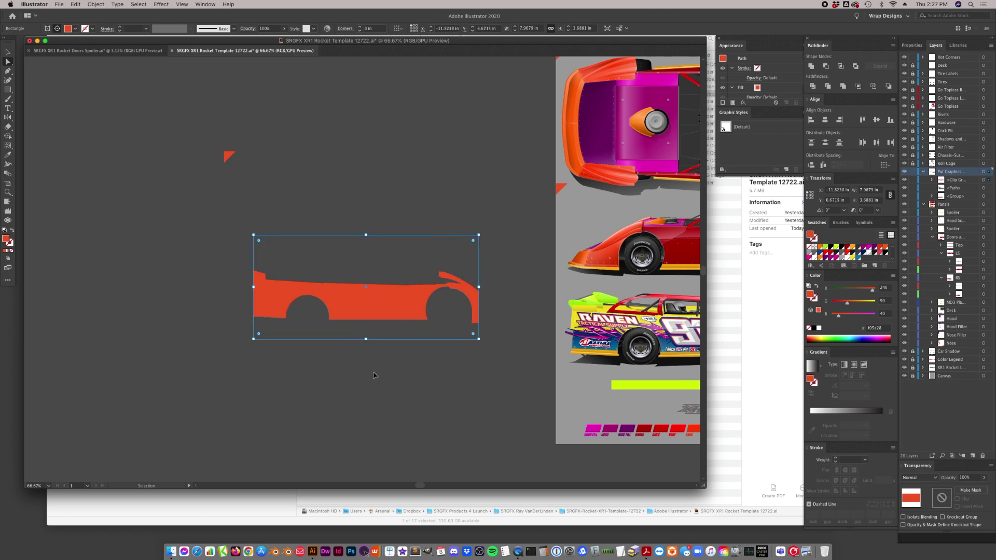
pyautogui.click(374, 375)
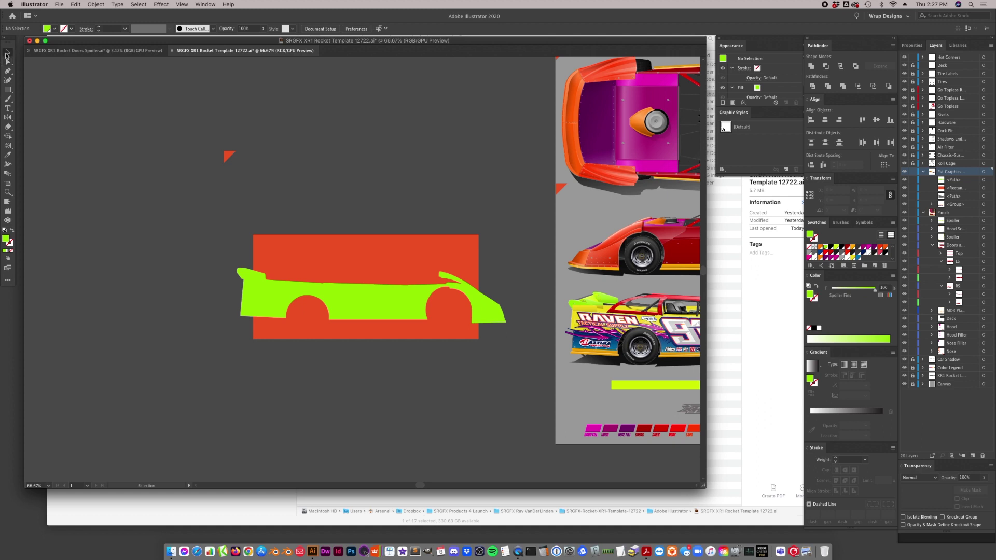
# - Delete the orange rectangle behind the green car shape
pyautogui.moveTo(387, 296)
pyautogui.mouseDown()
pyautogui.moveTo(389, 311)
pyautogui.moveTo(396, 271)
pyautogui.moveTo(367, 328)
pyautogui.moveTo(386, 296)
pyautogui.mouseUp()
pyautogui.click(399, 254)
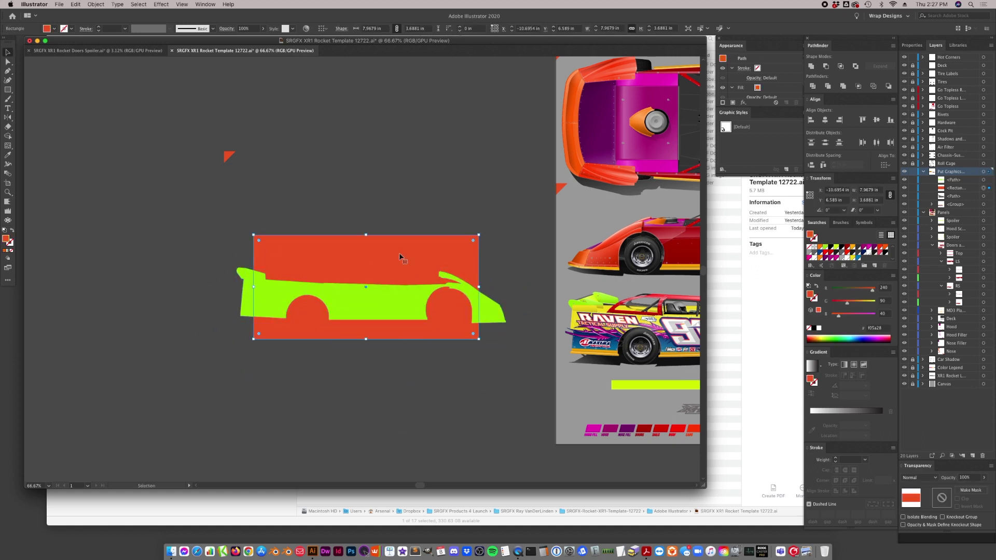
pyautogui.press('Delete')
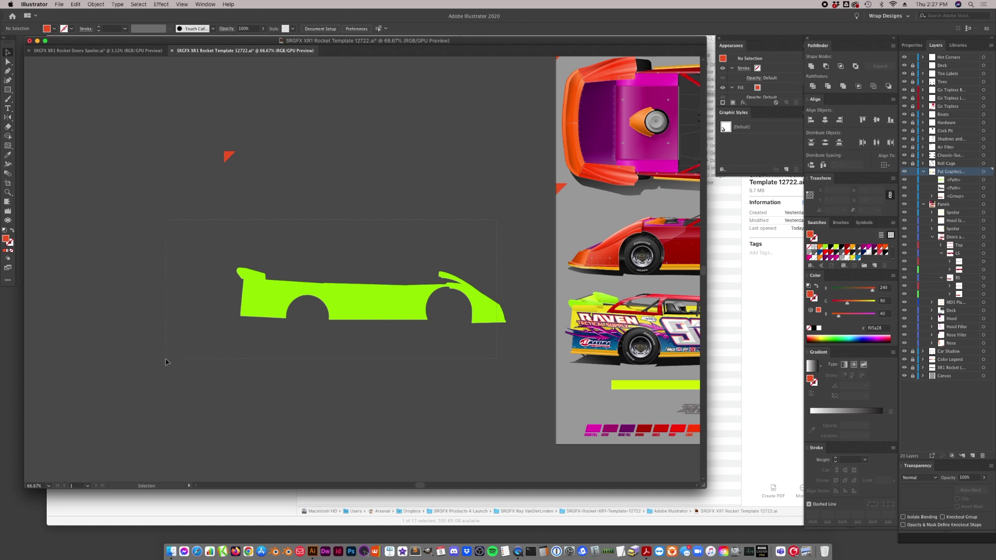
# - Group the green car shape with its orange hot corner triangle and move the group over the lower part of the template artboard
pyautogui.click(245, 306)
pyautogui.keyDown('shift'); pyautogui.click(230, 157); pyautogui.keyUp('shift')
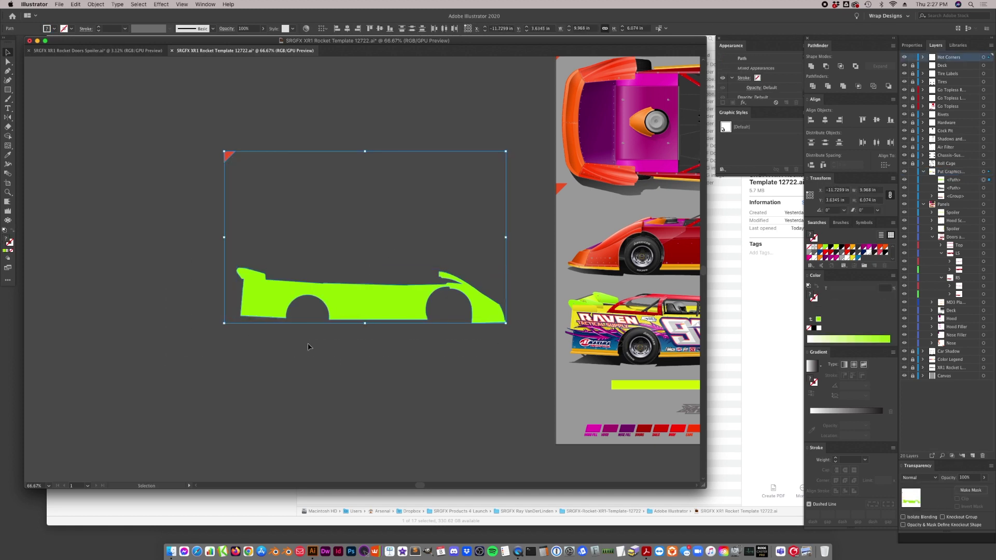
pyautogui.press('super+g')
pyautogui.scroll(-2, 404, 244)
pyautogui.moveTo(406, 243); pyautogui.dragTo(442, 305)
pyautogui.keyDown('shift'); pyautogui.click(560, 146); pyautogui.keyUp('shift')
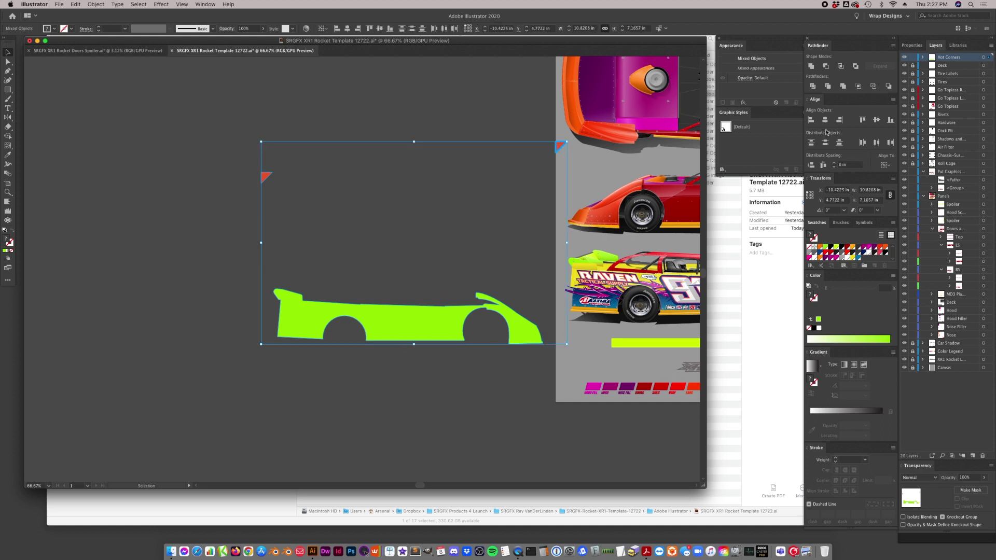
pyautogui.hscroll(6, 381, 228)
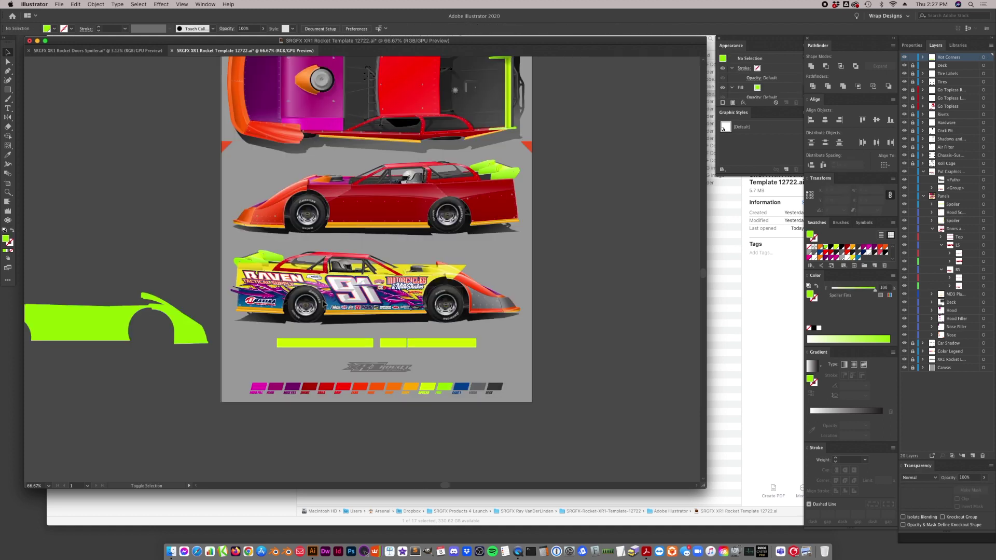
pyautogui.moveTo(141, 336); pyautogui.dragTo(542, 379)
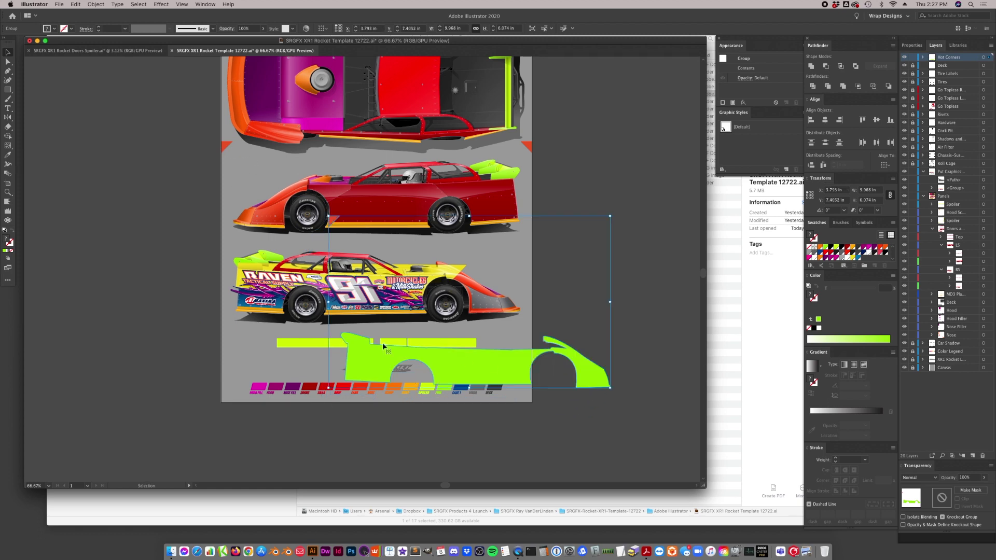
# - Align the green car group's left and top edges with the template's left hot corner triangle
pyautogui.keyDown('shift'); pyautogui.click(224, 147); pyautogui.keyUp('shift')
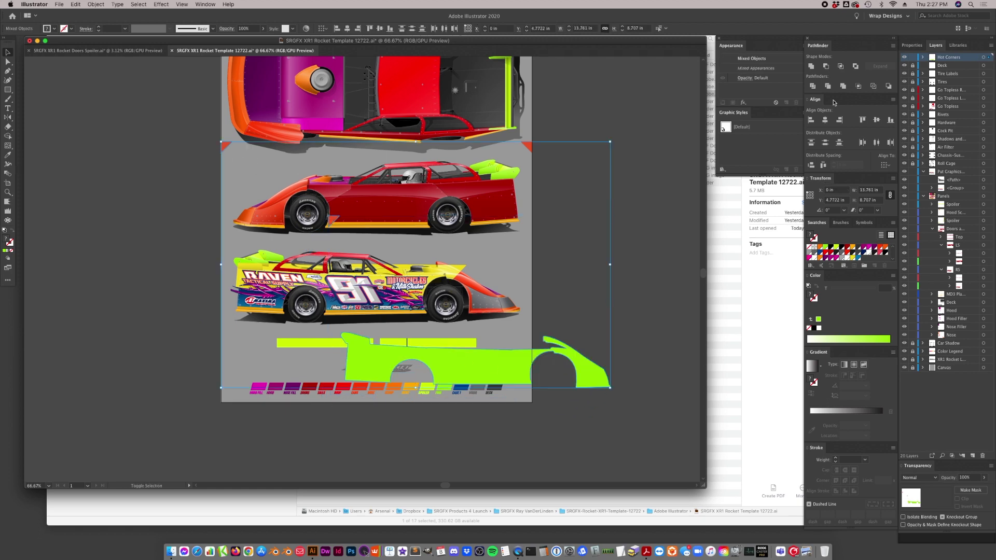
pyautogui.click(811, 120)
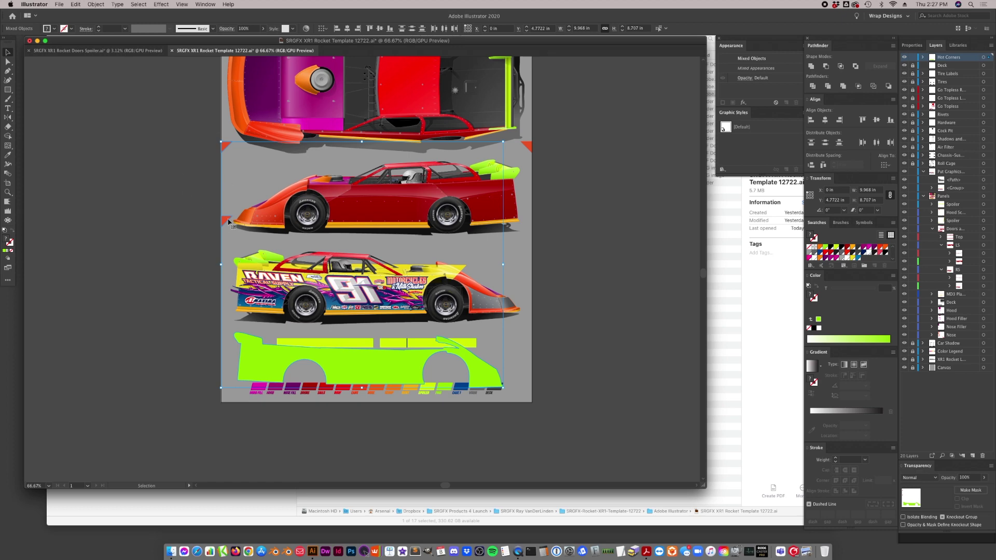
pyautogui.click(862, 119)
pyautogui.click(538, 279)
# - Isolate the green car group, remove its duplicate hot corner triangle, and exit isolation
pyautogui.click(342, 300)
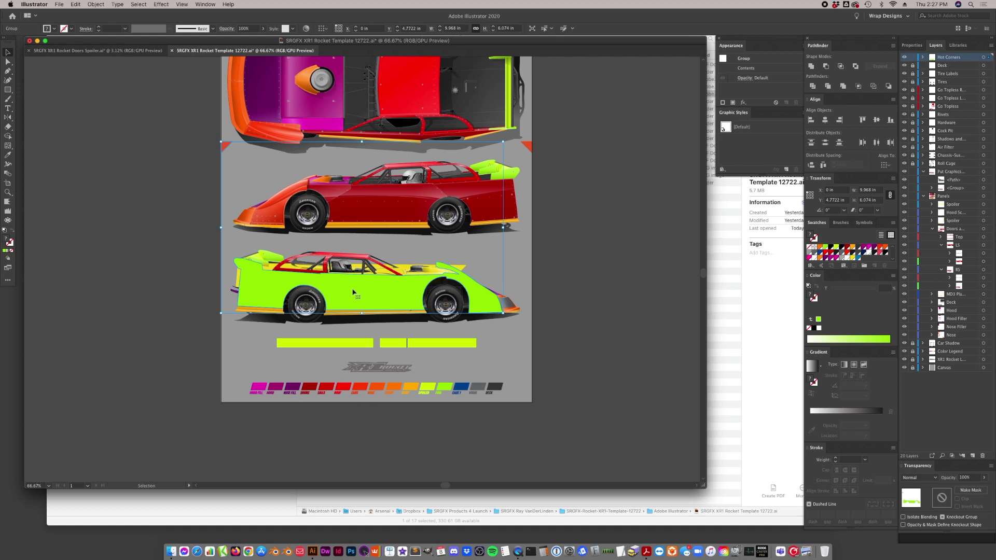
pyautogui.doubleClick(381, 301)
pyautogui.click(380, 310)
pyautogui.click(226, 150)
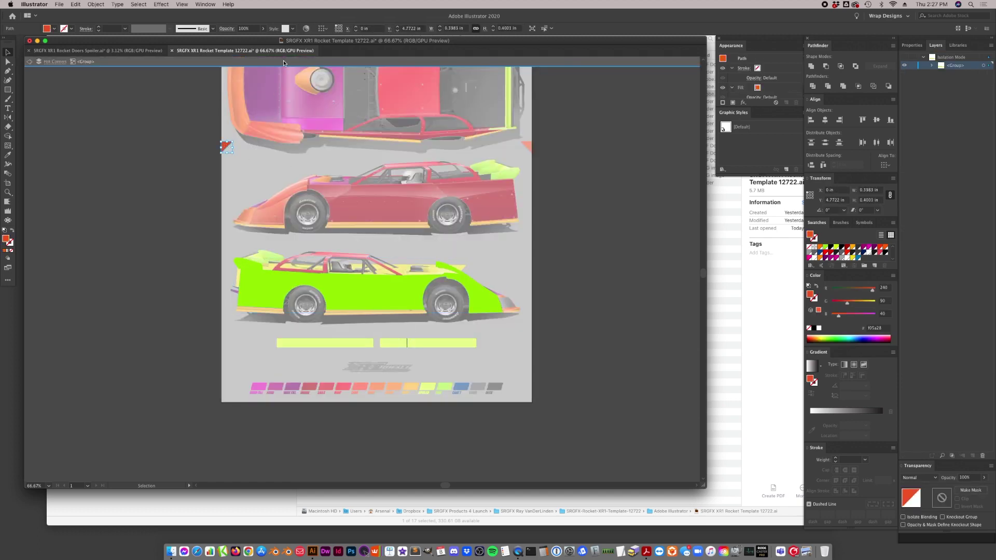
pyautogui.doubleClick(226, 149)
pyautogui.press('a')
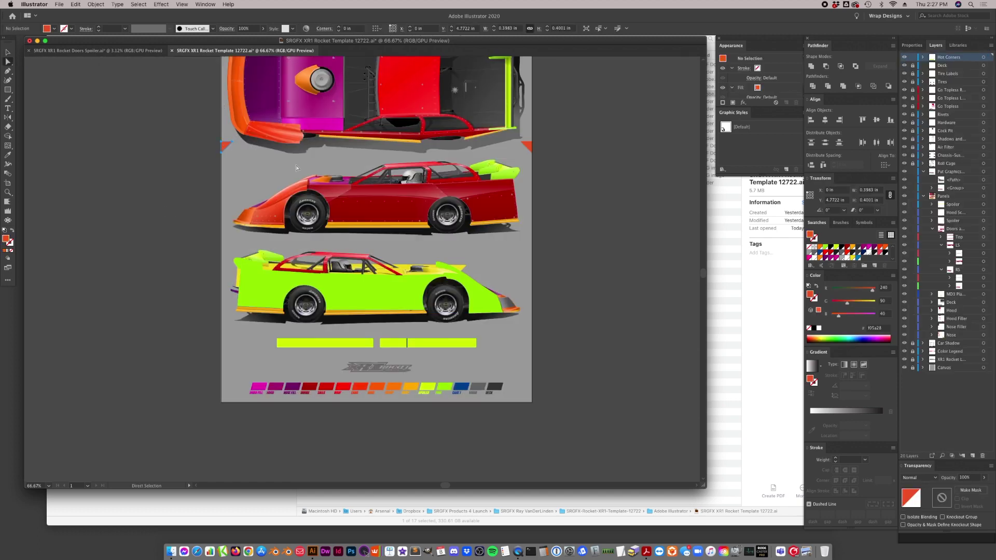
# - Move the green car group from the Hot Corners layer into the Put Graphics layer
pyautogui.keyDown('alt'); pyautogui.click(357, 304); pyautogui.keyUp('alt')
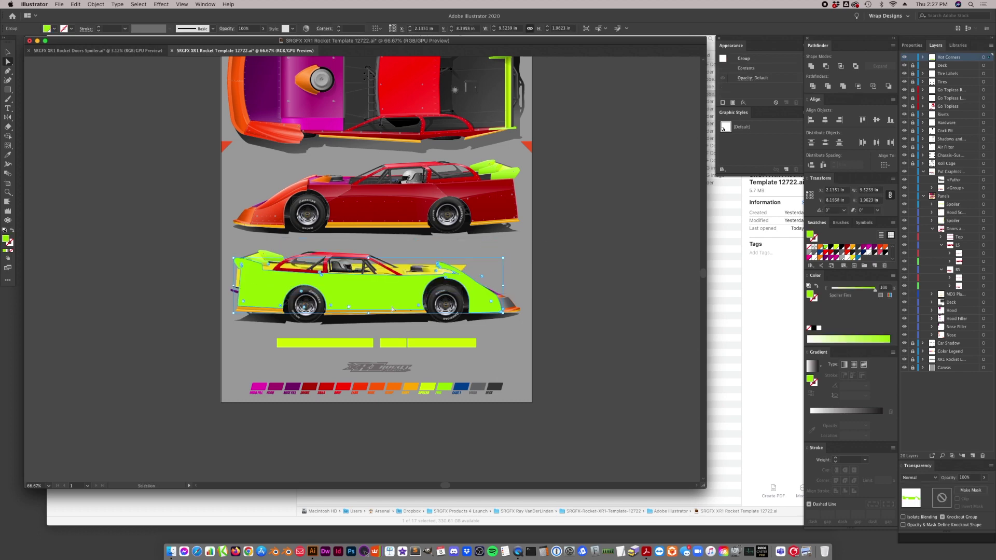
pyautogui.click(8, 51)
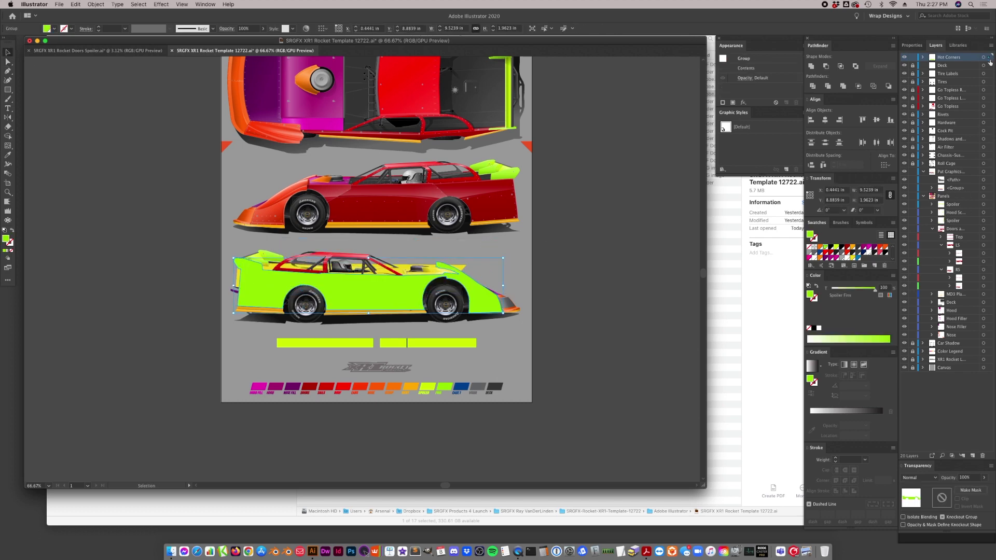
pyautogui.press('super+shift+v')
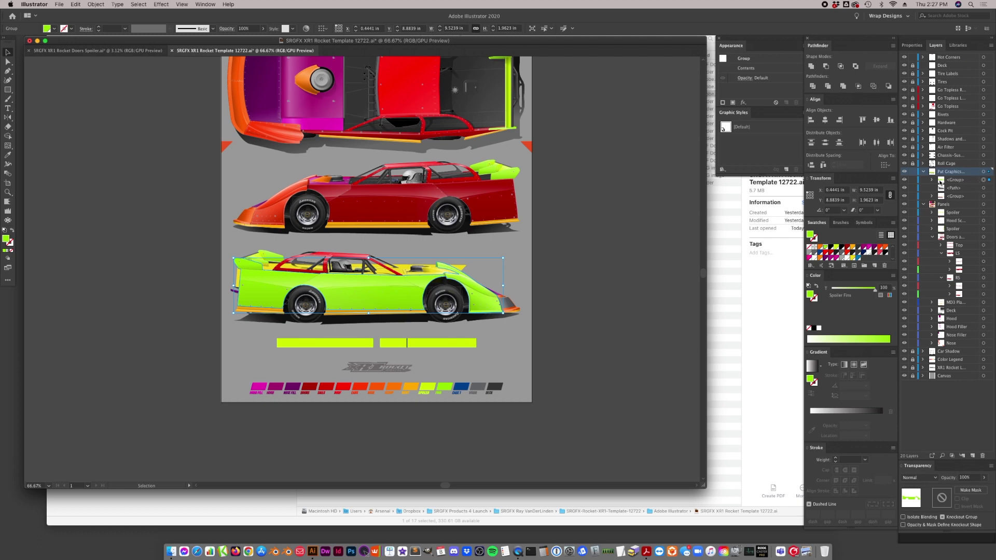
# - Try moving the green car shape, undo the move, and ungroup the shape
pyautogui.click(933, 180)
pyautogui.click(562, 306)
pyautogui.moveTo(364, 300); pyautogui.dragTo(201, 261)
pyautogui.press('super+z')
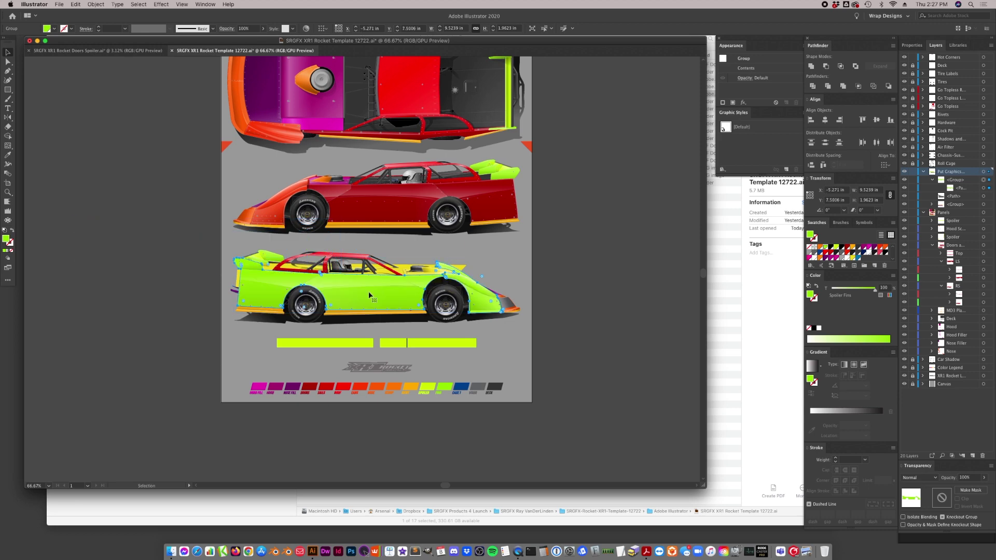
pyautogui.rightClick(338, 303)
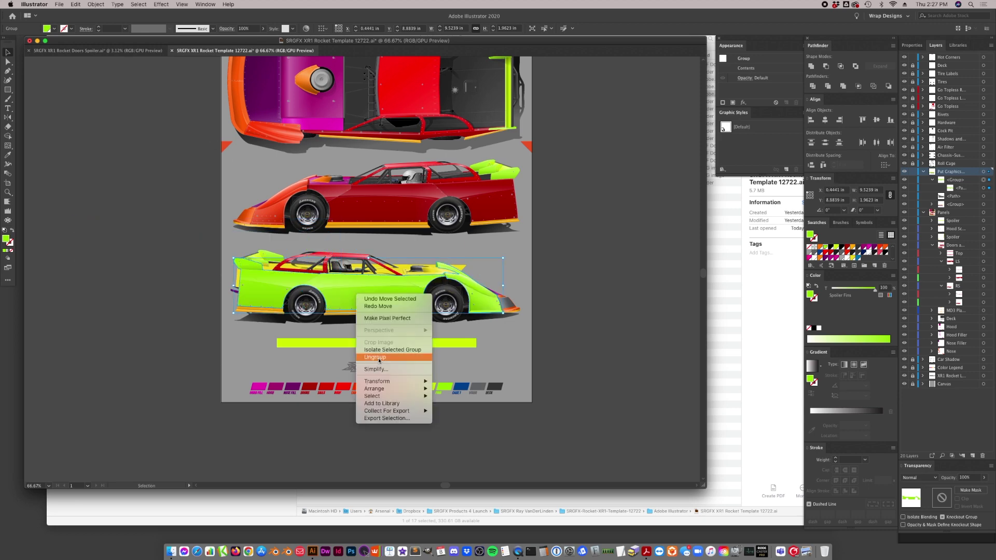
pyautogui.click(373, 360)
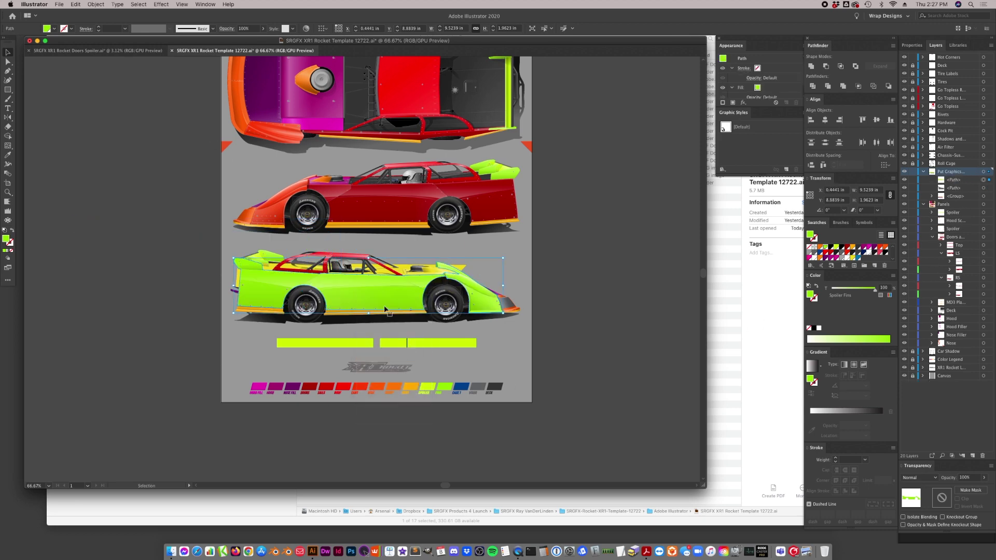
# - Reorder the Put Graphics layer so the green car path sits directly above the graphics group
pyautogui.click(227, 149)
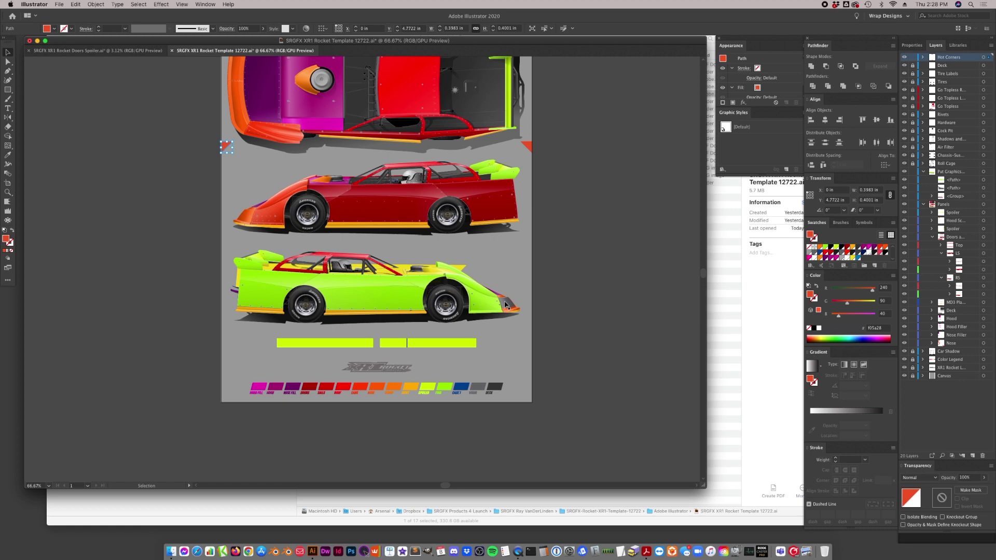
pyautogui.click(487, 310)
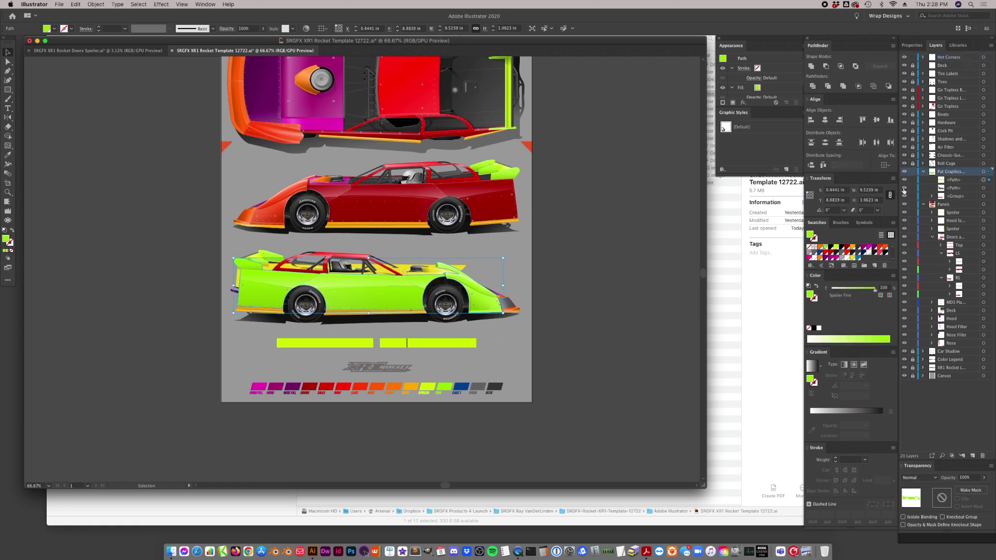
pyautogui.click(953, 189)
pyautogui.moveTo(953, 188); pyautogui.dragTo(952, 177)
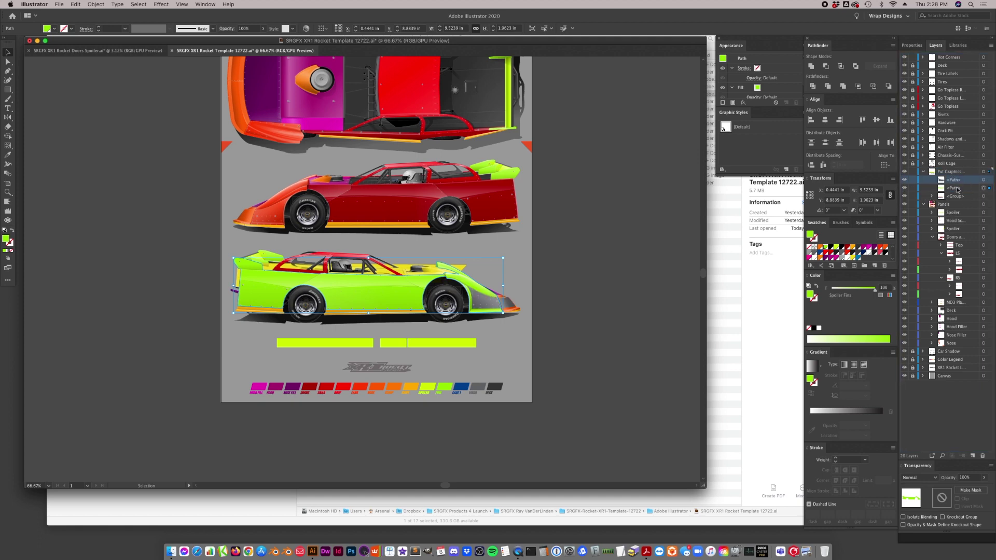
# - Make a clipping mask from the green car shape over the Raven graphics group
pyautogui.keyDown('shift'); pyautogui.click(988, 197); pyautogui.keyUp('shift')
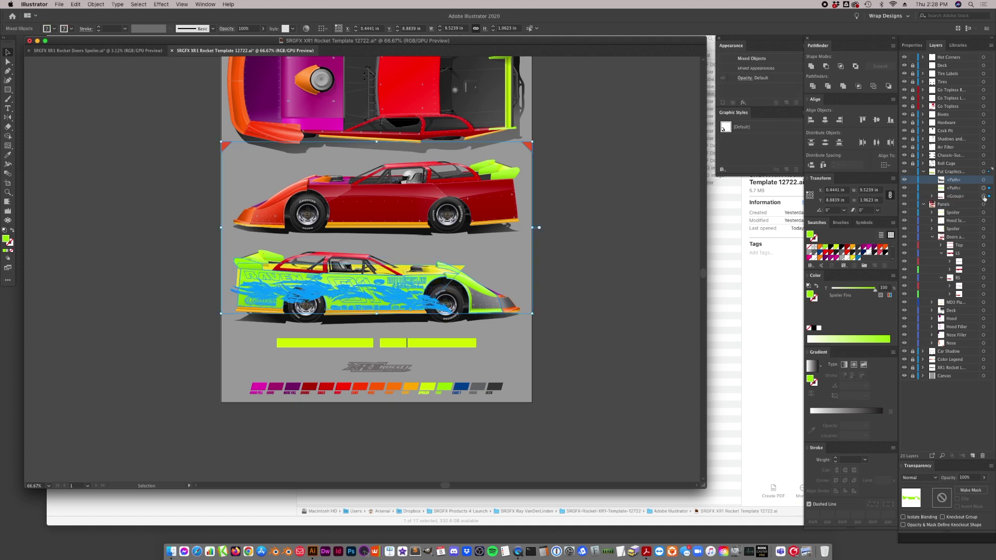
pyautogui.rightClick(389, 294)
pyautogui.click(431, 362)
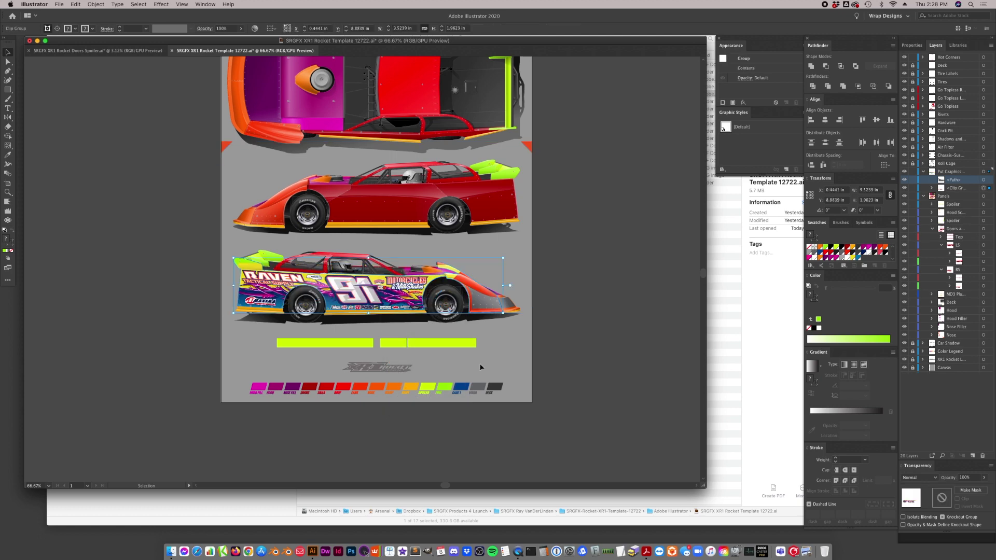
pyautogui.click(431, 367)
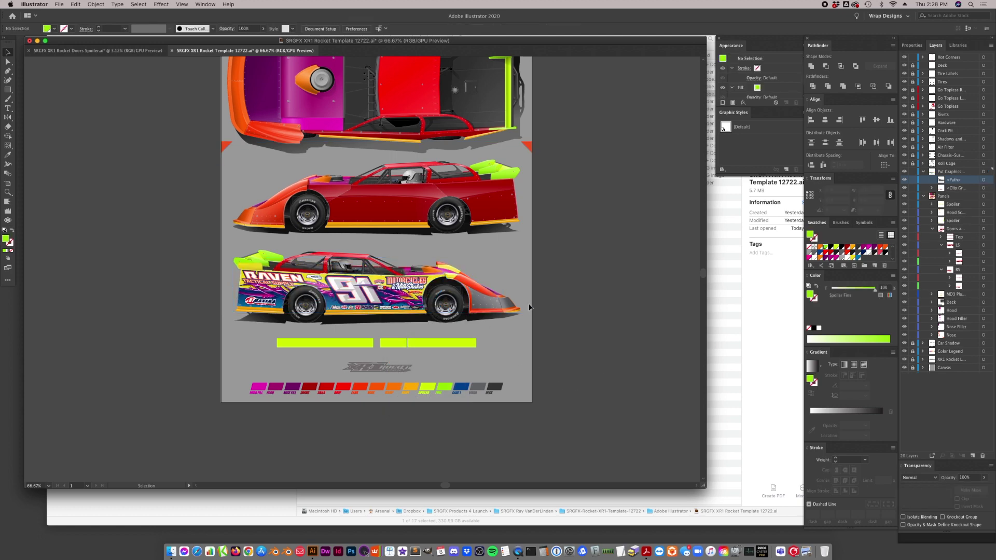
# - Pull the upper front anchor point of the clipped yellow background shape upward, beyond the top of the car body
pyautogui.click(8, 192)
pyautogui.click(382, 305)
pyautogui.moveTo(375, 254); pyautogui.dragTo(379, 254)
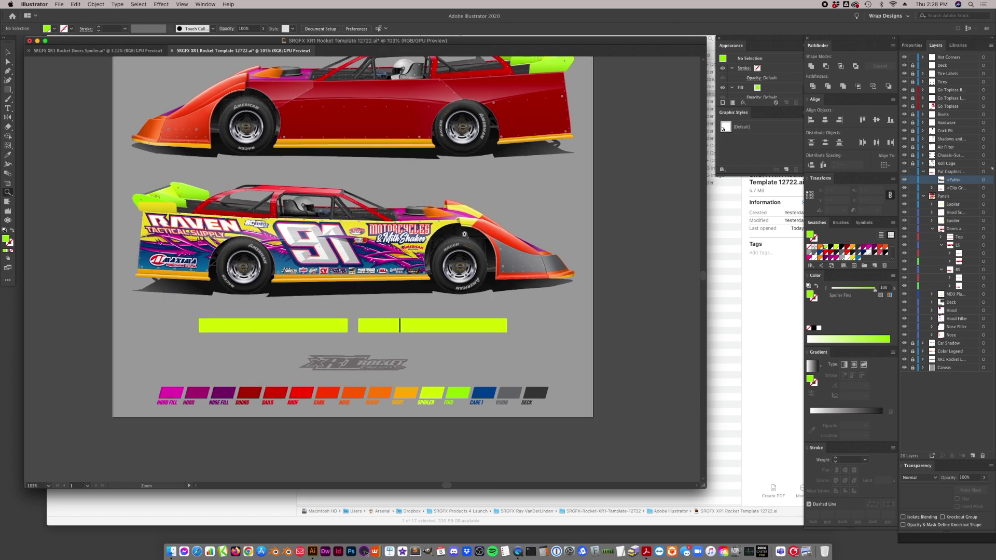
pyautogui.press('a')
pyautogui.click(463, 211)
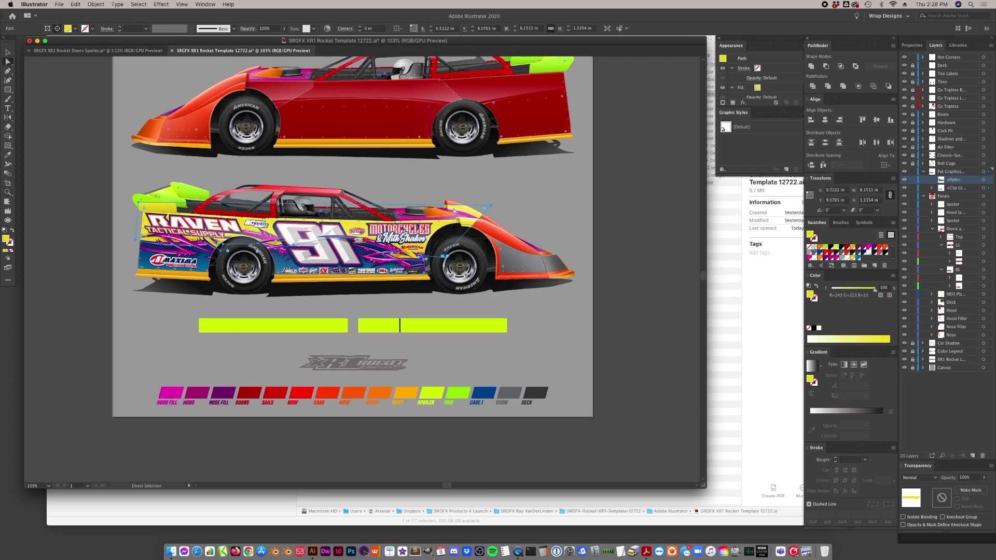
pyautogui.moveTo(492, 208); pyautogui.dragTo(494, 171)
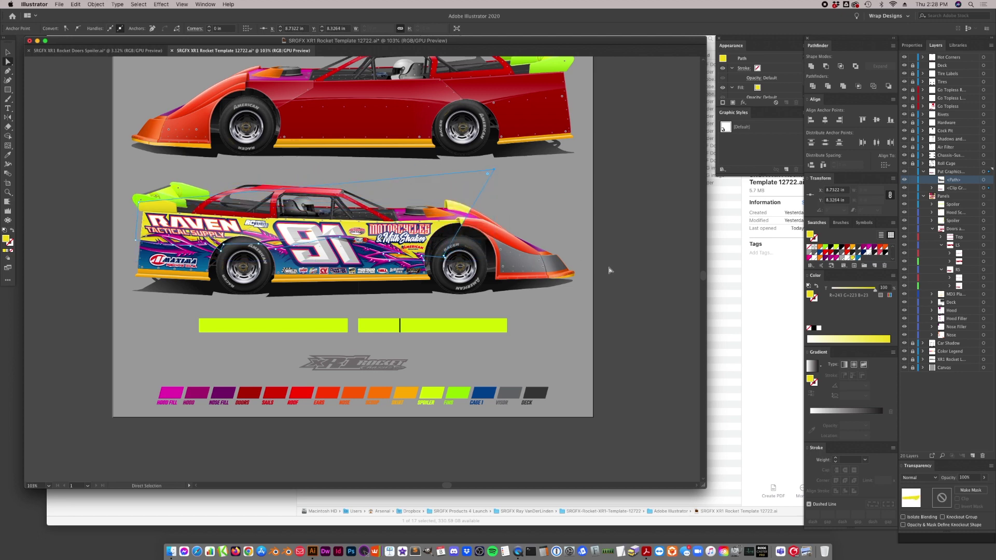
pyautogui.click(618, 278)
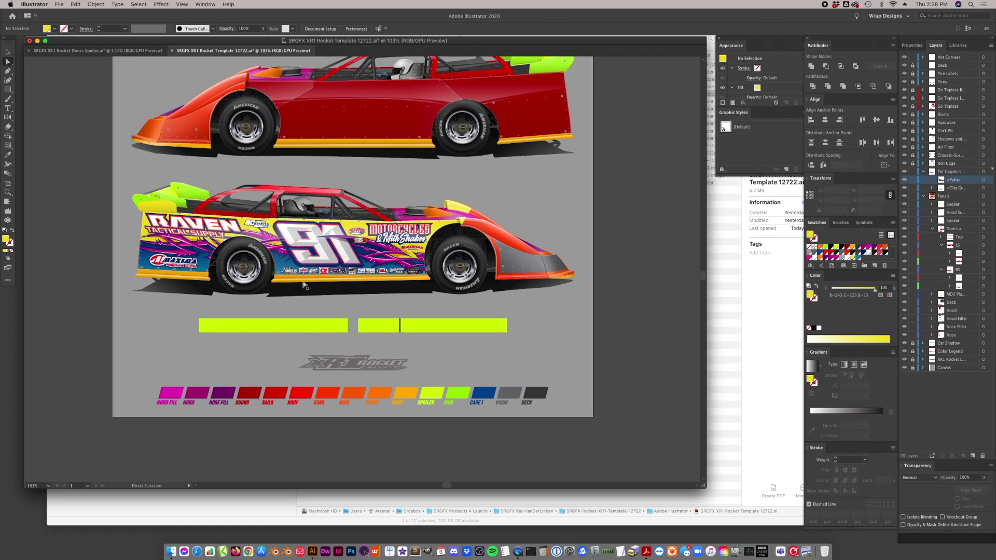
pyautogui.click(511, 281)
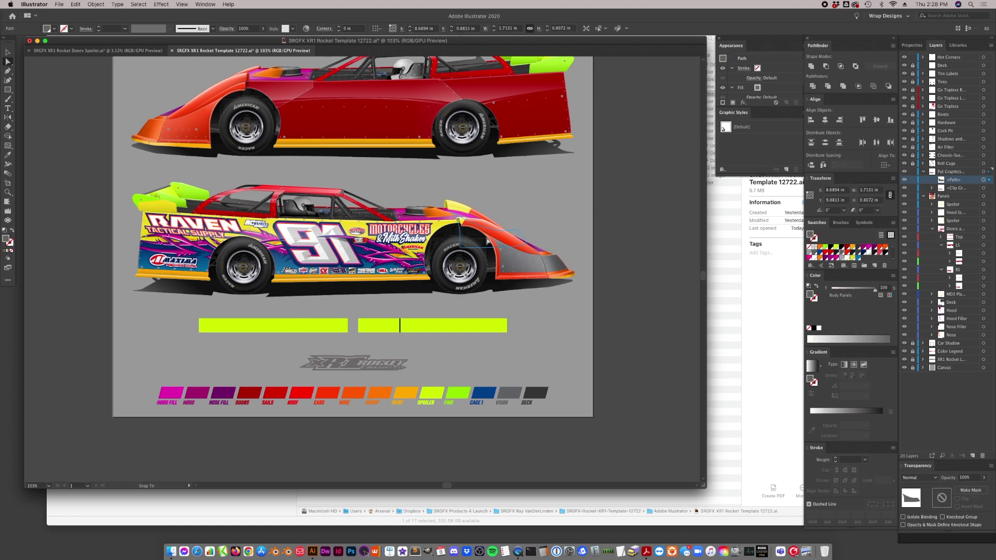
pyautogui.click(604, 305)
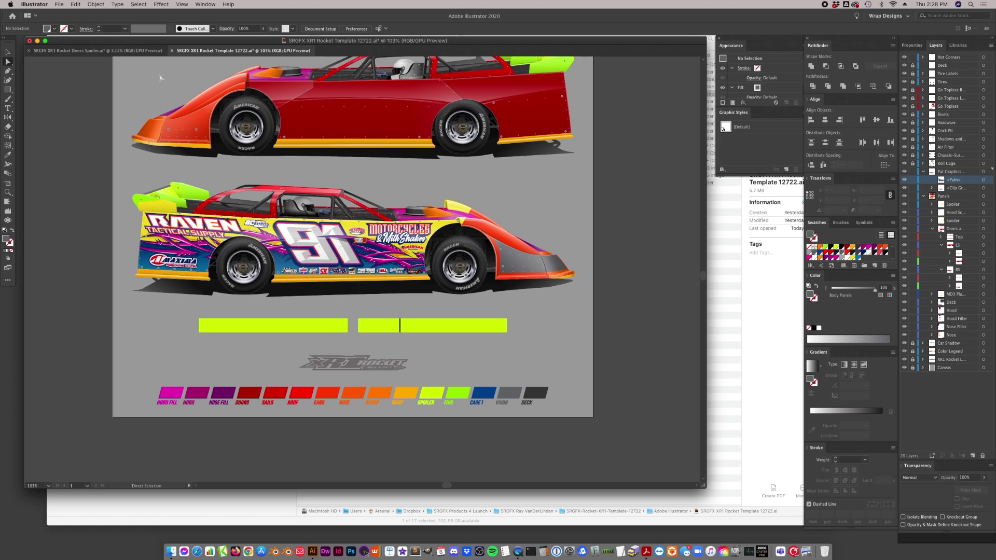
# - Switch to the Doors Spoiler file and examine the front end of the Raven graphics
pyautogui.click(98, 50)
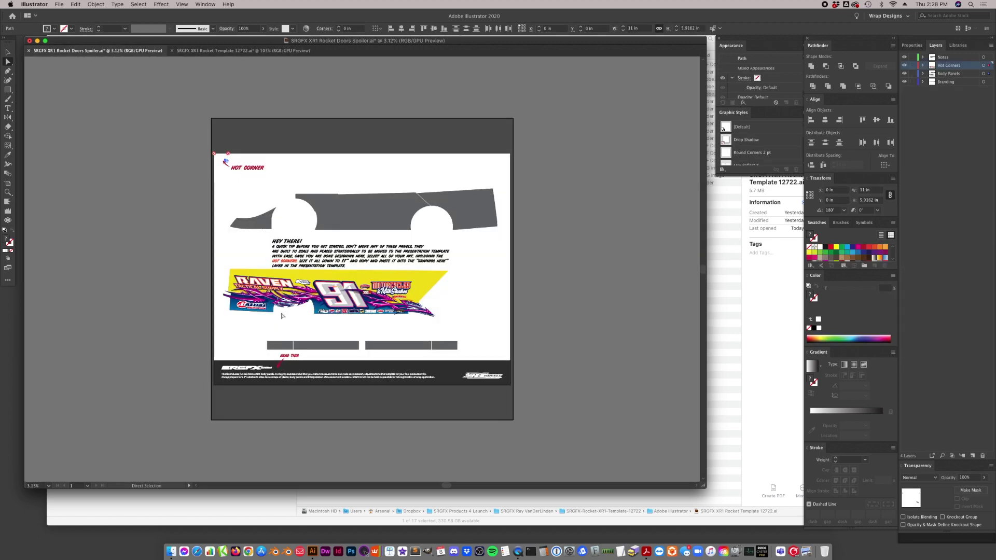
pyautogui.click(8, 192)
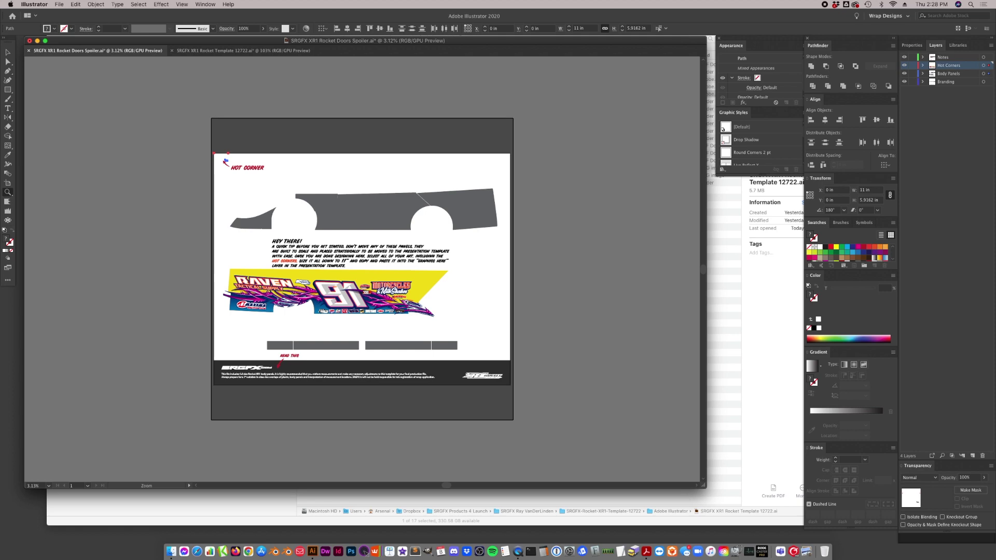
pyautogui.click(426, 356)
pyautogui.click(422, 327)
pyautogui.click(472, 220)
pyautogui.click(285, 149)
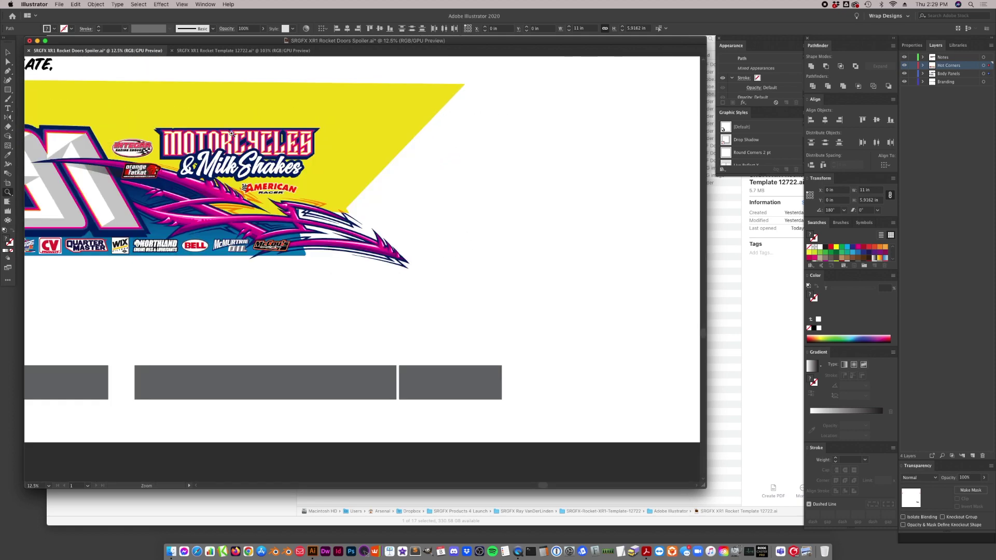
# - Select the Raven graphics group and inspect the hot corner at the start of the artboard up close
pyautogui.click(7, 53)
pyautogui.click(338, 247)
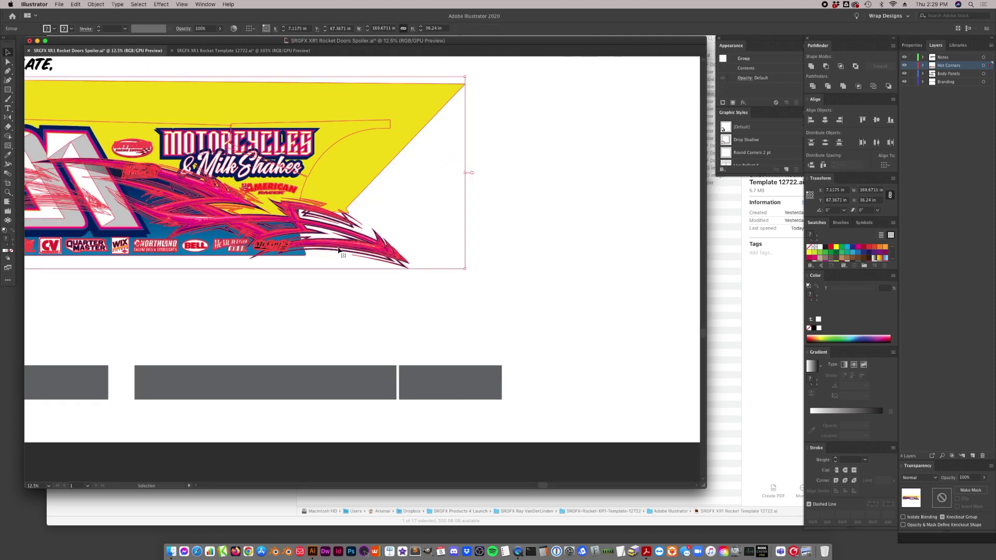
pyautogui.press('super+minus')
pyautogui.press('super+minus')
pyautogui.press('super+minus')
pyautogui.press('super+minus')
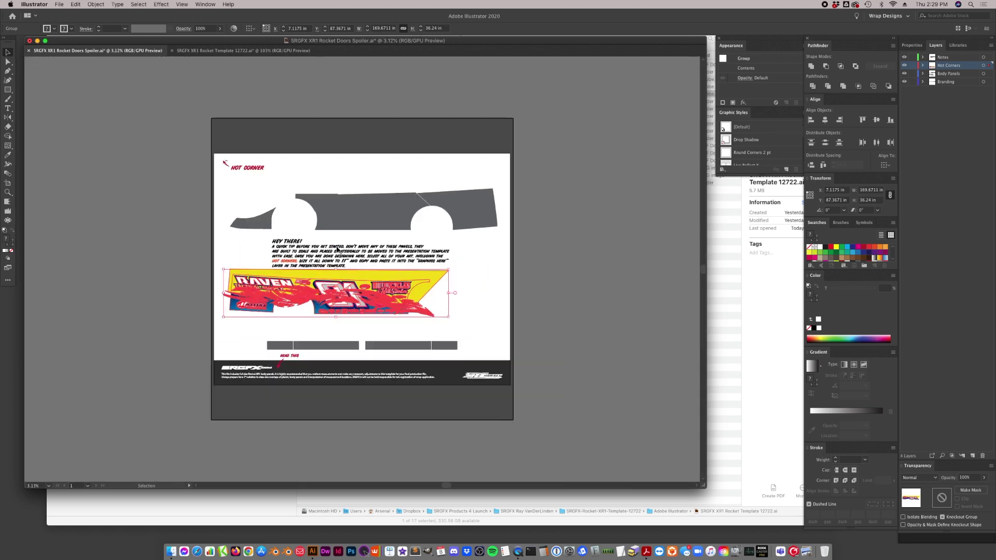
pyautogui.click(7, 192)
pyautogui.click(238, 164)
pyautogui.click(51, 121)
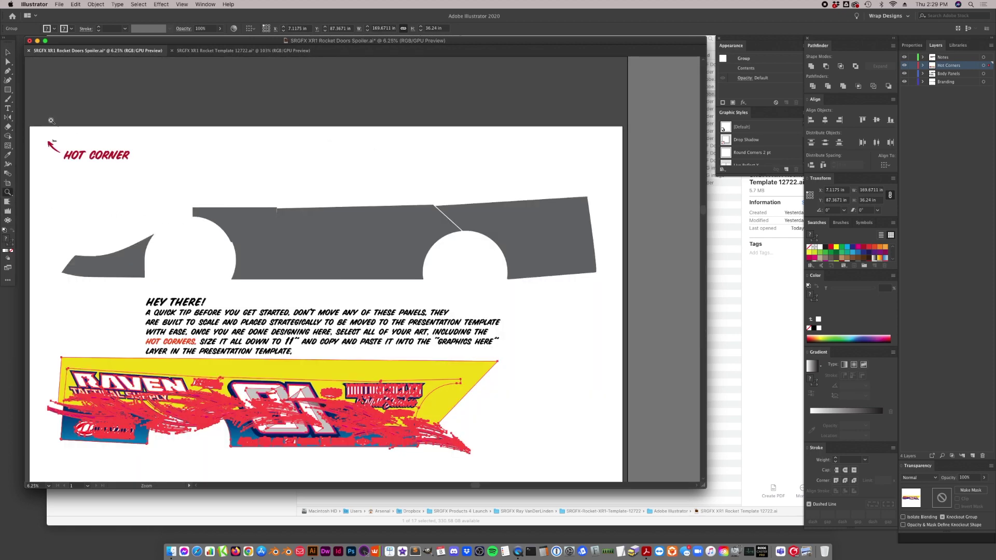
pyautogui.click(92, 153)
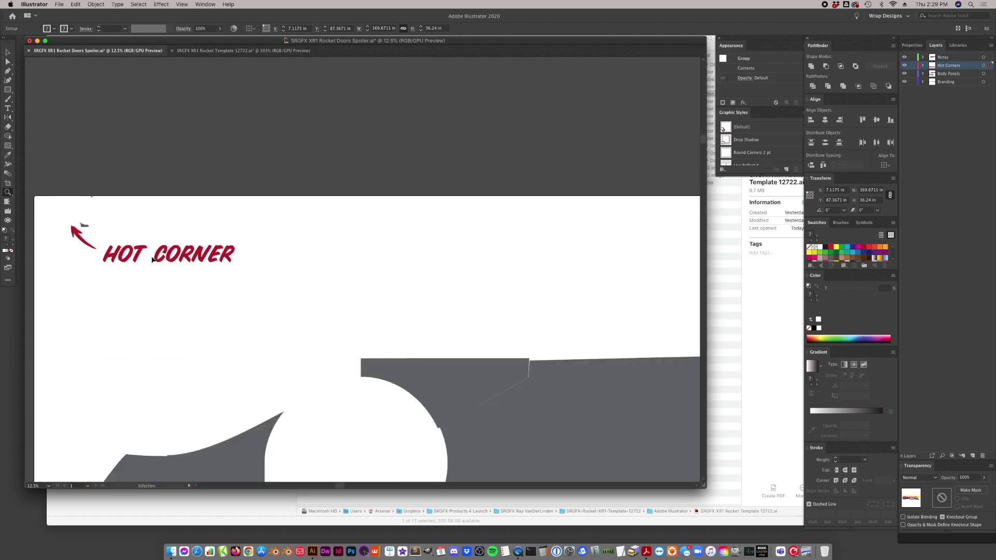
# - Scale the yellow number 91 door graphics together with both hot corners to 11 in wide, and move them beside the HOT CORNER note
pyautogui.press('super+minus')
pyautogui.press('super+minus')
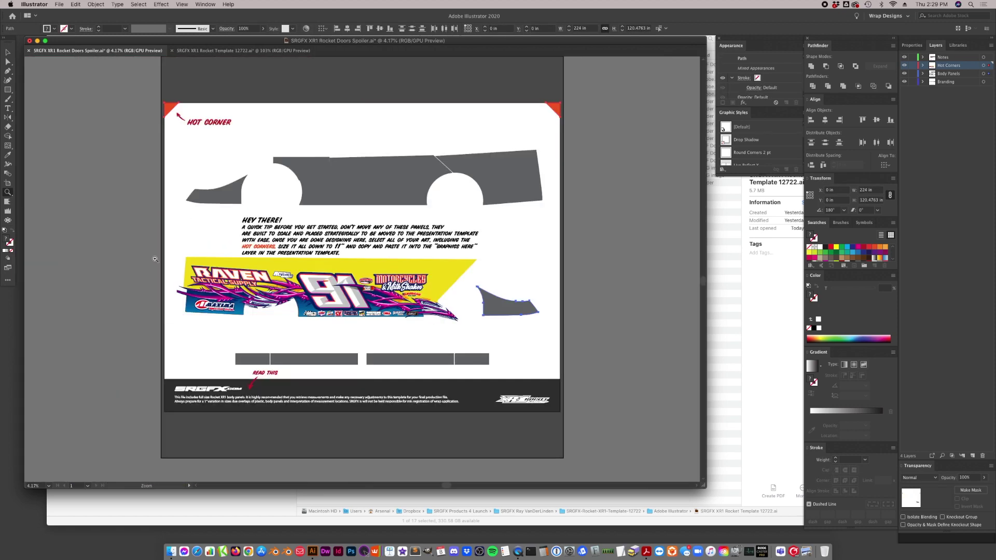
pyautogui.click(8, 52)
pyautogui.click(394, 306)
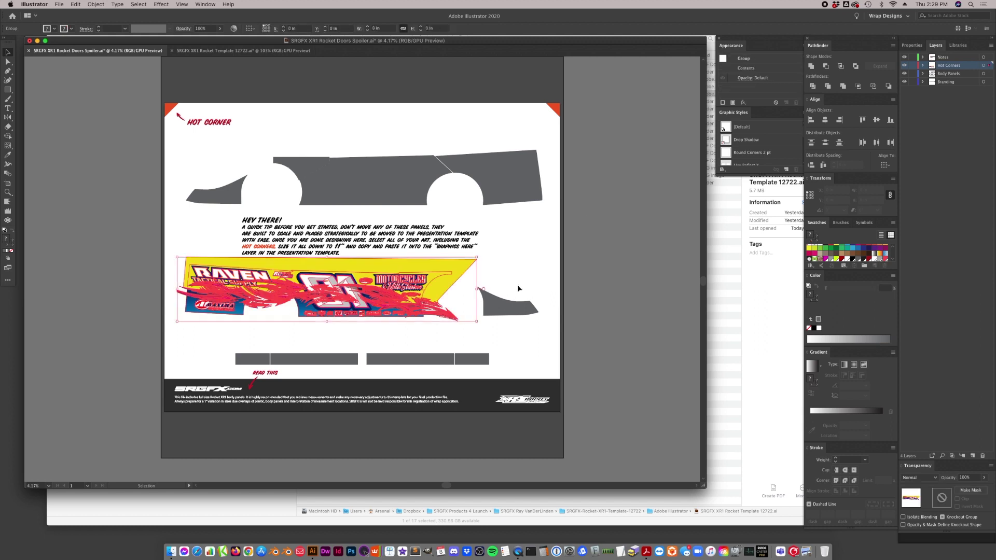
pyautogui.keyDown('shift'); pyautogui.click(169, 108); pyautogui.keyUp('shift')
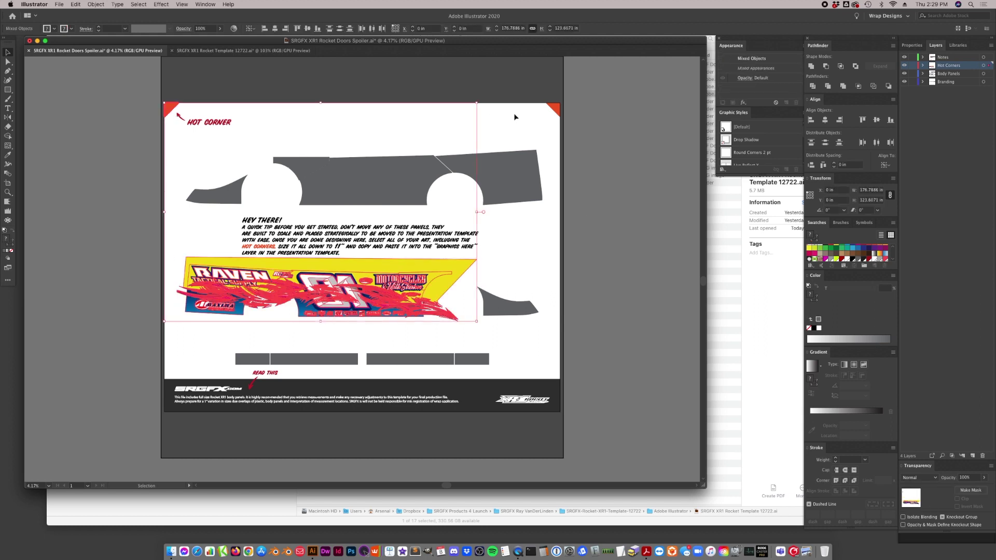
pyautogui.click(575, 123)
pyautogui.click(555, 108)
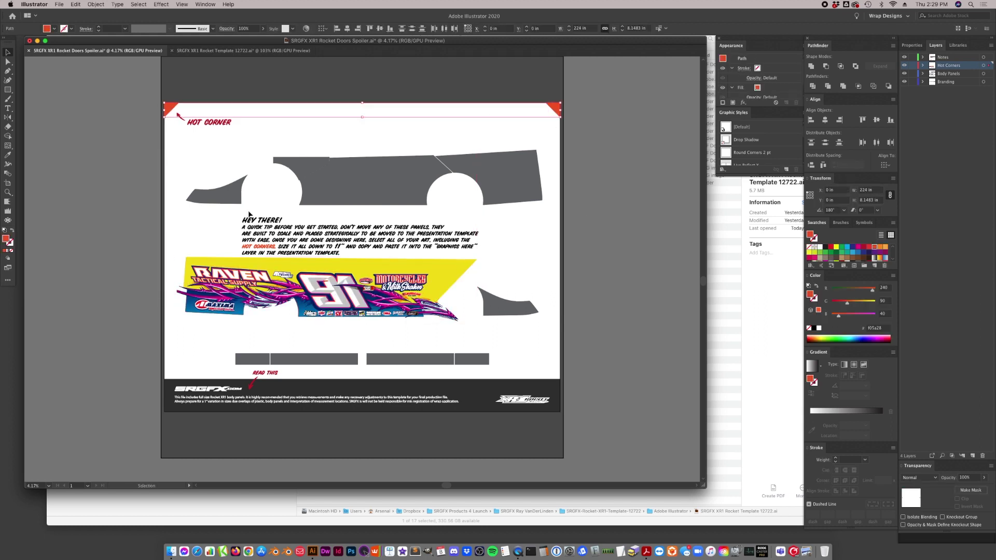
pyautogui.keyDown('shift'); pyautogui.click(326, 292); pyautogui.keyUp('shift')
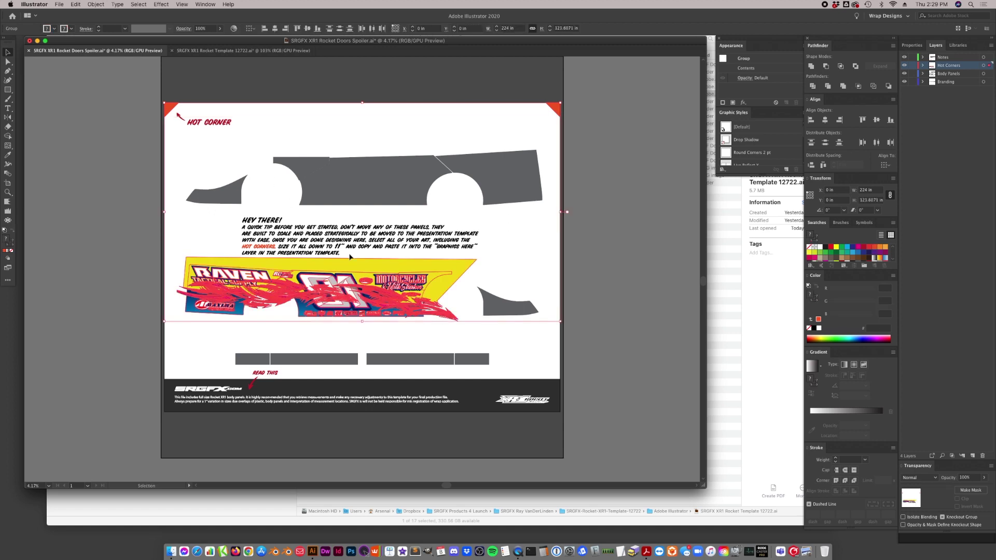
pyautogui.click(872, 190)
pyautogui.write('11')
pyautogui.press('Return')
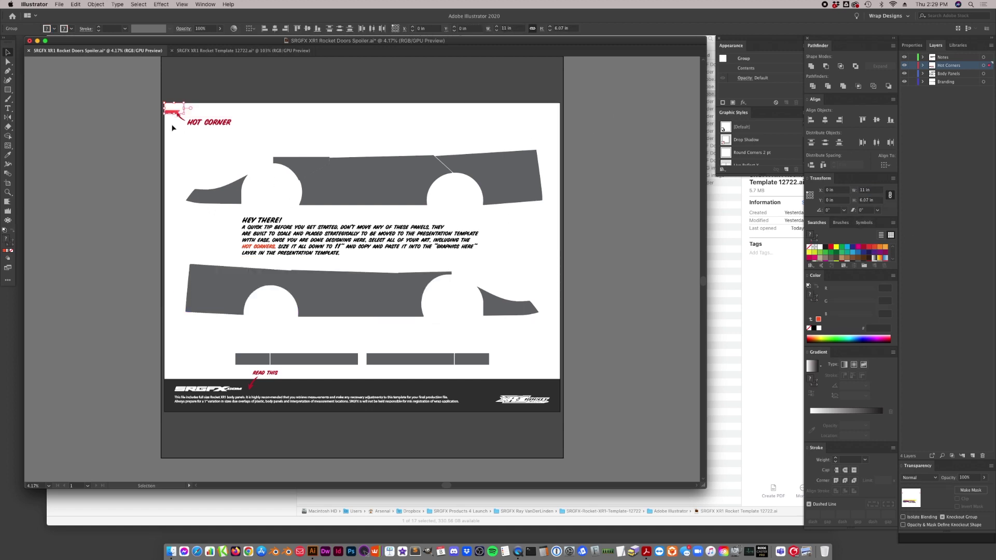
pyautogui.moveTo(171, 115); pyautogui.dragTo(261, 131)
pyautogui.click(34, 172)
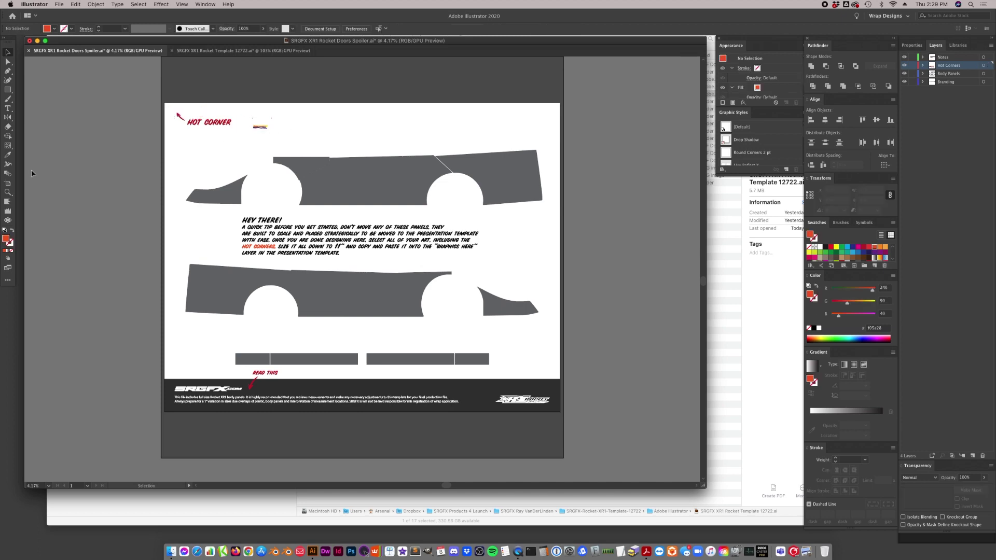
# - Isolate the nested group that holds the purple streaks inside the scaled-down door graphics
pyautogui.click(13, 196)
pyautogui.moveTo(207, 149); pyautogui.dragTo(334, 290)
pyautogui.press('v')
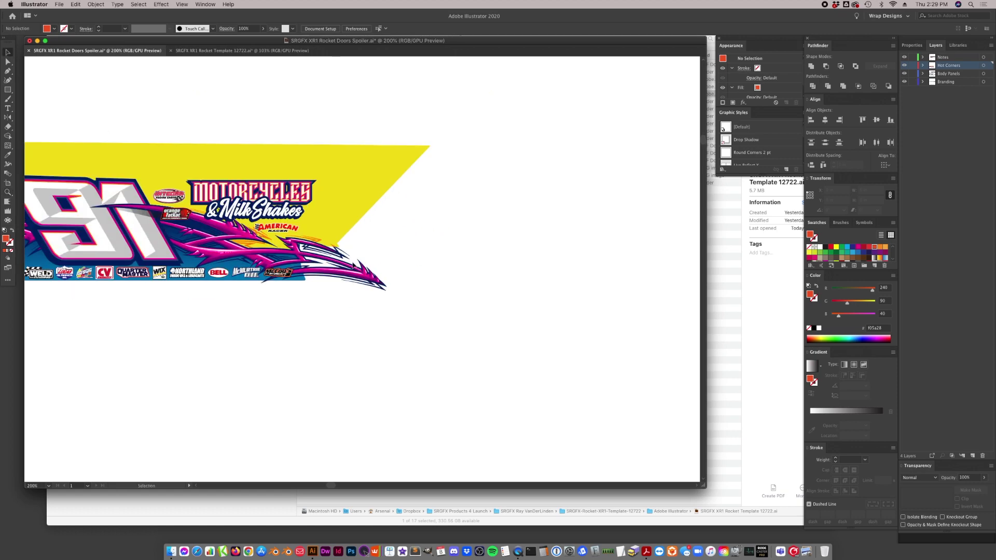
pyautogui.click(330, 280)
pyautogui.doubleClick(329, 278)
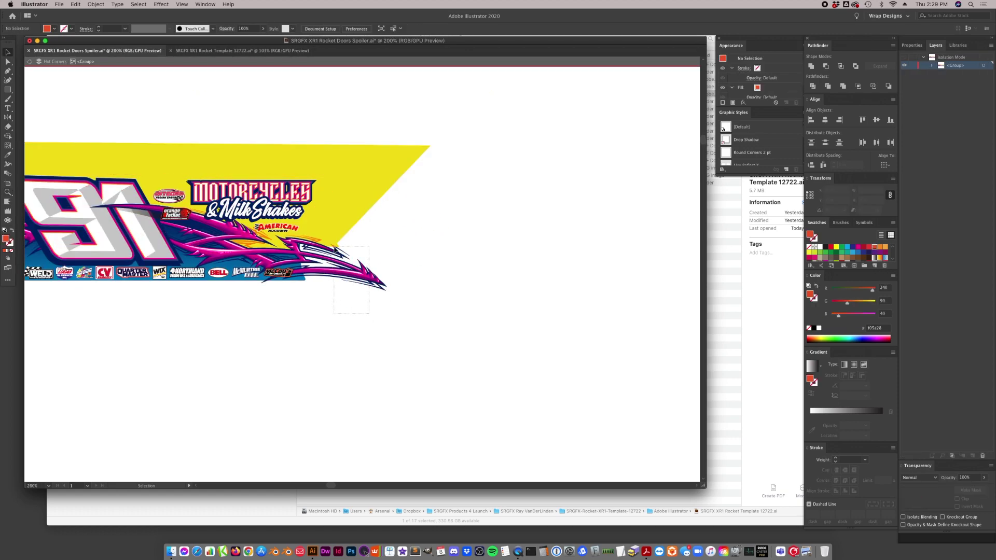
pyautogui.moveTo(335, 249); pyautogui.dragTo(334, 248)
pyautogui.hotkey('shift', 'e')
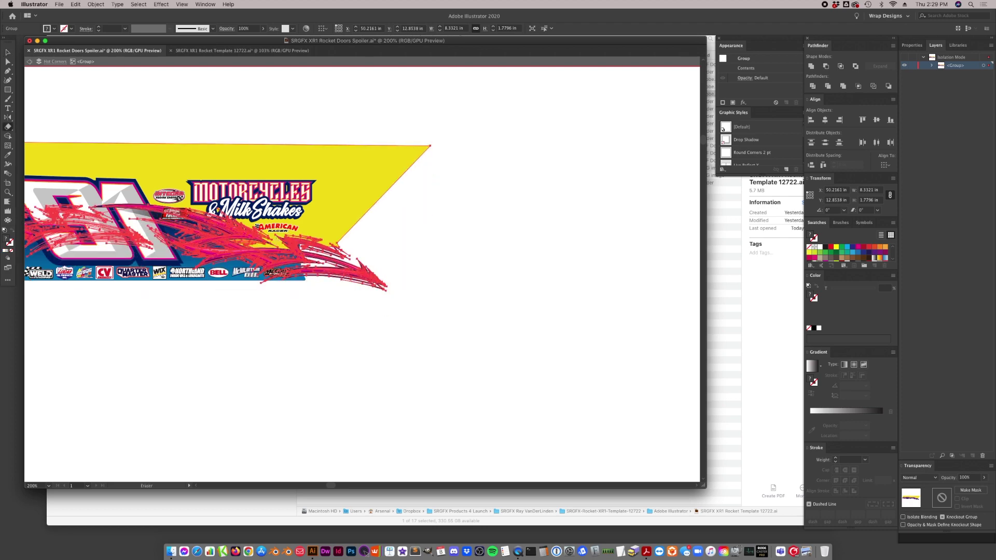
pyautogui.click(8, 52)
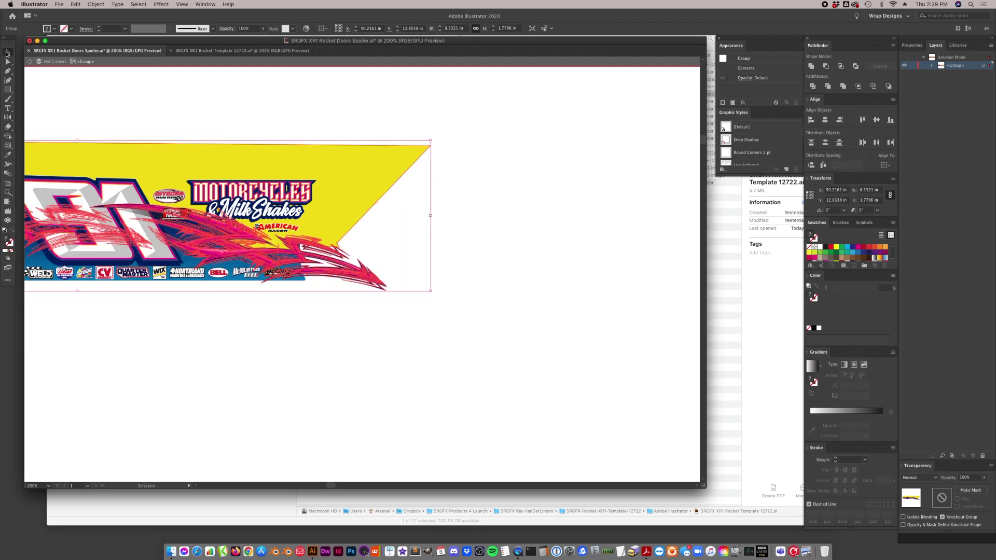
pyautogui.doubleClick(319, 261)
# - Move the yellow background shape up and away from the ends of the purple streaks
pyautogui.press('a')
pyautogui.click(340, 238)
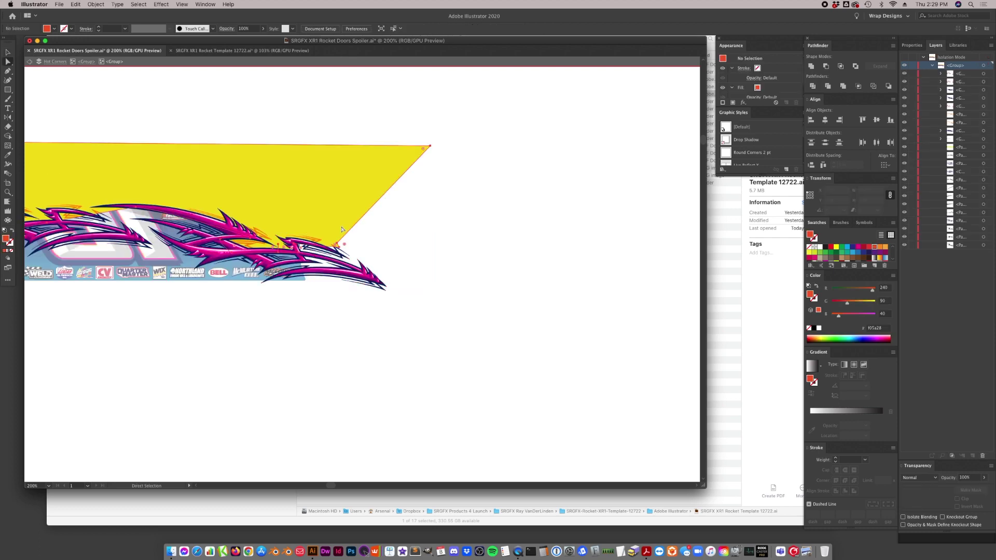
pyautogui.press('super+z')
pyautogui.press('v')
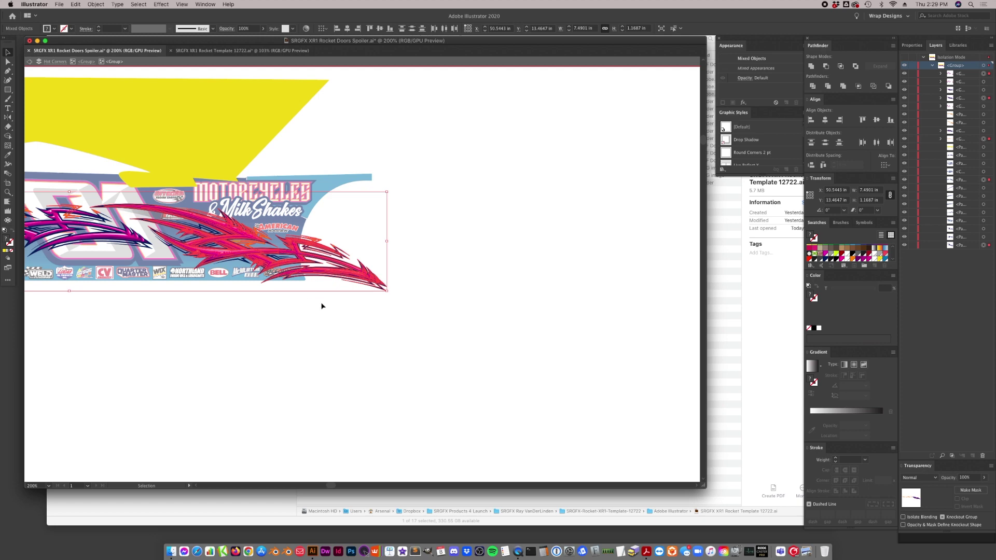
# - Delete the streak sections directly behind the pointed tips at the front end of the door graphics
pyautogui.moveTo(322, 304); pyautogui.dragTo(296, 251)
pyautogui.rightClick(296, 250)
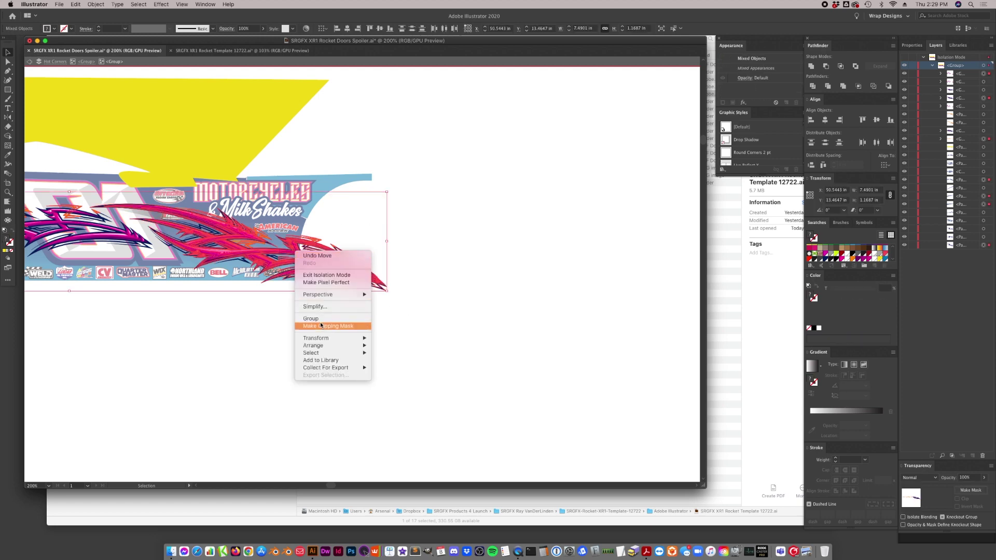
pyautogui.click(261, 331)
pyautogui.press('a')
pyautogui.moveTo(261, 304); pyautogui.dragTo(244, 199)
pyautogui.press('Delete')
pyautogui.press('Delete')
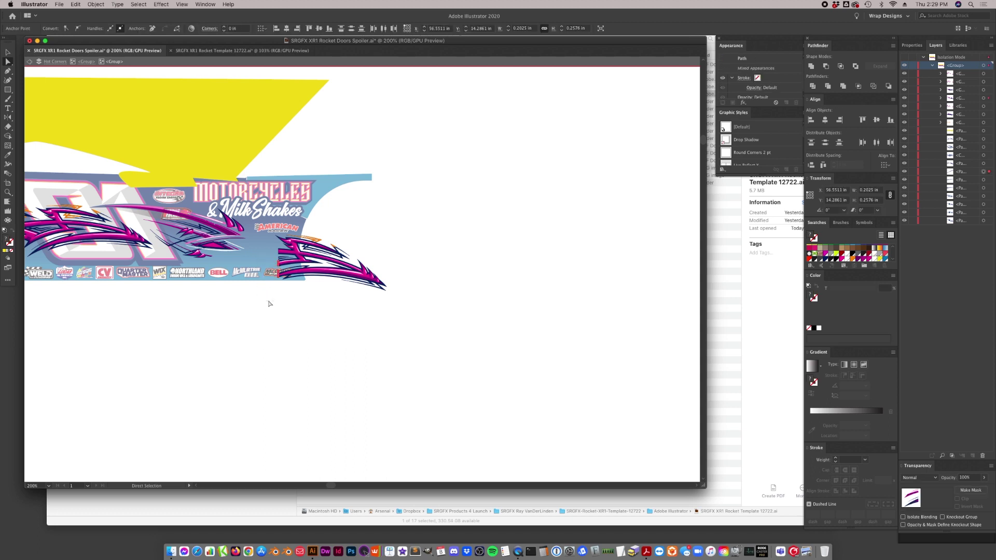
# - Delete the leftover orange accent along the upper edge of the detached streak tips
pyautogui.press('v')
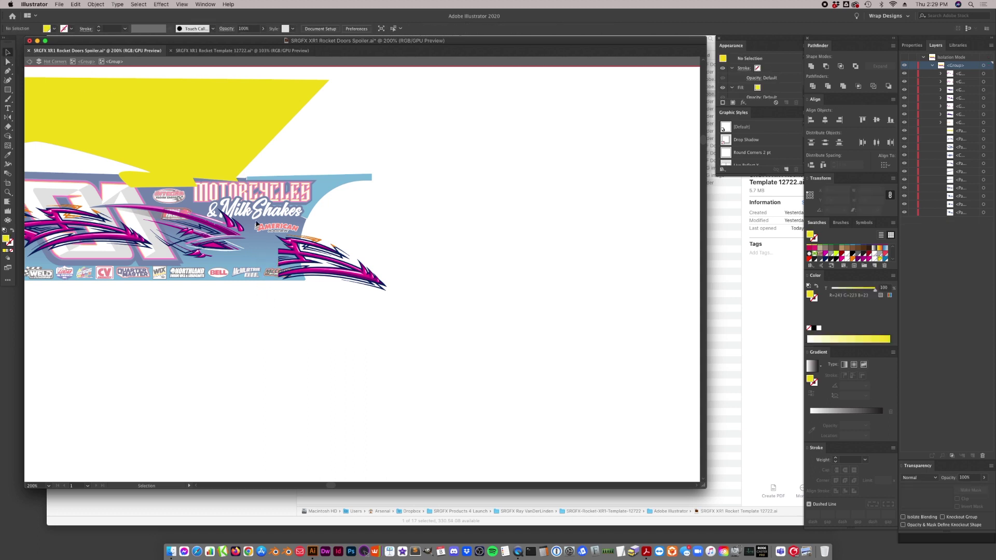
pyautogui.moveTo(297, 295); pyautogui.dragTo(410, 320)
pyautogui.click(410, 320)
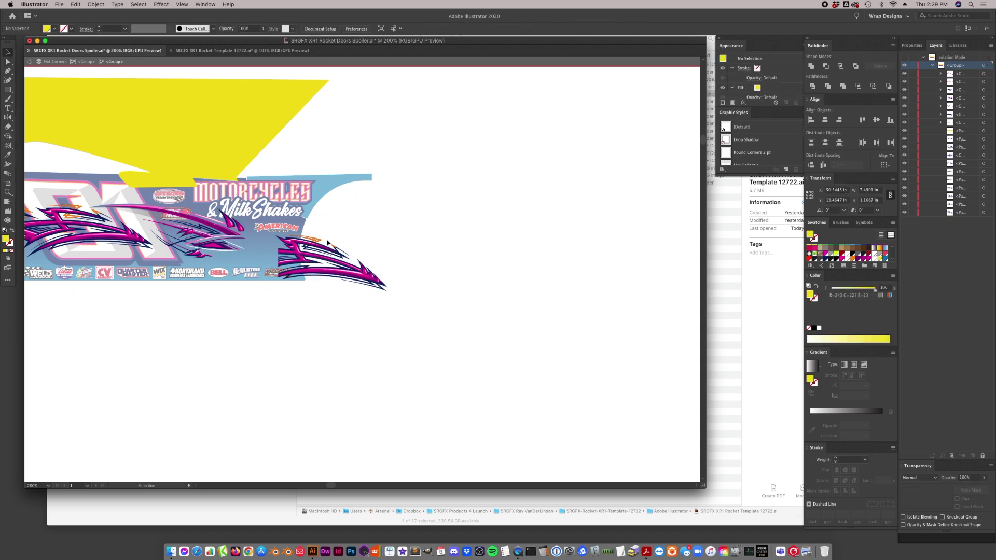
pyautogui.click(320, 242)
pyautogui.click(337, 242)
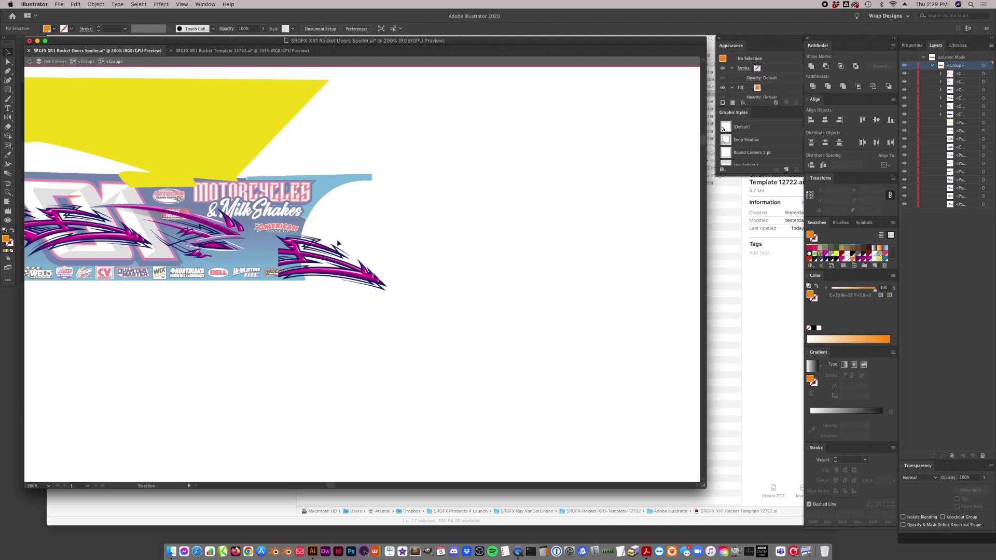
# - Copy the detached streak tips into the SRGFX XR1 Rocket Template document and place them over the lower car's front fender
pyautogui.moveTo(403, 303); pyautogui.dragTo(402, 303)
pyautogui.press('a')
pyautogui.moveTo(425, 189); pyautogui.dragTo(262, 323)
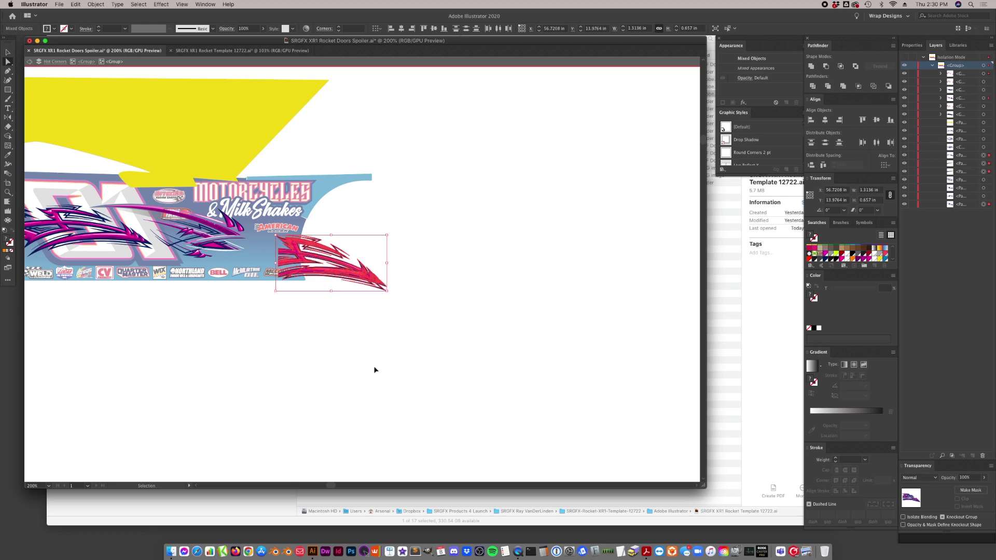
pyautogui.press('v')
pyautogui.click(215, 50)
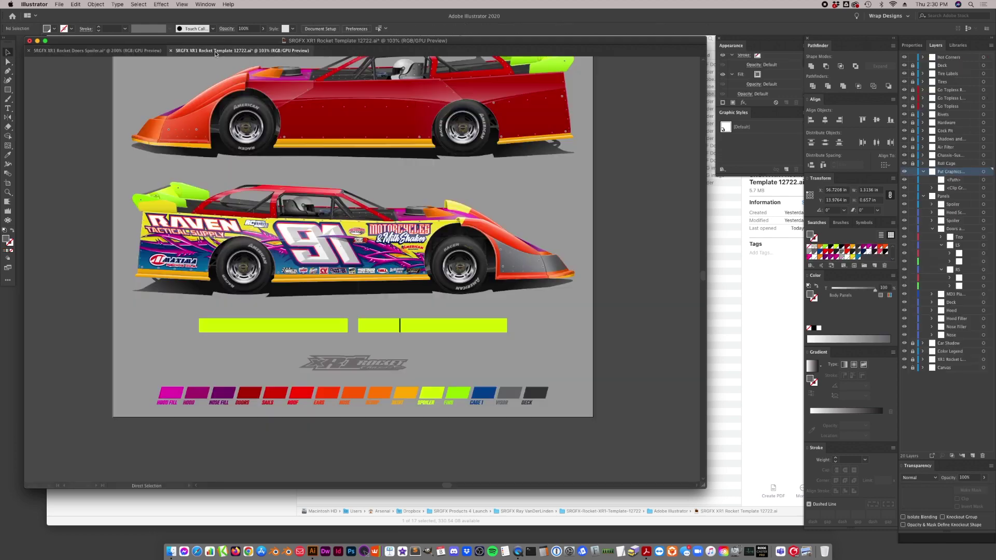
pyautogui.press('cmd+v')
pyautogui.moveTo(373, 270); pyautogui.dragTo(520, 269)
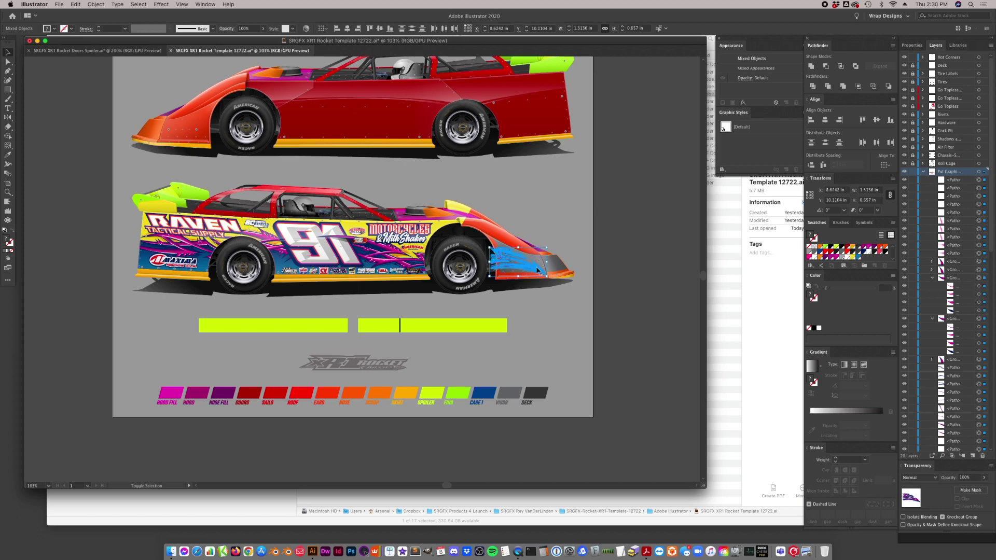
# - Scale the pasted streaks to about 1.11 in wide and position them on the fender behind the front wheel opening's edge
pyautogui.moveTo(547, 276); pyautogui.dragTo(515, 248)
pyautogui.moveTo(494, 261); pyautogui.dragTo(503, 264)
pyautogui.press('super+g')
pyautogui.press('super+z')
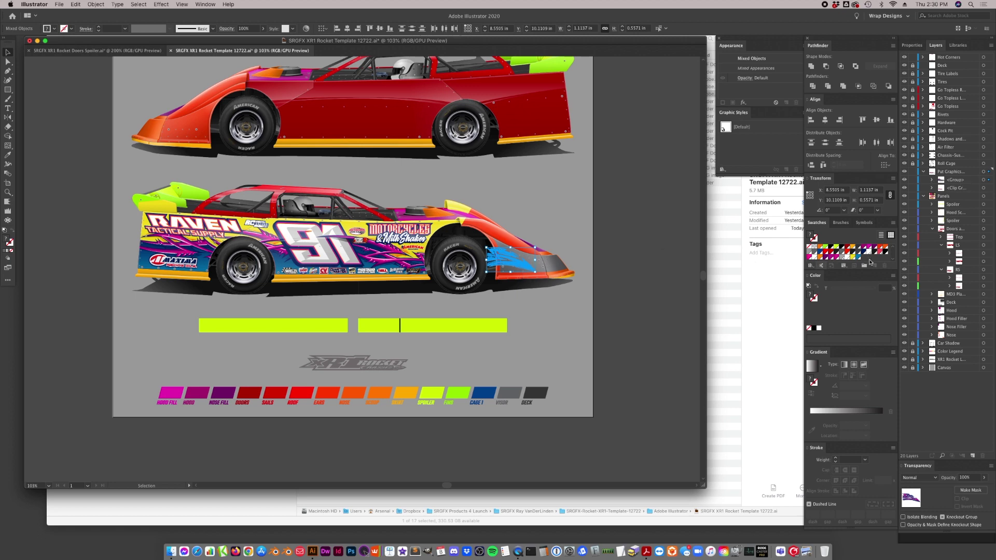
# - Try to ungroup the streaks and grey fender panel and combine them in a clipping mask
pyautogui.click(983, 179)
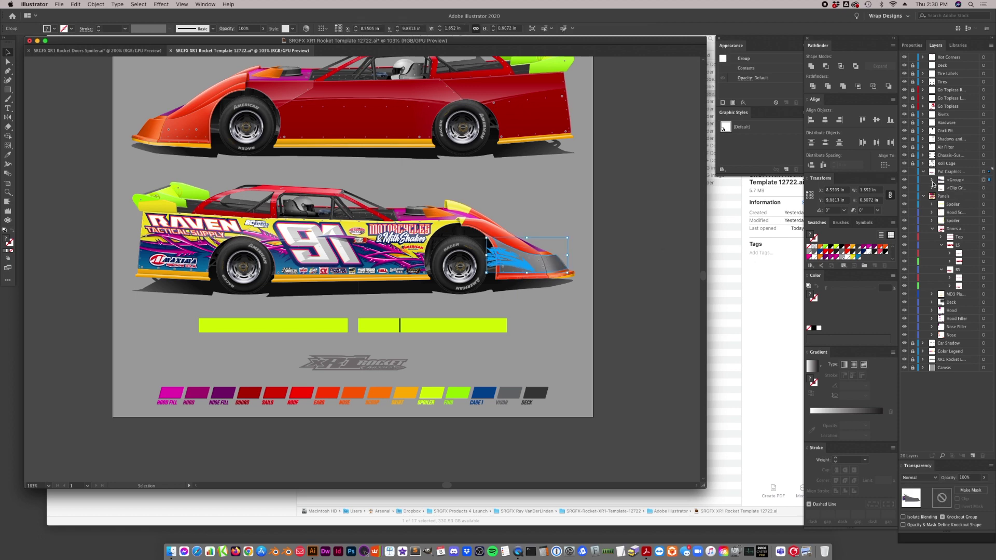
pyautogui.click(932, 181)
pyautogui.rightClick(564, 267)
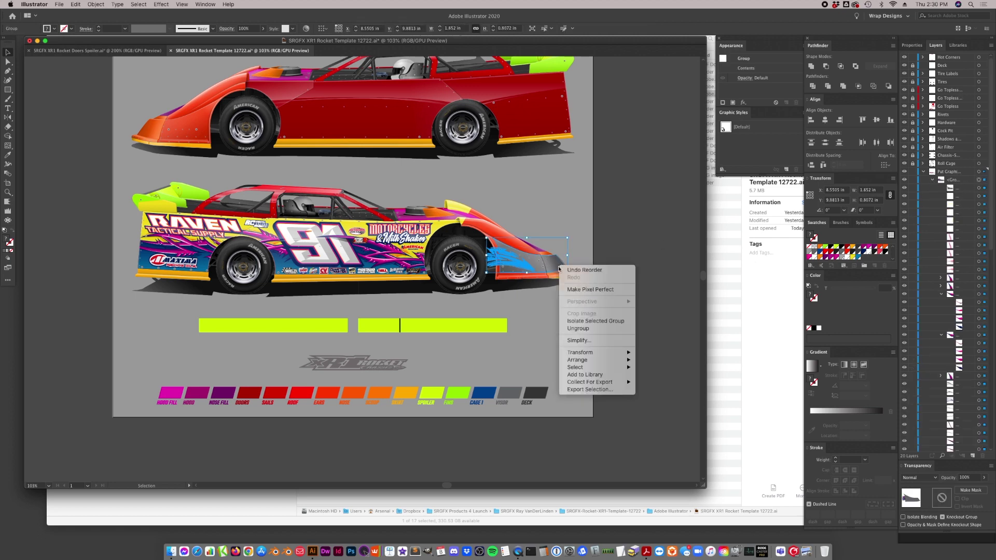
pyautogui.click(577, 329)
pyautogui.rightClick(528, 258)
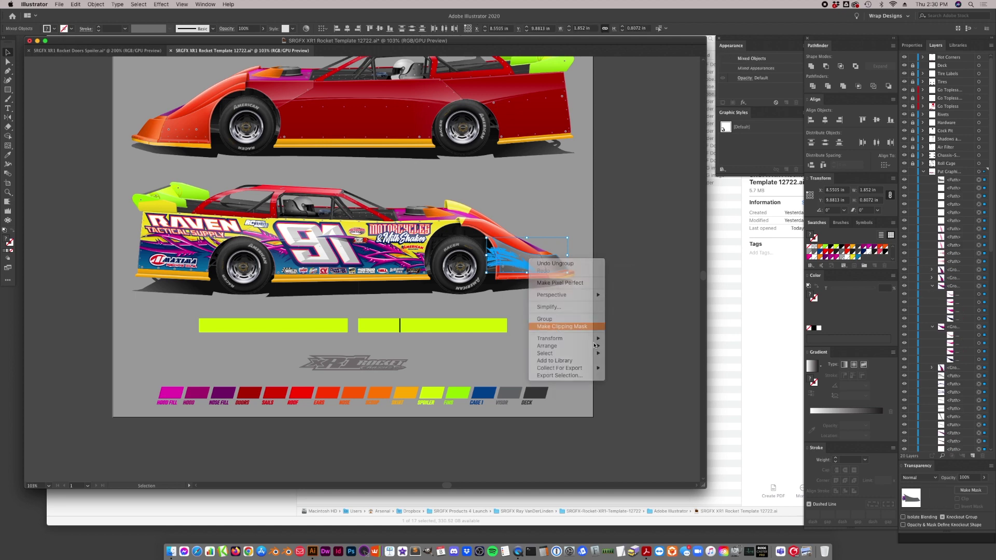
pyautogui.click(560, 326)
pyautogui.click(587, 344)
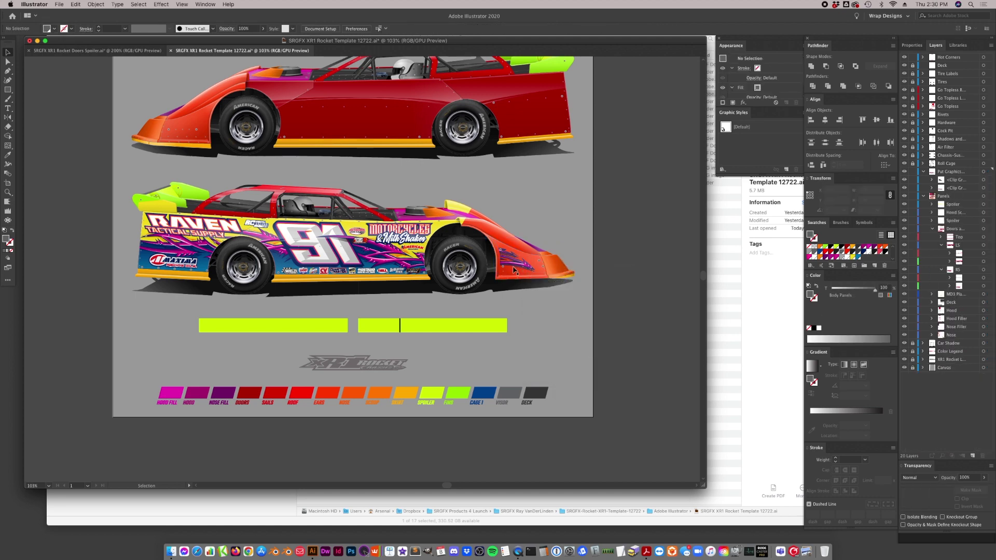
# - Isolate the new fender clipping group and examine the stacking of its contents
pyautogui.doubleClick(523, 267)
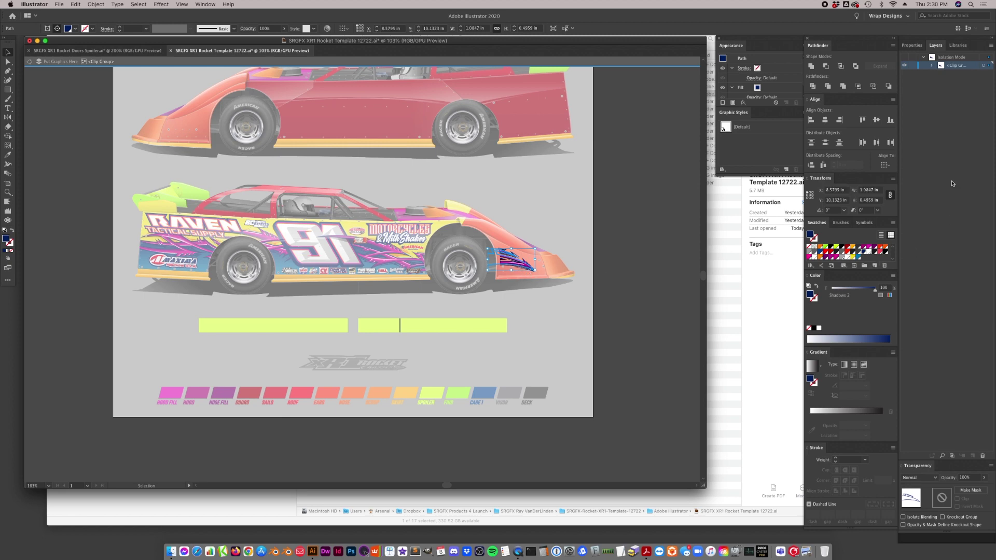
pyautogui.click(932, 66)
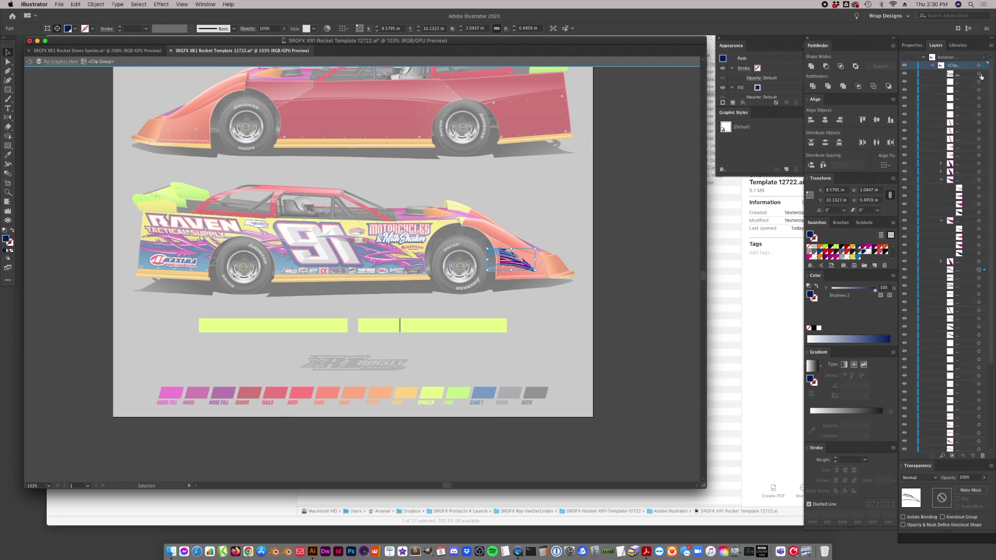
pyautogui.click(979, 66)
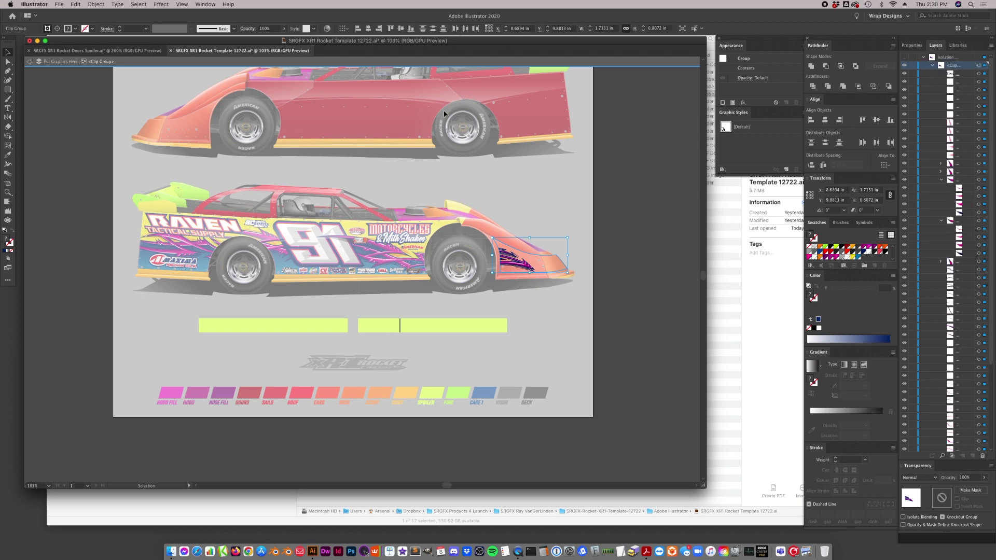
pyautogui.doubleClick(549, 192)
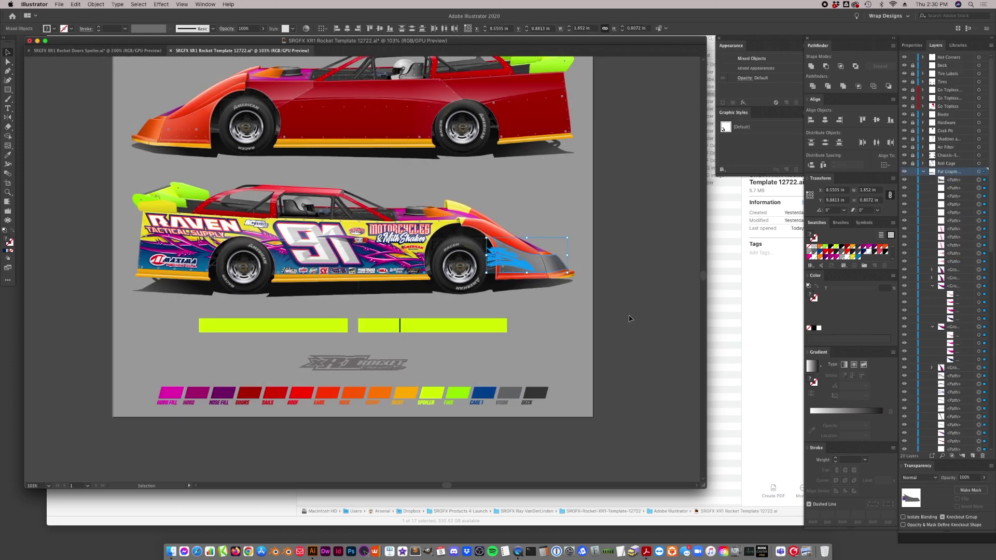
# - Undo the fender clipping mask and the earlier grouping of the streaks
pyautogui.moveTo(503, 266); pyautogui.dragTo(549, 258)
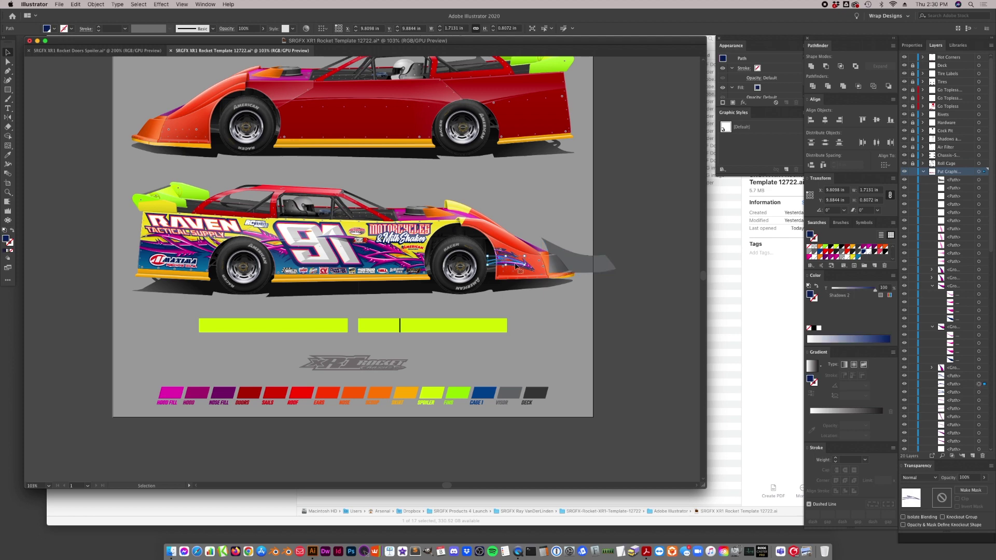
pyautogui.press('super+z')
pyautogui.press('a')
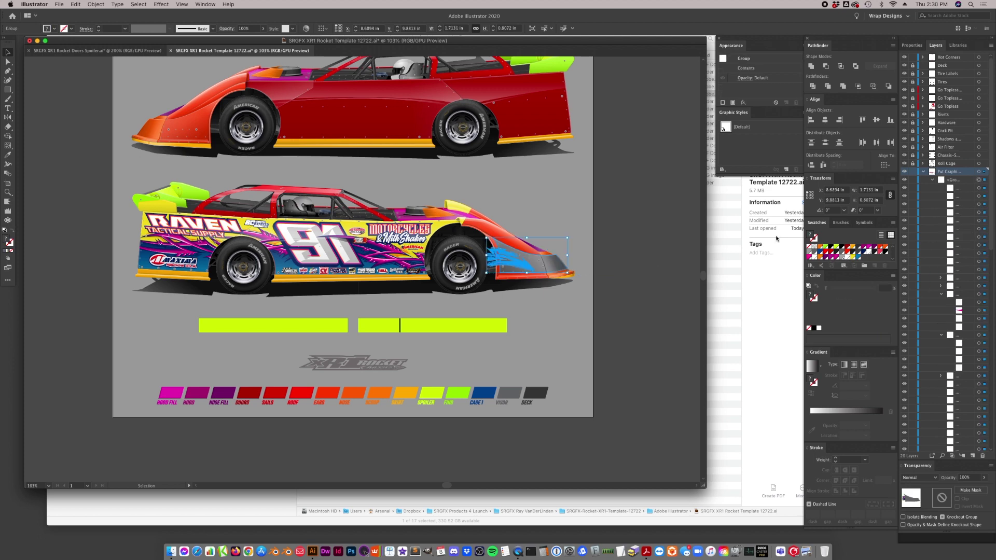
pyautogui.press('super+shift+g')
pyautogui.press('v')
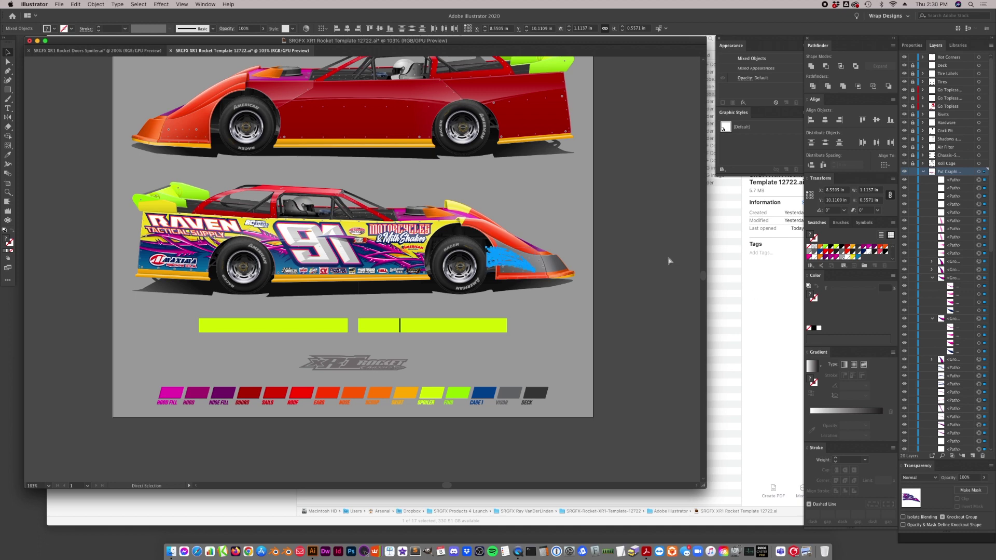
# - Group the streaks, stack the grey fender panel path above them, and combine both in a clipping mask
pyautogui.press('super+g')
pyautogui.moveTo(982, 190); pyautogui.dragTo(975, 181)
pyautogui.keyDown('shift'); pyautogui.click(983, 187); pyautogui.keyUp('shift')
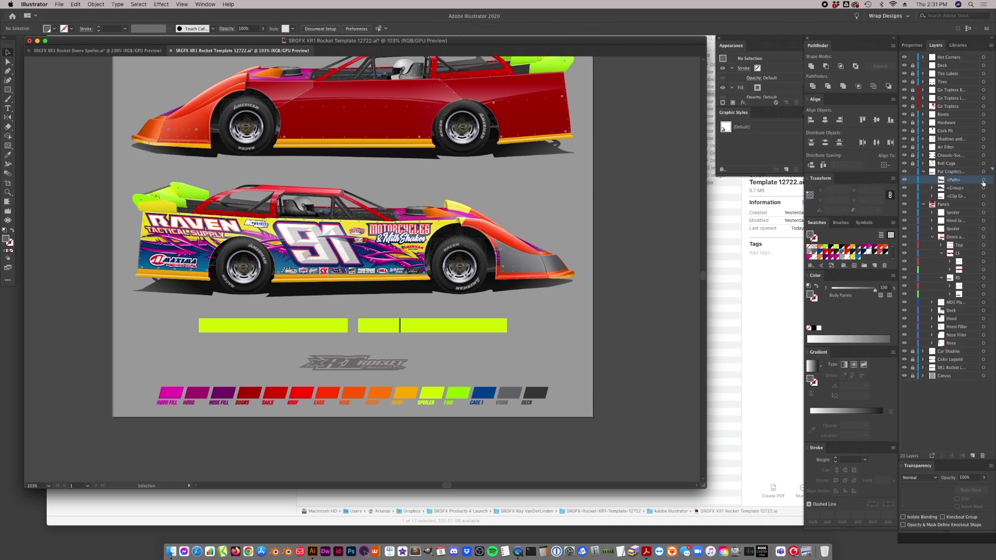
pyautogui.rightClick(531, 255)
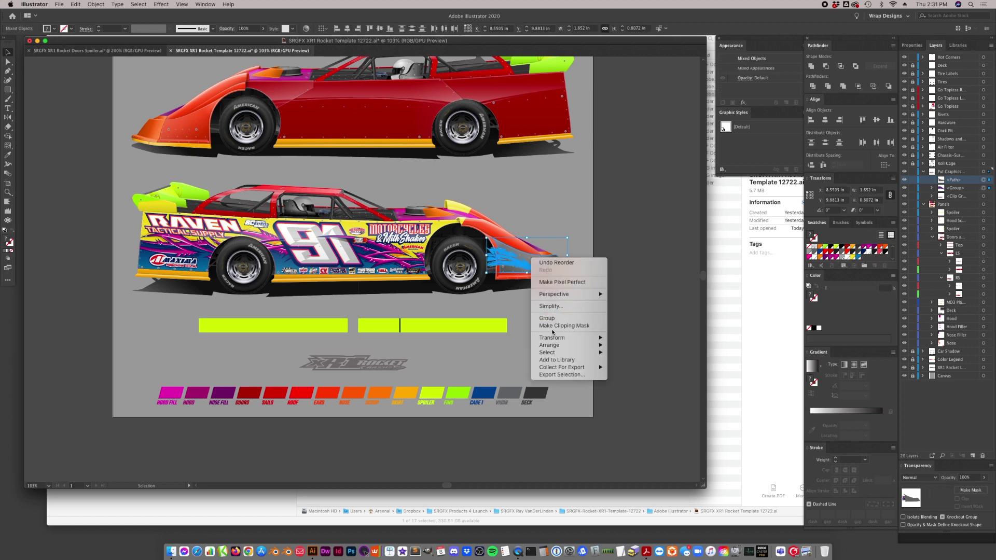
pyautogui.click(570, 327)
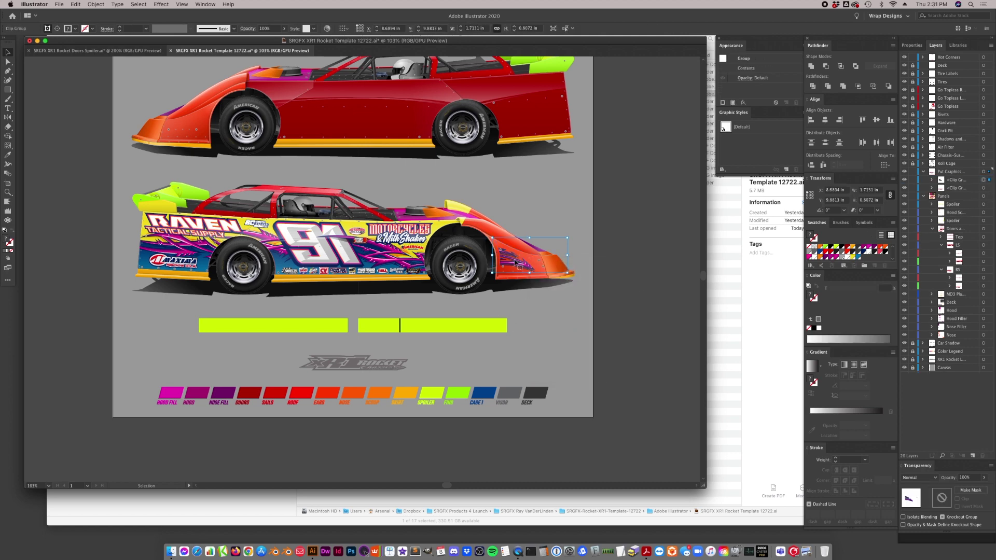
# - Adjust the streaks inside the fender clipping group to about 1.18 in wide and 0.46 in tall, and leave isolation
pyautogui.doubleClick(521, 269)
pyautogui.moveTo(521, 269); pyautogui.dragTo(520, 271)
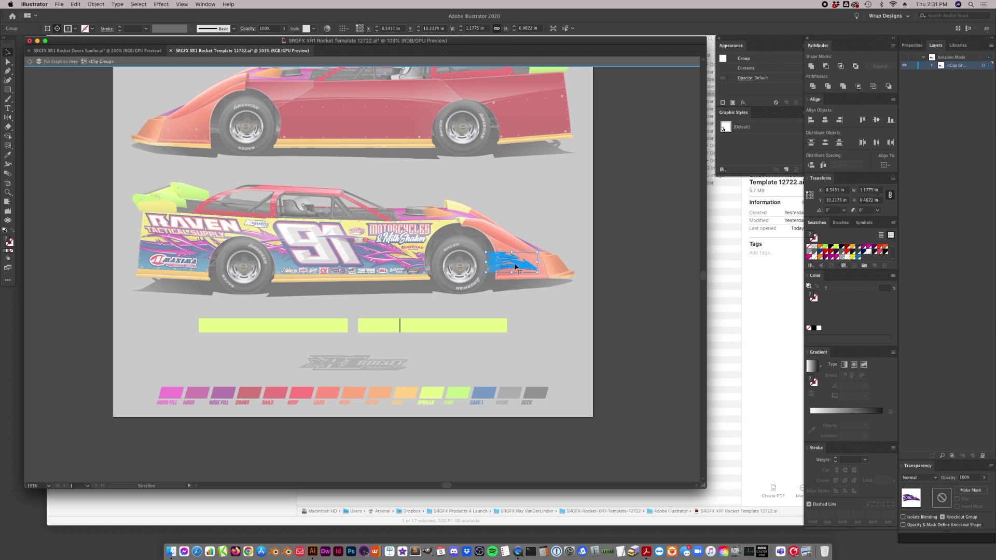
pyautogui.click(583, 281)
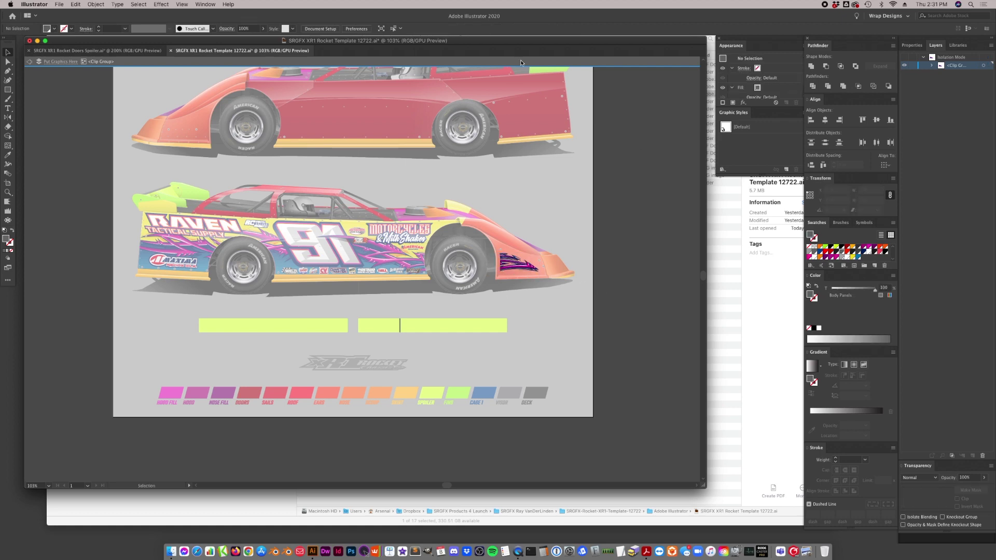
pyautogui.click(519, 62)
# - Place a copy of the wrap's yellow background shape beside the left edge of the artboard as a color reference
pyautogui.press('a')
pyautogui.click(436, 230)
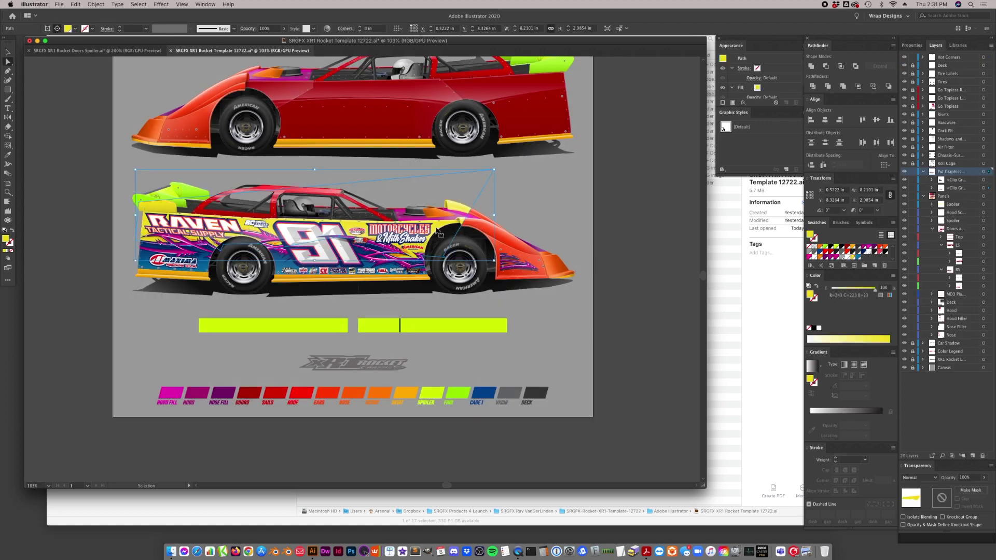
pyautogui.press('super+v')
pyautogui.moveTo(419, 301); pyautogui.dragTo(103, 304)
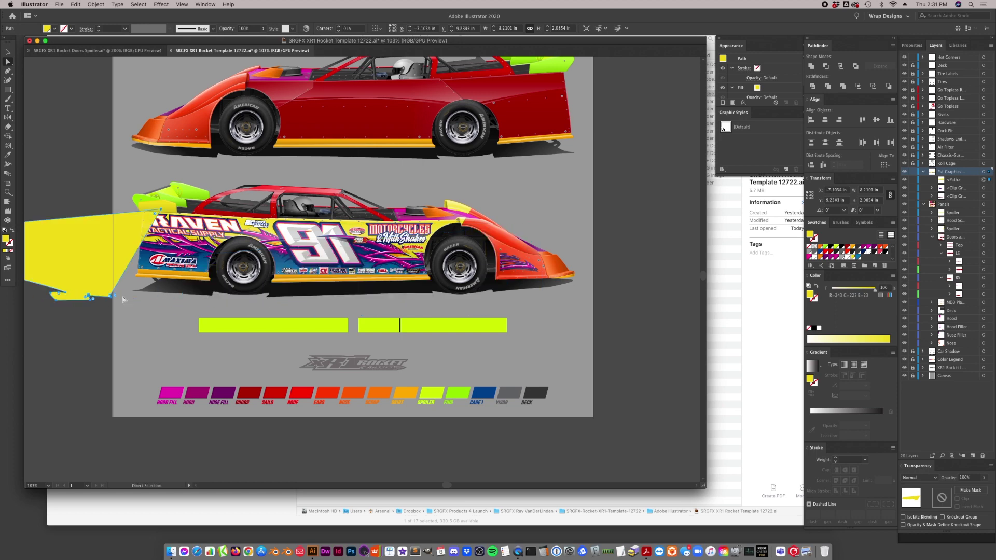
# - Recolor the whole Nose layer with the yellow sampled from the background shape beside the artboard
pyautogui.click(548, 271)
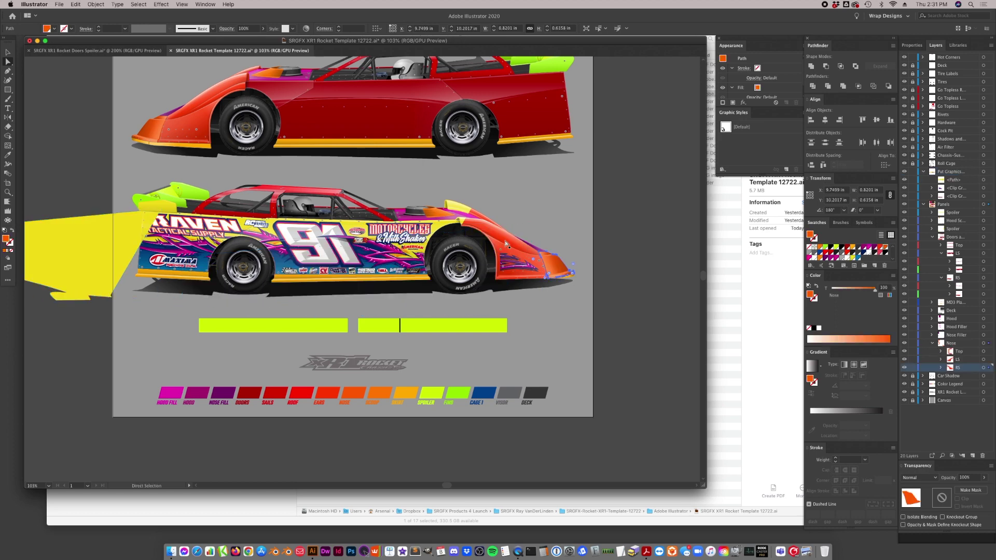
pyautogui.click(983, 343)
pyautogui.press('i')
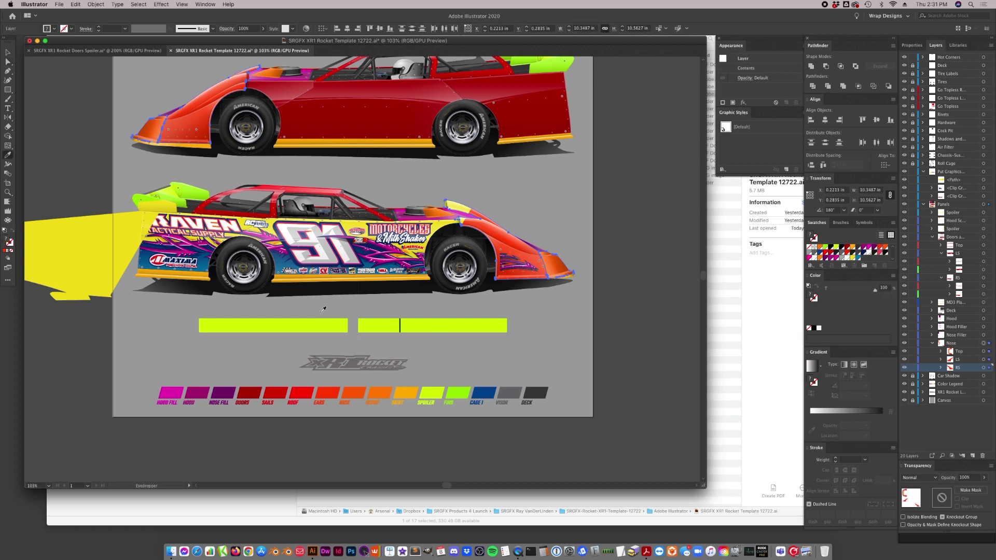
pyautogui.click(98, 241)
pyautogui.press('a')
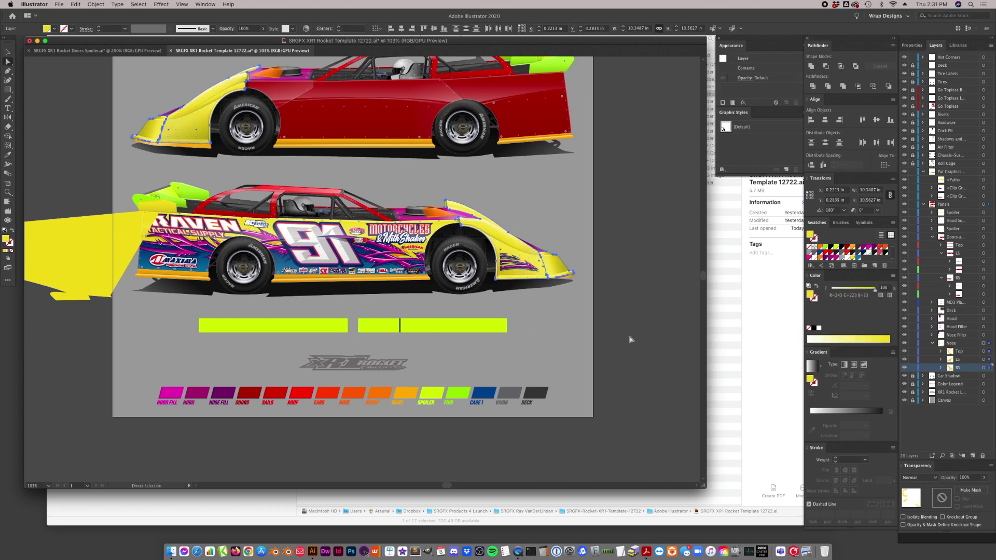
pyautogui.click(630, 337)
# - Recolor the Hood Filler and Hood layers with the yellow sampled from the finished panels and reference shape
pyautogui.click(460, 217)
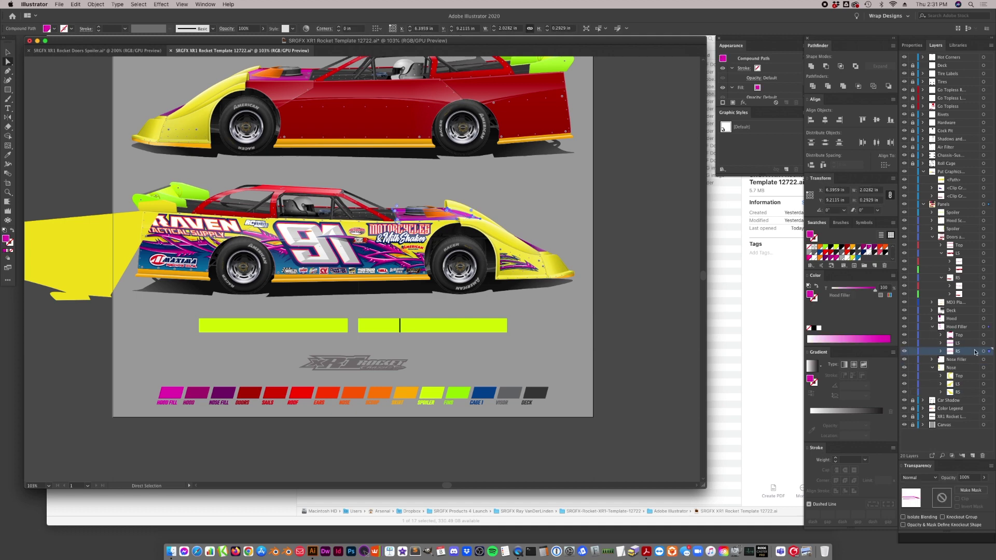
pyautogui.click(983, 327)
pyautogui.press('i')
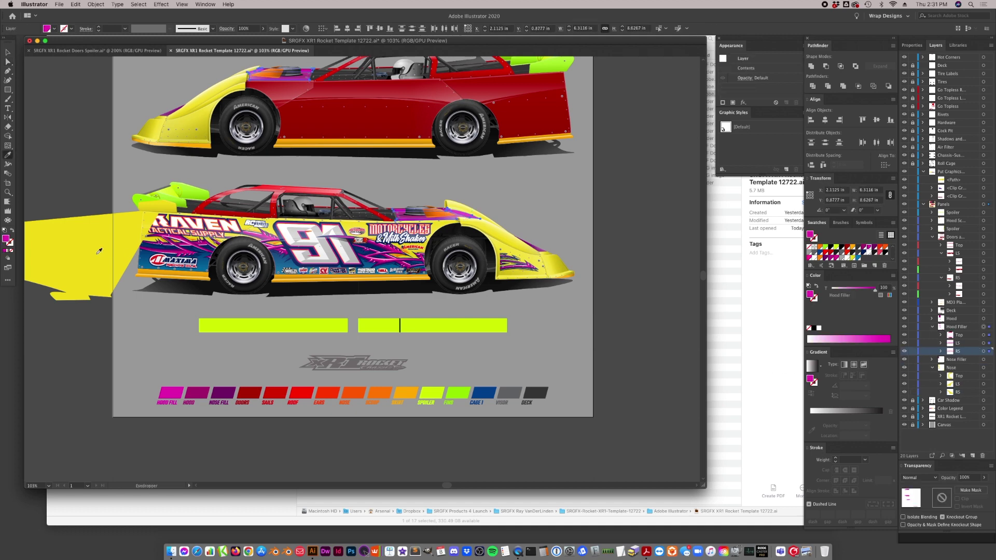
pyautogui.click(573, 279)
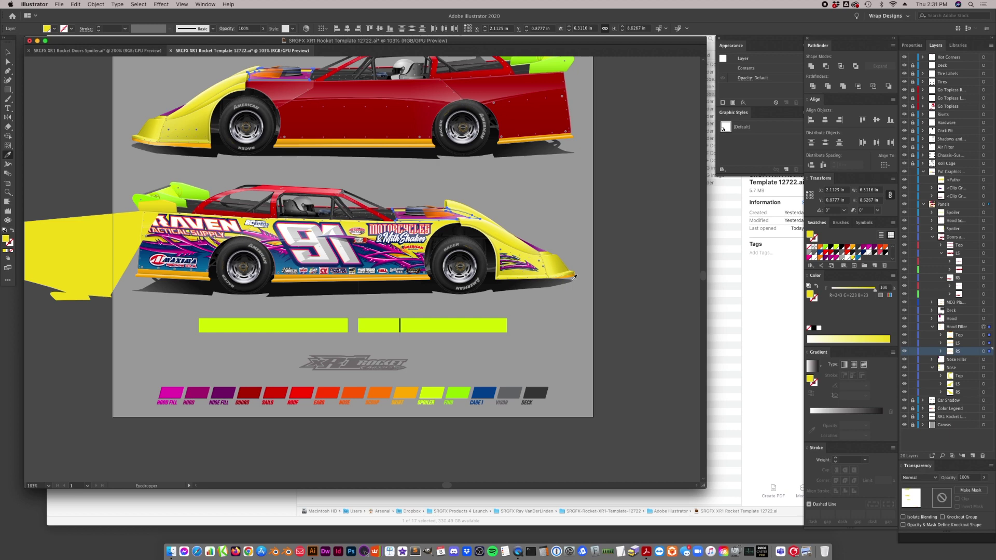
pyautogui.click(983, 319)
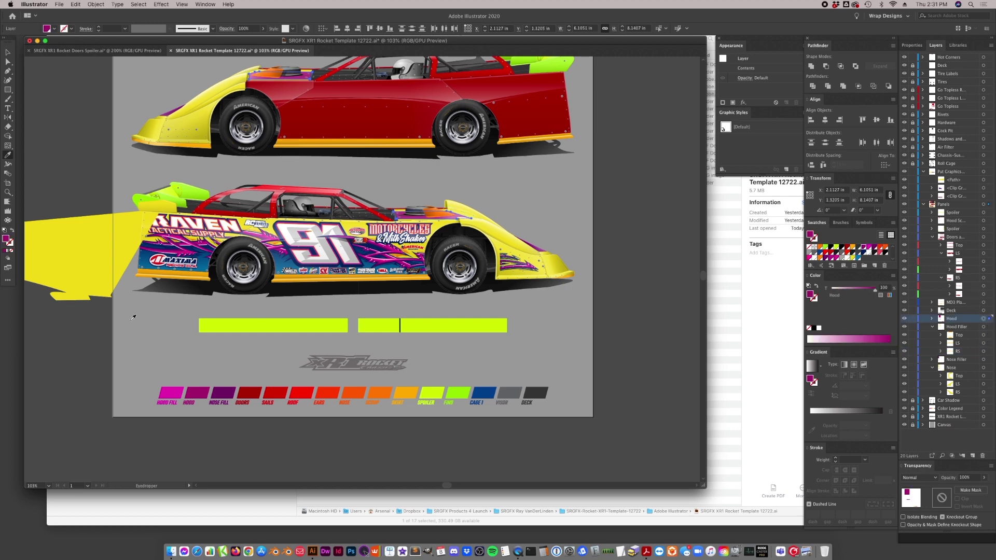
pyautogui.click(62, 257)
pyautogui.press('a')
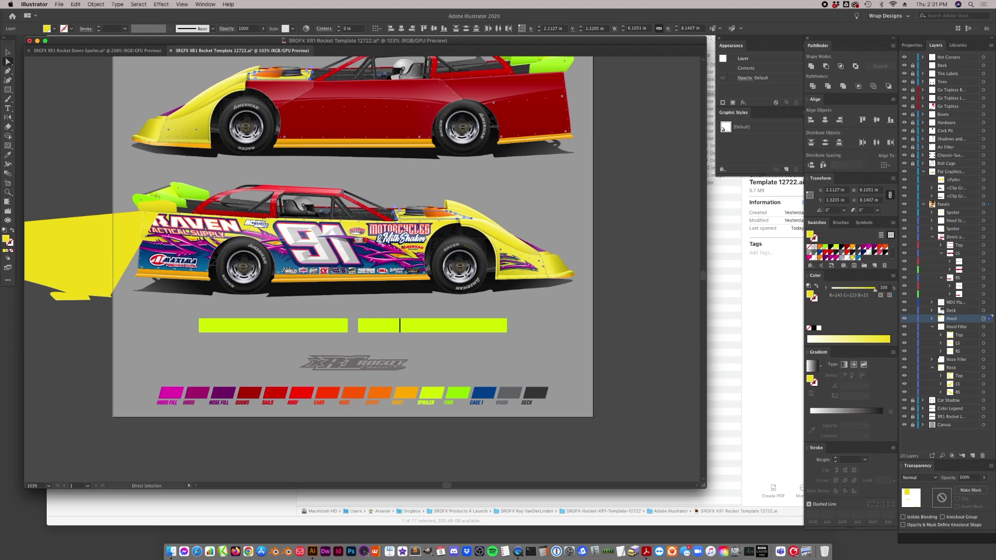
# - Fill the whole Nose Filler layer with the matching yellow swatch
pyautogui.click(542, 254)
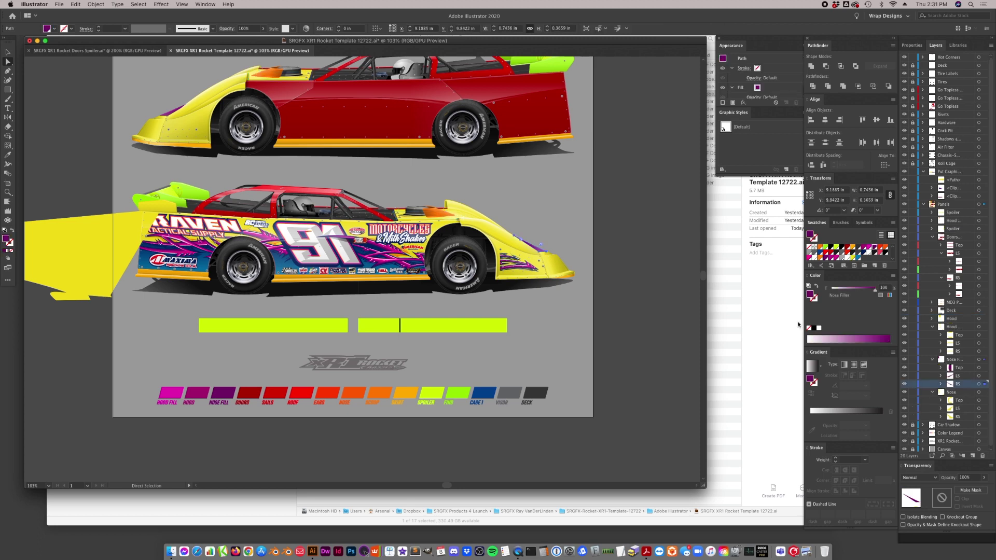
pyautogui.click(978, 359)
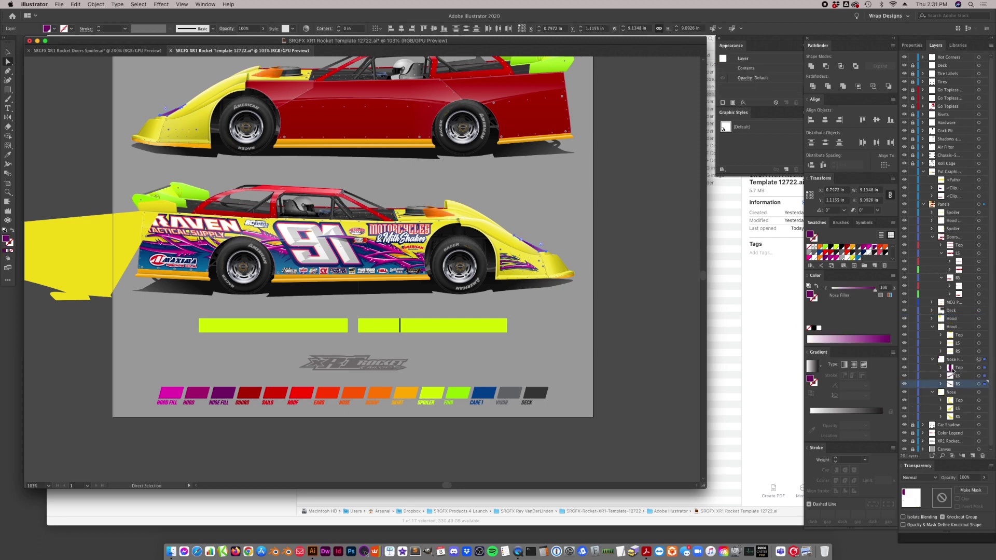
pyautogui.click(852, 257)
pyautogui.click(632, 271)
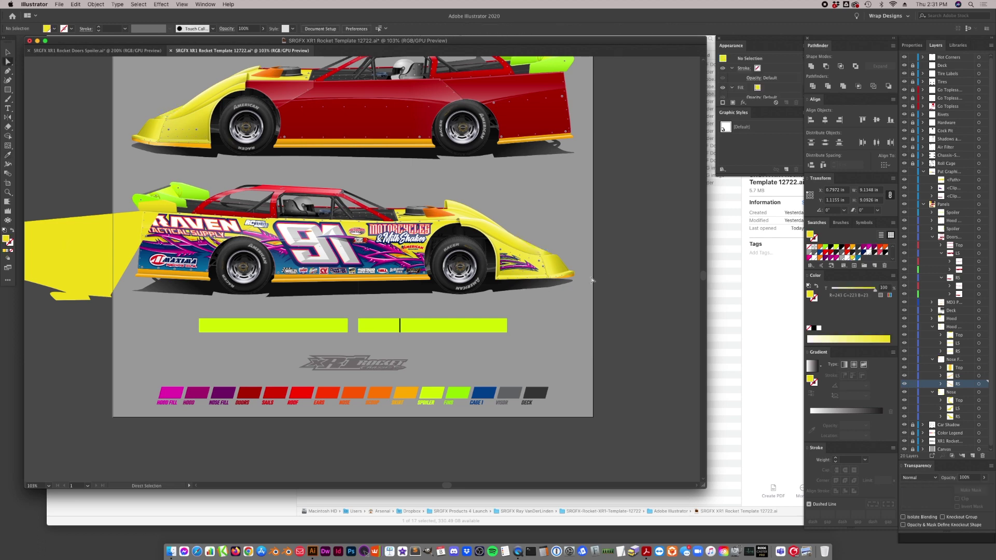
# - Fill the whole Hood Scoop layer with the CMYK Blue 2 swatch
pyautogui.click(431, 215)
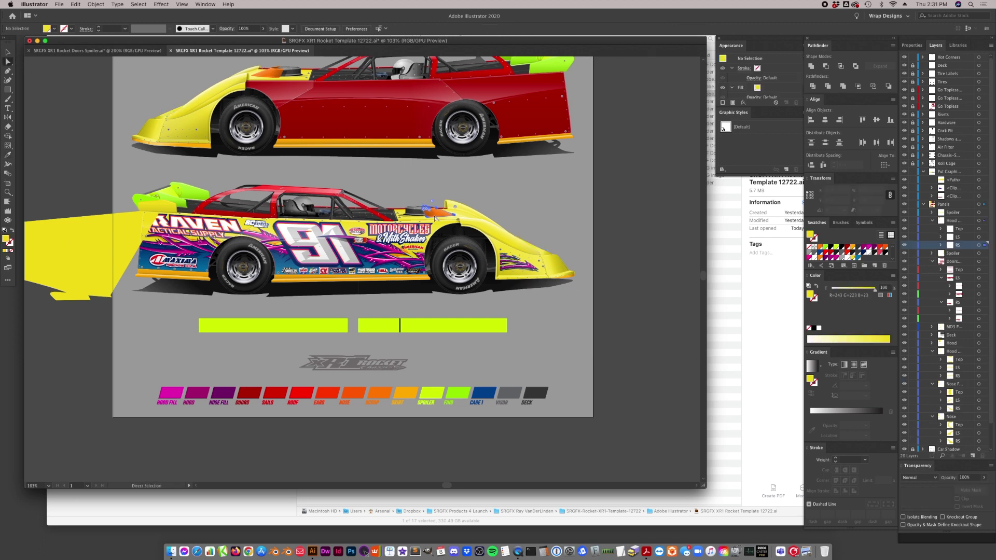
pyautogui.click(979, 221)
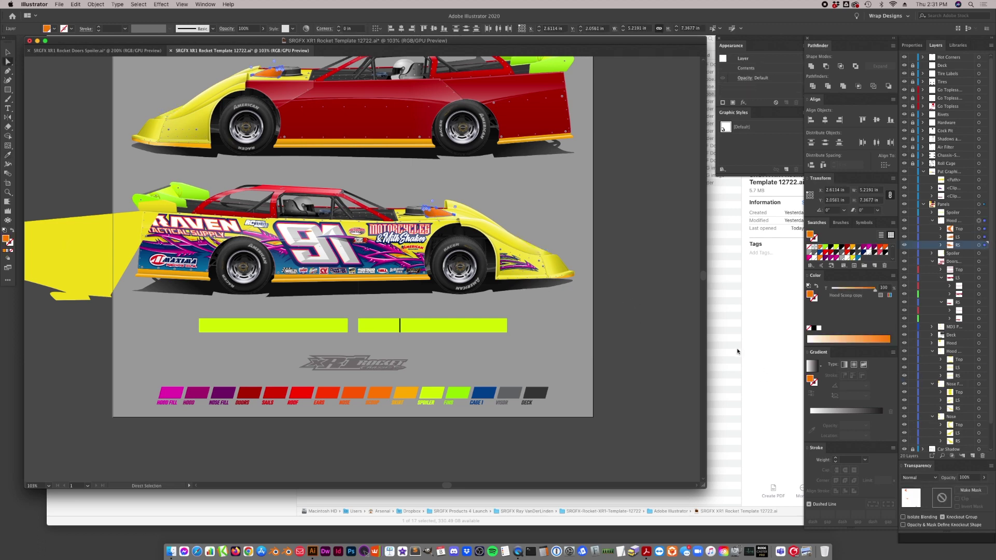
pyautogui.press('i')
pyautogui.click(857, 257)
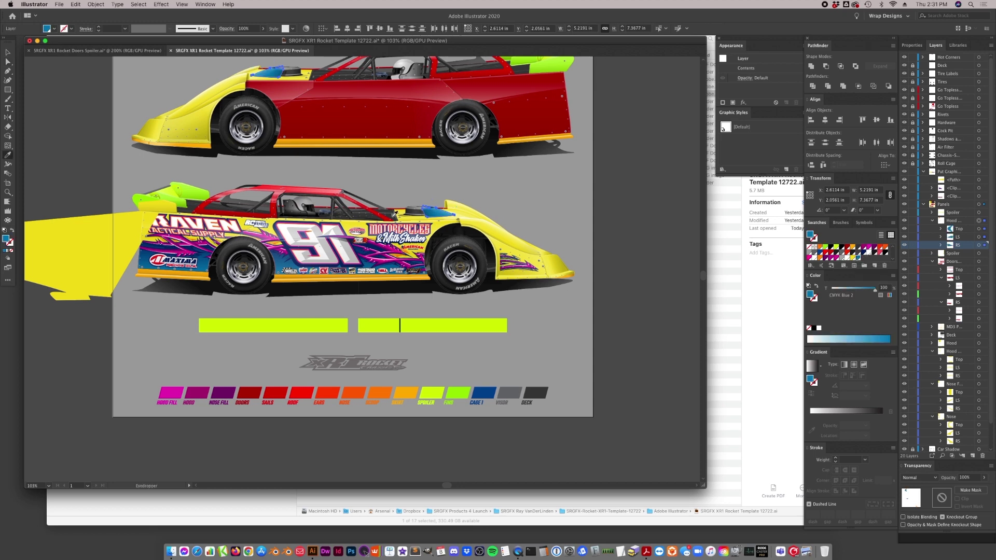
# - Delete the yellow reference shape beside the artboard
pyautogui.click(9, 51)
pyautogui.click(128, 267)
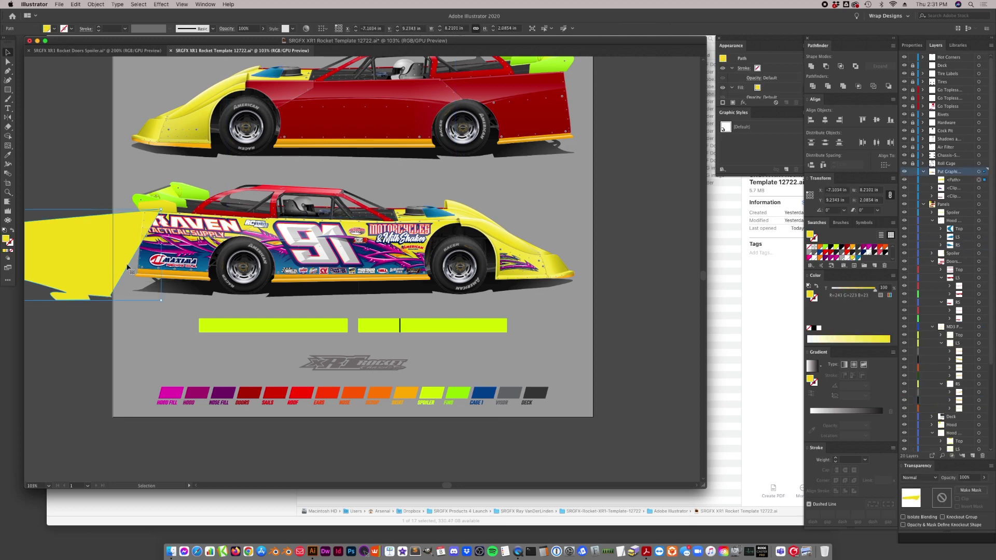
pyautogui.press('Delete')
pyautogui.press('a')
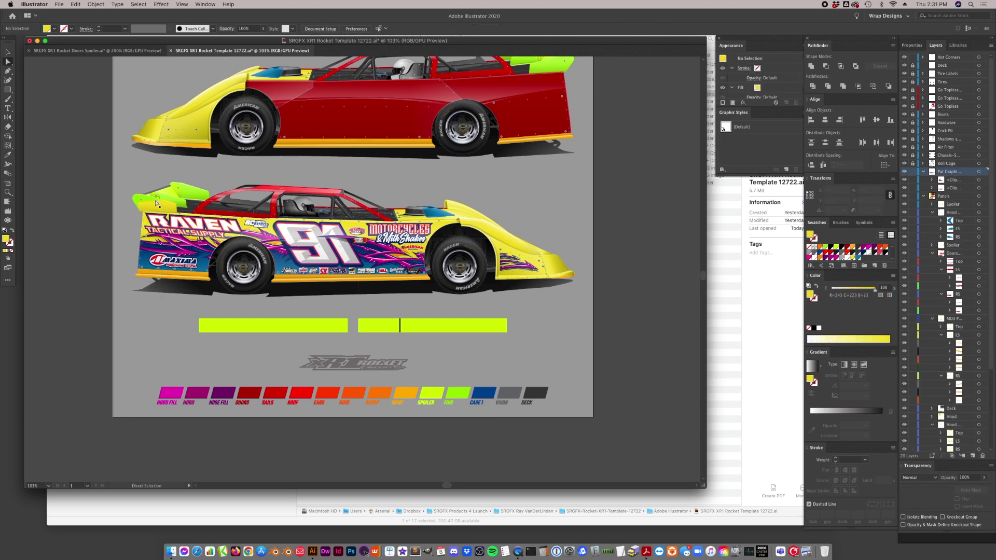
# - Isolate the door graphics' nested group and move the Maxima logo onto the rear quarter below the spoiler, about 0.53 in wide
pyautogui.click(150, 208)
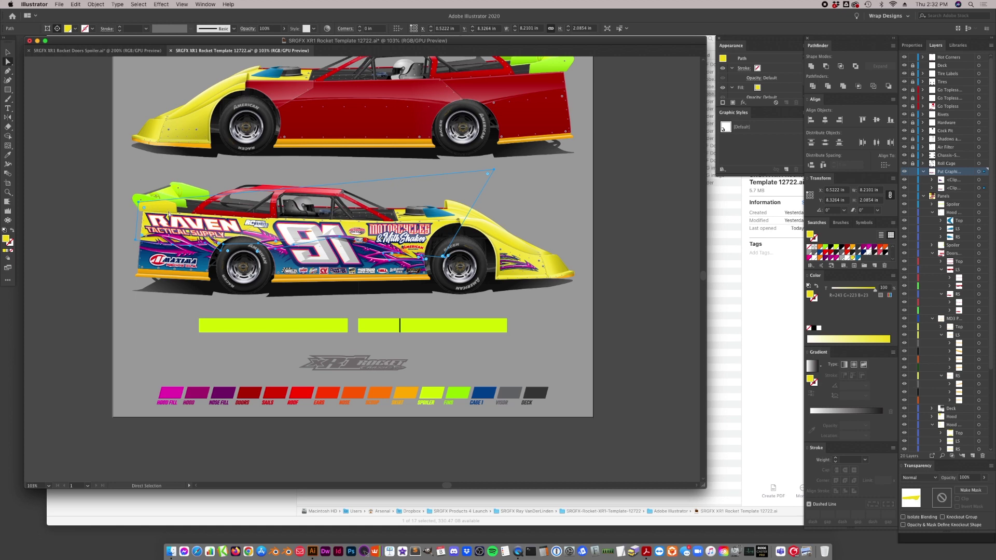
pyautogui.click(8, 54)
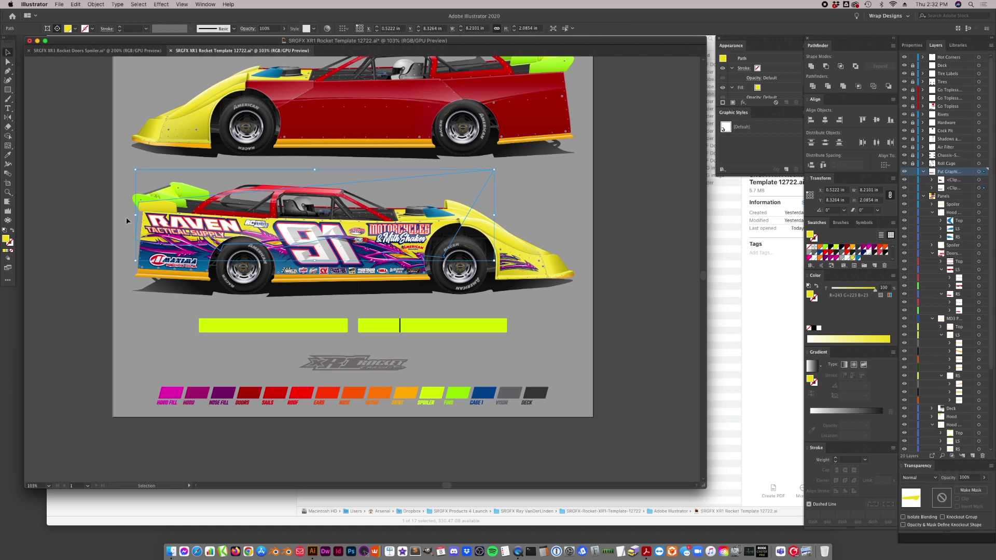
pyautogui.doubleClick(191, 264)
pyautogui.doubleClick(191, 265)
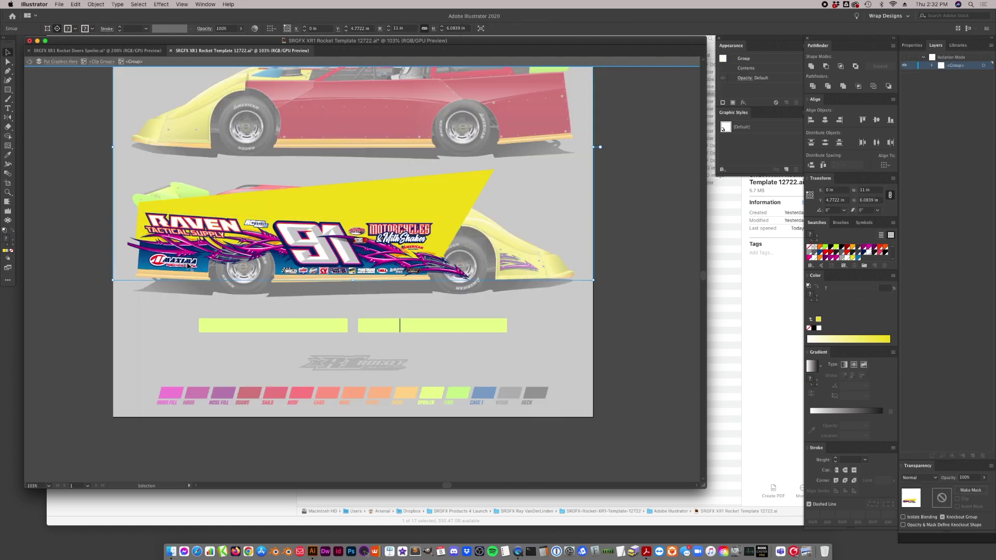
pyautogui.doubleClick(188, 267)
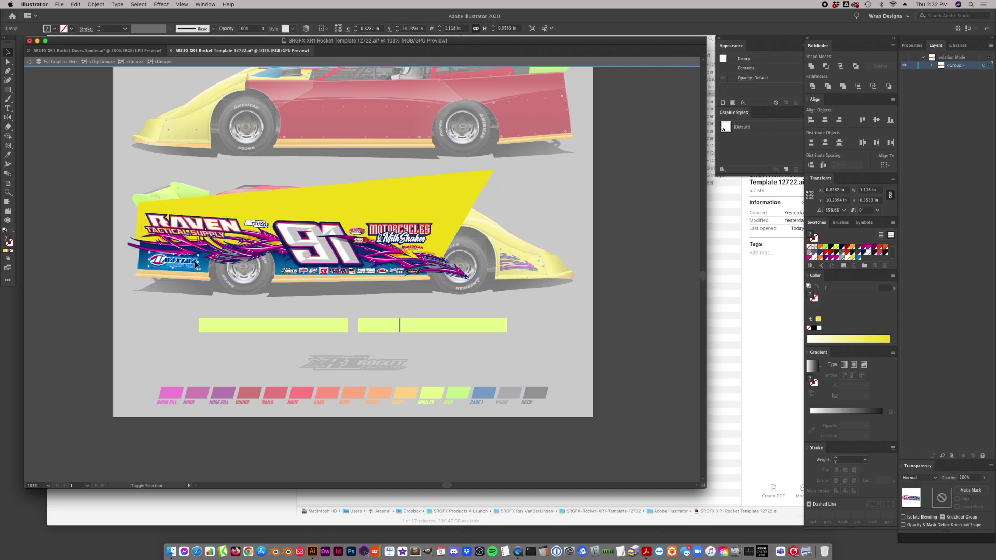
pyautogui.moveTo(190, 267); pyautogui.dragTo(158, 208)
pyautogui.press('Escape')
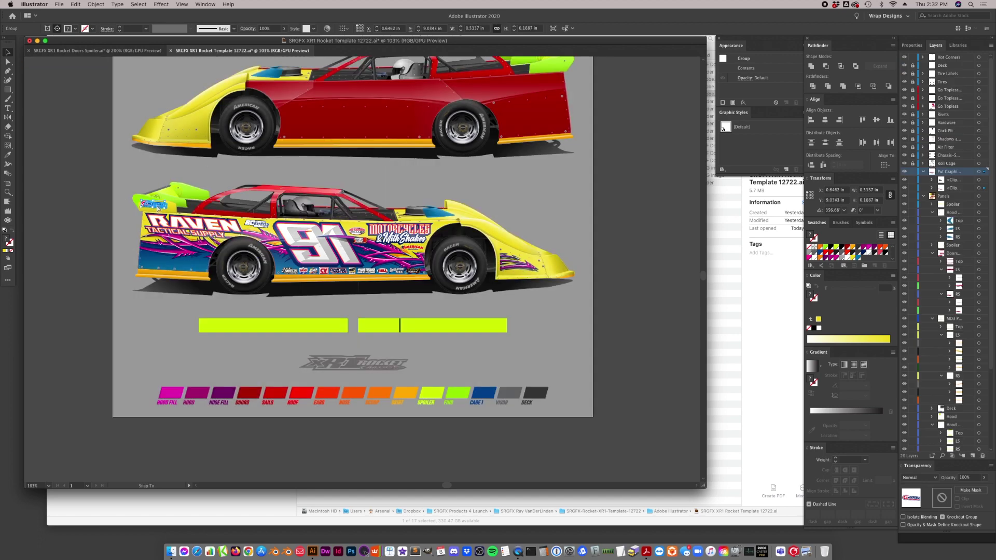
pyautogui.moveTo(159, 209); pyautogui.dragTo(164, 203)
pyautogui.click(76, 332)
pyautogui.press('super+z')
pyautogui.click(98, 250)
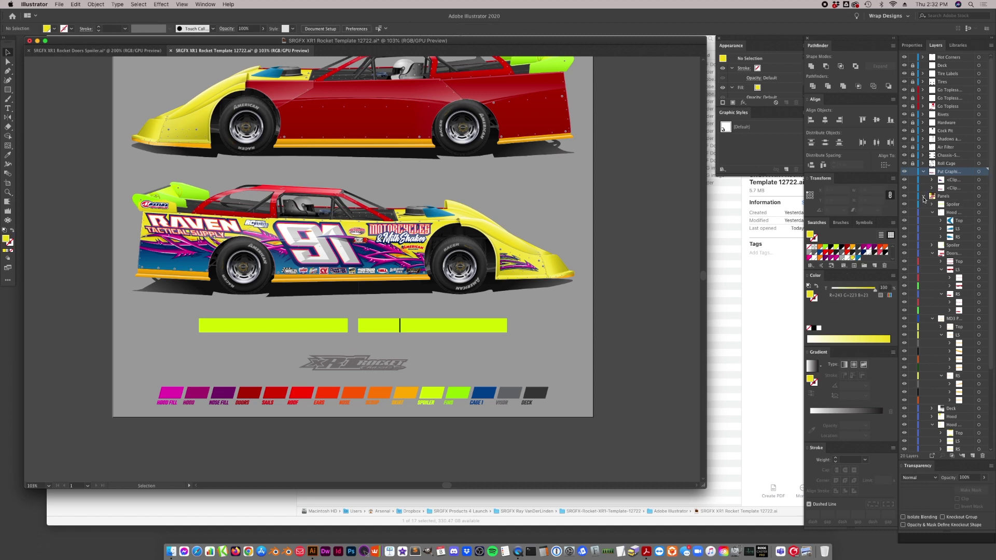
# - Collapse the Hood Scoop and Doors layers and place a copy of the yellow nose panel beside the artboard as a color reference
pyautogui.click(934, 213)
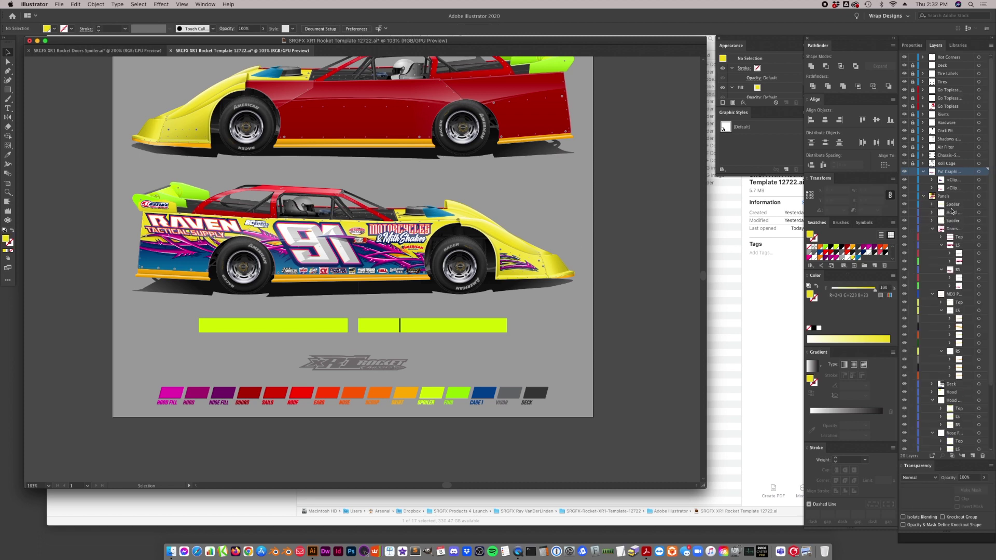
pyautogui.click(979, 204)
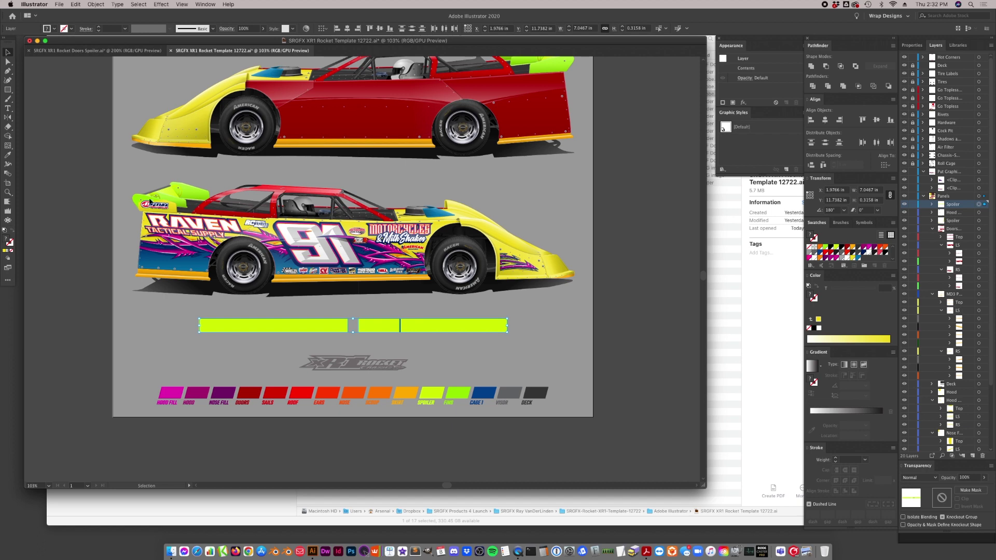
pyautogui.click(934, 228)
pyautogui.keyDown('shift'); pyautogui.click(979, 222); pyautogui.keyUp('shift')
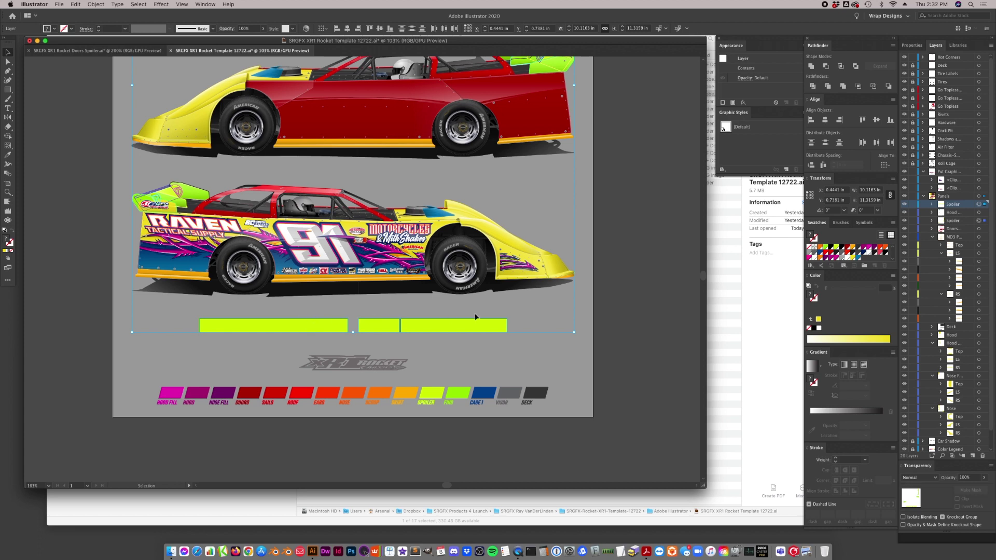
pyautogui.click(608, 283)
pyautogui.press('super+v')
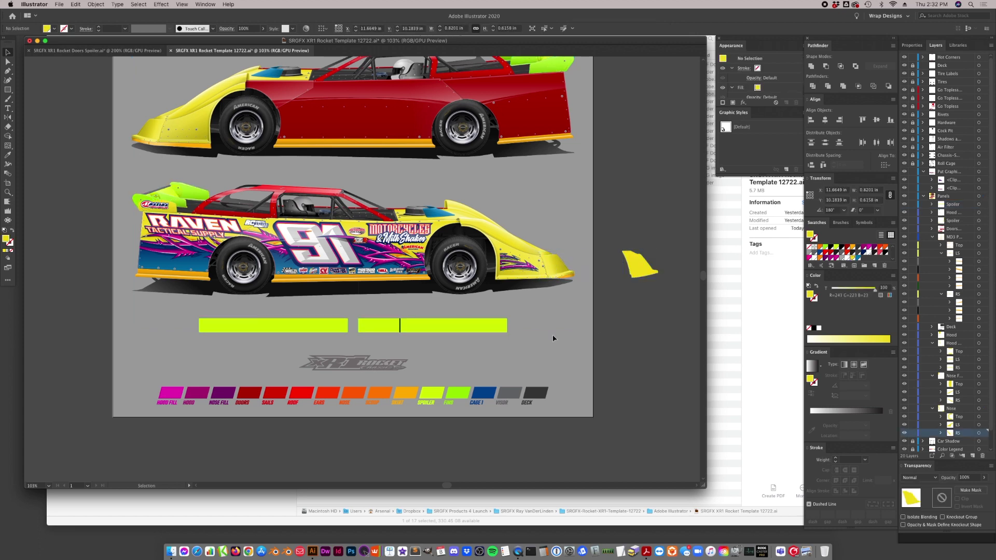
# - Recolor both Spoiler layers with the yellow sampled from the nose panel copy beside the artboard
pyautogui.click(979, 204)
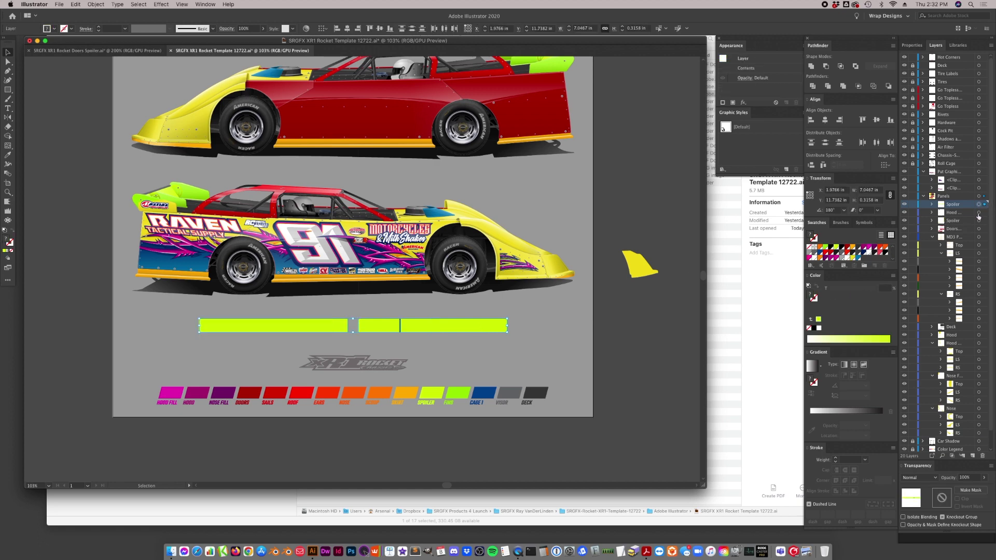
pyautogui.keyDown('shift'); pyautogui.click(979, 221); pyautogui.keyUp('shift')
pyautogui.press('i')
pyautogui.click(635, 262)
pyautogui.press('a')
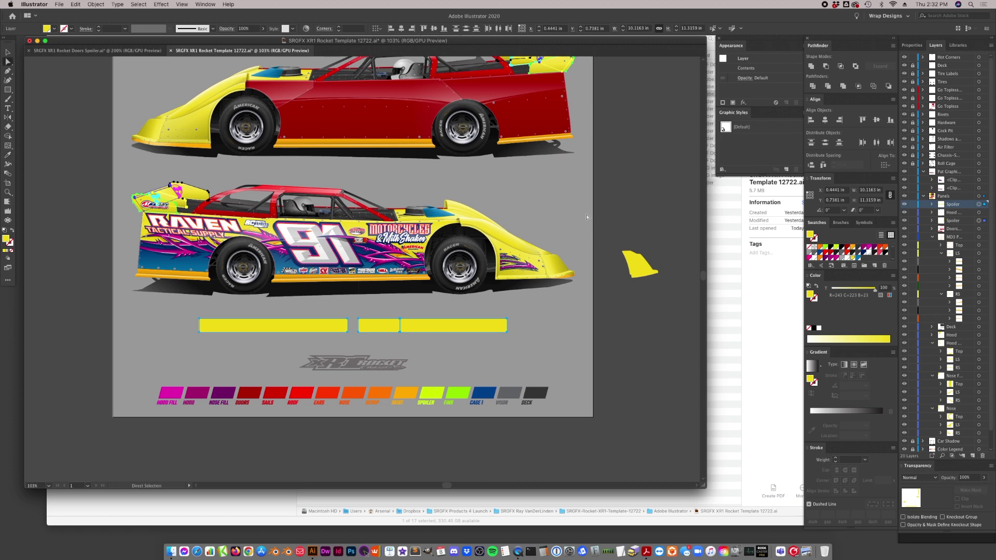
# - Recolor the right-side layer of the Doors with the yellow sampled from the nose panel copy beside the artboard
pyautogui.click(555, 214)
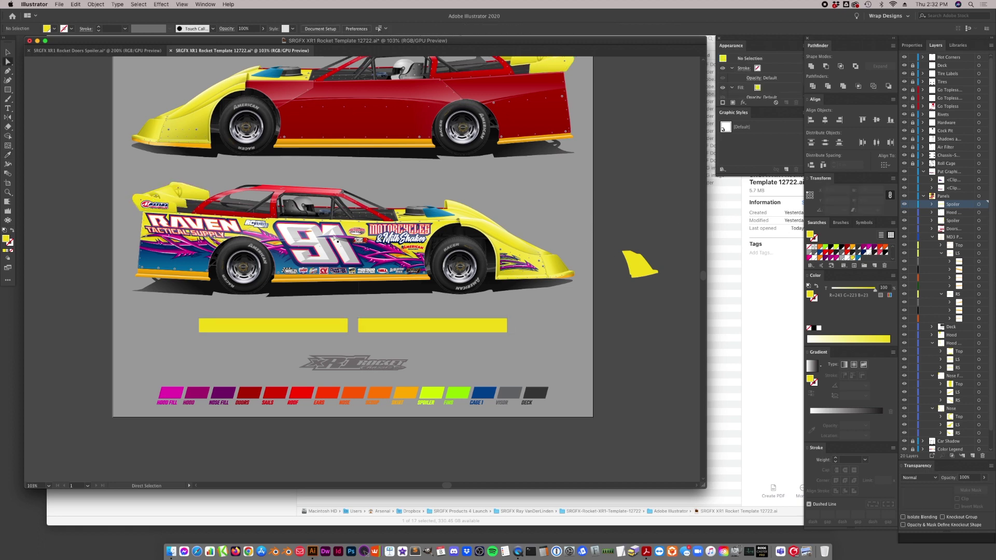
pyautogui.click(393, 211)
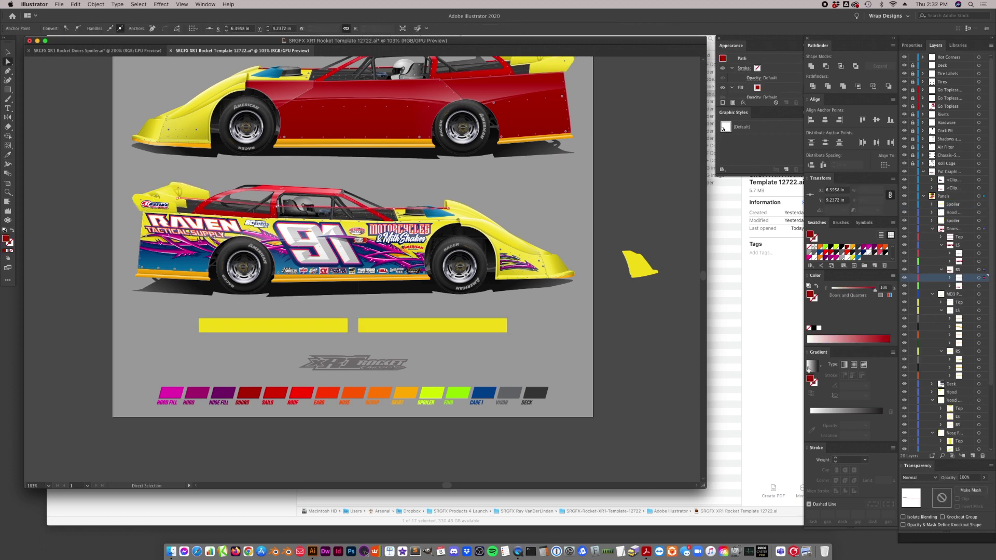
pyautogui.click(978, 269)
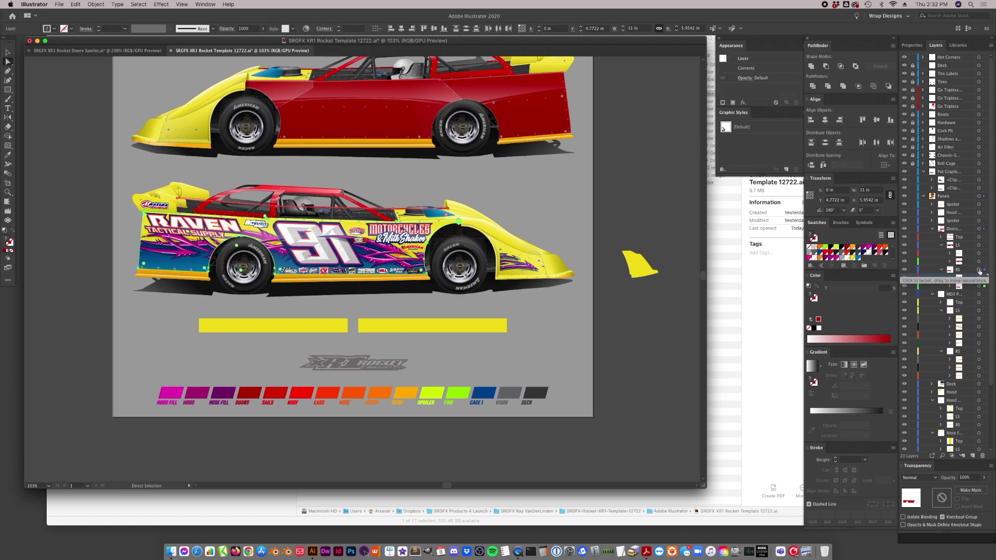
pyautogui.press('i')
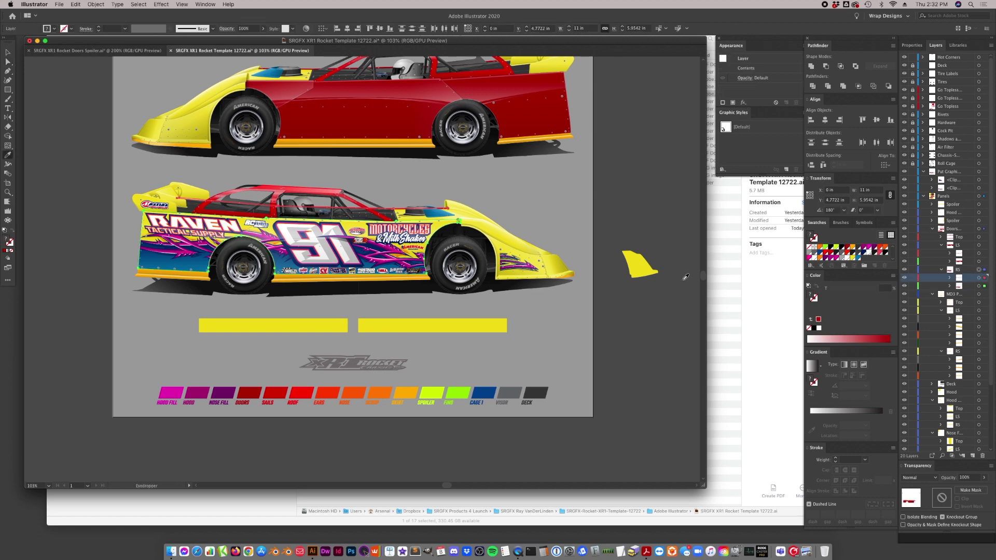
pyautogui.click(643, 264)
pyautogui.press('a')
pyautogui.click(619, 345)
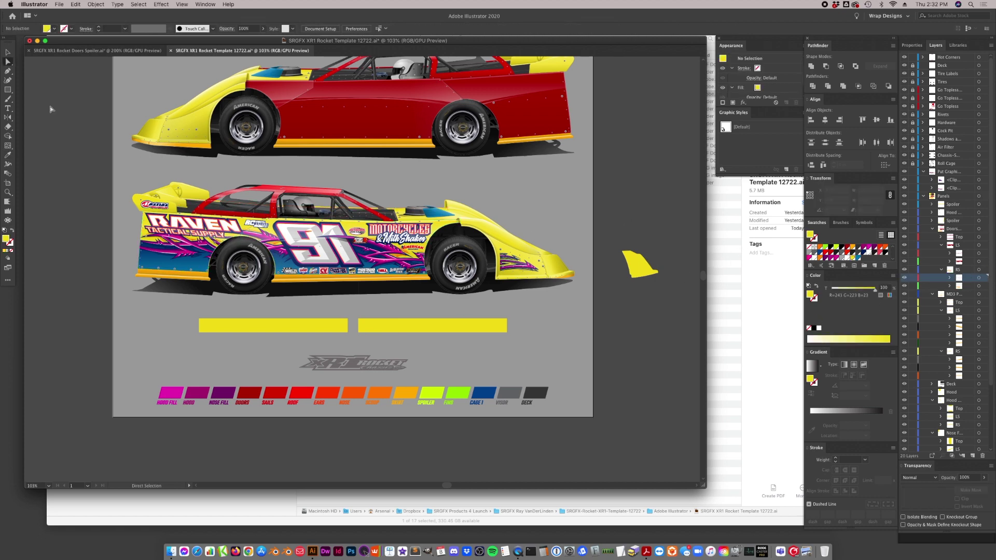
# - Fill the orange right-side rocker panel layer with the CMYK Blue 2 swatch
pyautogui.click(8, 53)
pyautogui.click(333, 284)
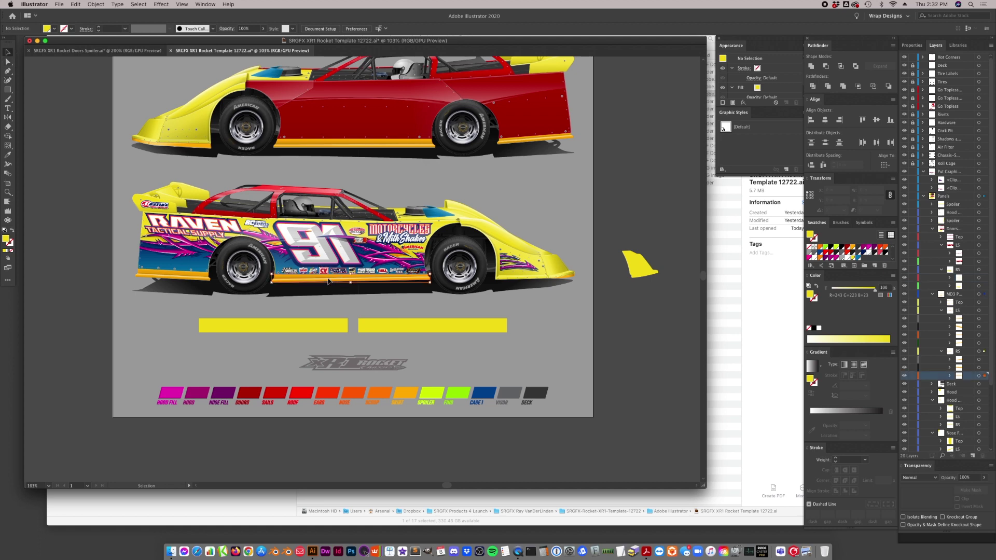
pyautogui.click(978, 351)
pyautogui.press('a')
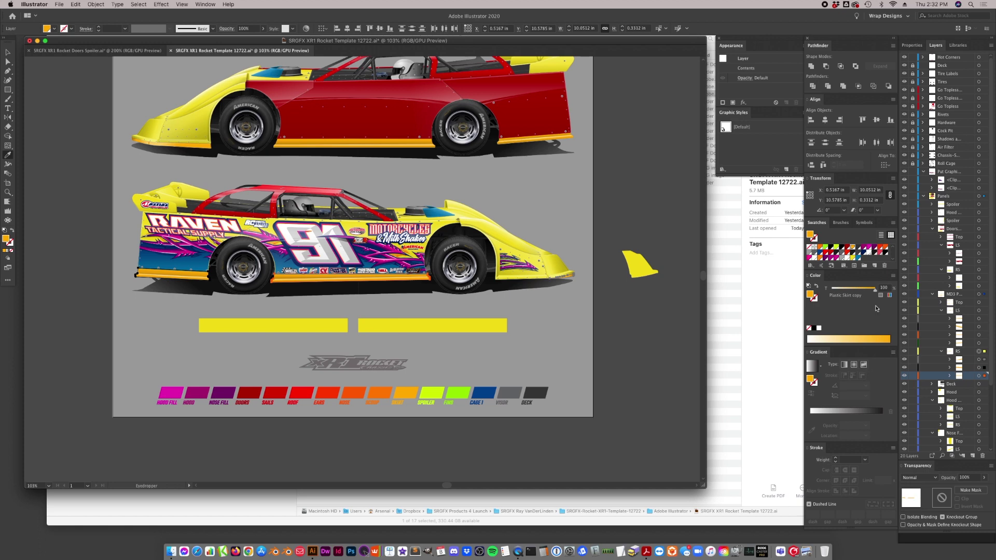
pyautogui.click(859, 258)
pyautogui.click(539, 303)
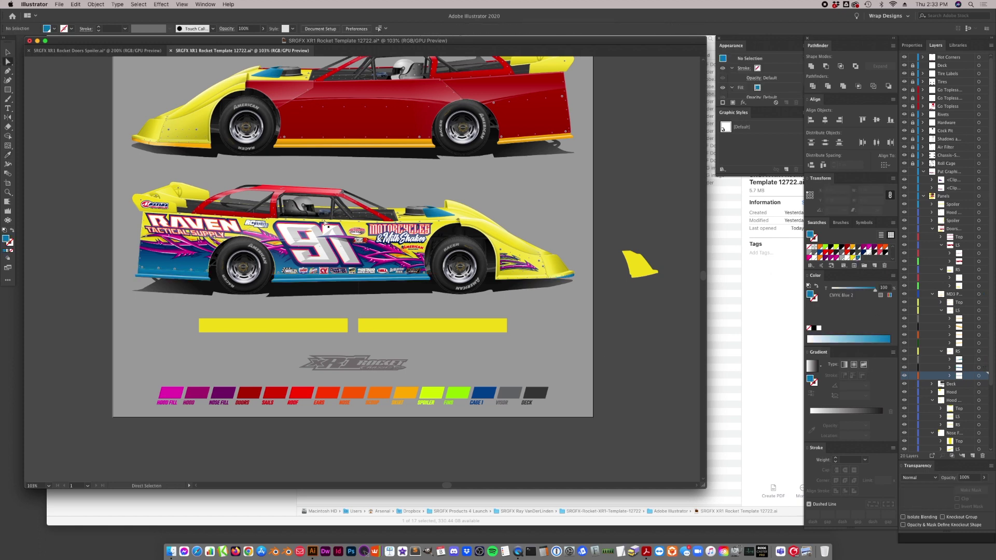
# - Delete the yellow nose panel copy beside the artboard
pyautogui.click(8, 53)
pyautogui.scroll(2, 505, 355)
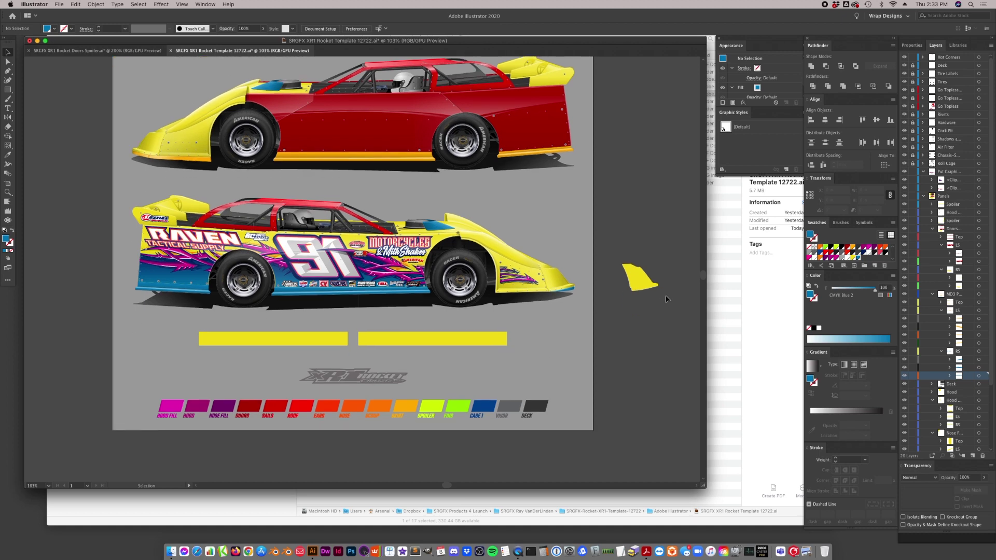
pyautogui.moveTo(631, 270); pyautogui.dragTo(639, 307)
pyautogui.press('Delete')
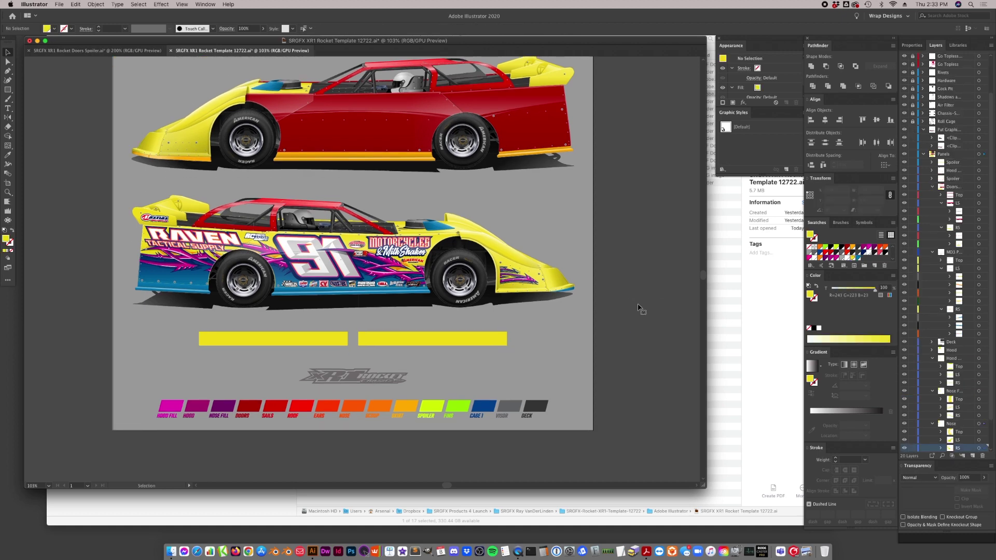
# - Fill the right-side Deck panel of the lower car with the CMYK Blue 2 swatch
pyautogui.click(375, 228)
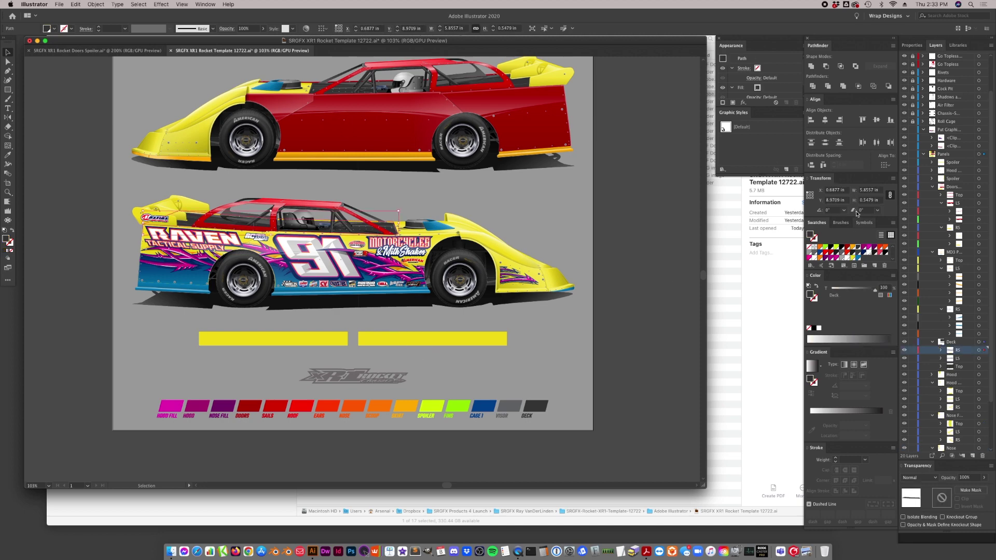
pyautogui.click(857, 258)
pyautogui.click(603, 316)
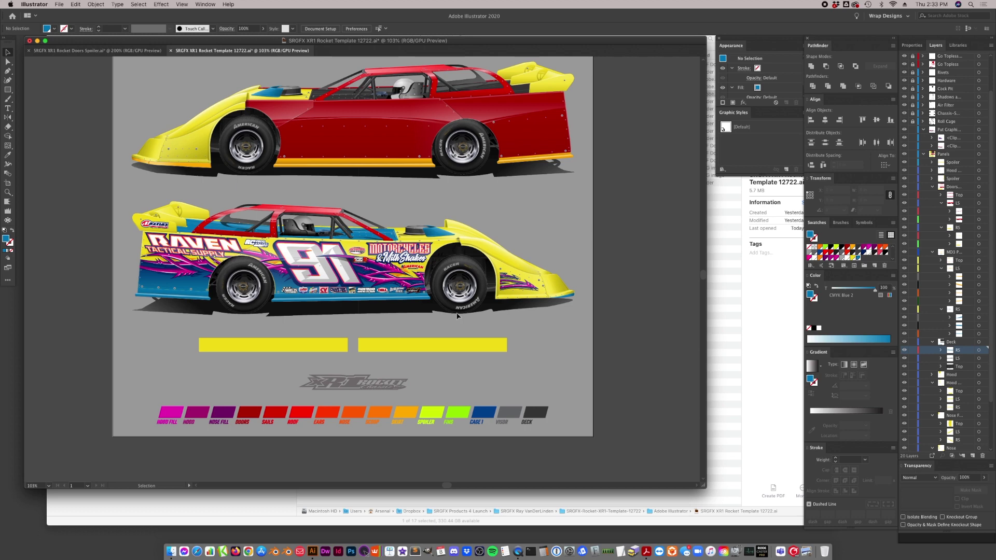
pyautogui.click(273, 236)
pyautogui.click(274, 236)
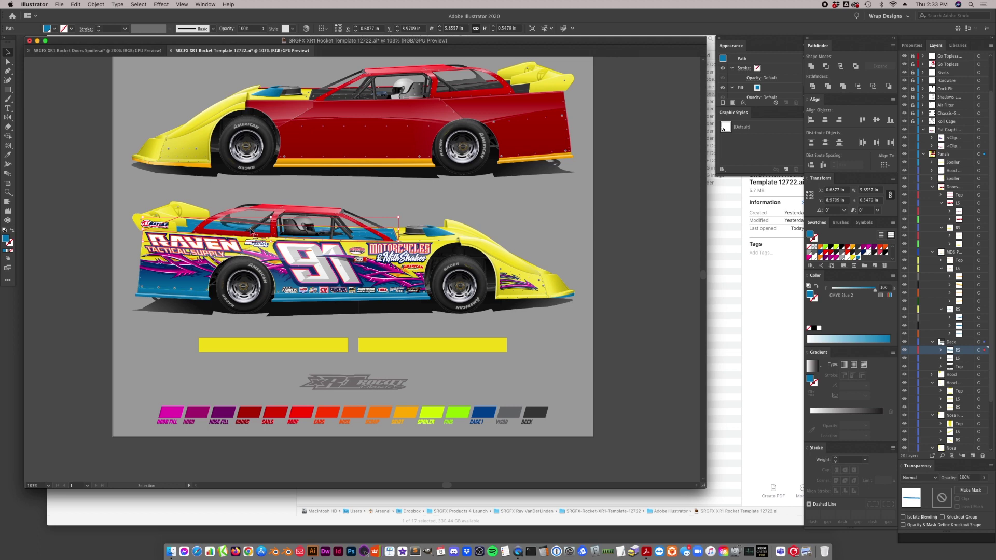
pyautogui.press('super+shift+a')
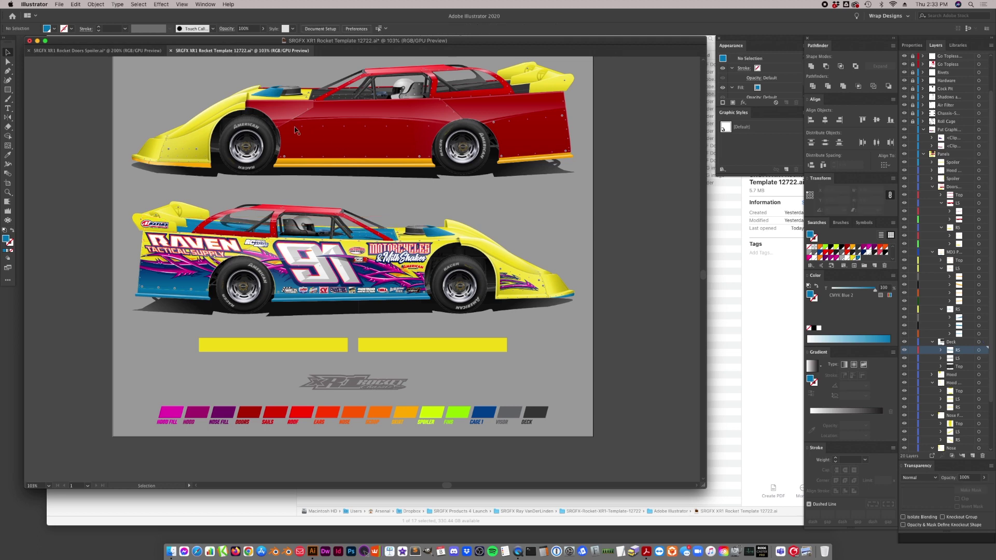
# - Examine the recolored panels and door graphics on the number 91 side view up close and in full
pyautogui.scroll(2, 383, 311)
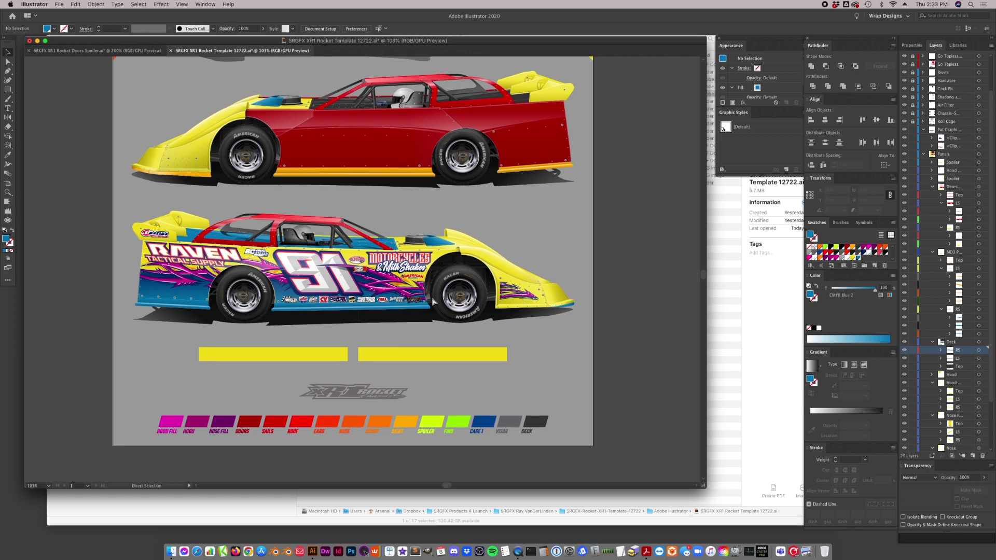
pyautogui.press('super+minus')
pyautogui.click(8, 192)
pyautogui.click(369, 280)
pyautogui.click(290, 268)
pyautogui.click(283, 264)
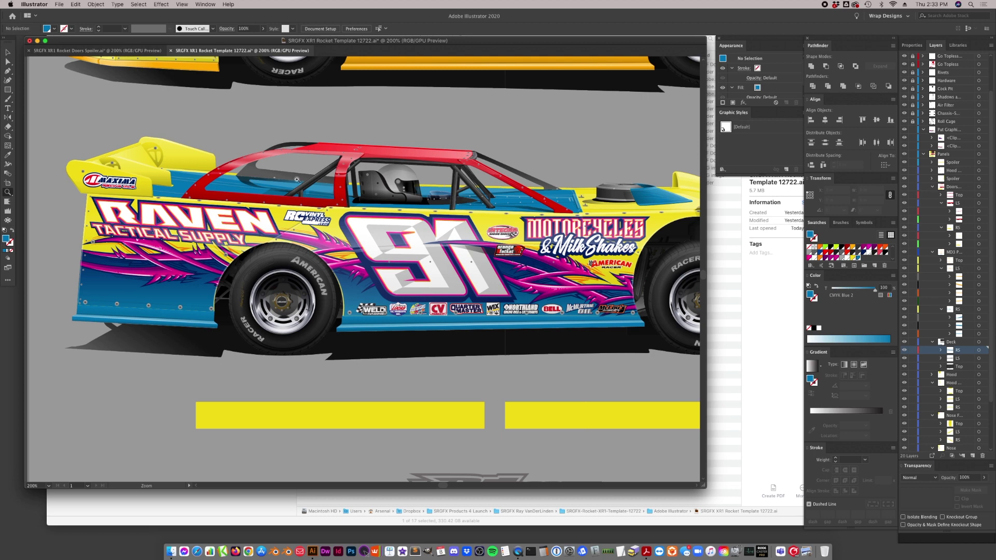
pyautogui.press('v')
pyautogui.press('a')
pyautogui.press('super+minus')
pyautogui.press('super+minus')
pyautogui.press('super+minus')
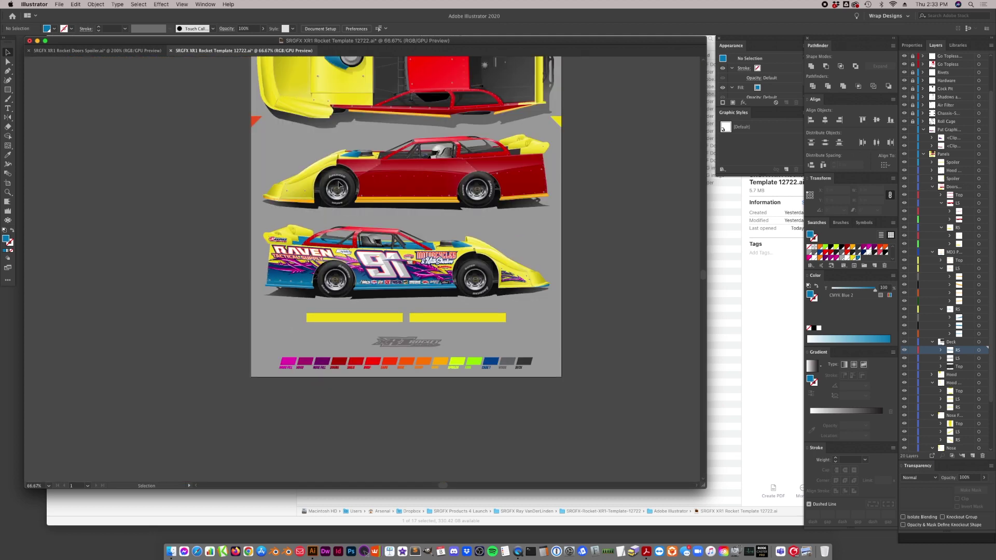
pyautogui.hscroll(10, 382, 278)
pyautogui.hscroll(-10, 382, 278)
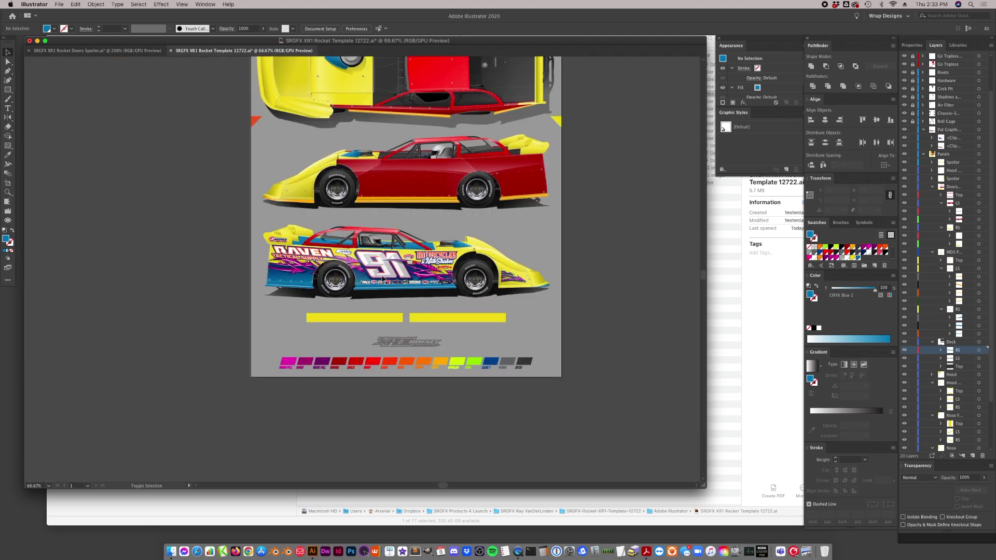
# - Hide the two upper Go Topless layers and expand the third Go Topless layer to show its sublayers
pyautogui.click(358, 243)
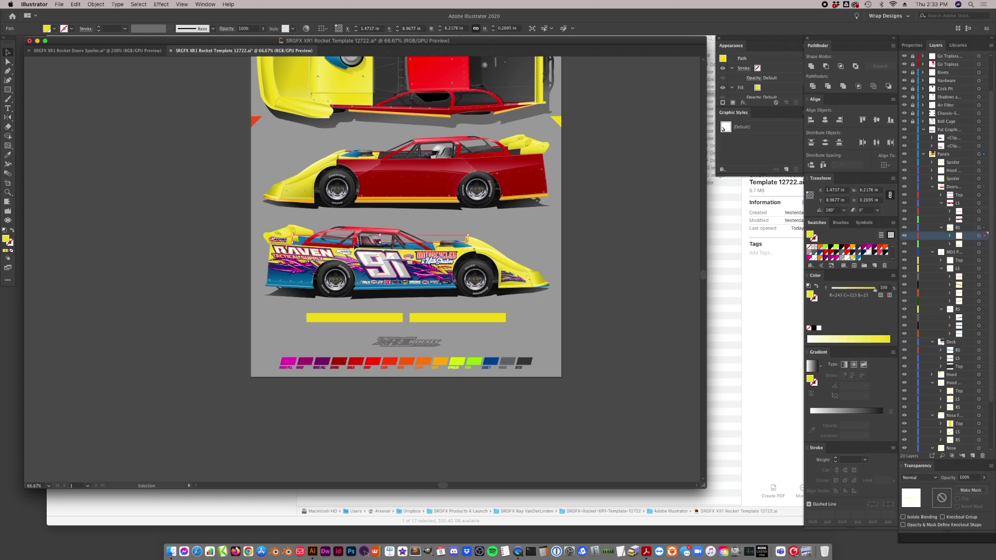
pyautogui.click(356, 246)
pyautogui.scroll(1, 942, 174)
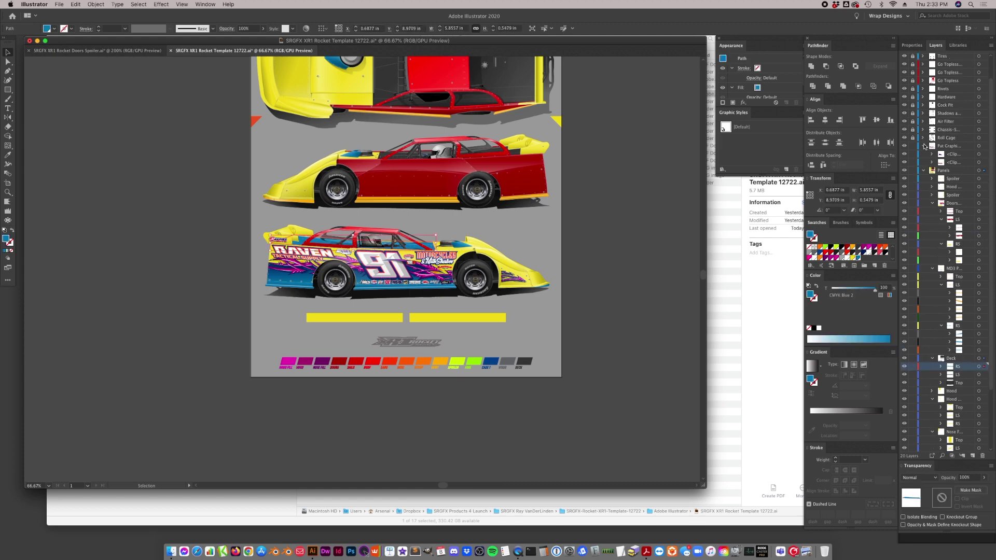
pyautogui.click(924, 146)
pyautogui.click(924, 154)
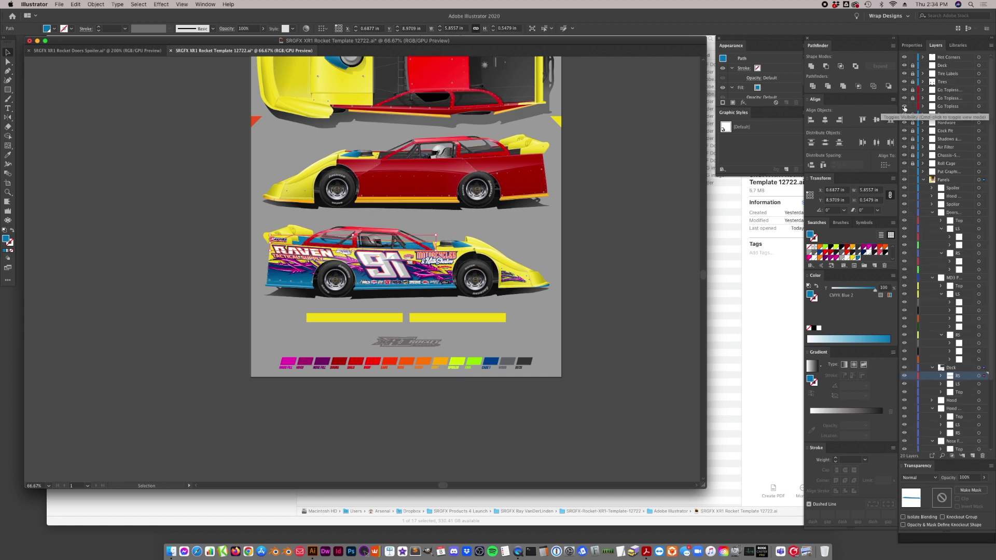
pyautogui.click(905, 90)
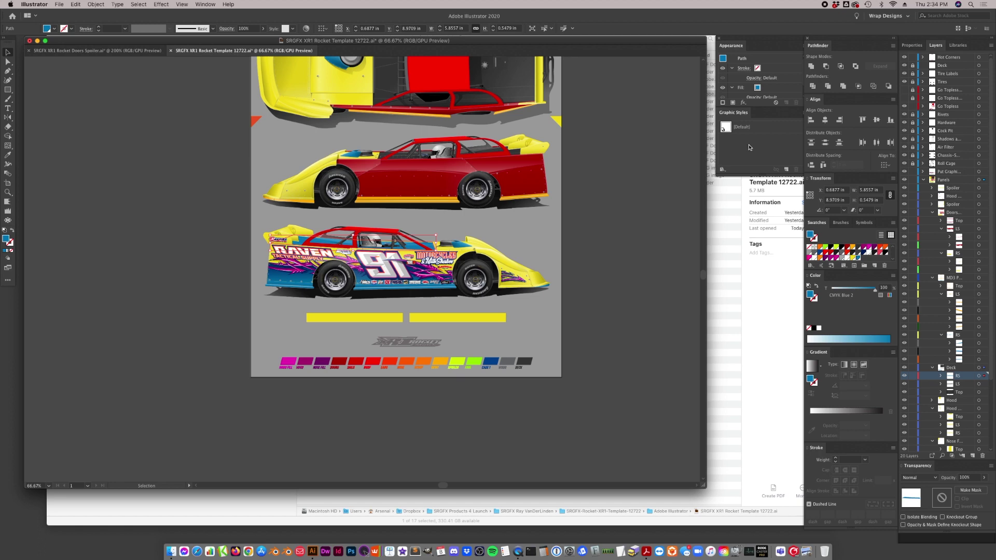
pyautogui.click(923, 106)
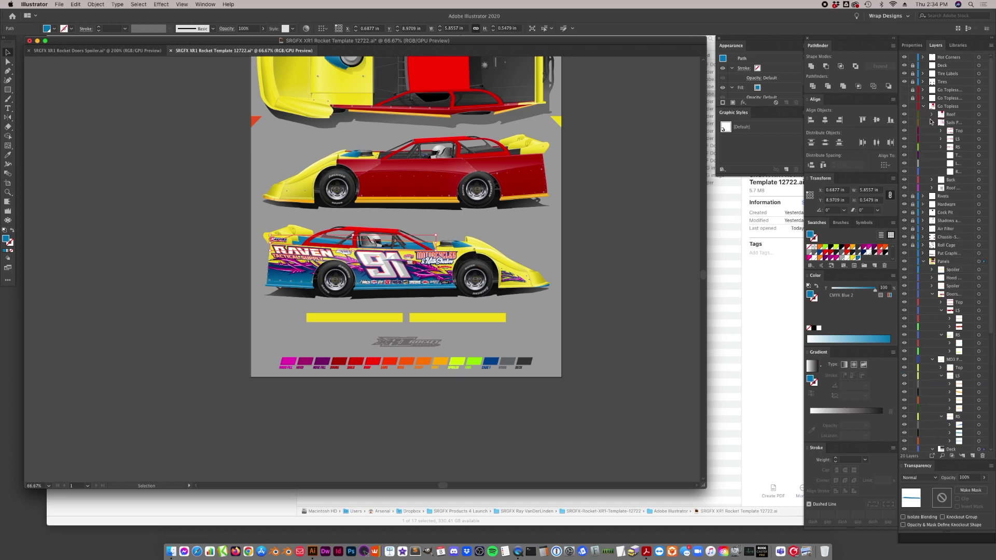
# - Create a new layer named Top Graphics above the expanded Go Topless layer
pyautogui.click(980, 147)
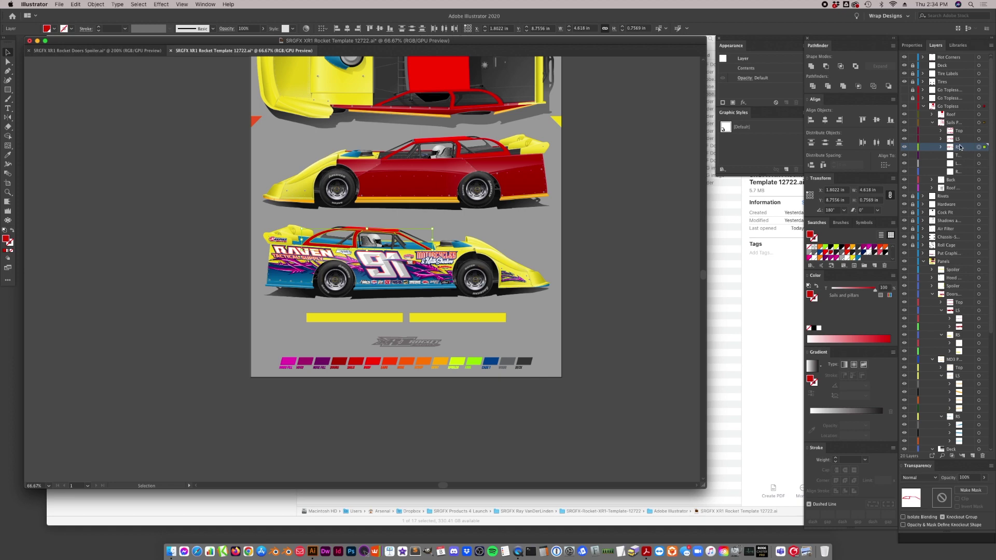
pyautogui.click(956, 107)
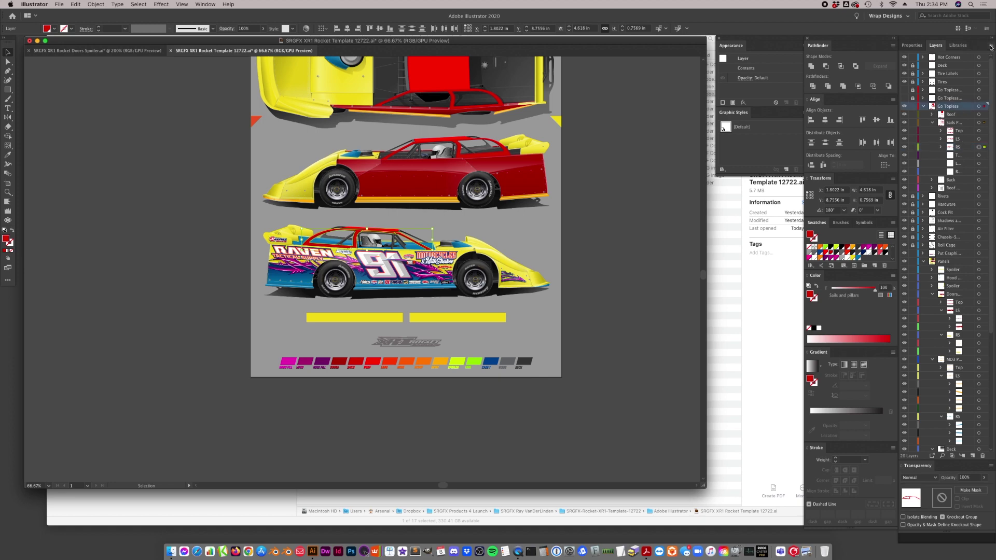
pyautogui.click(991, 46)
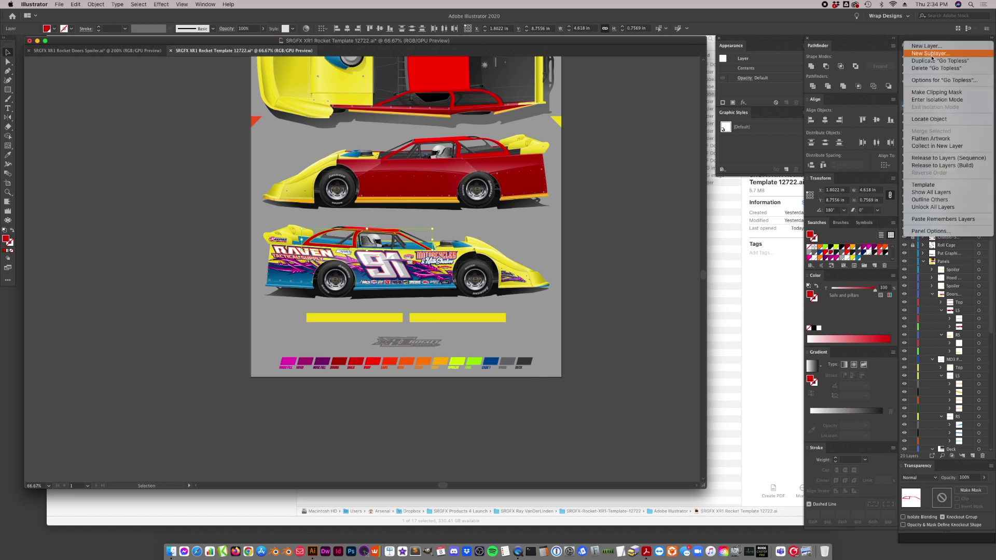
pyautogui.click(934, 47)
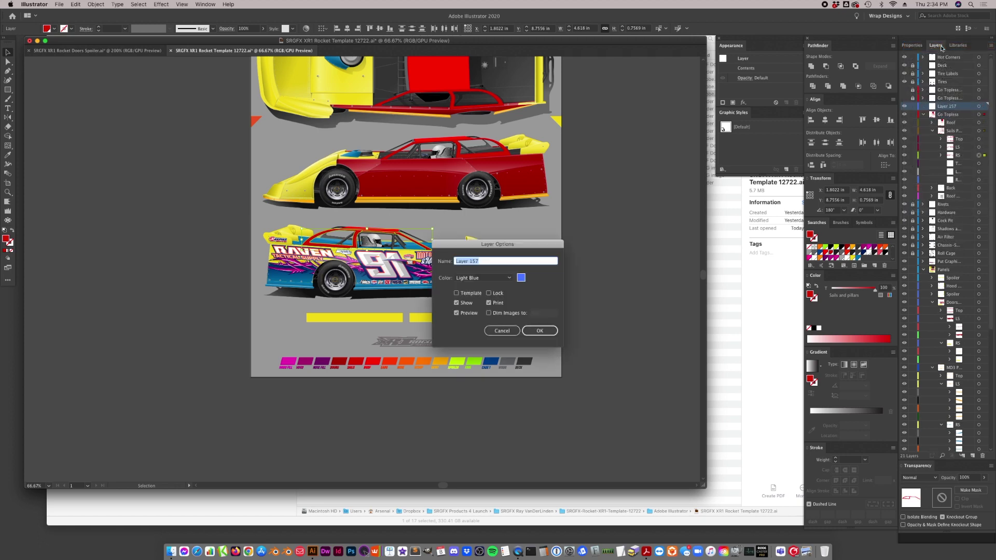
pyautogui.write('Top Graphics')
pyautogui.press('Return')
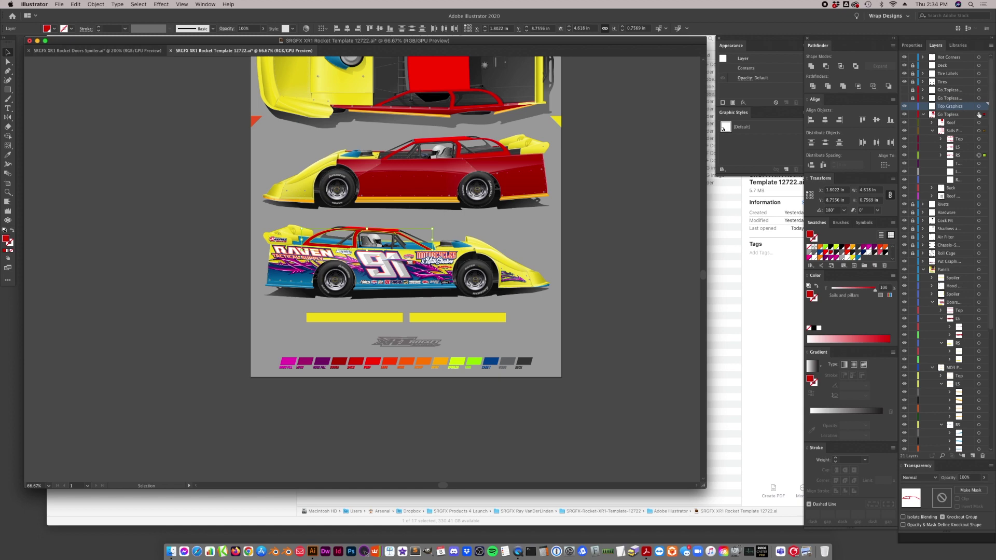
# - Move the right-side sail artwork and the Roof artwork into the Top Graphics layer and fill them with the yellow R=243 G=223 B=23 swatch
pyautogui.moveTo(984, 108); pyautogui.dragTo(984, 106)
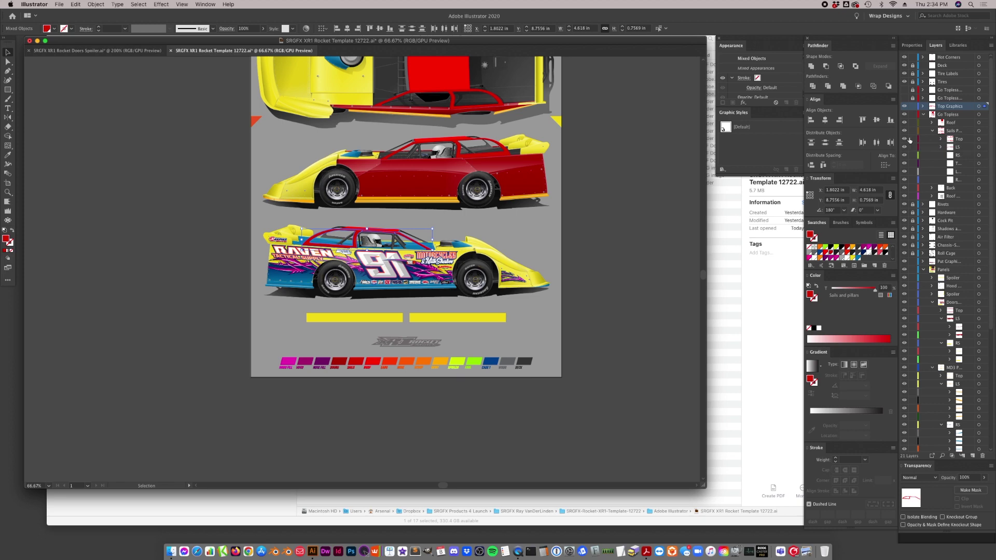
pyautogui.click(851, 258)
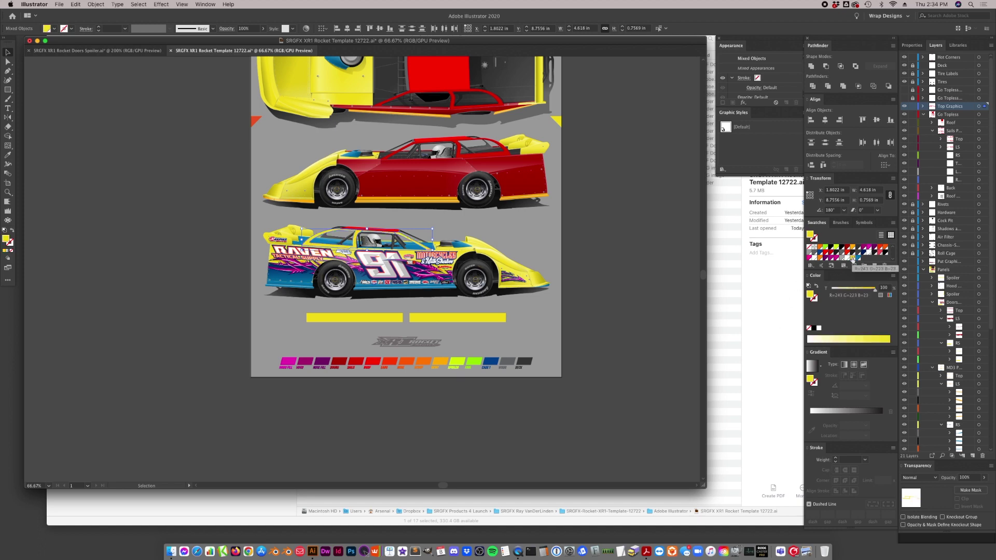
pyautogui.click(979, 122)
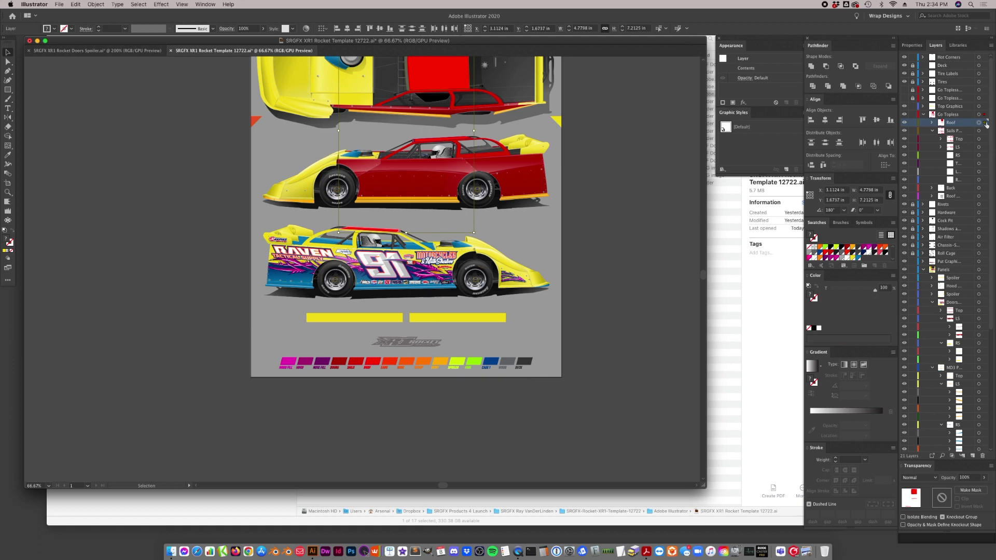
pyautogui.moveTo(985, 113); pyautogui.dragTo(985, 107)
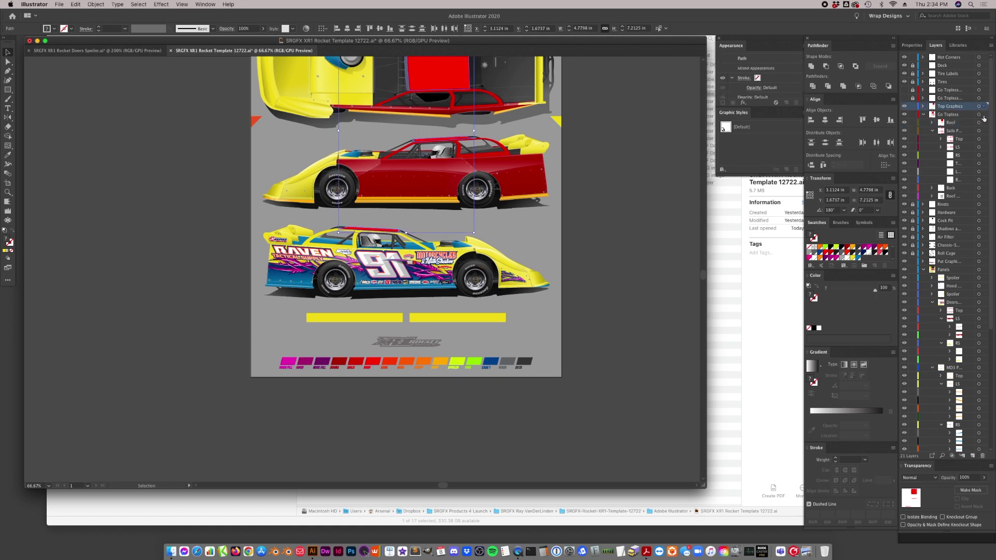
pyautogui.click(979, 106)
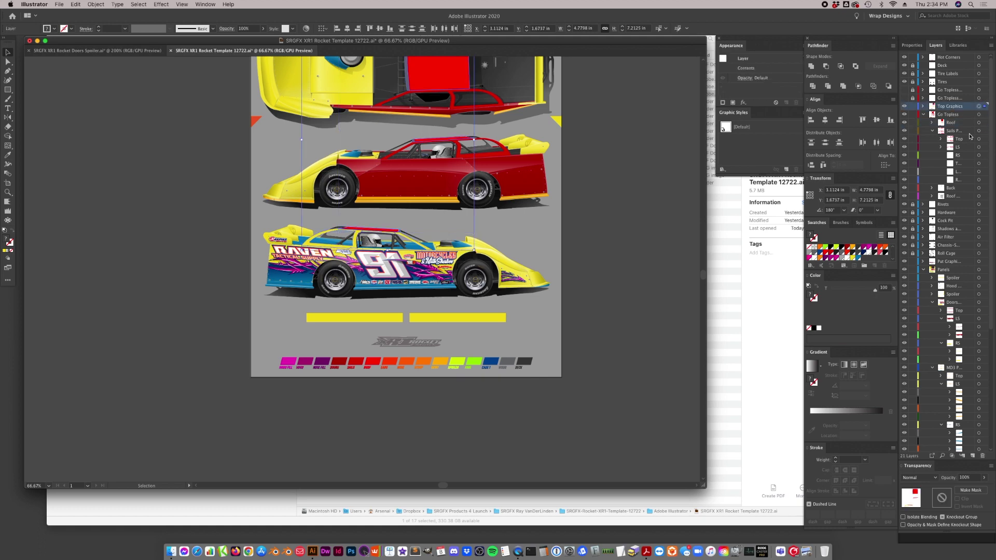
pyautogui.click(851, 257)
pyautogui.click(390, 255)
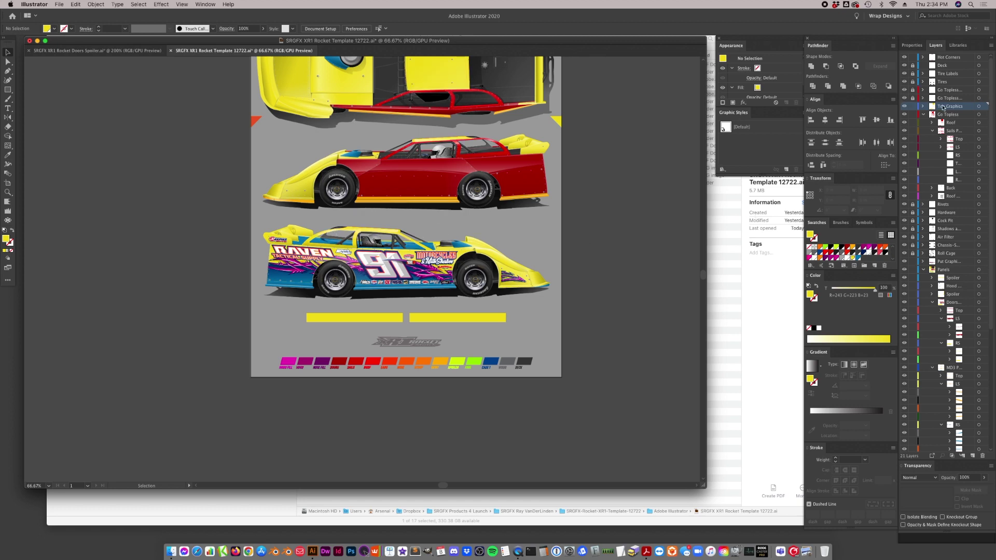
pyautogui.click(923, 107)
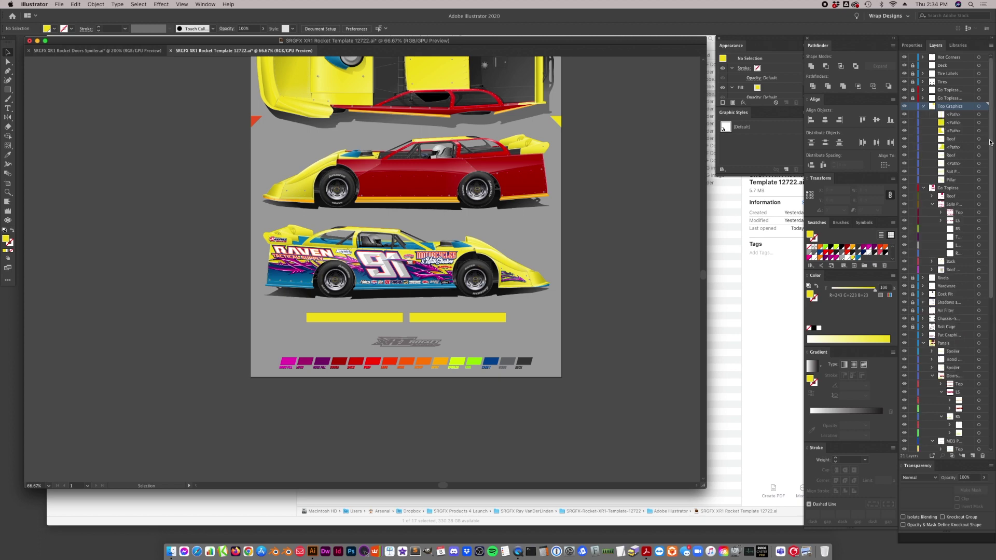
# - Try hiding the two upper Go Topless layers, then grouping and duplicating the number 91 side view's sail, pillar and roof pieces
pyautogui.click(904, 107)
pyautogui.click(904, 107)
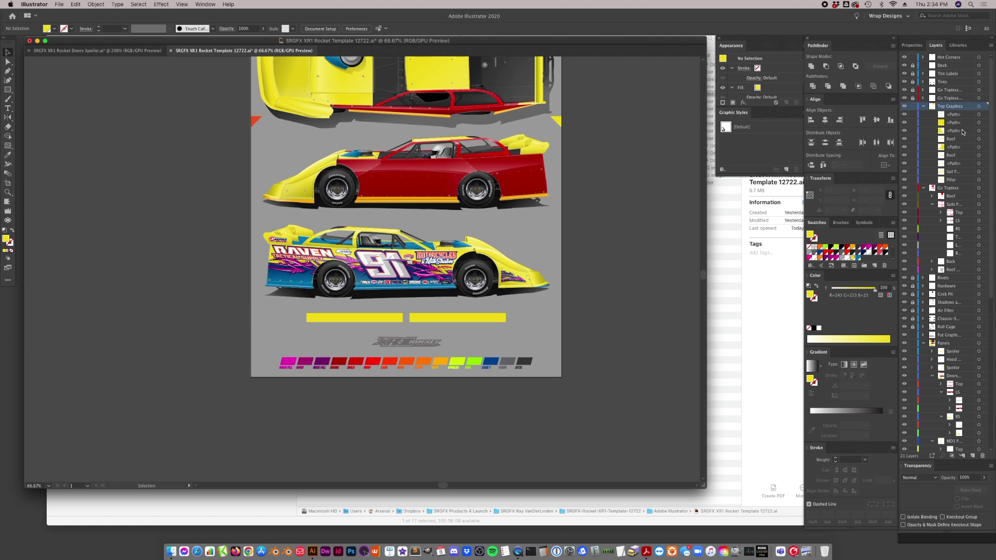
pyautogui.click(357, 231)
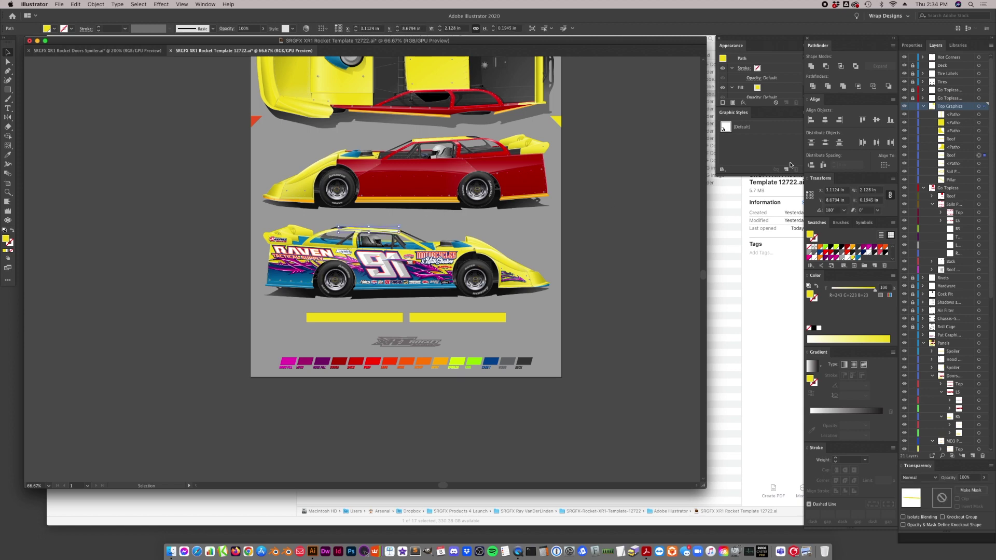
pyautogui.moveTo(905, 99); pyautogui.dragTo(904, 90)
pyautogui.click(421, 250)
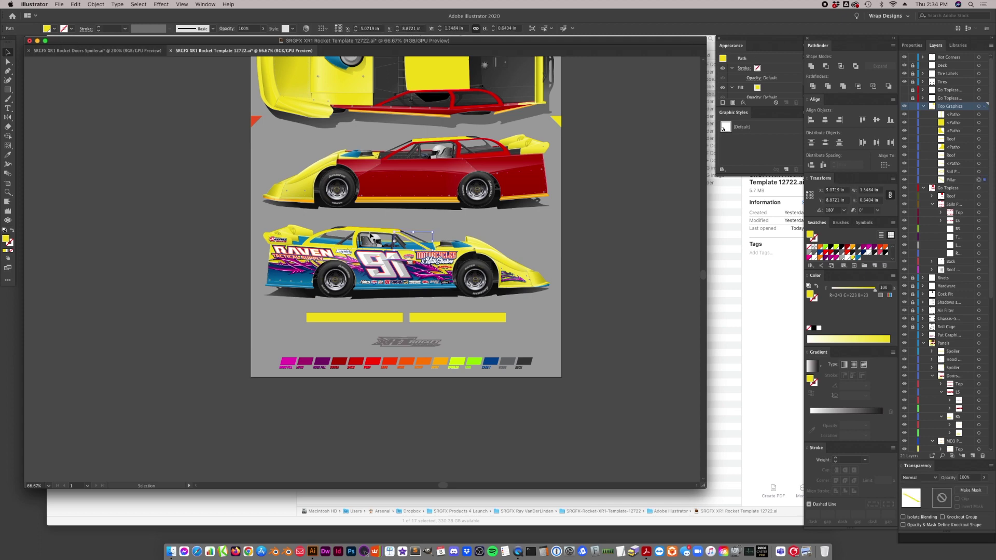
pyautogui.click(321, 236)
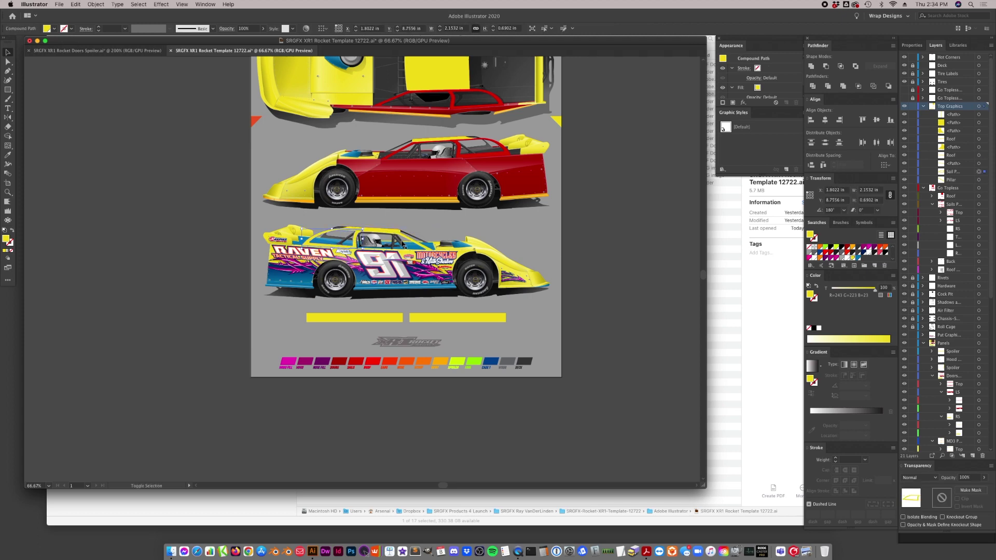
pyautogui.keyDown('shift'); pyautogui.click(403, 242); pyautogui.keyUp('shift')
pyautogui.keyDown('shift'); pyautogui.click(369, 229); pyautogui.keyUp('shift')
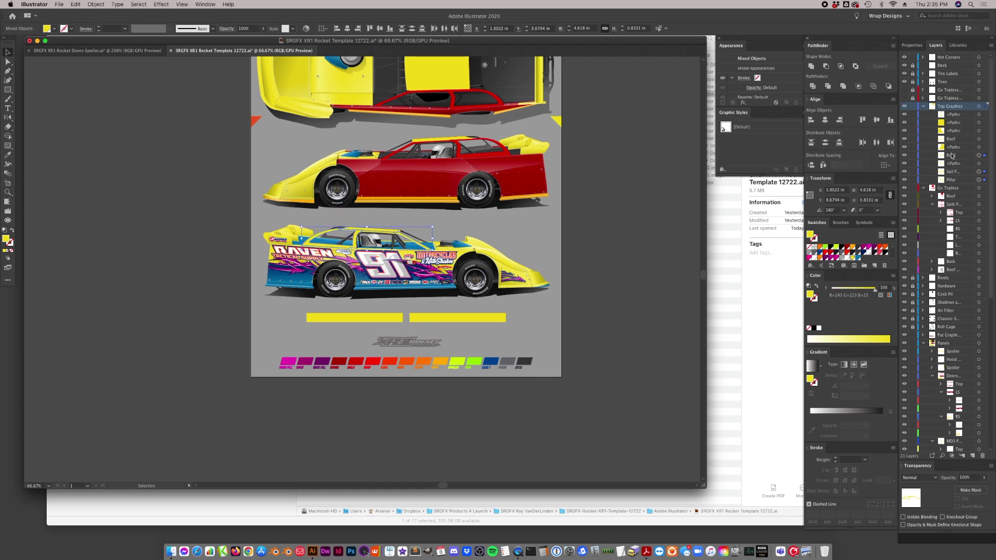
pyautogui.press('super+g')
pyautogui.moveTo(961, 157); pyautogui.dragTo(957, 159)
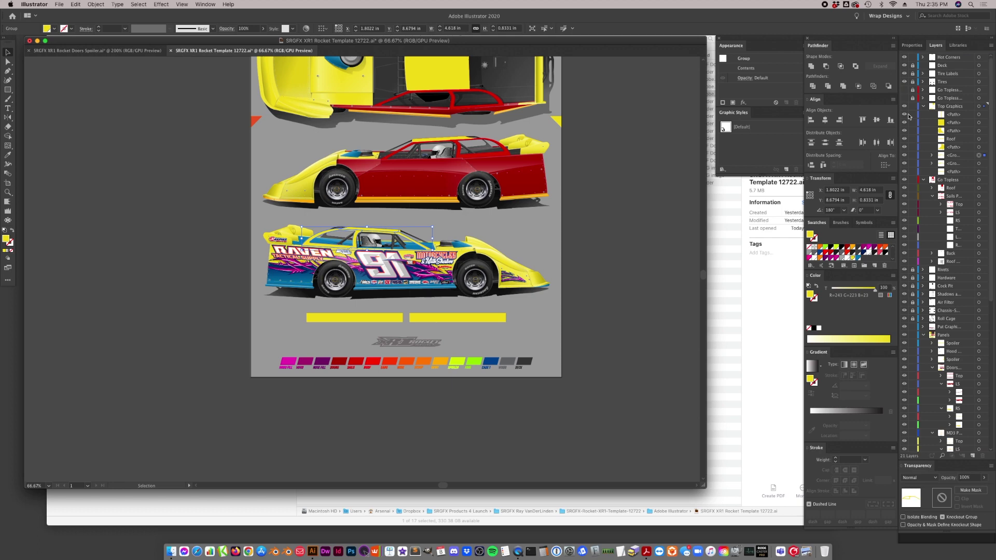
# - Try to merge the duplicated sail, pillar and roof group into one compound path with a magenta fill
pyautogui.click(893, 46)
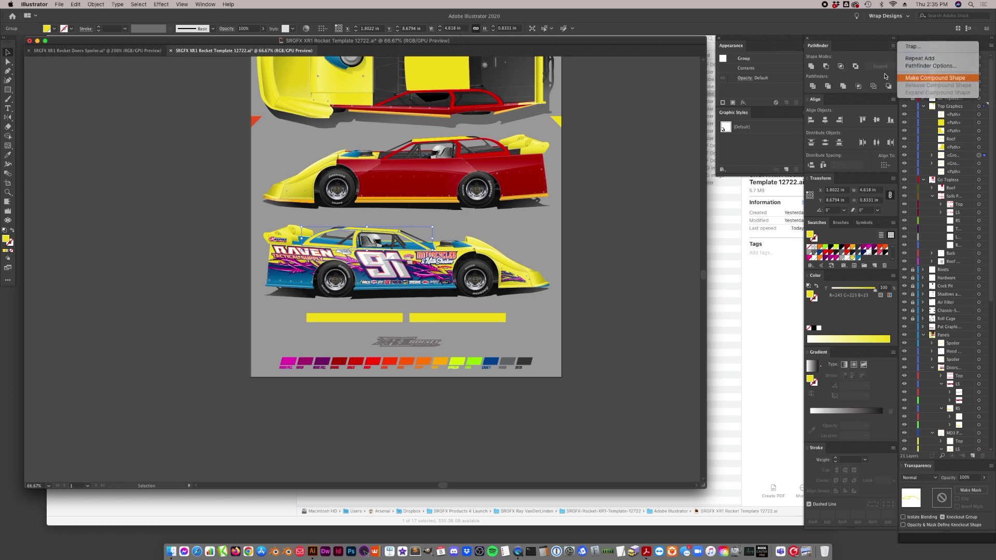
pyautogui.click(913, 78)
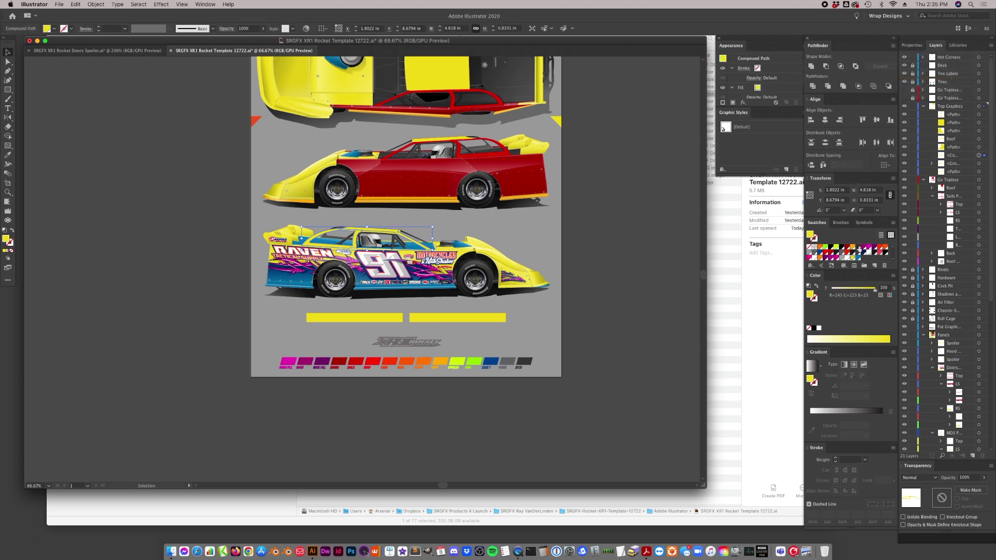
pyautogui.click(870, 248)
pyautogui.press('super+shift+a')
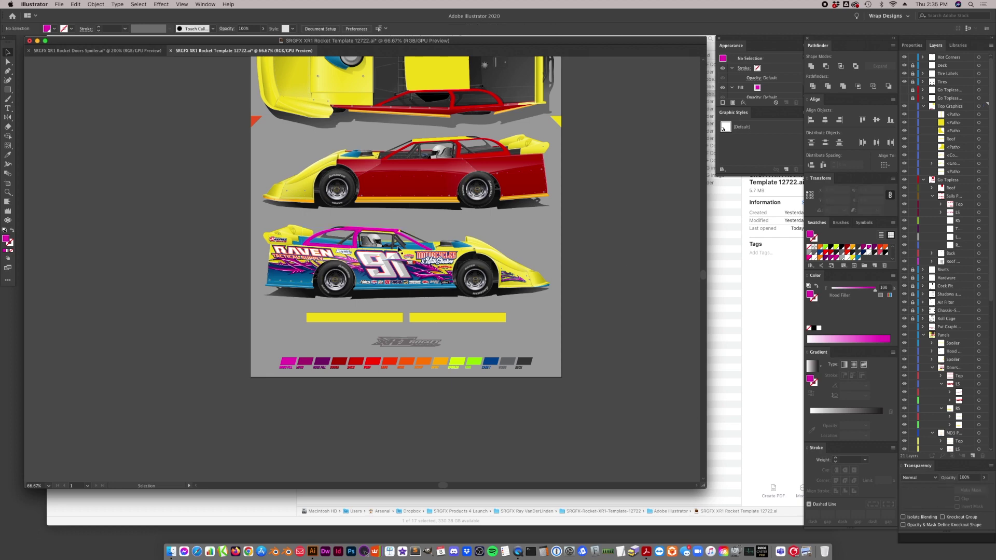
# - Undo the magenta fill, merge, duplication and grouping of the sail, pillar and roof pieces
pyautogui.press('super+z')
pyautogui.press('super+z')
pyautogui.press('super+shift+z')
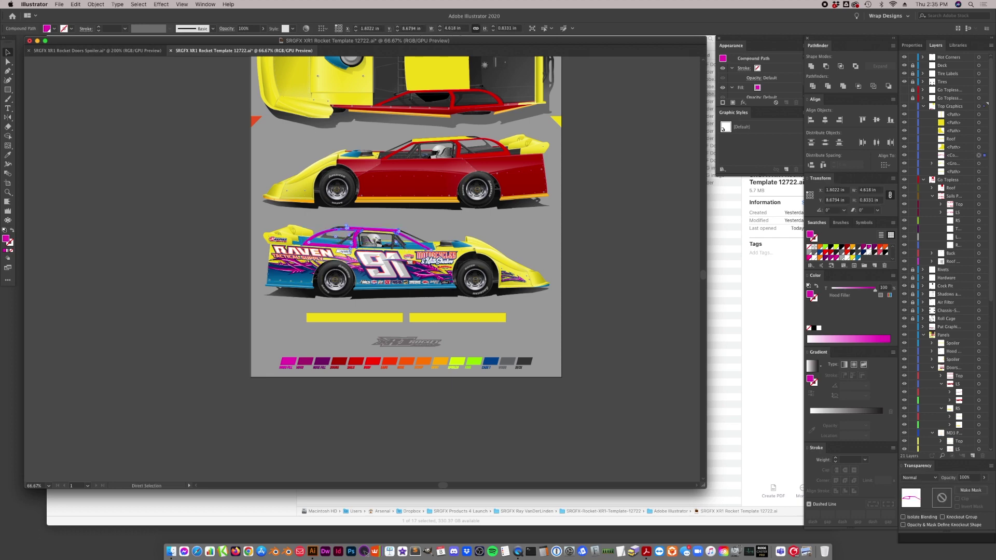
pyautogui.press('super+z')
pyautogui.press('super+g')
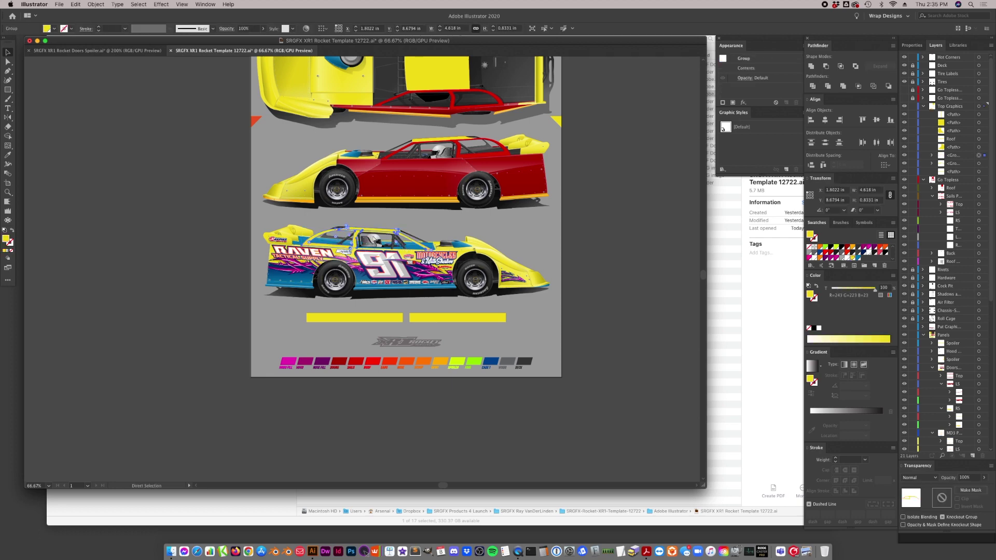
pyautogui.press('v')
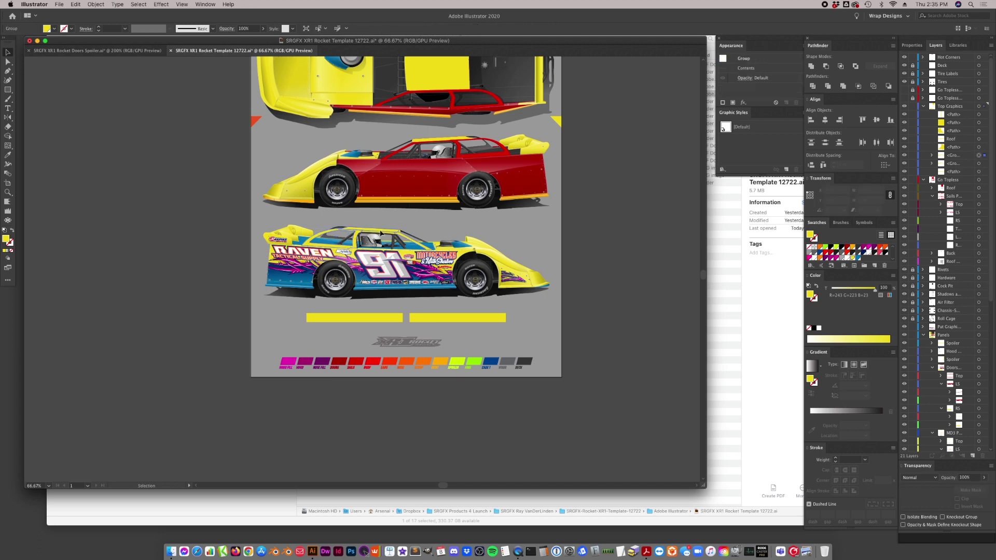
pyautogui.doubleClick(389, 229)
pyautogui.click(399, 61)
pyautogui.press('super+z')
pyautogui.press('super+z')
pyautogui.press('super+z')
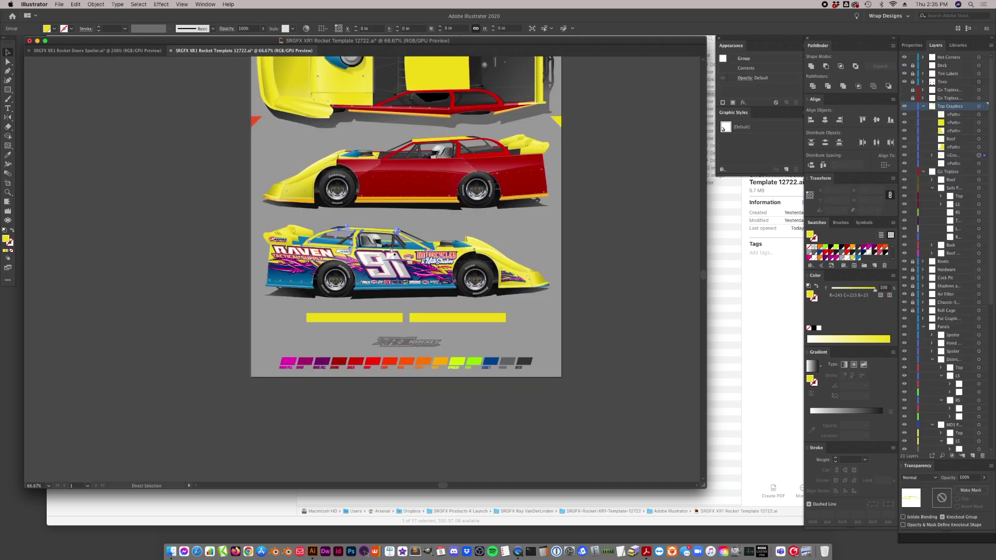
# - Hide the two upper Go Topless layers again and select the sail piece on the number 91 side view
pyautogui.press('a')
pyautogui.press('z')
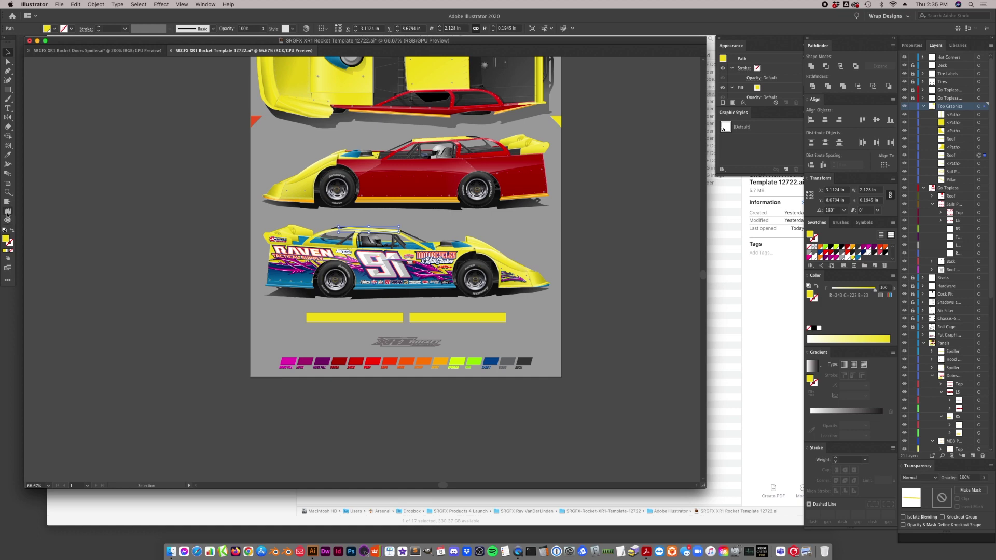
pyautogui.click(392, 245)
pyautogui.click(315, 257)
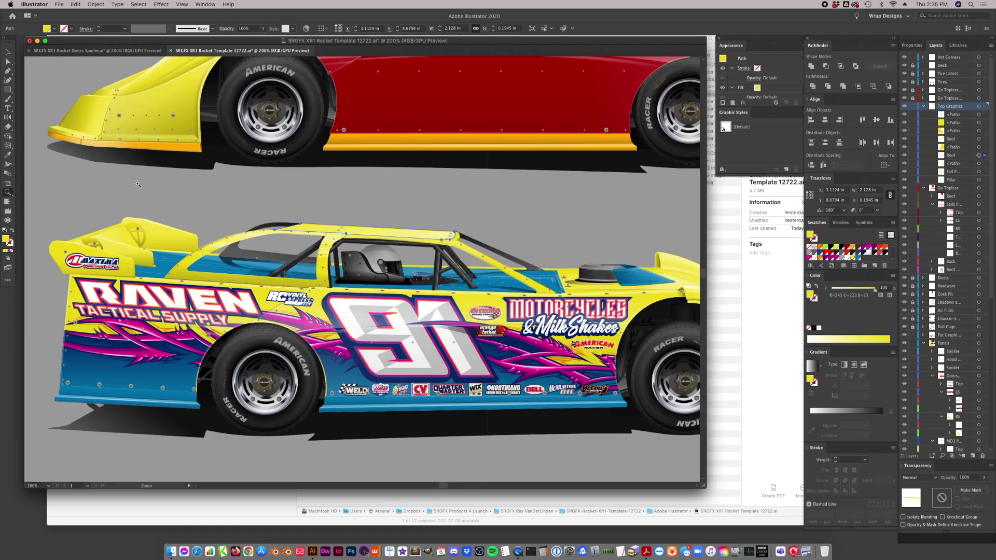
pyautogui.click(8, 51)
pyautogui.click(346, 241)
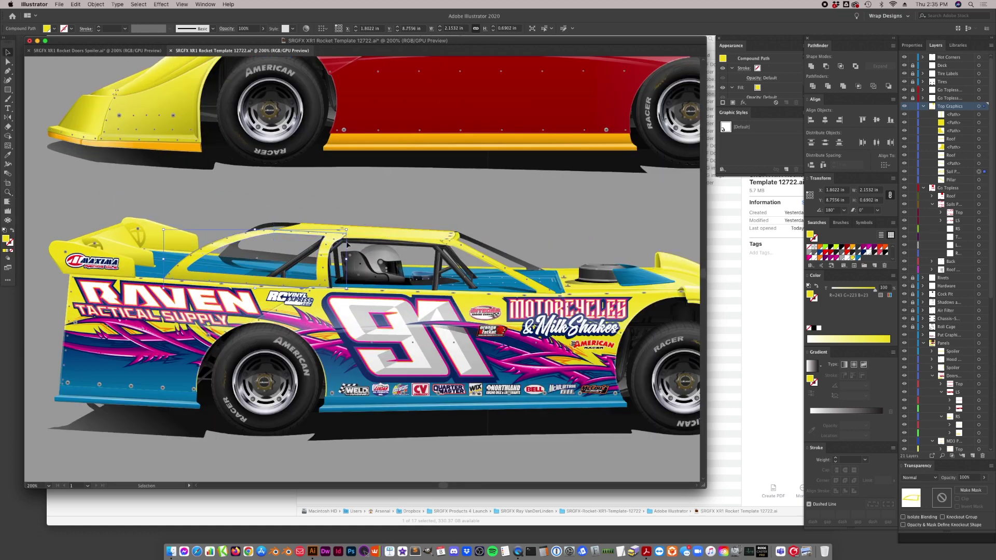
pyautogui.click(904, 99)
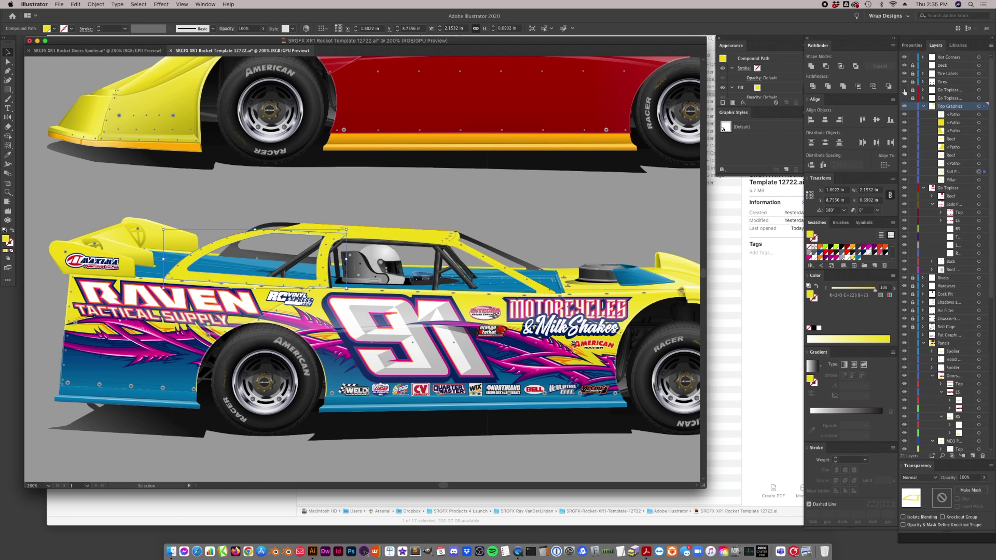
# - Group the sail with the pillar pieces and paste a copy of the group directly in front
pyautogui.keyDown('shift'); pyautogui.click(505, 271); pyautogui.keyUp('shift')
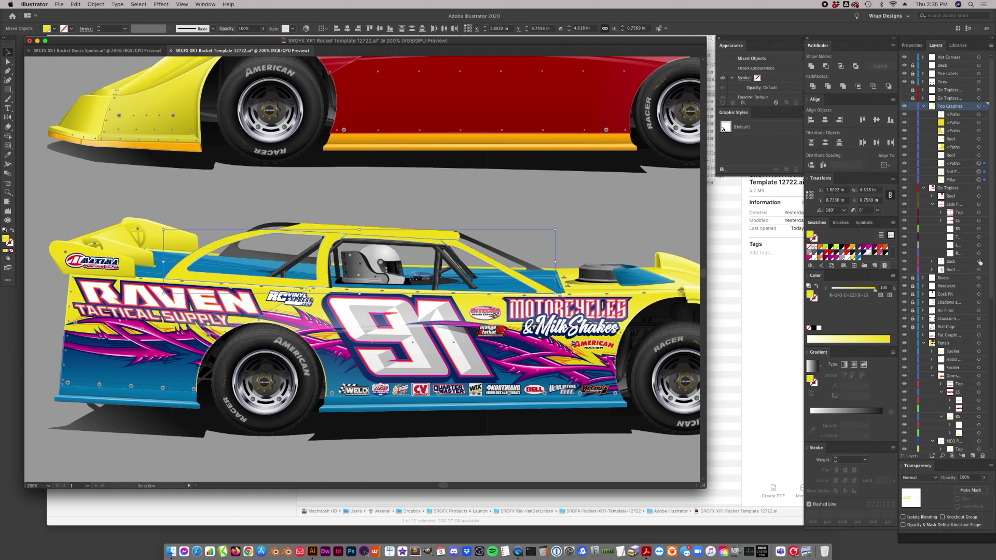
pyautogui.press('super+g')
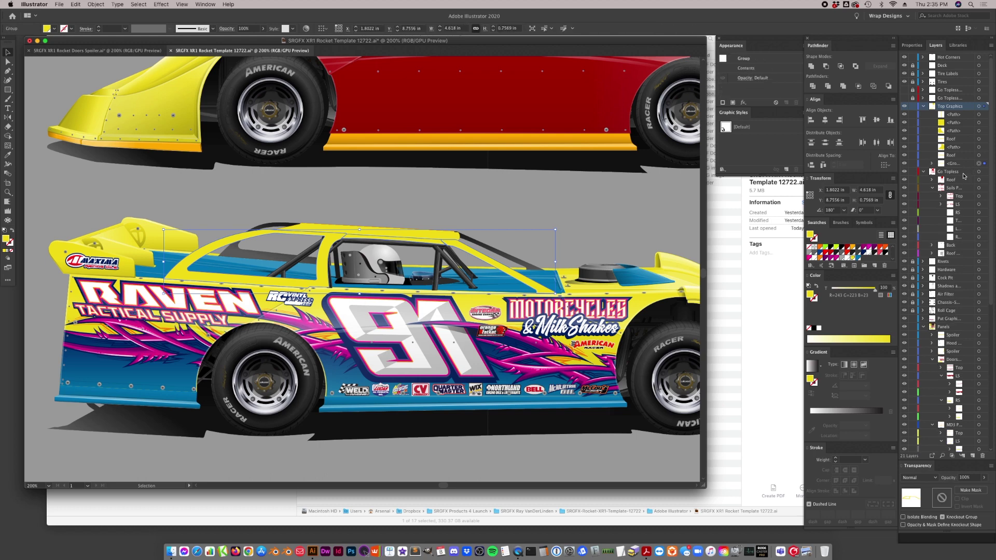
pyautogui.press('super+c')
pyautogui.press('super+f')
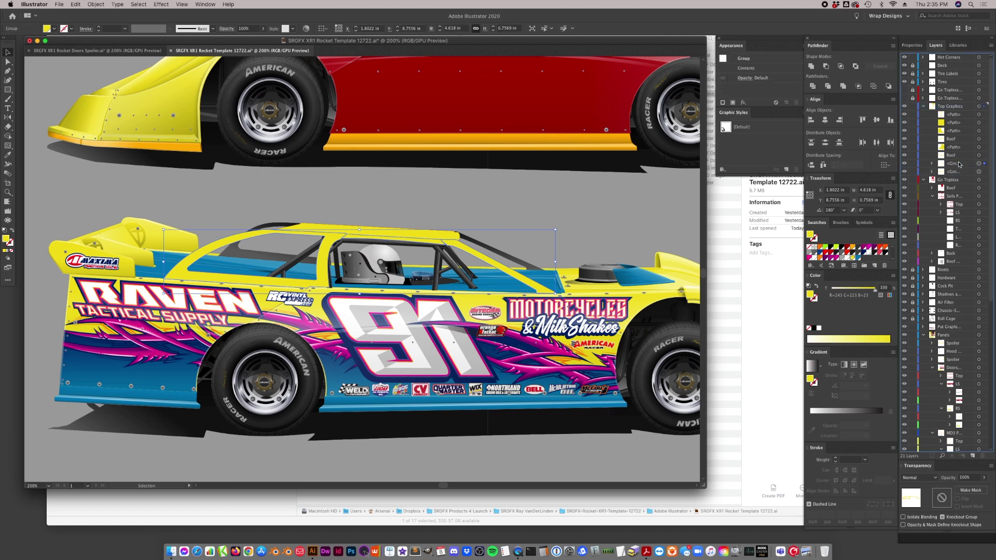
# - Unite the copied sail and pillar group into a single compound path and fill it with magenta
pyautogui.click(810, 67)
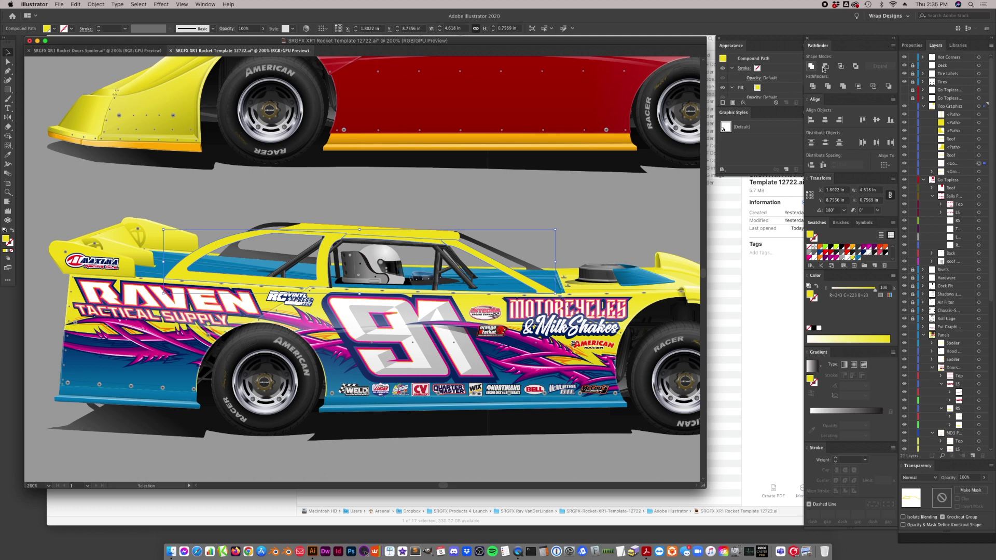
pyautogui.click(892, 48)
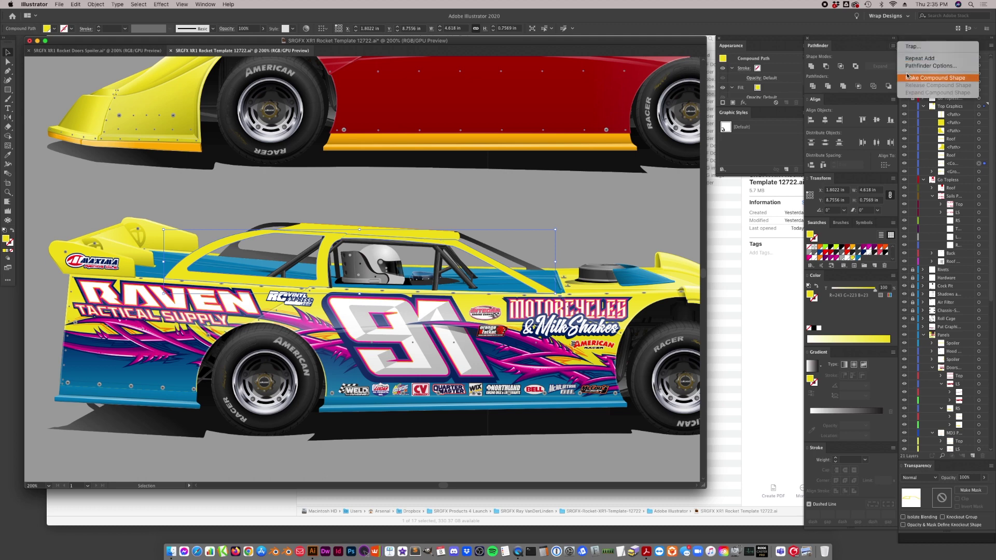
pyautogui.click(924, 78)
pyautogui.click(887, 66)
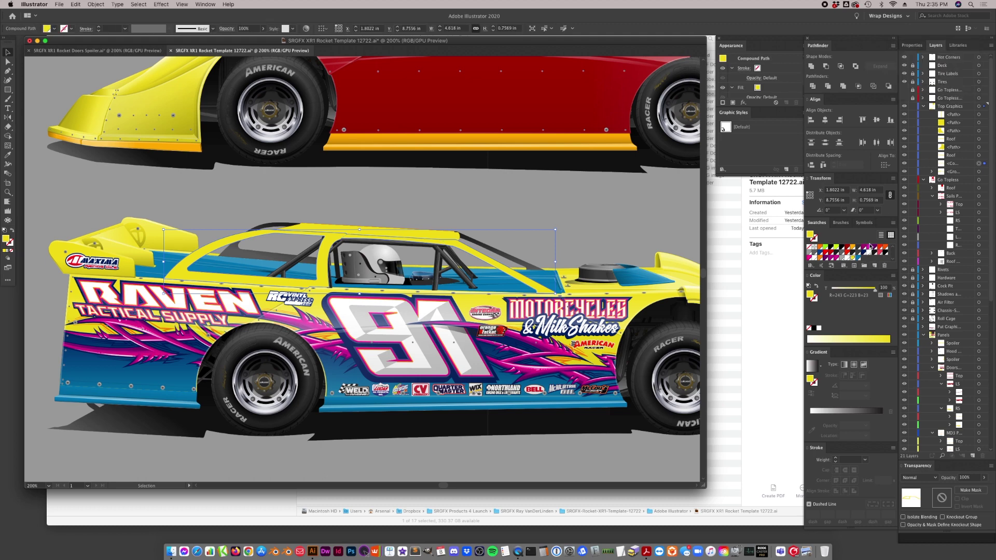
pyautogui.click(867, 248)
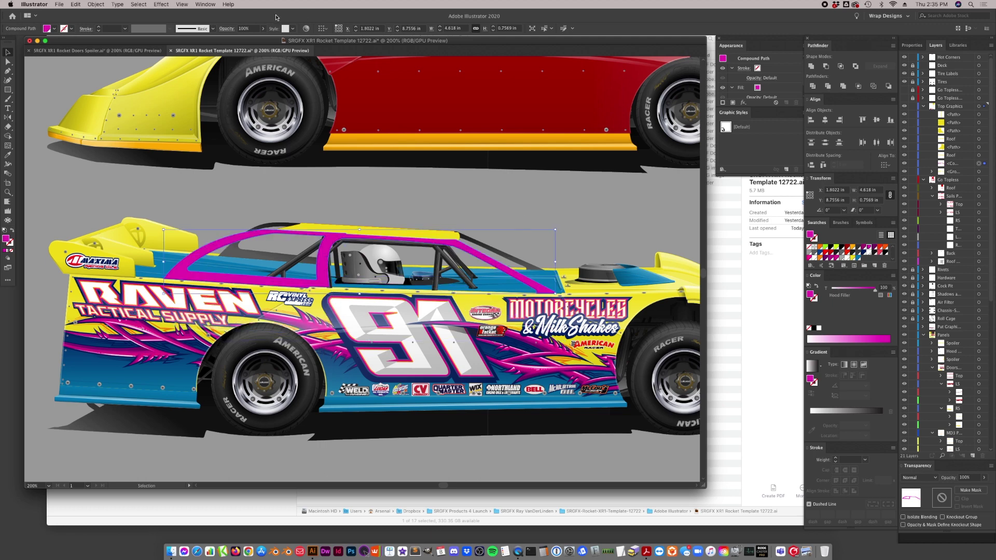
# - Switch to the XR1 Rocket Doors Spoiler document, leave the current isolation and isolate the wrap's purple flame graphics group
pyautogui.click(139, 51)
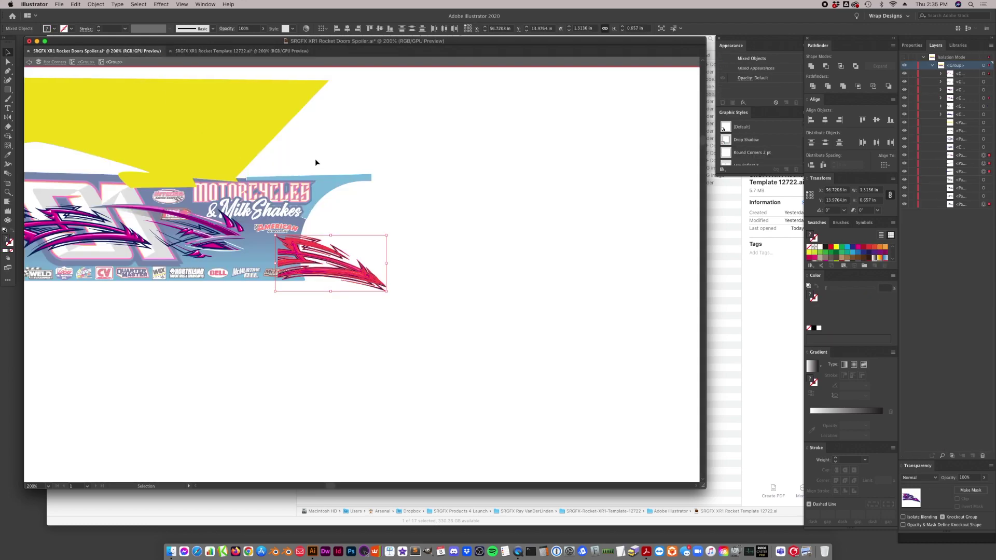
pyautogui.click(289, 65)
pyautogui.hscroll(-10, 311, 207)
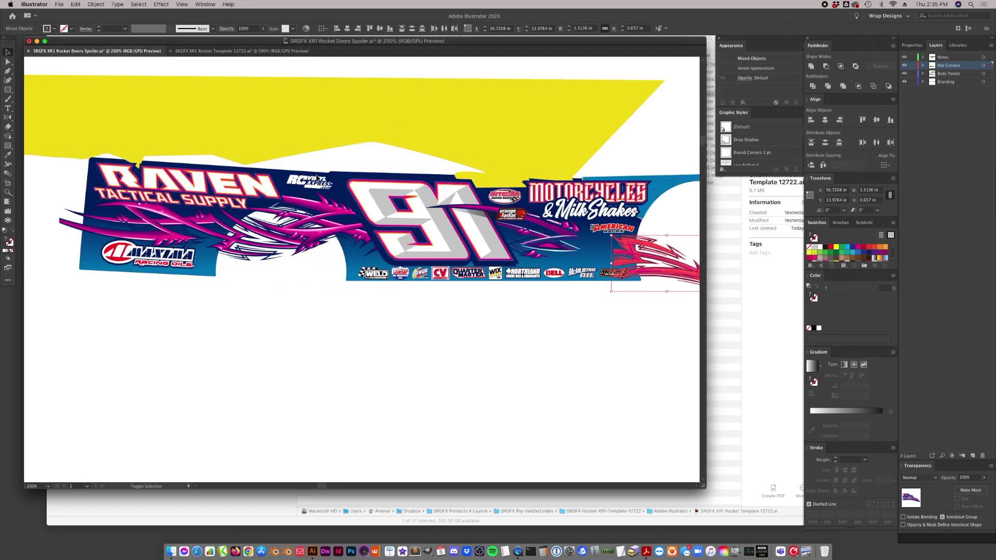
pyautogui.click(285, 253)
pyautogui.doubleClick(288, 239)
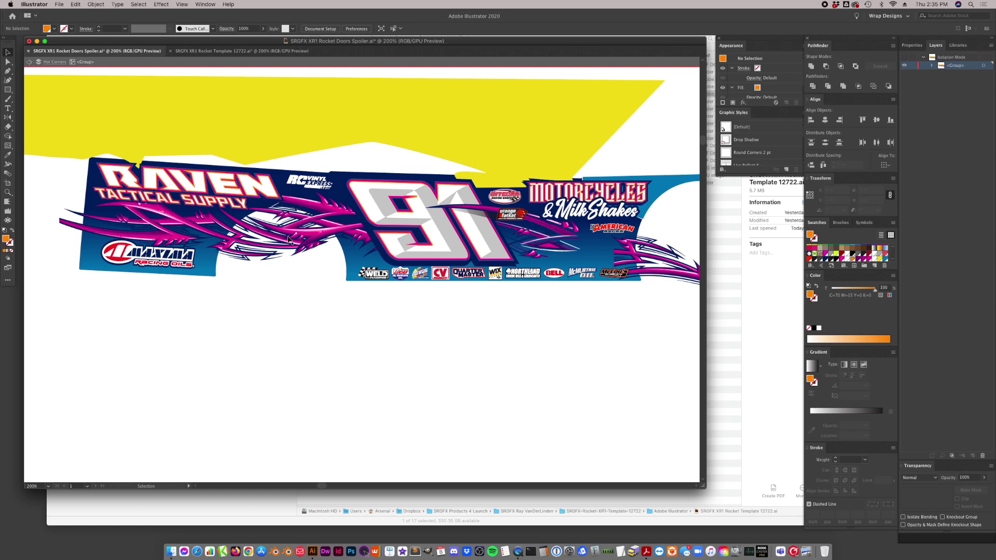
pyautogui.moveTo(264, 229); pyautogui.dragTo(292, 305)
pyautogui.press('super+z')
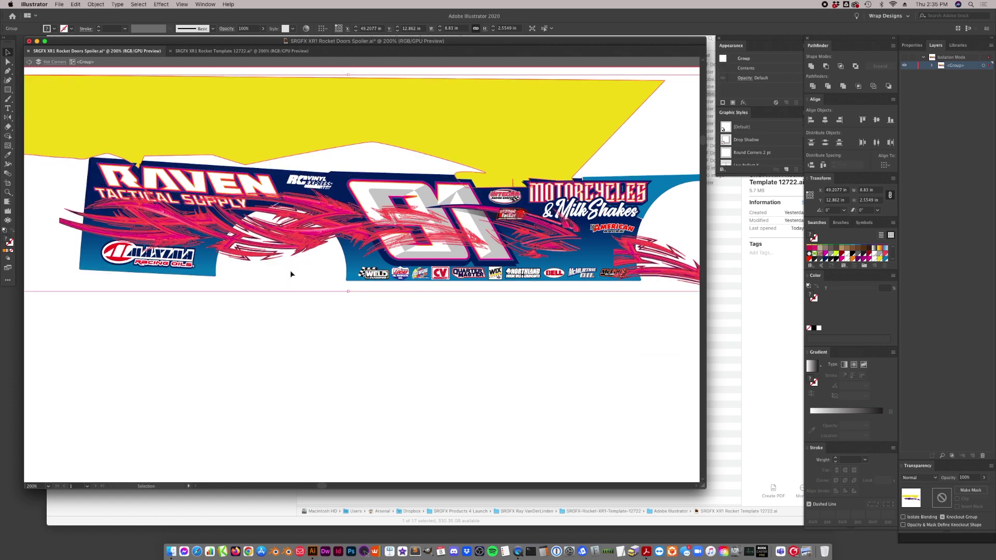
pyautogui.rightClick(297, 228)
pyautogui.press('Escape')
# - Duplicate the flame graphics group below the door wrap, ungroup the copy and copy the flames in its left portion
pyautogui.moveTo(292, 238); pyautogui.dragTo(294, 351)
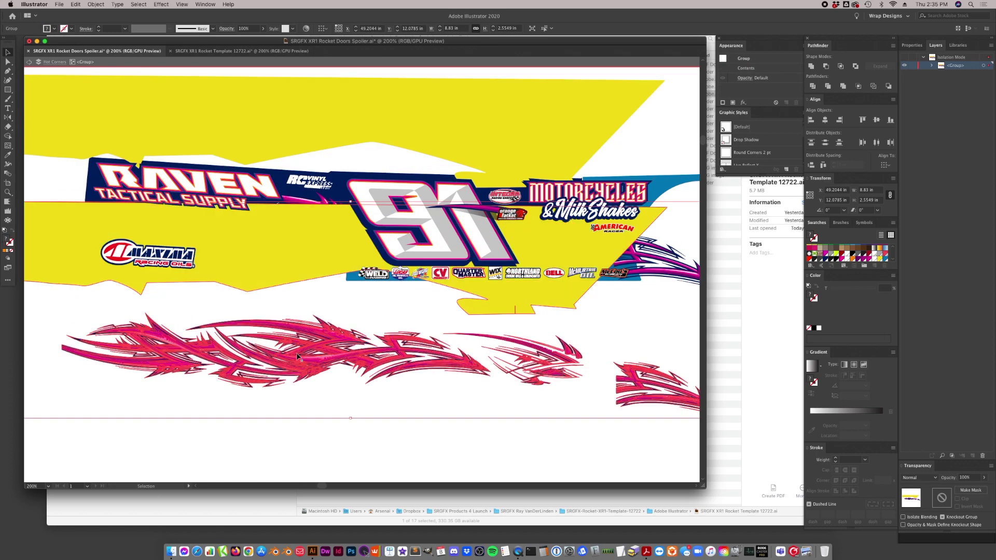
pyautogui.rightClick(296, 353)
pyautogui.click(319, 425)
pyautogui.moveTo(430, 408); pyautogui.dragTo(88, 324)
pyautogui.press('a')
pyautogui.press('v')
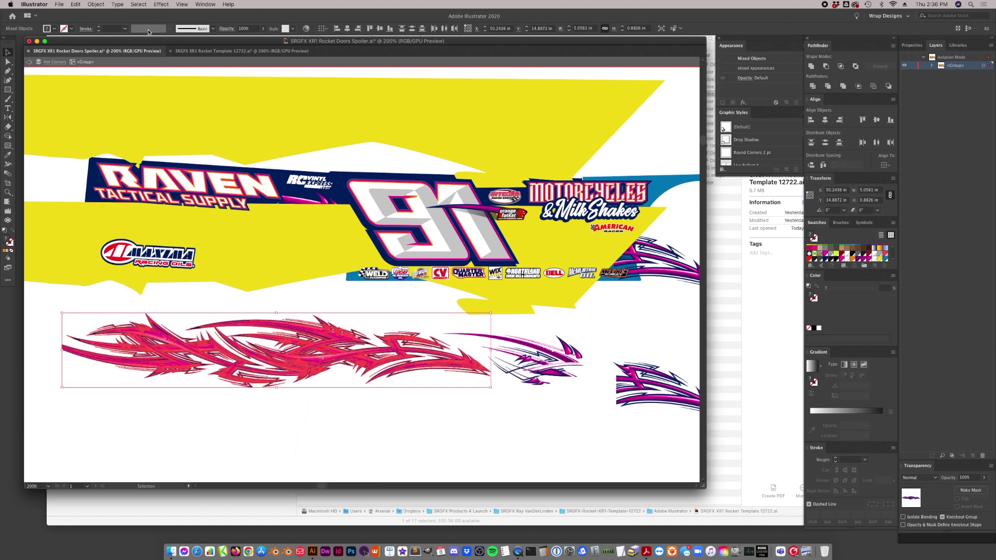
# - Paste the copied flames into the XR1 Rocket Template document, placing them over the number 91 car's sail and roof with a slight clockwise rotation
pyautogui.click(233, 51)
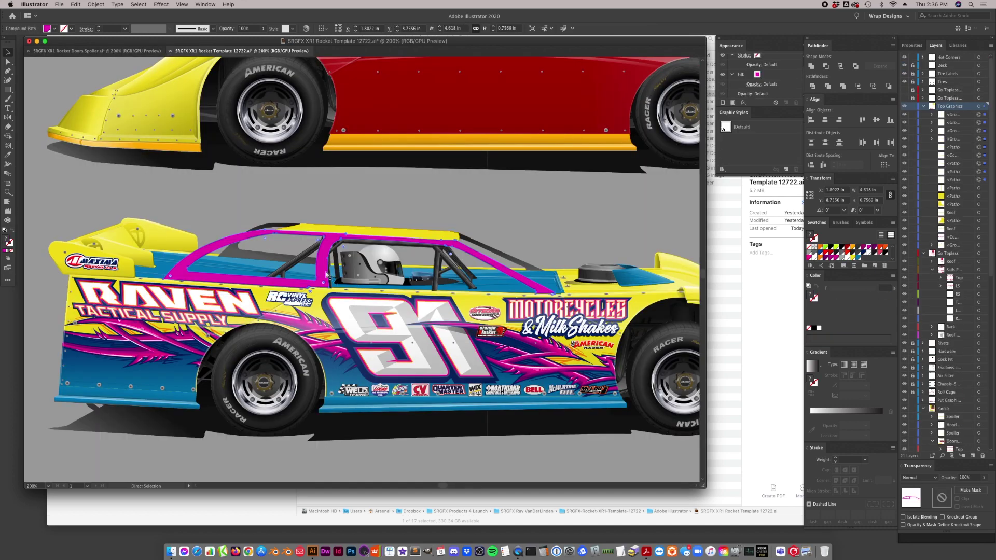
pyautogui.press('super+v')
pyautogui.moveTo(360, 287); pyautogui.dragTo(335, 216)
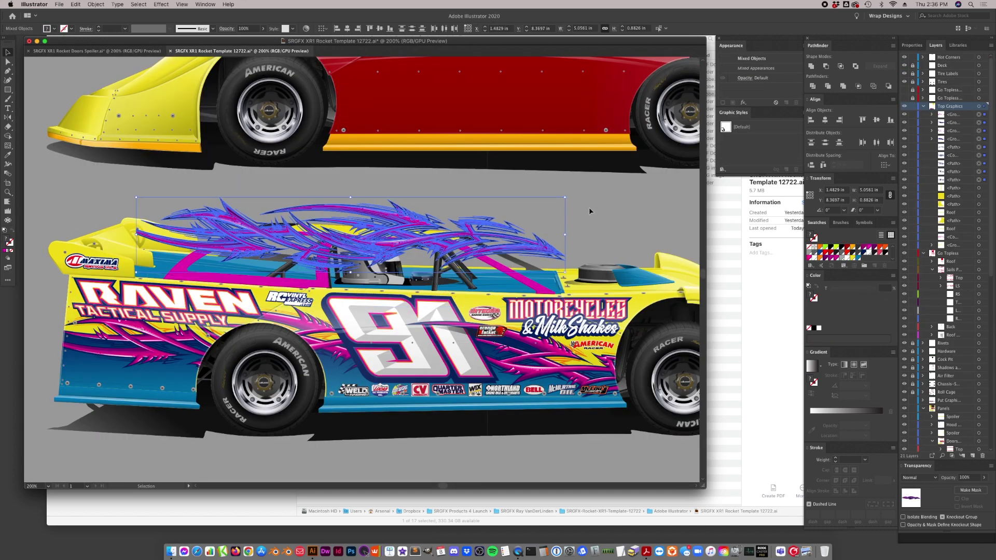
pyautogui.moveTo(568, 195); pyautogui.dragTo(569, 212)
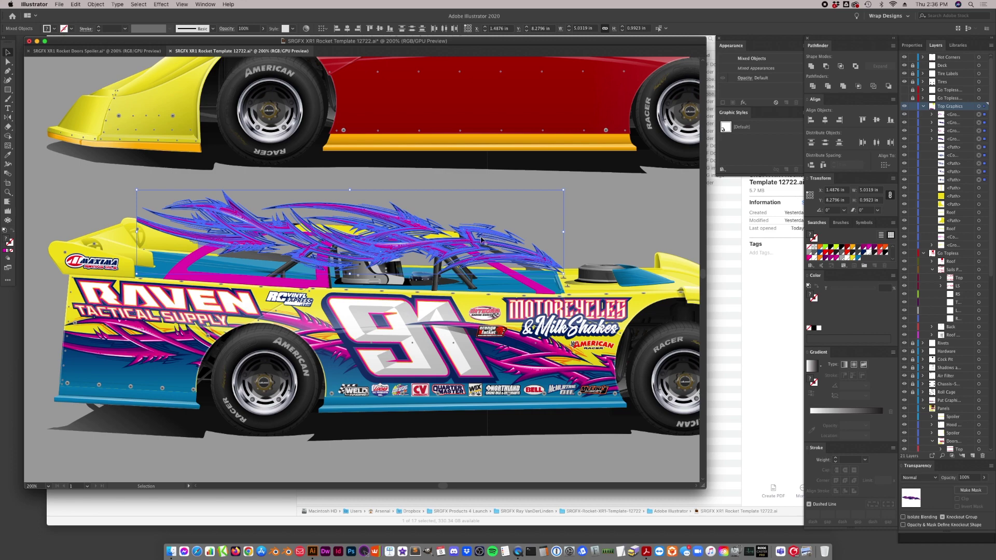
pyautogui.moveTo(479, 242); pyautogui.dragTo(481, 245)
pyautogui.press('Down')
pyautogui.press('Down')
pyautogui.press('Down')
# - Try to clip a single flame group with the magenta sail and pillar shape, and undo the attempt
pyautogui.click(525, 284)
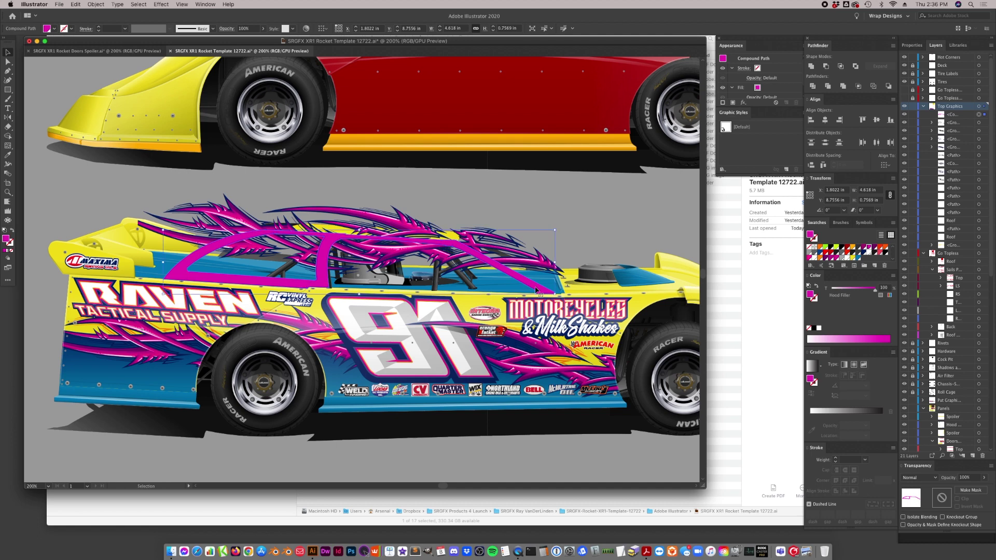
pyautogui.keyDown('shift'); pyautogui.click(527, 267); pyautogui.keyUp('shift')
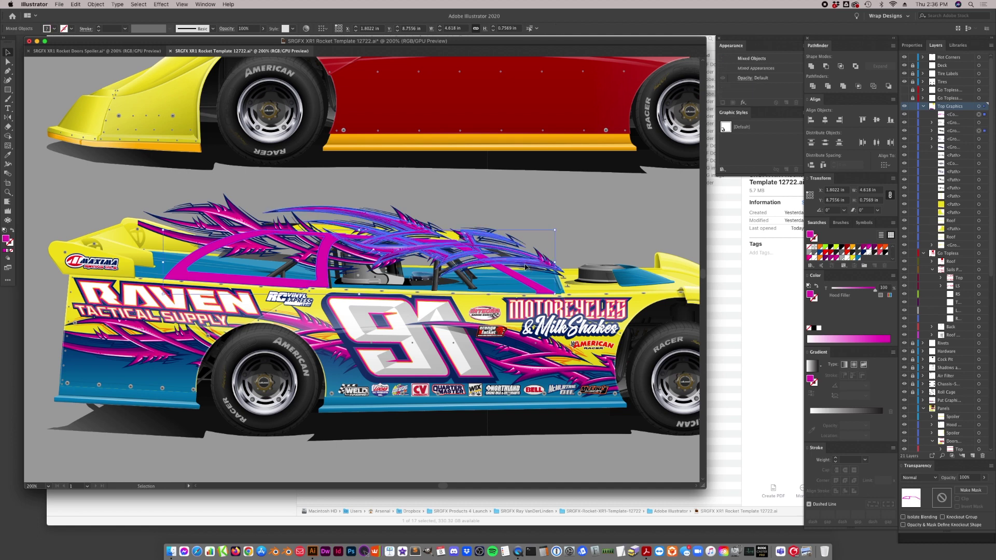
pyautogui.rightClick(523, 268)
pyautogui.click(550, 336)
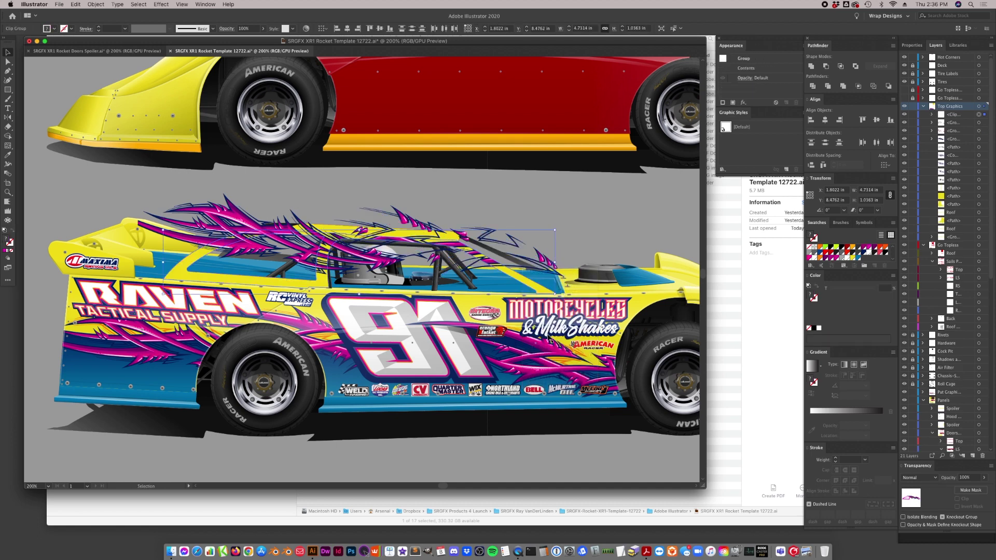
pyautogui.click(327, 258)
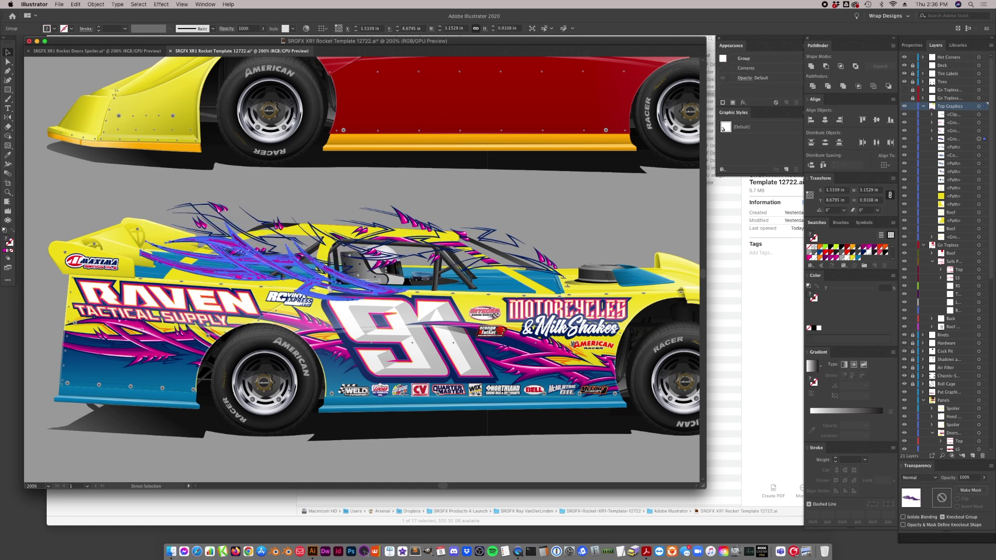
pyautogui.press('super+z')
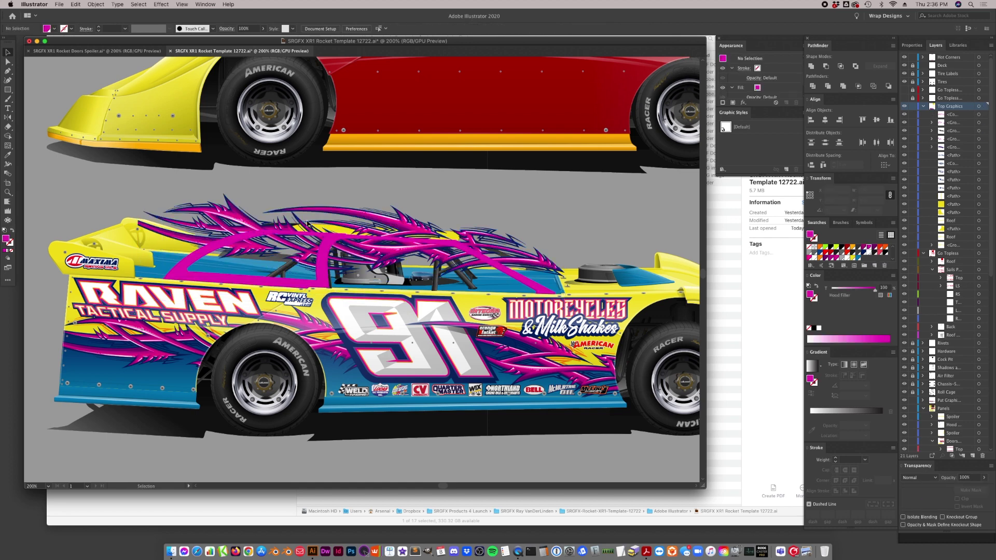
# - Group all the pasted flames into one object and position it slightly lower over the sail and roof
pyautogui.click(313, 230)
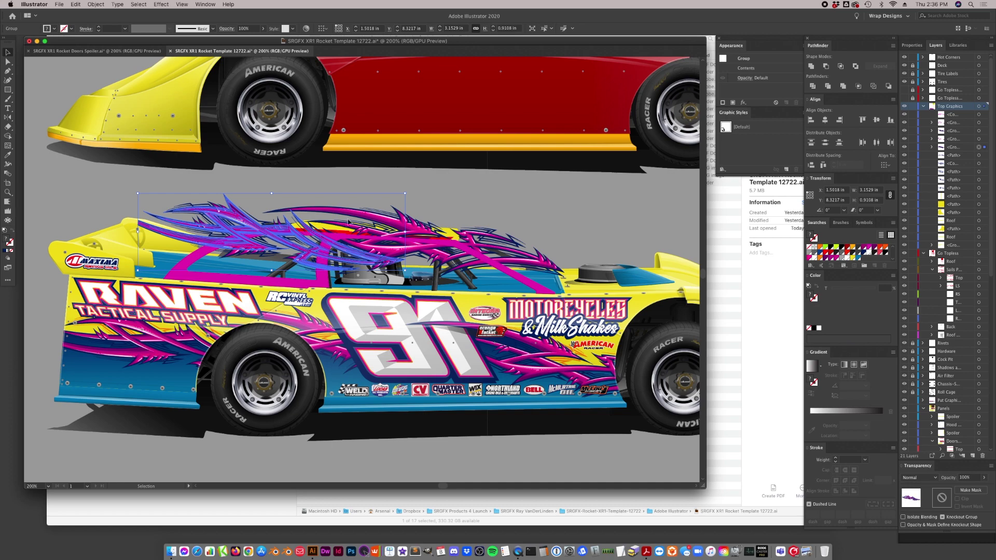
pyautogui.press('a')
pyautogui.click(424, 207)
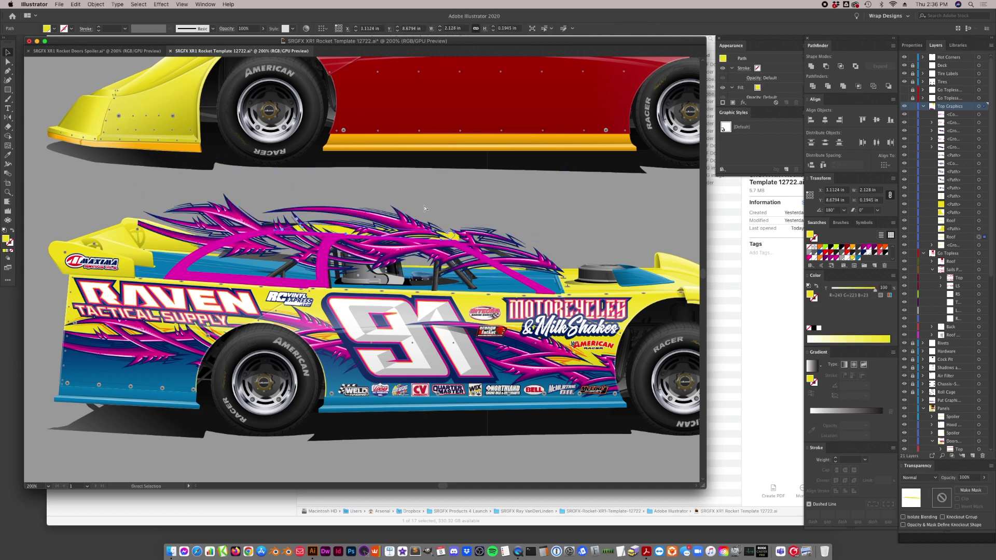
pyautogui.keyDown('alt'); pyautogui.click(422, 212); pyautogui.keyUp('alt')
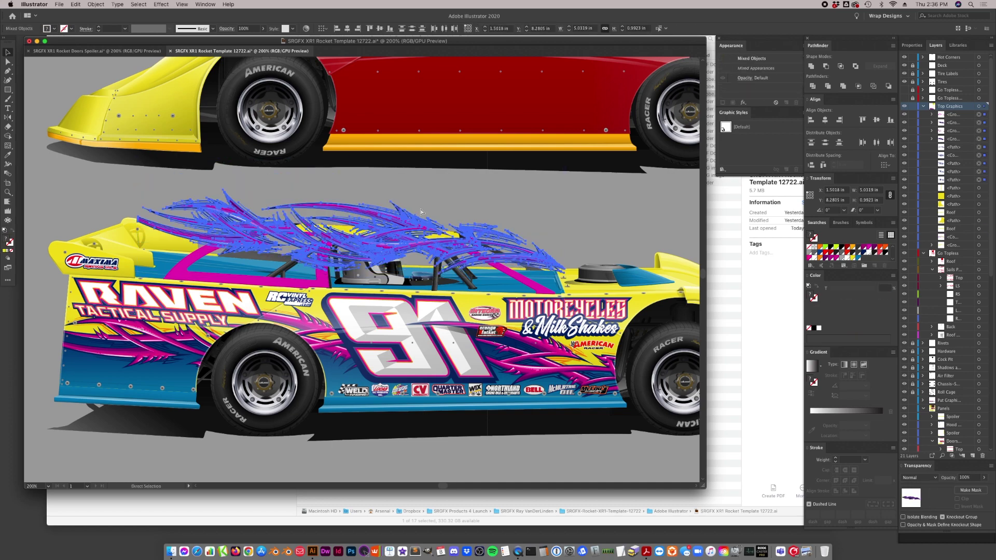
pyautogui.press('v')
pyautogui.moveTo(389, 222)
pyautogui.mouseDown()
pyautogui.moveTo(396, 190)
pyautogui.moveTo(389, 229)
pyautogui.mouseUp()
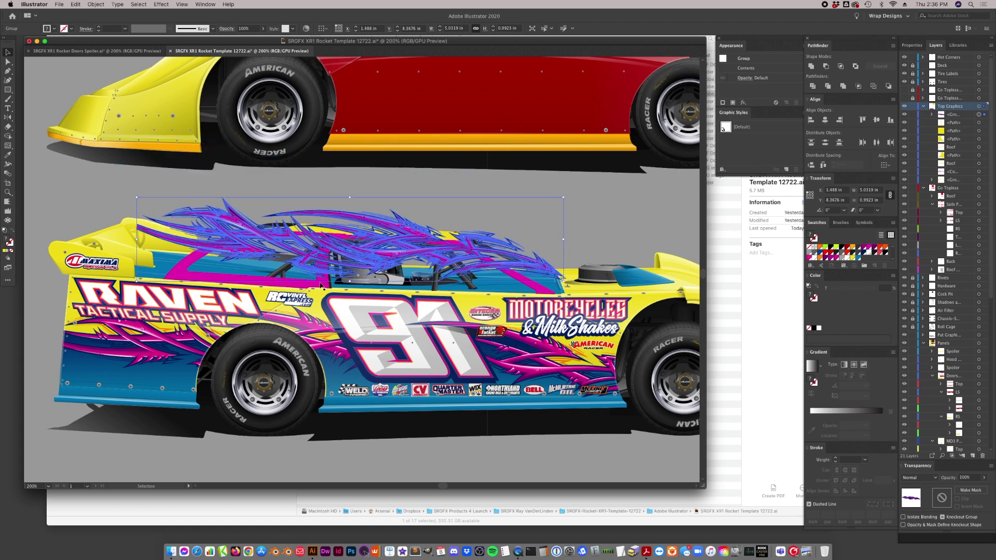
# - Bring the magenta sail and pillar shape to the front, clip the flame group with it, and show the Go Topless overlay layers
pyautogui.click(321, 285)
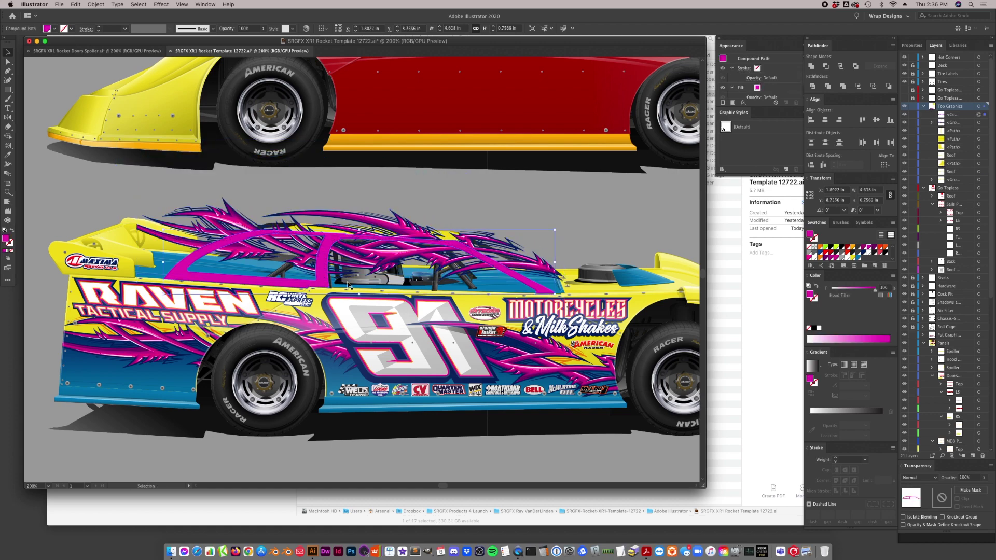
pyautogui.rightClick(517, 260)
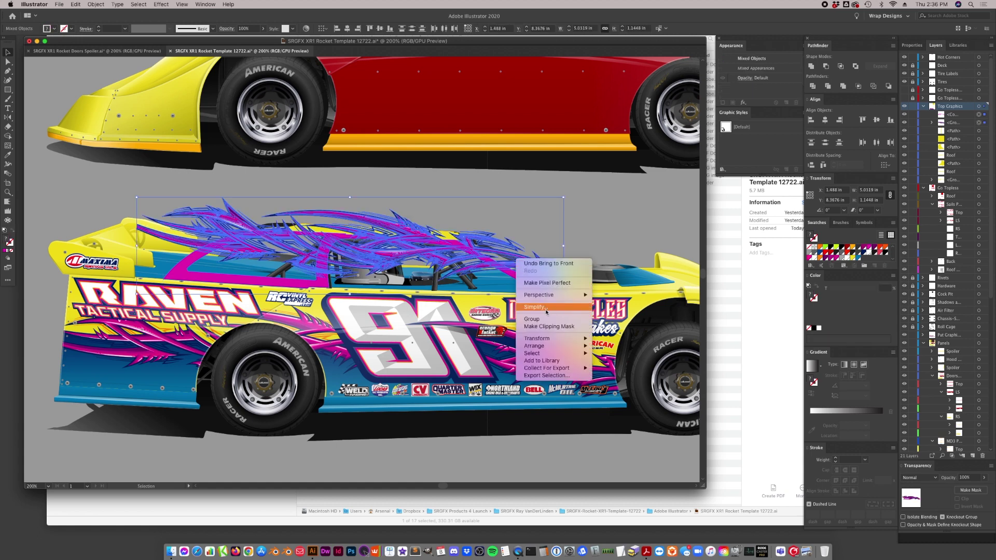
pyautogui.click(539, 327)
pyautogui.click(376, 193)
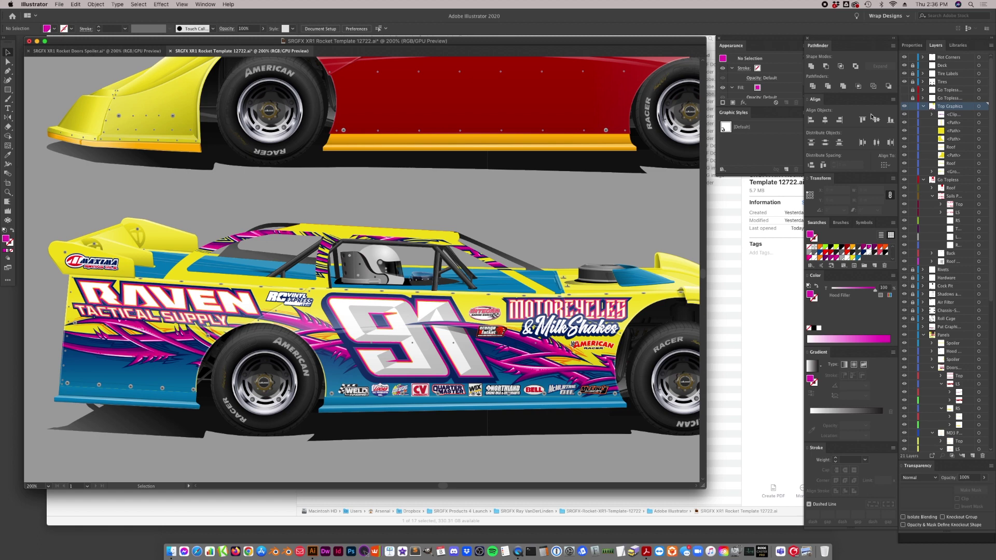
pyautogui.click(905, 94)
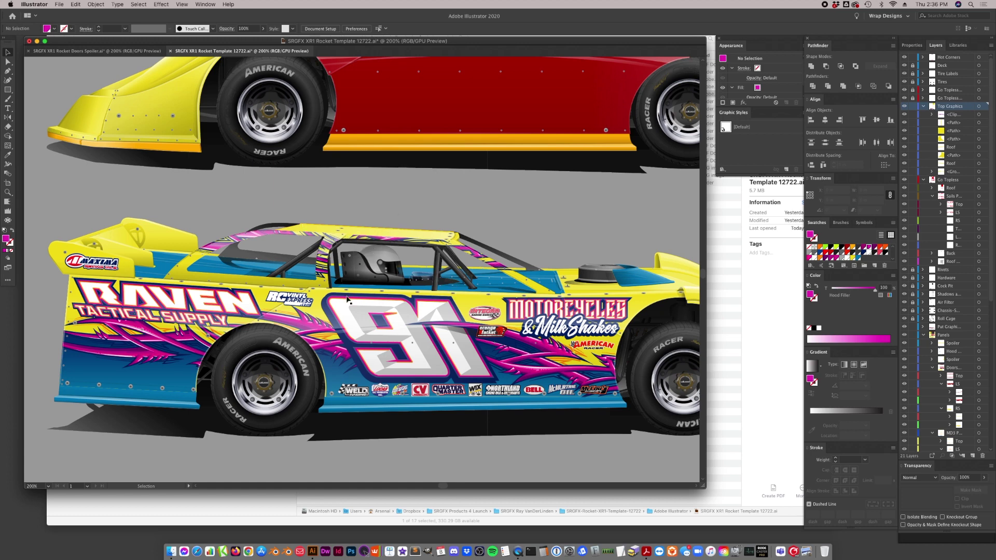
# - Touch up the lower corner points of the blue gradient shapes on both sides of the rear wheel opening
pyautogui.press('a')
pyautogui.click(330, 400)
pyautogui.keyDown('super'); pyautogui.click(330, 400); pyautogui.keyUp('super')
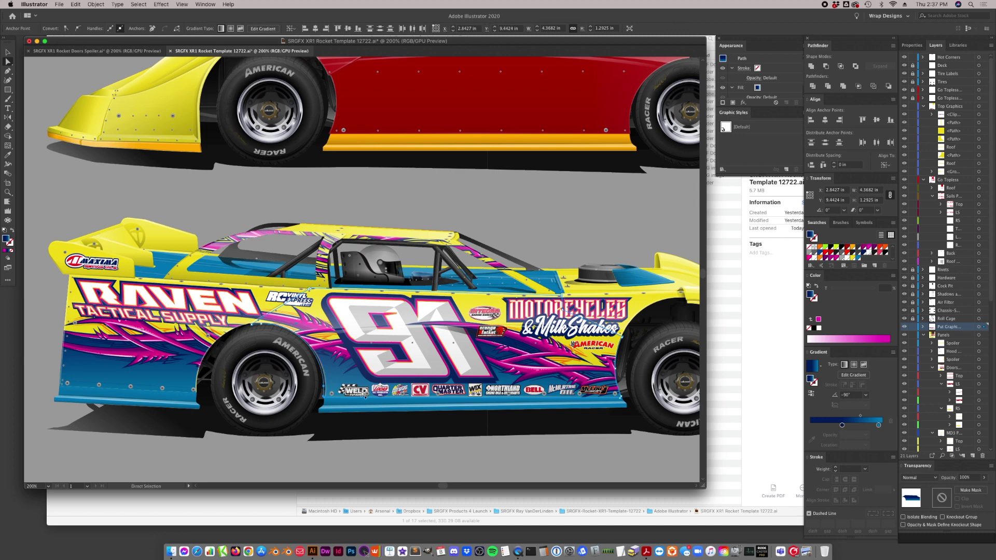
pyautogui.click(199, 377)
pyautogui.click(199, 377)
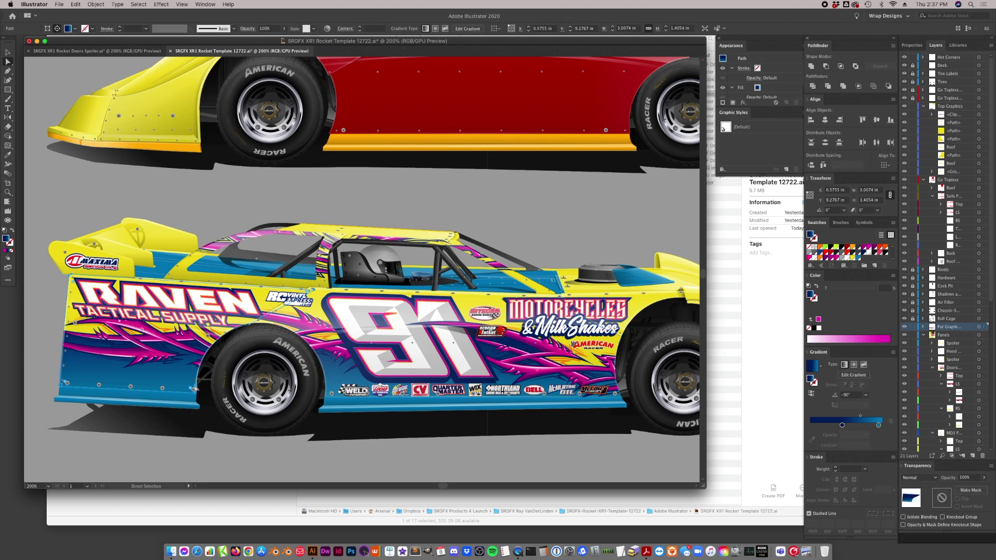
pyautogui.keyDown('super'); pyautogui.click(196, 392); pyautogui.keyUp('super')
pyautogui.click(197, 394)
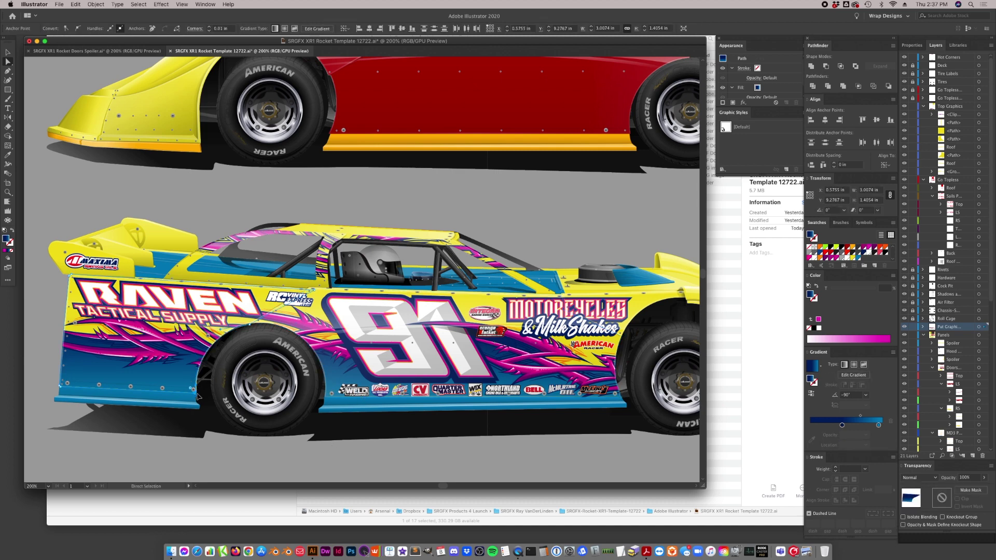
pyautogui.click(226, 445)
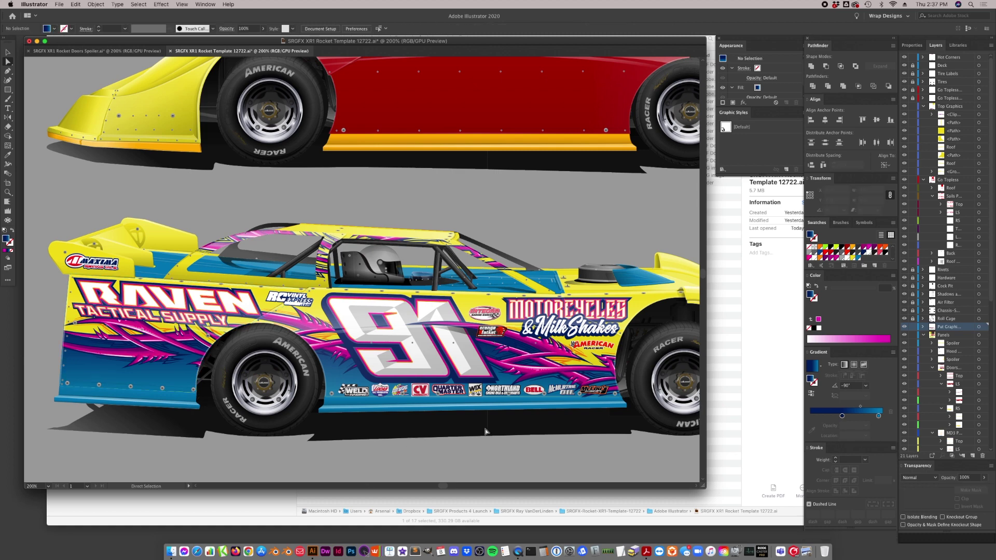
# - Isolate the sail and pillar clip group, remove the flame group inside it and leave isolation
pyautogui.click(8, 52)
pyautogui.click(323, 249)
pyautogui.moveTo(323, 249); pyautogui.dragTo(323, 276)
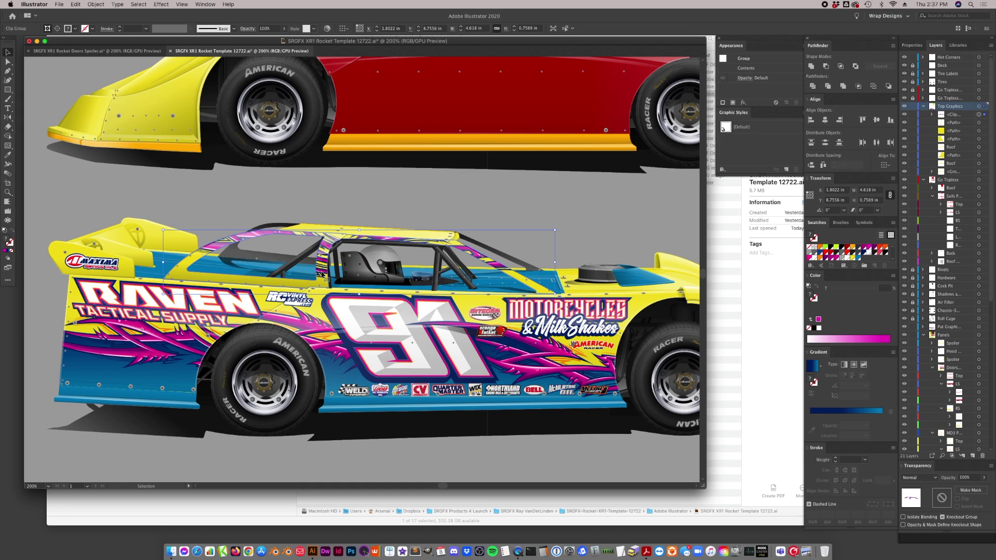
pyautogui.doubleClick(323, 276)
pyautogui.click(334, 274)
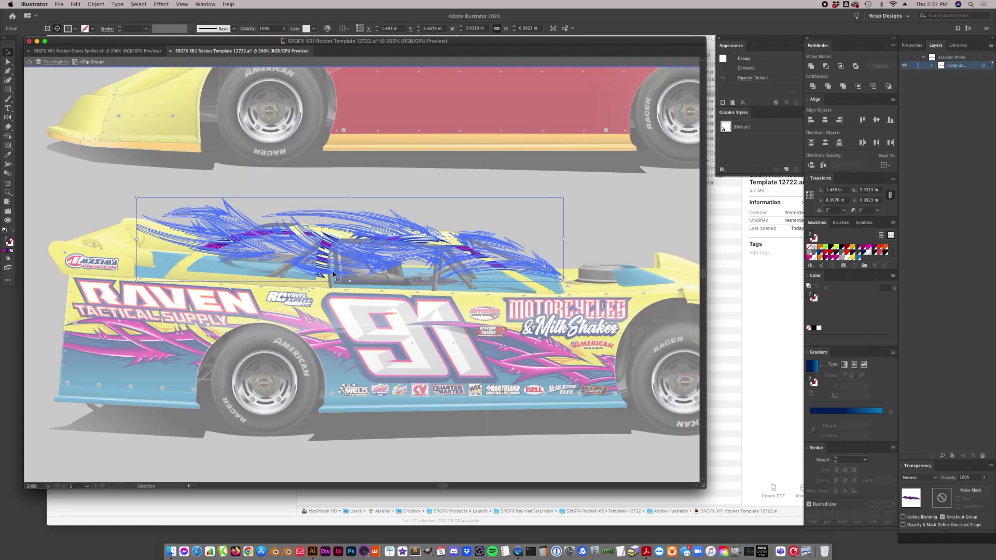
pyautogui.press('super+shift+a')
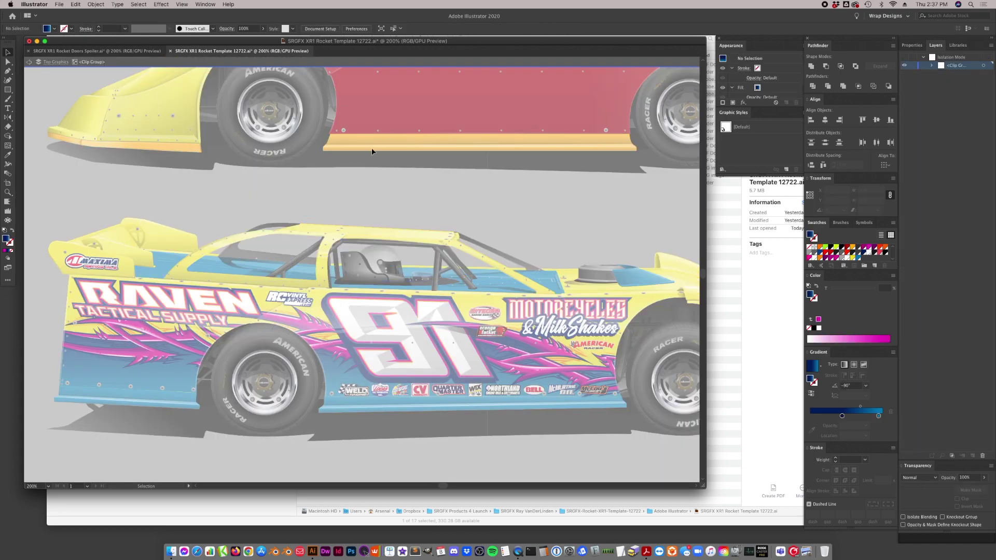
pyautogui.press('Escape')
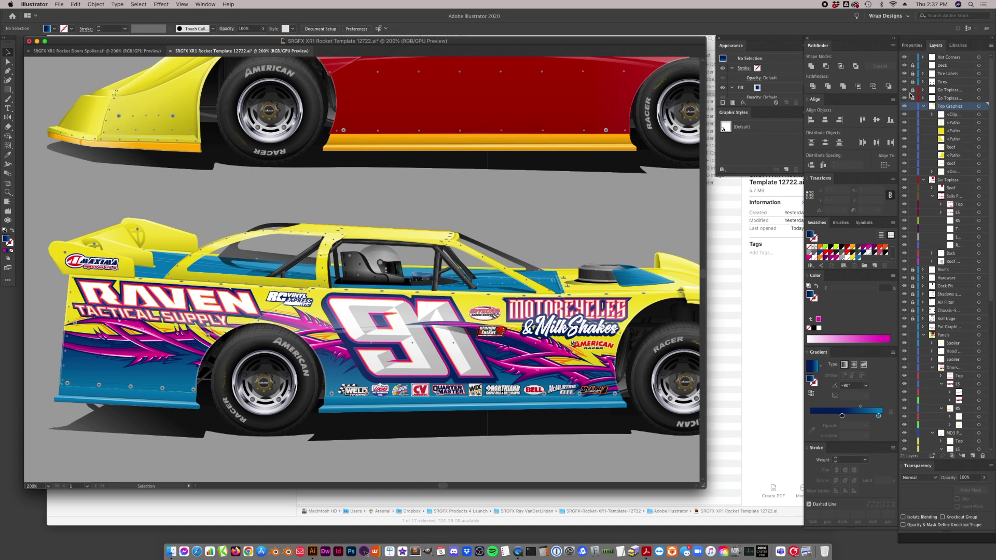
# - Collapse the Top Graphics, Go Topless and Doors entries, and delete all artwork on the Put Graphics layer
pyautogui.press('super+minus')
pyautogui.press('super+minus')
pyautogui.press('super+minus')
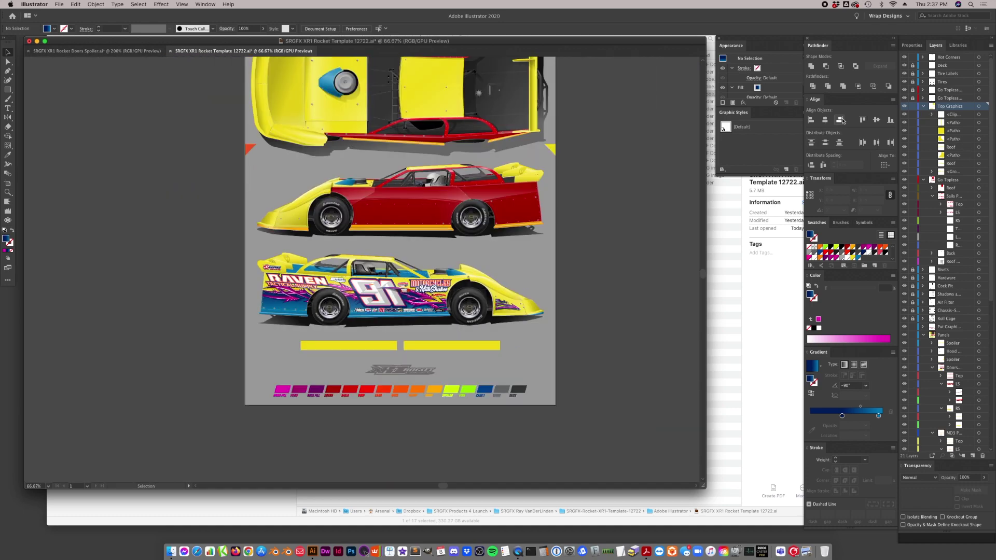
pyautogui.click(924, 107)
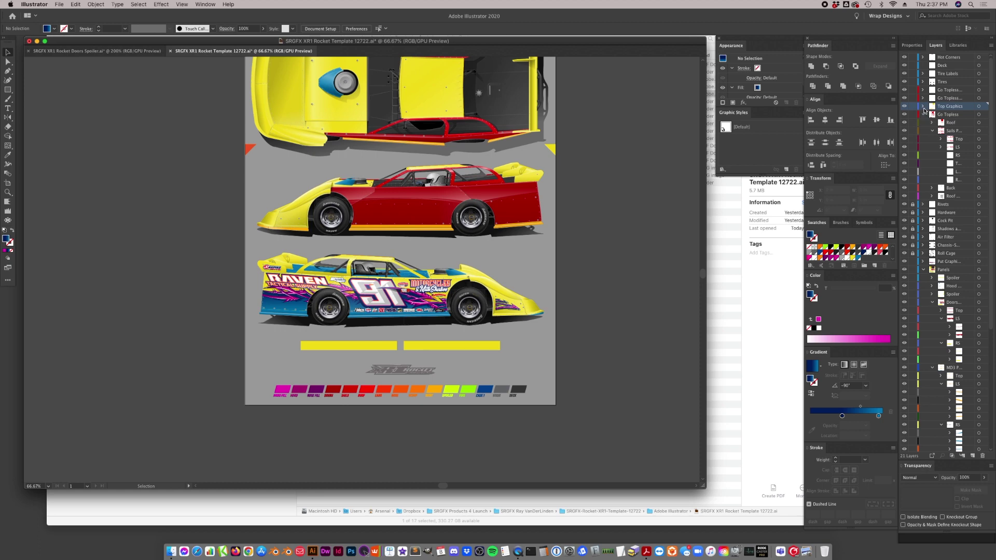
pyautogui.click(924, 115)
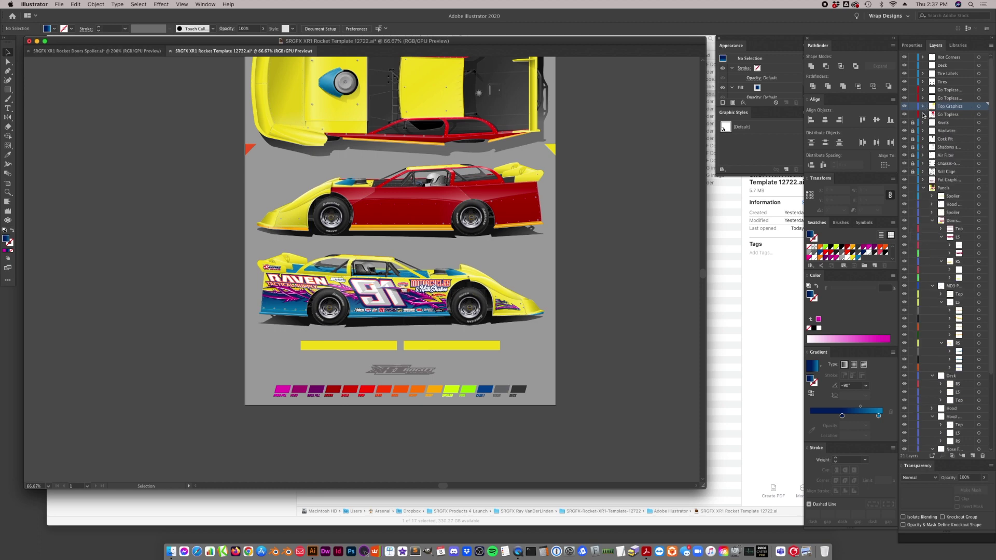
pyautogui.click(923, 115)
pyautogui.click(923, 115)
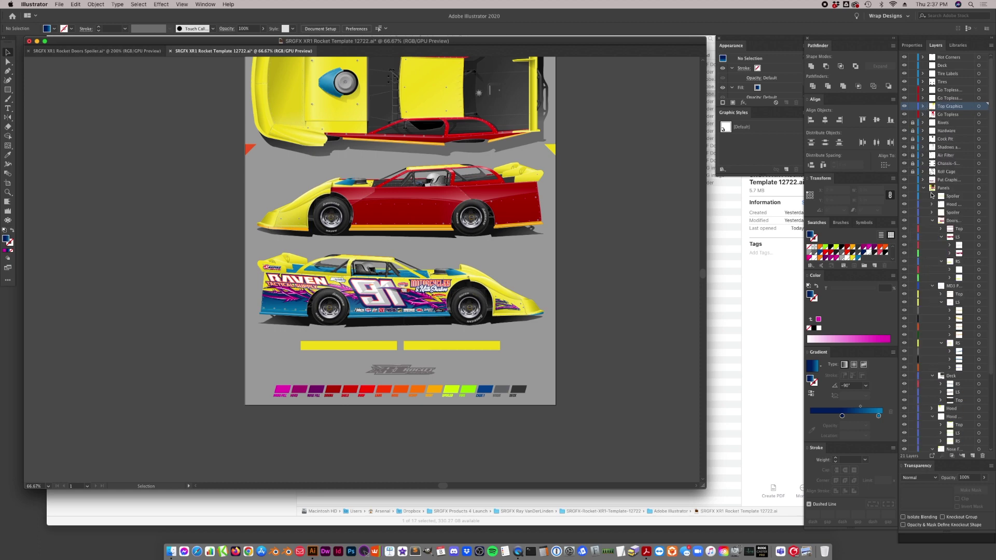
pyautogui.click(932, 221)
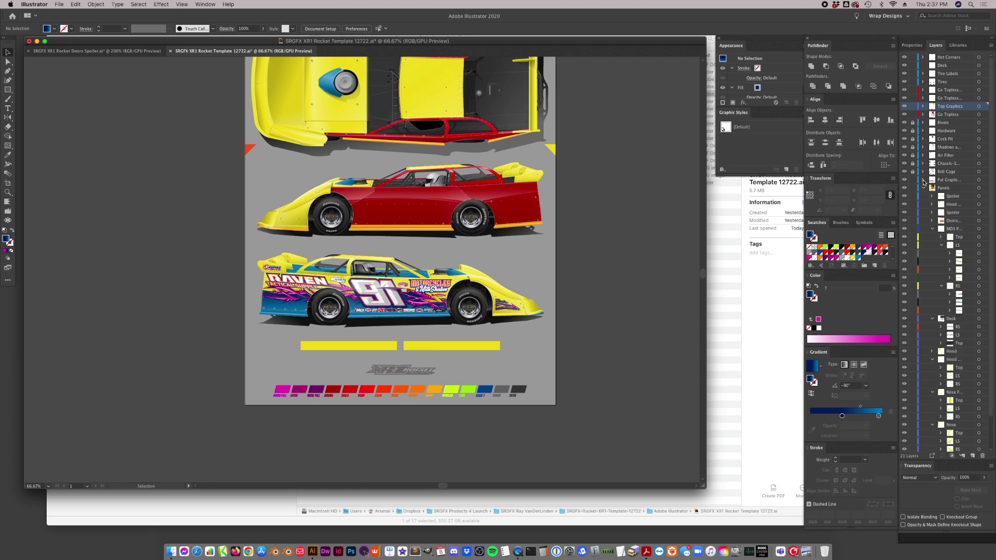
pyautogui.click(978, 180)
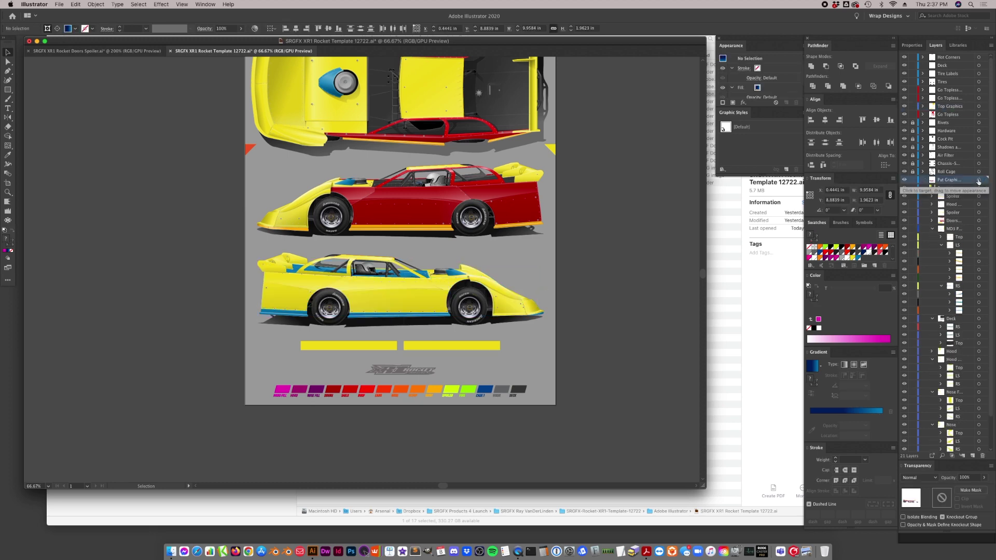
pyautogui.moveTo(378, 294); pyautogui.dragTo(369, 332)
pyautogui.press('super+z')
pyautogui.press('super+shift+a')
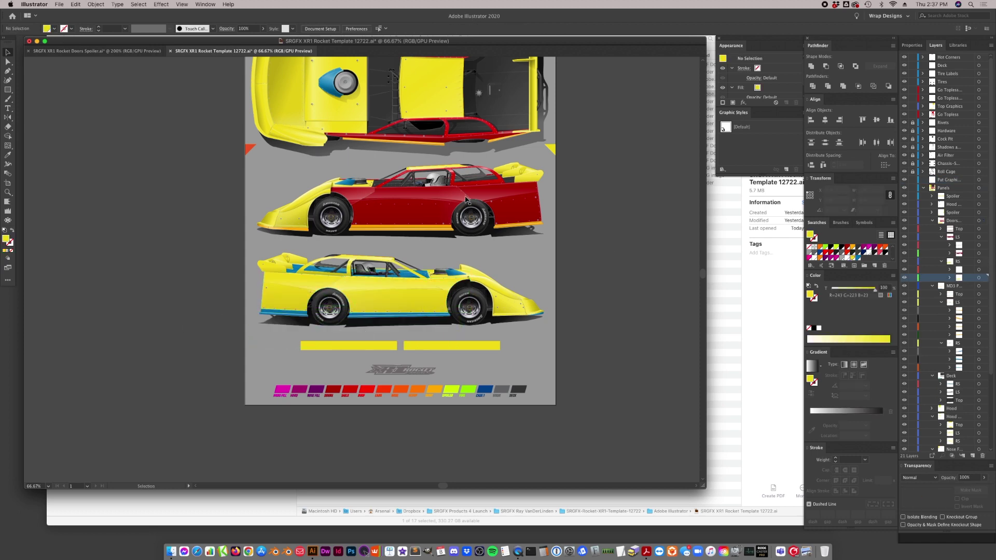
# - Review the wrap artwork in the XR1 Rocket Doors Spoiler document and return to the XR1 Rocket Template document
pyautogui.scroll(5, 574, 257)
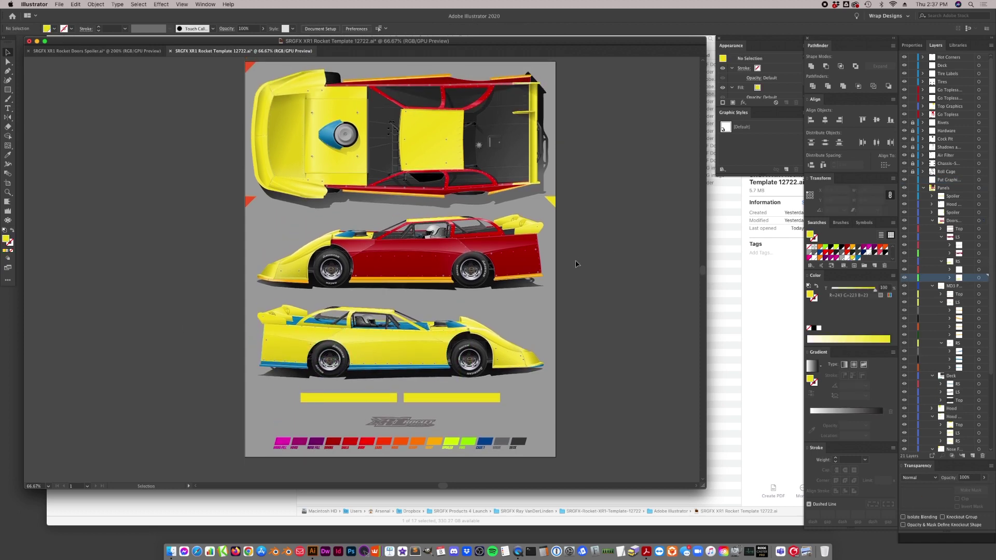
pyautogui.click(125, 51)
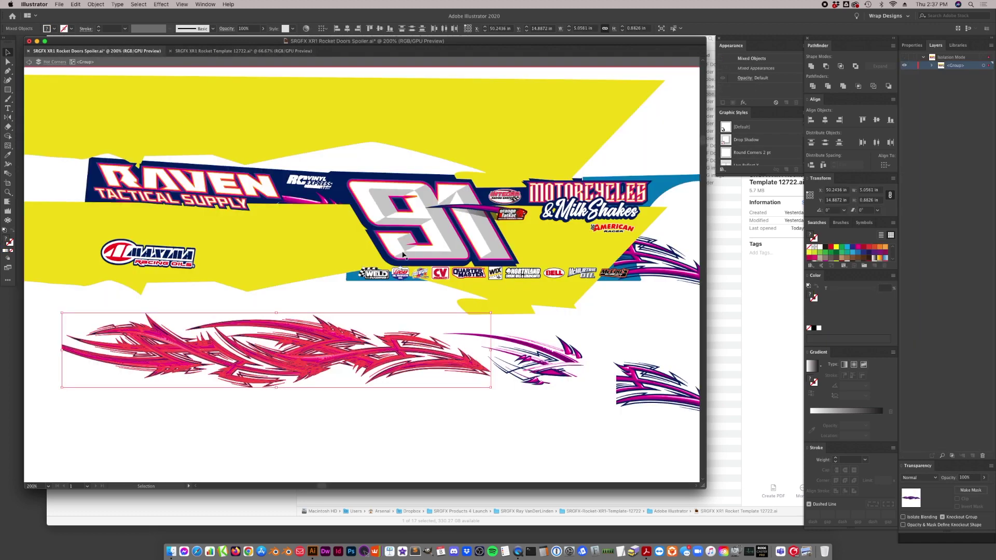
pyautogui.click(202, 51)
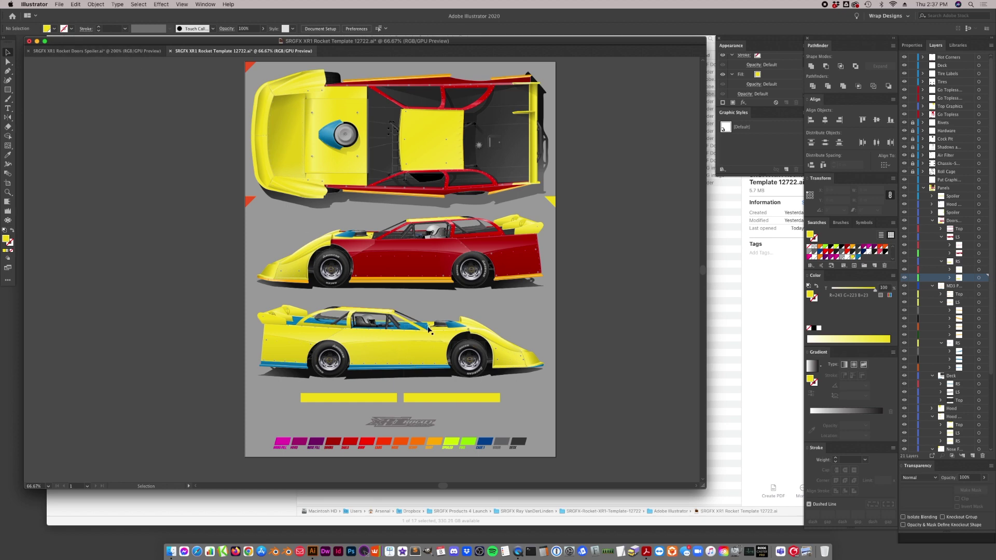
# - Unlock all layers, hide everything except the Panels layer and keep that layer collapsed
pyautogui.click(923, 188)
pyautogui.moveTo(912, 122); pyautogui.dragTo(912, 220)
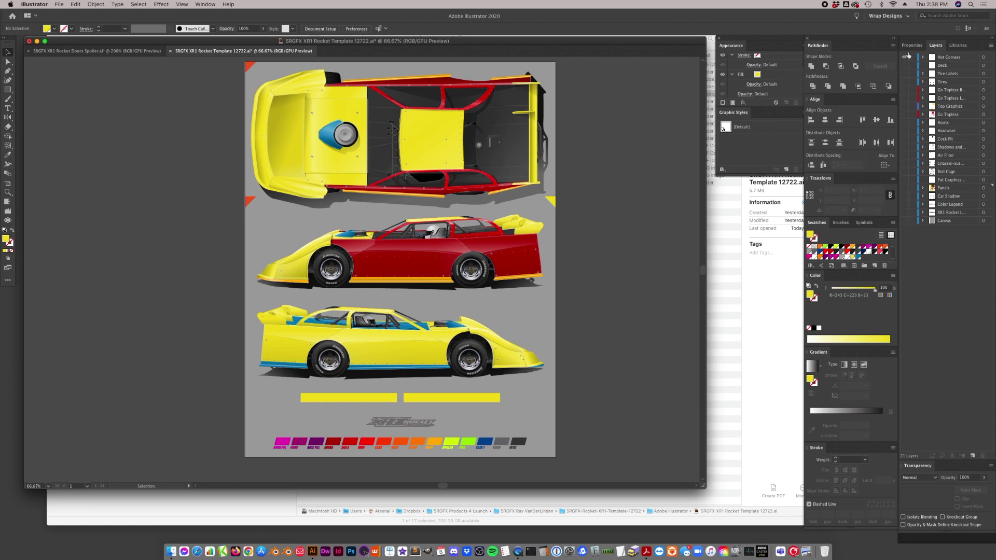
pyautogui.press('super+y')
pyautogui.press('super+y')
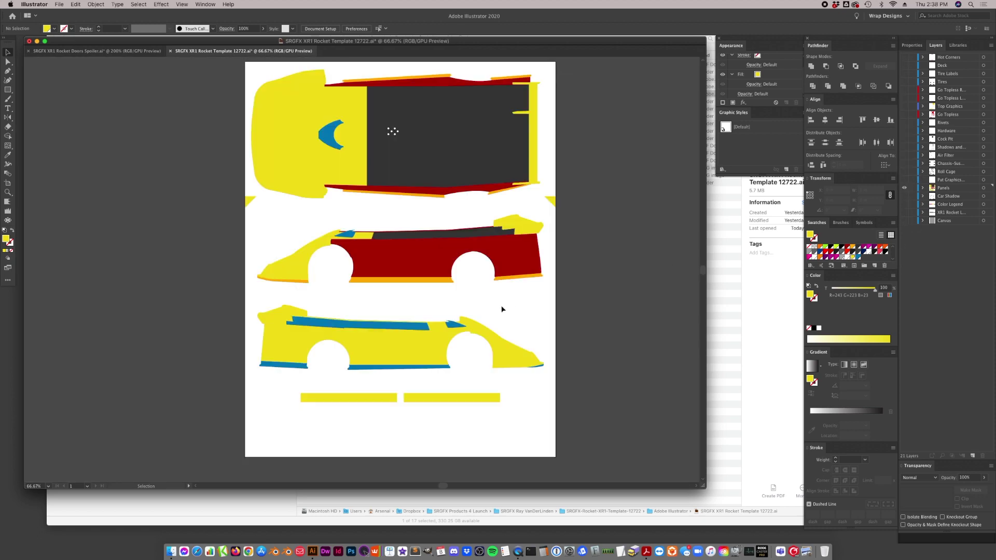
pyautogui.click(372, 351)
pyautogui.click(521, 337)
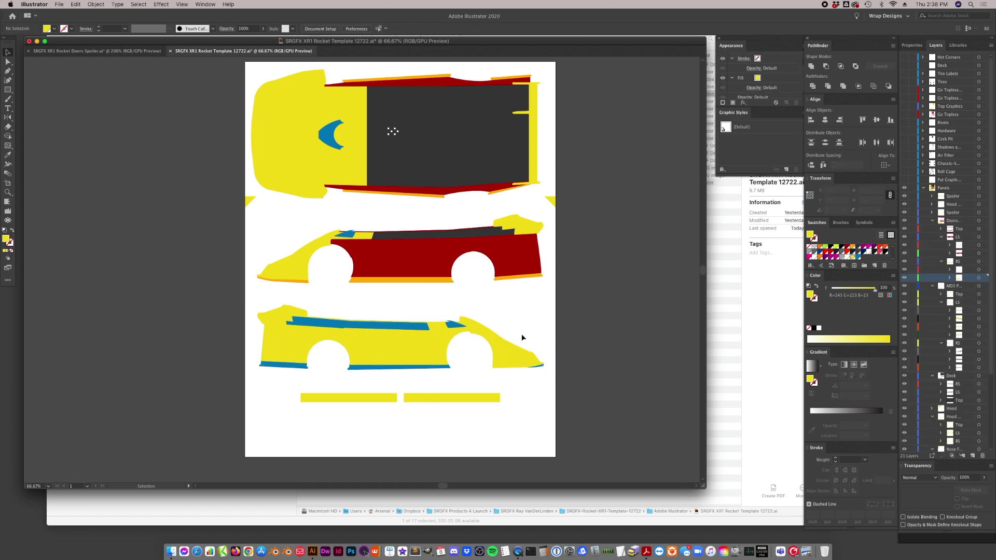
pyautogui.click(924, 188)
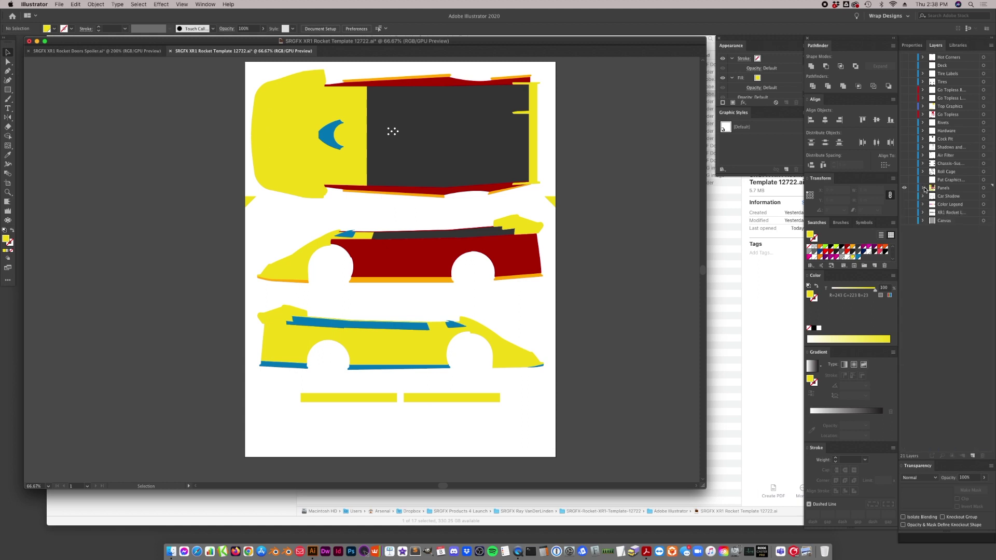
# - Show all layers of the XR1 Rocket template again
pyautogui.keyDown('alt'); pyautogui.click(905, 220); pyautogui.keyUp('alt')
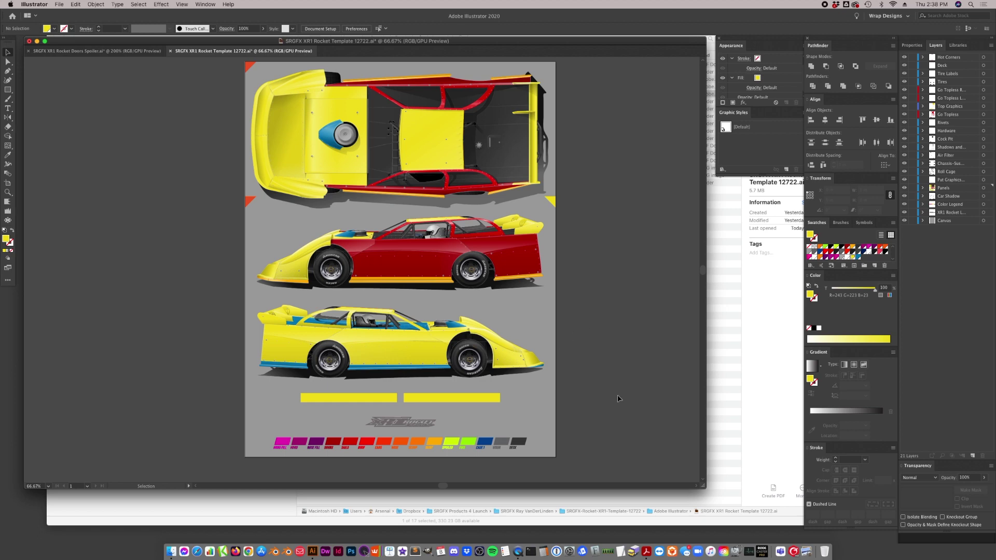
pyautogui.press('super+minus')
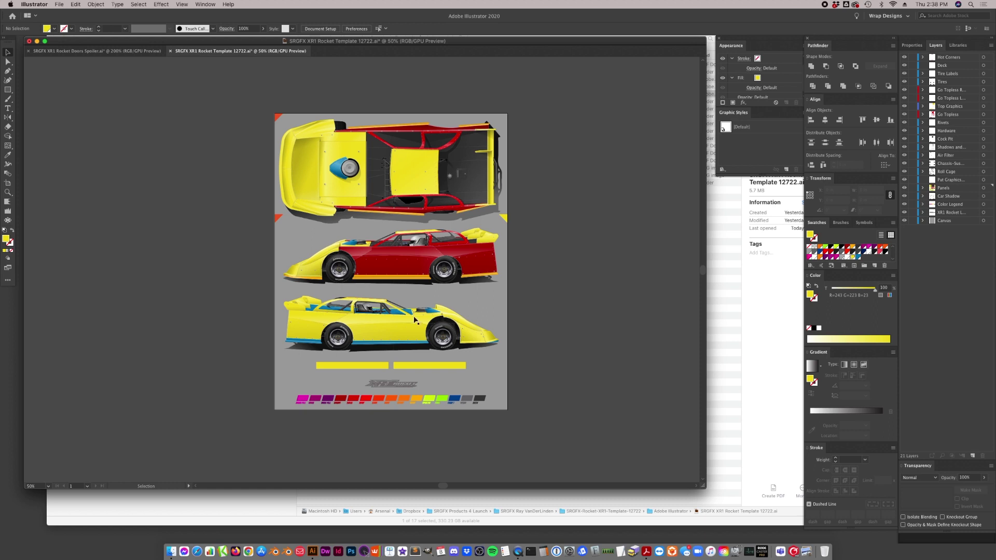
pyautogui.click(378, 335)
pyautogui.click(568, 362)
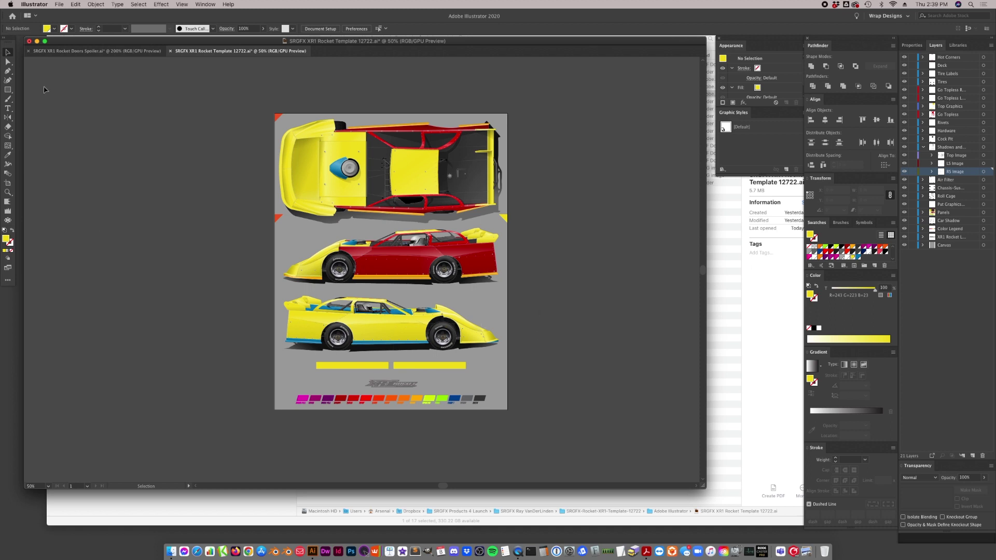
# - Select all artwork of the yellow side-view car without the canvas and rotate it about 2.8° clockwise so the nose points down
pyautogui.click(386, 330)
pyautogui.click(496, 371)
pyautogui.moveTo(234, 364); pyautogui.dragTo(369, 347)
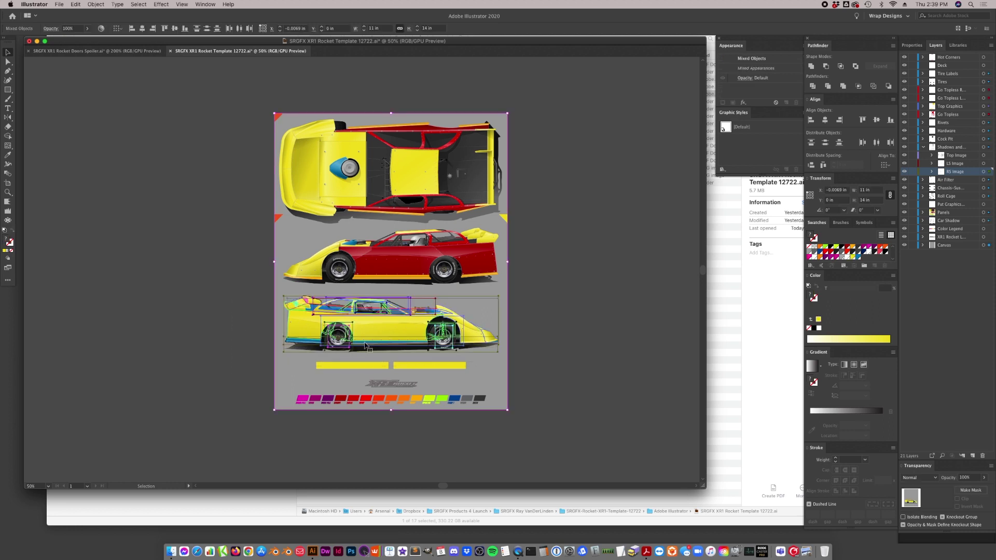
pyautogui.moveTo(513, 293); pyautogui.dragTo(270, 361)
pyautogui.keyDown('shift'); pyautogui.click(390, 359); pyautogui.keyUp('shift')
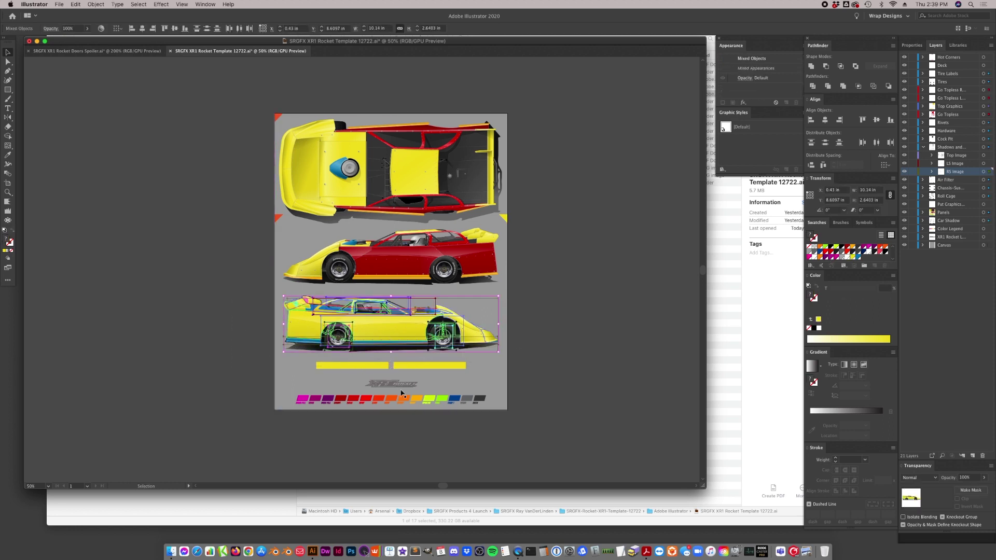
pyautogui.moveTo(402, 334); pyautogui.dragTo(63, 333)
pyautogui.press('cmd+z')
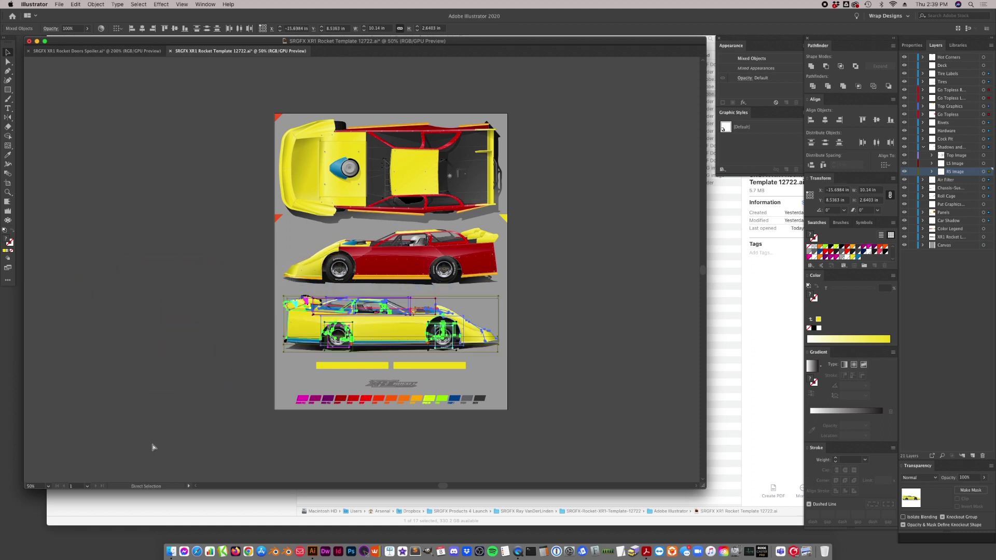
pyautogui.moveTo(502, 294); pyautogui.dragTo(504, 288)
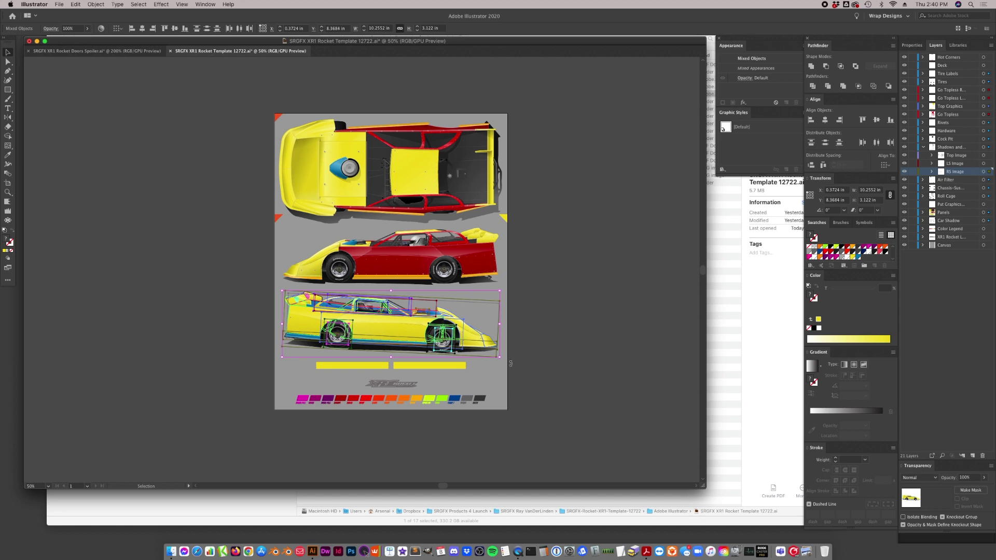
pyautogui.click(535, 371)
# - Delete the lettering from both tires on the yellow side-view car
pyautogui.click(8, 193)
pyautogui.click(361, 346)
pyautogui.click(424, 257)
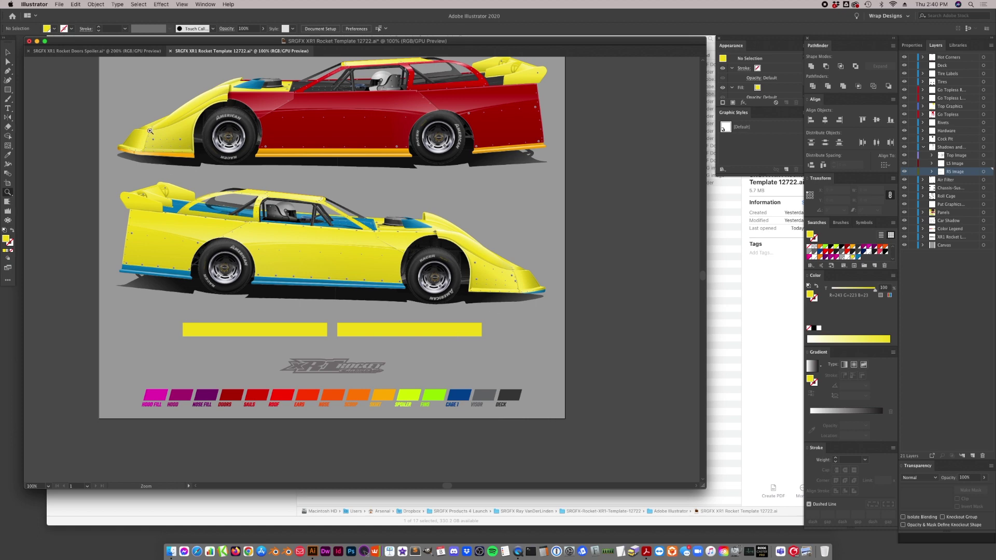
pyautogui.click(8, 52)
pyautogui.click(237, 249)
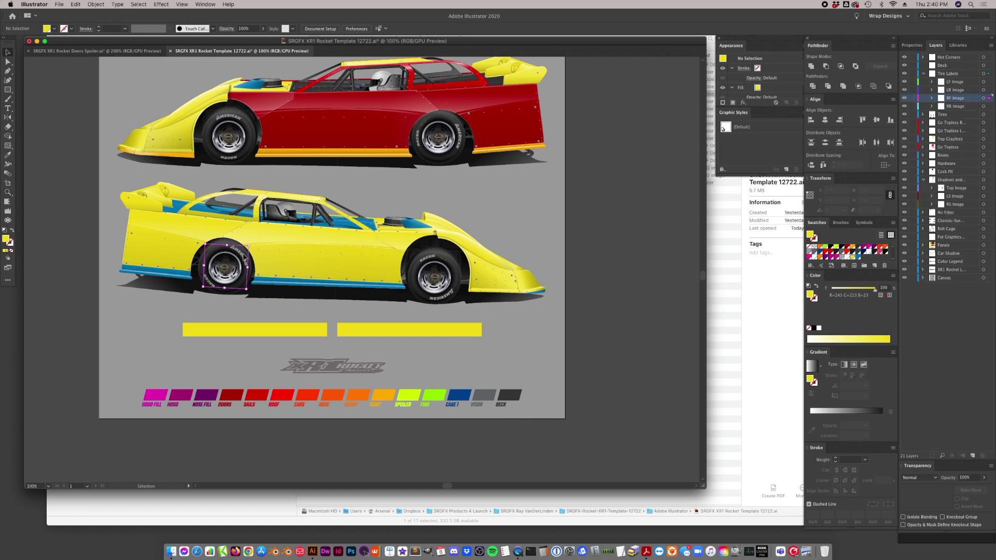
pyautogui.click(279, 253)
# - Select the front and rear tire images on the yellow side-view car and delete them
pyautogui.click(441, 258)
pyautogui.keyDown('shift'); pyautogui.click(240, 254); pyautogui.keyUp('shift')
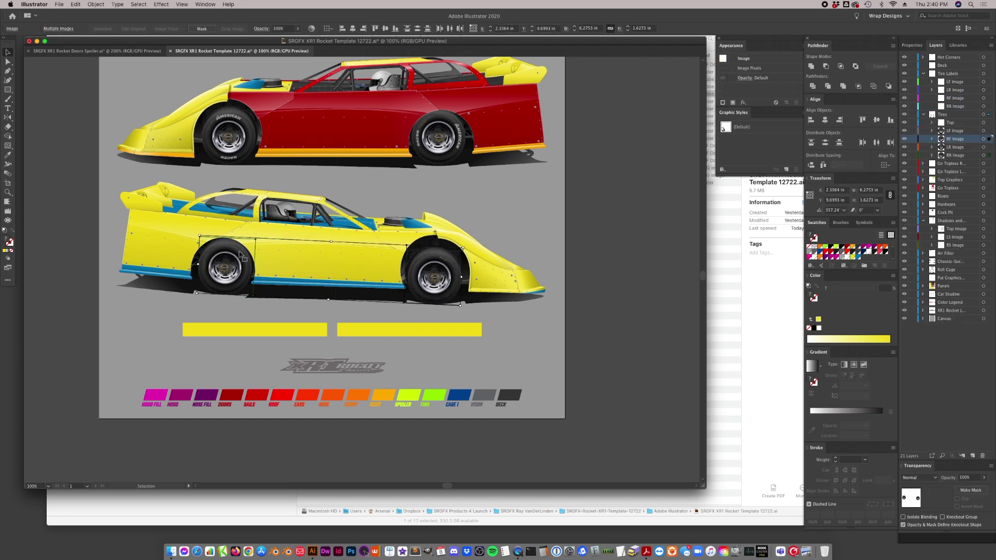
pyautogui.press('-')
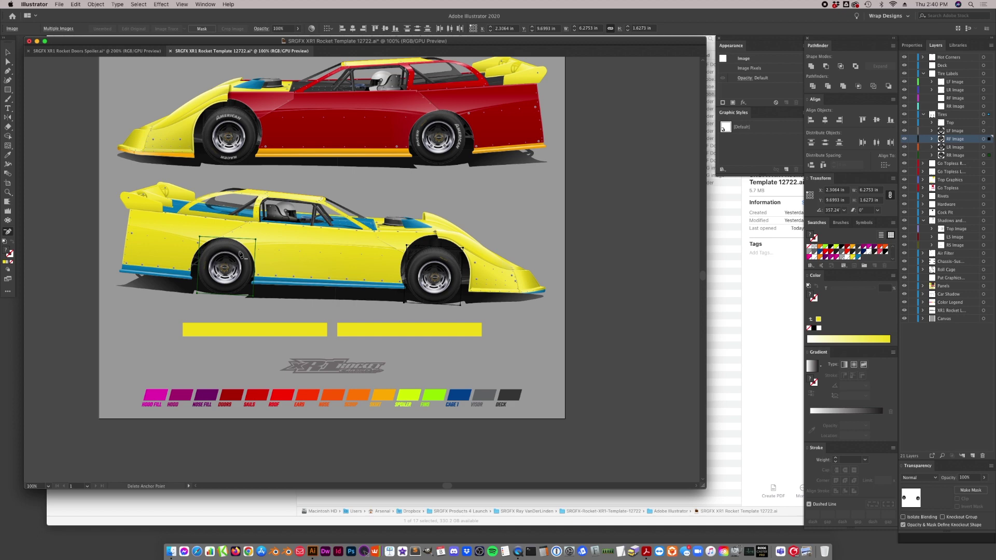
pyautogui.press('Delete')
pyautogui.click(8, 52)
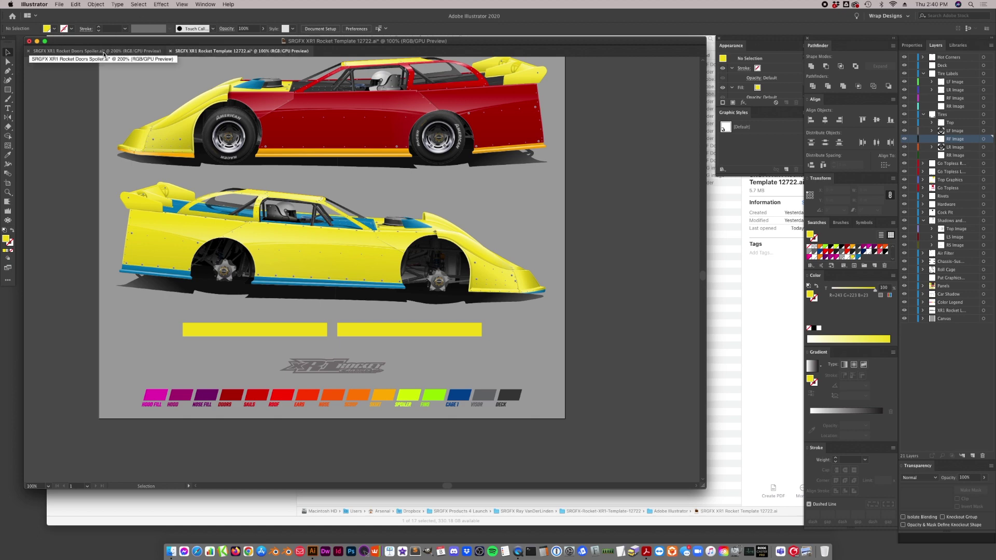
# - Switch to Finder, expand the Motion Tires folder and move the window aside to uncover the template artwork
pyautogui.click(171, 551)
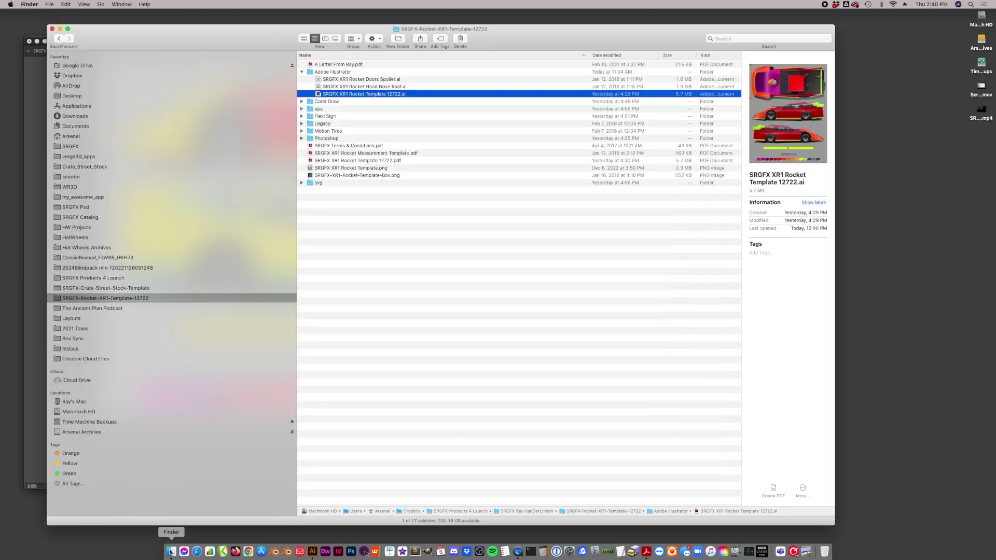
pyautogui.click(477, 261)
pyautogui.click(329, 130)
pyautogui.click(301, 131)
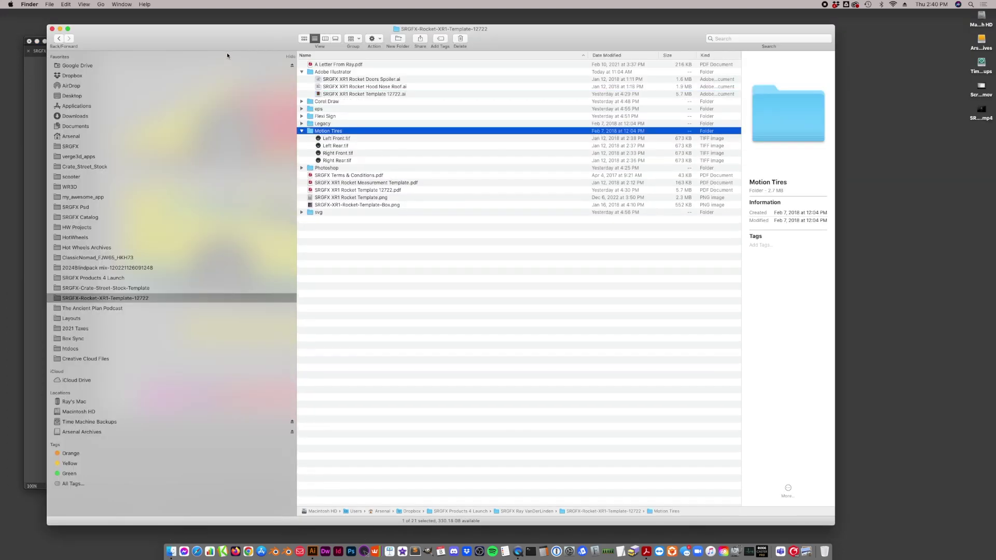
pyautogui.moveTo(223, 48); pyautogui.dragTo(476, 67)
# - Place Right Front.tif and Right Rear.tif from the Motion Tires folder into the template beside the yellow car
pyautogui.click(588, 163)
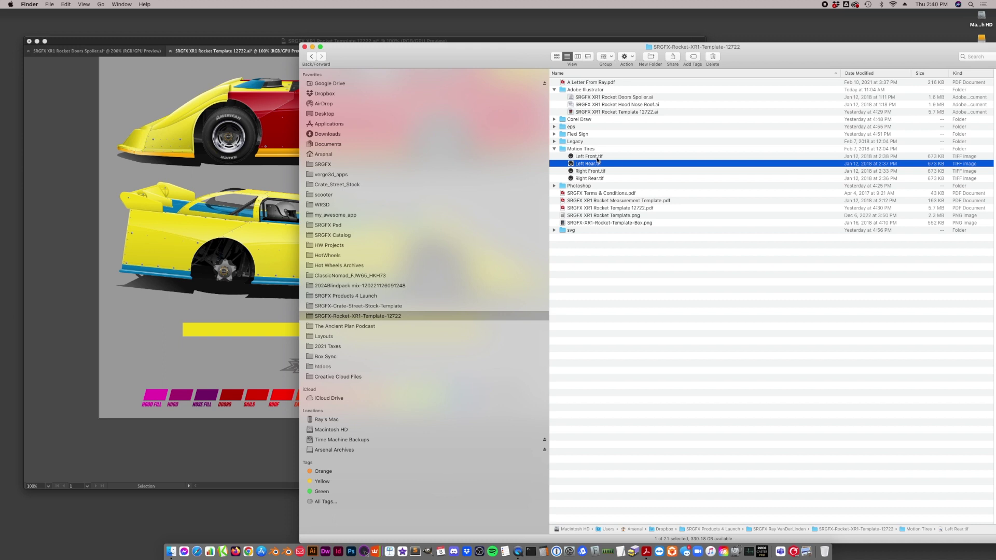
pyautogui.click(588, 156)
pyautogui.click(589, 171)
pyautogui.keyDown('shift'); pyautogui.click(589, 178); pyautogui.keyUp('shift')
pyautogui.moveTo(596, 172); pyautogui.dragTo(62, 262)
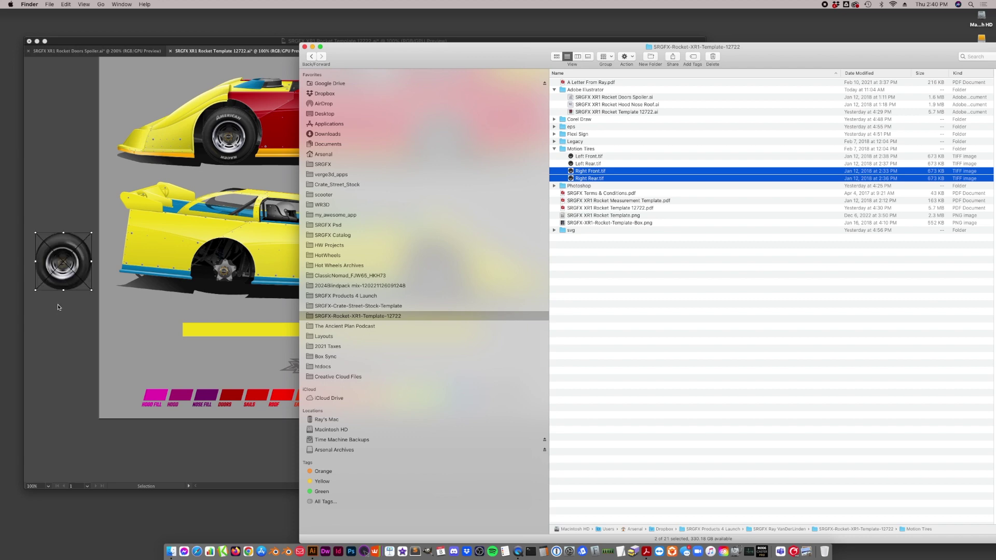
# - Return to Illustrator and separate the two stacked motion tire images beside the rear of the yellow car
pyautogui.press('\\')
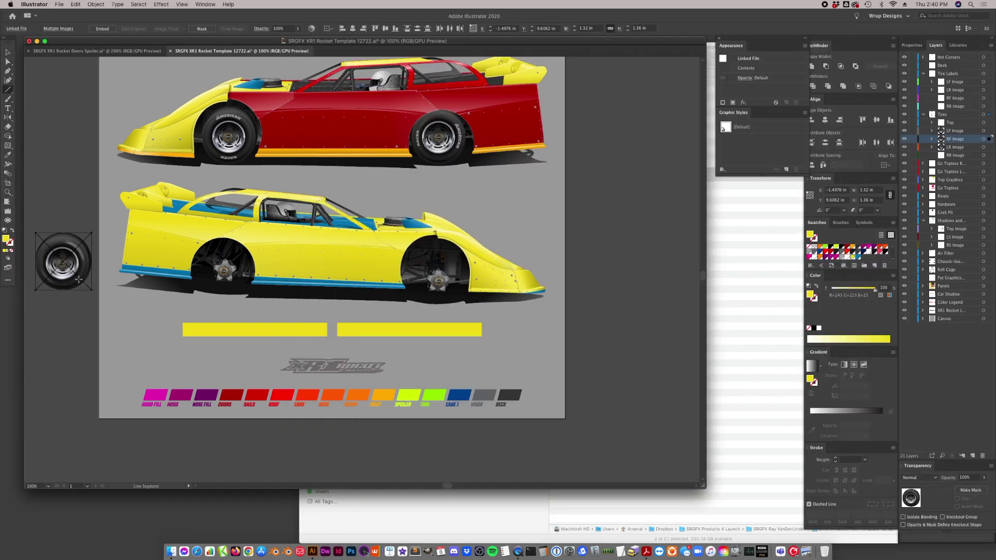
pyautogui.click(78, 279)
pyautogui.click(461, 320)
pyautogui.press('v')
pyautogui.moveTo(74, 266); pyautogui.dragTo(115, 242)
pyautogui.moveTo(68, 267); pyautogui.dragTo(49, 208)
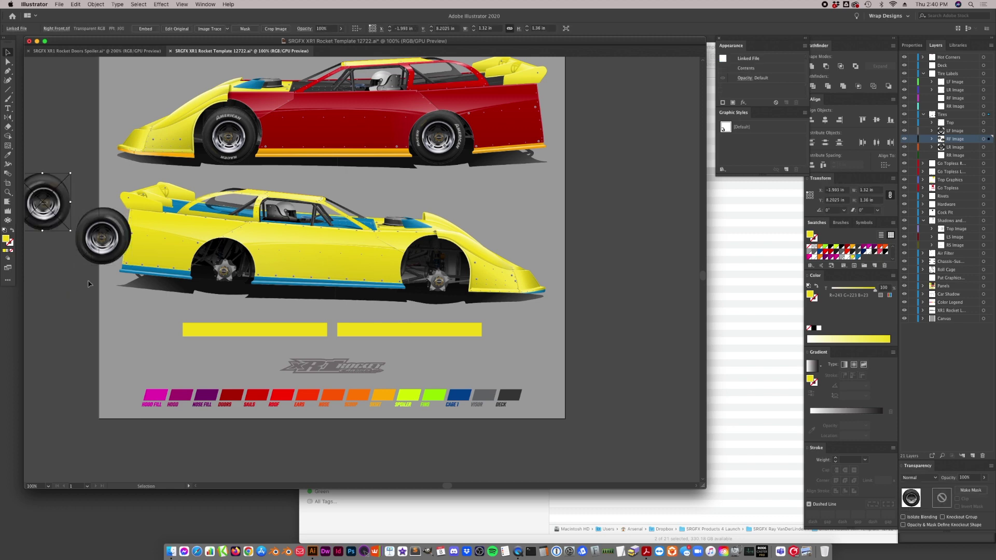
pyautogui.moveTo(97, 239); pyautogui.dragTo(118, 184)
pyautogui.moveTo(60, 216); pyautogui.dragTo(71, 186)
# - Try moving the tire images off the red side-view car and undo the moves
pyautogui.click(439, 150)
pyautogui.moveTo(428, 165); pyautogui.dragTo(477, 165)
pyautogui.press('cmd+z')
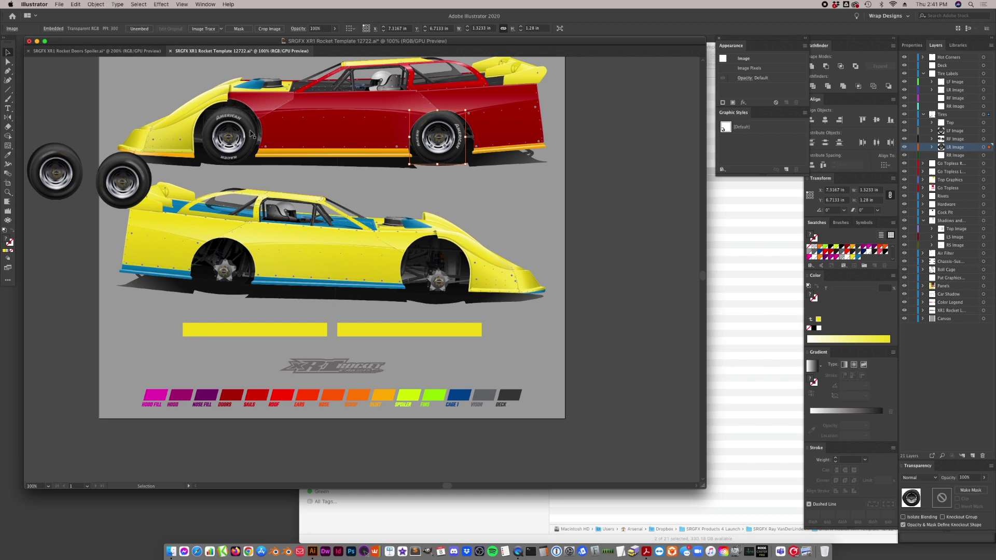
pyautogui.click(229, 123)
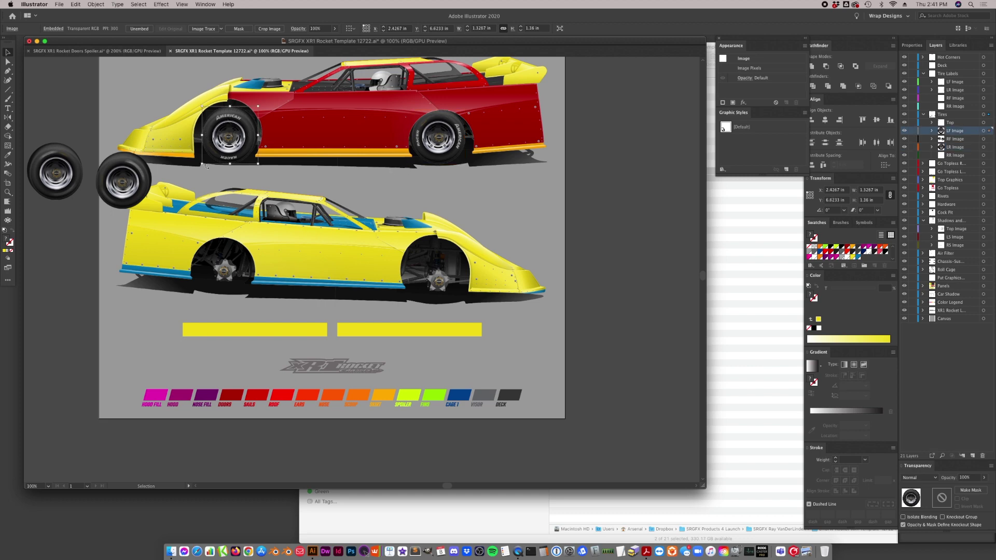
pyautogui.moveTo(256, 127); pyautogui.dragTo(622, 195)
pyautogui.click(430, 192)
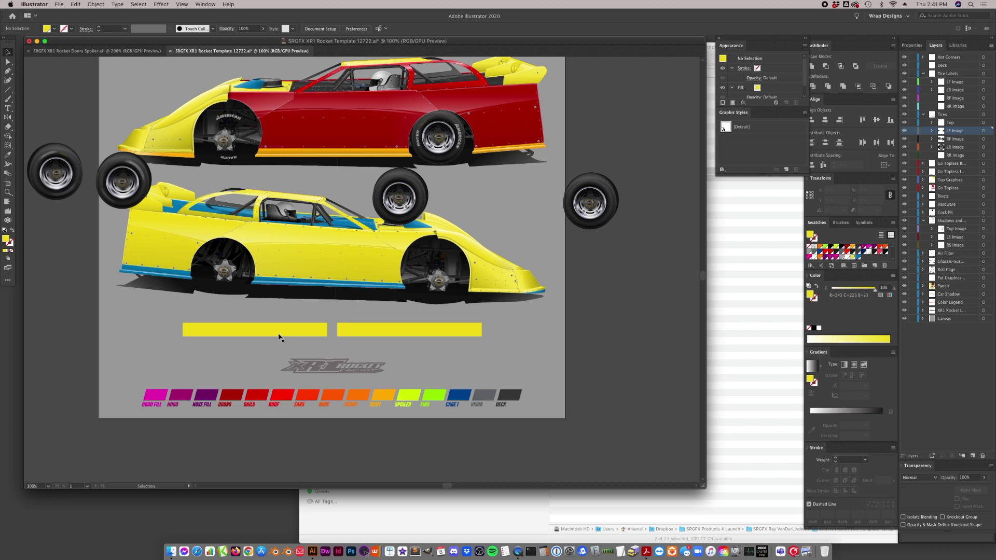
pyautogui.press('super+z')
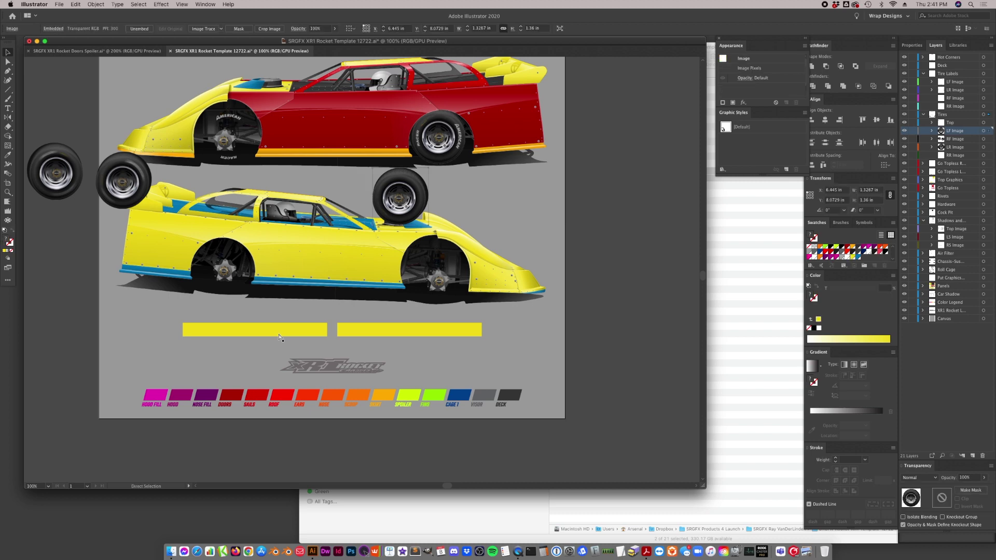
pyautogui.press('super+z')
pyautogui.press('super+shift+a')
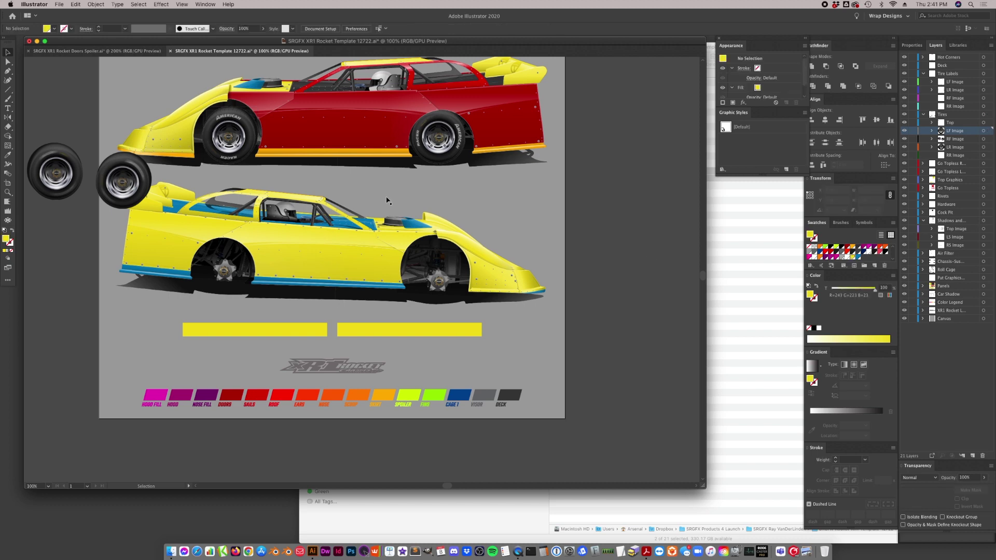
# - Move the Right Front tire beyond the yellow car's nose and the Right Rear tire next to its rear wheel opening
pyautogui.moveTo(125, 181); pyautogui.dragTo(143, 167)
pyautogui.click(62, 182)
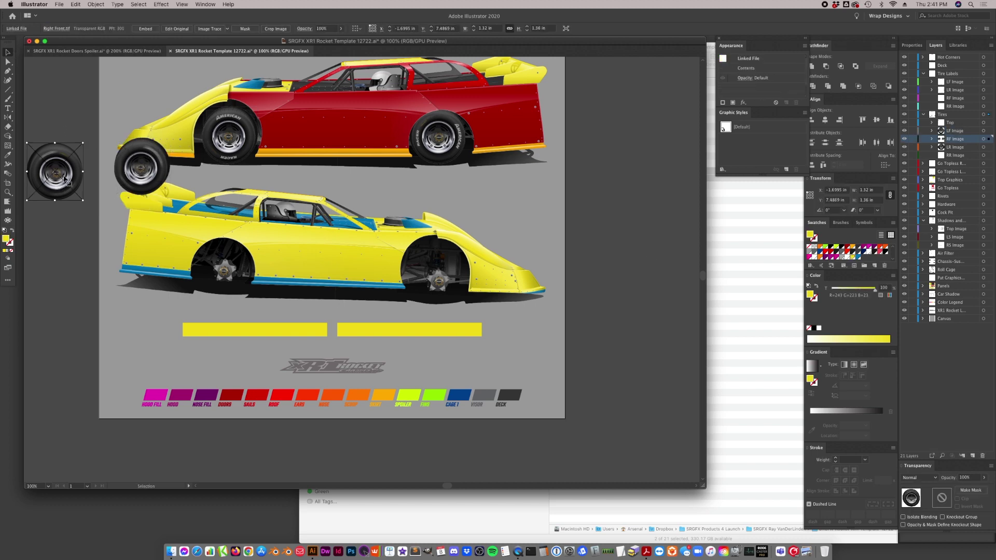
pyautogui.click(77, 262)
pyautogui.click(149, 182)
pyautogui.moveTo(149, 181); pyautogui.dragTo(657, 271)
pyautogui.click(48, 199)
pyautogui.moveTo(48, 182); pyautogui.dragTo(186, 281)
pyautogui.click(594, 289)
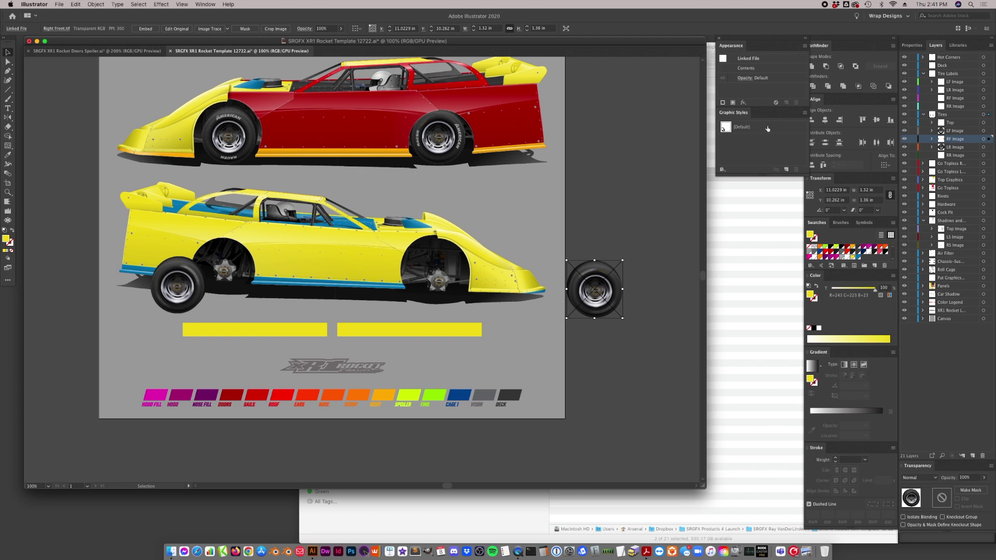
# - Open the Links panel and check which source file each placed motion tire uses
pyautogui.click(205, 4)
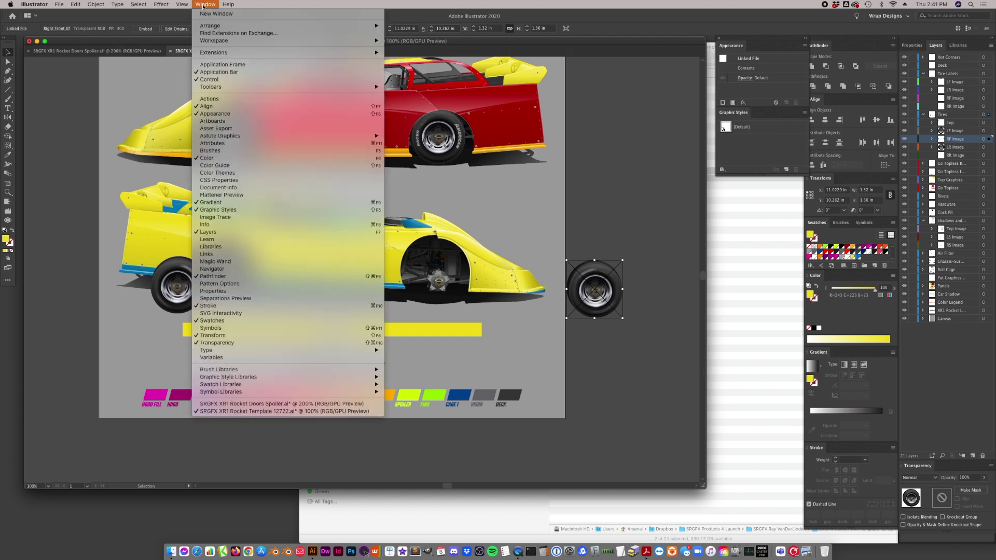
pyautogui.click(206, 254)
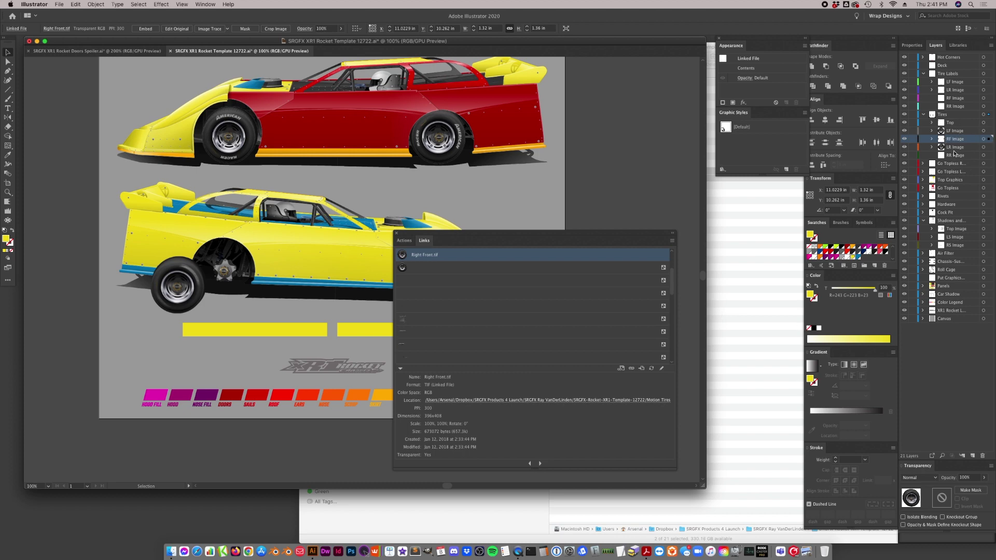
pyautogui.click(955, 148)
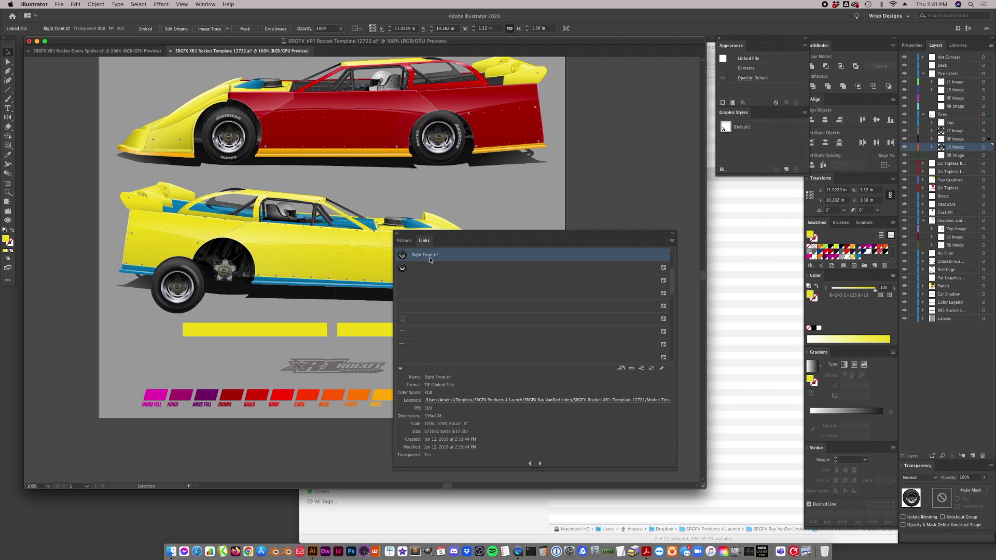
pyautogui.click(202, 286)
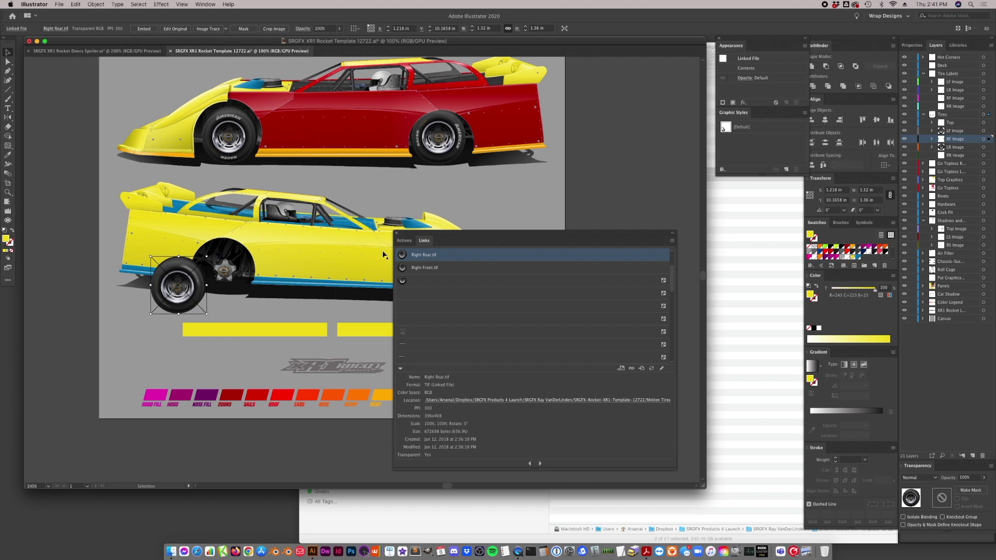
pyautogui.moveTo(443, 237); pyautogui.dragTo(562, 234)
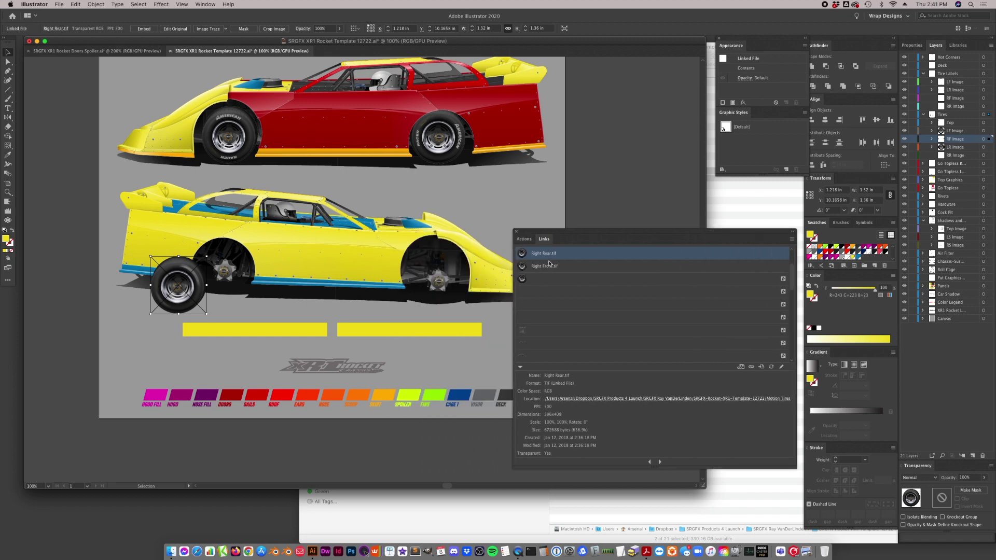
# - Fit the Right Front tire into the yellow car's front wheel opening and the Right Rear tire into its rear opening
pyautogui.moveTo(554, 235); pyautogui.dragTo(437, 281)
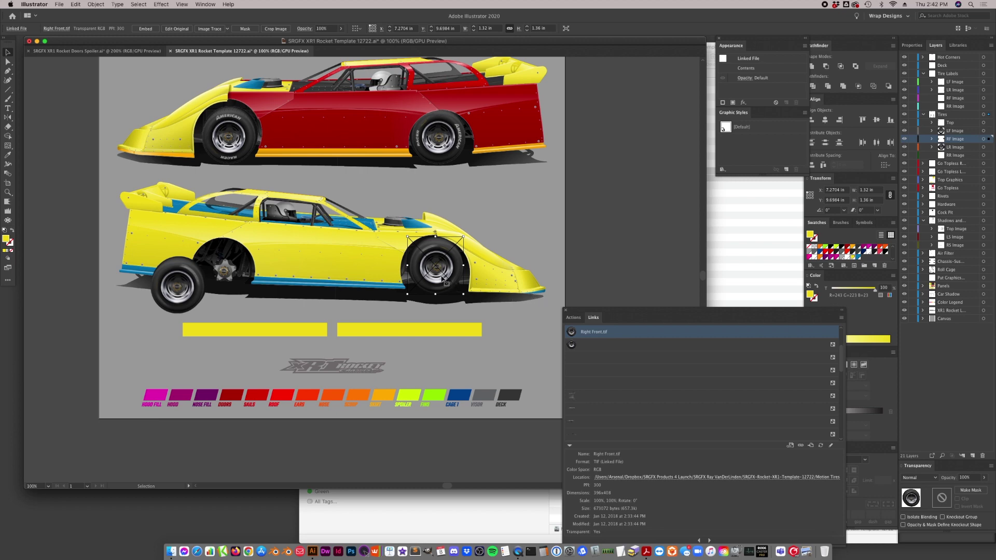
pyautogui.moveTo(171, 293); pyautogui.dragTo(224, 277)
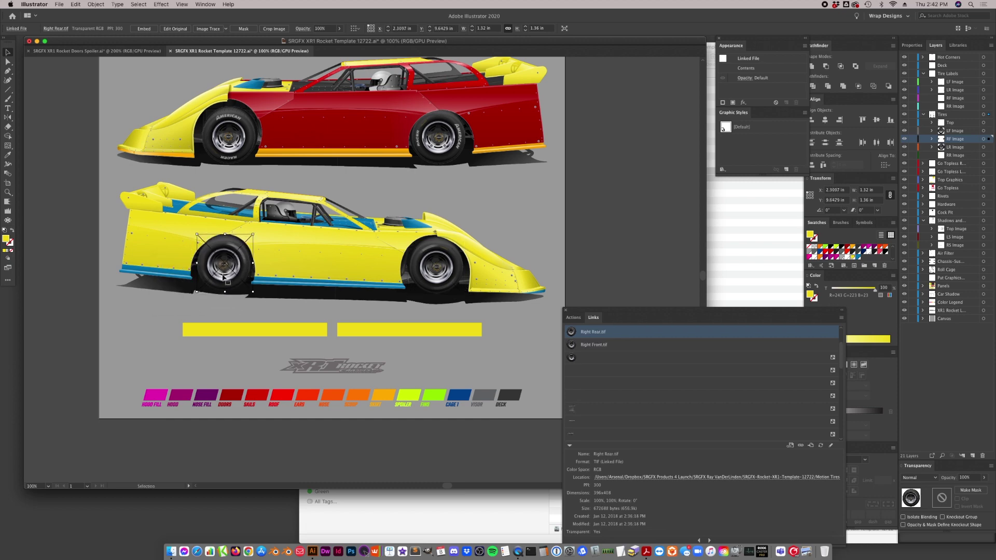
pyautogui.moveTo(227, 285); pyautogui.dragTo(225, 283)
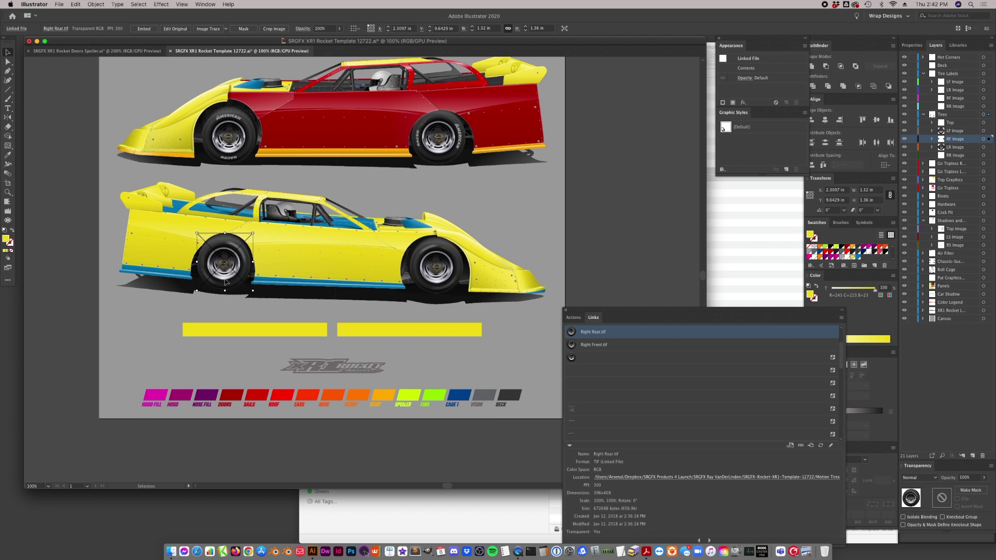
pyautogui.click(226, 317)
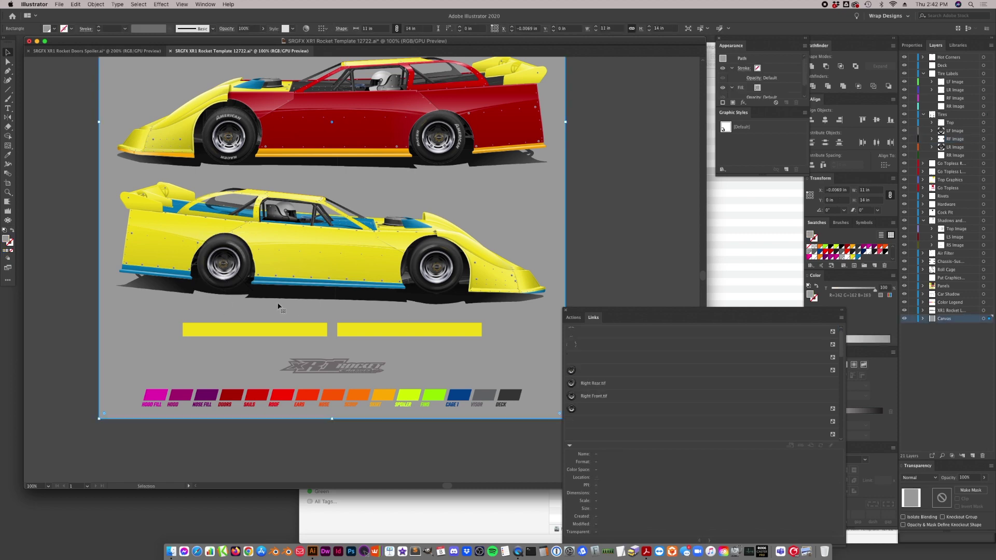
pyautogui.click(242, 261)
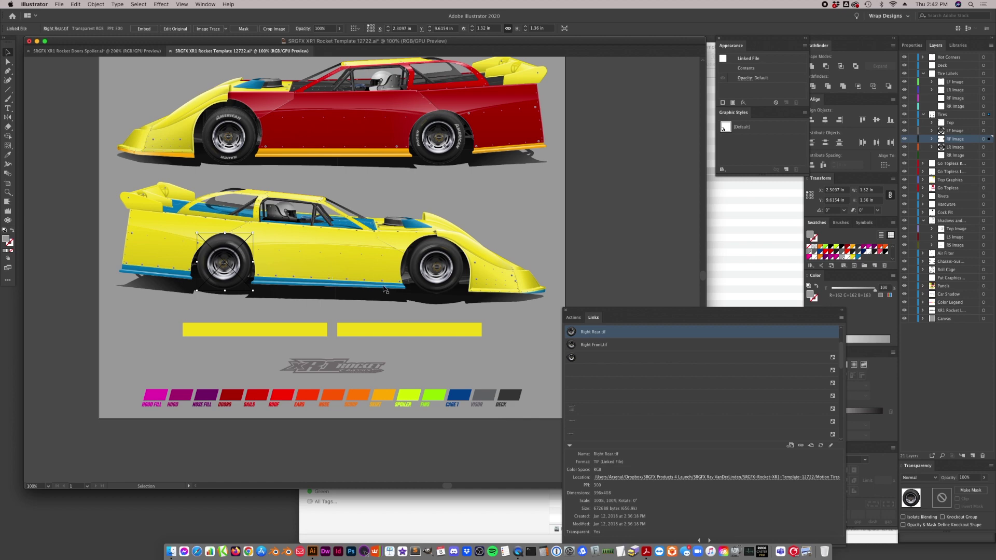
# - Reposition the yellow side-view car's shadow under the body and rotate it to about -1.7°
pyautogui.moveTo(424, 302); pyautogui.dragTo(364, 296)
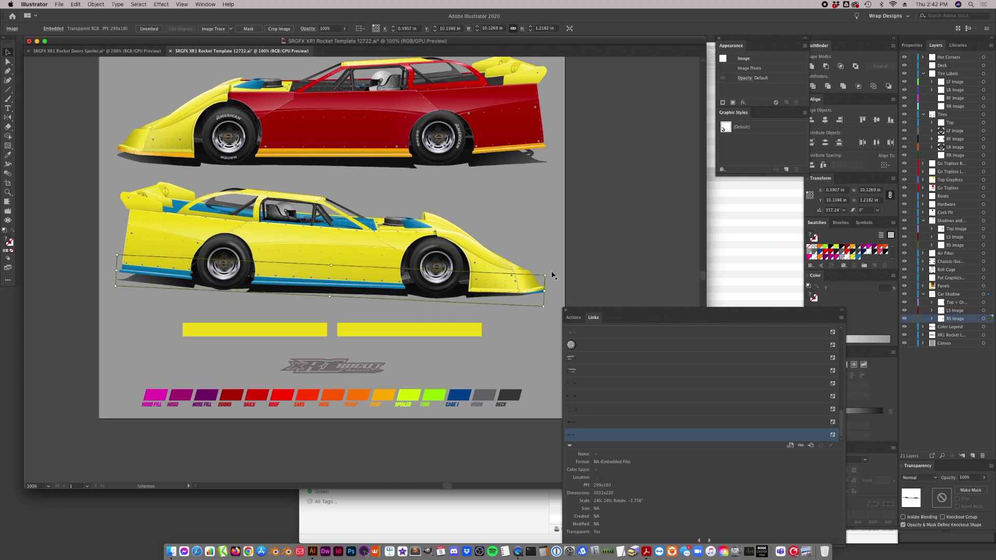
pyautogui.moveTo(549, 275); pyautogui.dragTo(549, 273)
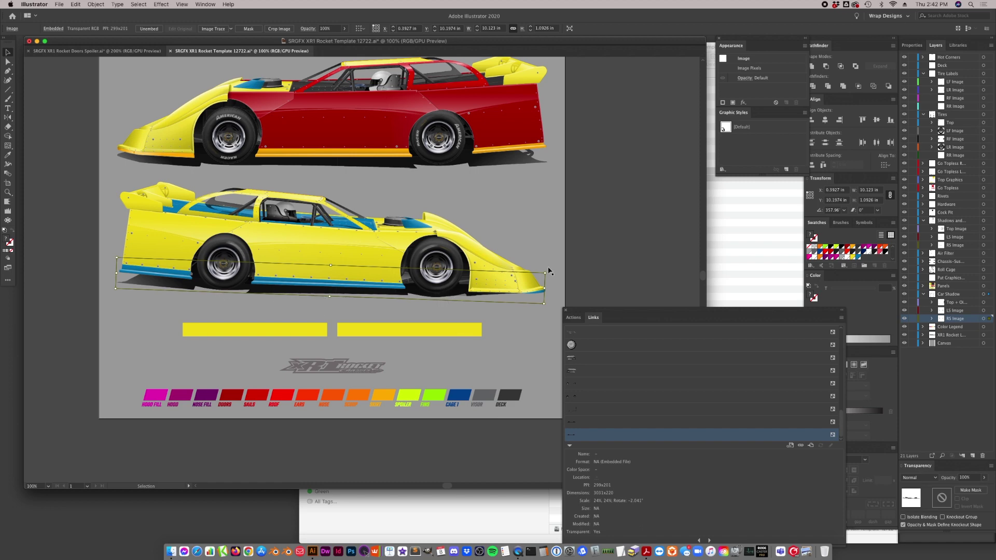
pyautogui.moveTo(547, 269); pyautogui.dragTo(547, 268)
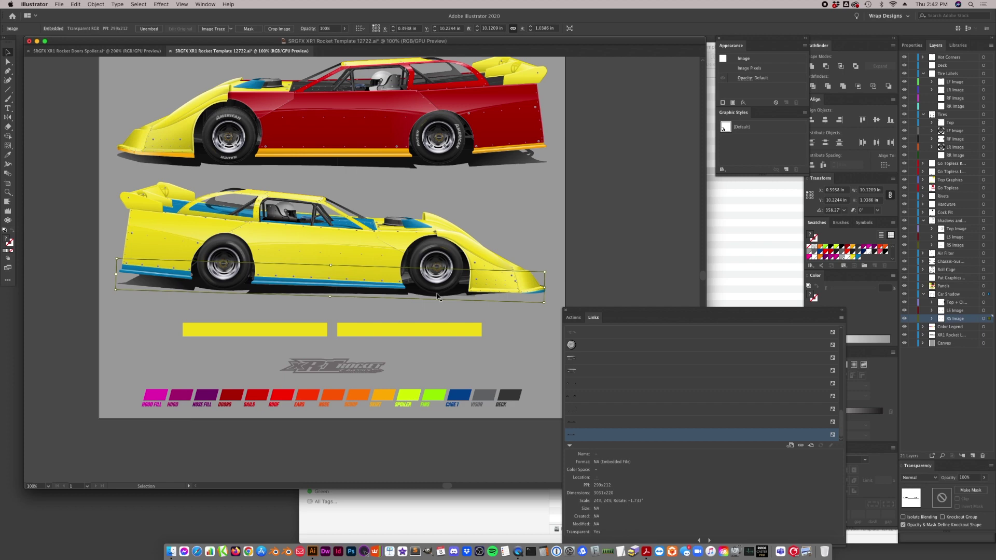
pyautogui.moveTo(436, 299); pyautogui.dragTo(436, 297)
pyautogui.press('z')
pyautogui.press('v')
pyautogui.press('super+z')
pyautogui.click(8, 52)
pyautogui.click(79, 182)
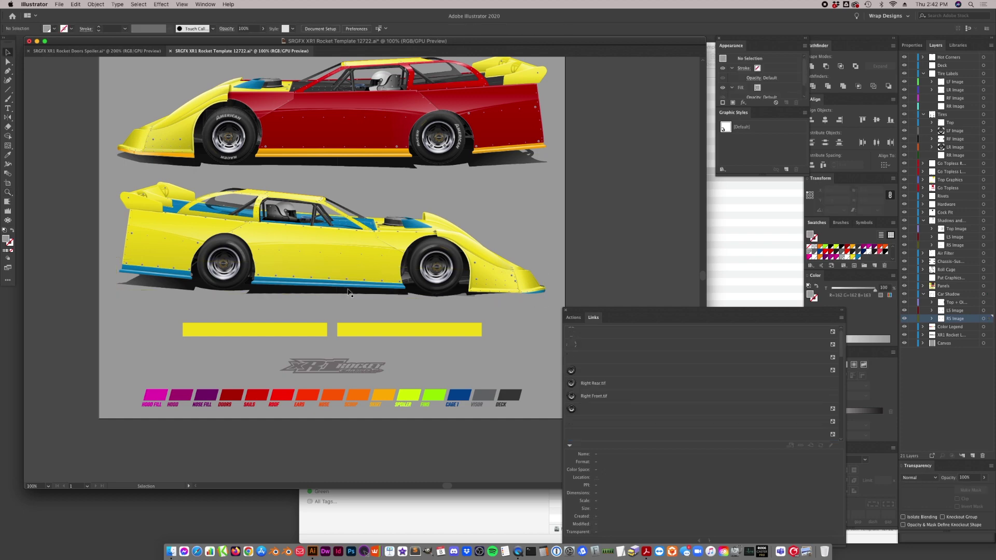
# - Apply a Gaussian Blur with a radius of 5.8 pixels to the yellow car's shadow
pyautogui.click(282, 298)
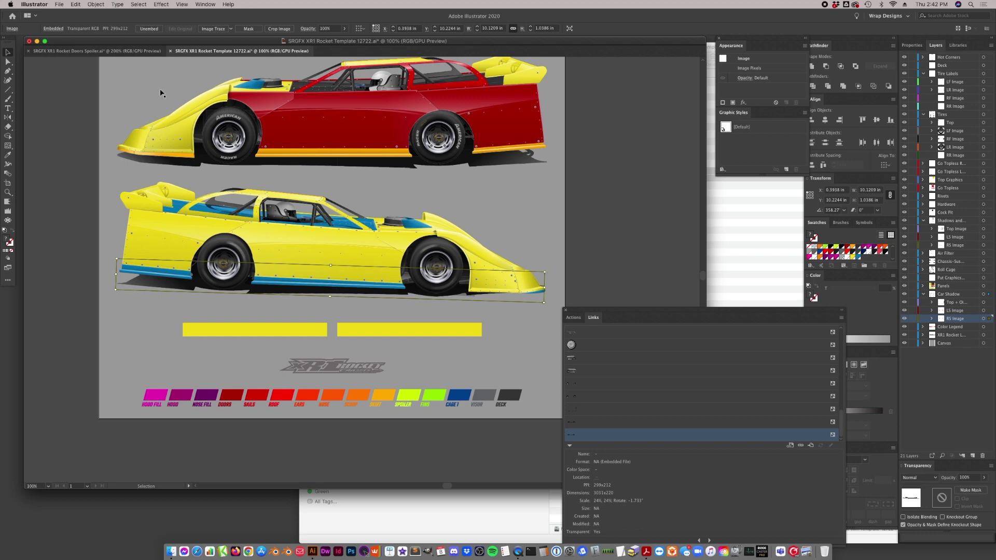
pyautogui.click(161, 4)
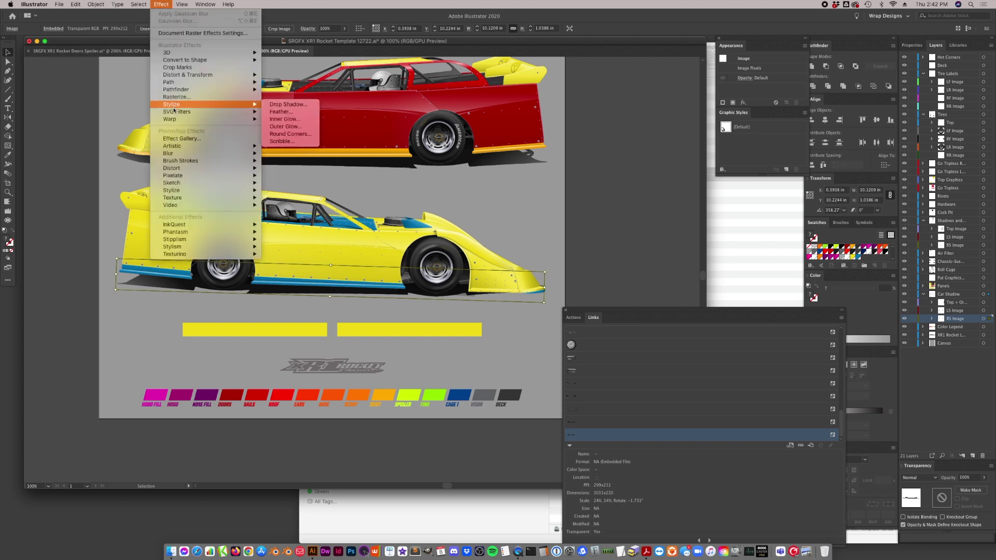
pyautogui.moveTo(179, 76)
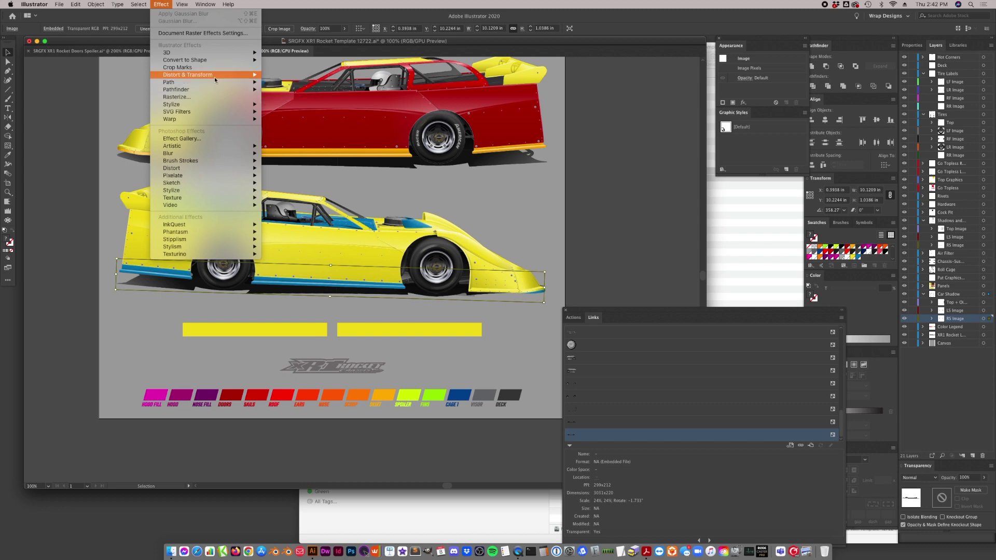
pyautogui.moveTo(194, 154)
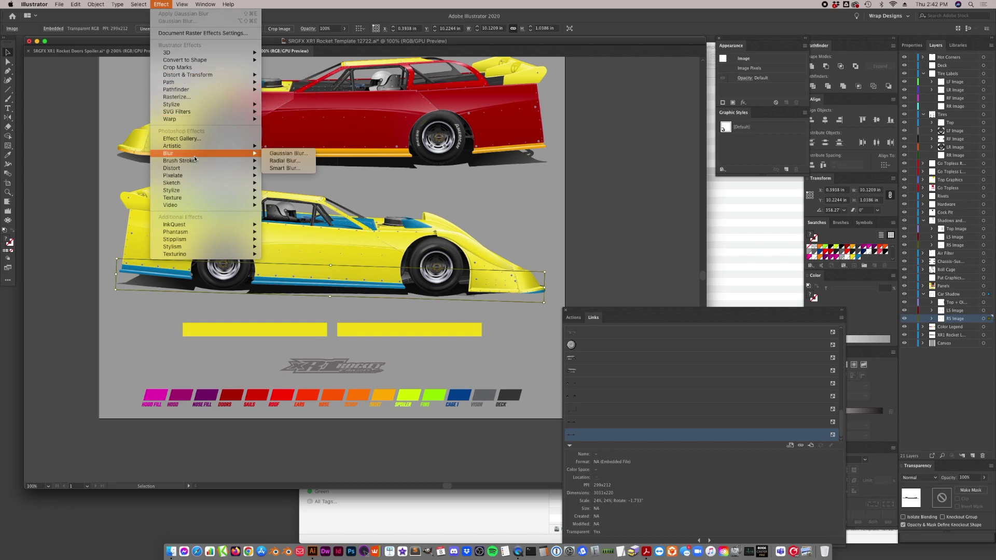
pyautogui.click(288, 154)
pyautogui.click(535, 381)
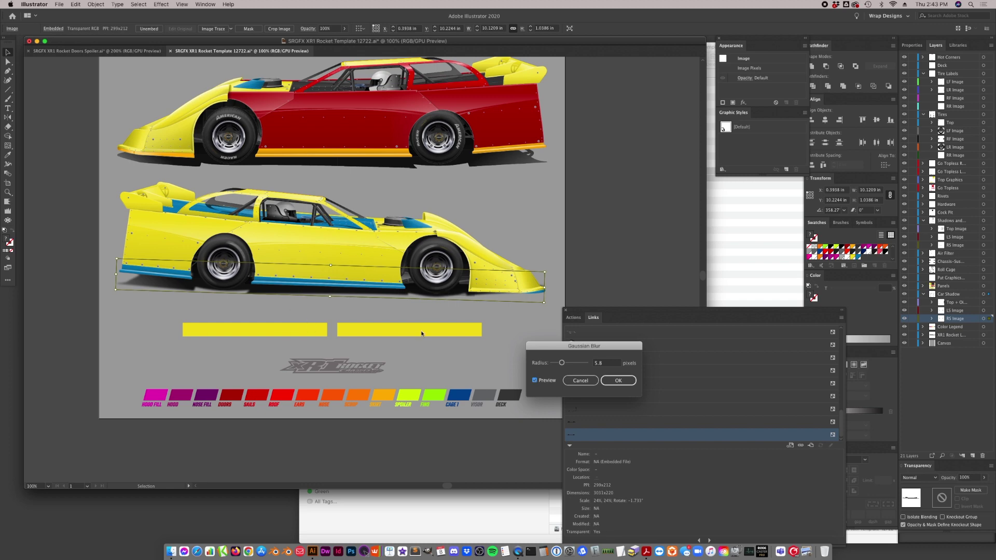
pyautogui.click(619, 381)
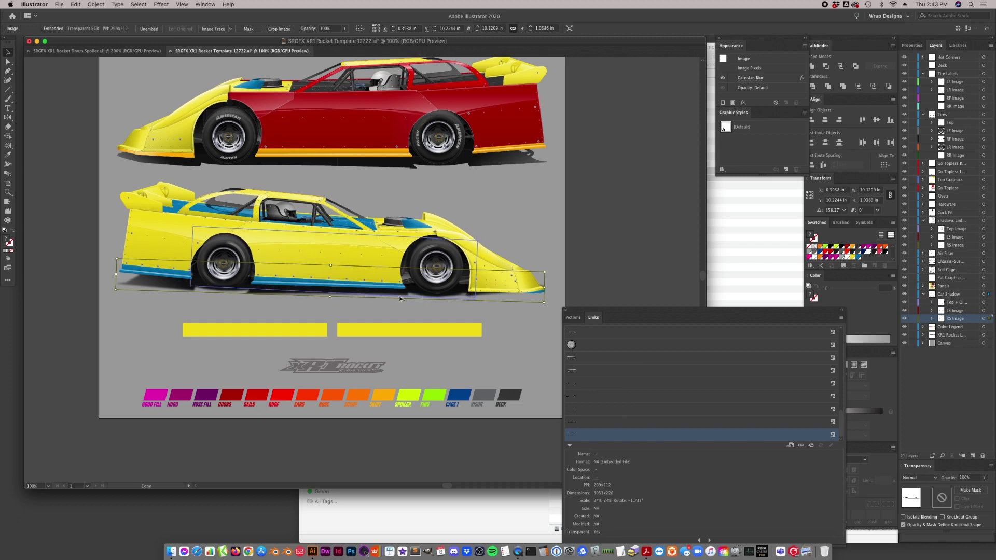
# - Duplicate the blurred shadow, rotate the copy to about -3.5° and shift it slightly toward the yellow car's nose
pyautogui.click(171, 287)
pyautogui.click(173, 289)
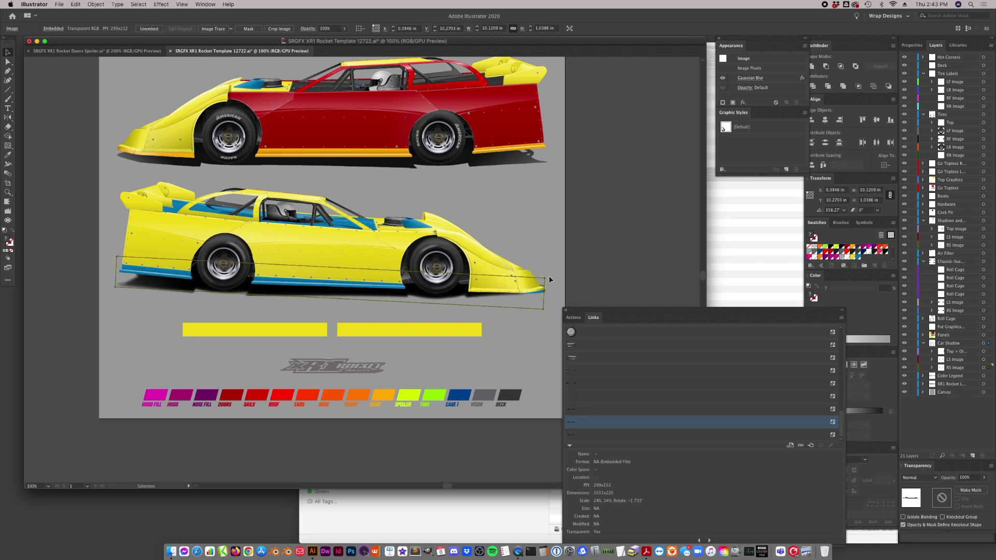
pyautogui.moveTo(548, 276); pyautogui.dragTo(549, 281)
pyautogui.moveTo(435, 299); pyautogui.dragTo(438, 295)
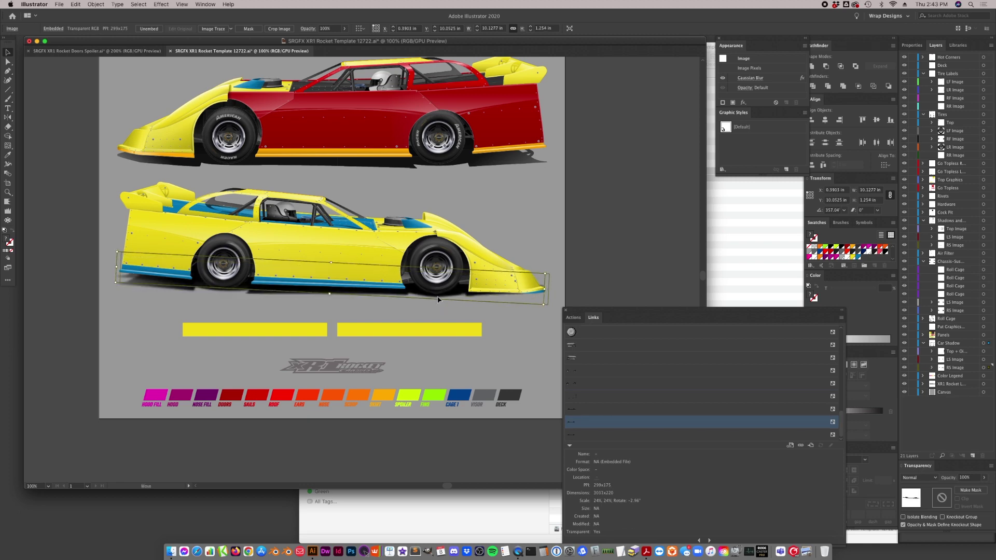
pyautogui.moveTo(553, 272); pyautogui.dragTo(552, 274)
pyautogui.click(232, 284)
pyautogui.click(179, 287)
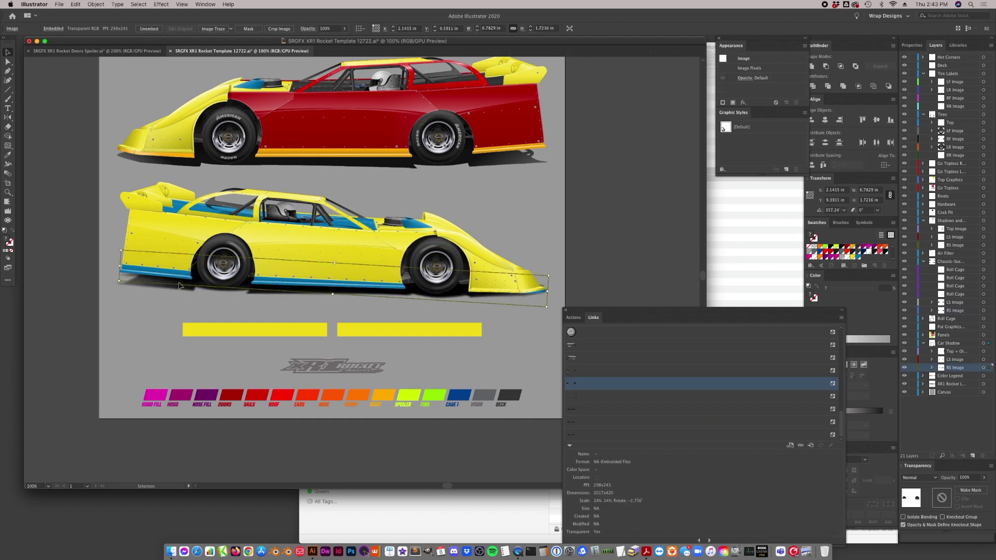
pyautogui.moveTo(172, 280); pyautogui.dragTo(172, 281)
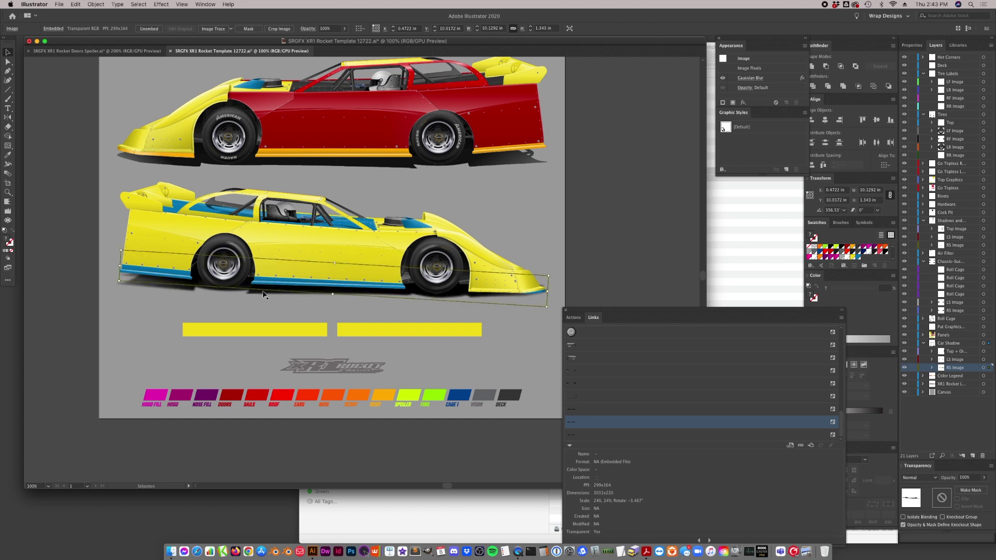
pyautogui.click(100, 334)
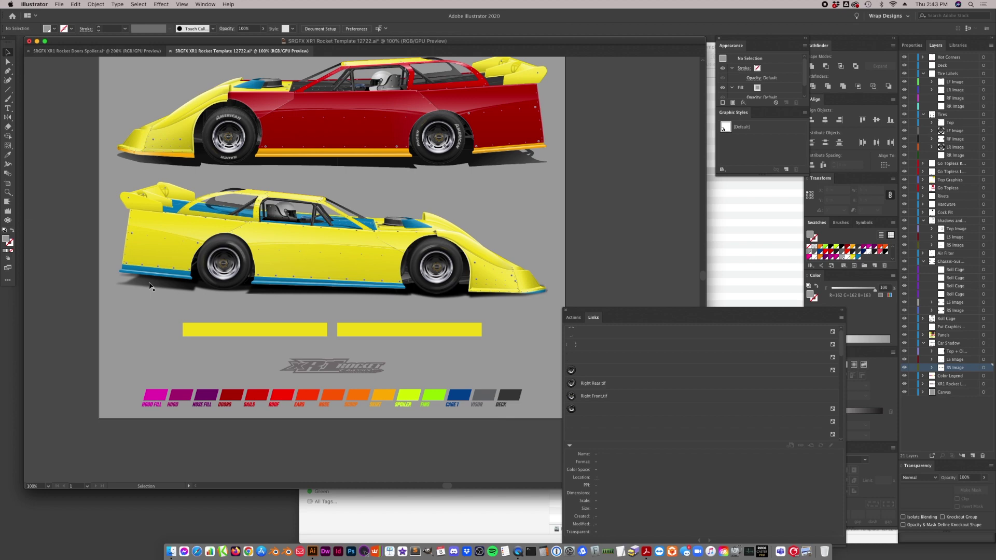
pyautogui.click(184, 286)
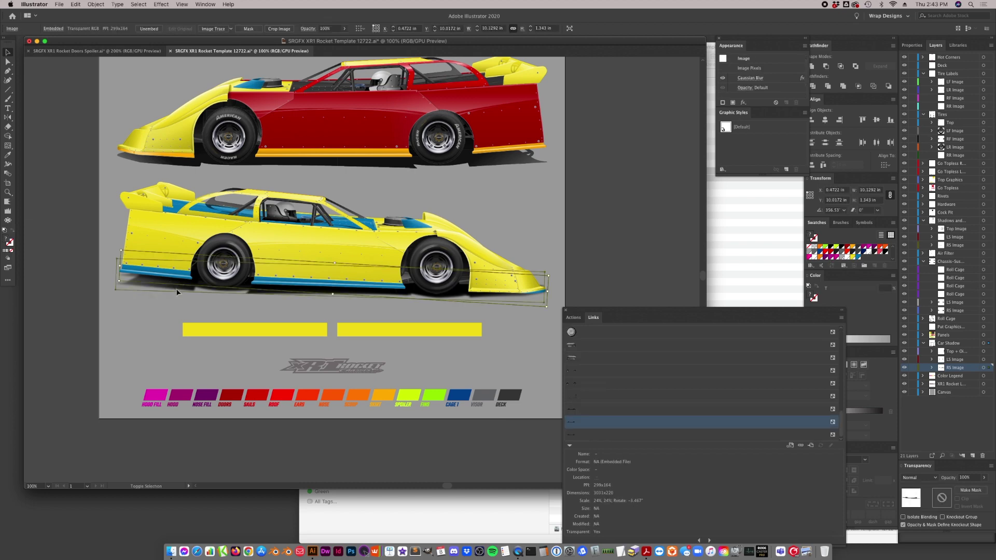
pyautogui.click(537, 296)
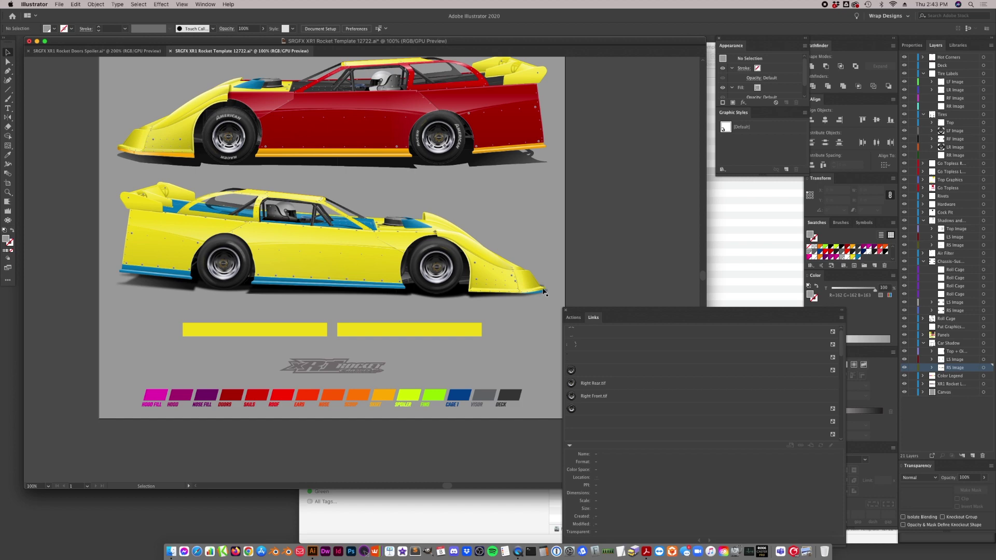
pyautogui.click(456, 298)
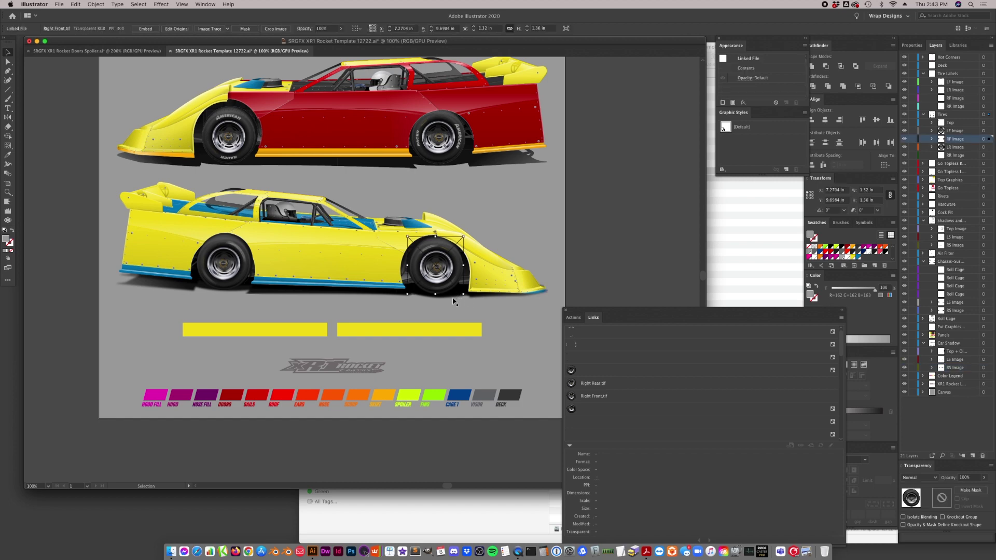
pyautogui.moveTo(552, 248); pyautogui.dragTo(563, 256)
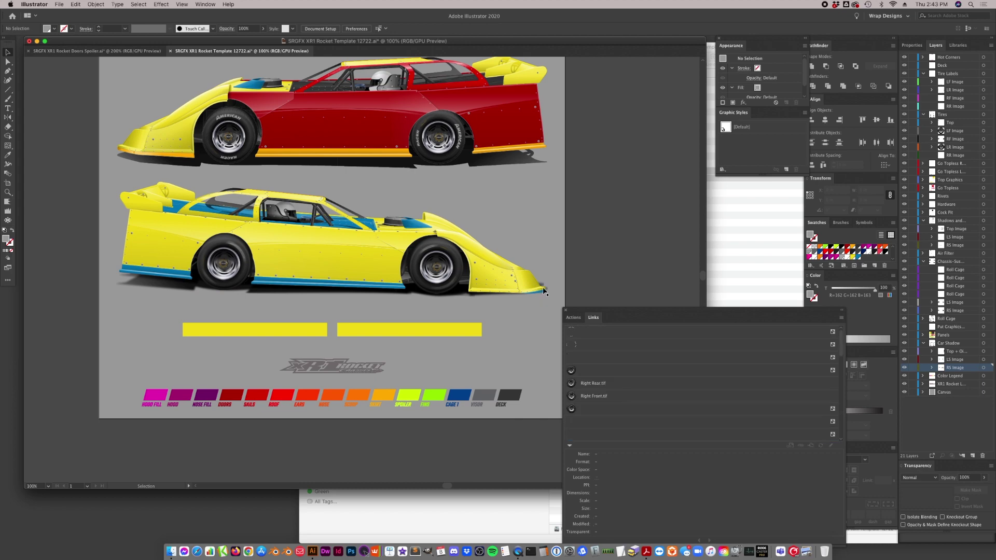
# - Draw a rectangle about 1.30 in high over the yellow car's nose tip, narrow it to about 0.77 in and fill it black
pyautogui.click(7, 90)
pyautogui.click(31, 90)
pyautogui.moveTo(576, 254); pyautogui.dragTo(528, 309)
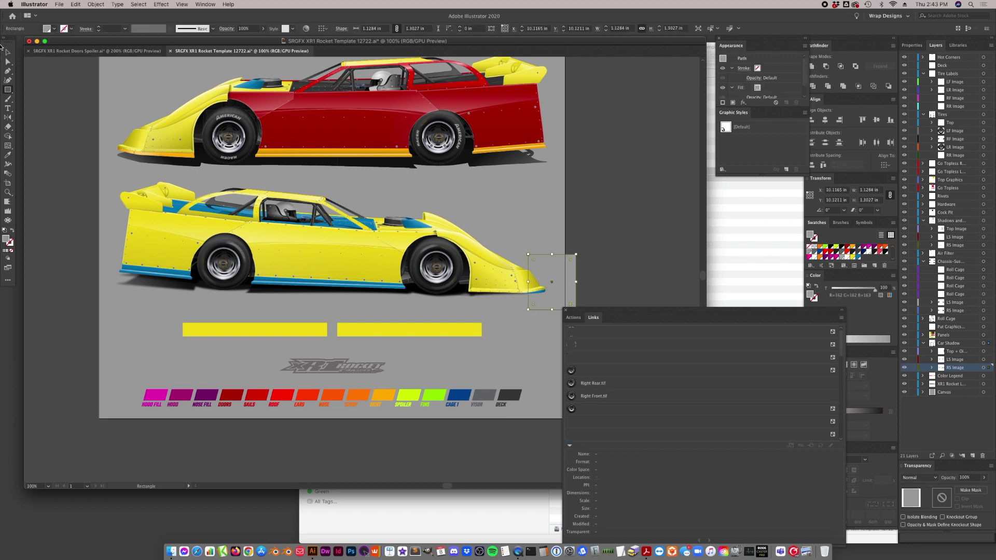
pyautogui.click(8, 52)
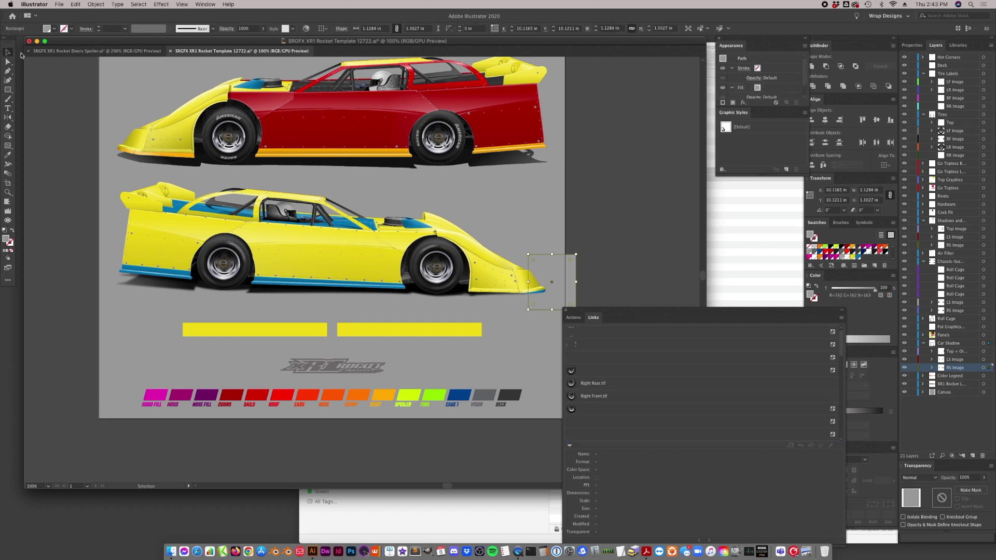
pyautogui.moveTo(575, 282); pyautogui.dragTo(561, 282)
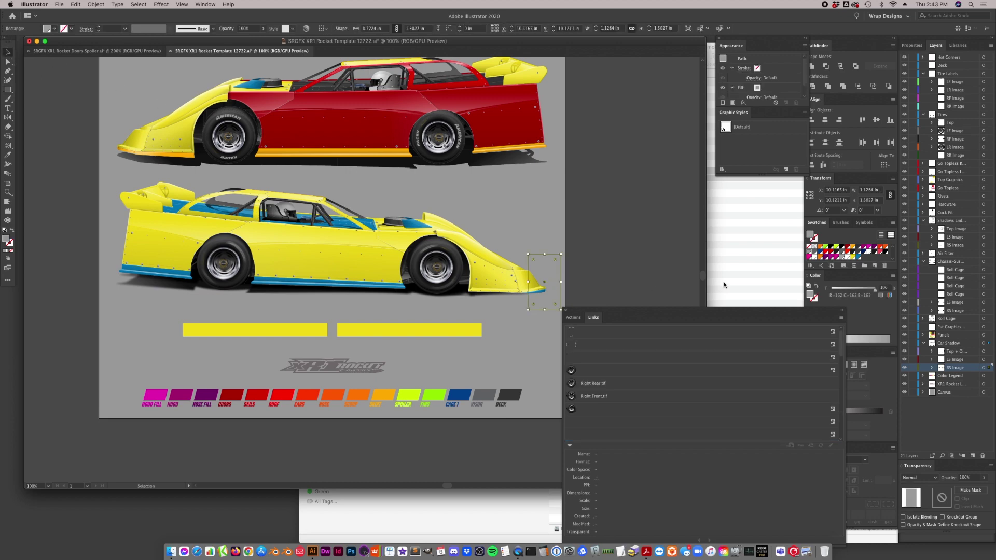
pyautogui.click(832, 248)
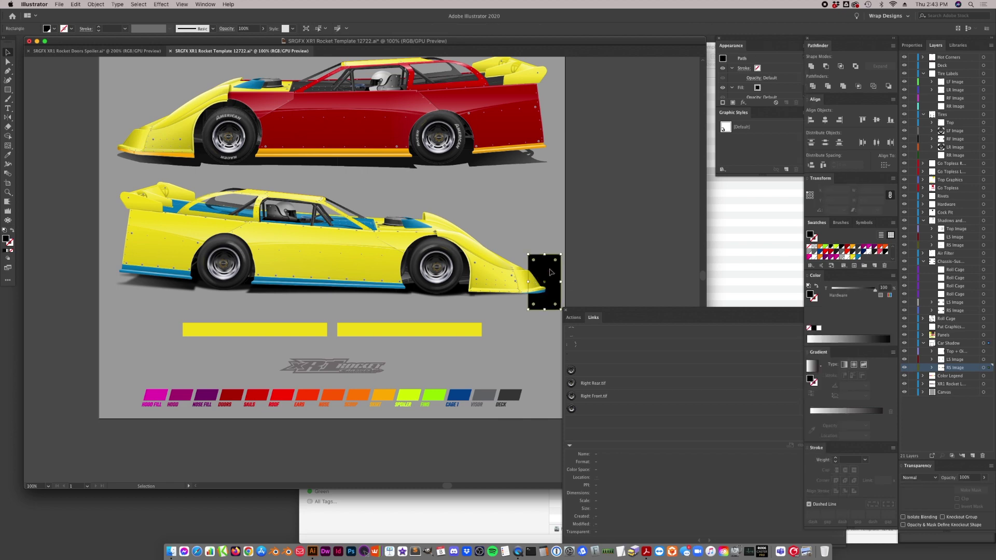
# - Make an opacity mask from the black rectangle and both shadow images, with Clip turned off
pyautogui.moveTo(196, 310); pyautogui.dragTo(120, 286)
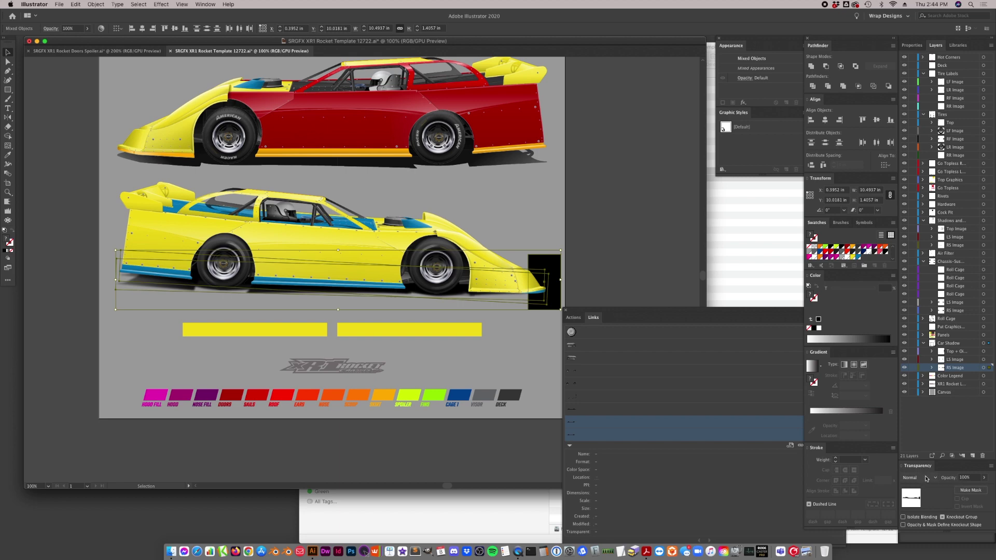
pyautogui.click(963, 492)
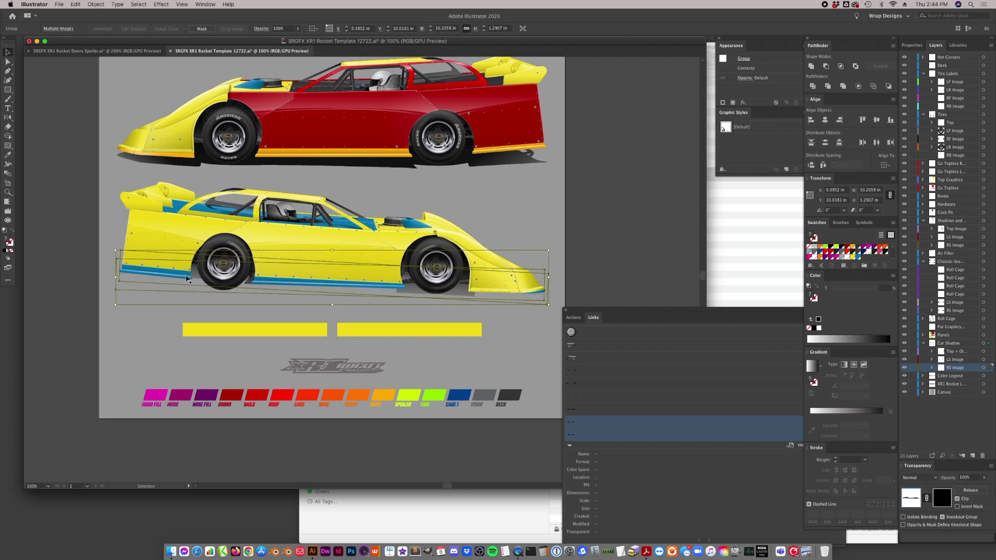
pyautogui.click(958, 499)
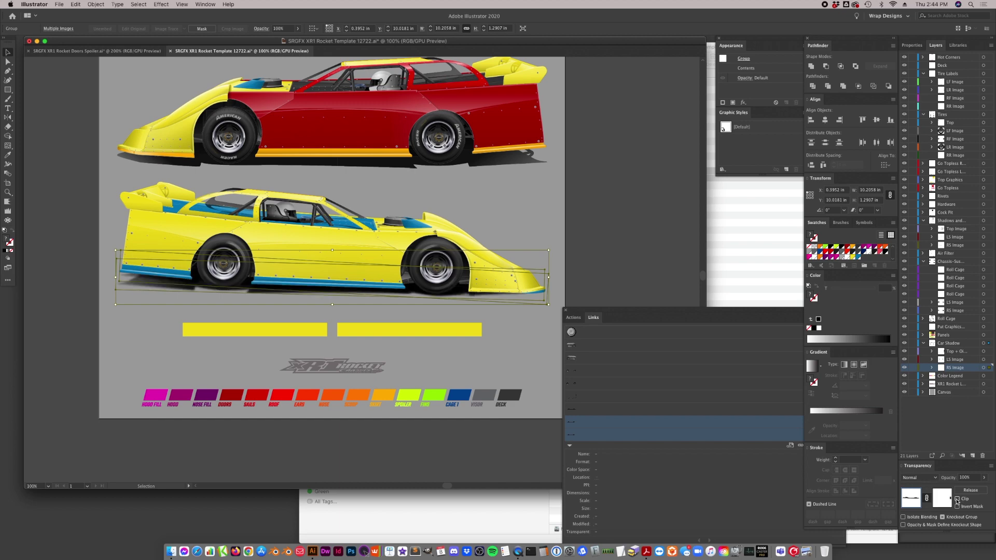
pyautogui.click(597, 268)
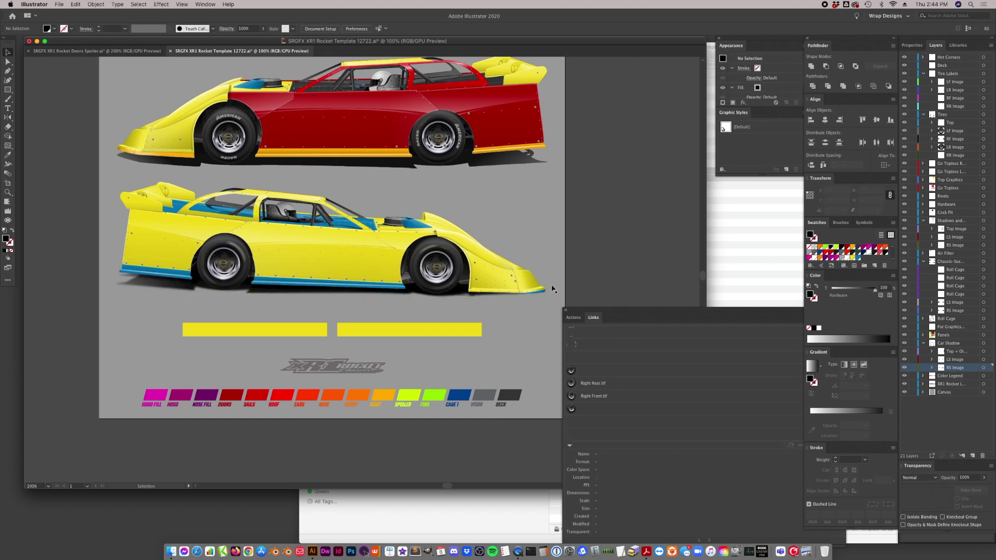
pyautogui.moveTo(239, 266); pyautogui.dragTo(524, 309)
pyautogui.moveTo(193, 293); pyautogui.dragTo(230, 292)
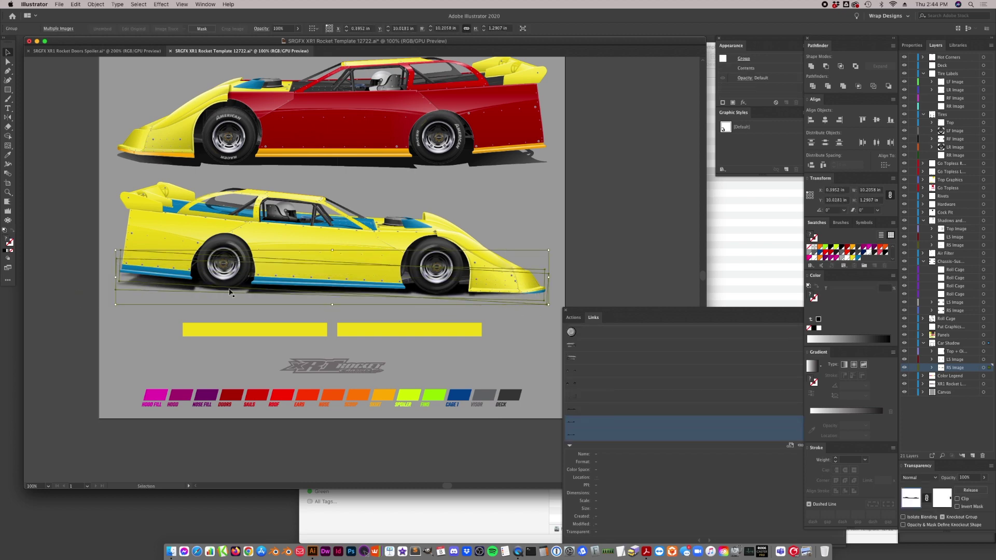
pyautogui.click(608, 290)
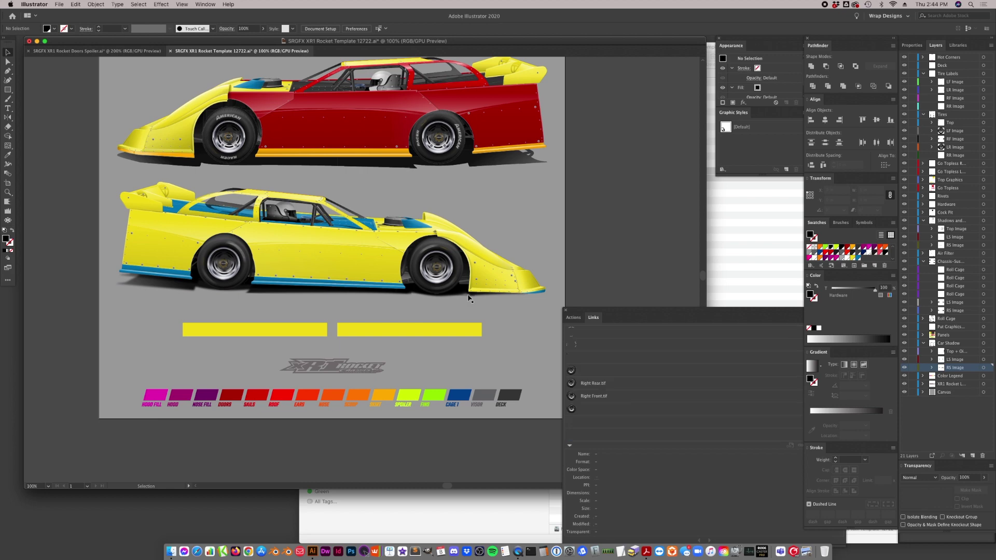
# - Try moving the yellow car's chassis image straight down below the body and undo the move
pyautogui.click(467, 299)
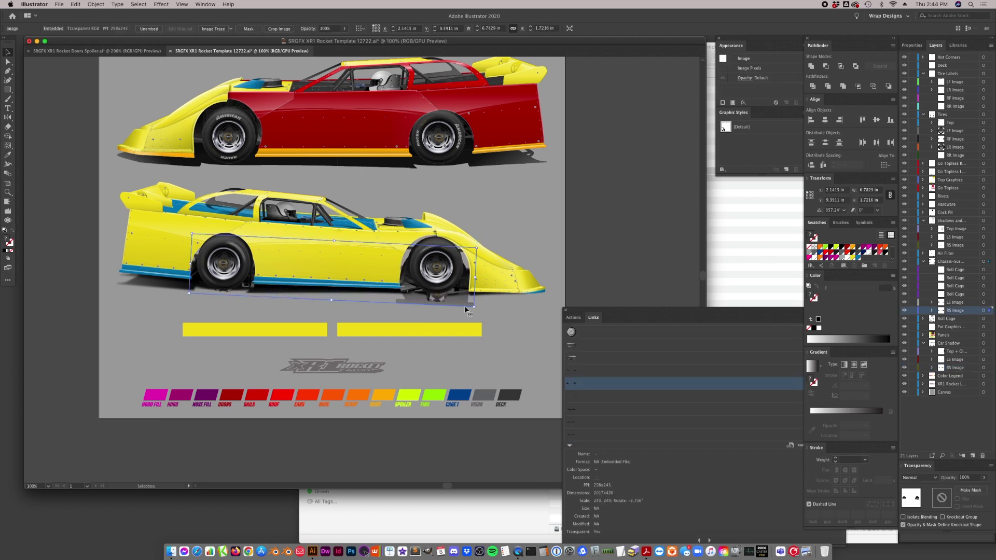
pyautogui.moveTo(465, 297); pyautogui.dragTo(465, 322)
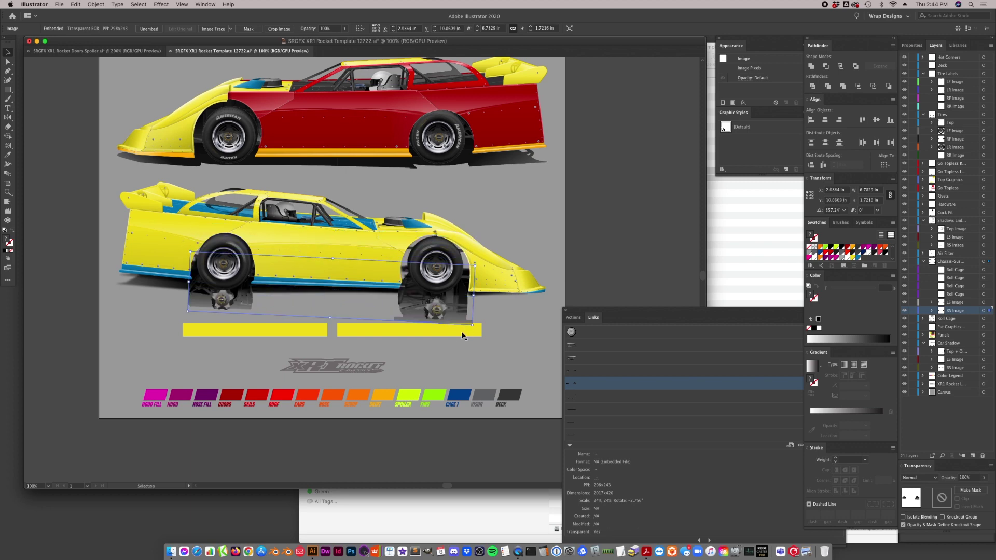
pyautogui.press('a')
pyautogui.press('super+z')
pyautogui.press('v')
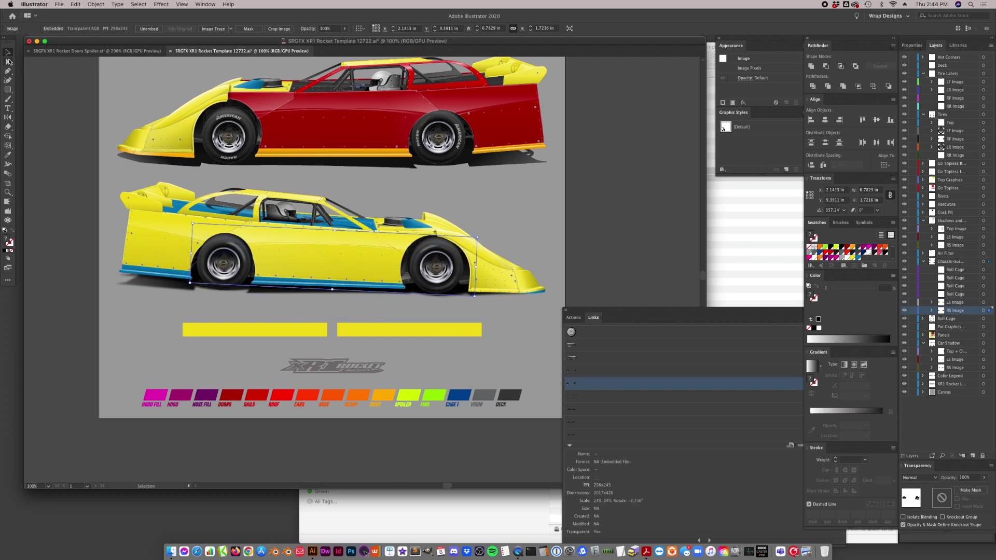
# - Draw a black rectangle about 0.83 in high under the front wheel, narrow it and use it as the chassis image's opacity mask with Clip off
pyautogui.click(8, 89)
pyautogui.moveTo(517, 323)
pyautogui.mouseDown()
pyautogui.moveTo(355, 316)
pyautogui.moveTo(346, 288)
pyautogui.mouseUp()
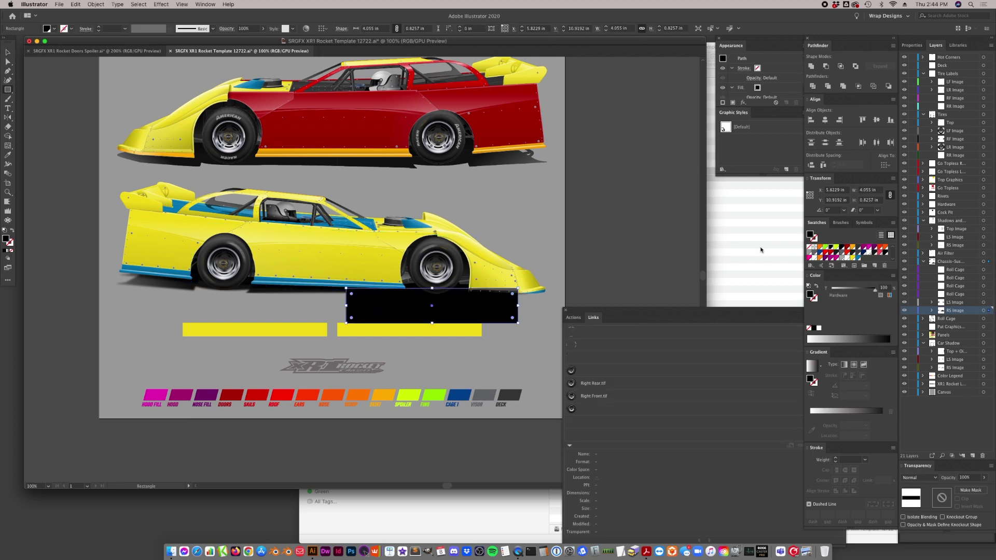
pyautogui.click(8, 52)
pyautogui.moveTo(352, 307); pyautogui.dragTo(374, 309)
pyautogui.moveTo(518, 306); pyautogui.dragTo(461, 293)
pyautogui.keyDown('shift'); pyautogui.click(465, 280); pyautogui.keyUp('shift')
pyautogui.click(970, 490)
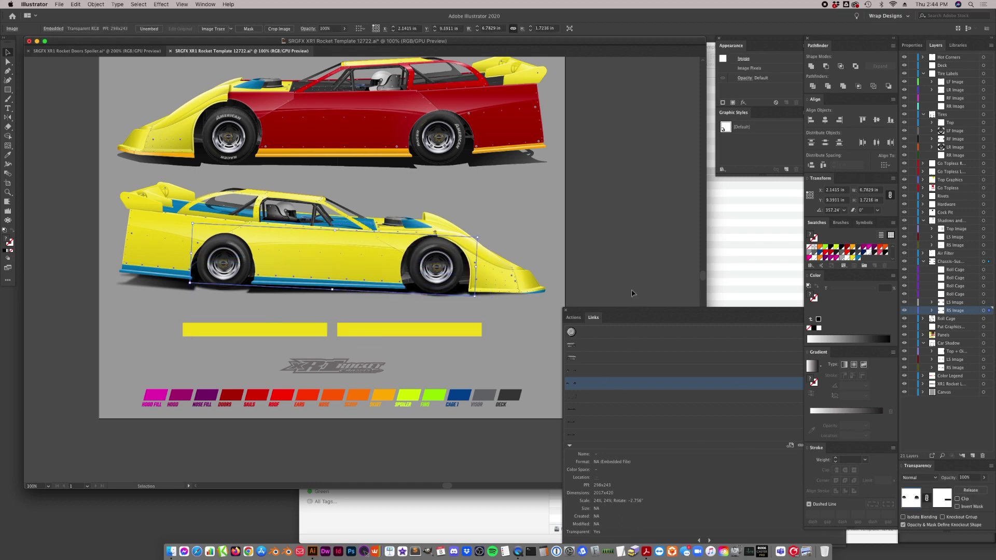
# - Undo the recent masking edits on the yellow car and the downward move of its front tire, leaving nothing selected
pyautogui.press('super+z')
pyautogui.press('super+z')
pyautogui.press('super+z')
pyautogui.press('super+z')
pyautogui.press('super+z')
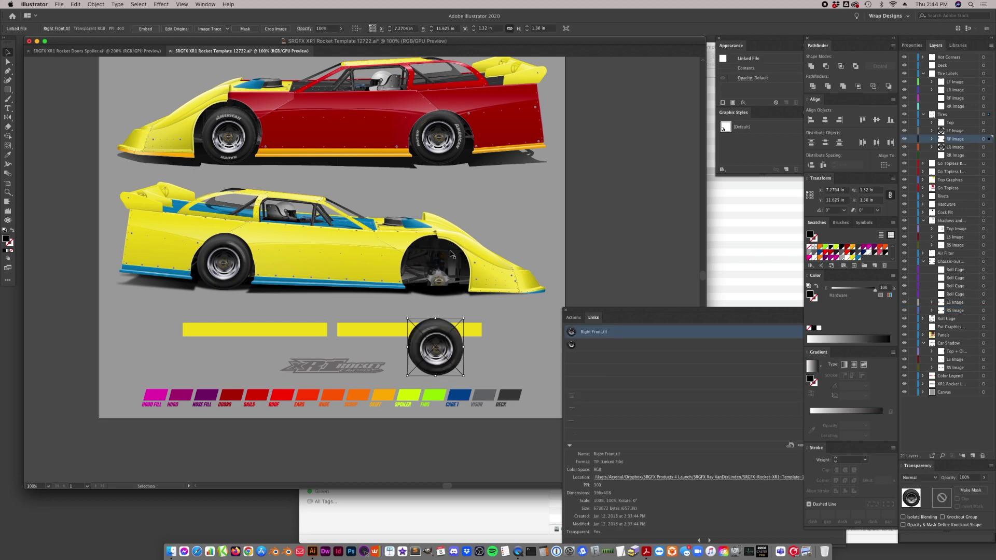
pyautogui.press('super+z')
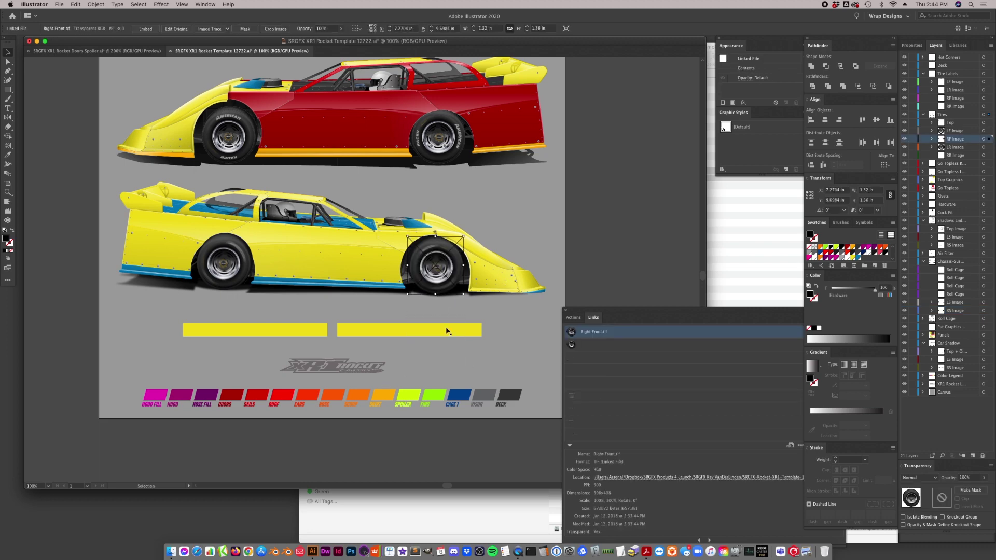
pyautogui.click(580, 277)
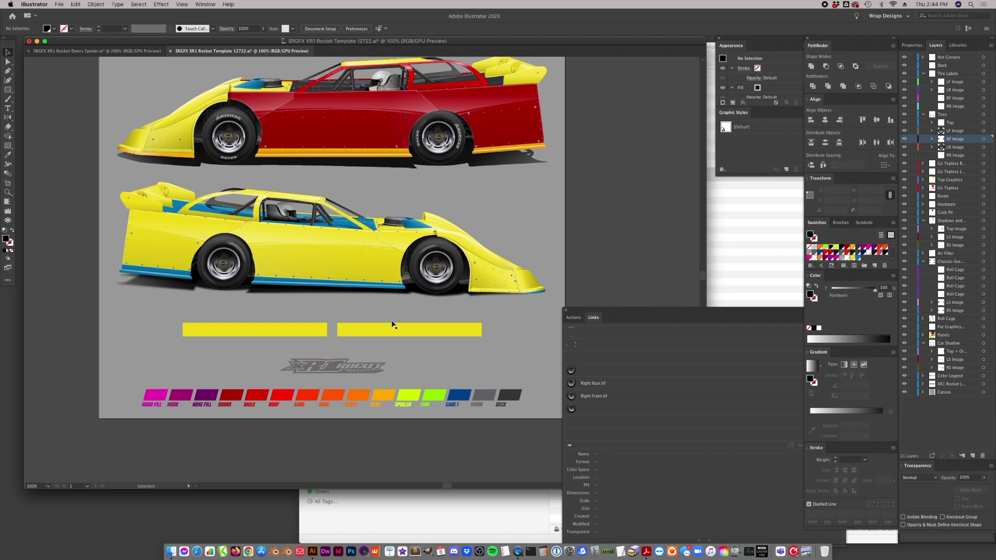
# - Collapse the expanded Chassis and Panels layers, clear the selection and close the Links list
pyautogui.moveTo(230, 250); pyautogui.dragTo(440, 283)
pyautogui.click(345, 271)
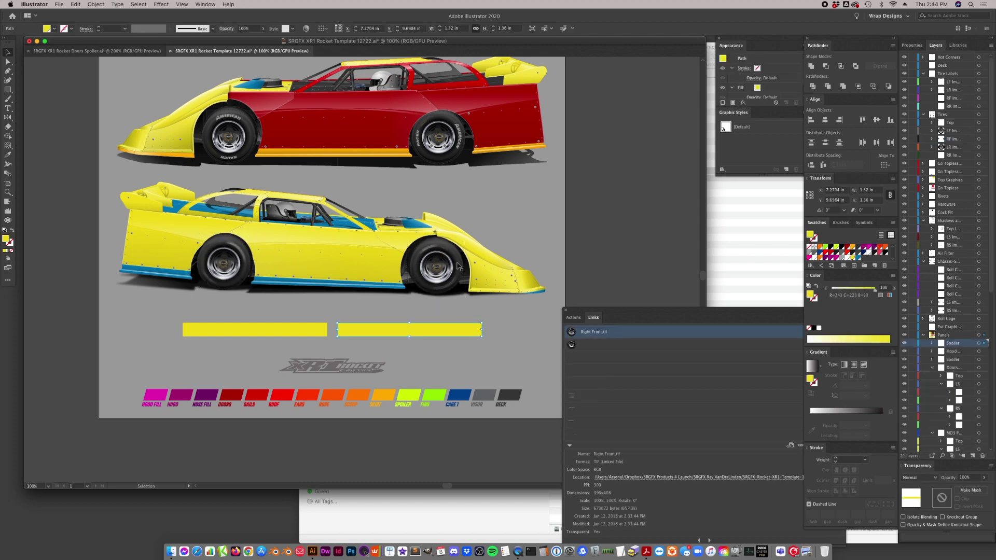
pyautogui.click(925, 262)
pyautogui.click(923, 287)
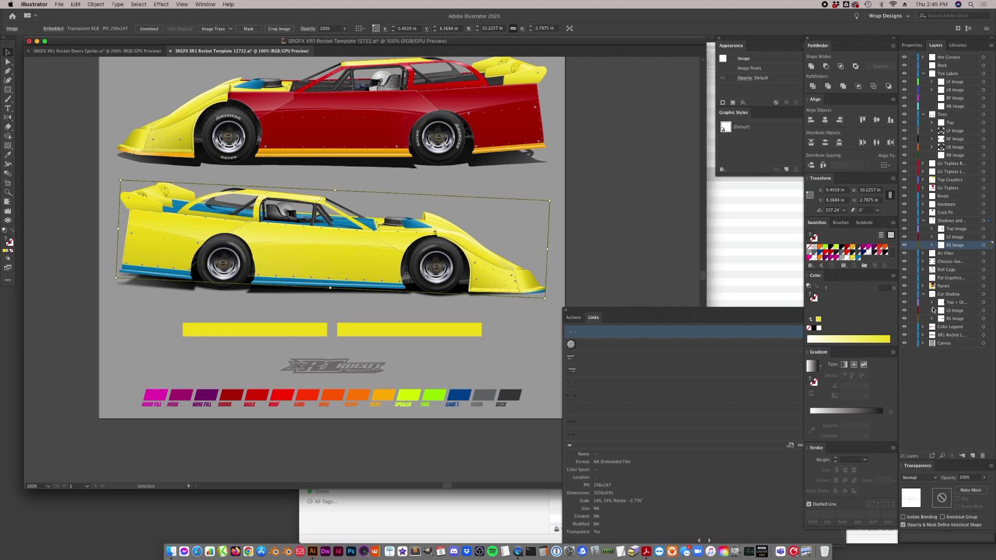
pyautogui.click(633, 255)
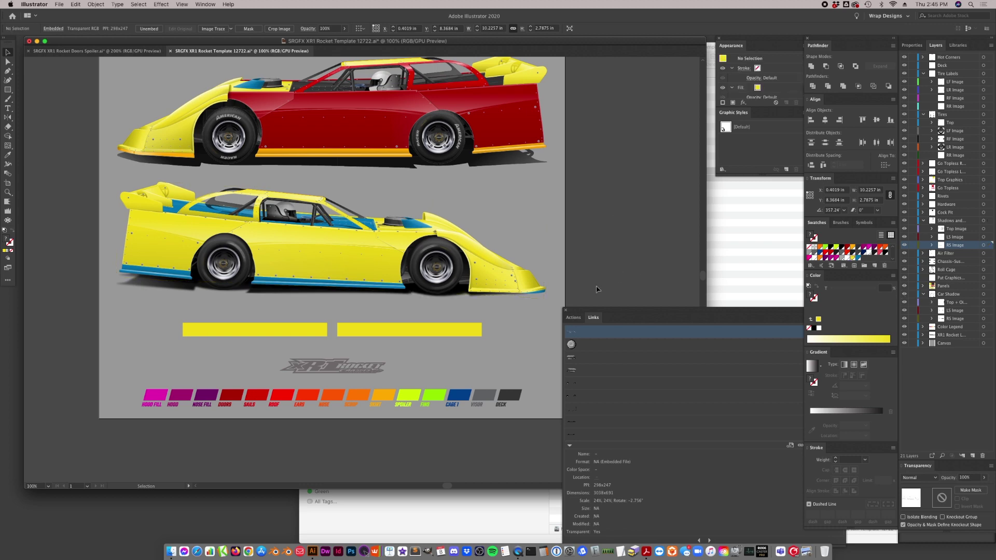
pyautogui.click(566, 312)
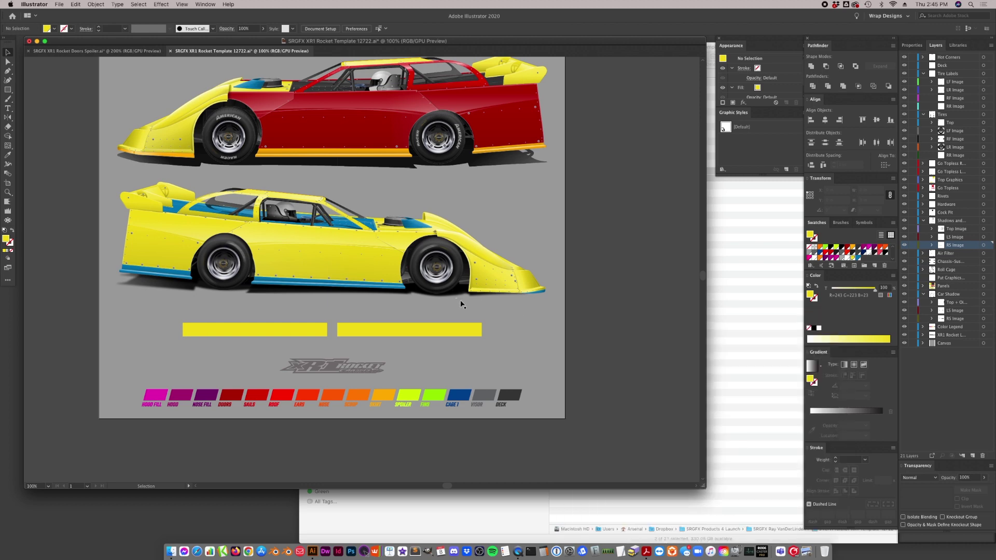
# - Lock the yellow car's shading overlay image, test-move the yellow side panel beneath it and undo that move
pyautogui.moveTo(394, 268)
pyautogui.mouseDown()
pyautogui.moveTo(406, 229)
pyautogui.moveTo(388, 264)
pyautogui.mouseUp()
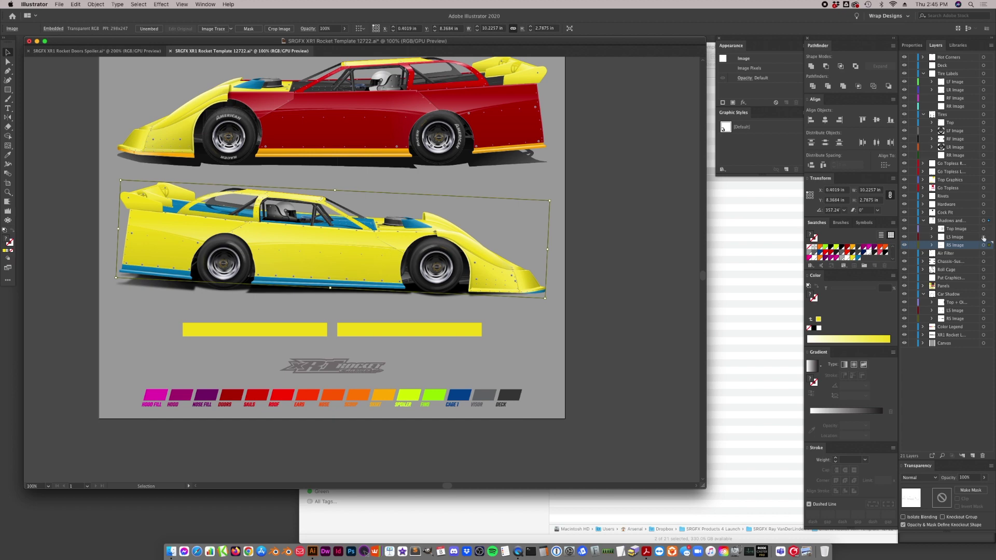
pyautogui.click(228, 248)
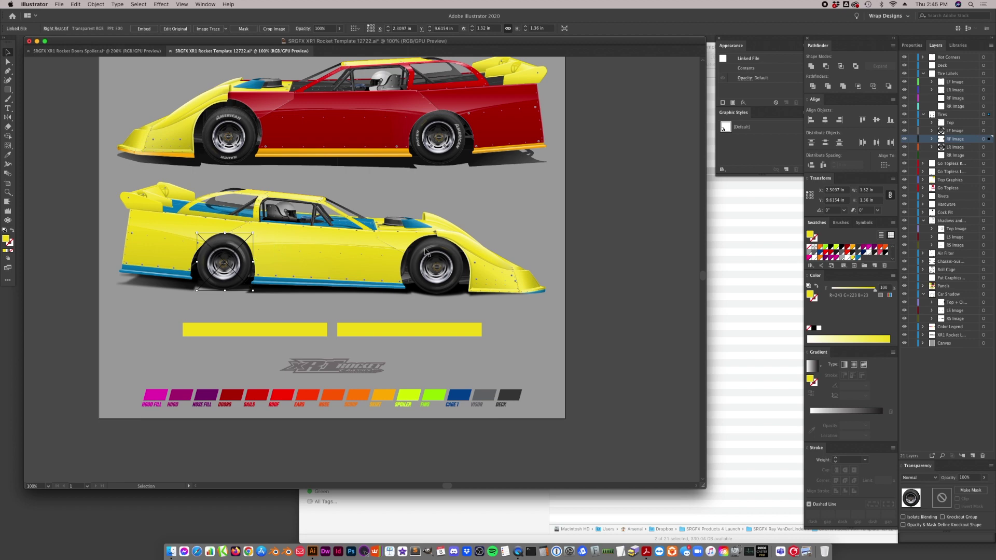
pyautogui.click(458, 262)
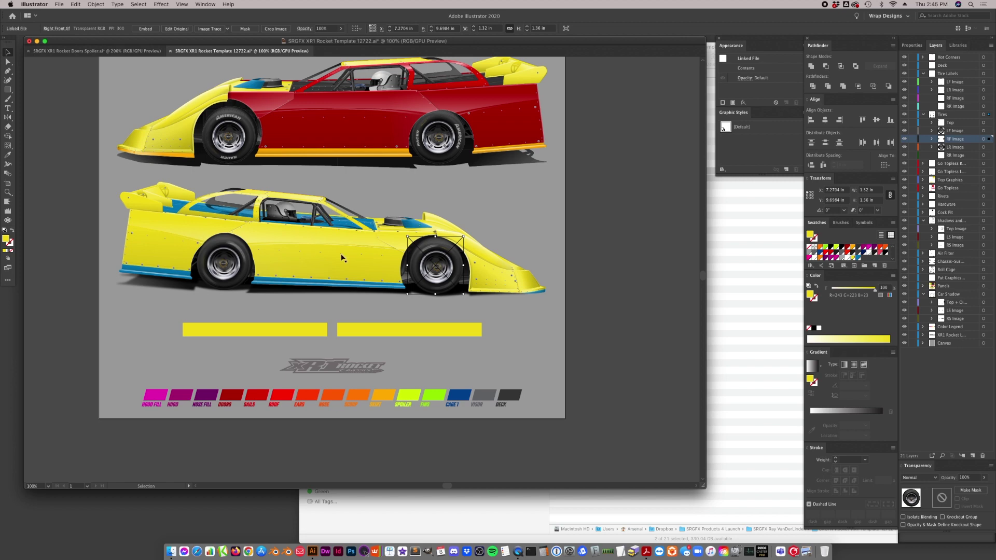
pyautogui.click(301, 265)
pyautogui.press('super+2')
pyautogui.moveTo(301, 266); pyautogui.dragTo(312, 235)
pyautogui.press('super+z')
pyautogui.press('super+2')
pyautogui.click(309, 266)
pyautogui.press('super+z')
pyautogui.moveTo(490, 280); pyautogui.dragTo(503, 203)
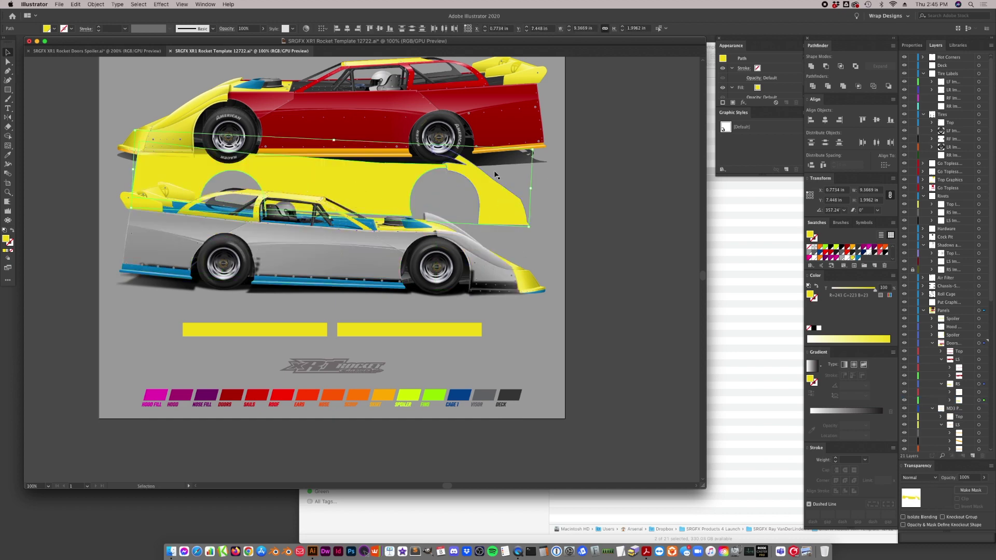
pyautogui.press('super+z')
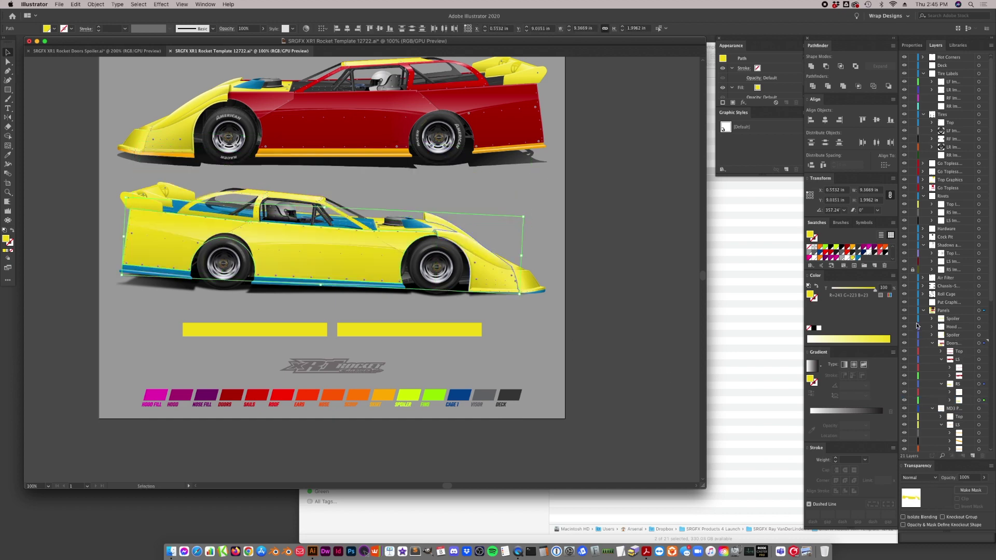
# - Duplicate the yellow side panel together with the red hot corner triangle beside the red car onto the empty area off the artboard
pyautogui.click(924, 310)
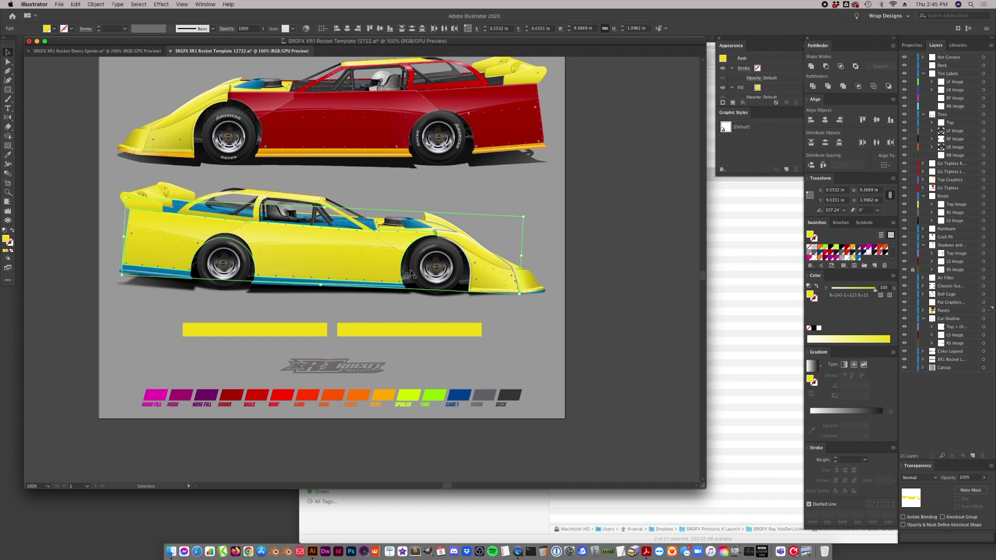
pyautogui.press('super+minus')
pyautogui.press('super+minus')
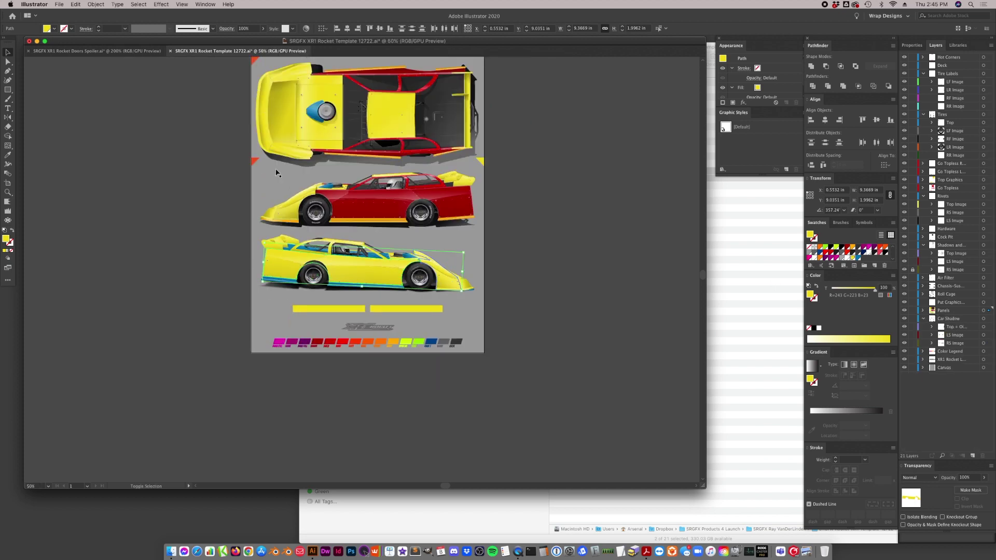
pyautogui.keyDown('shift'); pyautogui.click(255, 163); pyautogui.keyUp('shift')
pyautogui.moveTo(255, 163); pyautogui.dragTo(43, 191)
pyautogui.hscroll(-10, 202, 273)
pyautogui.hscroll(2, 602, 299)
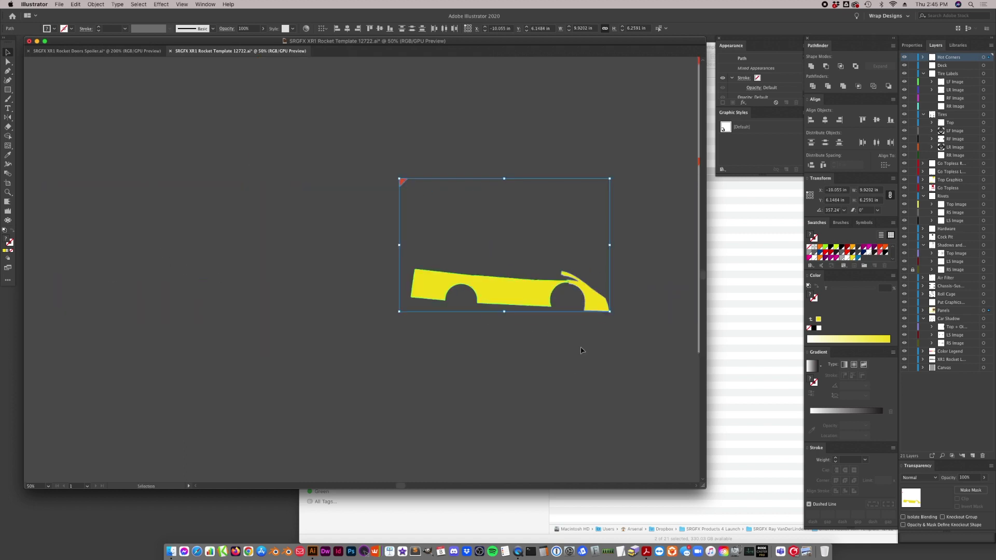
# - Group the copied side panel with its hot corner triangle and move the group back over the artboard, below the yellow car
pyautogui.click(242, 338)
pyautogui.click(435, 296)
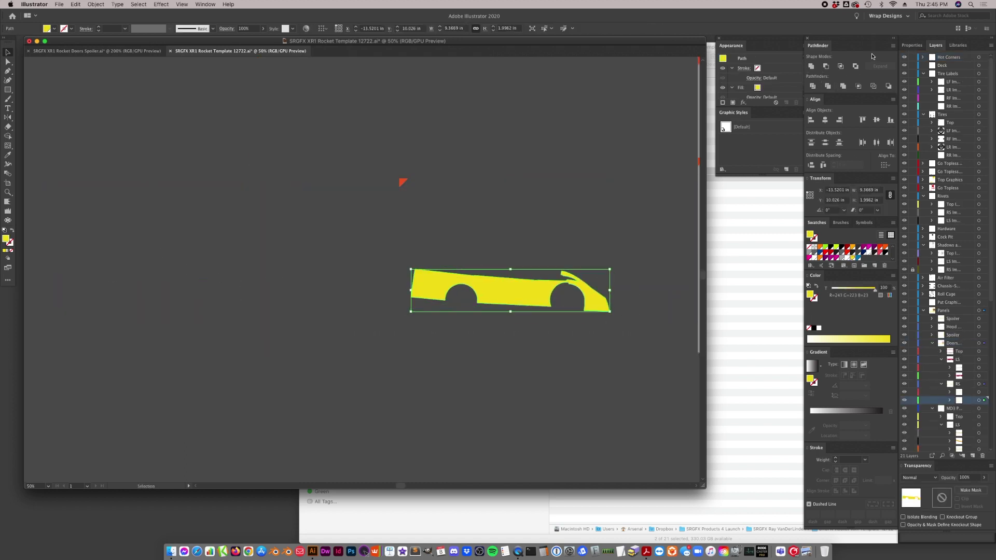
pyautogui.click(894, 47)
pyautogui.click(928, 78)
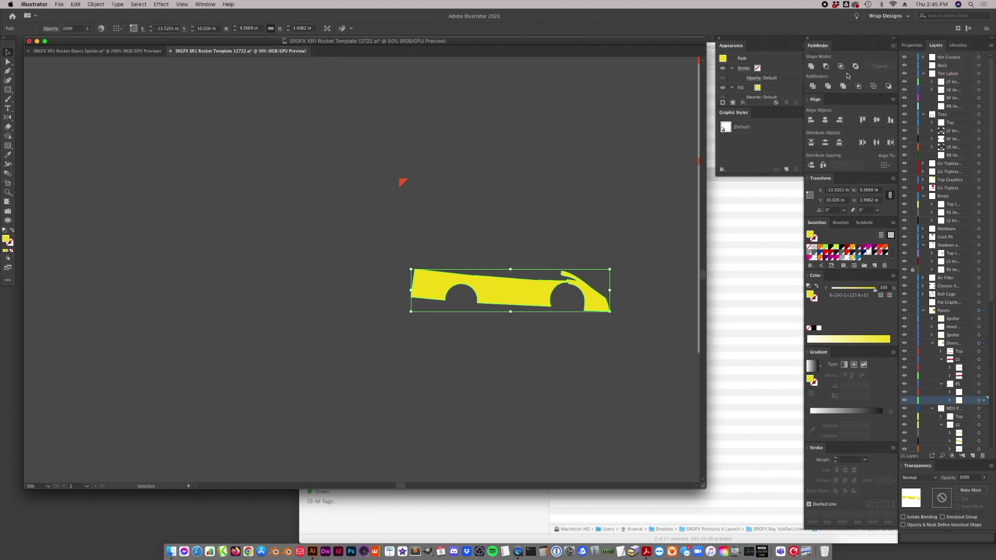
pyautogui.click(403, 181)
pyautogui.keyDown('shift'); pyautogui.click(435, 291); pyautogui.keyUp('shift')
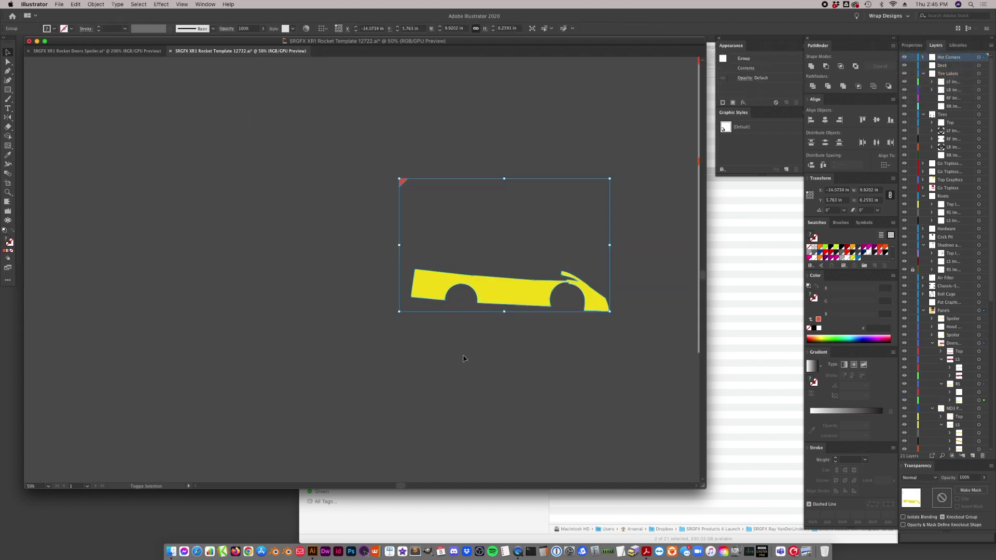
pyautogui.press('super+g')
pyautogui.moveTo(84, 306); pyautogui.dragTo(522, 348)
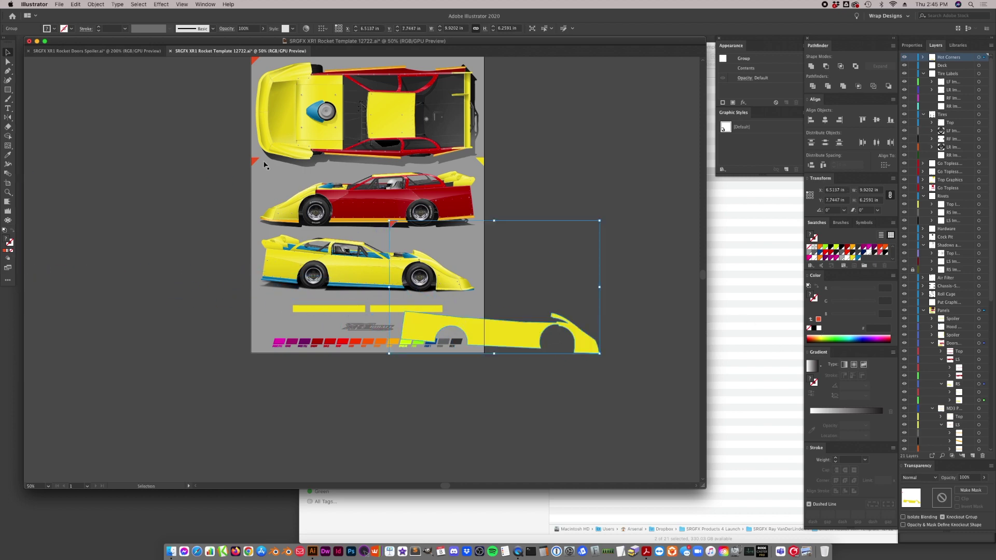
# - Fill the copied group black and align its left and top edges with the original hot corner so it registers over the yellow car
pyautogui.click(831, 248)
pyautogui.click(609, 360)
pyautogui.keyDown('shift'); pyautogui.click(519, 335); pyautogui.keyUp('shift')
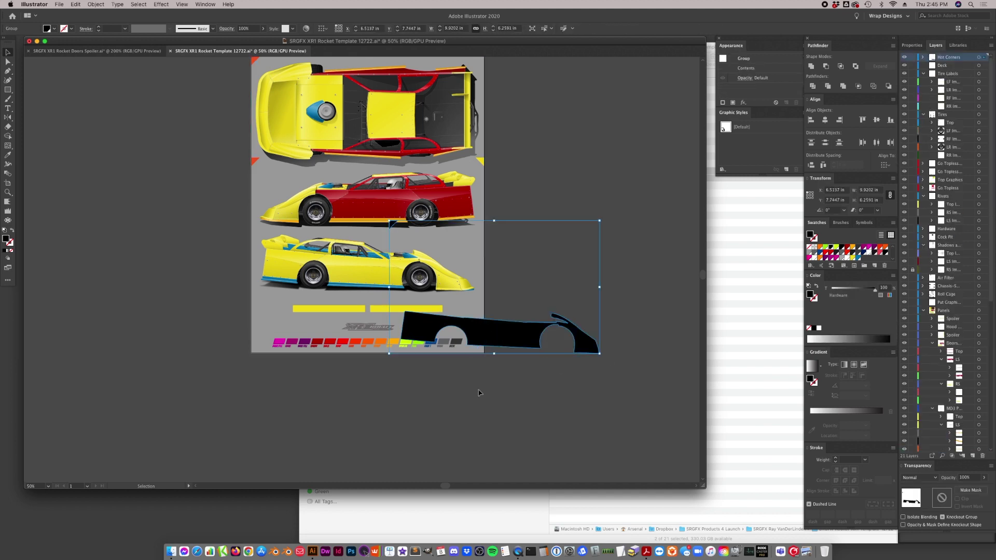
pyautogui.keyDown('shift'); pyautogui.click(255, 162); pyautogui.keyUp('shift')
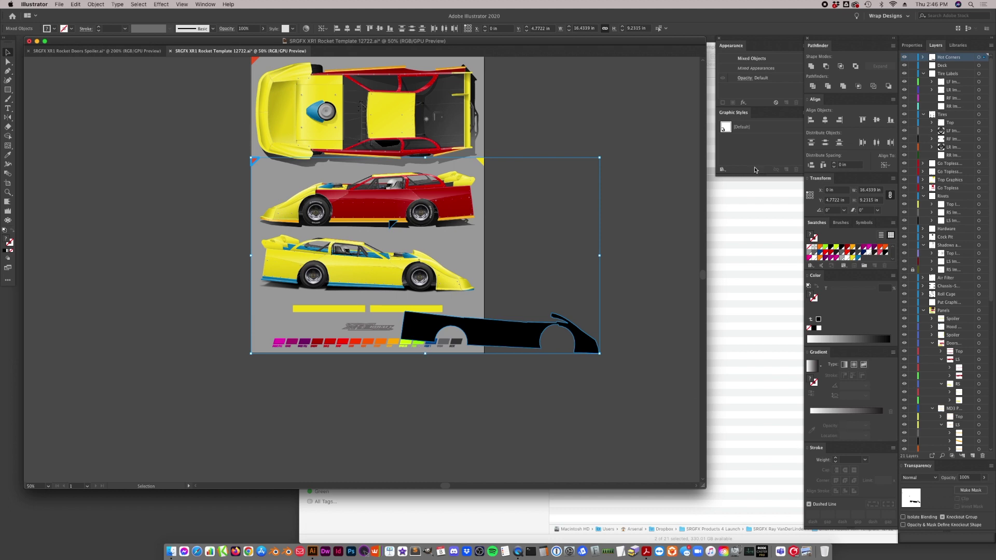
pyautogui.click(811, 120)
pyautogui.click(862, 120)
pyautogui.click(240, 156)
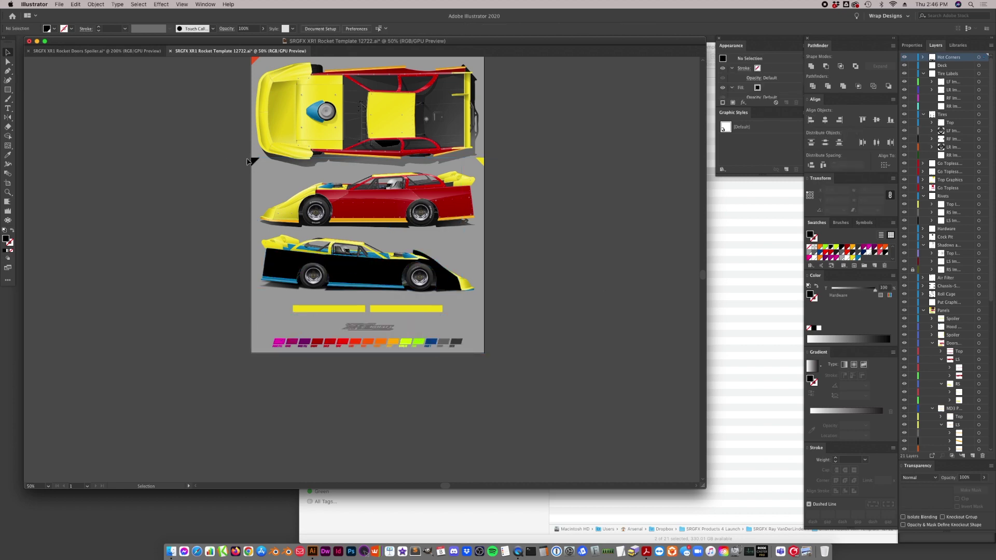
# - Delete the copied black hot corner triangle and move the remaining black side panel to the Tires layer
pyautogui.press('a')
pyautogui.click(254, 162)
pyautogui.click(293, 162)
pyautogui.press('v')
pyautogui.moveTo(339, 279)
pyautogui.mouseDown()
pyautogui.moveTo(406, 267)
pyautogui.moveTo(339, 280)
pyautogui.mouseUp()
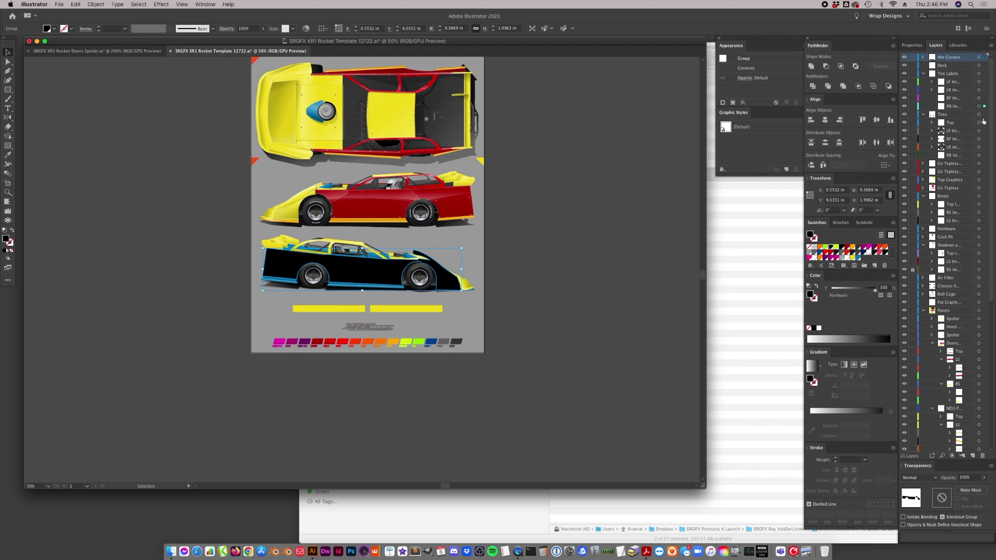
pyautogui.moveTo(985, 119); pyautogui.dragTo(984, 116)
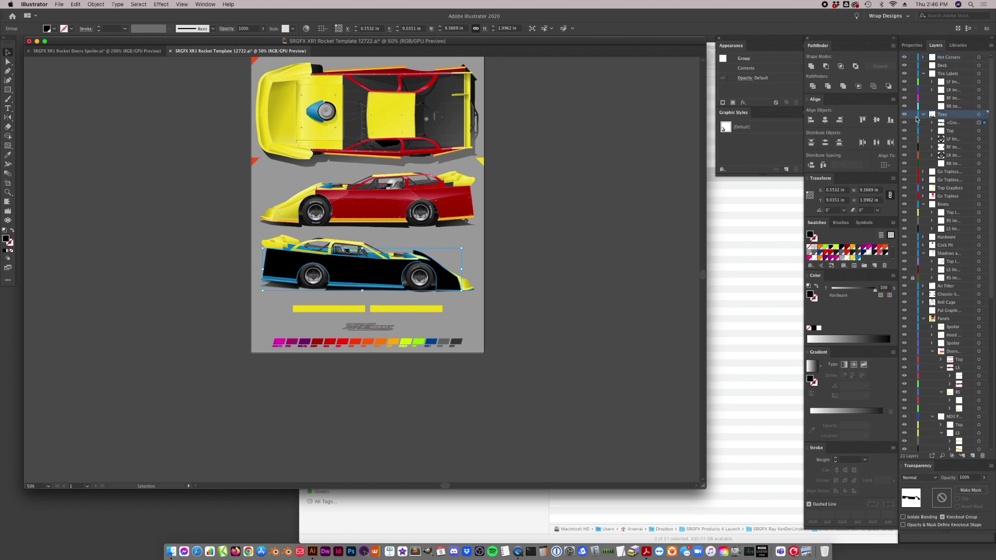
# - Unite the grouped black side panel into a single path with Pathfinder
pyautogui.click(923, 171)
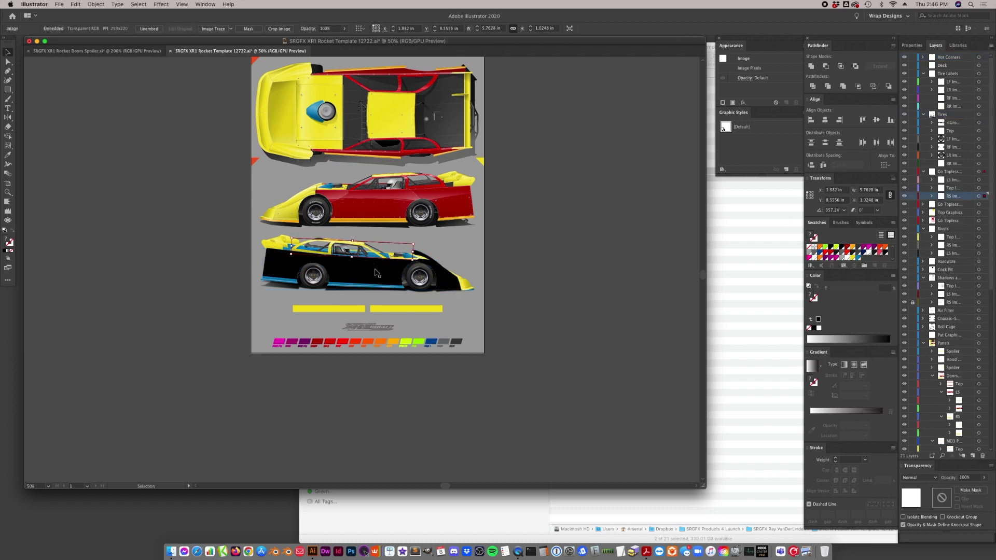
pyautogui.click(810, 67)
pyautogui.click(894, 46)
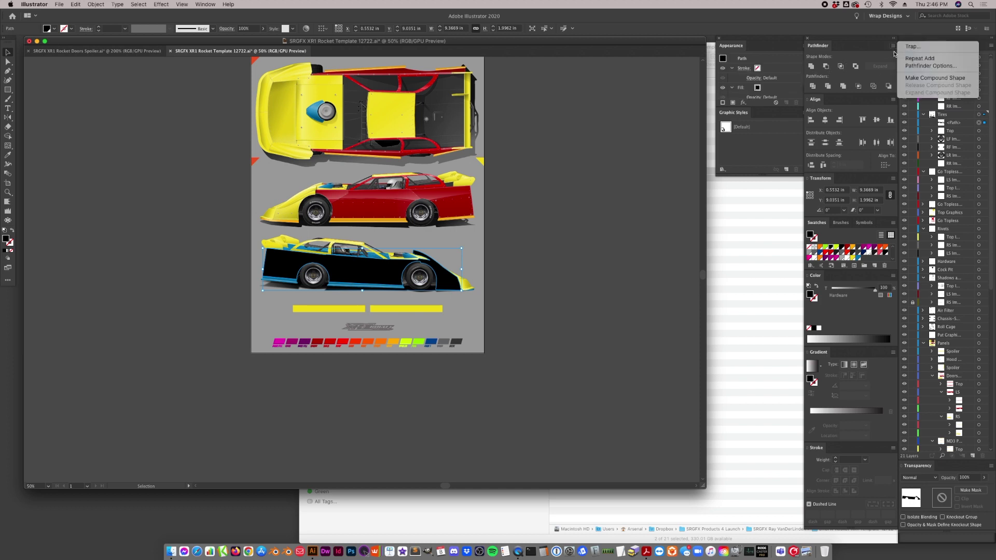
pyautogui.click(882, 70)
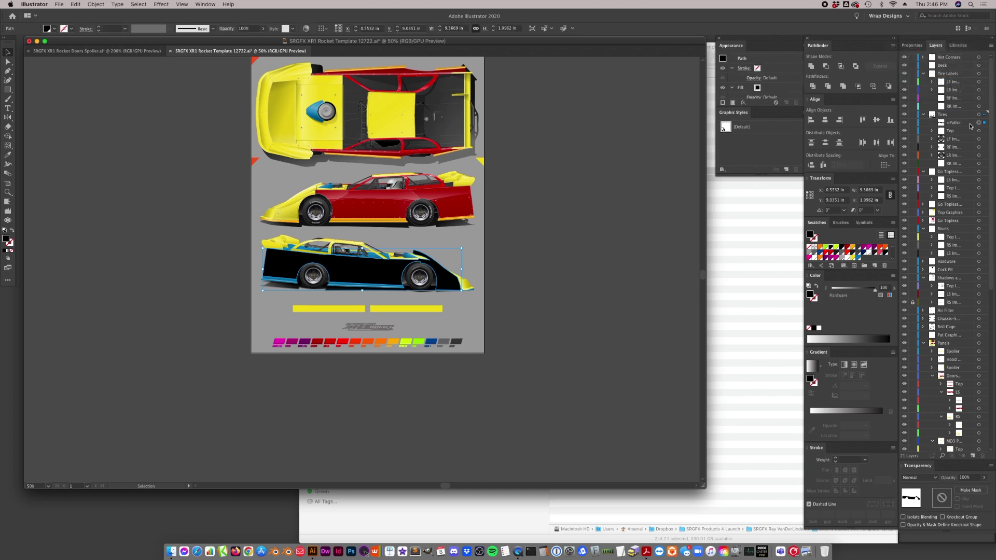
# - Try clipping both yellow-car tires with the black panel, undo that, and use the panel as their opacity mask with Clip off
pyautogui.keyDown('shift'); pyautogui.click(314, 277); pyautogui.keyUp('shift')
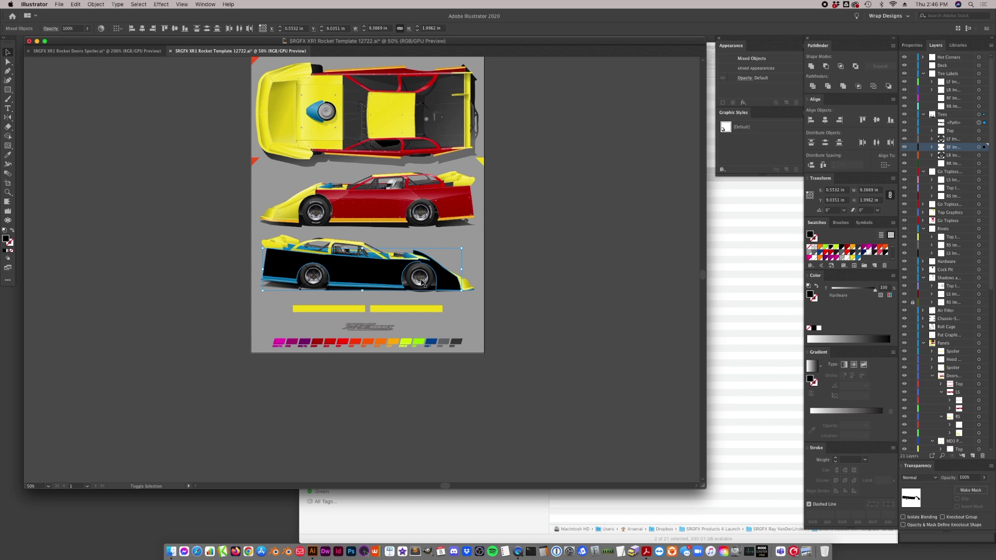
pyautogui.rightClick(419, 283)
pyautogui.click(449, 352)
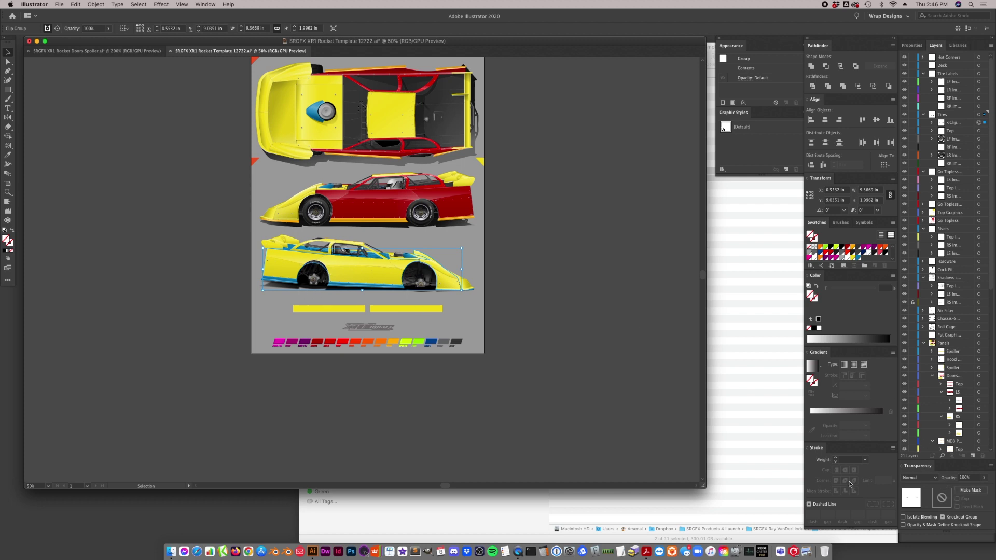
pyautogui.press('super+alt+7')
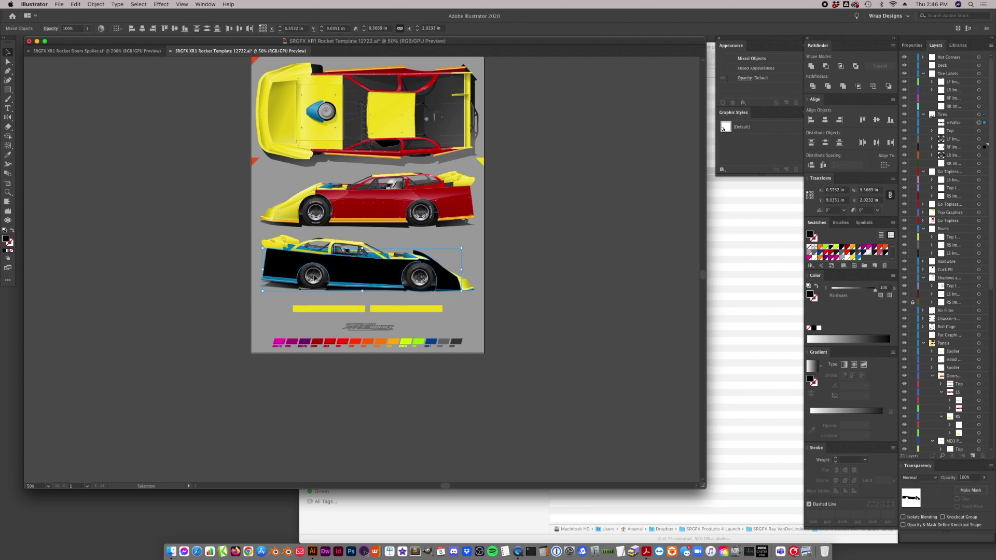
pyautogui.click(970, 490)
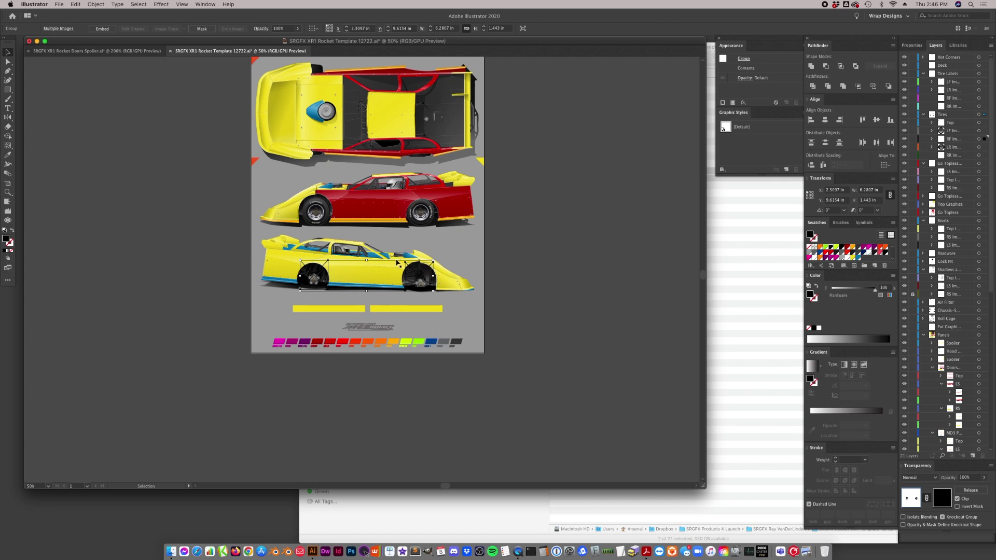
pyautogui.click(957, 499)
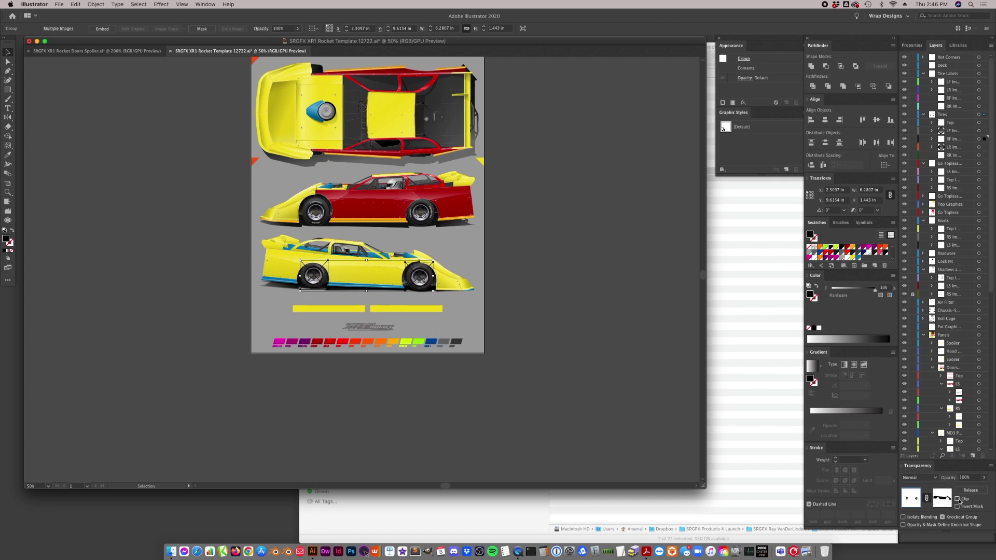
pyautogui.click(643, 381)
# - Inspect the masked tires on the yellow car up close and move them down about 0.60 in, partly out of the wheel wells
pyautogui.click(9, 193)
pyautogui.click(344, 251)
pyautogui.click(337, 249)
pyautogui.click(331, 247)
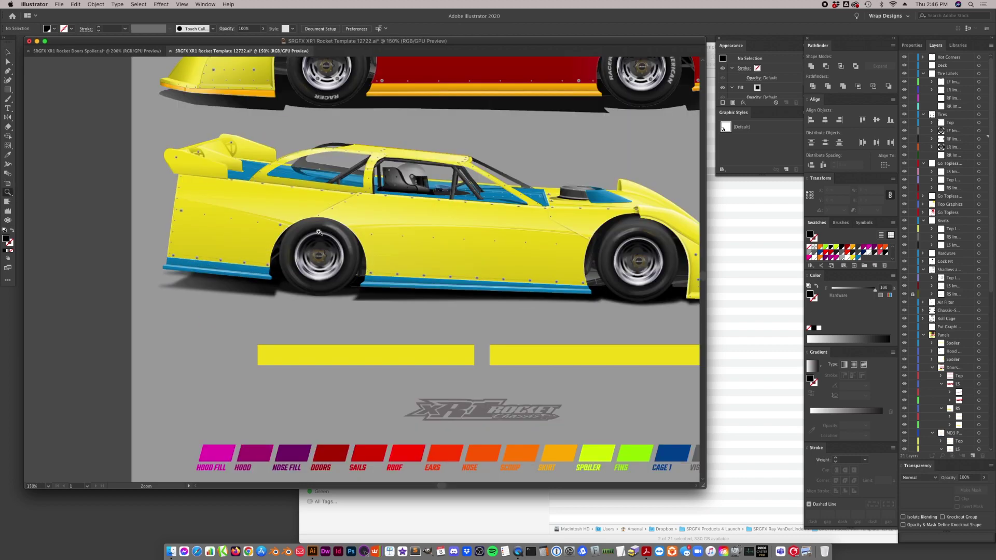
pyautogui.click(8, 52)
pyautogui.press('super+minus')
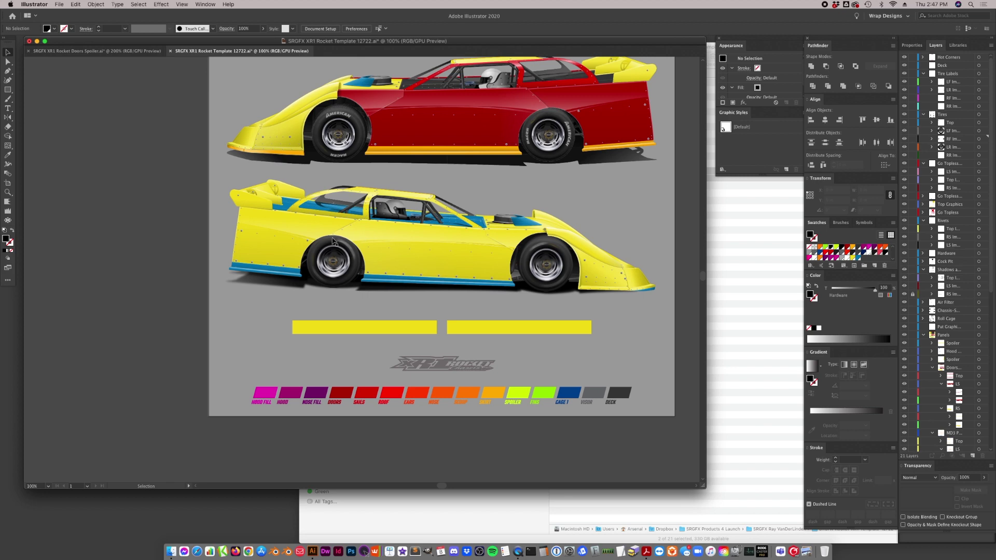
pyautogui.click(543, 255)
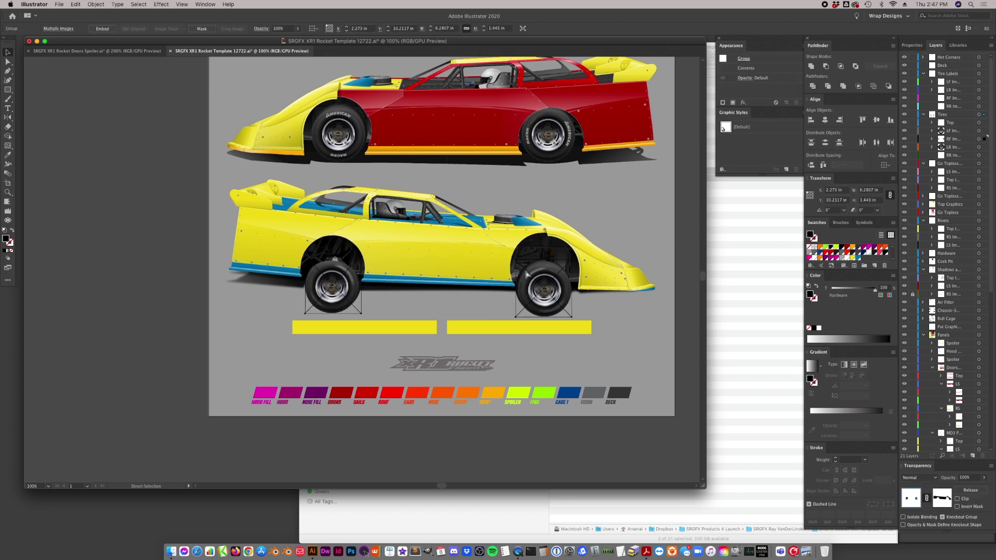
# - Release the opacity mask on the yellow car's tires and fill the freed side panel with the magenta Hood Filler swatch
pyautogui.click(971, 491)
pyautogui.click(270, 260)
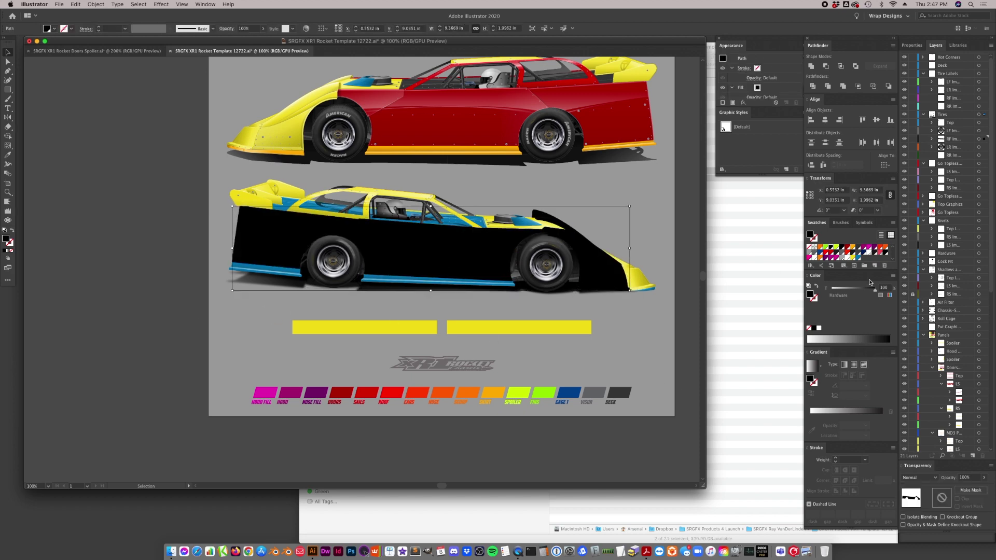
pyautogui.click(868, 250)
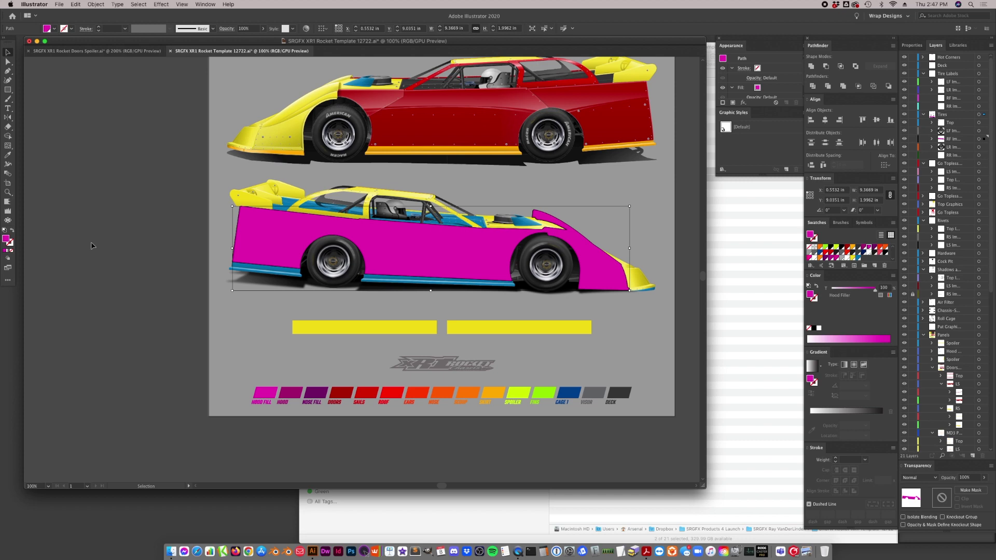
pyautogui.click(92, 245)
# - Draw a rectangle about 1.80 by 1.62 in over the rear tire and give it a linear gradient with black at both ends
pyautogui.click(7, 90)
pyautogui.moveTo(125, 208)
pyautogui.mouseDown()
pyautogui.moveTo(191, 277)
pyautogui.moveTo(312, 273)
pyautogui.moveTo(360, 284)
pyautogui.moveTo(370, 262)
pyautogui.mouseUp()
pyautogui.click(8, 52)
pyautogui.click(834, 413)
pyautogui.moveTo(812, 426); pyautogui.dragTo(830, 457)
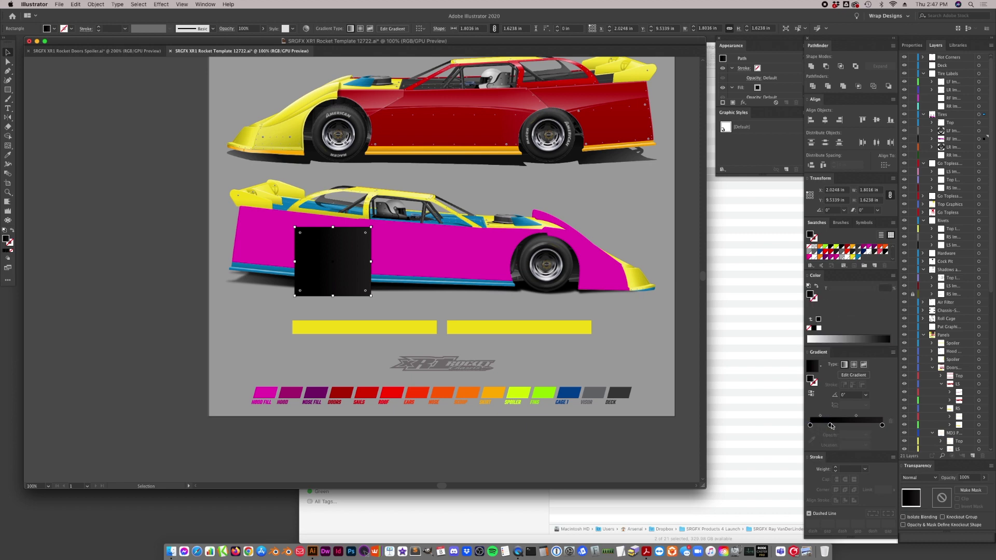
pyautogui.moveTo(830, 426); pyautogui.dragTo(882, 427)
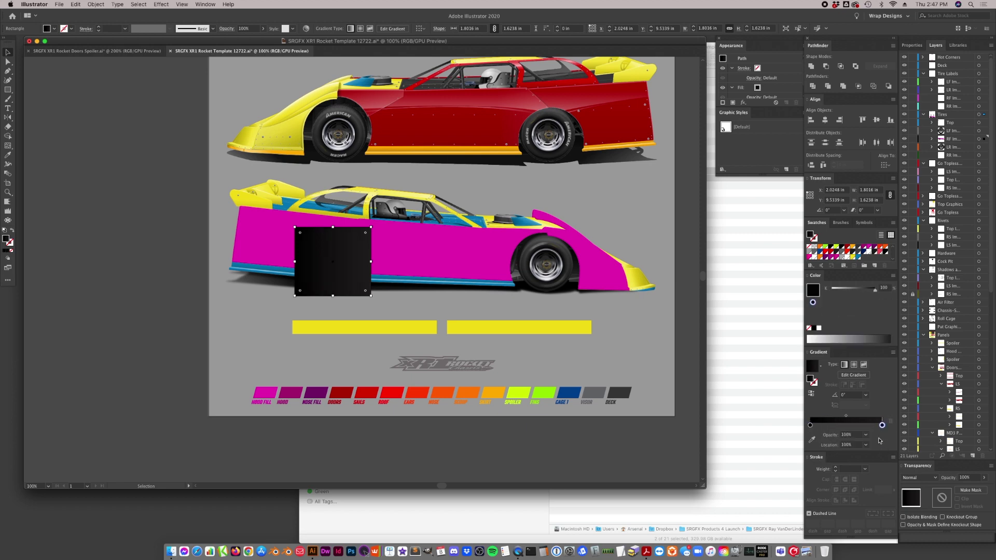
# - Fade the rectangle's gradient from black to transparent, with the end stop at 0% opacity and 100% location
pyautogui.moveTo(810, 426); pyautogui.dragTo(848, 363)
pyautogui.click(841, 426)
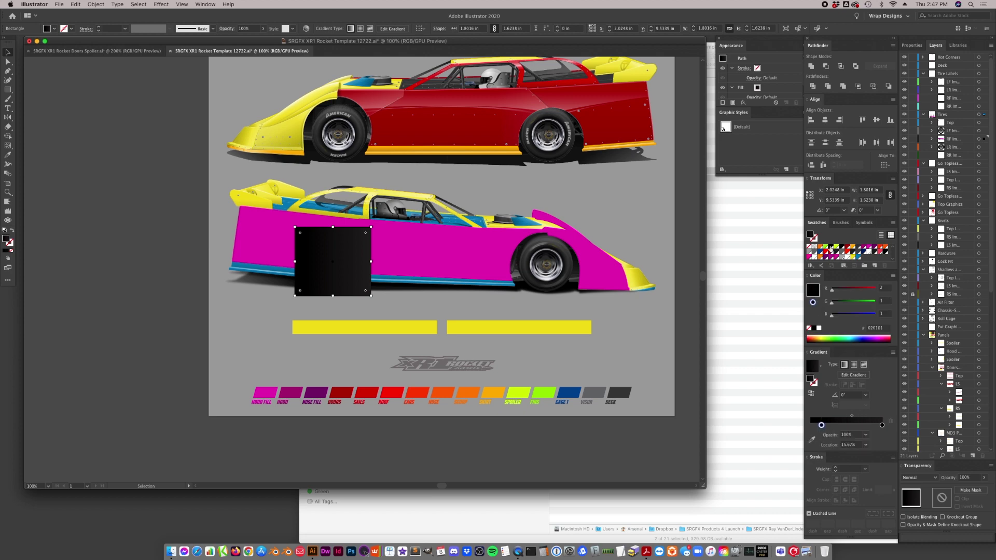
pyautogui.moveTo(821, 425); pyautogui.dragTo(866, 427)
pyautogui.click(860, 426)
pyautogui.click(866, 435)
pyautogui.click(866, 457)
pyautogui.click(832, 425)
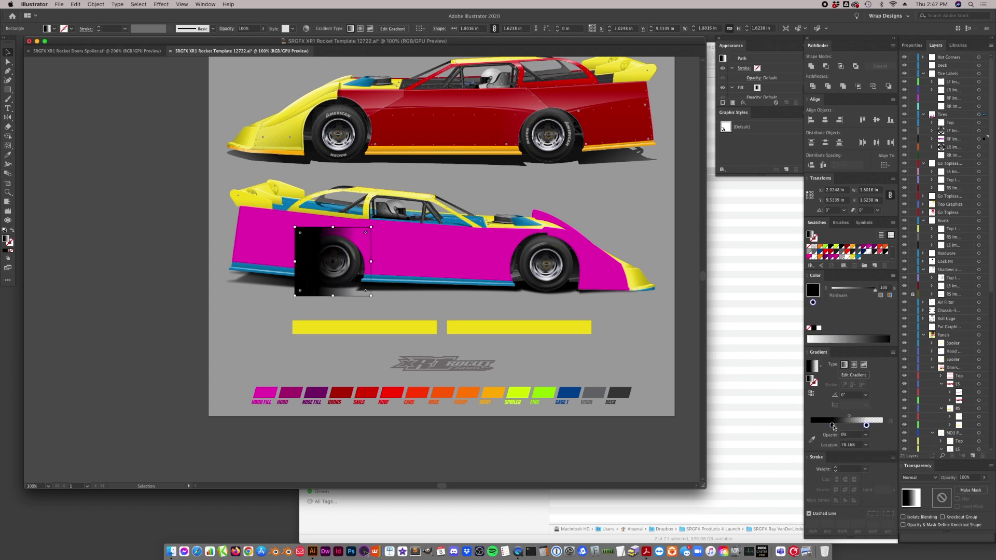
pyautogui.moveTo(832, 425); pyautogui.dragTo(882, 427)
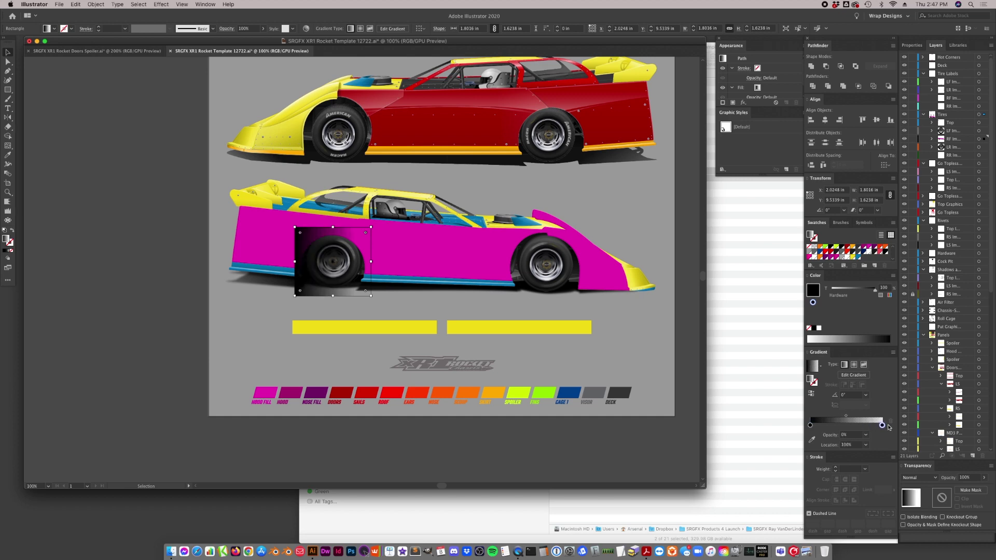
# - Set the rear tire rectangle's gradient angle to -90°
pyautogui.click(852, 394)
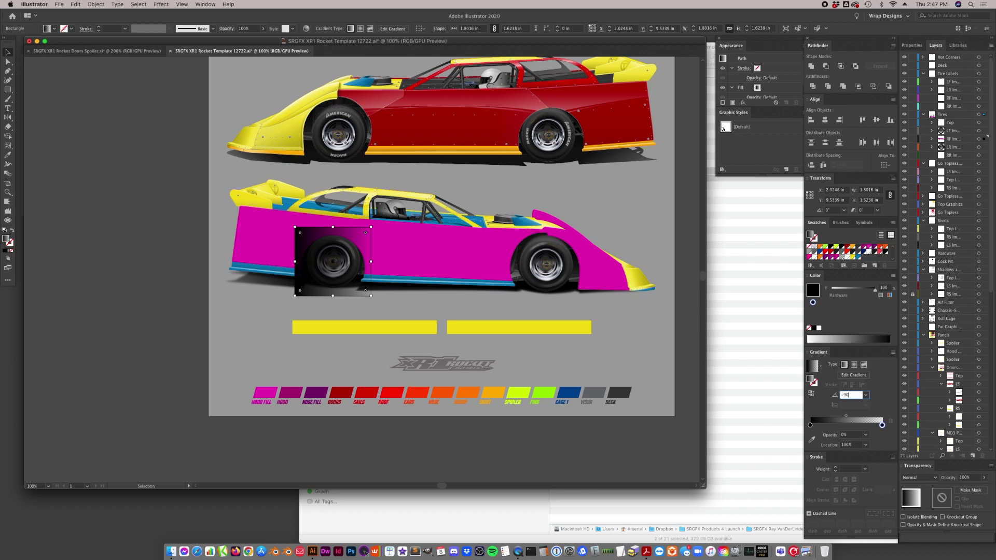
pyautogui.write('-90')
pyautogui.press('Return')
pyautogui.click(213, 249)
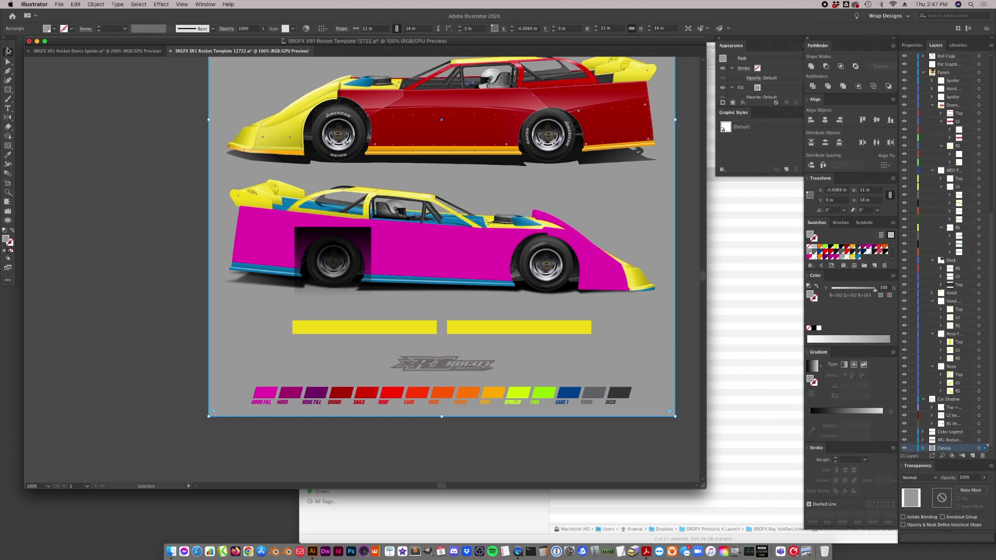
pyautogui.click(79, 174)
# - Shorten the gradient rectangle to about 1.32 in high and place a copy of it over the front tire
pyautogui.click(340, 272)
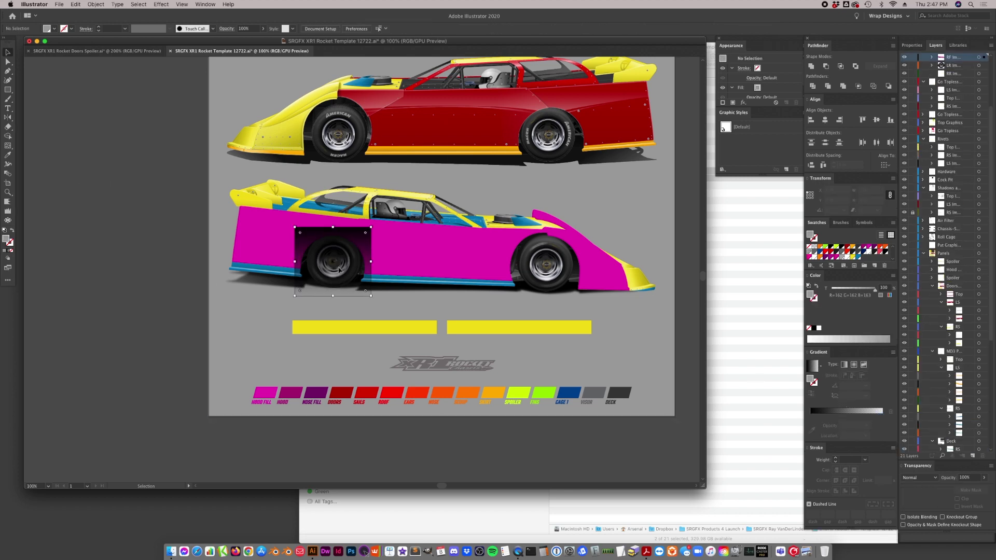
pyautogui.moveTo(334, 296); pyautogui.dragTo(333, 286)
pyautogui.moveTo(334, 227); pyautogui.dragTo(333, 233)
pyautogui.moveTo(384, 252); pyautogui.dragTo(543, 252)
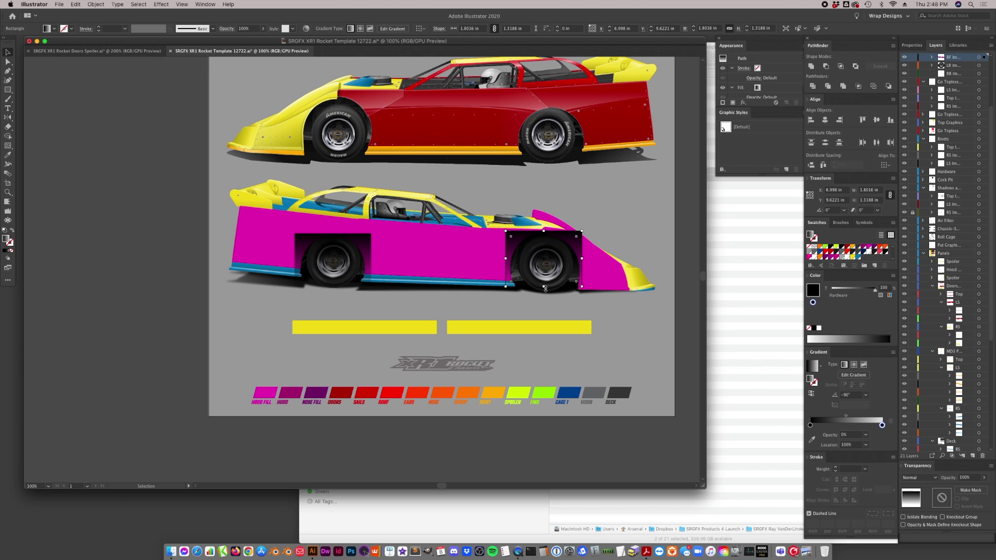
pyautogui.click(325, 286)
pyautogui.moveTo(333, 286); pyautogui.dragTo(331, 283)
# - Group both tires with their gradient shadow rectangles and arrange the group behind the magenta side panel
pyautogui.click(338, 290)
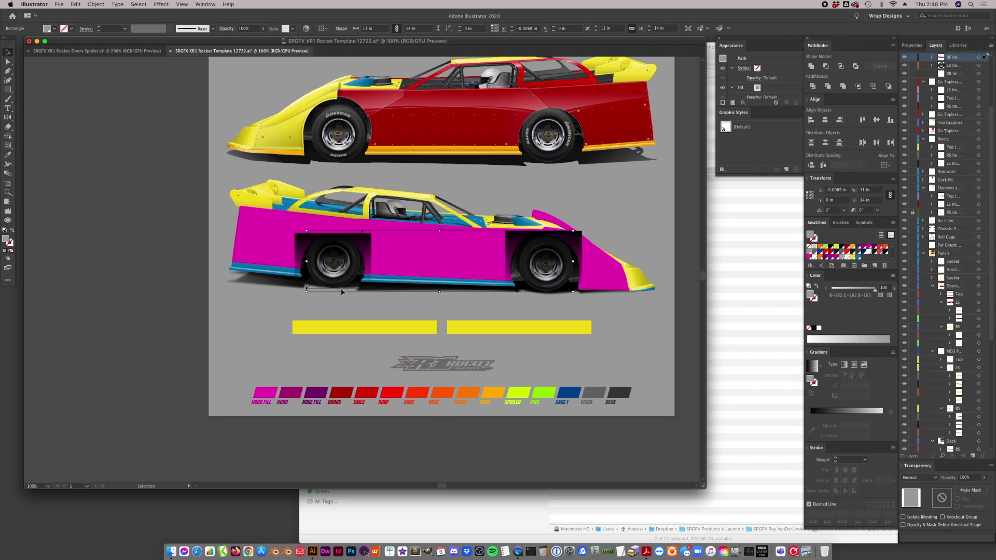
pyautogui.keyDown('shift'); pyautogui.click(370, 267); pyautogui.keyUp('shift')
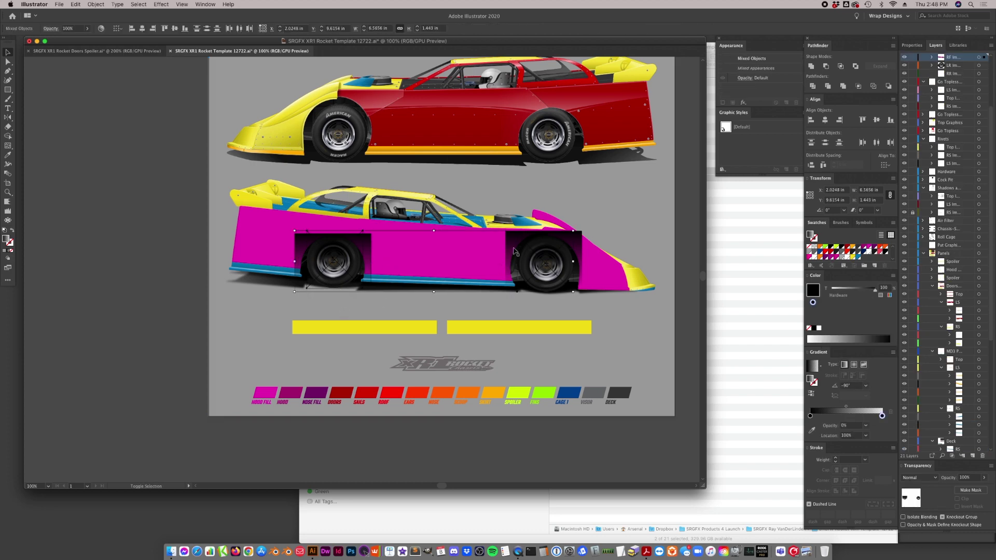
pyautogui.moveTo(513, 252); pyautogui.dragTo(156, 210)
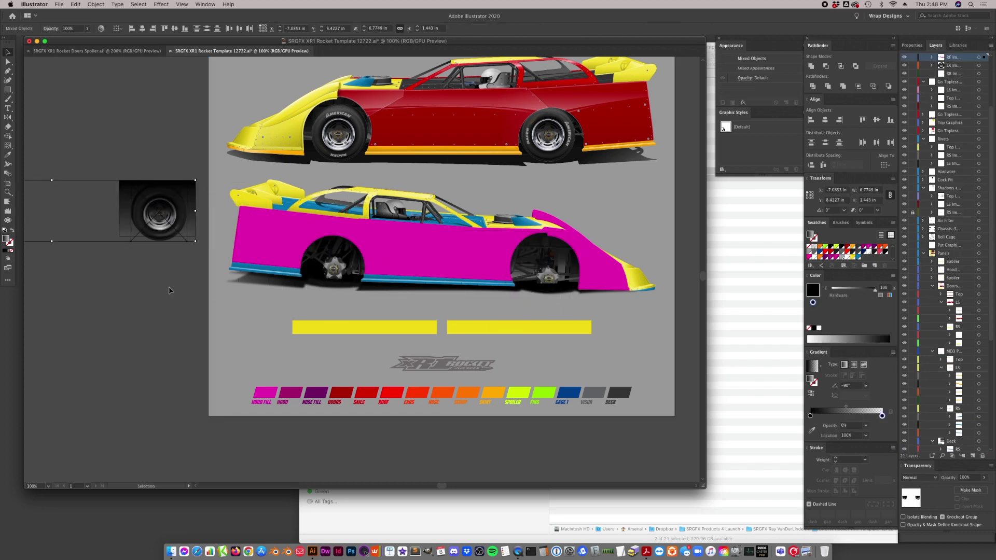
pyautogui.press('super+z')
pyautogui.rightClick(343, 259)
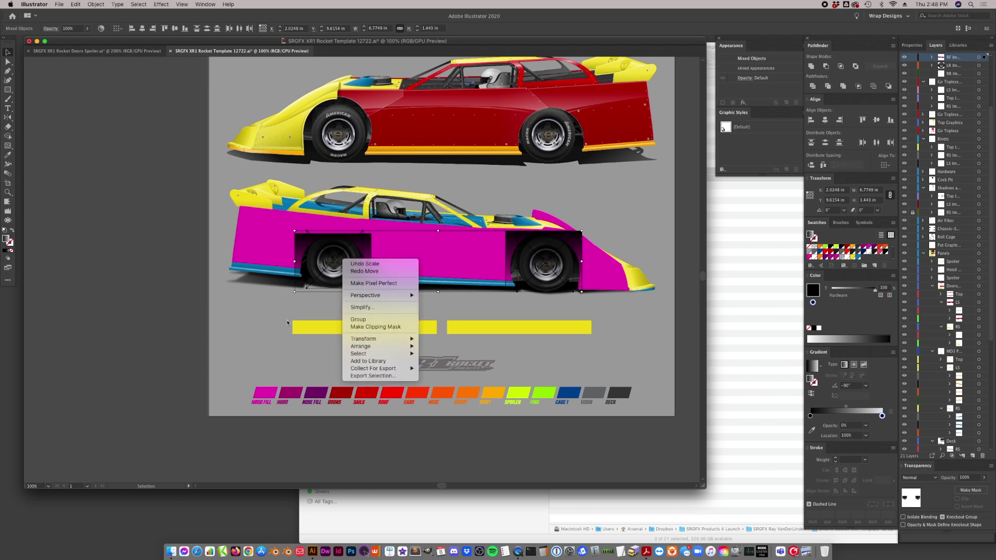
pyautogui.press('Escape')
pyautogui.press('a')
pyautogui.press('v')
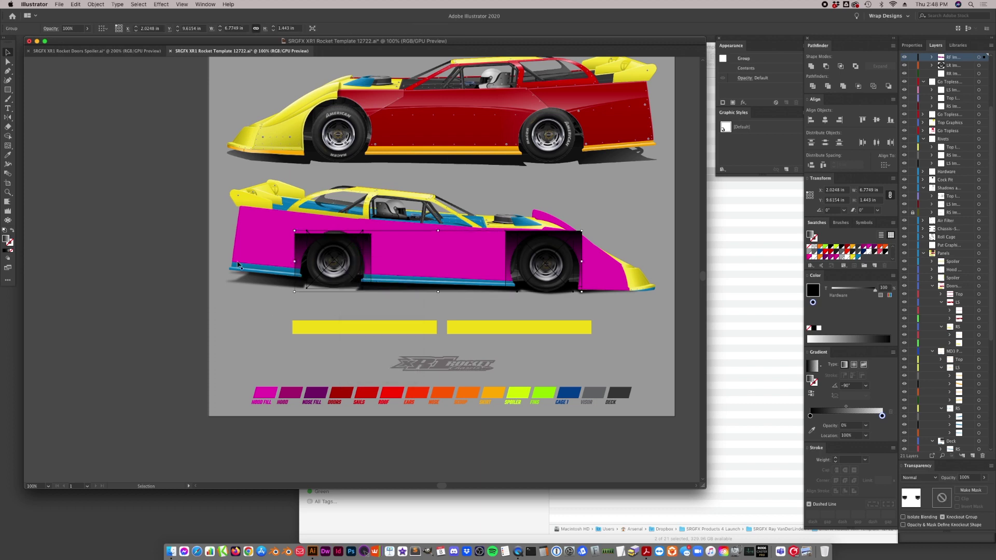
pyautogui.scroll(5, 987, 77)
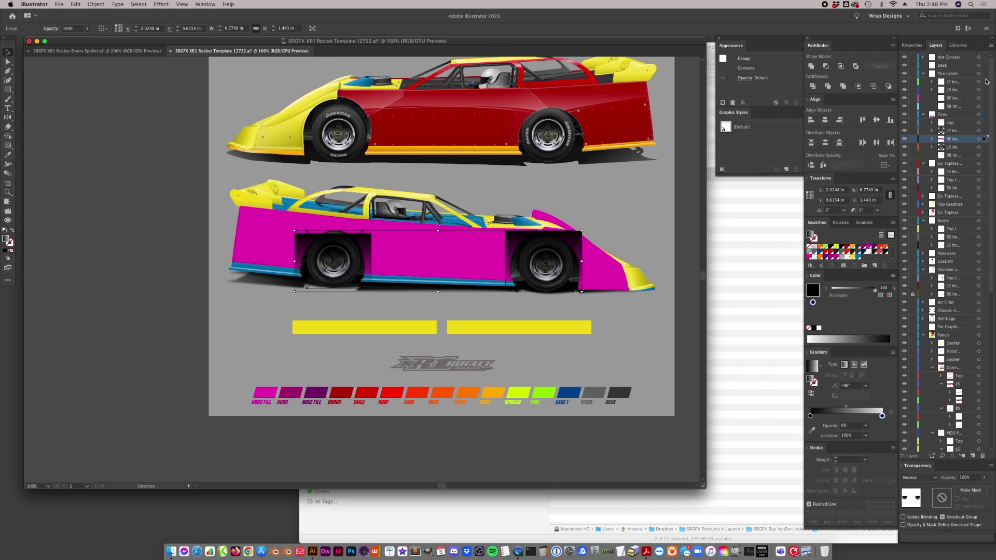
pyautogui.keyDown('super'); pyautogui.click(606, 266); pyautogui.keyUp('super')
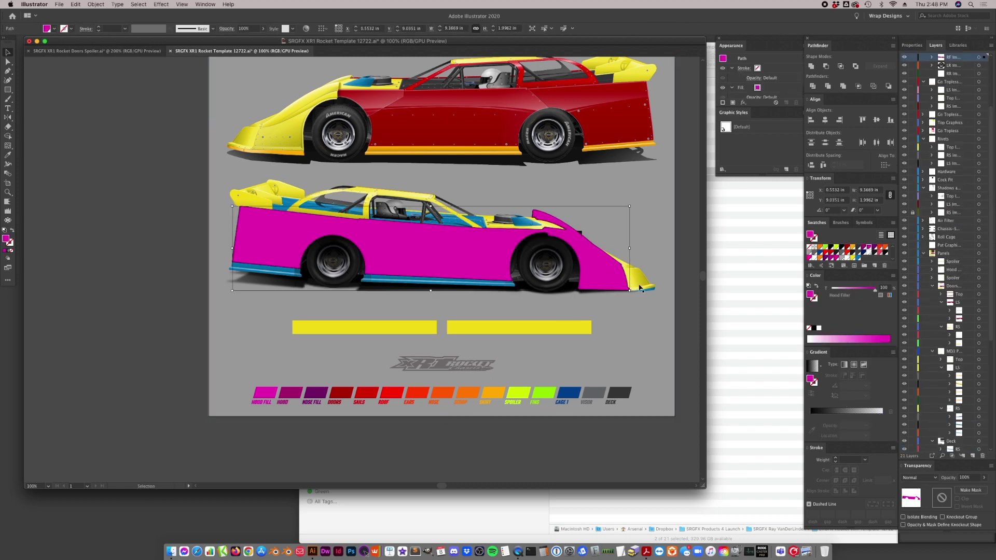
# - Fill the magenta side panel over the tire group with black
pyautogui.click(682, 275)
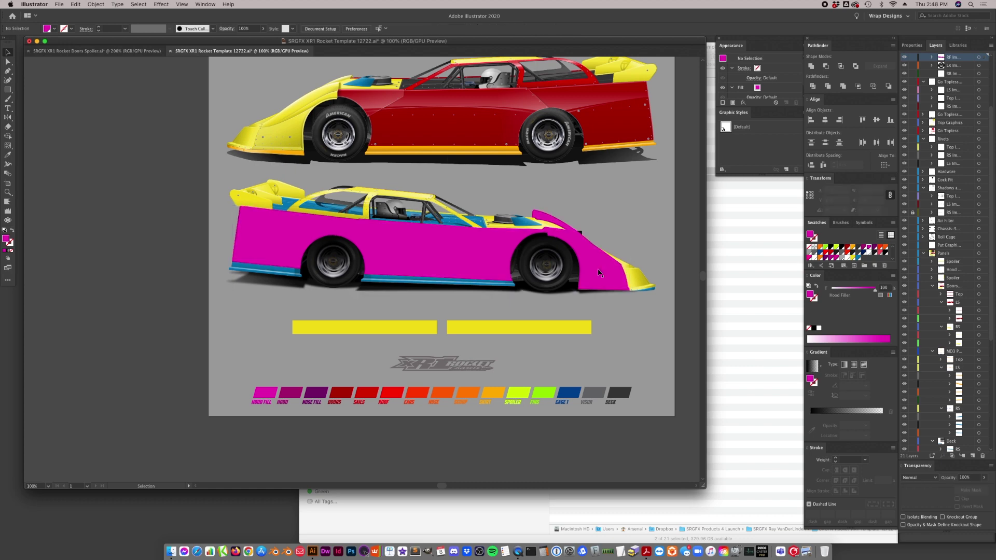
pyautogui.click(600, 273)
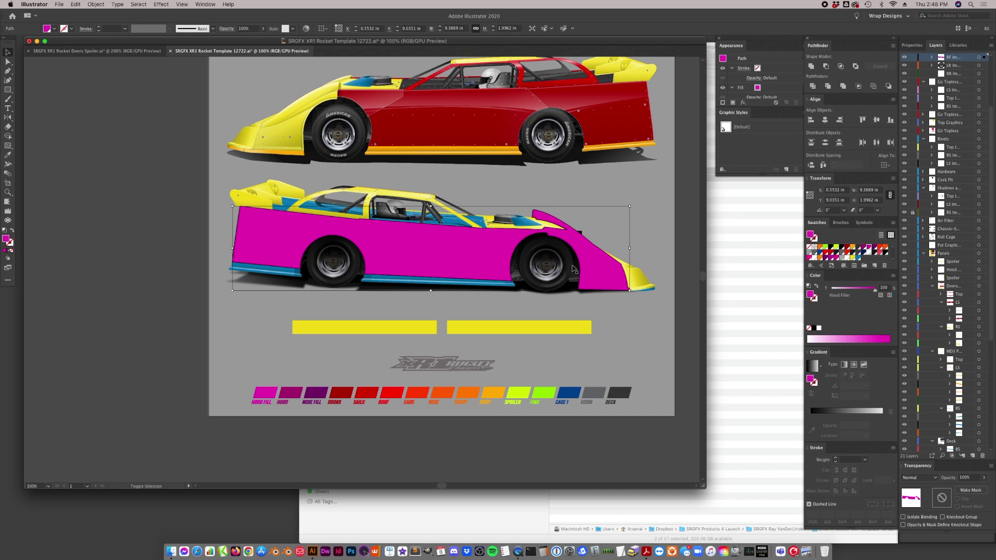
pyautogui.keyDown('shift'); pyautogui.click(576, 271); pyautogui.keyUp('shift')
pyautogui.click(825, 65)
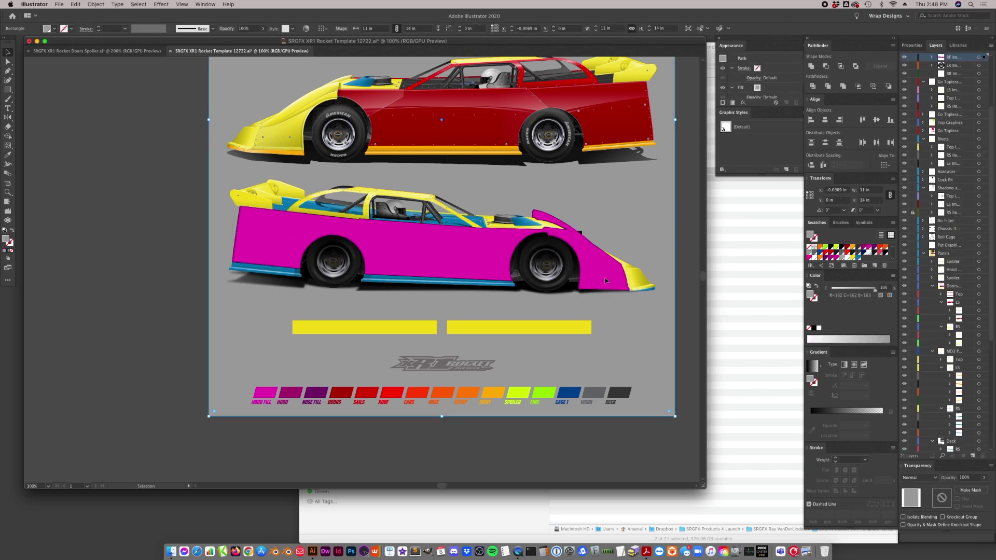
pyautogui.click(830, 247)
pyautogui.keyDown('shift'); pyautogui.click(540, 269); pyautogui.keyUp('shift')
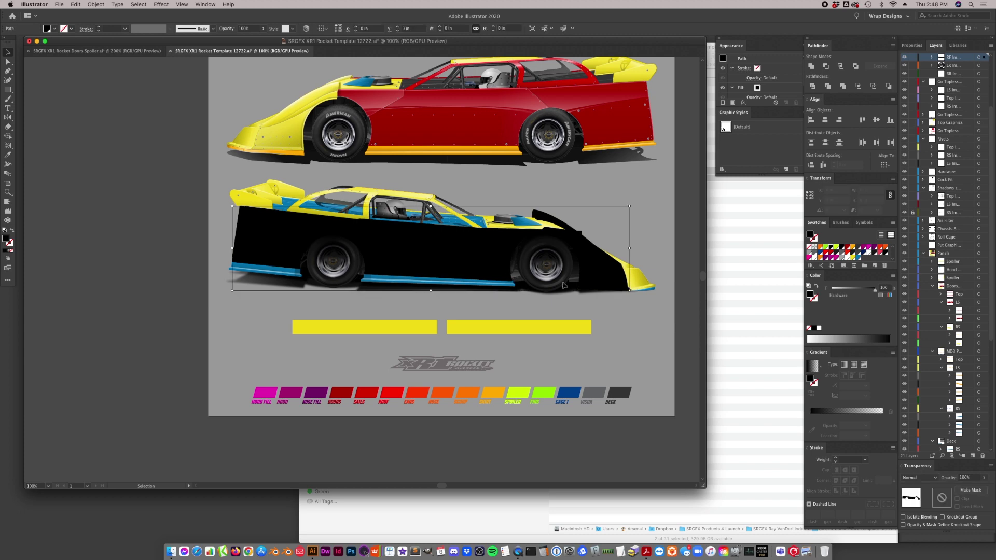
# - Fill the side panel with the gray Body Panels swatch and try it as the tire group's opacity mask with Clip off
pyautogui.click(685, 346)
pyautogui.click(598, 268)
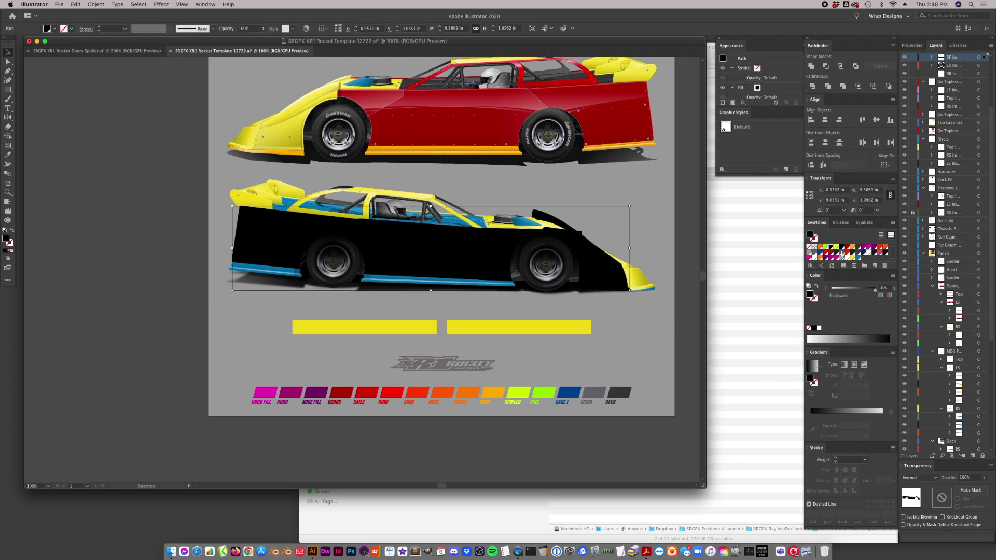
pyautogui.click(841, 255)
pyautogui.keyDown('shift'); pyautogui.click(545, 271); pyautogui.keyUp('shift')
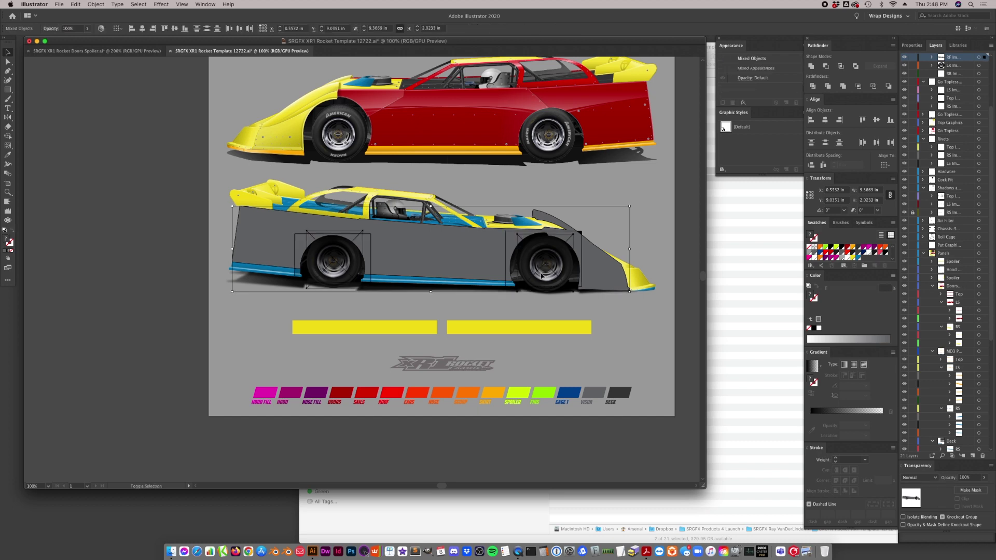
pyautogui.click(956, 490)
pyautogui.click(957, 499)
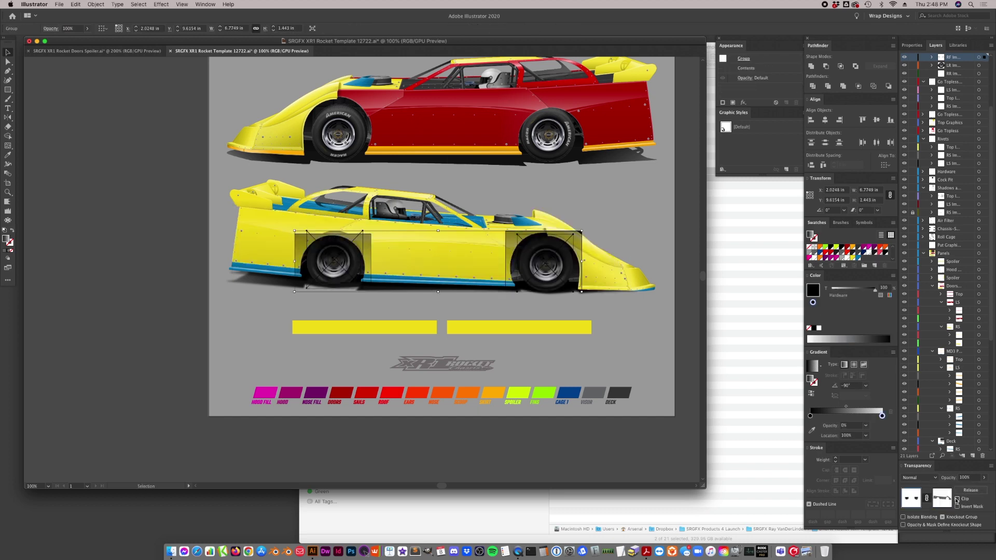
pyautogui.click(680, 368)
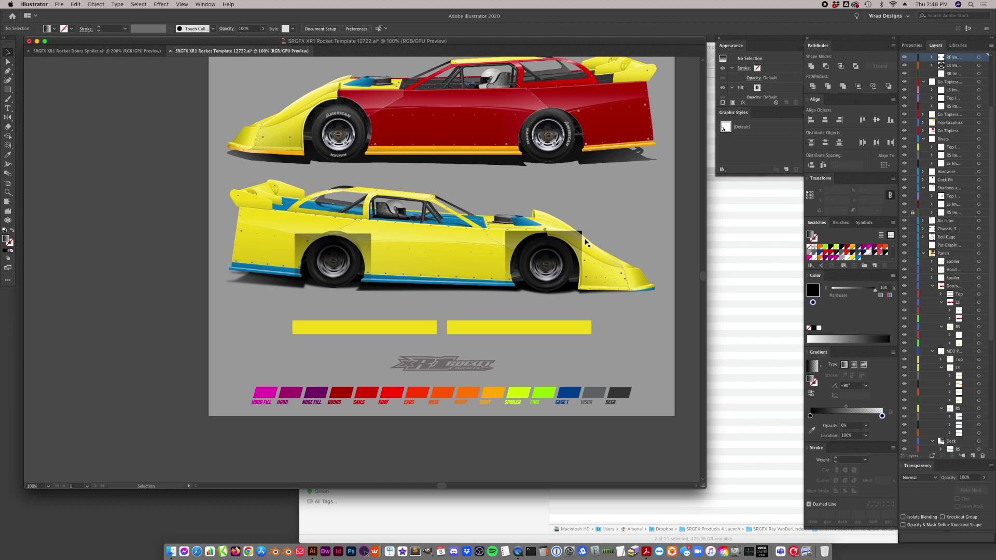
# - Select the masked tire group and undo the gray panel's opacity mask
pyautogui.click(369, 245)
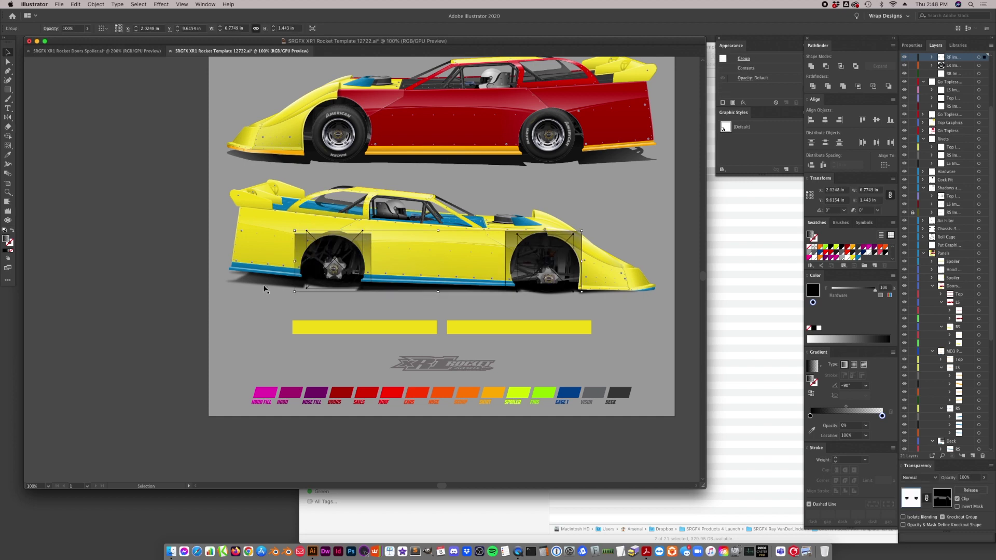
pyautogui.press('super+z')
pyautogui.press('super+z')
pyautogui.press('super+z')
pyautogui.press('super+z')
pyautogui.press('super+z')
pyautogui.press('super+z')
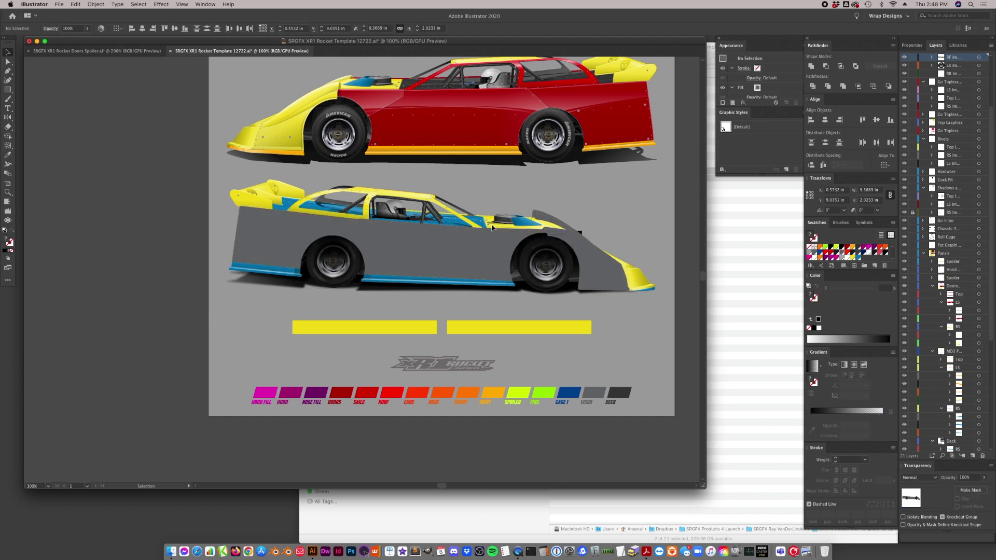
# - Fill the gray side panel with black and apply it as the tire and shadow group's opacity mask with Clip off
pyautogui.click(608, 280)
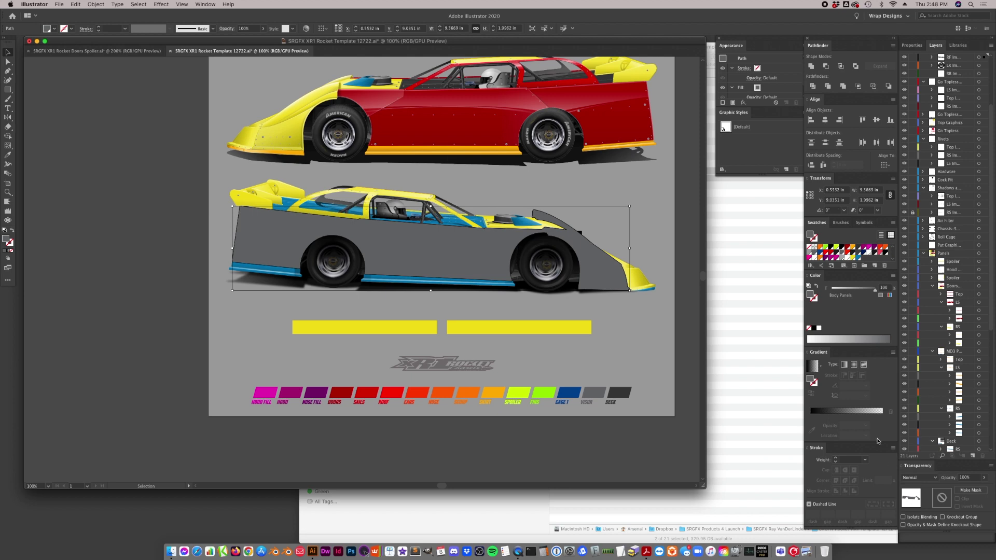
pyautogui.click(831, 248)
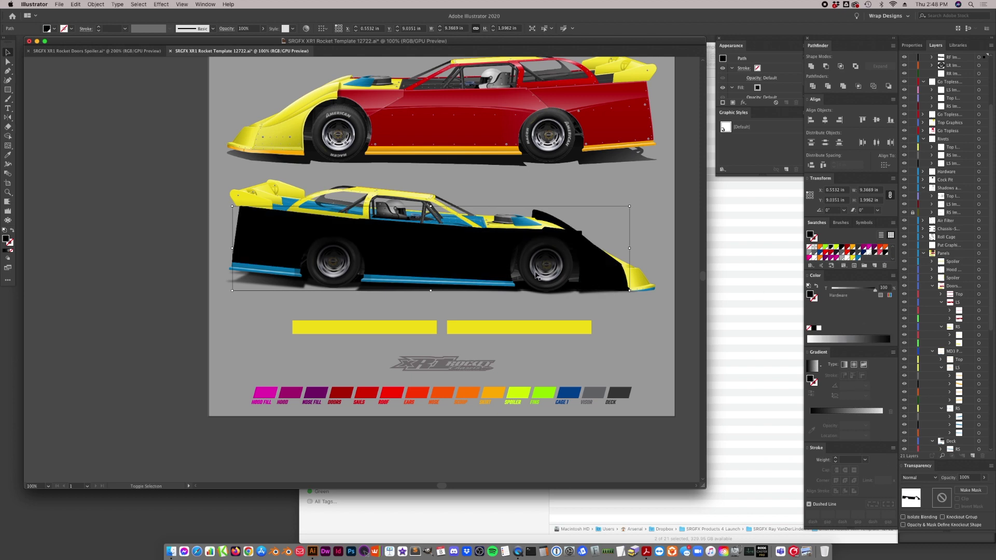
pyautogui.keyDown('shift'); pyautogui.click(312, 264); pyautogui.keyUp('shift')
pyautogui.click(970, 490)
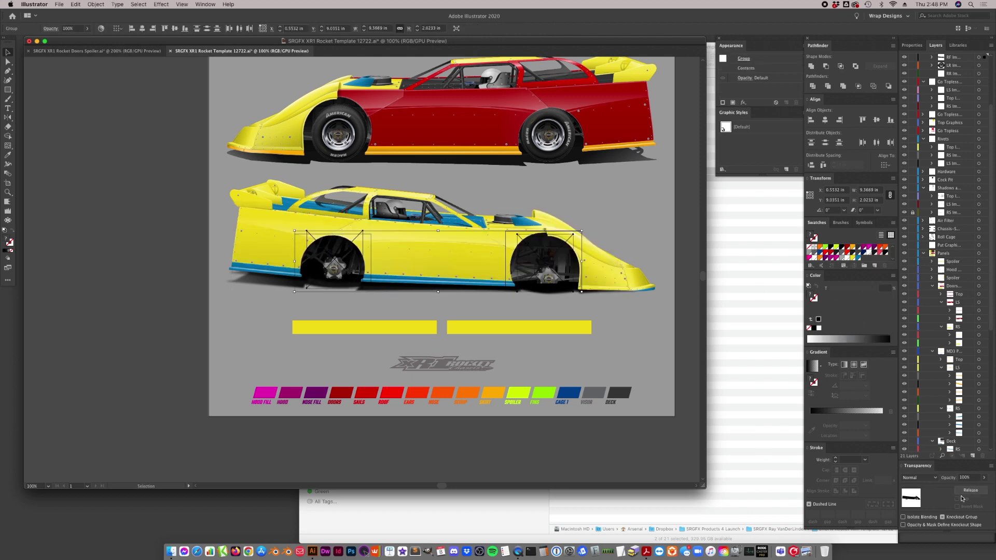
pyautogui.click(676, 372)
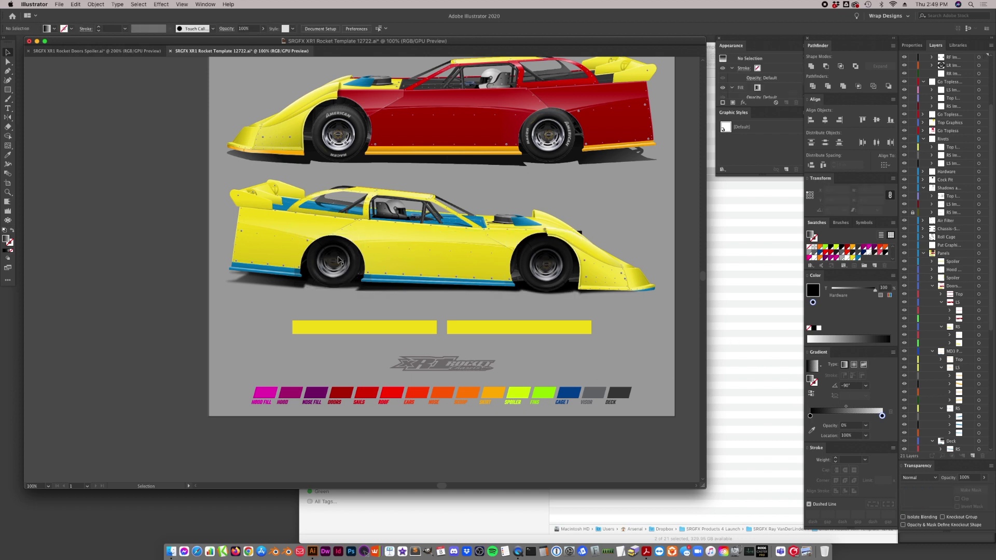
pyautogui.click(334, 278)
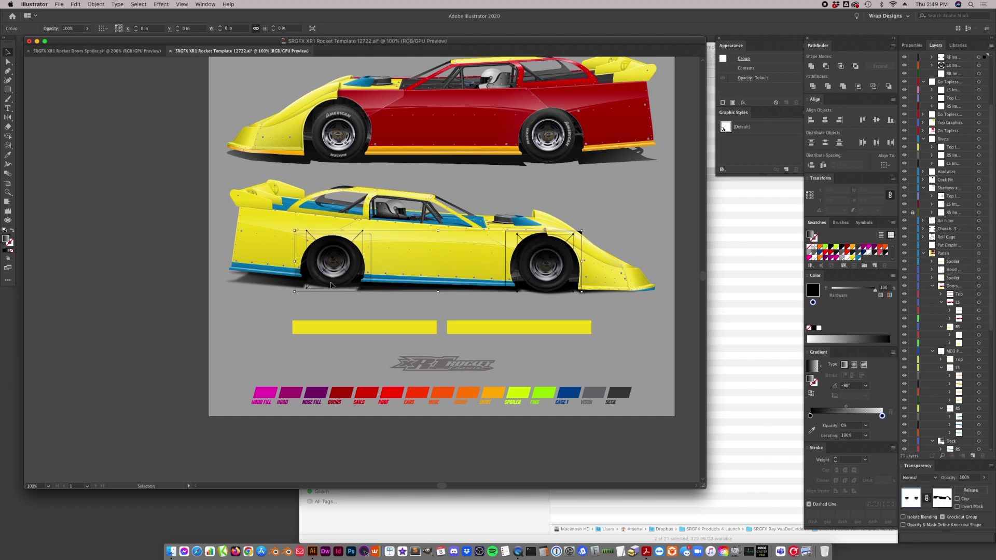
pyautogui.click(167, 286)
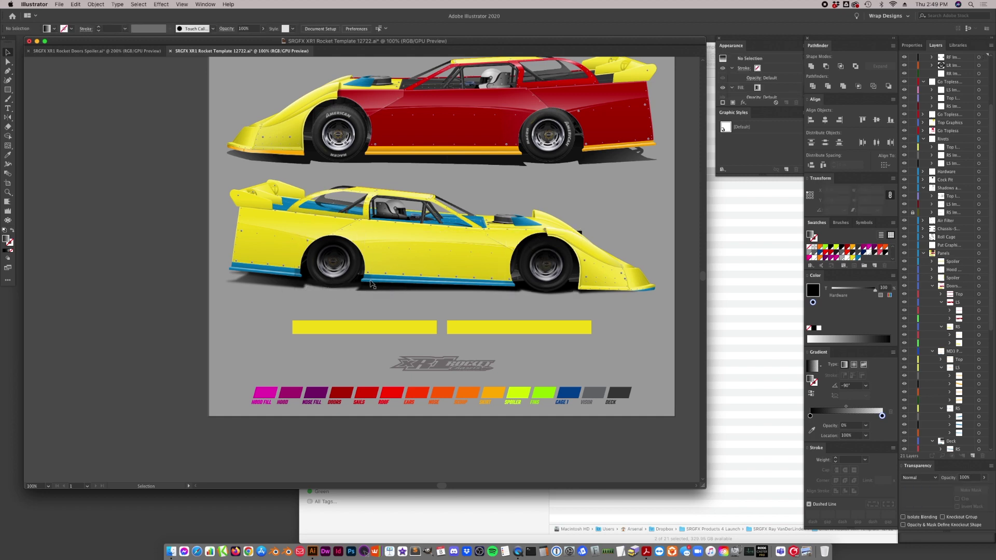
# - Isolate the yellow car's tire group and raise the bottom edge of the rear tire's gradient rectangle, making it about 0.94 in high
pyautogui.click(372, 286)
pyautogui.click(372, 292)
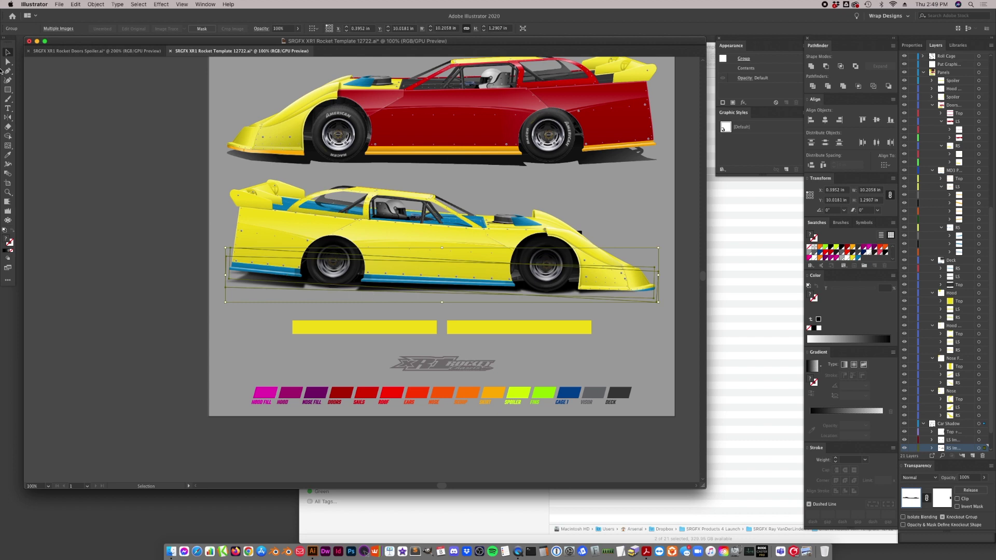
pyautogui.doubleClick(369, 281)
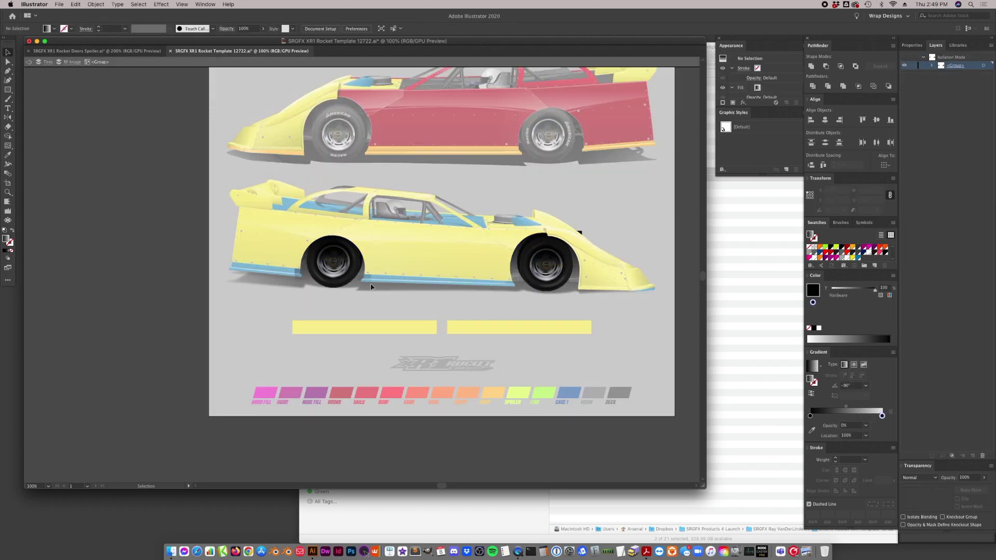
pyautogui.press('a')
pyautogui.click(370, 281)
pyautogui.click(371, 283)
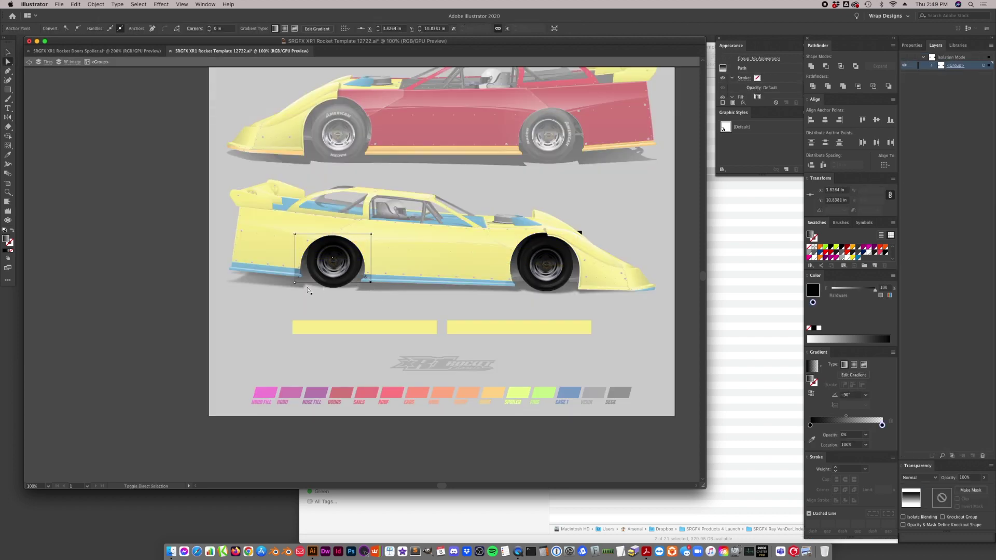
pyautogui.keyDown('shift'); pyautogui.click(295, 284); pyautogui.keyUp('shift')
pyautogui.moveTo(295, 283); pyautogui.dragTo(294, 274)
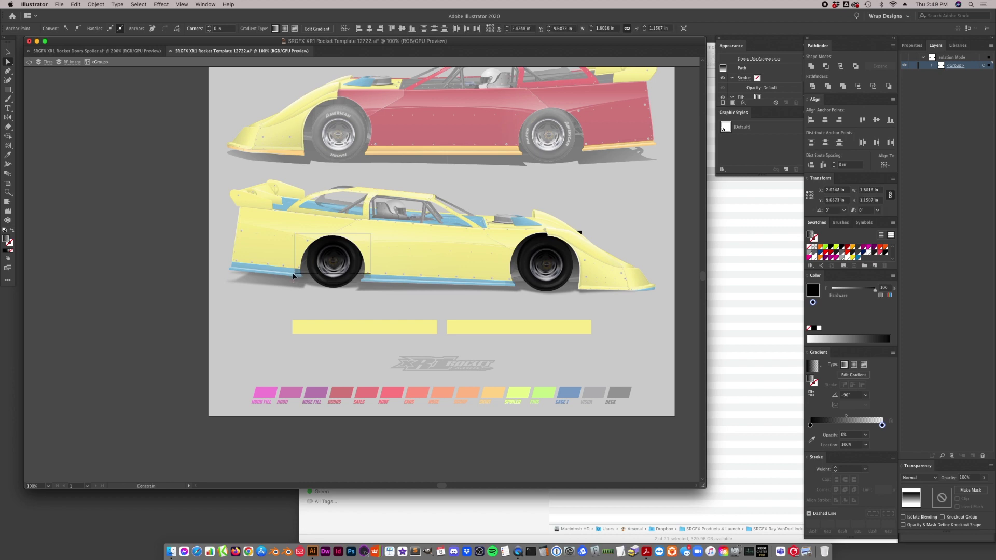
pyautogui.press('Escape')
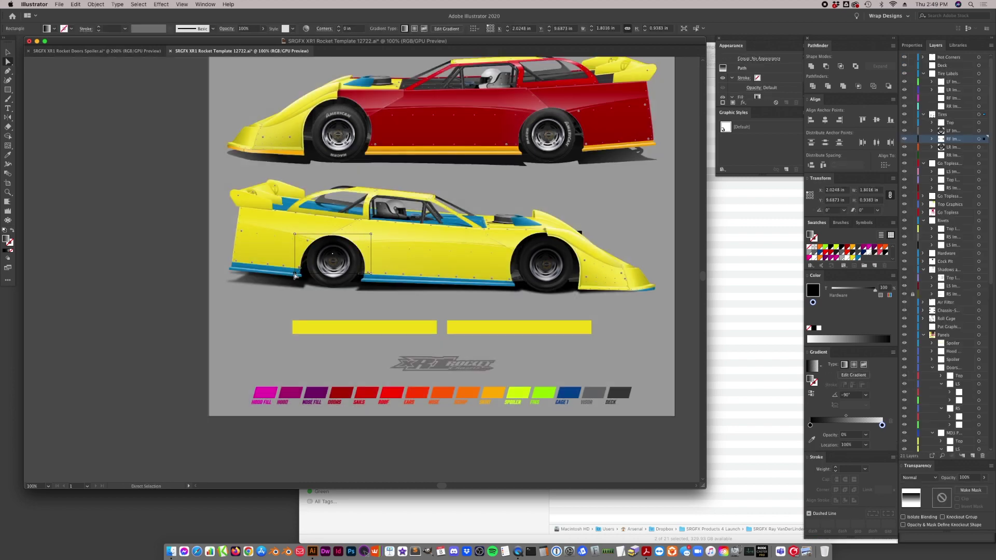
pyautogui.click(310, 289)
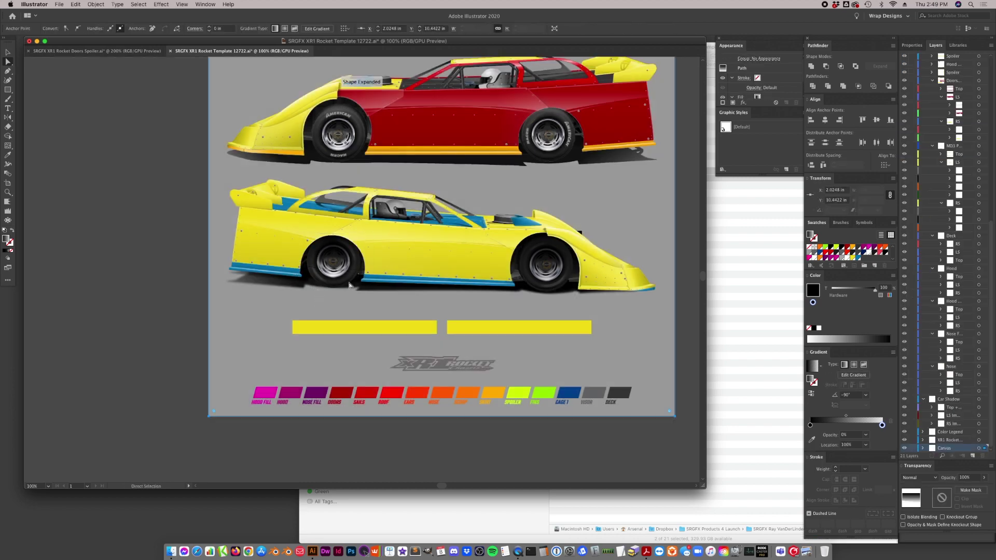
# - Raise the bottom edge of the yellow car's front tire gradient rectangle, making it about 1.13 in high
pyautogui.click(554, 273)
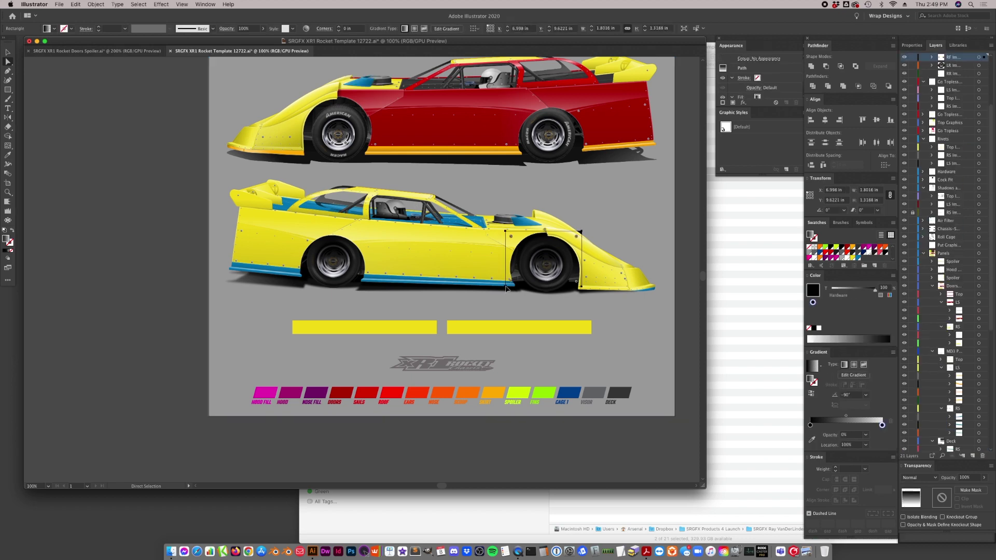
pyautogui.click(581, 286)
pyautogui.keyDown('shift'); pyautogui.click(582, 286); pyautogui.keyUp('shift')
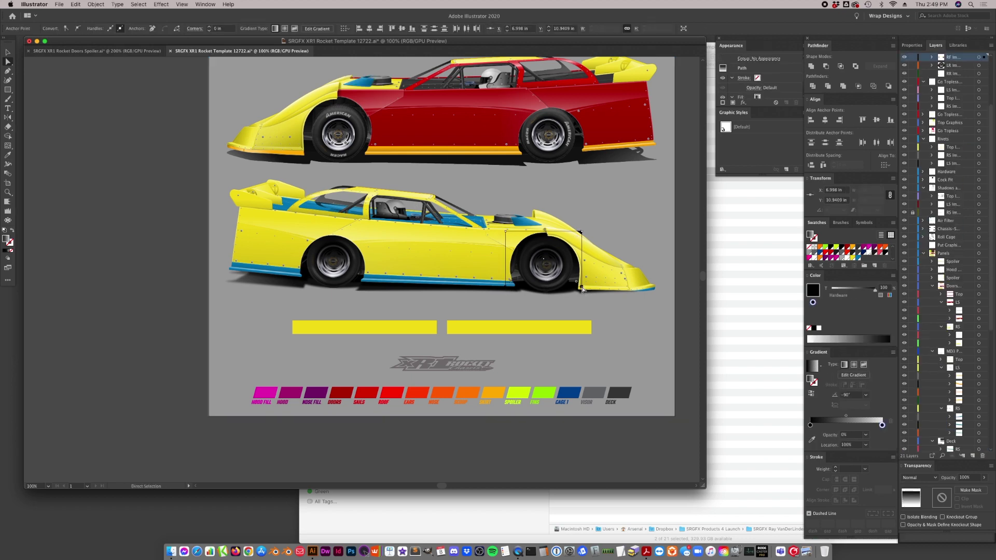
pyautogui.moveTo(581, 283); pyautogui.dragTo(582, 278)
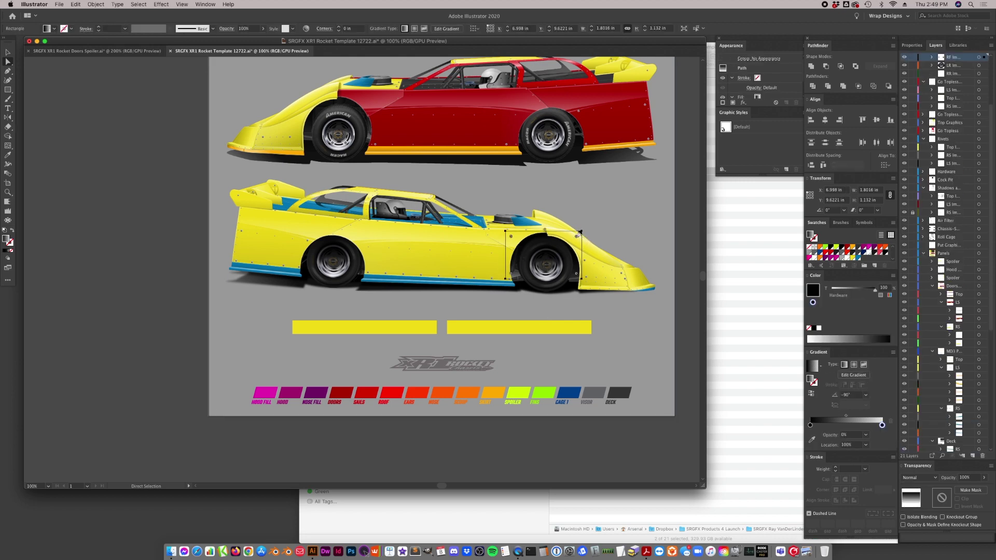
# - Pull the upper outer corner of the front tire's gradient rectangle inward to an X position of about 8.5 in
pyautogui.moveTo(582, 232); pyautogui.dragTo(575, 232)
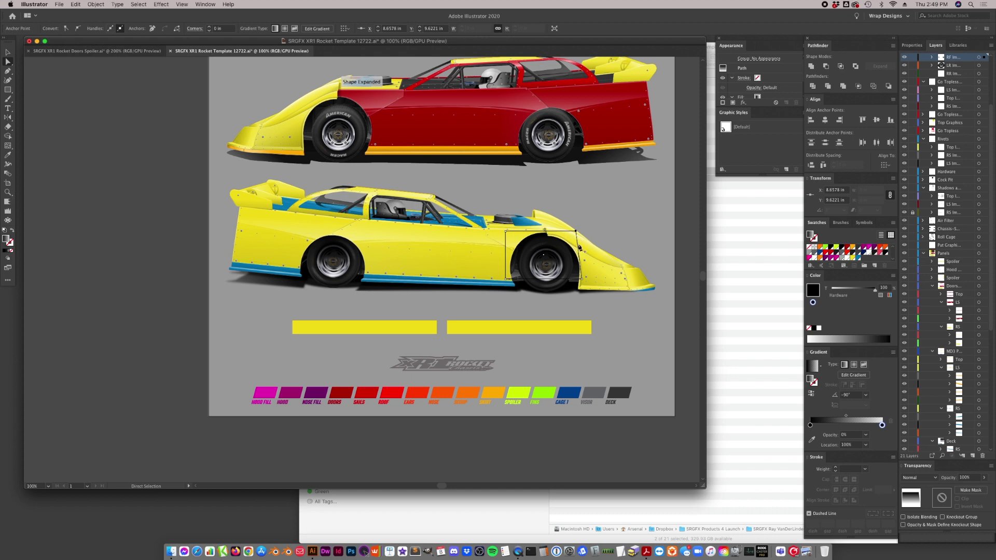
pyautogui.press('super+shift+a')
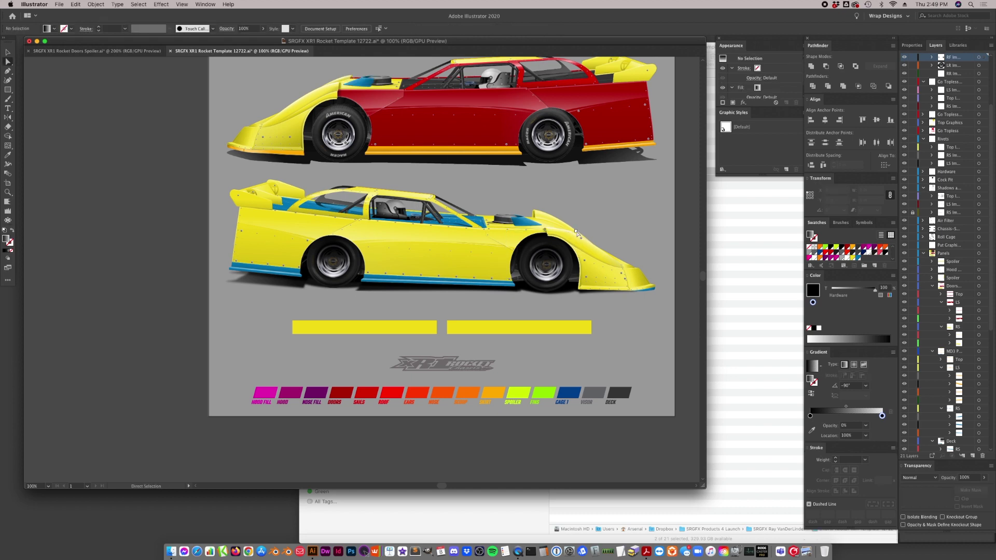
pyautogui.click(576, 274)
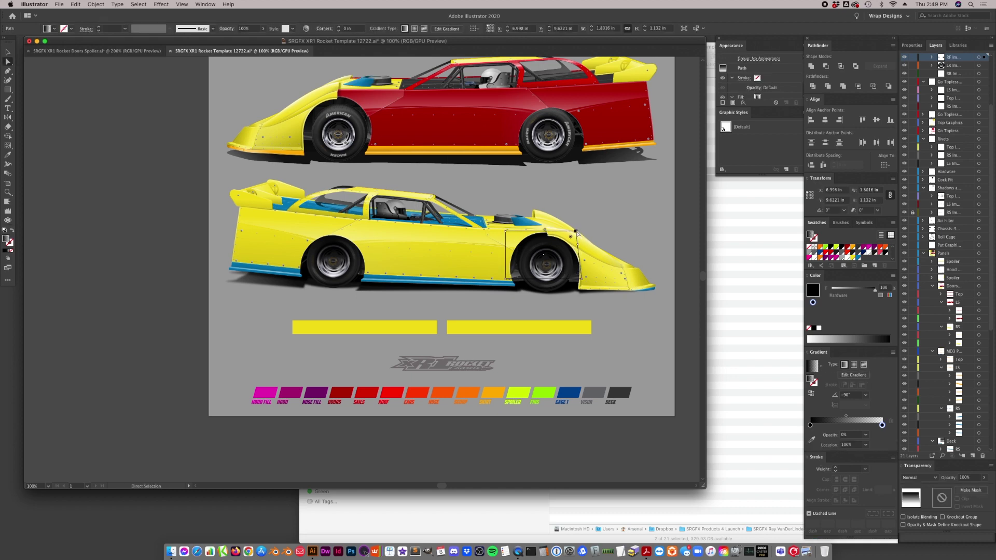
pyautogui.click(571, 234)
pyautogui.click(548, 262)
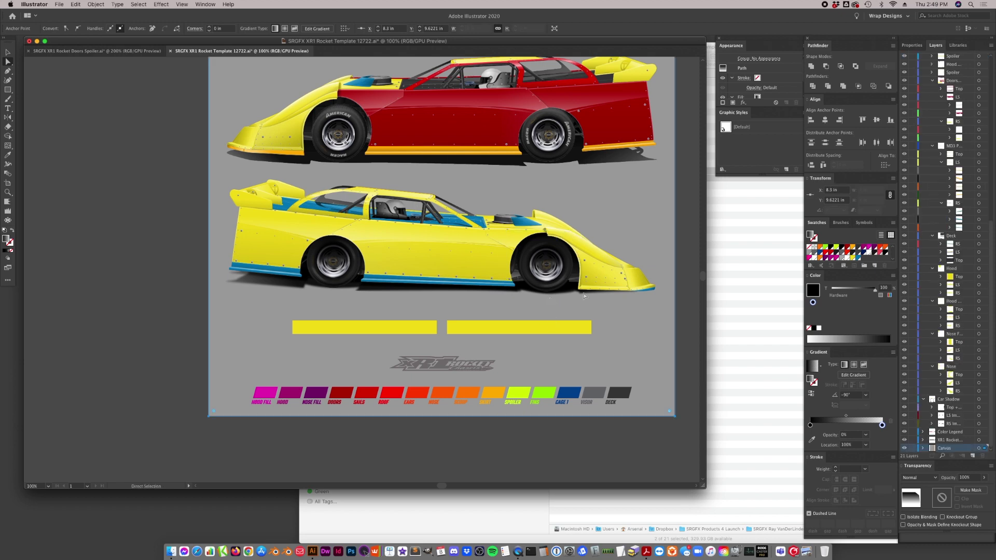
# - Move the transparent gradient stop to about 43% on the front tire's shading and about 49% on the rear tire's shading
pyautogui.moveTo(882, 426)
pyautogui.mouseDown()
pyautogui.moveTo(820, 426)
pyautogui.moveTo(843, 427)
pyautogui.mouseUp()
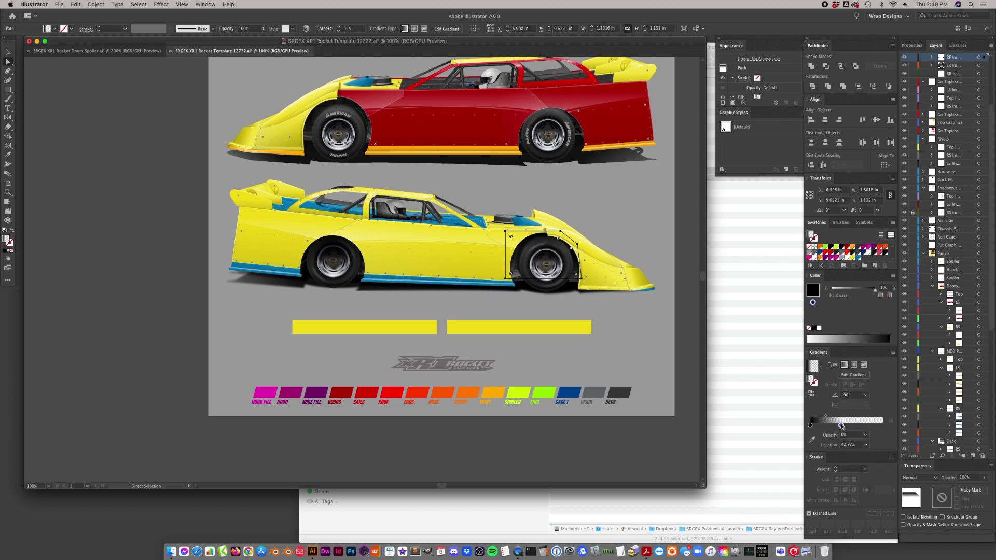
pyautogui.click(339, 251)
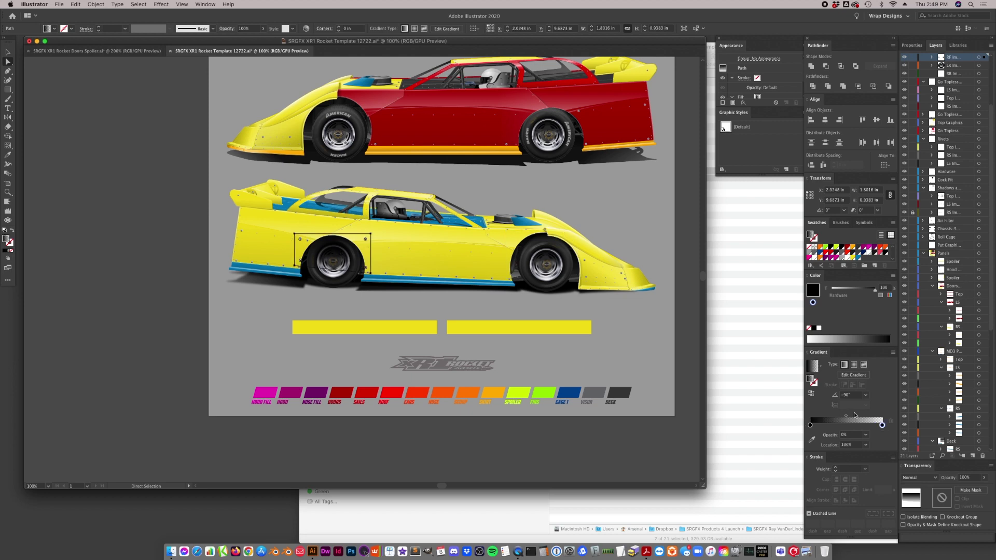
pyautogui.moveTo(883, 427); pyautogui.dragTo(845, 425)
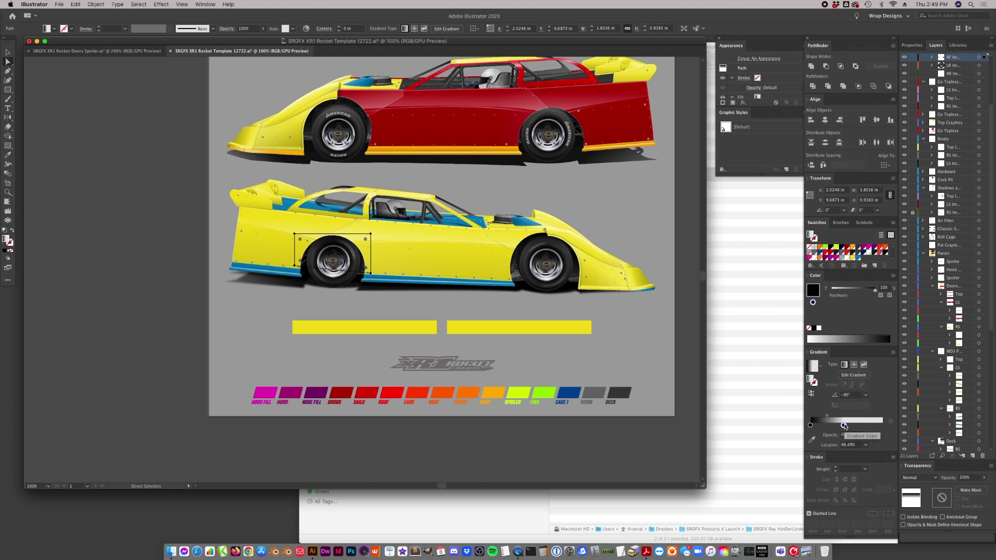
pyautogui.click(125, 288)
pyautogui.press('v')
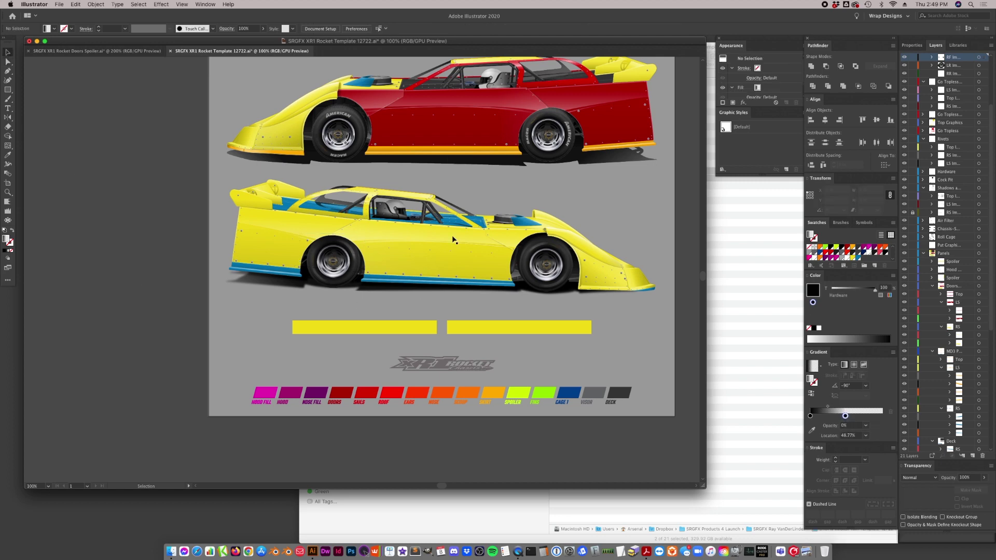
# - Reverse the upward shift of the yellow car's tire group by nudging it back down
pyautogui.click(322, 248)
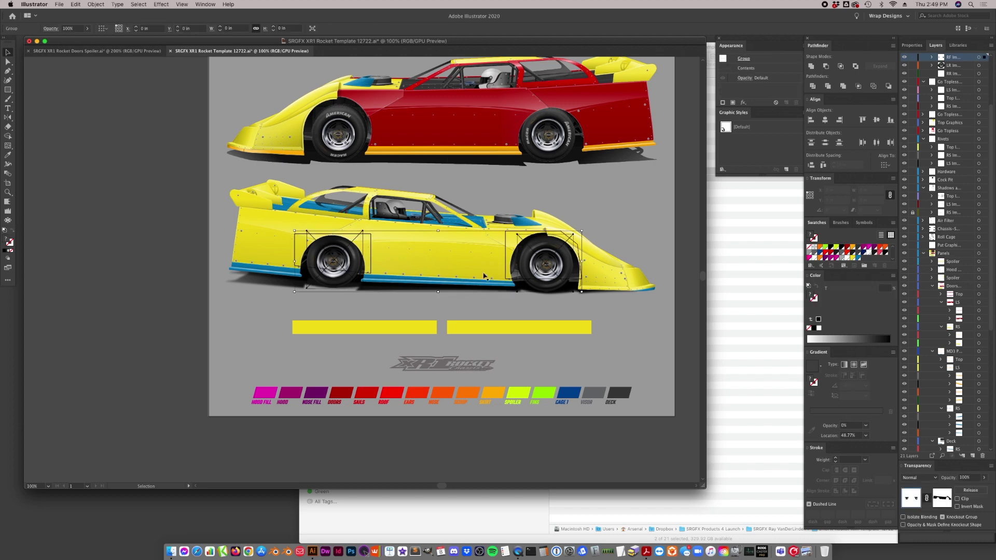
pyautogui.click(386, 305)
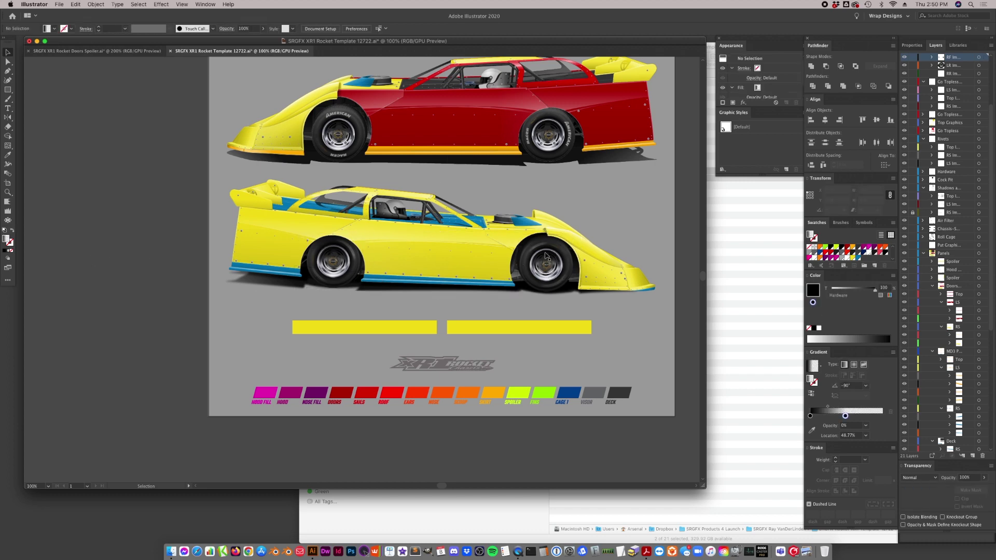
pyautogui.click(550, 270)
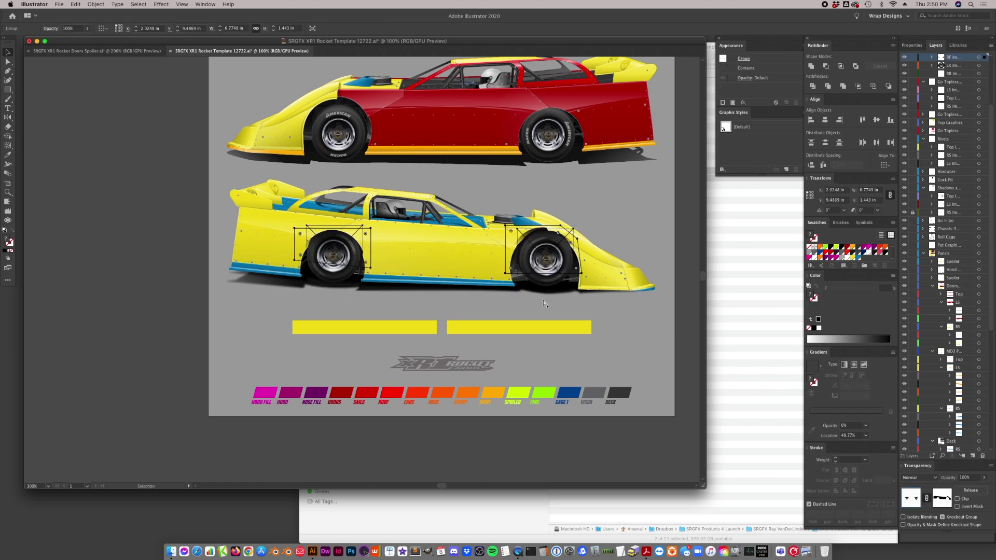
pyautogui.press('Down')
pyautogui.press('Down')
pyautogui.press('Down')
pyautogui.press('Down')
pyautogui.press('Down')
pyautogui.press('Down')
pyautogui.press('Down')
pyautogui.press('Down')
pyautogui.press('Down')
# - Isolate the yellow car's front tire image, try shifting it up slightly, and leave isolation mode
pyautogui.doubleClick(545, 288)
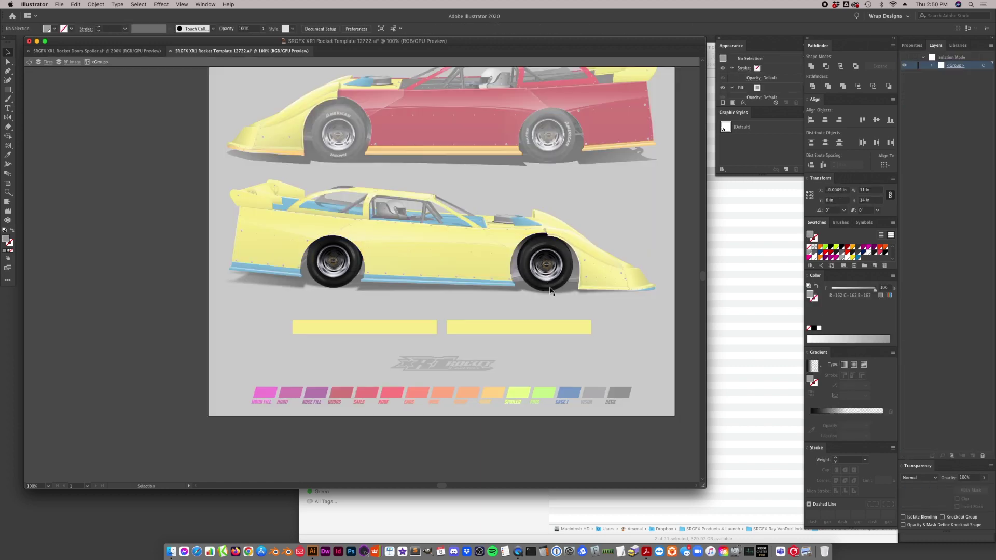
pyautogui.doubleClick(545, 287)
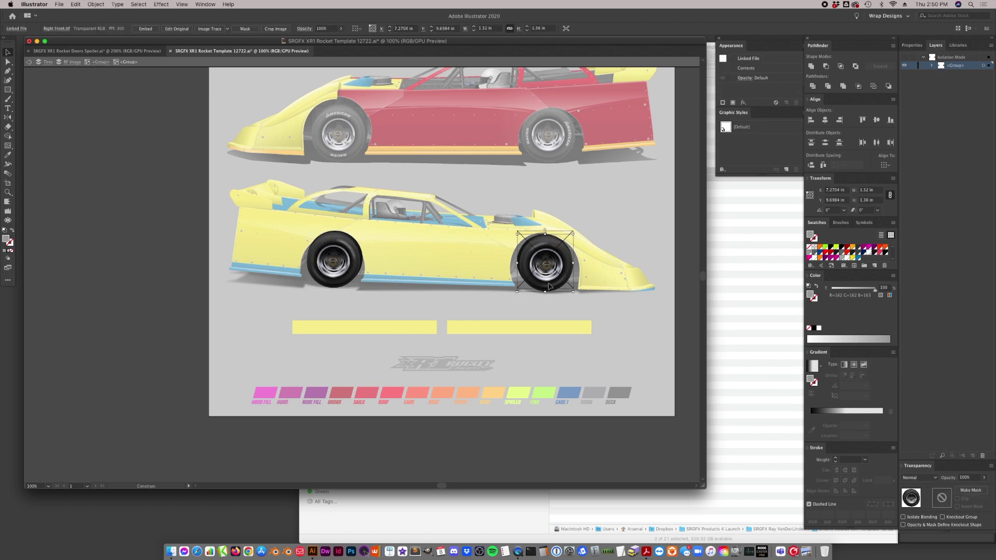
pyautogui.press('Escape')
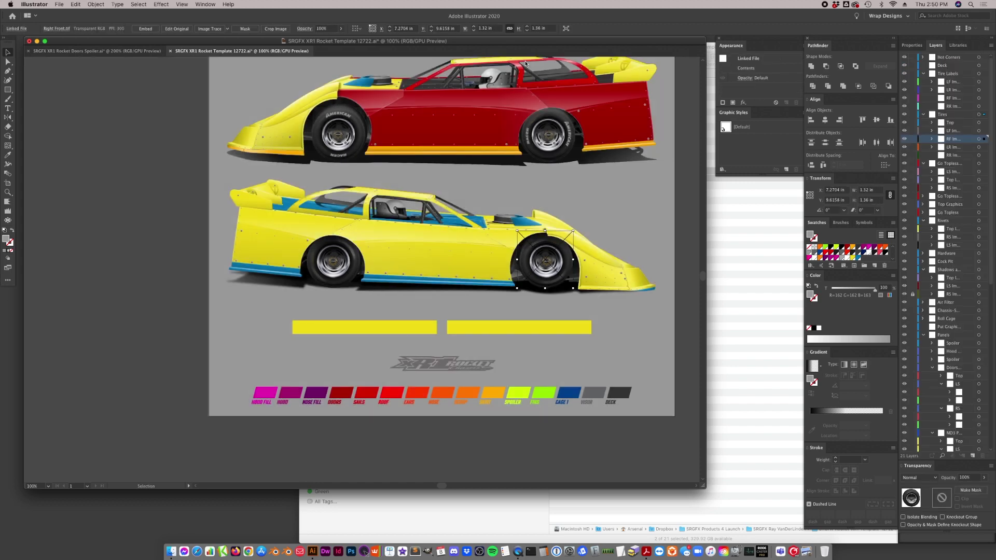
pyautogui.click(543, 288)
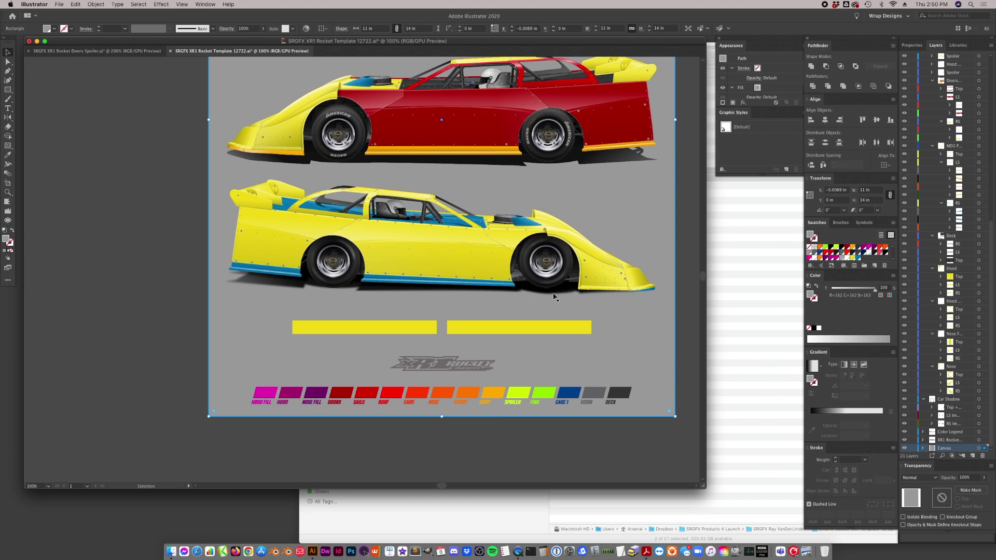
pyautogui.doubleClick(556, 294)
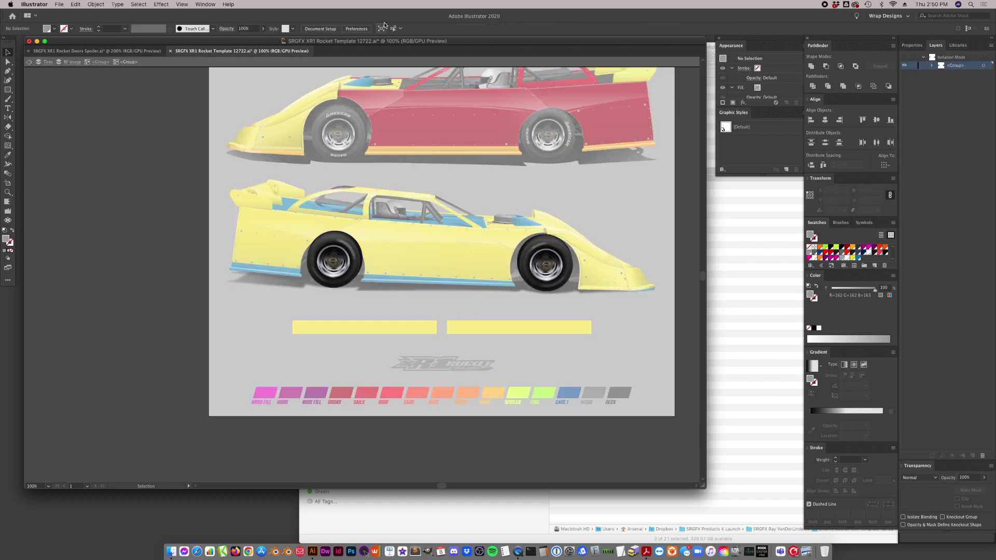
pyautogui.click(372, 63)
pyautogui.press('a')
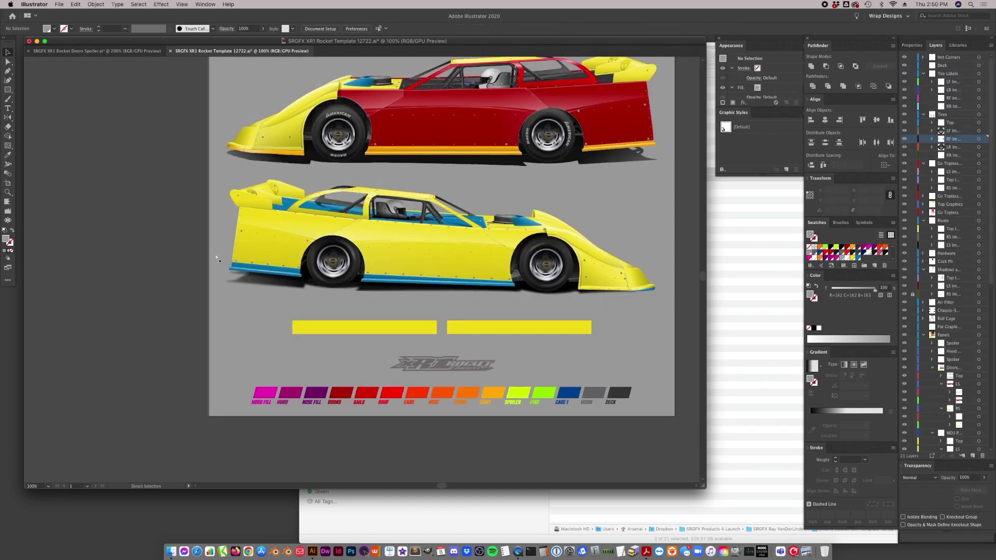
pyautogui.press('v')
# - Collapse the Tire Labels, Tires and Go Topless layers in the layer list
pyautogui.press('super+minus')
pyautogui.press('super+minus')
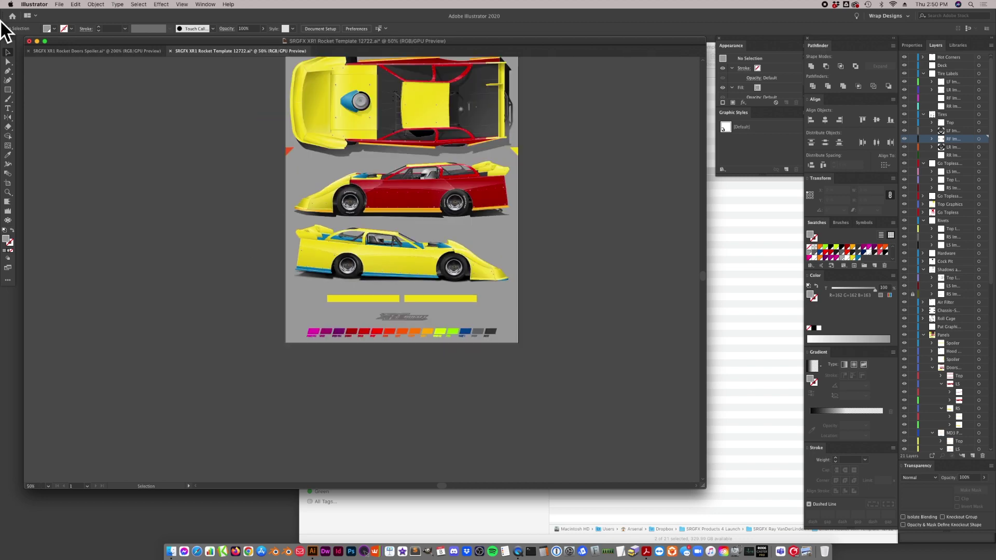
pyautogui.click(407, 261)
pyautogui.scroll(3, 548, 335)
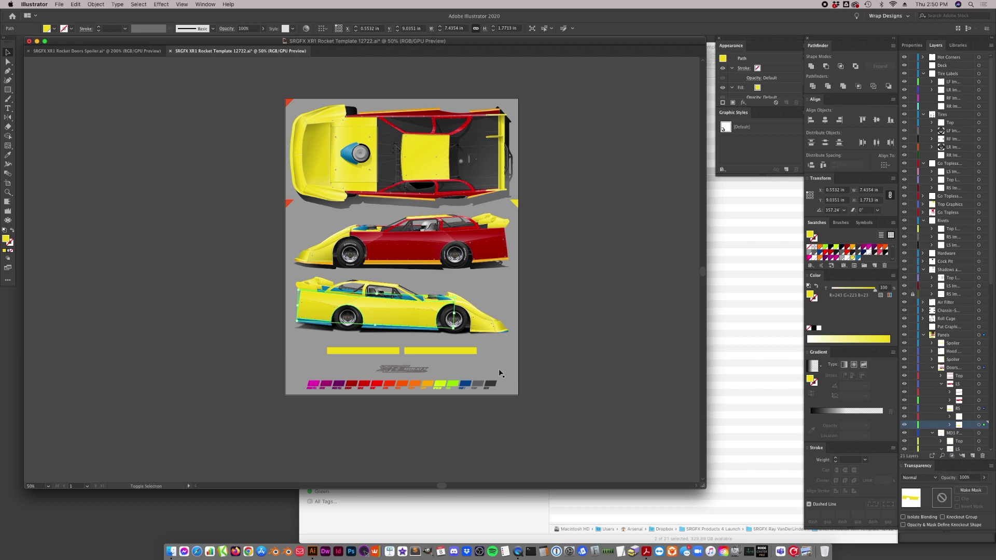
pyautogui.click(290, 203)
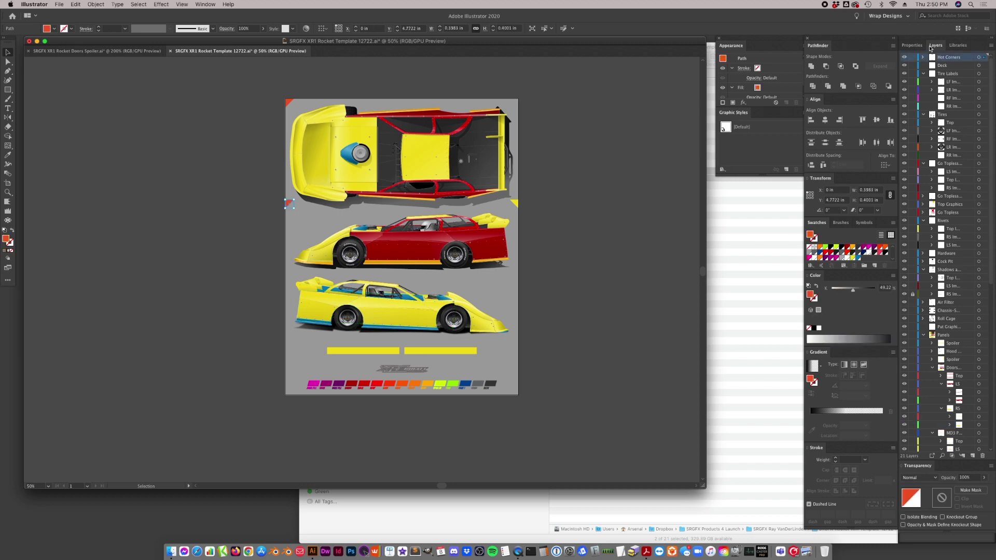
pyautogui.click(924, 74)
pyautogui.click(924, 82)
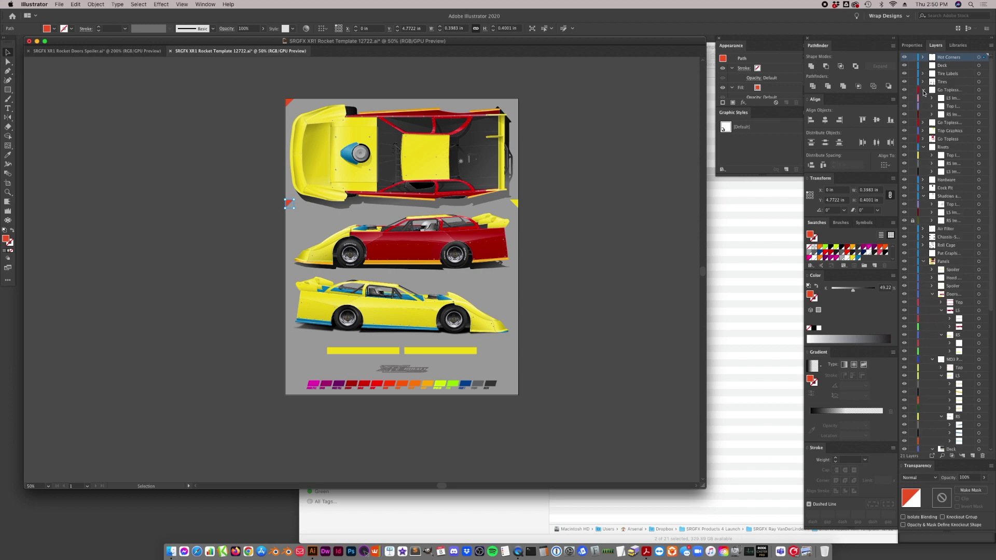
pyautogui.click(923, 99)
# - Collapse the remaining expanded layers, including Rivets, Shadows, Panels and Car Shadow, so only top-level layers are listed
pyautogui.click(493, 326)
pyautogui.scroll(-5, 983, 154)
pyautogui.click(924, 104)
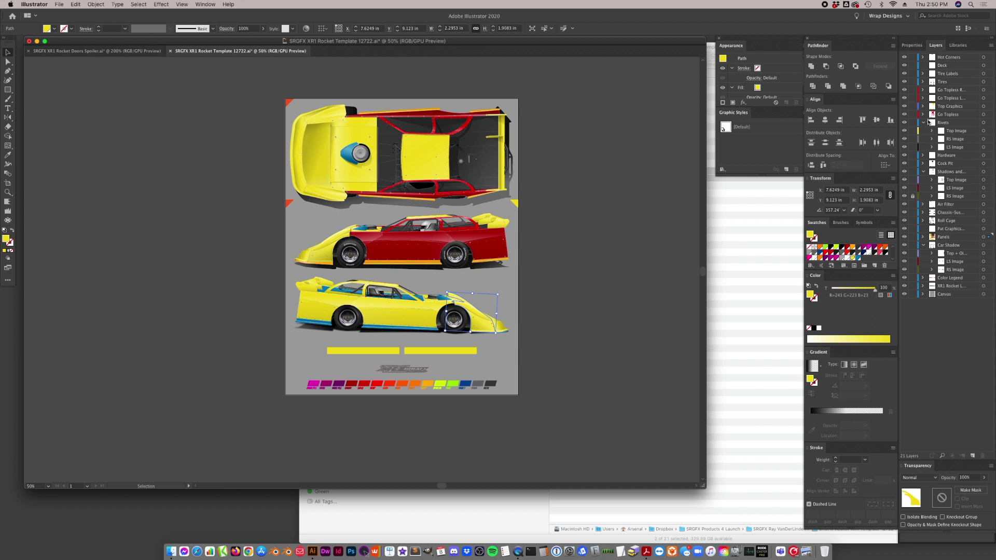
pyautogui.click(923, 123)
pyautogui.click(923, 147)
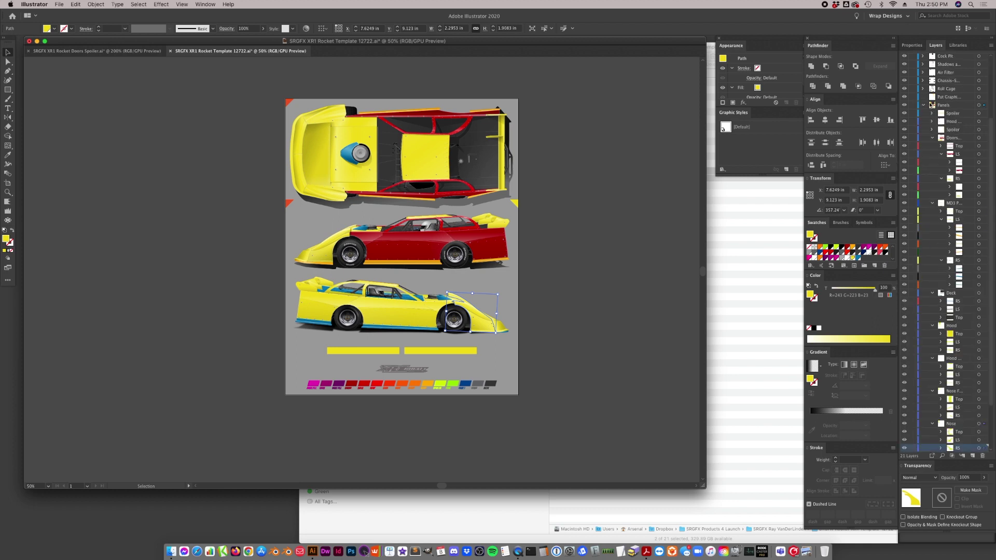
pyautogui.click(923, 105)
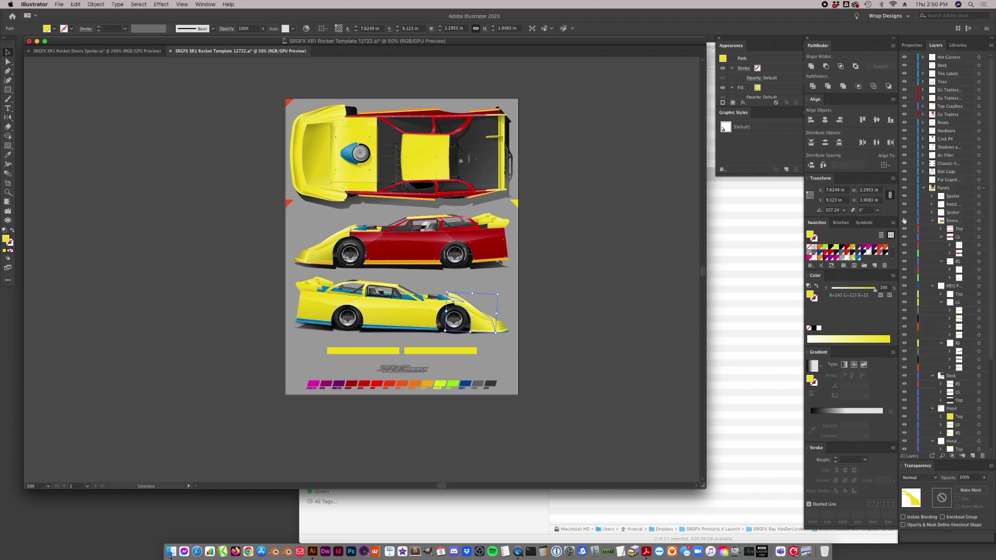
pyautogui.click(926, 190)
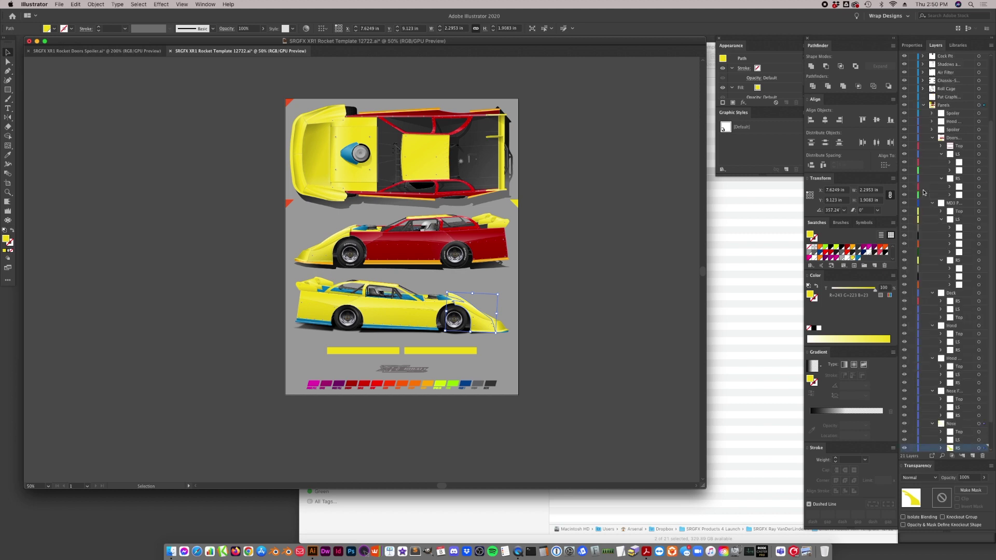
pyautogui.click(923, 106)
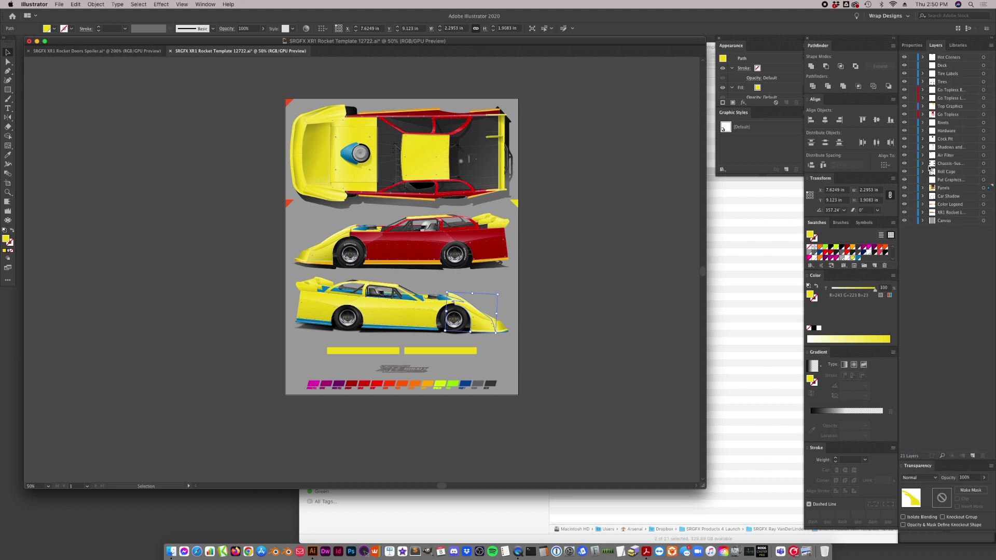
# - Deselect the artwork, display the document's artboard list, and fit Artboard 1 in the view
pyautogui.click(658, 274)
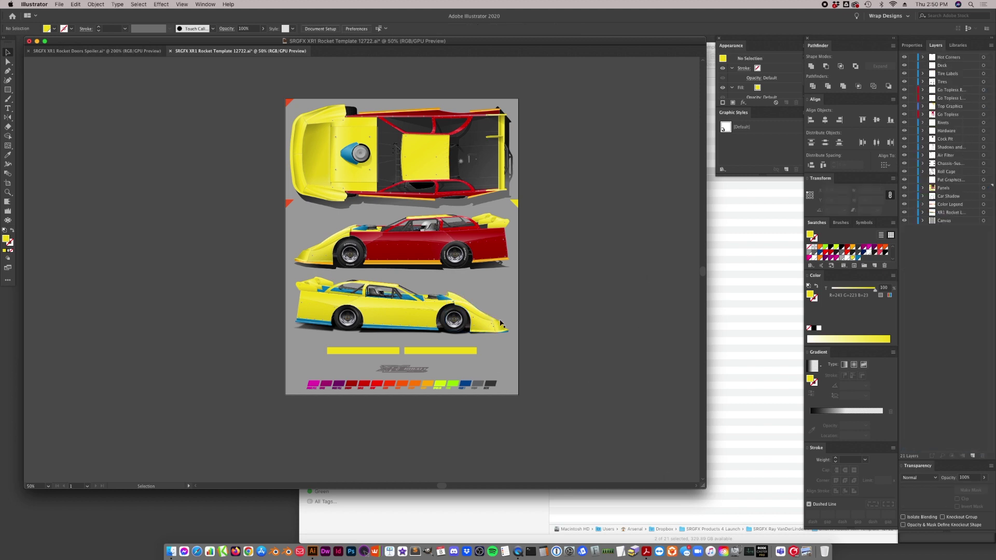
pyautogui.click(207, 4)
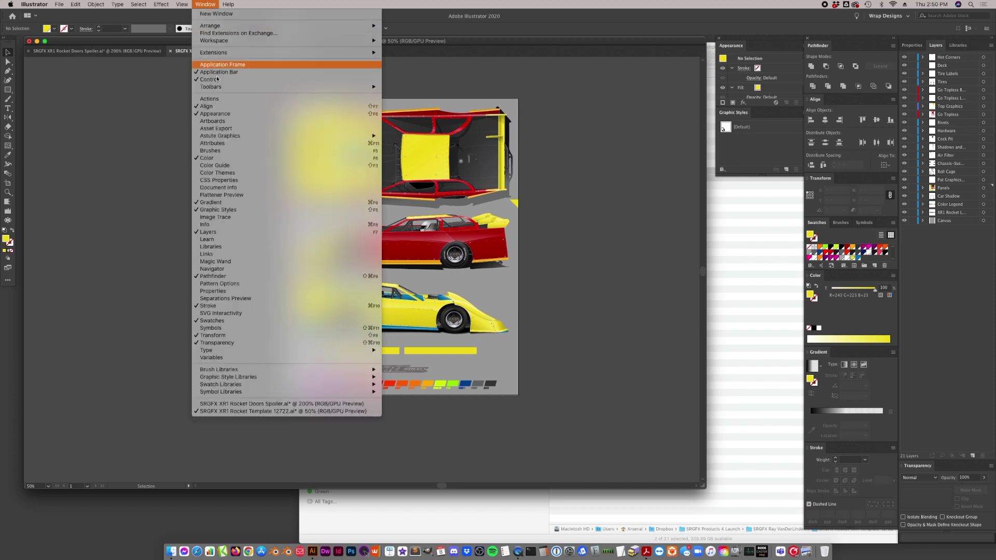
pyautogui.click(223, 125)
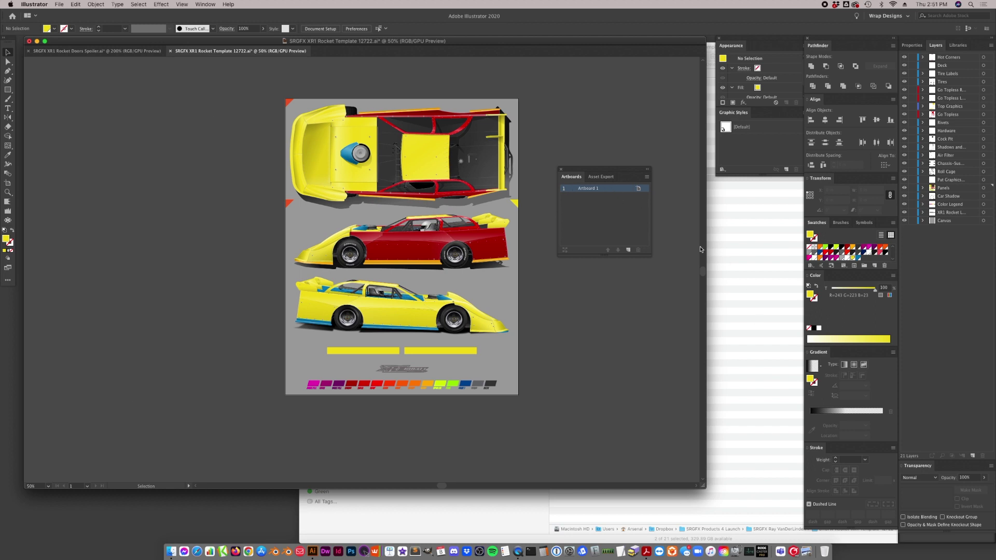
pyautogui.doubleClick(588, 190)
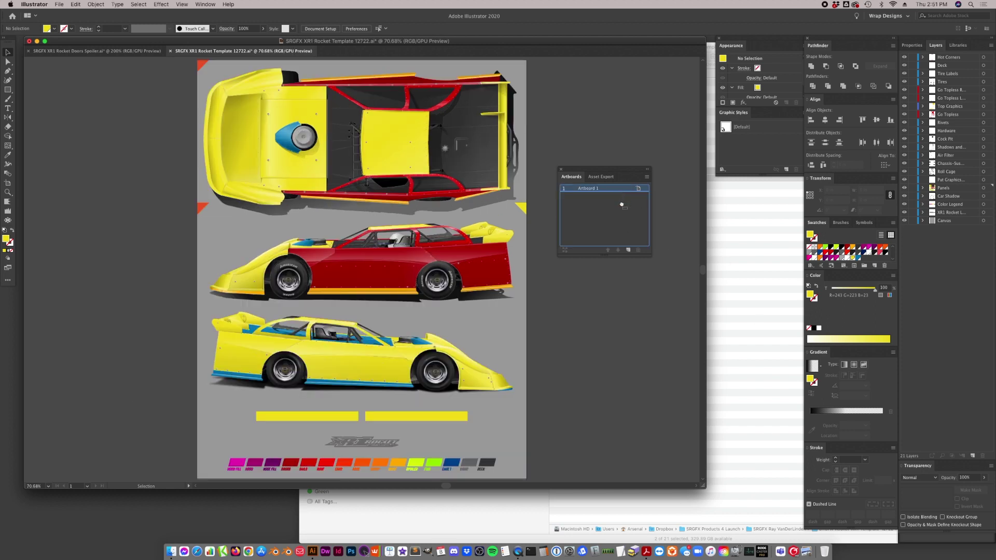
# - Try duplicating Artboard 1 with its artwork, and undo the copy
pyautogui.moveTo(621, 205); pyautogui.dragTo(630, 251)
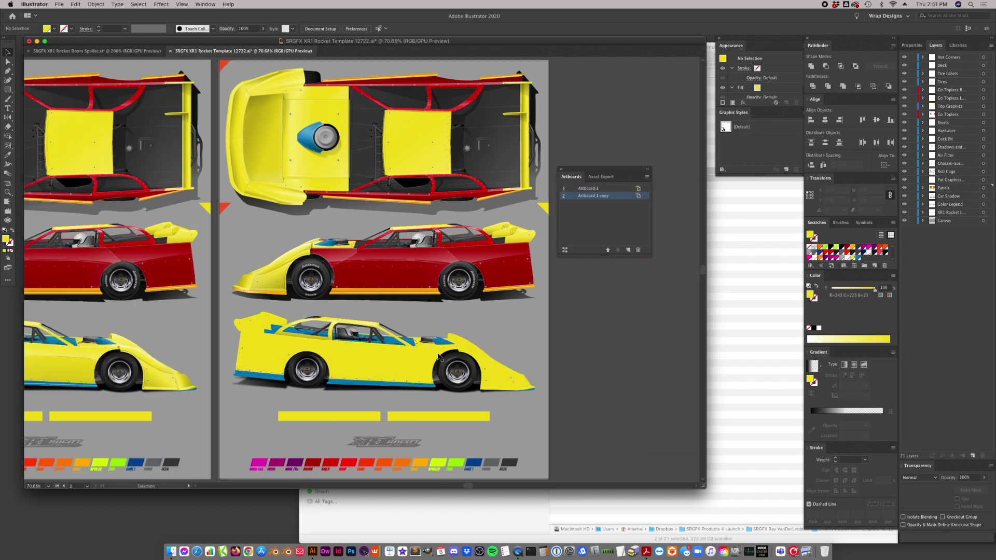
pyautogui.press('super+z')
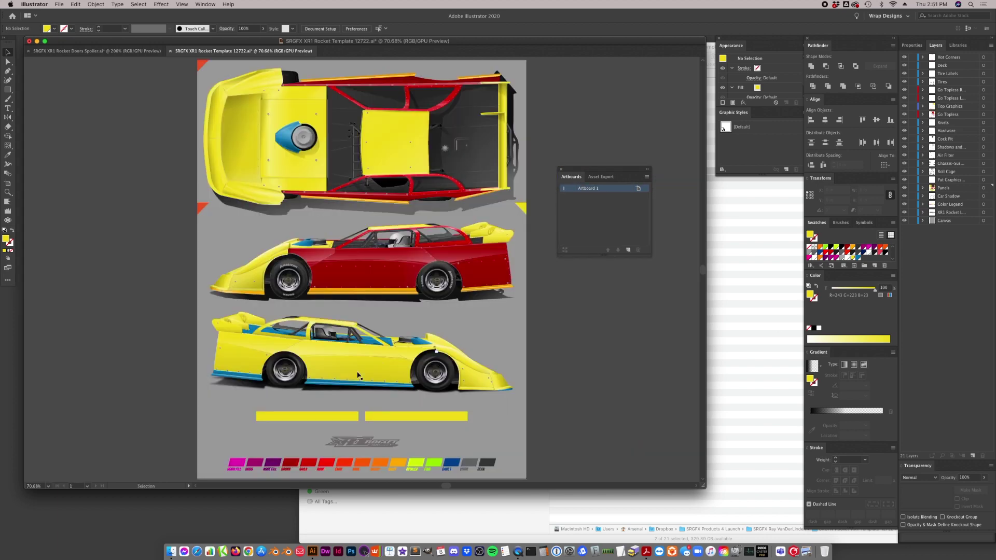
# - Unlock all objects in the template and duplicate Artboard 1 with its complete artwork
pyautogui.click(97, 5)
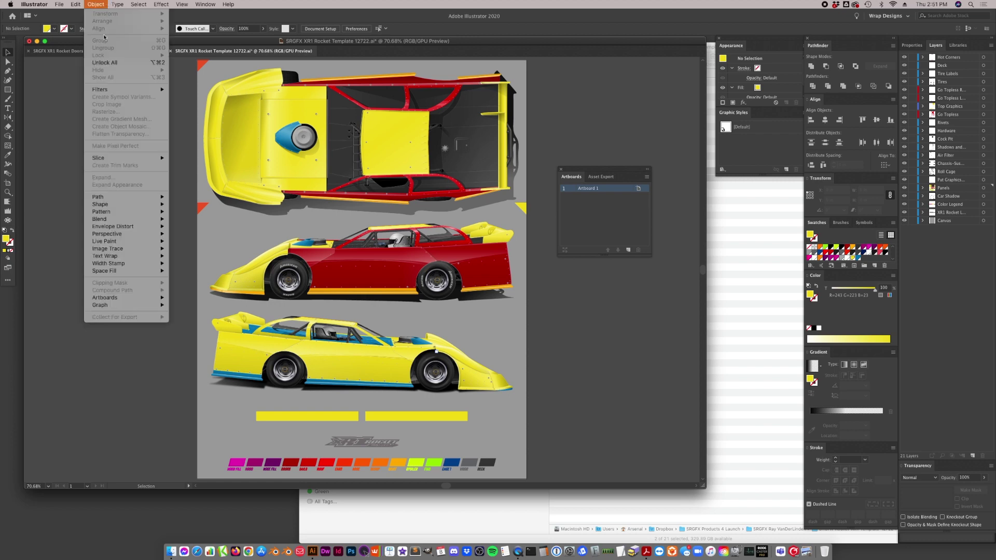
pyautogui.click(104, 63)
pyautogui.moveTo(310, 346); pyautogui.dragTo(318, 356)
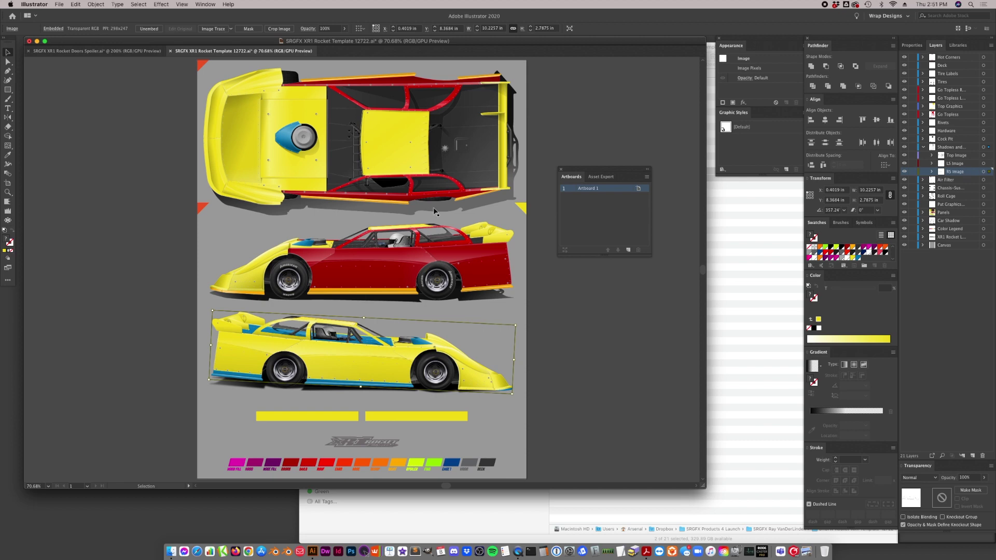
pyautogui.moveTo(601, 189); pyautogui.dragTo(631, 251)
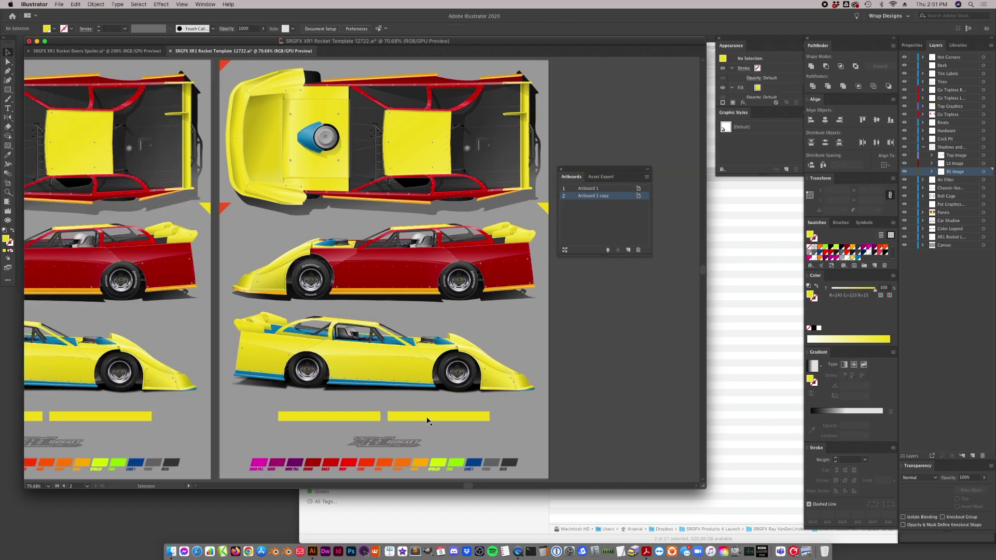
# - Lock the Hot Corners and Panels layers and delete all other artwork on the duplicated artboard
pyautogui.press('super+minus')
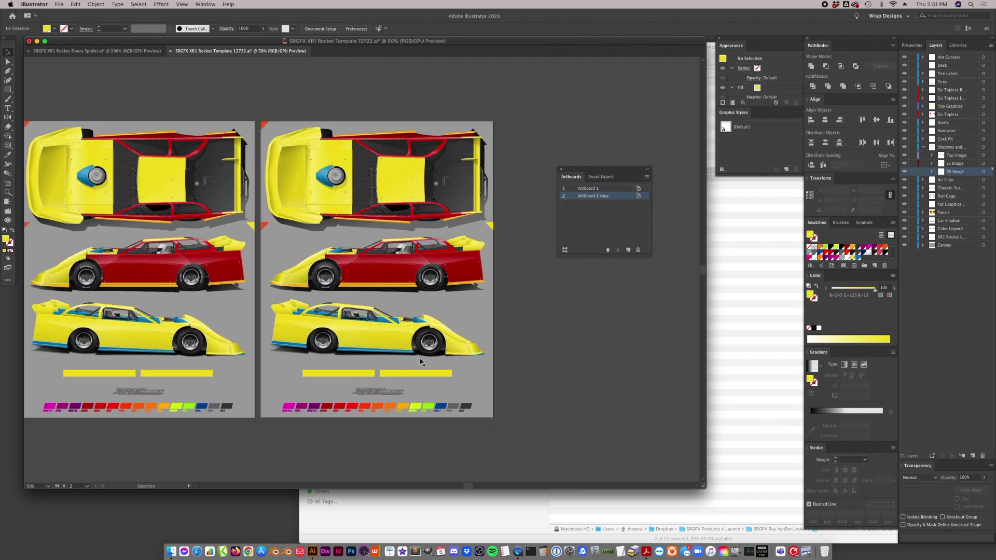
pyautogui.click(11, 194)
pyautogui.click(381, 370)
pyautogui.scroll(5, 341, 246)
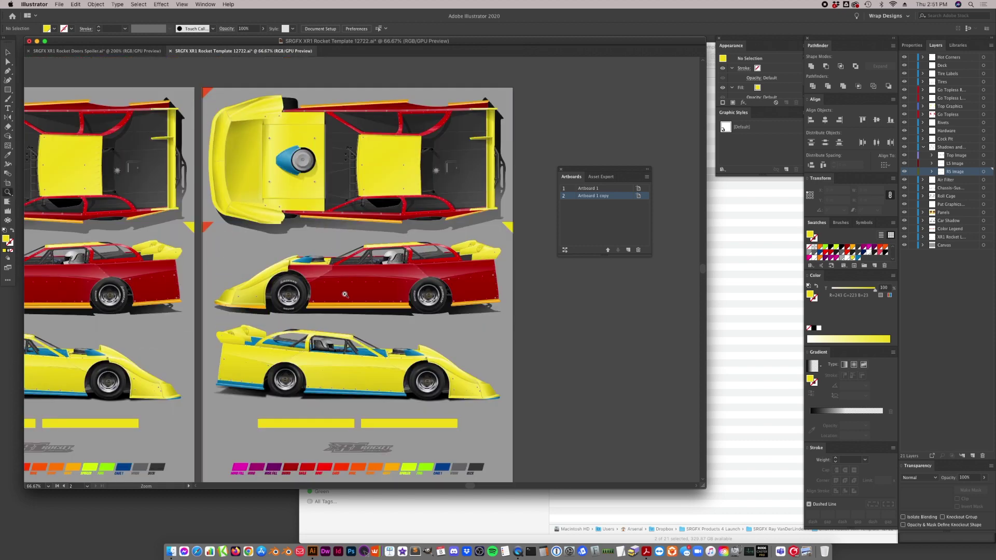
pyautogui.scroll(-2, 345, 300)
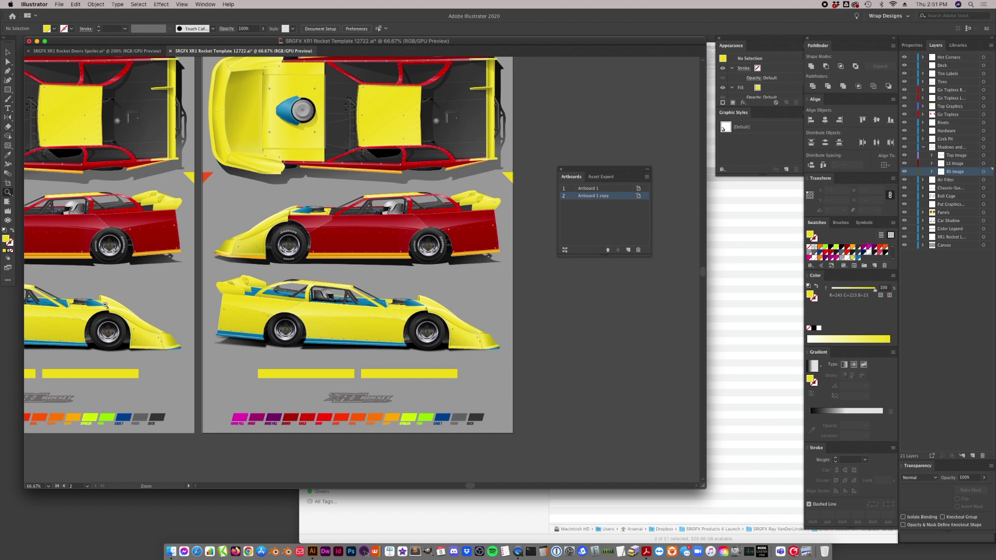
pyautogui.click(8, 52)
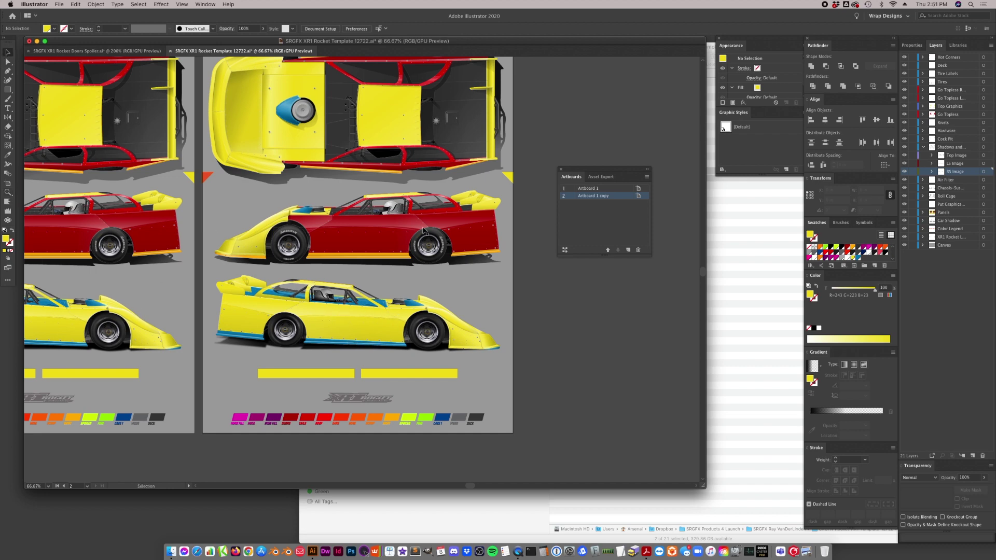
pyautogui.click(386, 229)
pyautogui.press('super+minus')
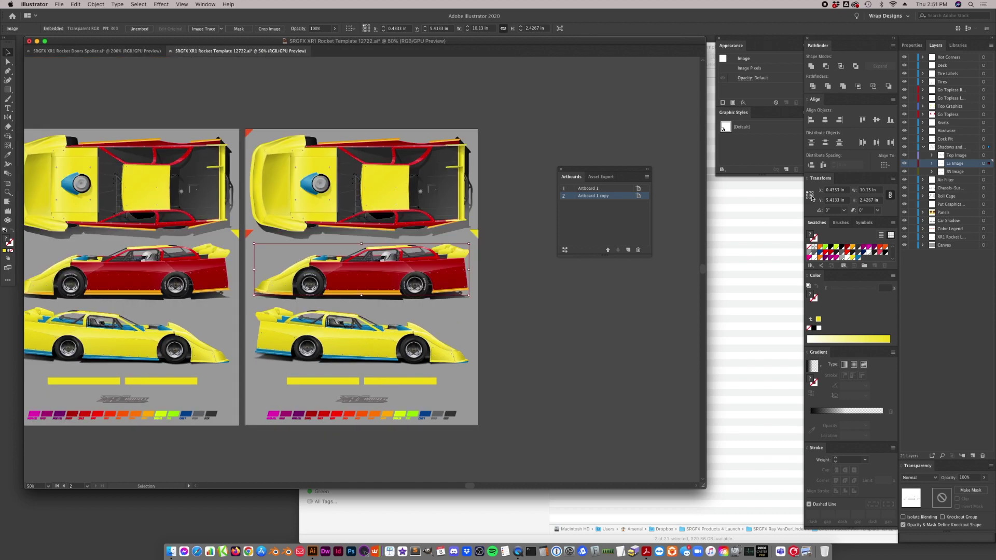
pyautogui.click(923, 147)
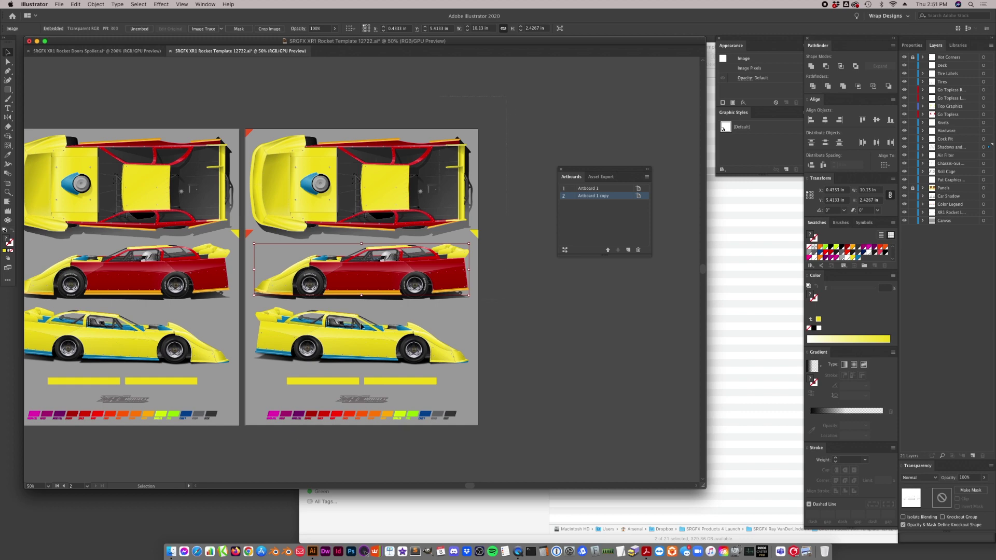
pyautogui.scroll(-3, 454, 186)
pyautogui.press('super+alt+a')
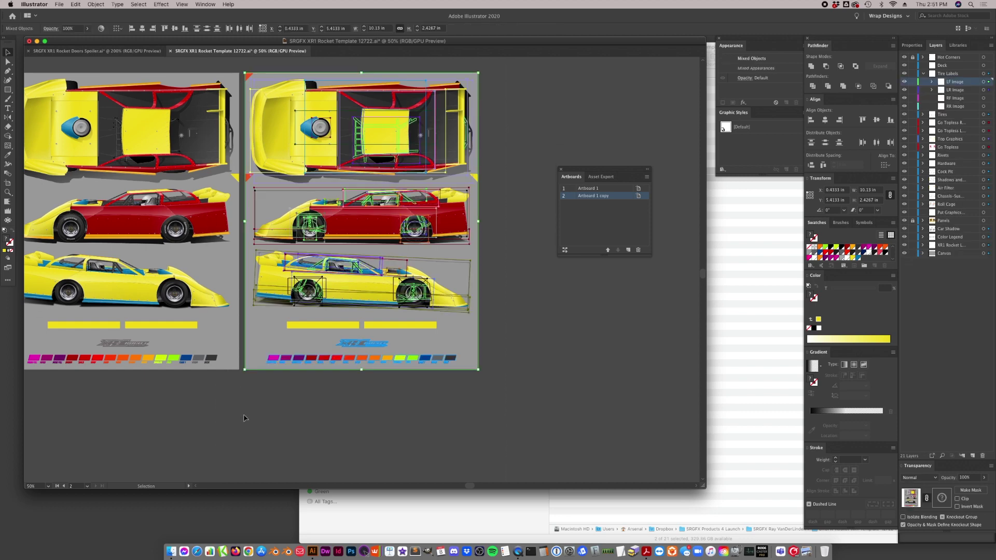
pyautogui.press('Delete')
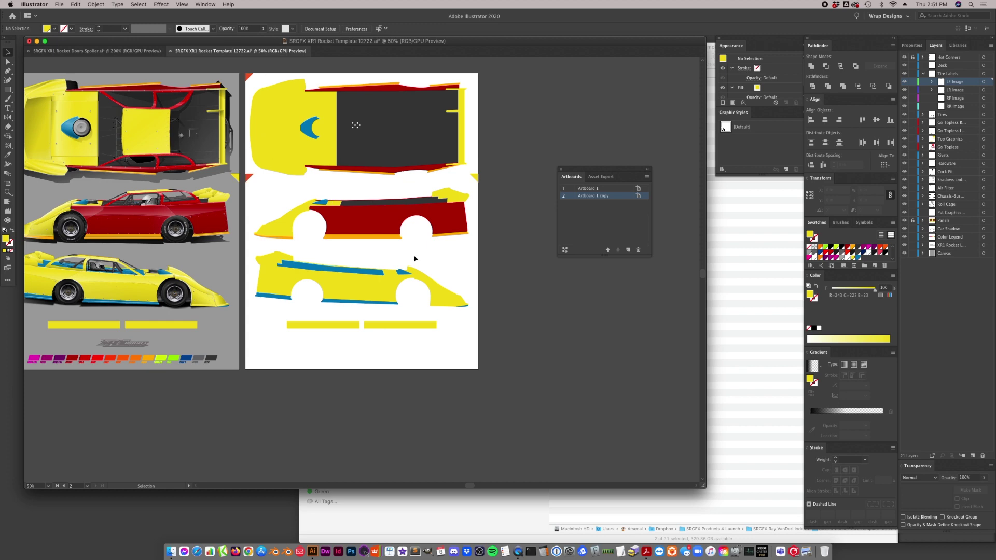
# - Unlock the Hot Corners and Panels layers
pyautogui.click(76, 2)
pyautogui.moveTo(95, 4)
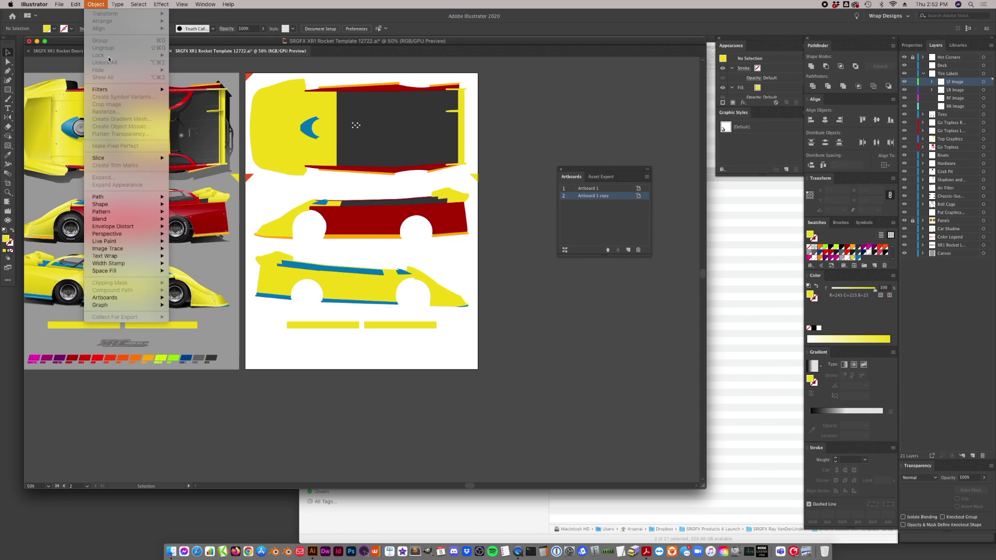
pyautogui.click(913, 60)
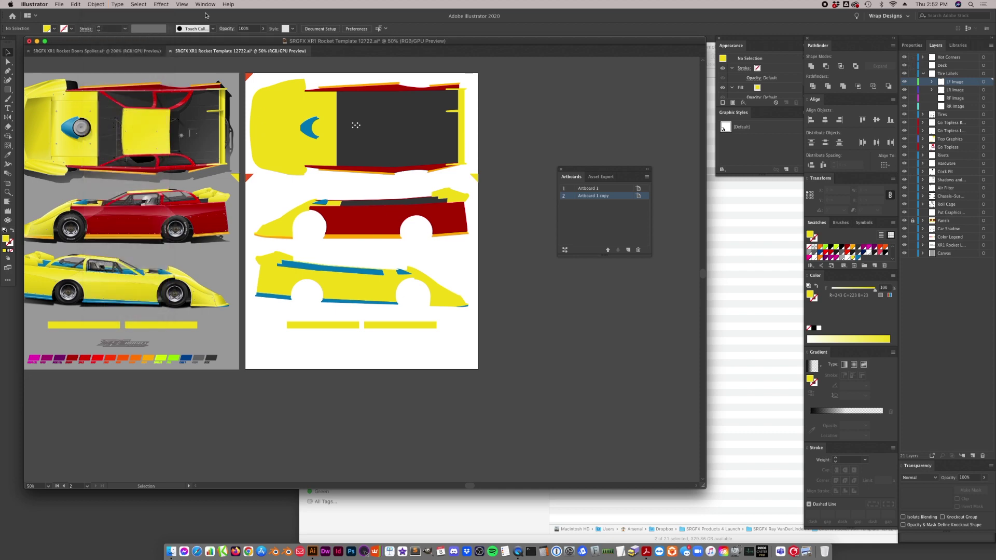
pyautogui.click(917, 223)
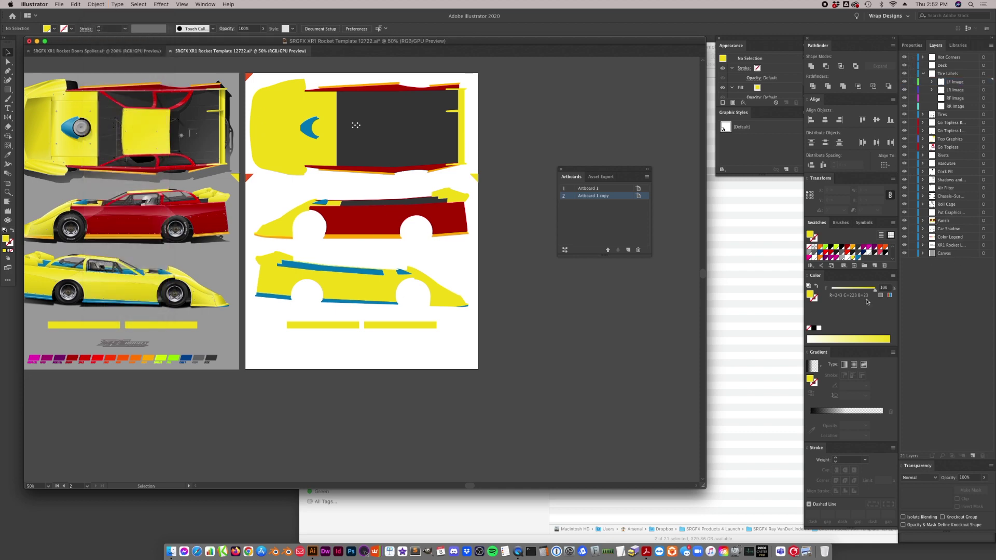
# - Lock the yellow door panel on the duplicated artboard's lower side view, and release all object locks again
pyautogui.click(335, 294)
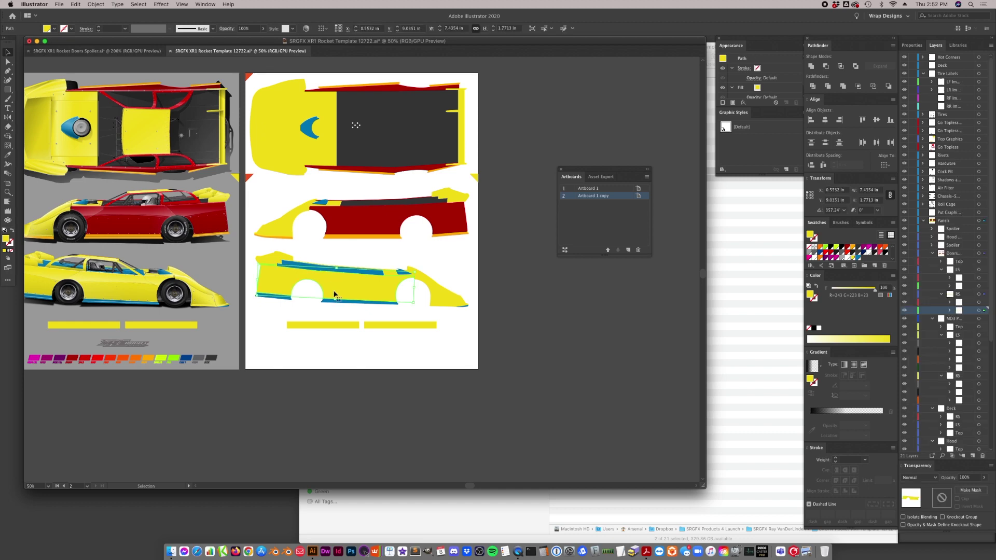
pyautogui.click(335, 294)
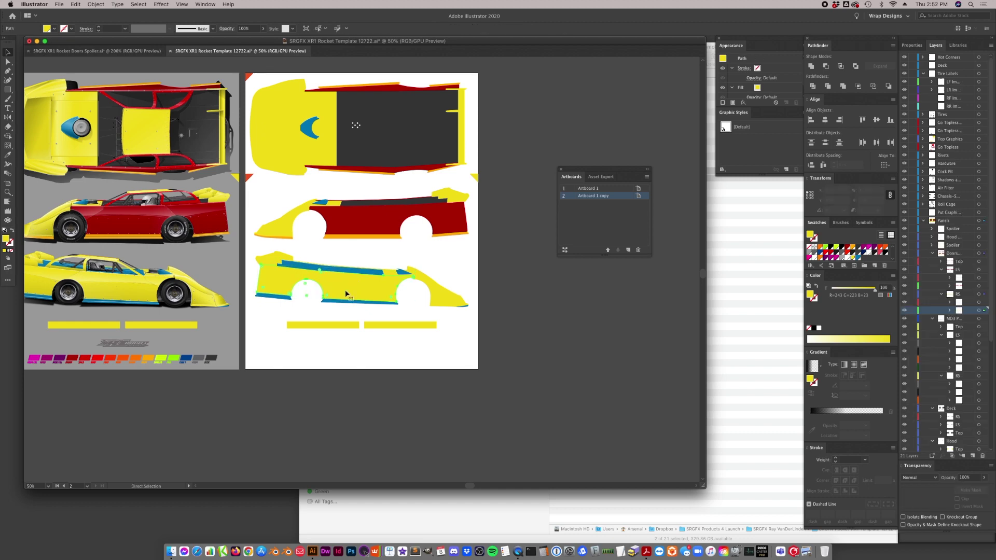
pyautogui.click(97, 4)
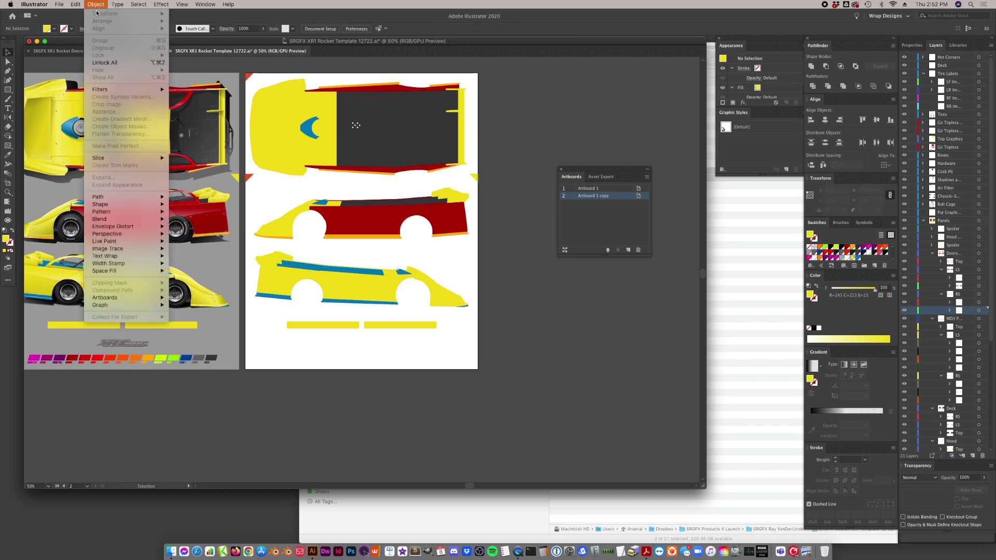
pyautogui.click(101, 62)
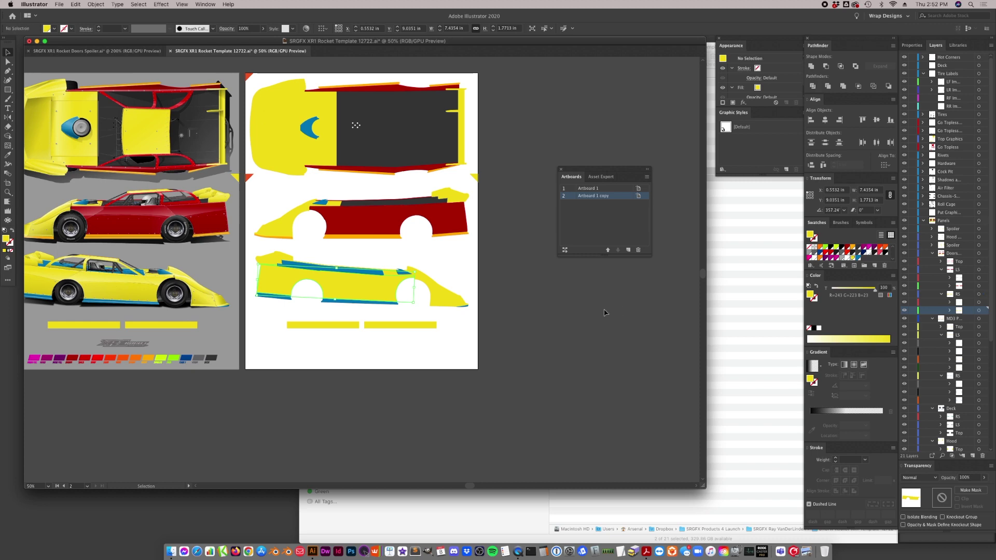
pyautogui.click(622, 311)
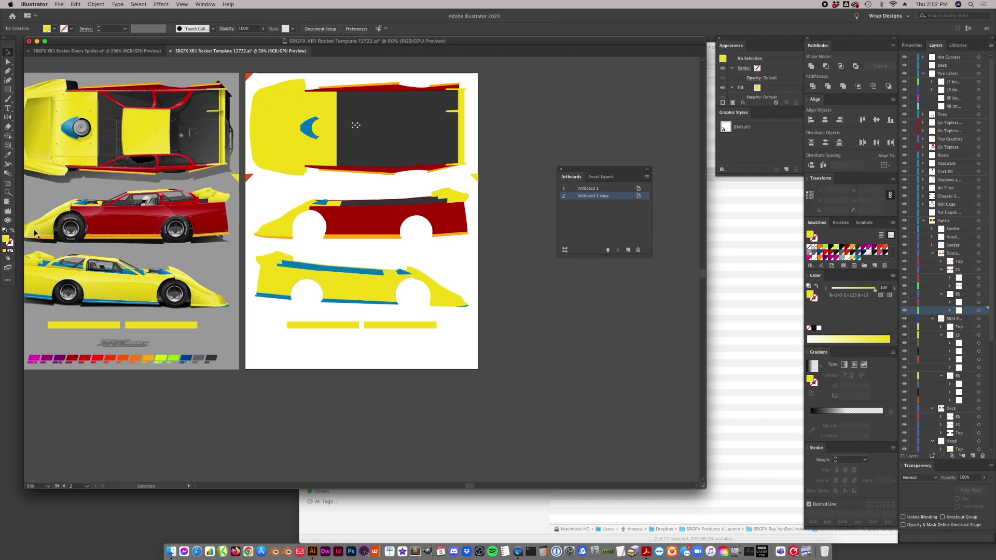
pyautogui.click(7, 192)
pyautogui.click(340, 294)
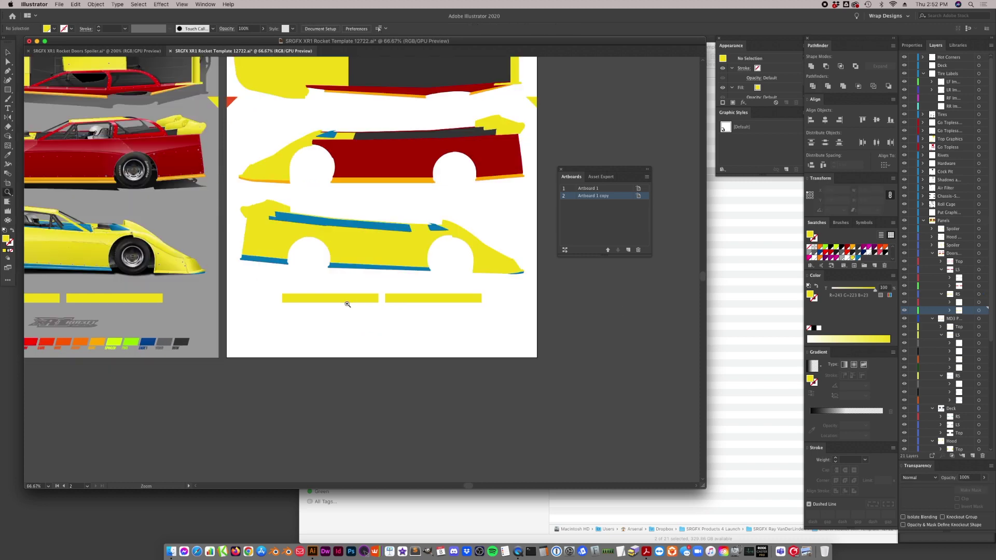
pyautogui.press('v')
pyautogui.scroll(1, 224, 92)
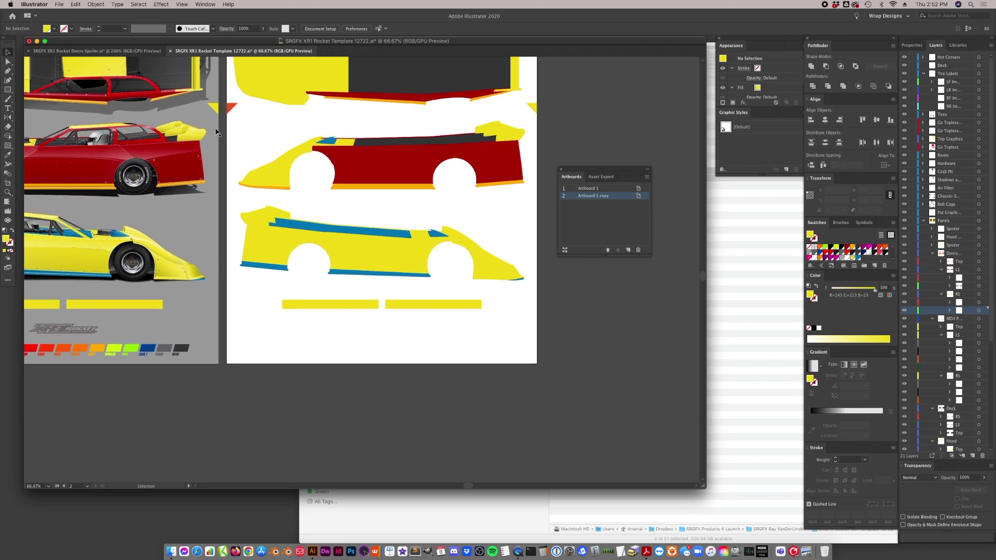
# - Switch to the XR1 Rocket Doors Spoiler document and undo the recent edits back to the complete Raven 91 door graphic
pyautogui.click(94, 50)
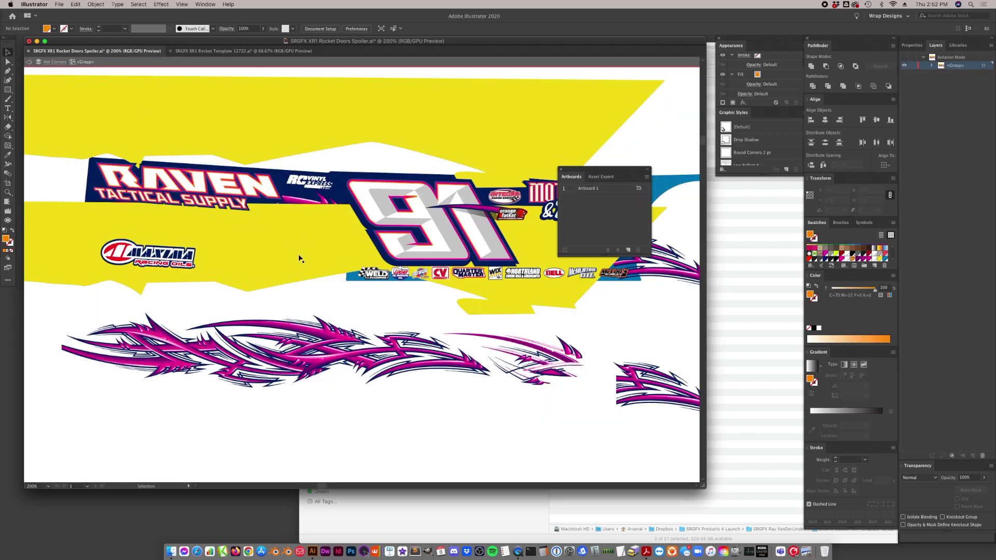
pyautogui.press('super+minus')
pyautogui.press('super+minus')
pyautogui.doubleClick(376, 328)
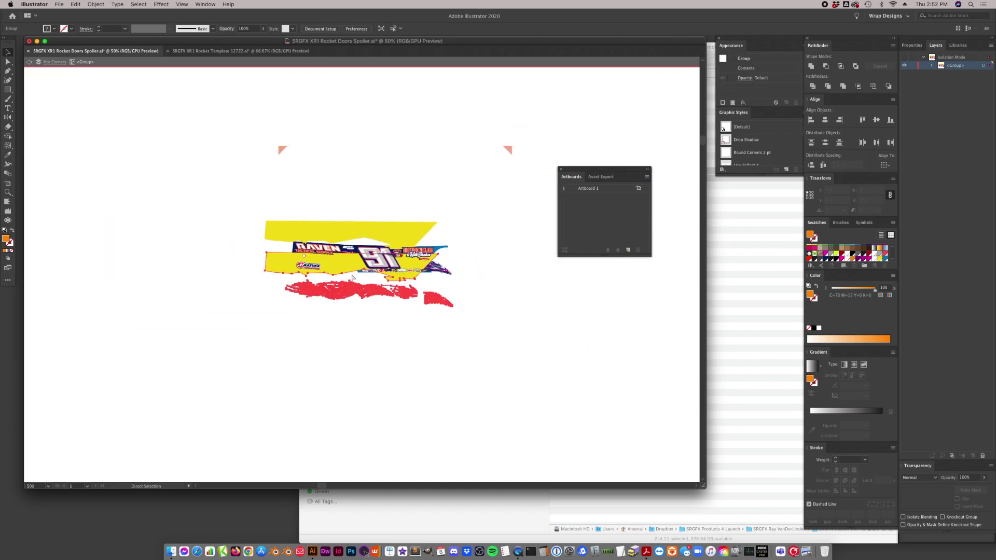
pyautogui.press('super+z')
pyautogui.press('super+z')
pyautogui.press('super+z')
pyautogui.press('super+z')
pyautogui.press('super+z')
pyautogui.press('super+z')
pyautogui.press('super+z')
pyautogui.press('super+z')
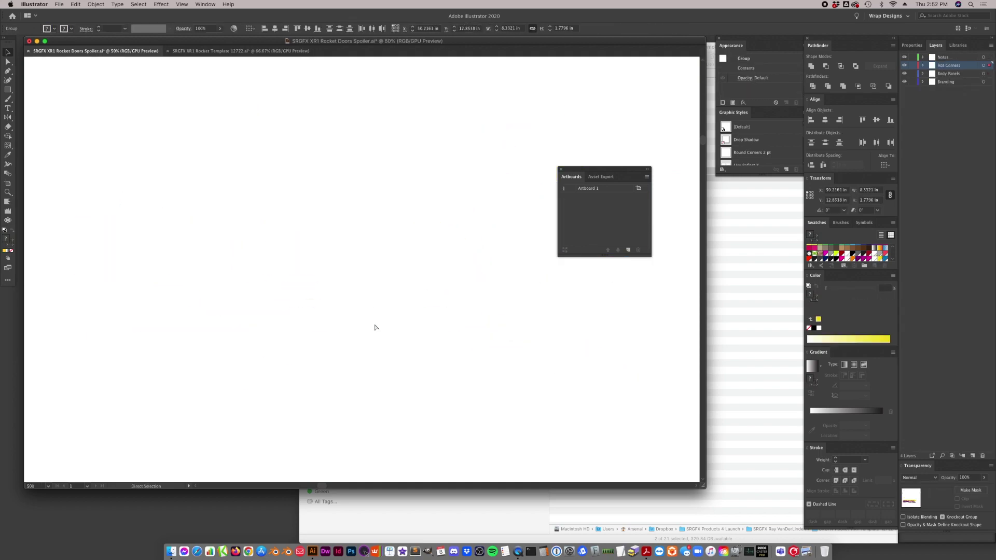
pyautogui.press('super+z')
pyautogui.press('super+0')
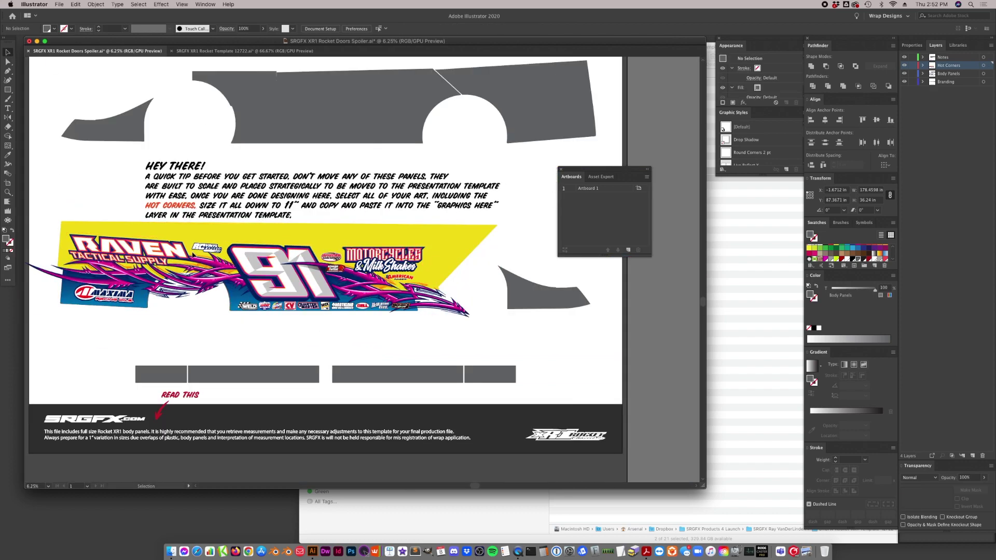
# - Scale the Raven 91 door graphic down to about 5.33 by 1.08 in and place it above the rear of the lower door panel
pyautogui.moveTo(367, 264)
pyautogui.mouseDown()
pyautogui.moveTo(390, 324)
pyautogui.moveTo(367, 266)
pyautogui.mouseUp()
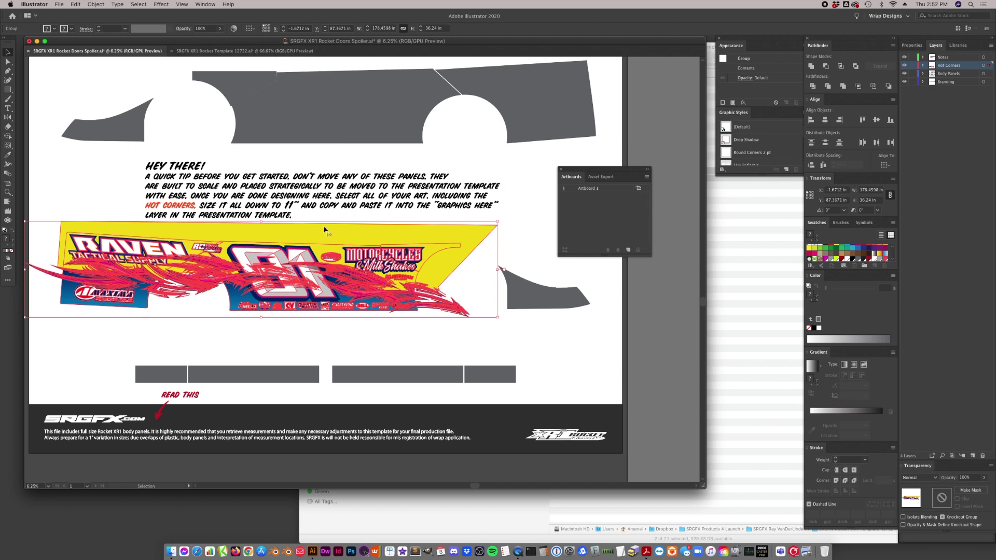
pyautogui.keyDown('shift'); pyautogui.click(499, 269); pyautogui.keyUp('shift')
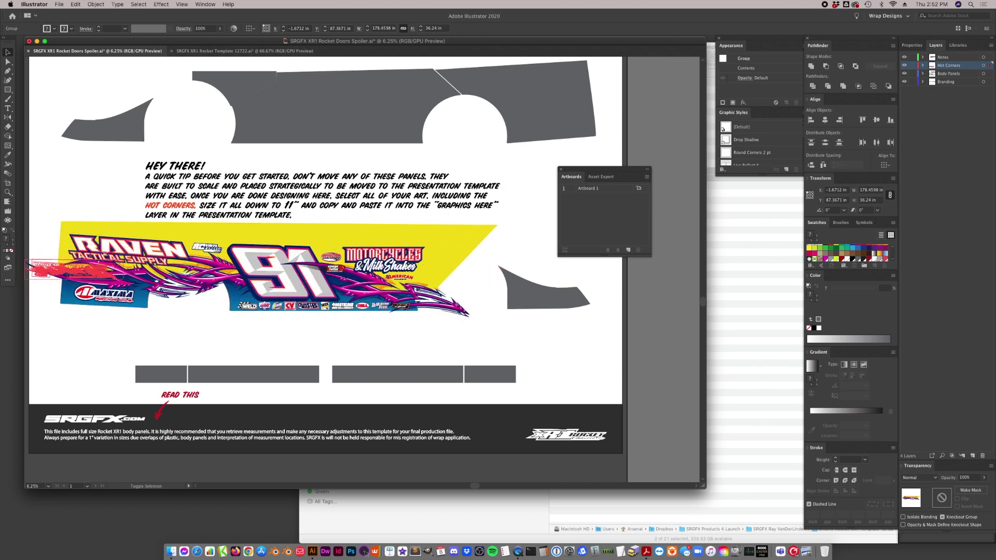
pyautogui.moveTo(51, 265); pyautogui.dragTo(99, 216)
pyautogui.press('v')
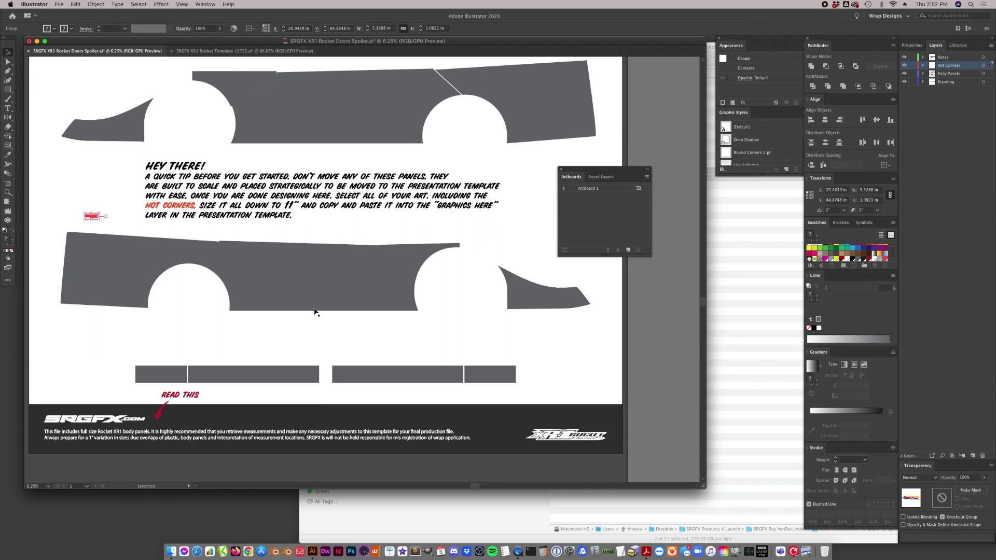
# - Paste the Raven 91 door graphic into the XR1 Rocket Template document and place it over the lower side view's rear panel on the duplicated artboard
pyautogui.click(200, 51)
pyautogui.press('a')
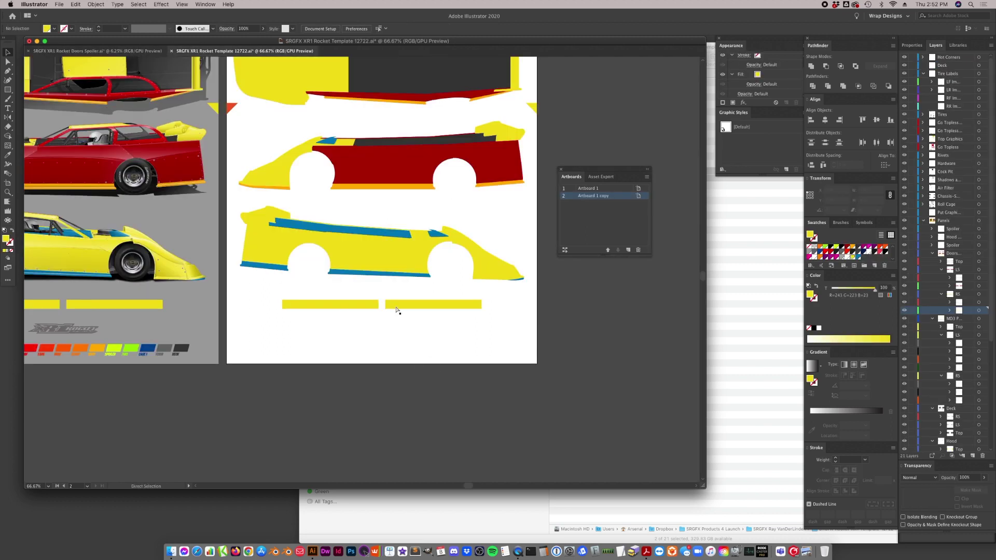
pyautogui.press('super+v')
pyautogui.press('v')
pyautogui.moveTo(381, 272); pyautogui.dragTo(332, 245)
# - Enlarge the pasted Raven 91 graphic to about 8.68 by 2.2 in so it spans the lower door panel
pyautogui.moveTo(395, 227); pyautogui.dragTo(472, 242)
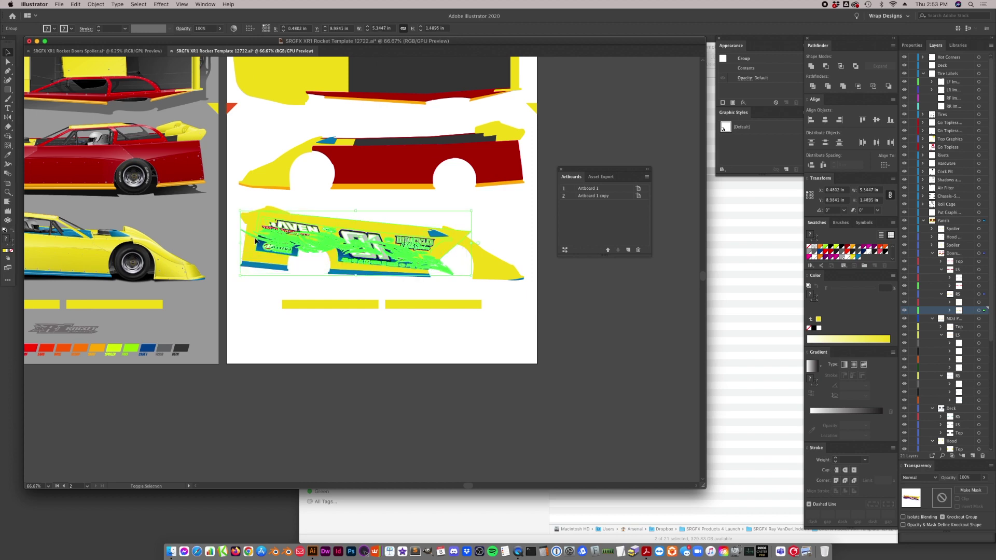
pyautogui.moveTo(237, 243); pyautogui.dragTo(225, 243)
pyautogui.moveTo(284, 252); pyautogui.dragTo(285, 260)
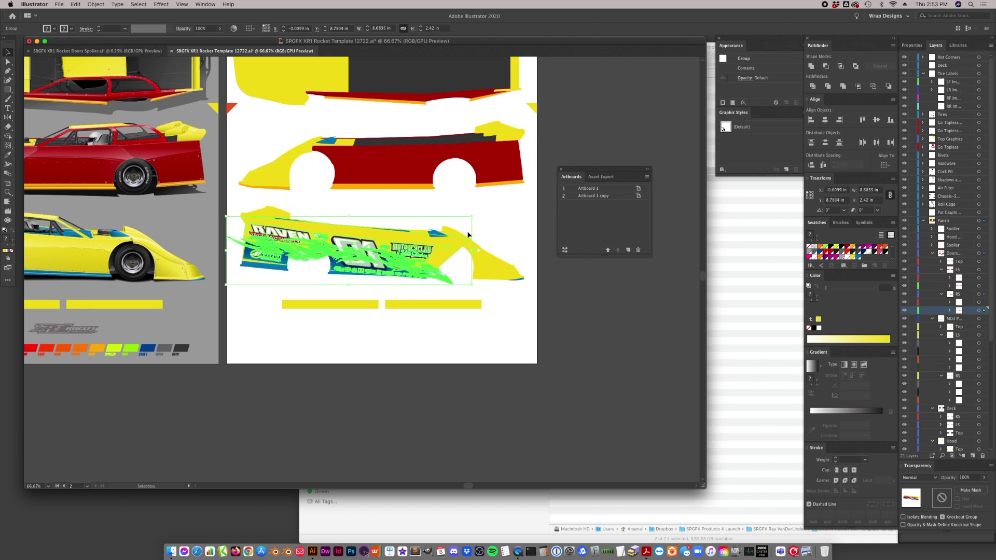
pyautogui.moveTo(474, 213); pyautogui.dragTo(414, 256)
# - Refine the Raven 91 graphic's size to about 8.81 by 2.15 in and align it with the door panel's front and upper edges
pyautogui.click(8, 192)
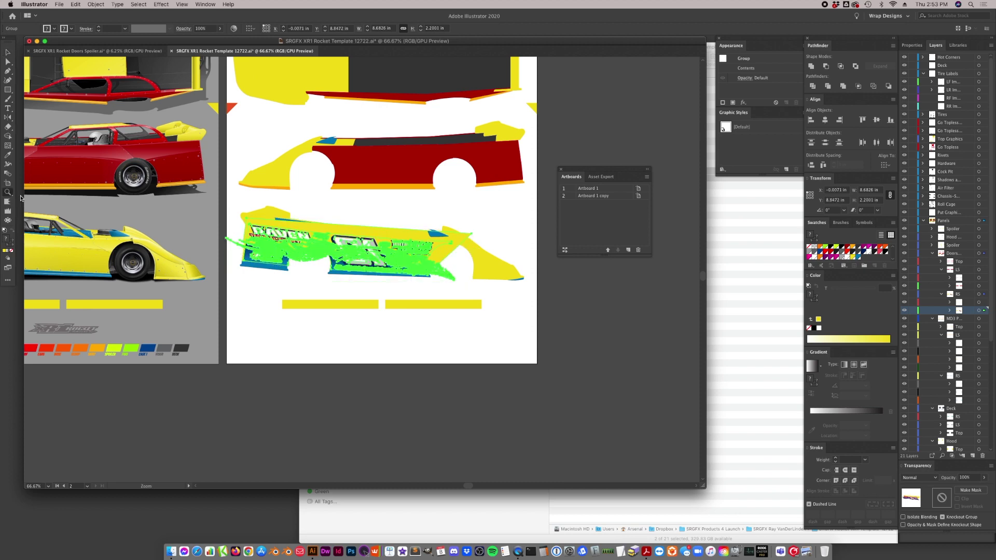
pyautogui.click(337, 304)
pyautogui.click(359, 255)
pyautogui.click(9, 52)
pyautogui.moveTo(99, 223); pyautogui.dragTo(96, 222)
pyautogui.hscroll(5, 403, 245)
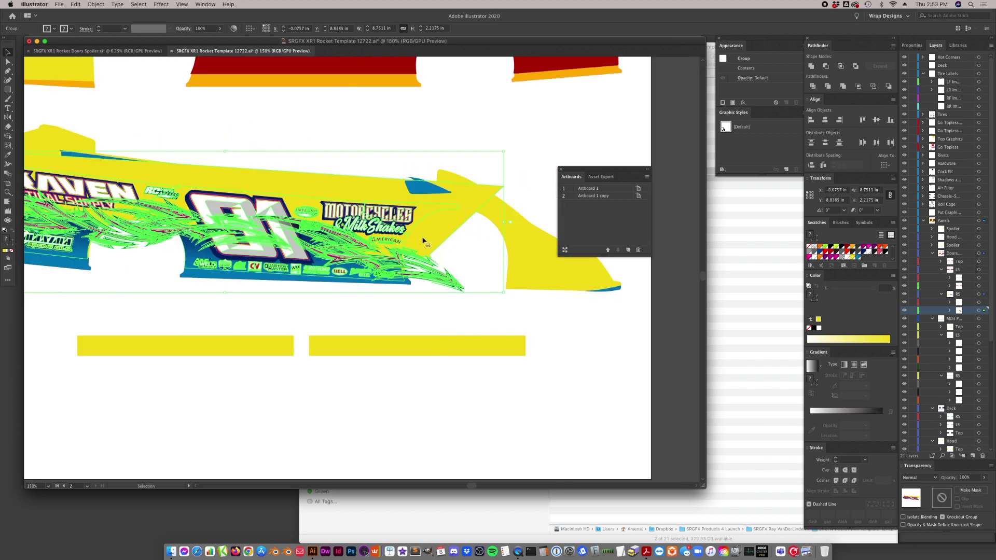
pyautogui.moveTo(503, 151); pyautogui.dragTo(509, 146)
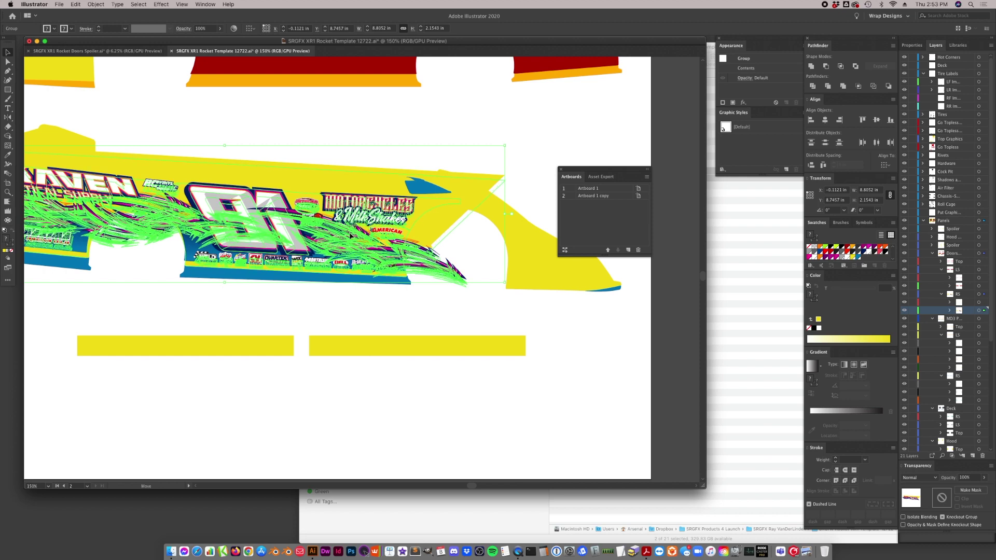
pyautogui.moveTo(349, 232); pyautogui.dragTo(351, 238)
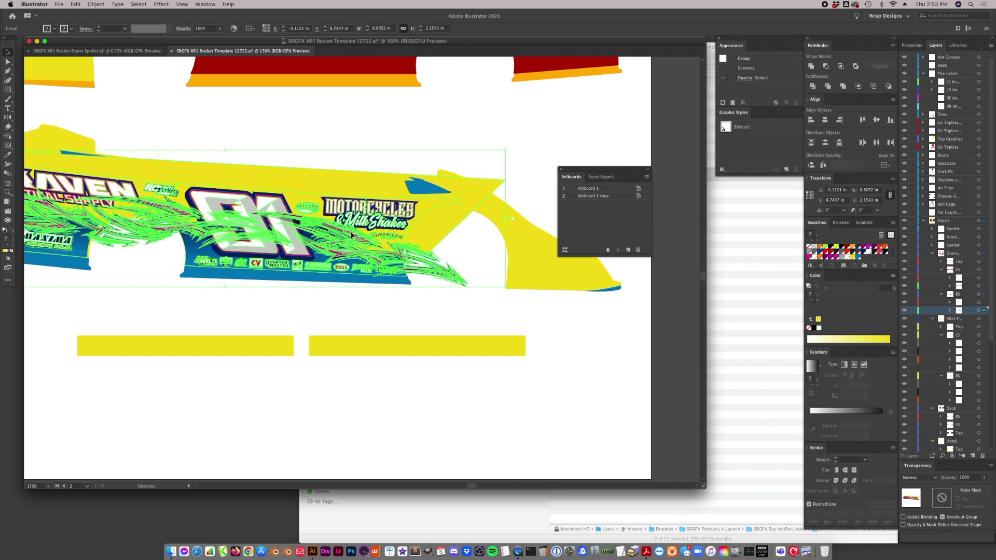
# - Fine-tune the Raven 91 graphic's rear and front ends on the door panel, bringing it to about 8.72 by 2.13 in
pyautogui.hscroll(-5, 322, 263)
pyautogui.moveTo(95, 220); pyautogui.dragTo(98, 218)
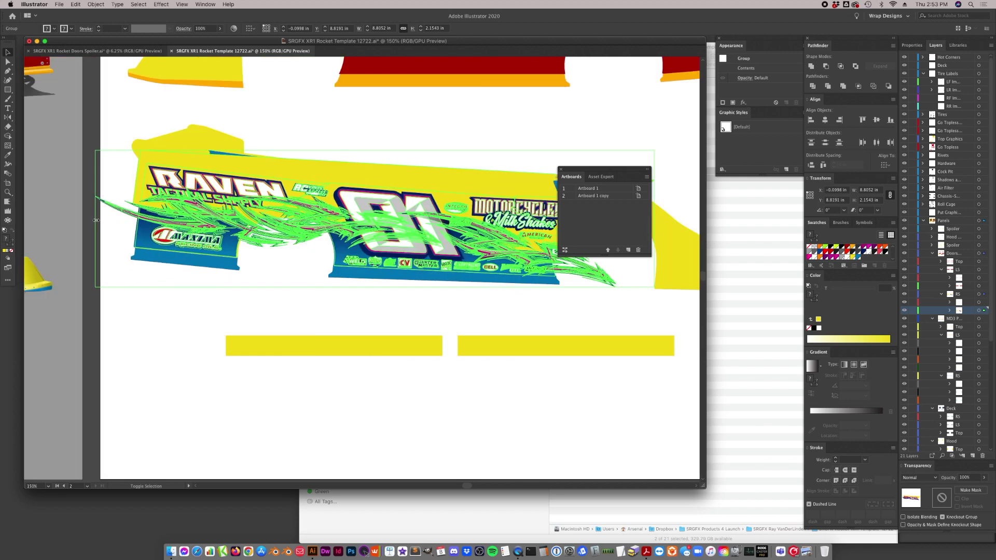
pyautogui.moveTo(361, 231)
pyautogui.mouseDown()
pyautogui.moveTo(378, 229)
pyautogui.moveTo(370, 239)
pyautogui.mouseUp()
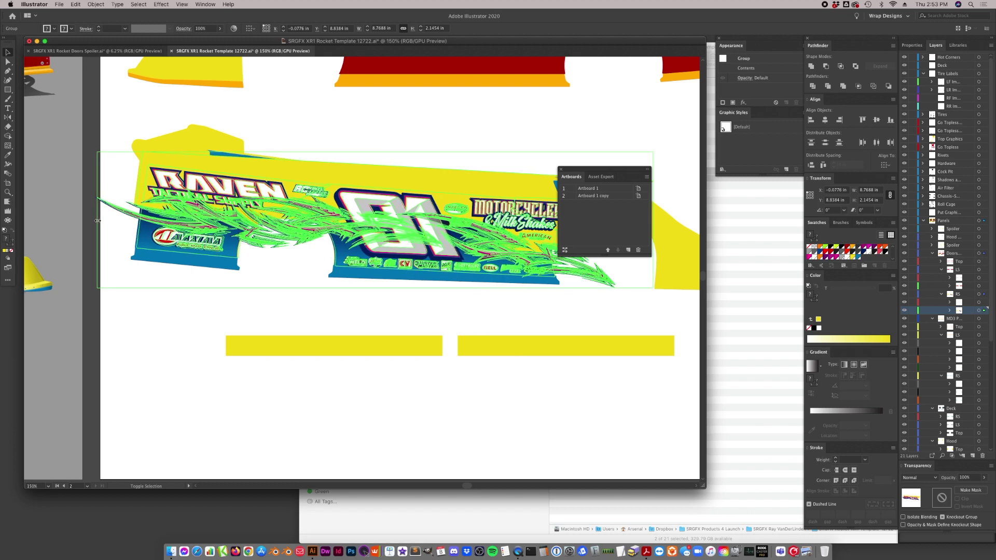
pyautogui.moveTo(97, 222); pyautogui.dragTo(97, 220)
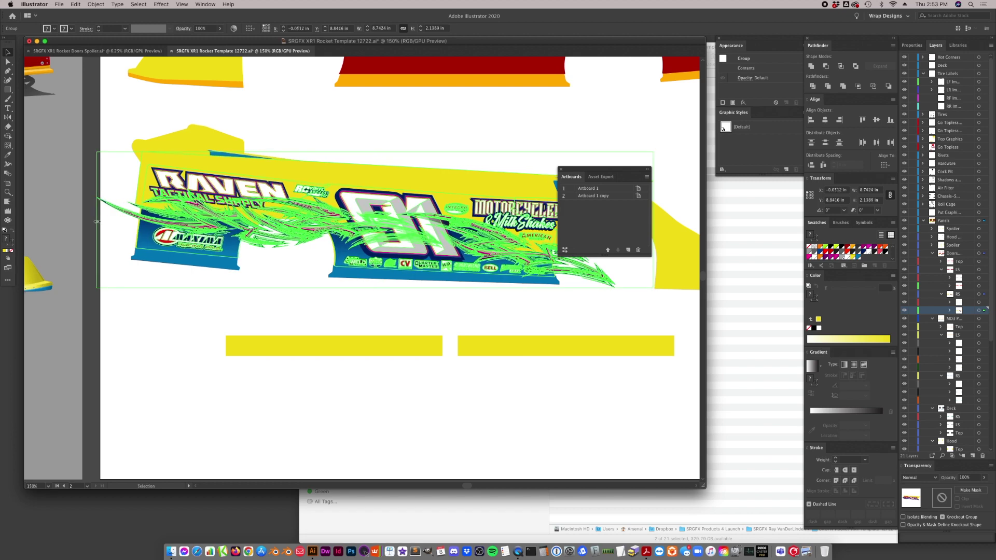
pyautogui.hscroll(5, 282, 275)
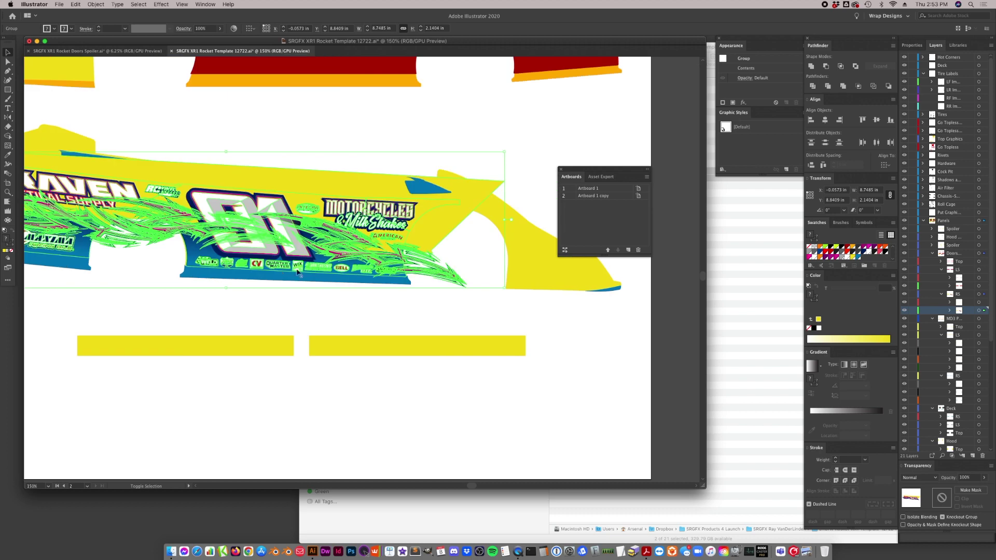
pyautogui.moveTo(505, 220); pyautogui.dragTo(505, 220)
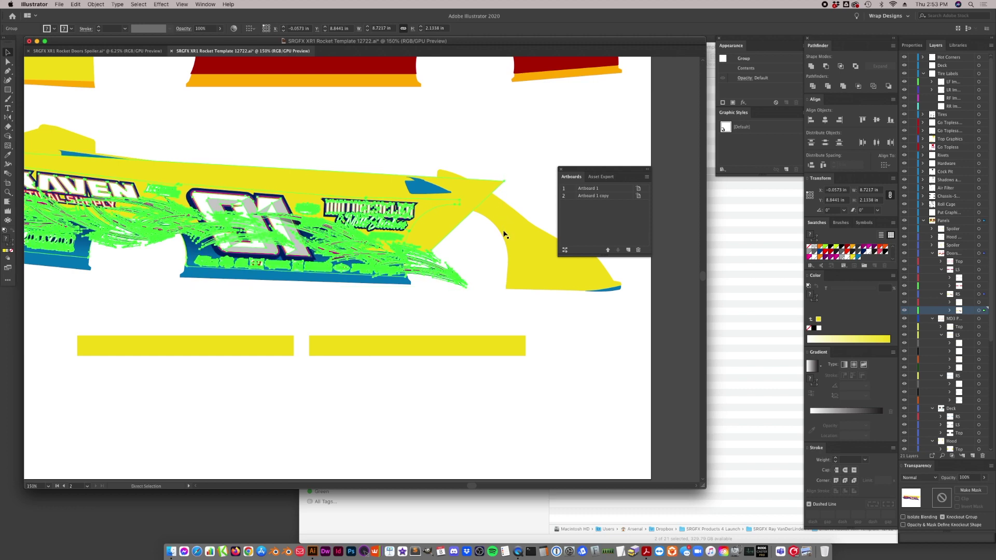
# - Move the lower corner points of the blue door base between the wheels to meet the panel's bottom corners
pyautogui.press('a')
pyautogui.click(408, 283)
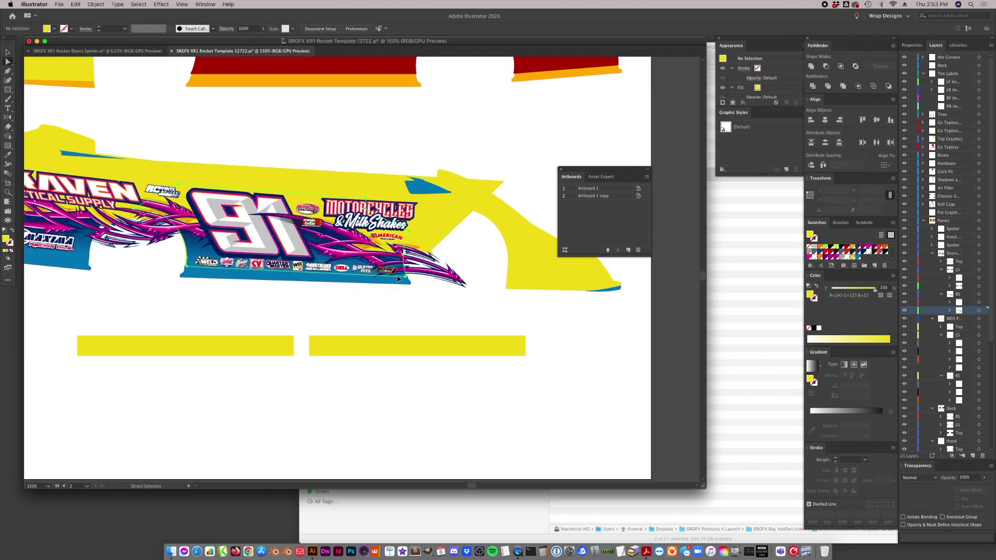
pyautogui.click(408, 281)
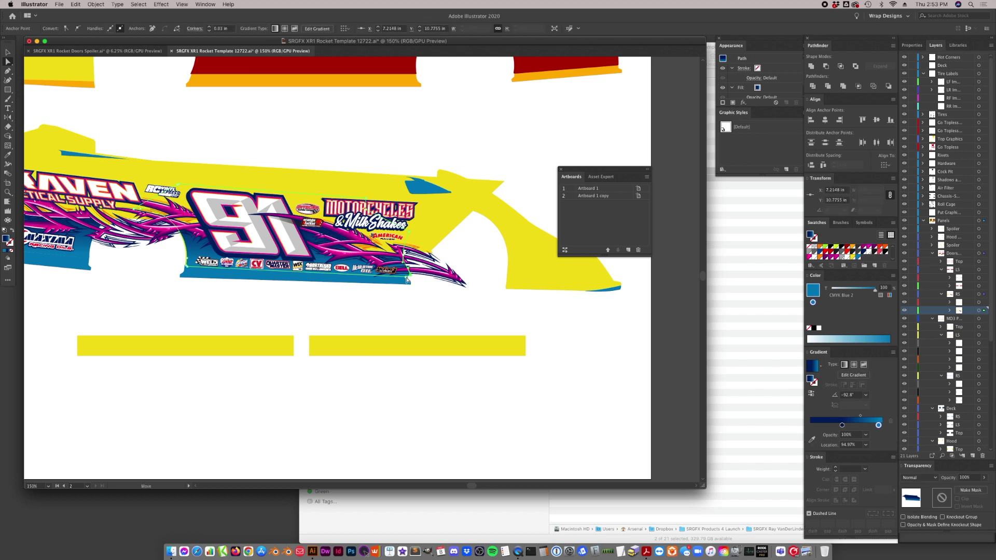
pyautogui.click(199, 276)
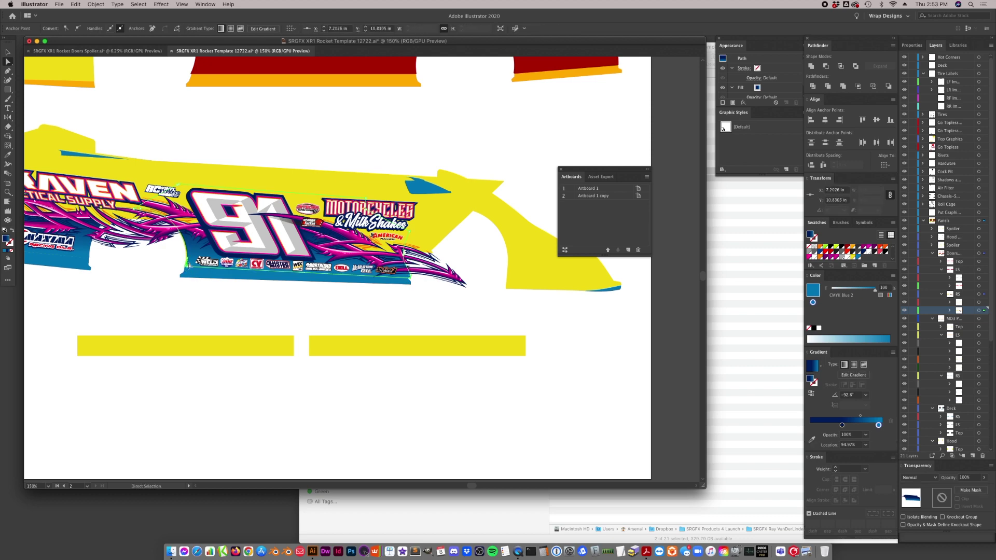
pyautogui.keyDown('shift'); pyautogui.click(189, 260); pyautogui.keyUp('shift')
pyautogui.click(185, 266)
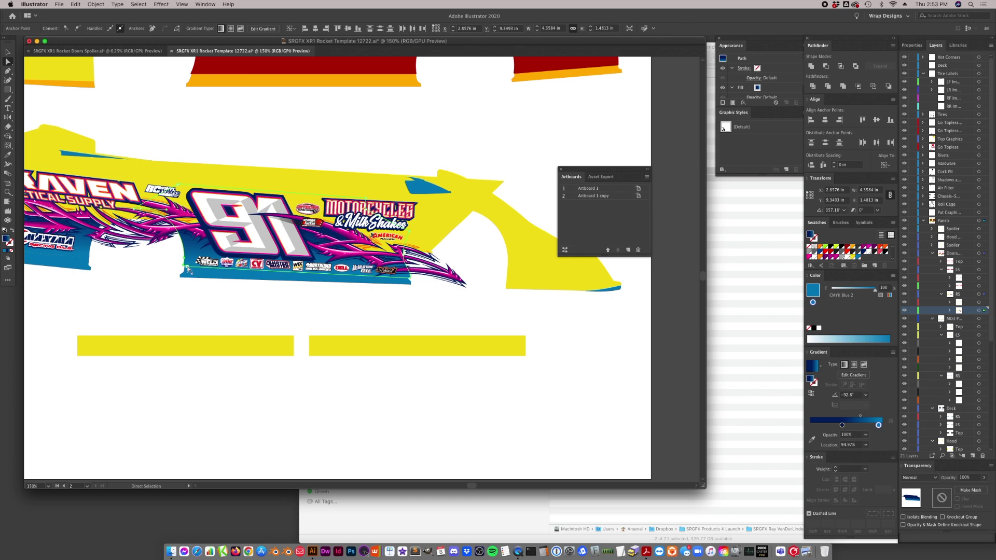
# - Stretch the bottom edge of the blue base behind the rear wheel opening to the panel's lower edge
pyautogui.click(89, 254)
pyautogui.hscroll(-5, 119, 252)
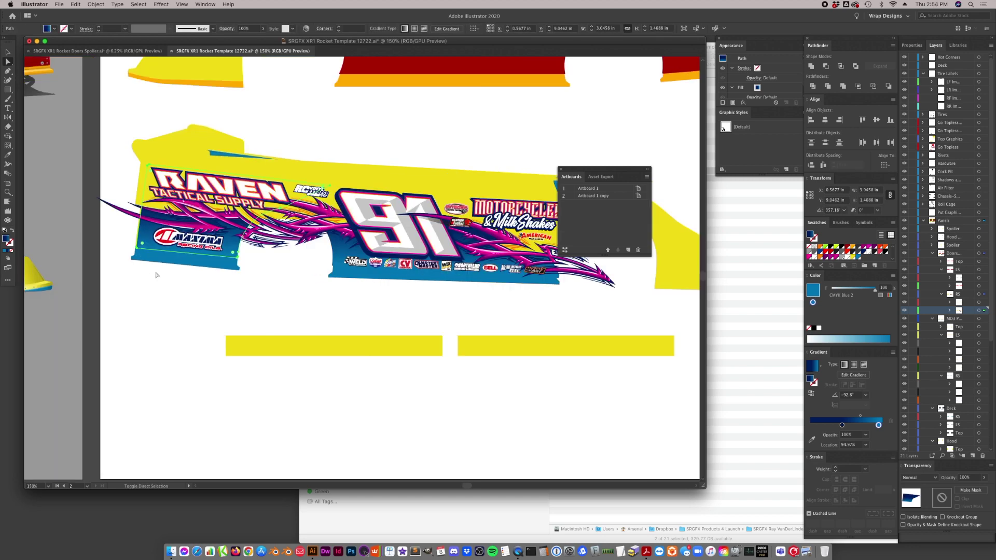
pyautogui.click(130, 275)
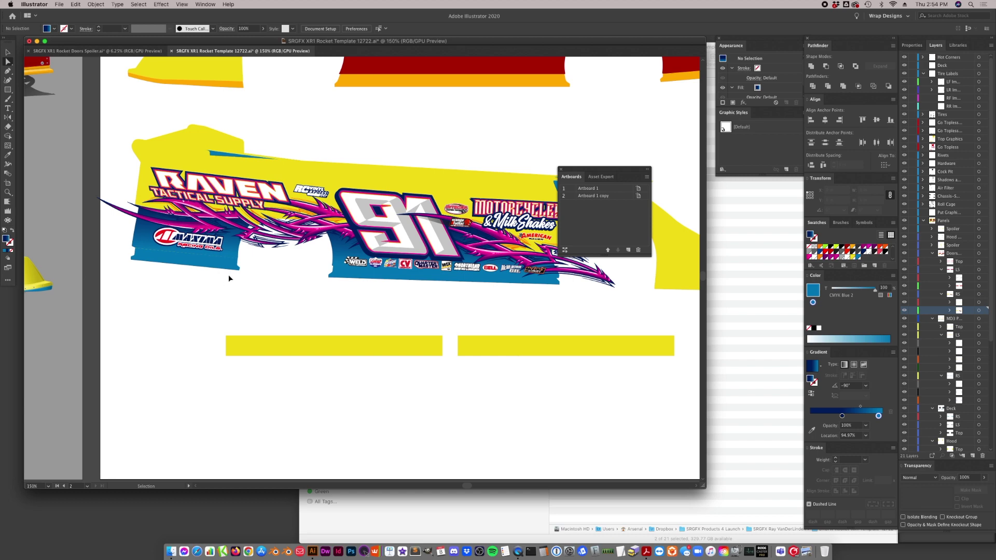
# - Save the XR1 Rocket Template document with the fitted door graphics
pyautogui.press('super+minus')
pyautogui.press('super+minus')
pyautogui.press('super+minus')
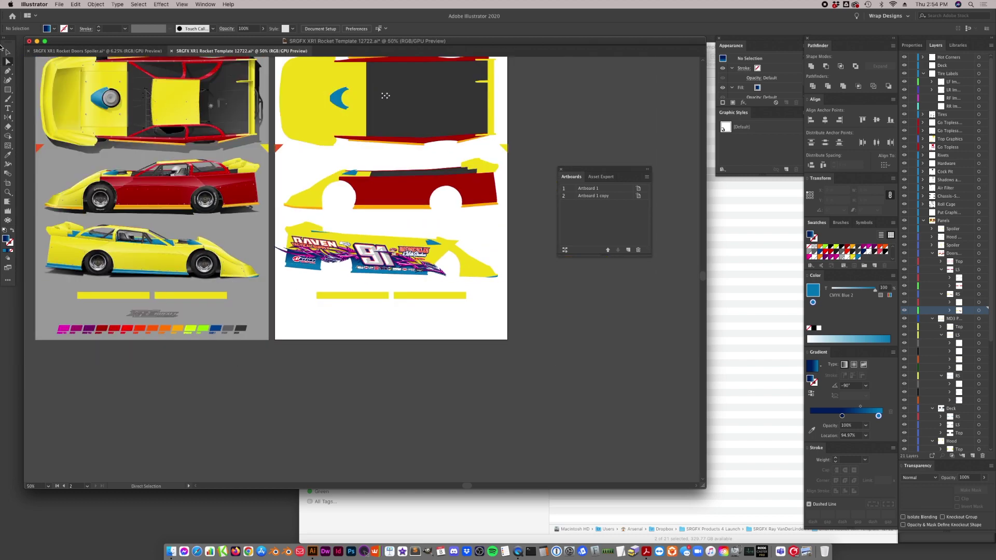
pyautogui.press('v')
pyautogui.press('super+s')
# - Compare the rendered car views on the original artboard with the flat-panel copy carrying the Raven 91 graphic
pyautogui.scroll(2, 266, 334)
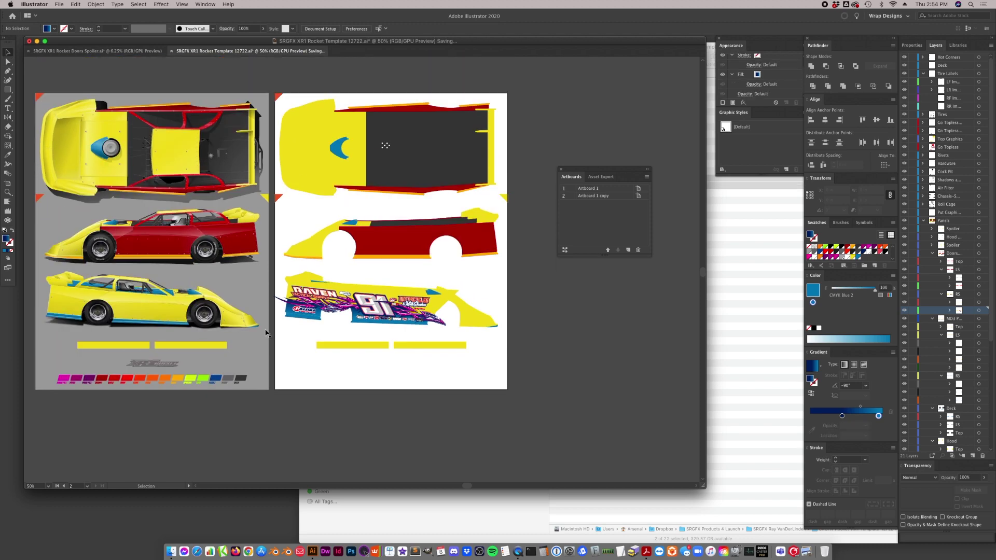
pyautogui.press('a')
pyautogui.hscroll(-5, 270, 333)
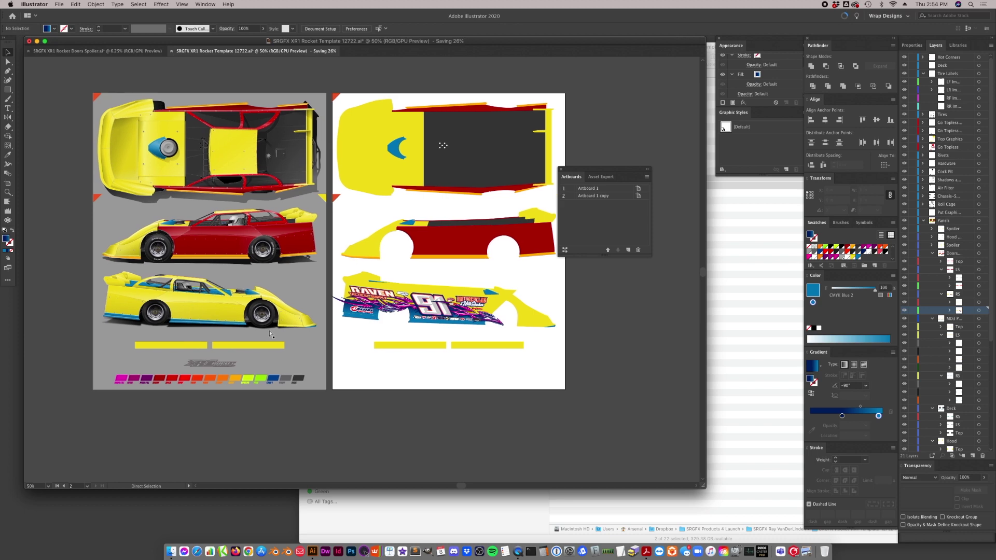
pyautogui.press('v')
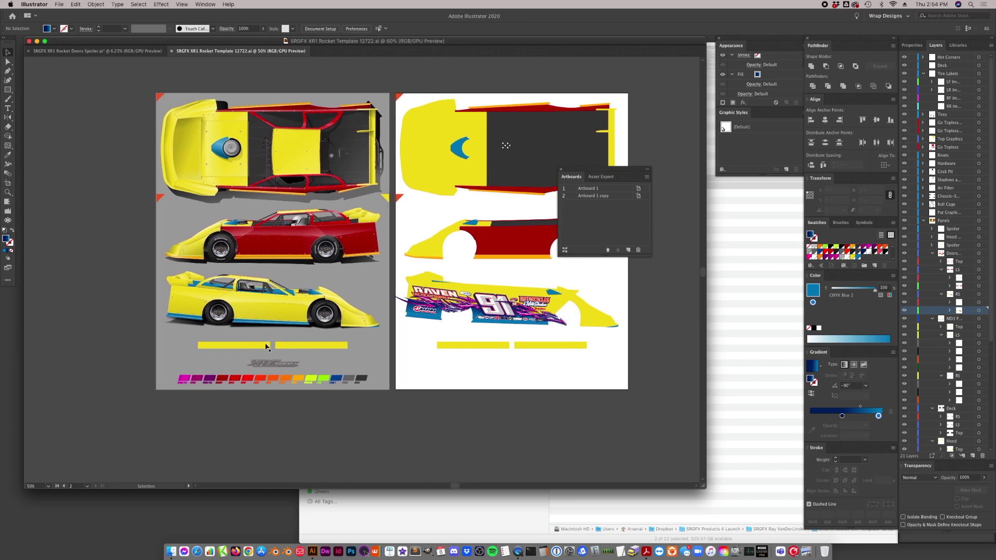
pyautogui.scroll(1, 267, 342)
pyautogui.scroll(4, 266, 347)
pyautogui.hscroll(-1, 267, 347)
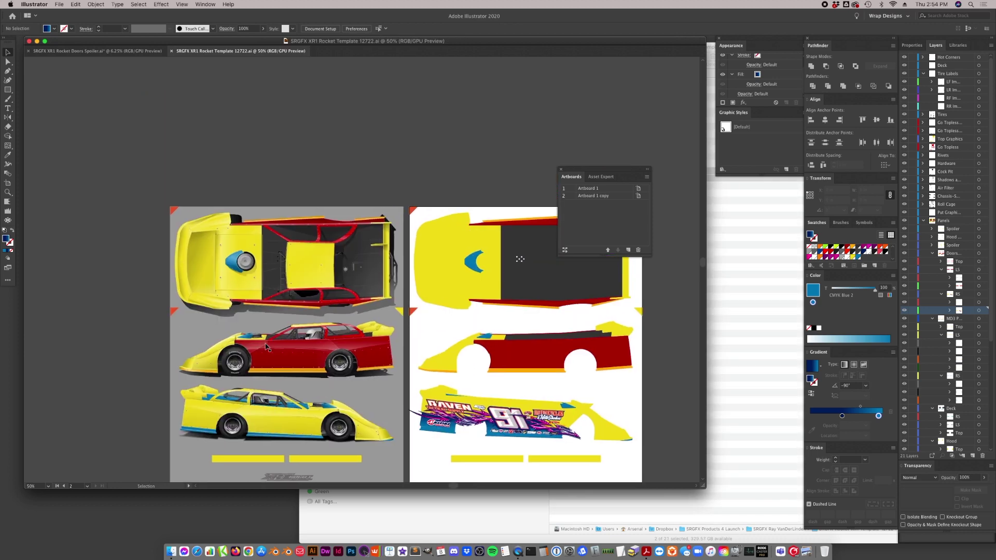
pyautogui.scroll(-9, 266, 347)
pyautogui.scroll(5, 267, 347)
pyautogui.press('a')
pyautogui.hscroll(2, 266, 347)
pyautogui.hscroll(-2, 267, 347)
pyautogui.scroll(1, 267, 347)
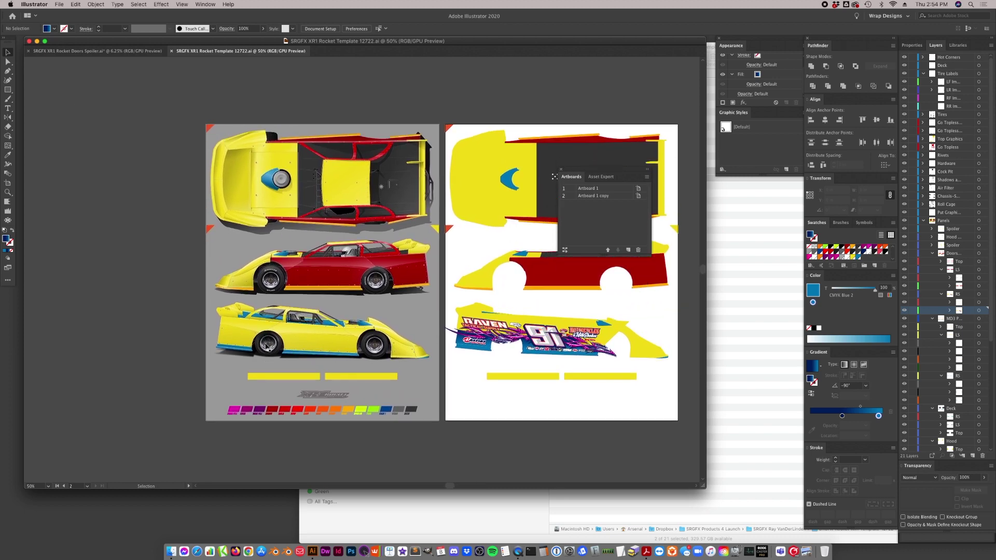
pyautogui.hscroll(15, 267, 347)
pyautogui.hscroll(-20, 267, 347)
pyautogui.hscroll(20, 267, 347)
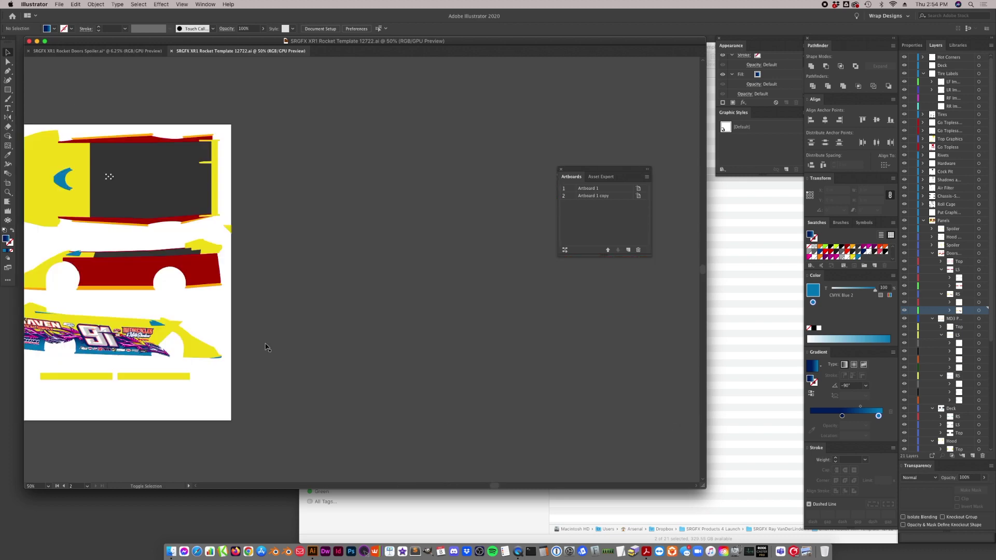
pyautogui.hscroll(-15, 265, 347)
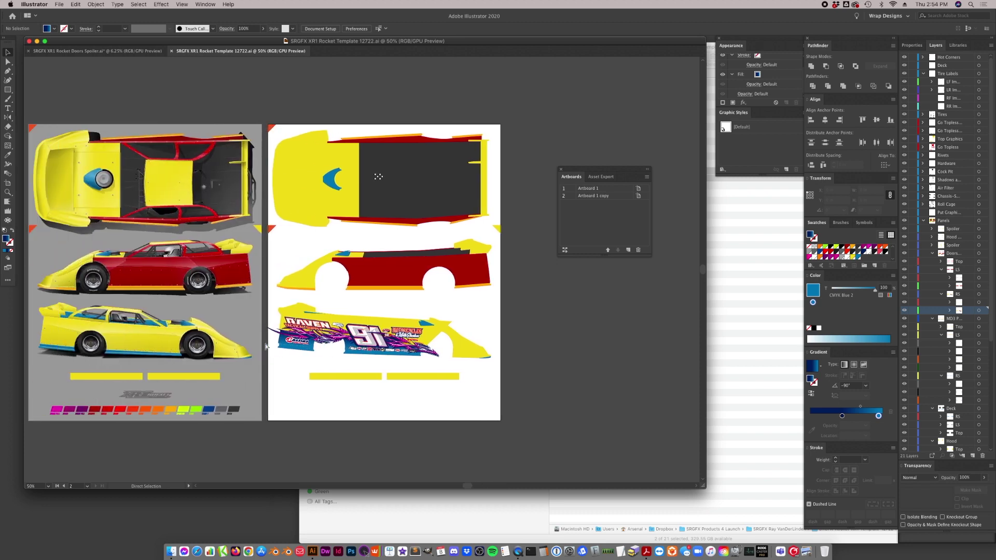
pyautogui.click(8, 192)
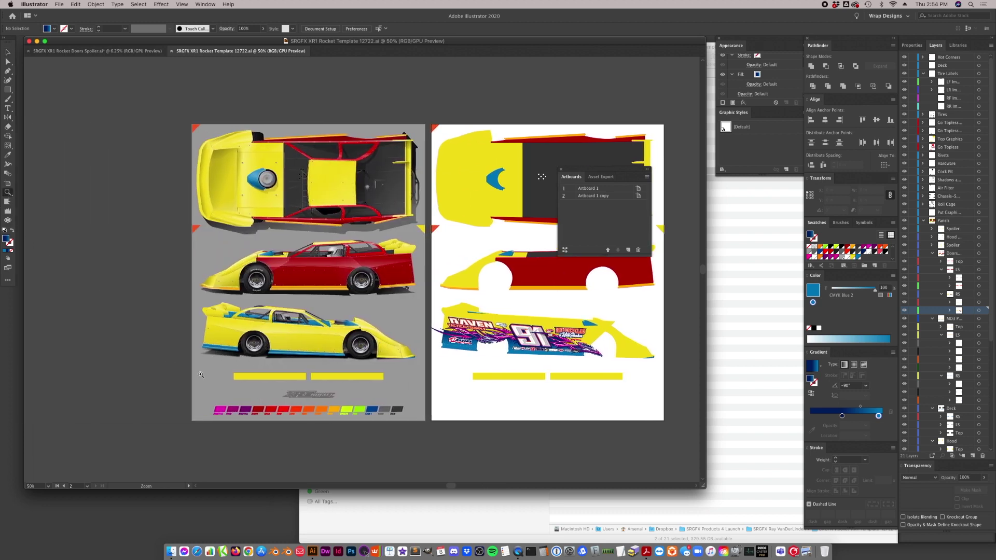
pyautogui.click(288, 333)
pyautogui.click(488, 248)
pyautogui.scroll(5, 354, 275)
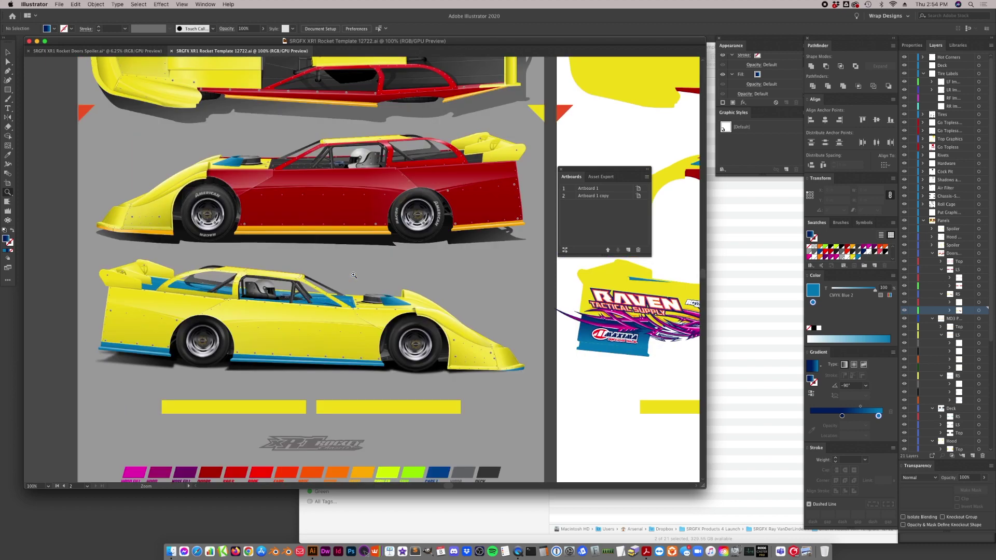
pyautogui.keyDown('alt'); pyautogui.click(365, 307); pyautogui.keyUp('alt')
pyautogui.keyDown('alt'); pyautogui.click(365, 308); pyautogui.keyUp('alt')
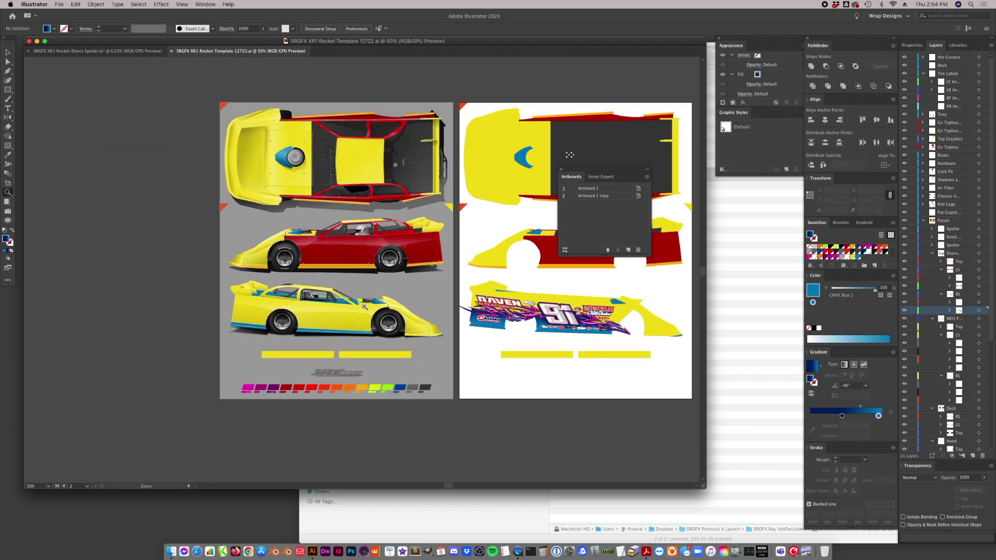
# - Save the document to the Desktop as SRGFX XR1 Rocket Template test.ai in Adobe Illustrator format
pyautogui.click(7, 52)
pyautogui.click(7, 53)
pyautogui.click(59, 5)
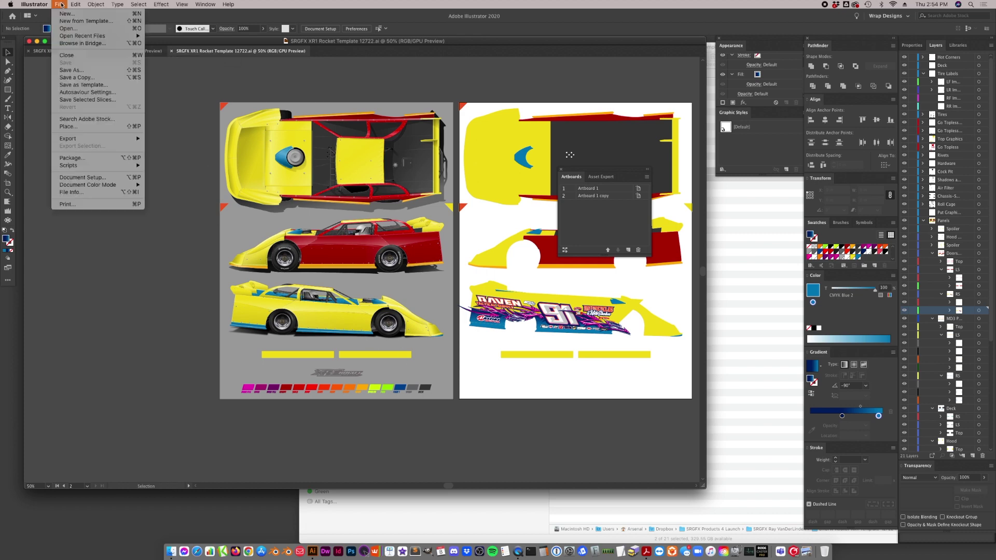
pyautogui.click(71, 70)
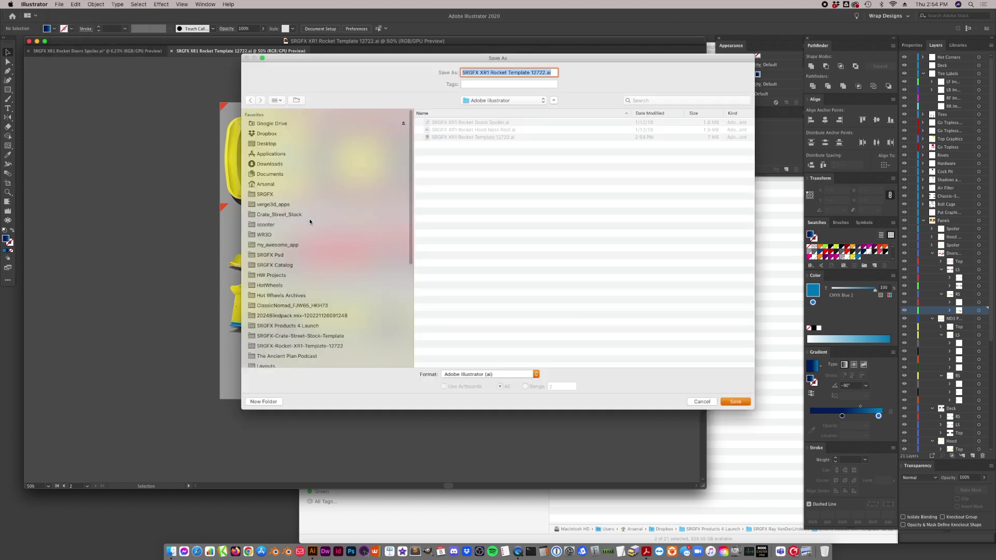
pyautogui.click(525, 73)
pyautogui.doubleClick(543, 73)
pyautogui.write('test')
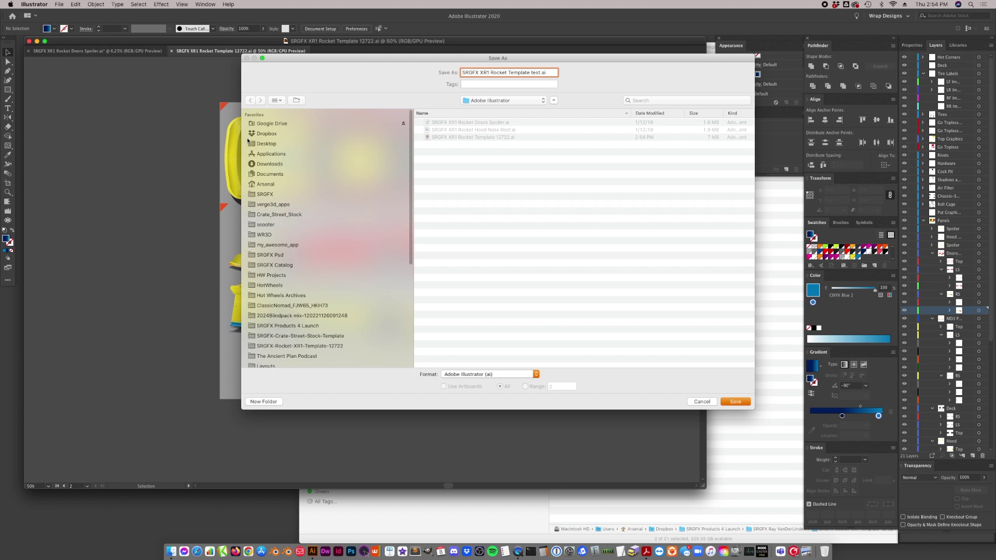
pyautogui.click(264, 143)
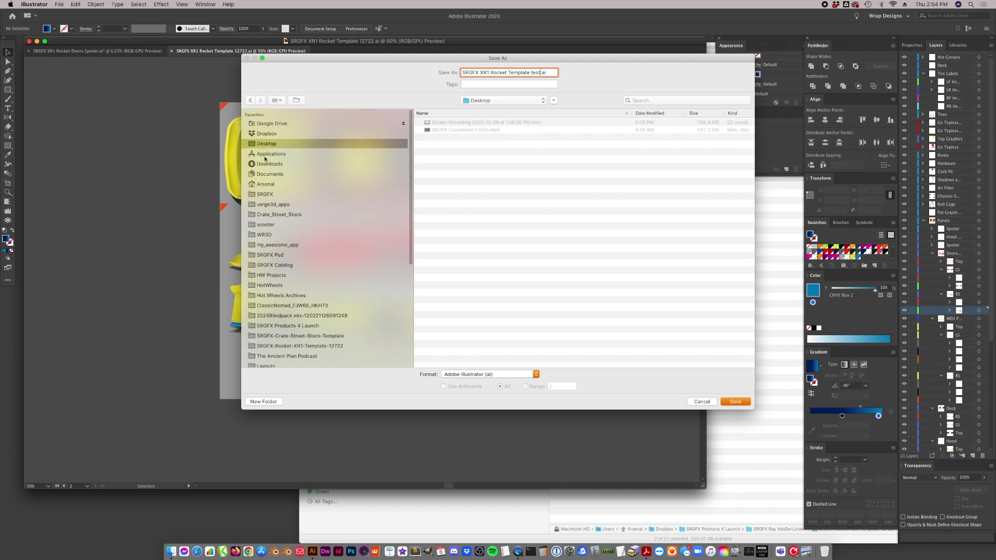
pyautogui.click(735, 402)
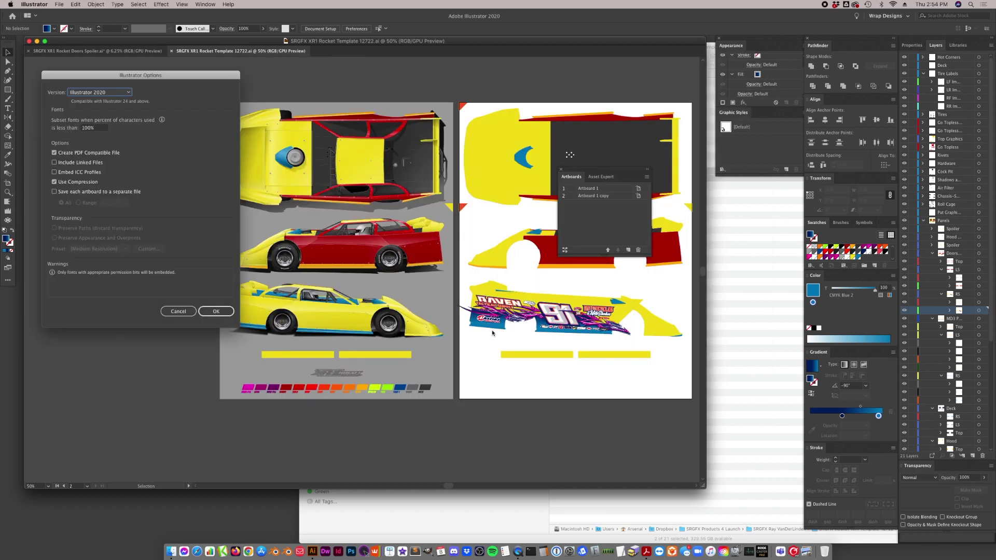
pyautogui.click(98, 93)
pyautogui.click(216, 309)
pyautogui.click(216, 312)
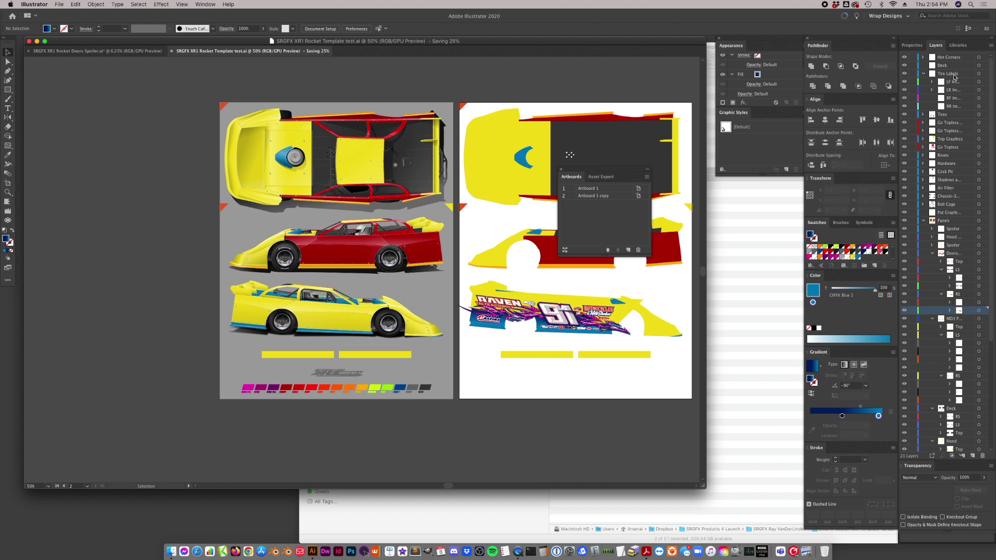
# - Collapse the expanded layers and target the Put Graphics layer for incoming artwork
pyautogui.click(923, 74)
pyautogui.click(923, 188)
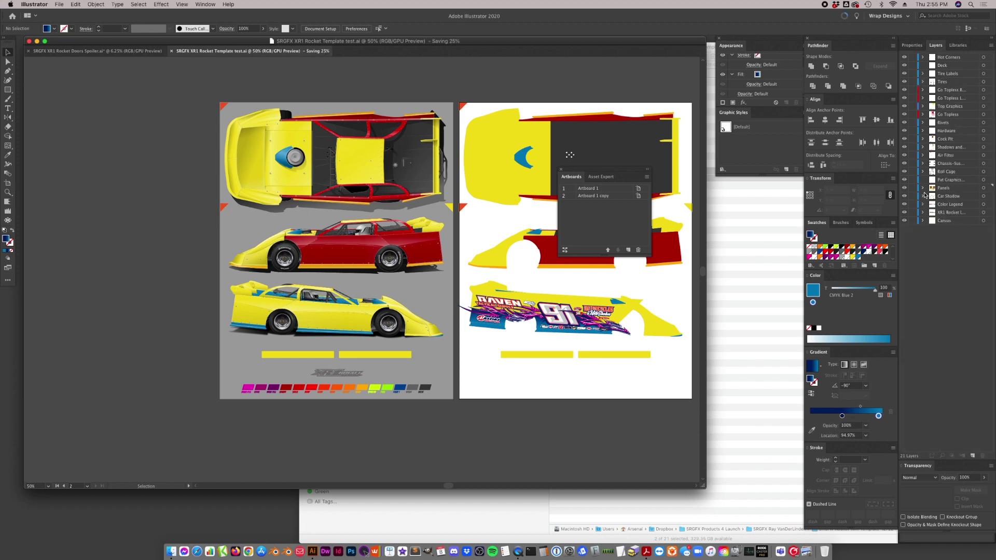
pyautogui.click(960, 172)
pyautogui.click(952, 180)
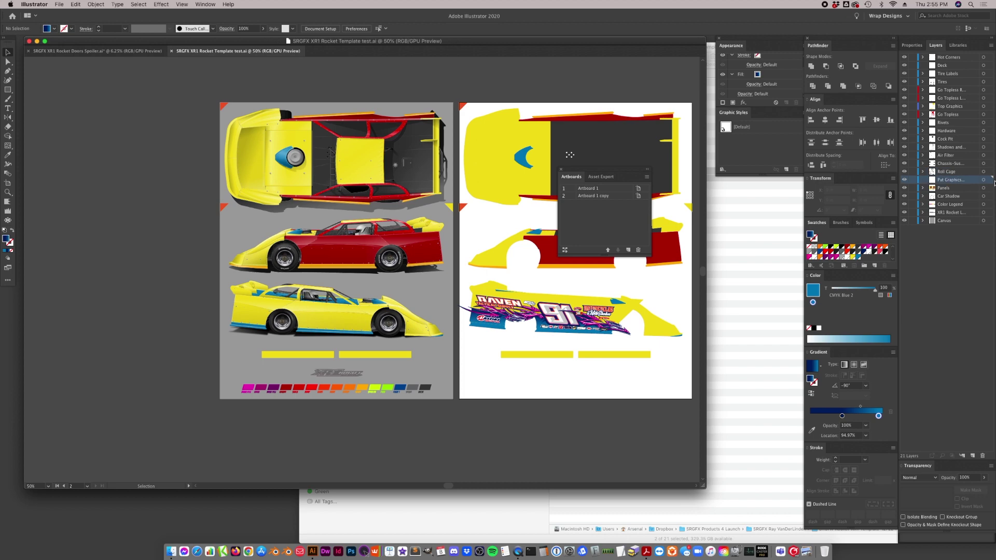
pyautogui.click(983, 180)
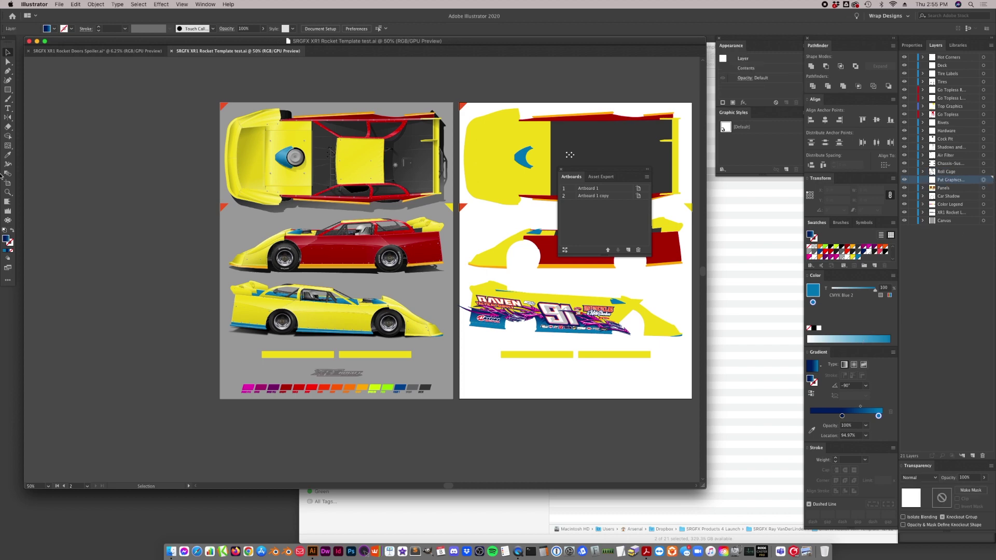
# - Place page 2 of SRGFX XR1 Rocket Template test.ai as a linked file on the original artboard, cropped to Media
pyautogui.click(61, 5)
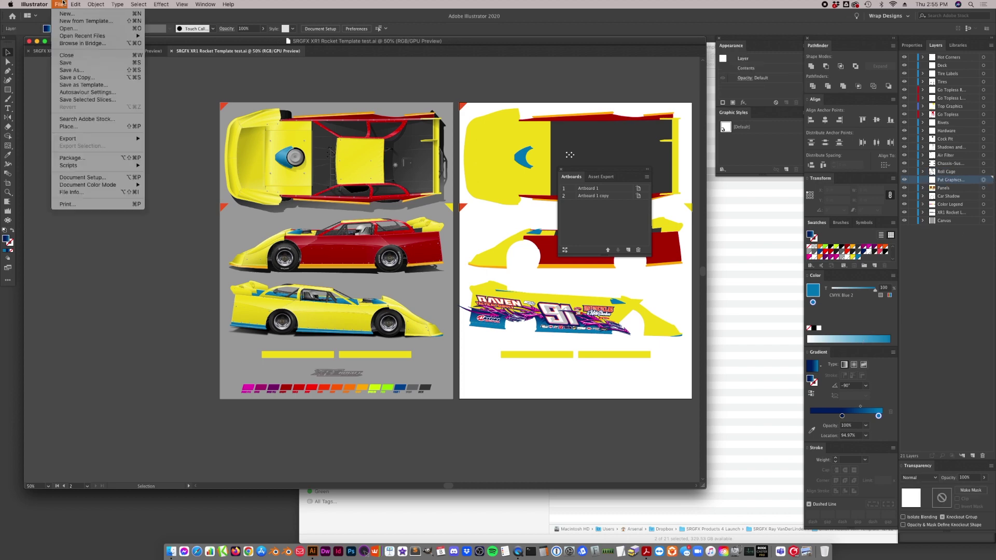
pyautogui.click(75, 127)
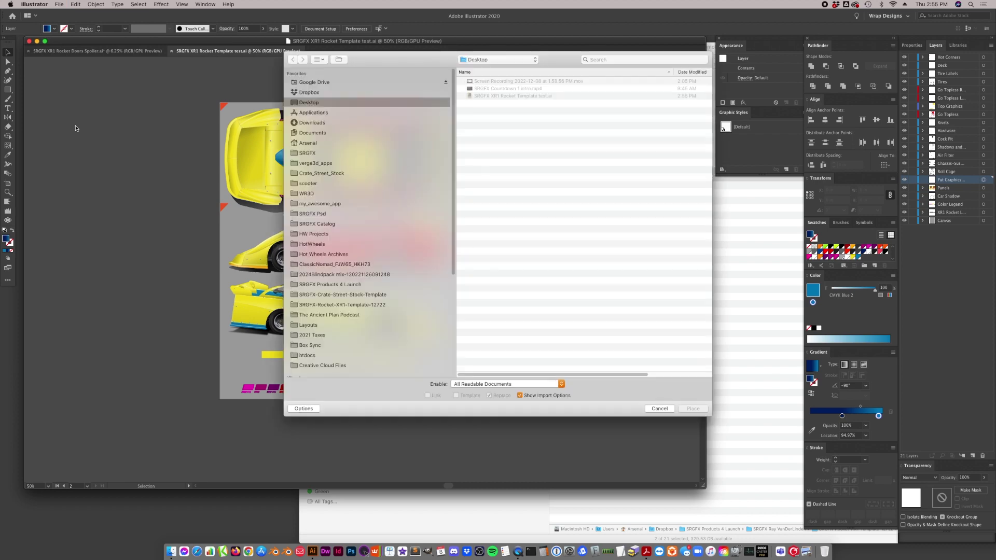
pyautogui.click(488, 97)
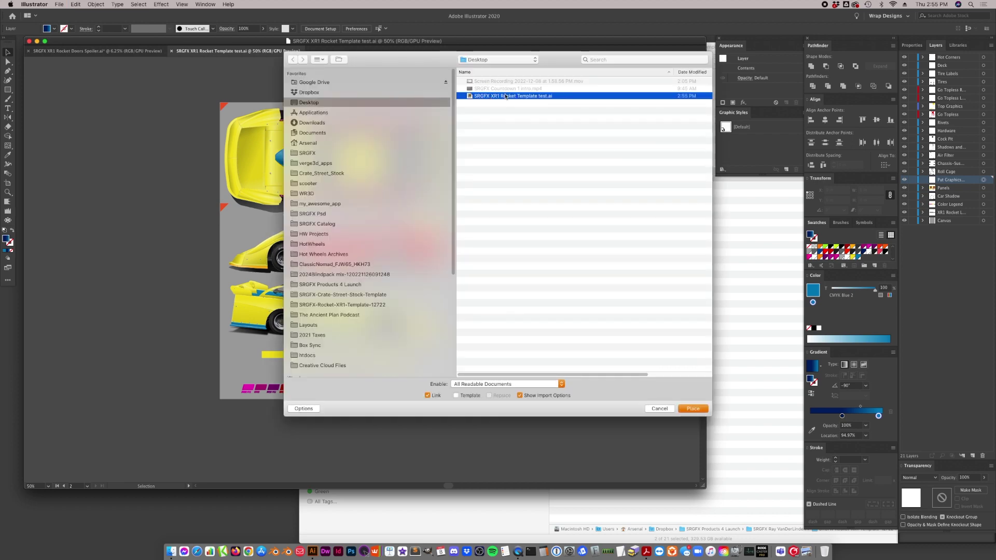
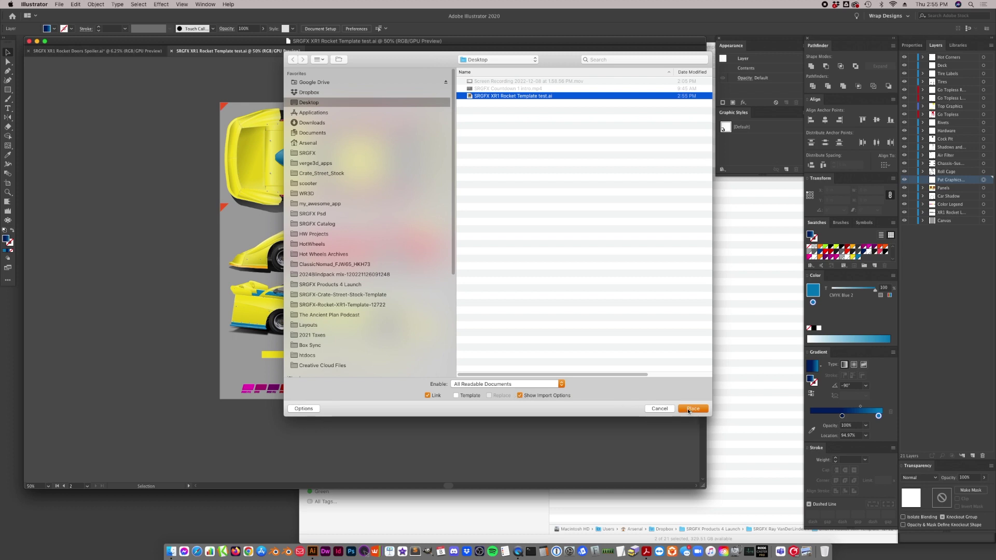
pyautogui.click(692, 409)
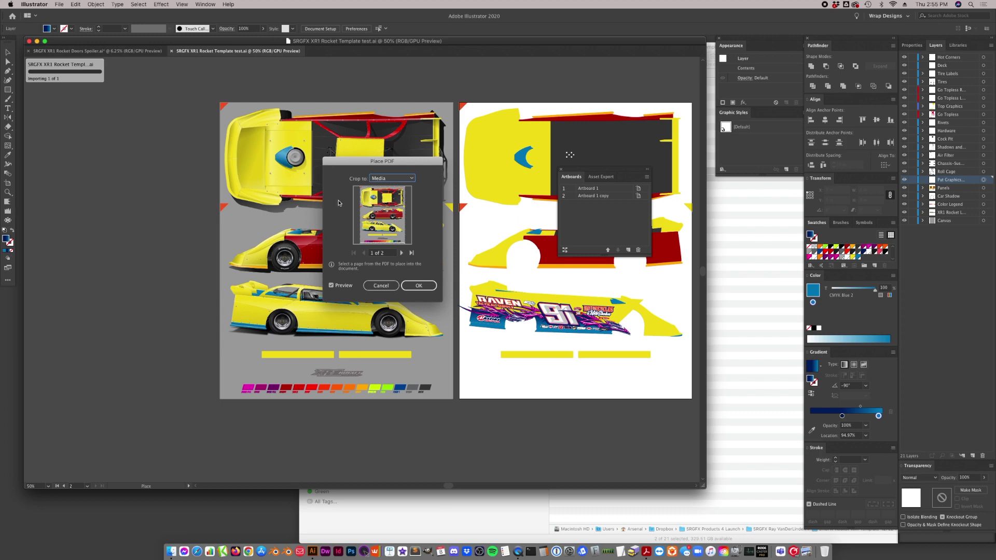
pyautogui.click(402, 252)
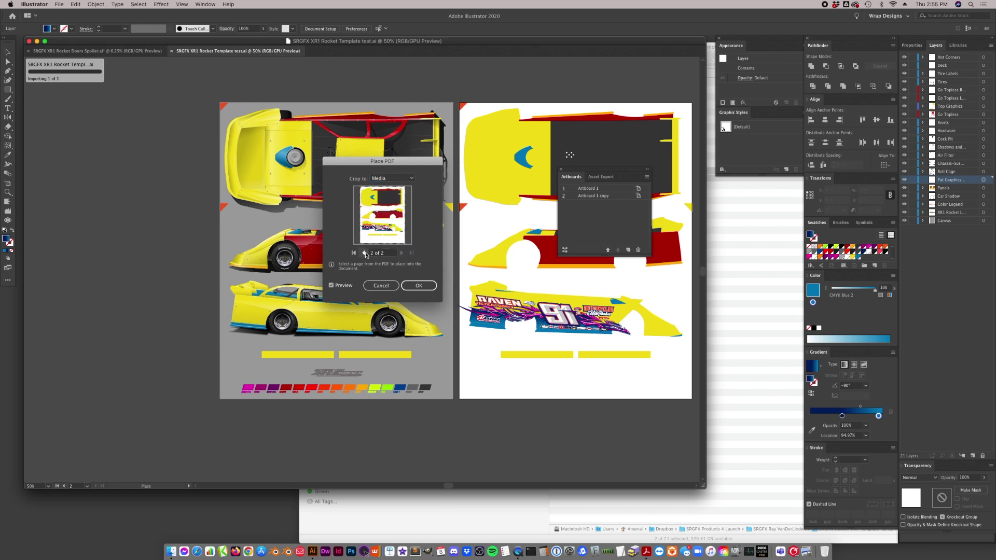
pyautogui.click(425, 286)
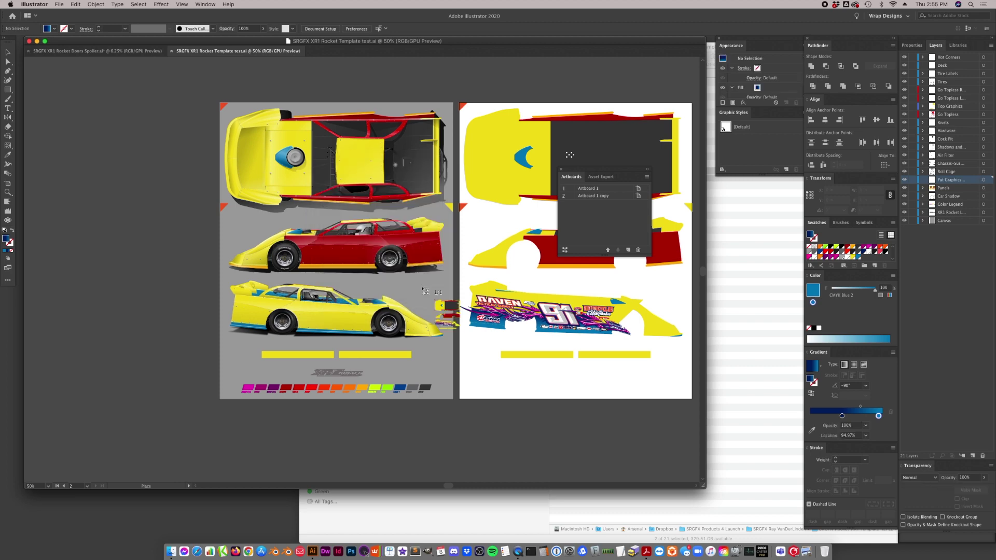
pyautogui.click(223, 106)
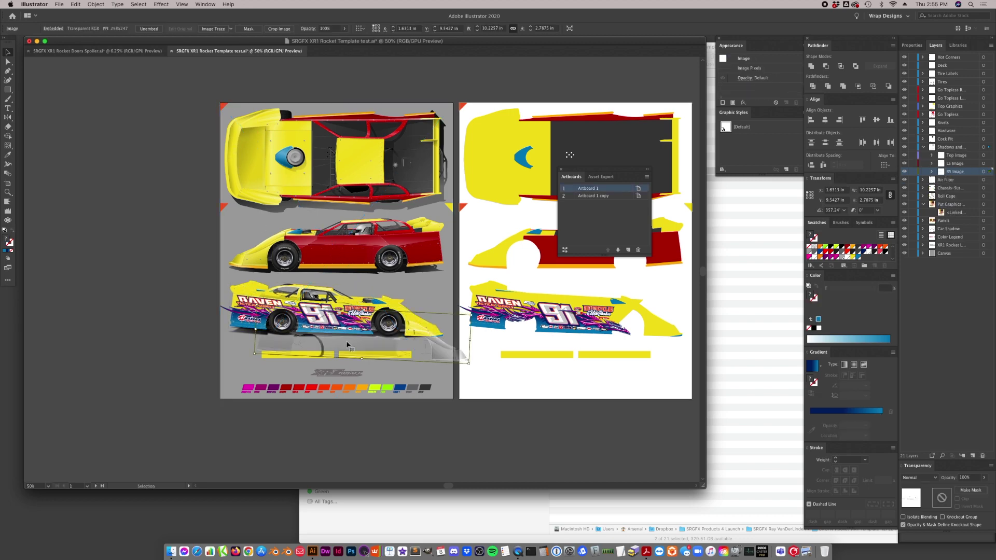
# - Move the placed artwork away from the artboard corner and view its link information
pyautogui.click(226, 111)
pyautogui.moveTo(227, 111); pyautogui.dragTo(271, 84)
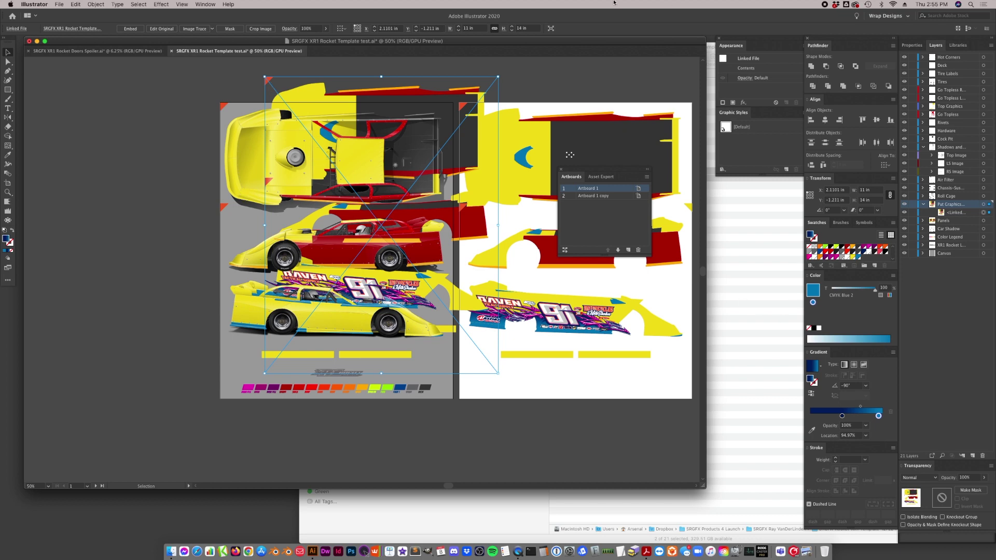
pyautogui.click(205, 4)
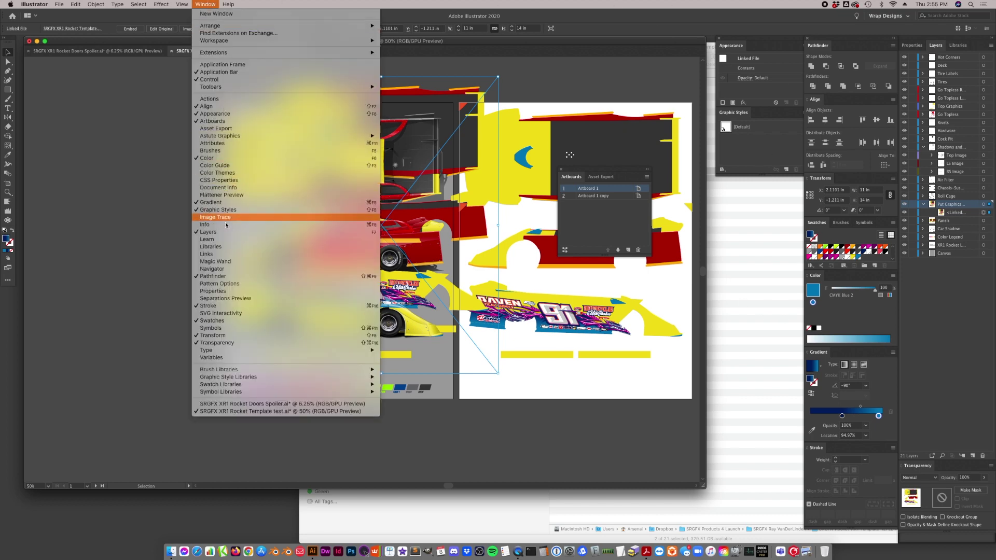
pyautogui.click(223, 254)
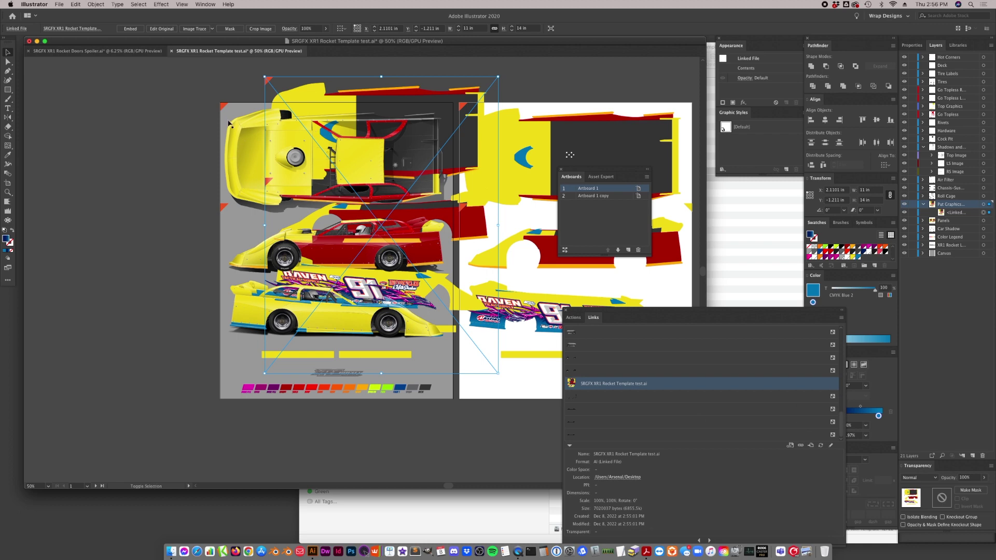
# - Align the linked artwork with the original artboard's corner marks by their left and top edges
pyautogui.moveTo(276, 94); pyautogui.dragTo(279, 123)
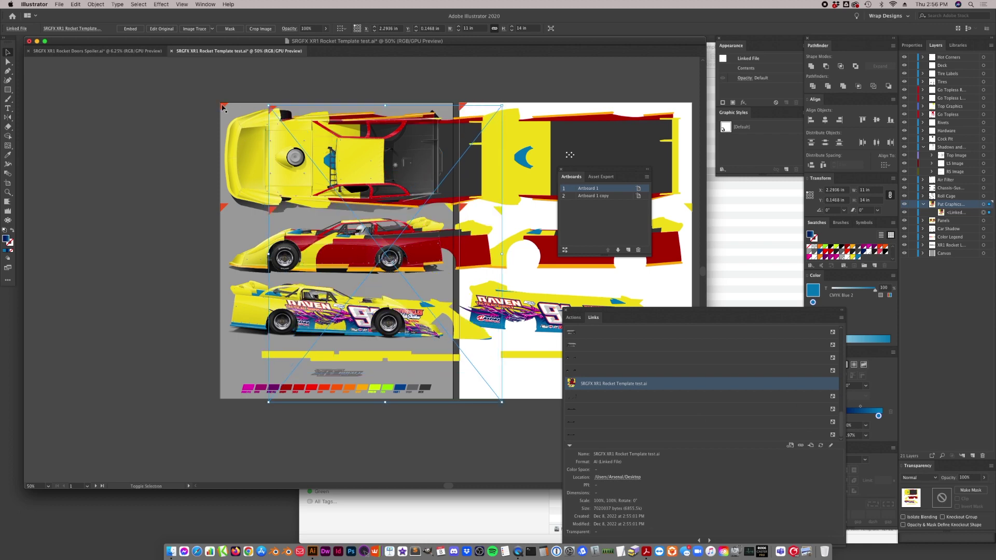
pyautogui.keyDown('shift'); pyautogui.click(229, 133); pyautogui.keyUp('shift')
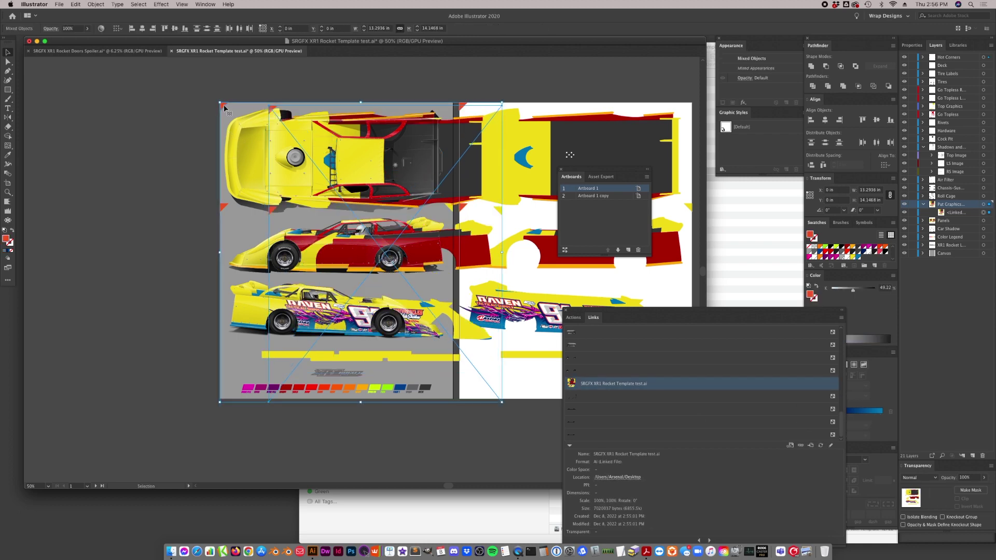
pyautogui.click(811, 120)
pyautogui.click(863, 121)
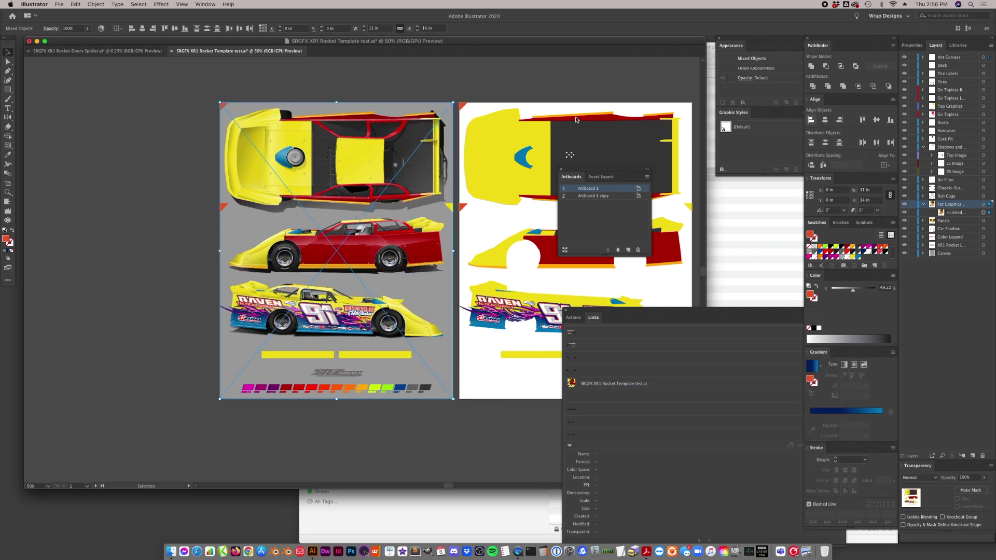
pyautogui.click(394, 85)
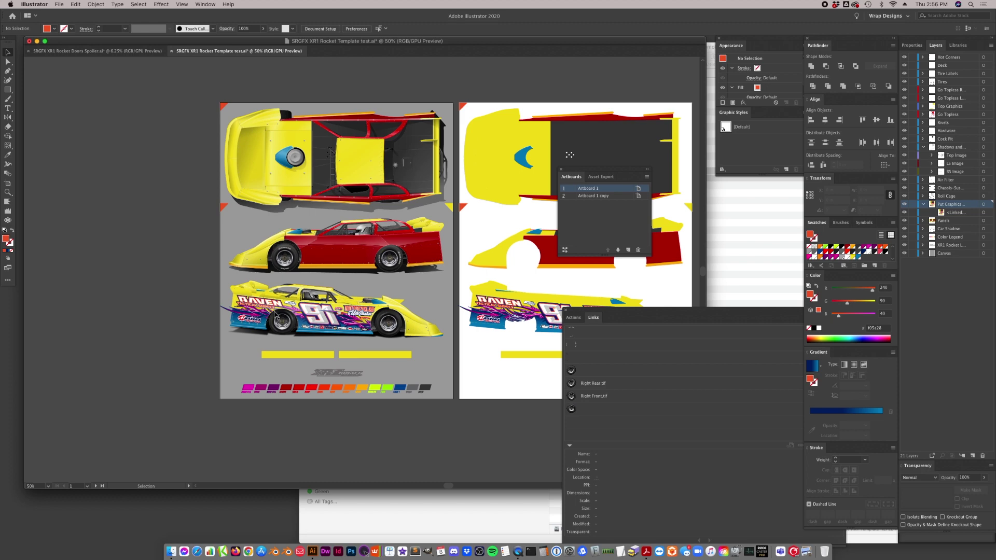
# - Examine how the Raven 91 graphics sit under the shading and wheels on the rendered right-side view
pyautogui.click(8, 192)
pyautogui.click(326, 311)
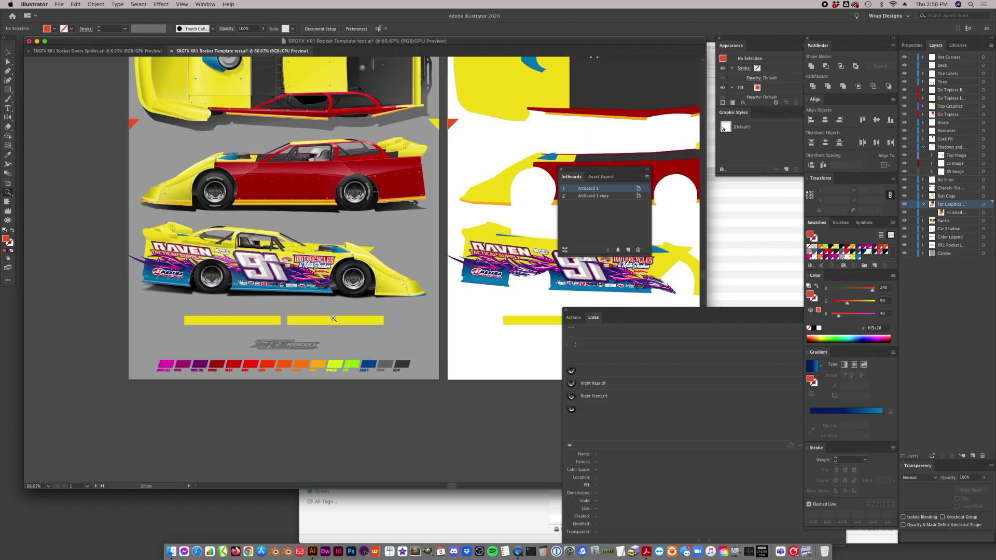
pyautogui.click(294, 270)
pyautogui.hscroll(5, 397, 254)
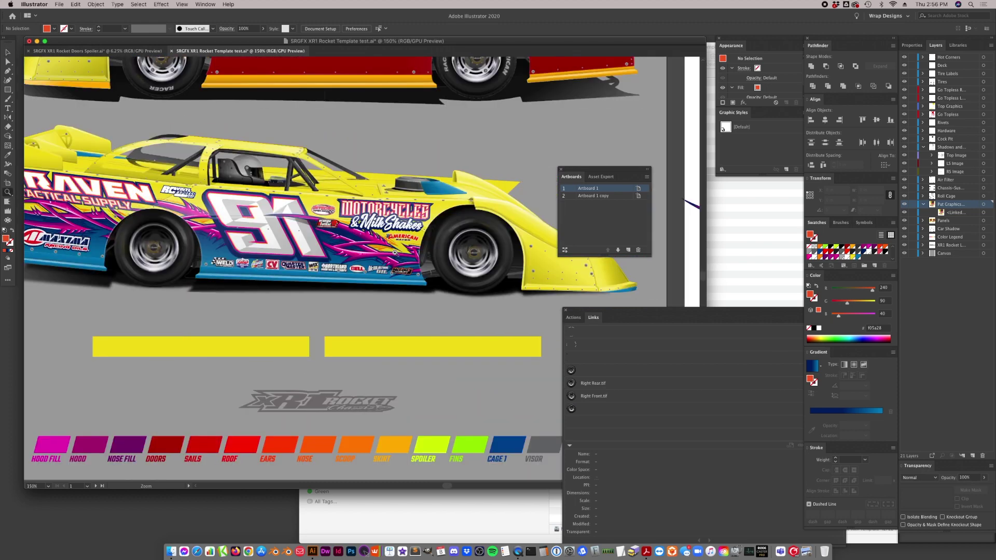
pyautogui.keyDown('alt'); pyautogui.click(310, 258); pyautogui.keyUp('alt')
pyautogui.keyDown('alt'); pyautogui.click(309, 258); pyautogui.keyUp('alt')
pyautogui.keyDown('alt'); pyautogui.click(310, 258); pyautogui.keyUp('alt')
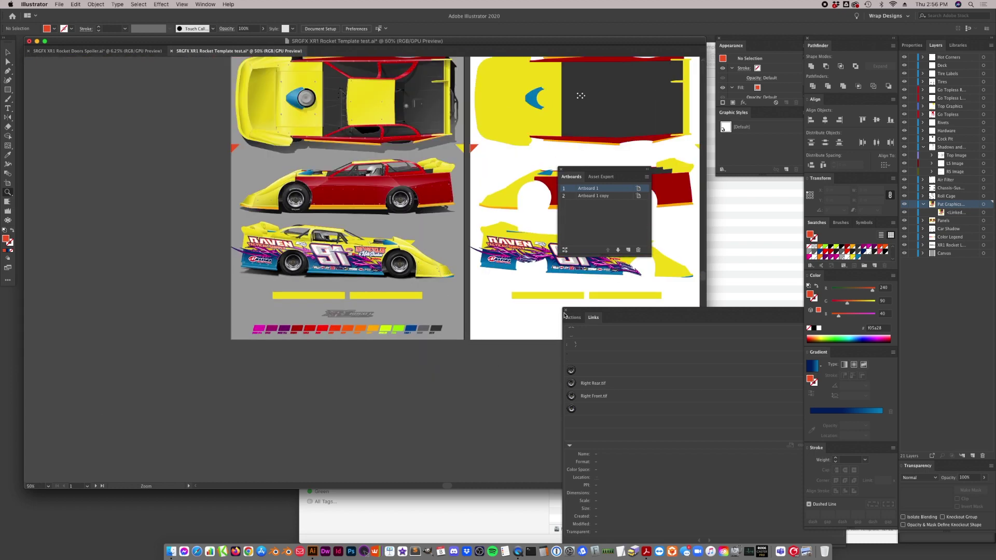
# - Put away the link list and save the test document with the linked graphics in place
pyautogui.click(565, 312)
pyautogui.click(7, 52)
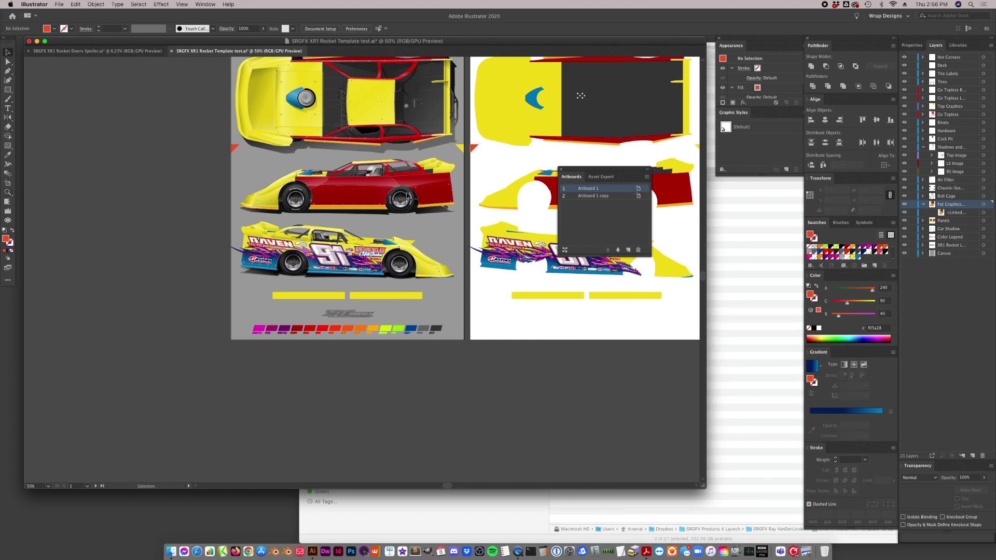
pyautogui.scroll(1, 409, 198)
pyautogui.press('z')
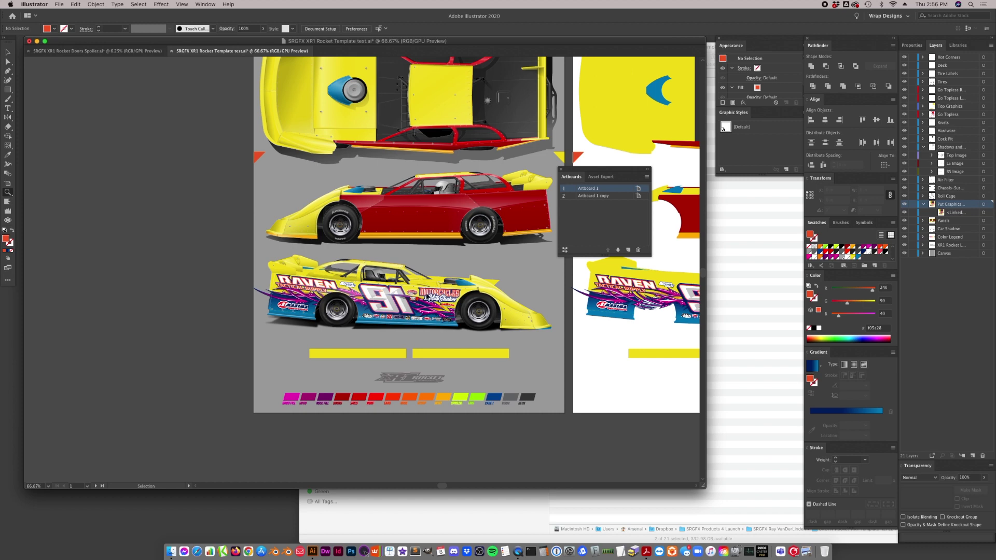
pyautogui.press('super+s')
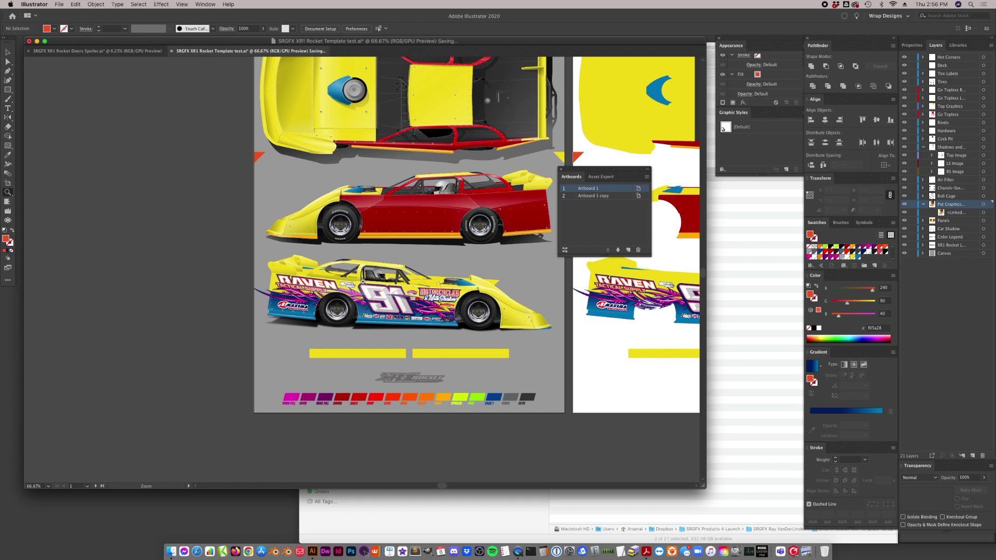
# - Expand the Panels layer and collapse its sublayers from Doors through Nose
pyautogui.keyDown('alt'); pyautogui.click(923, 220); pyautogui.keyUp('alt')
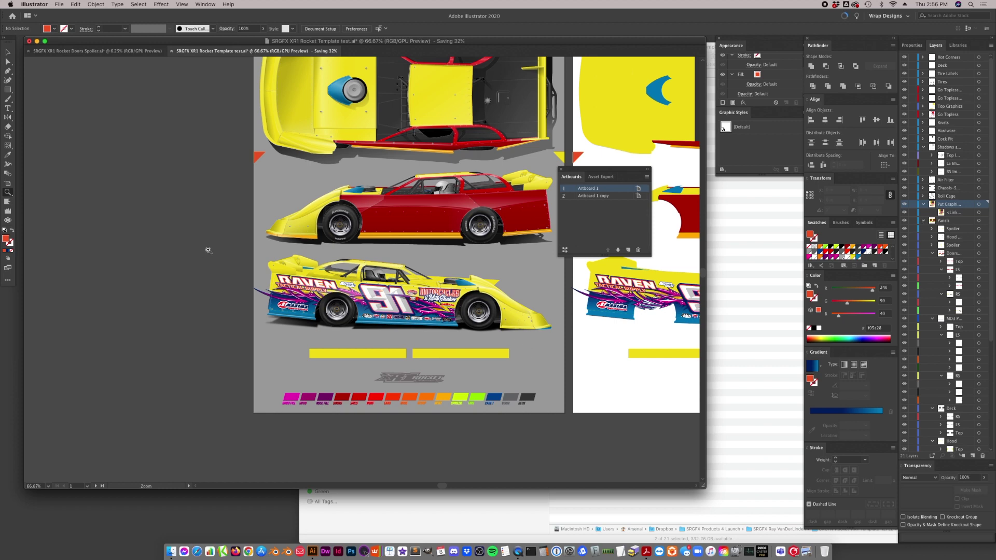
pyautogui.click(8, 52)
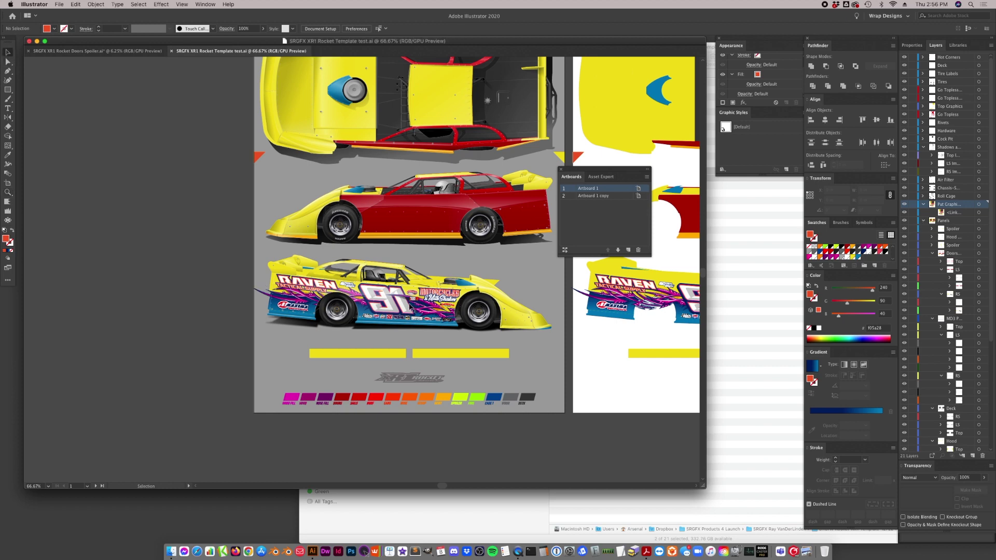
pyautogui.click(932, 253)
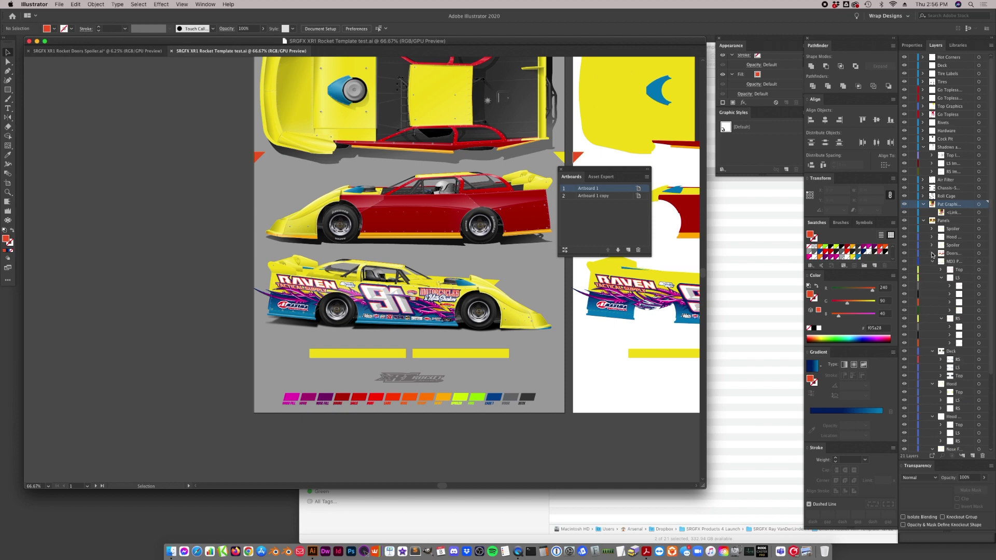
pyautogui.click(933, 261)
pyautogui.click(932, 271)
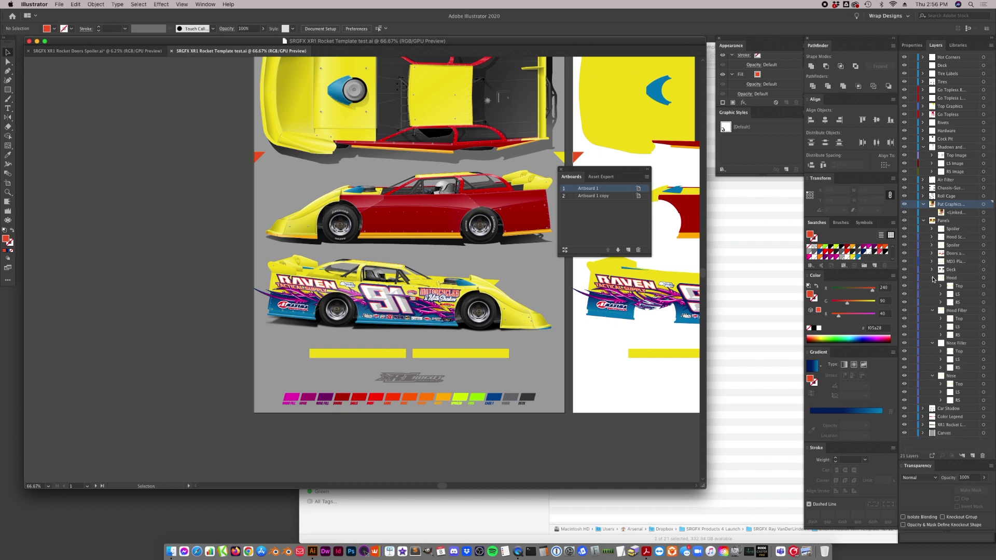
pyautogui.click(933, 279)
pyautogui.click(933, 286)
pyautogui.click(932, 294)
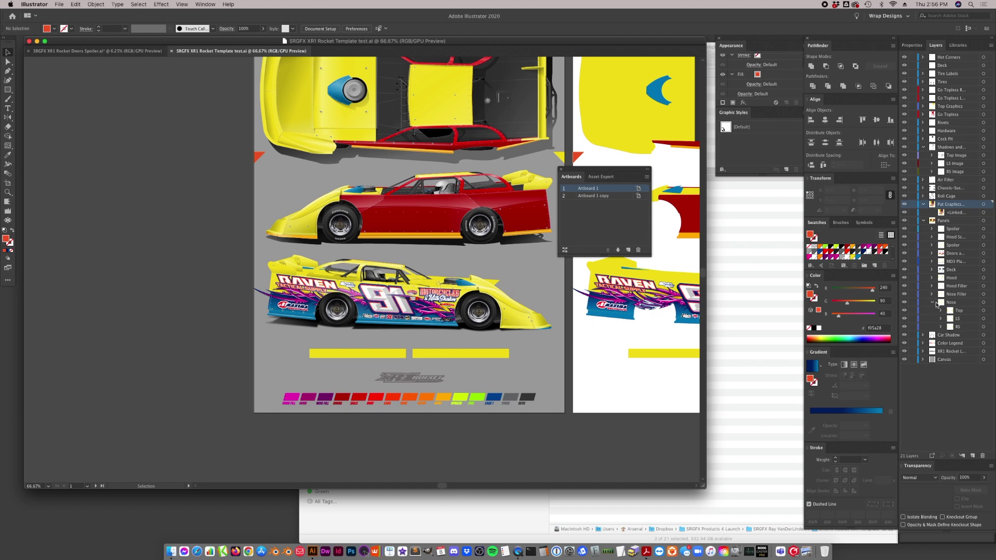
pyautogui.click(933, 303)
# - Lock the right-side shading image and the linked graphic, and select the right-side spoiler, door and nose panels beneath them
pyautogui.click(263, 265)
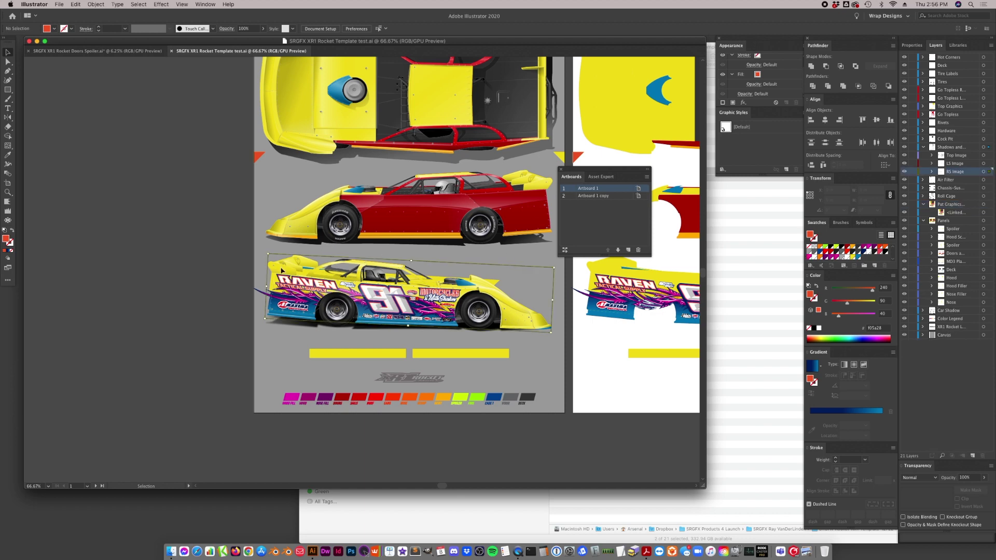
pyautogui.press('super+2')
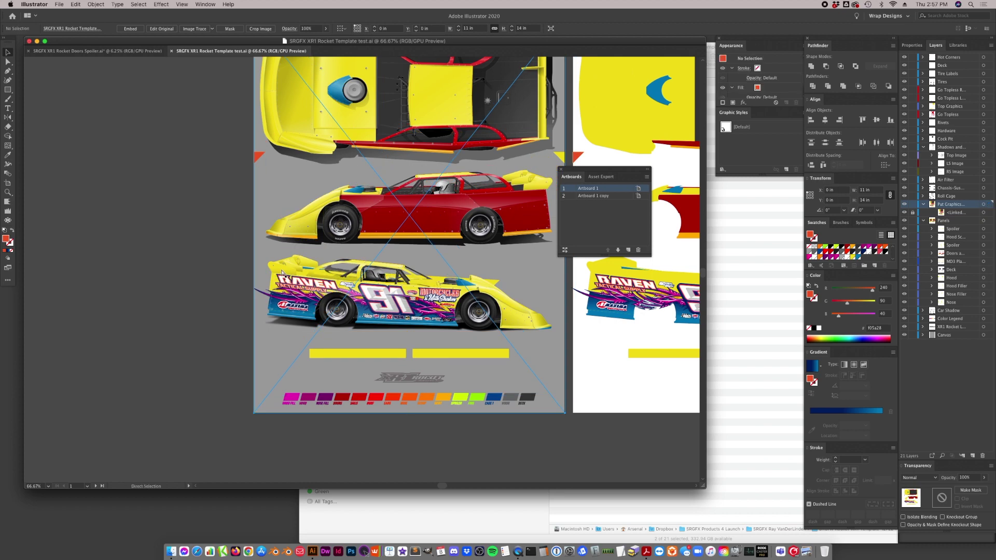
pyautogui.click(283, 272)
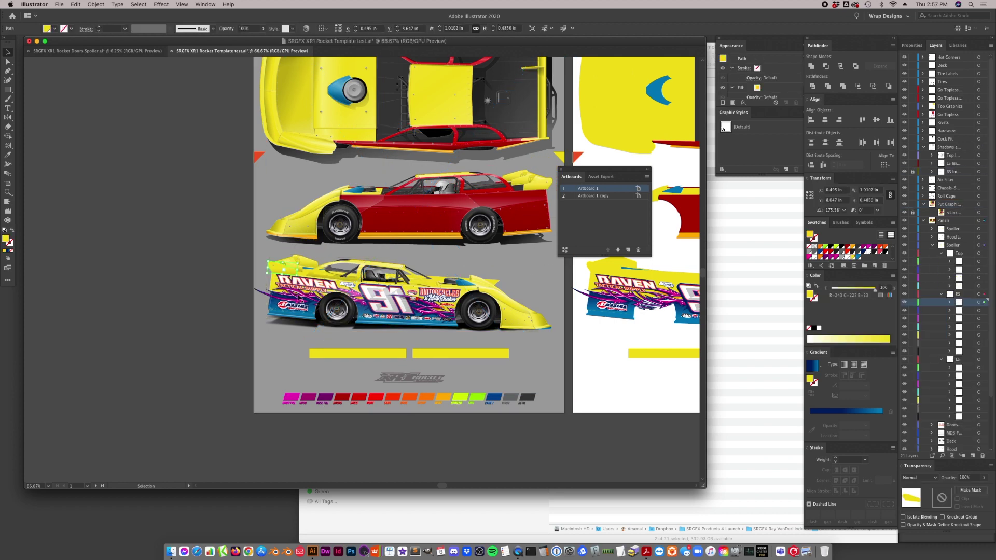
pyautogui.keyDown('shift'); pyautogui.click(468, 305); pyautogui.keyUp('shift')
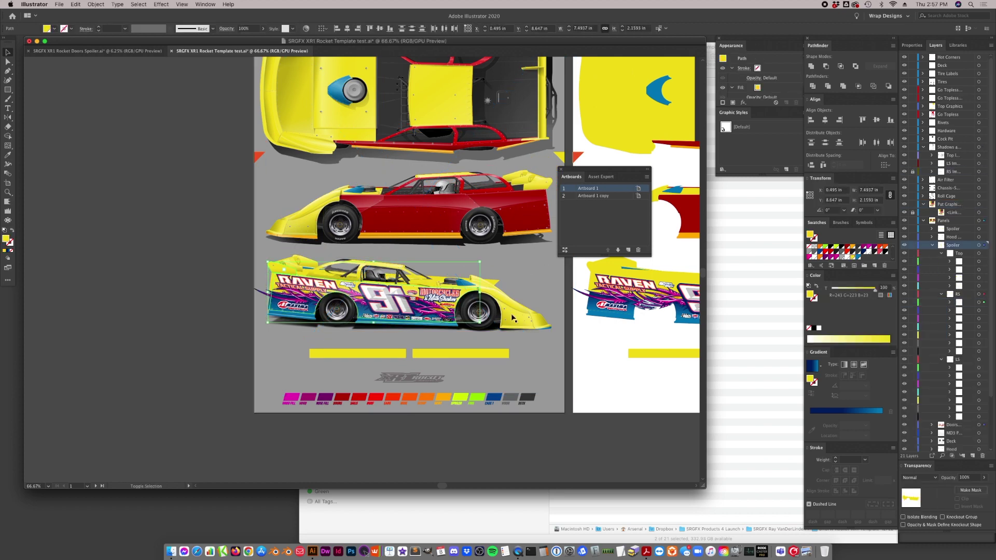
pyautogui.moveTo(505, 313); pyautogui.dragTo(409, 245)
pyautogui.press('super+z')
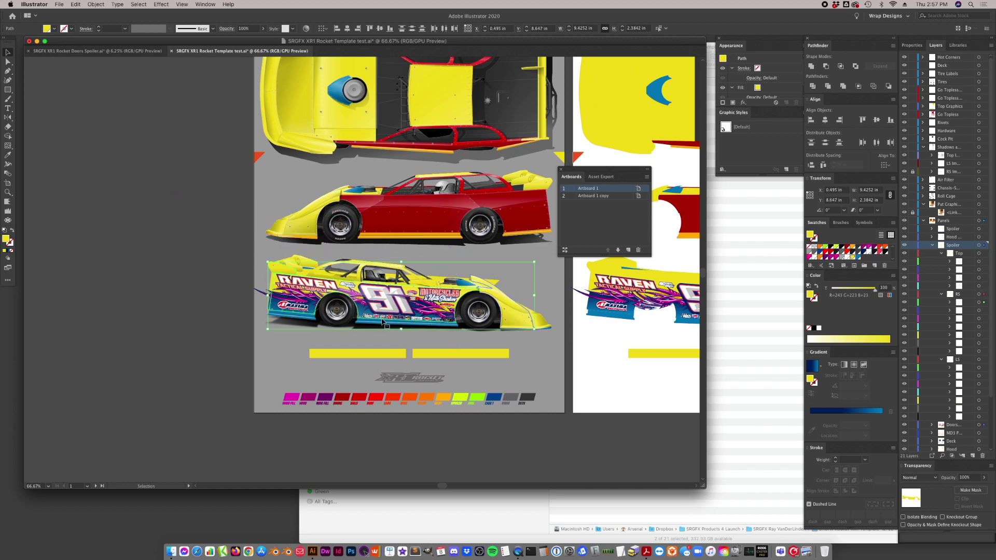
pyautogui.click(933, 245)
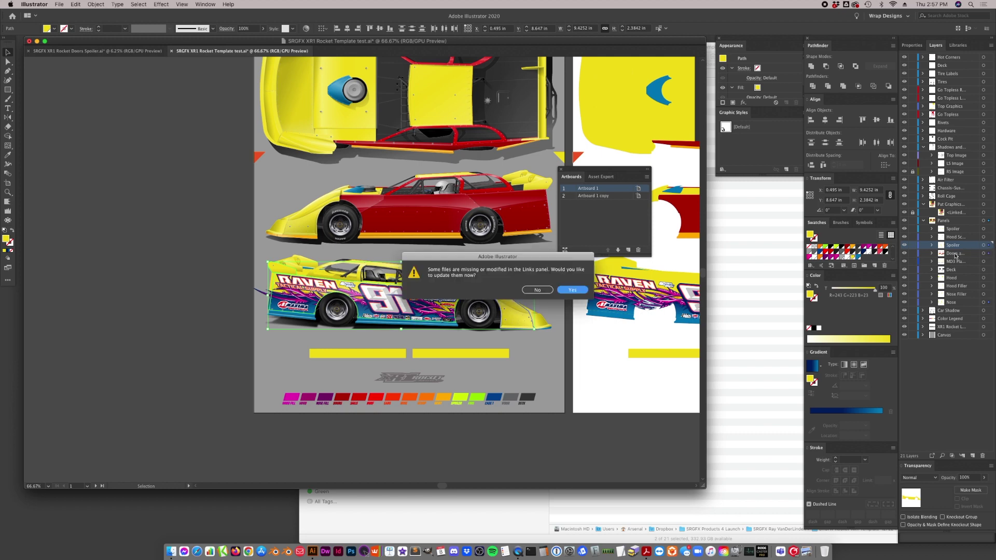
# - Update the modified links and reselect the right-side spoiler, door and nose panels together
pyautogui.click(572, 290)
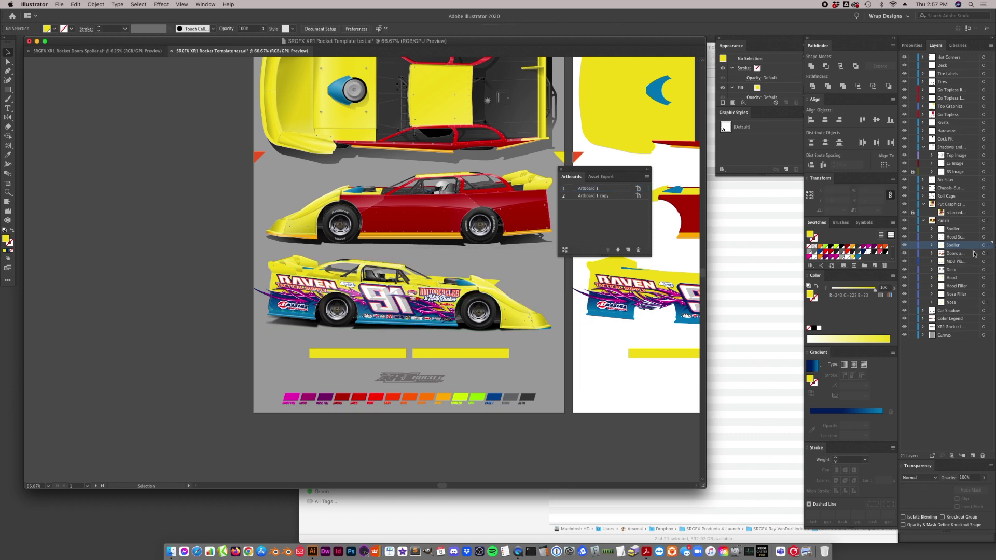
pyautogui.click(574, 372)
pyautogui.click(280, 267)
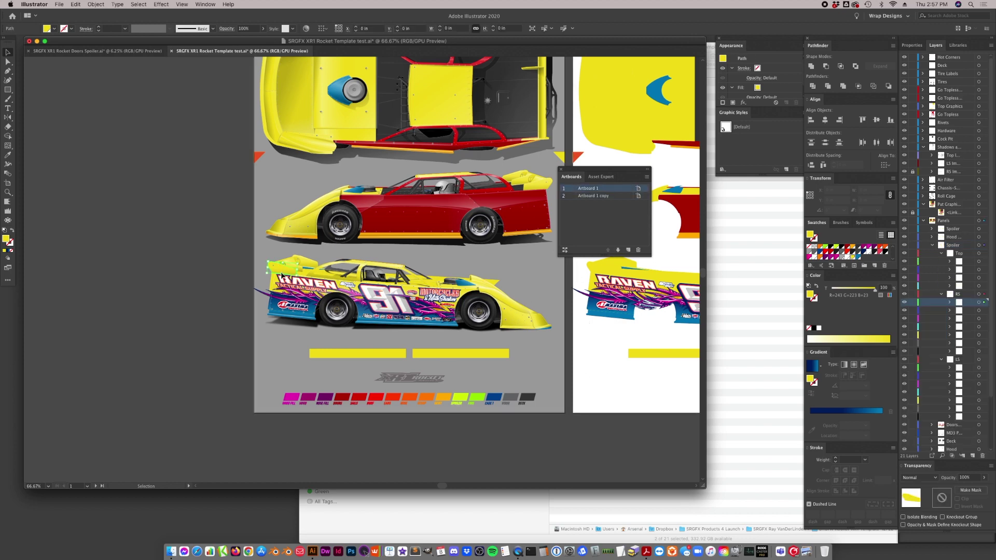
pyautogui.click(514, 317)
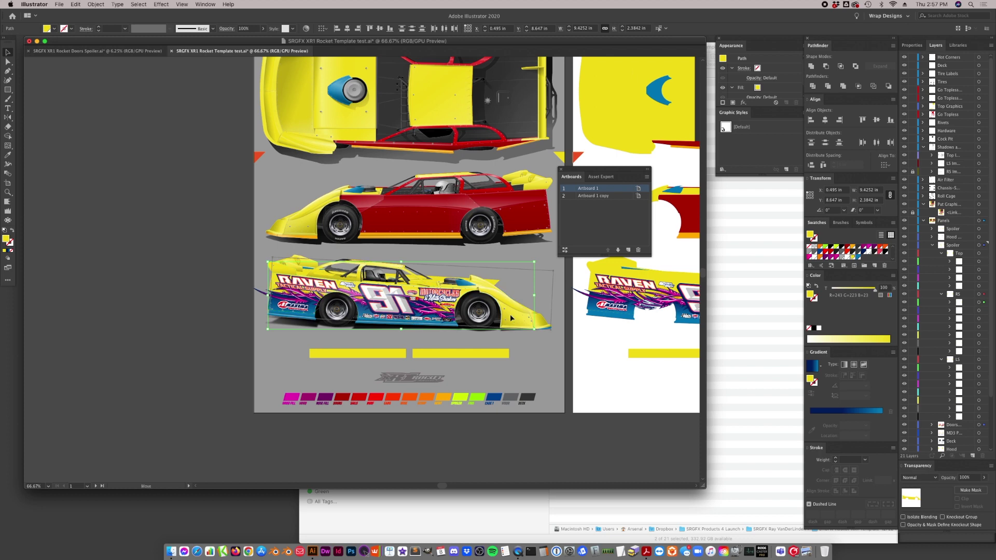
pyautogui.click(531, 352)
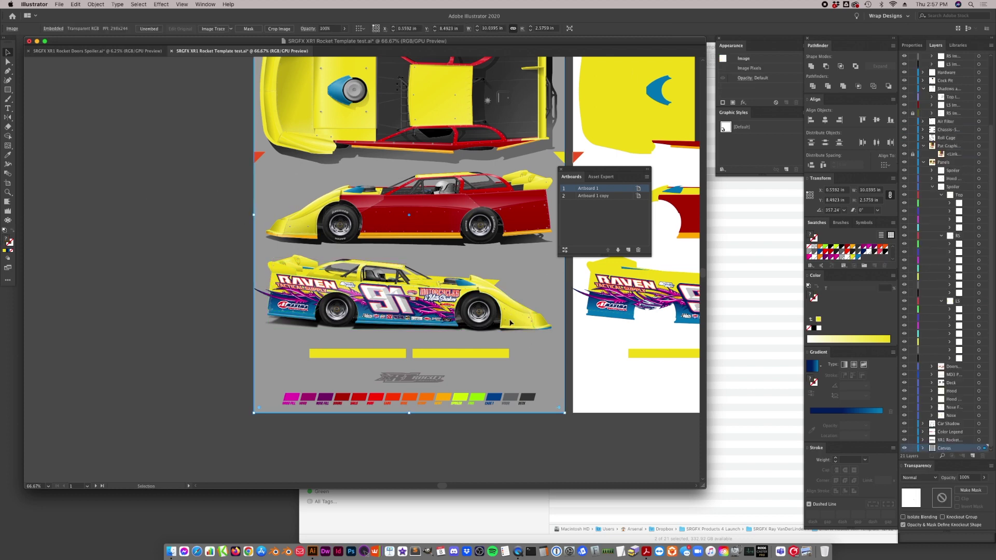
pyautogui.click(514, 310)
pyautogui.keyDown('shift'); pyautogui.click(299, 279); pyautogui.keyUp('shift')
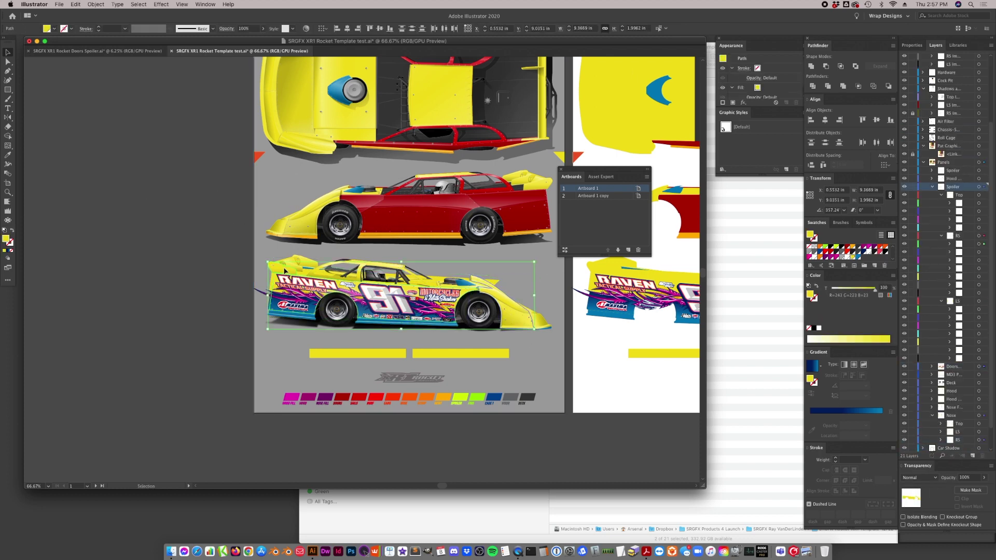
# - Add the red corner marker to the selected right-side panels and place a copy of them off the artboard's left side
pyautogui.moveTo(298, 279); pyautogui.dragTo(210, 223)
pyautogui.press('super+z')
pyautogui.keyDown('shift'); pyautogui.click(261, 158); pyautogui.keyUp('shift')
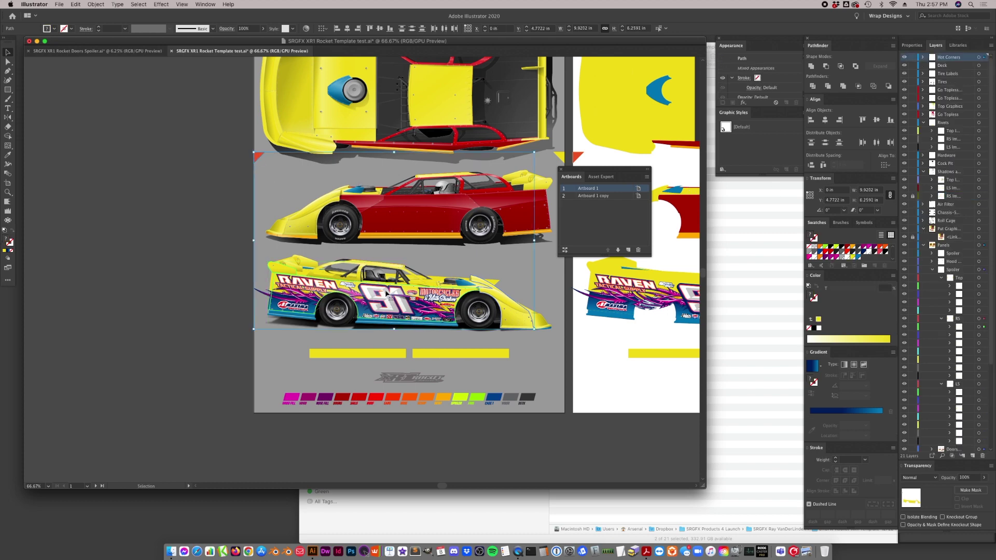
pyautogui.press('a')
pyautogui.press('v')
pyautogui.moveTo(386, 289); pyautogui.dragTo(156, 274)
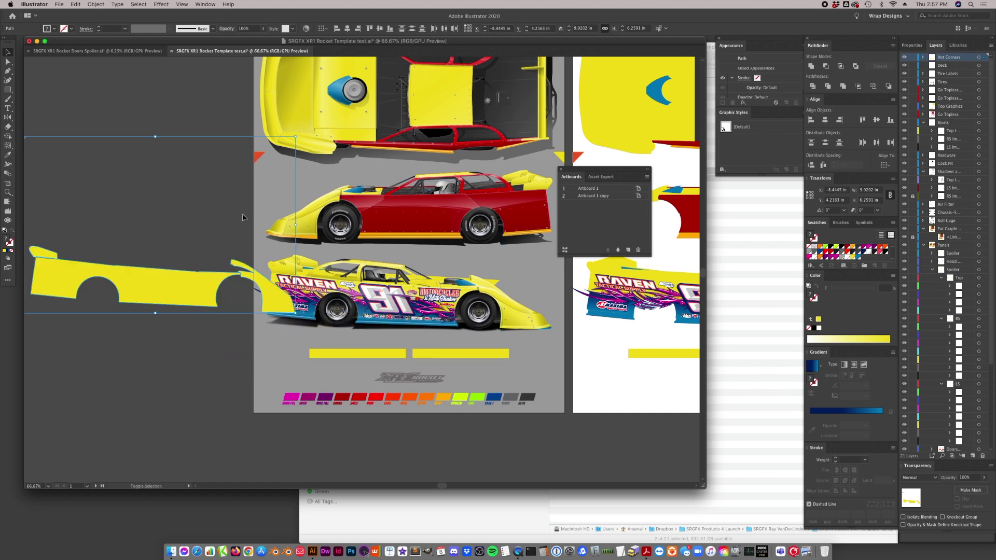
# - Move the copied panels and marker farther from the artboard and unite the side panels into one silhouette
pyautogui.hscroll(-5, 244, 216)
pyautogui.moveTo(488, 301); pyautogui.dragTo(320, 268)
pyautogui.click(426, 316)
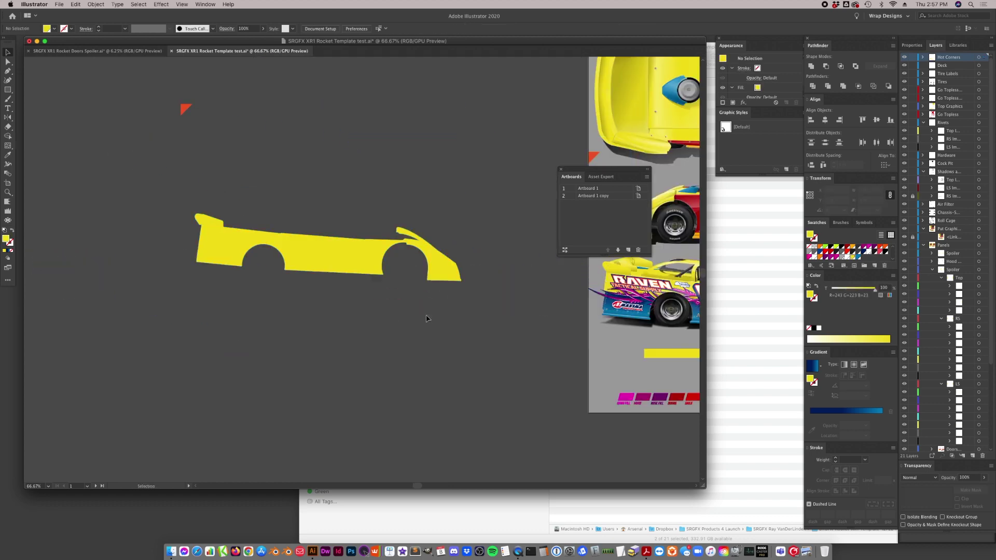
pyautogui.moveTo(427, 316); pyautogui.dragTo(187, 244)
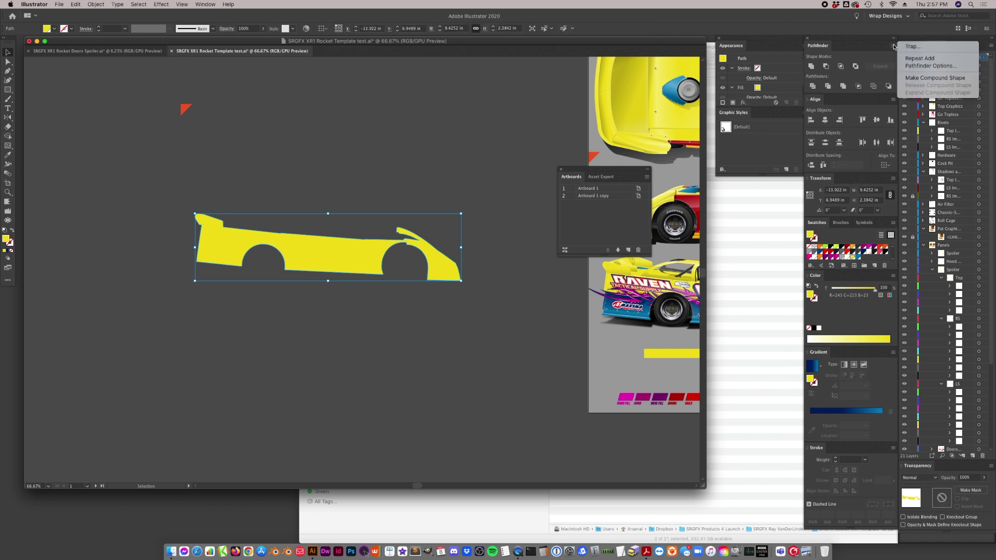
pyautogui.click(269, 127)
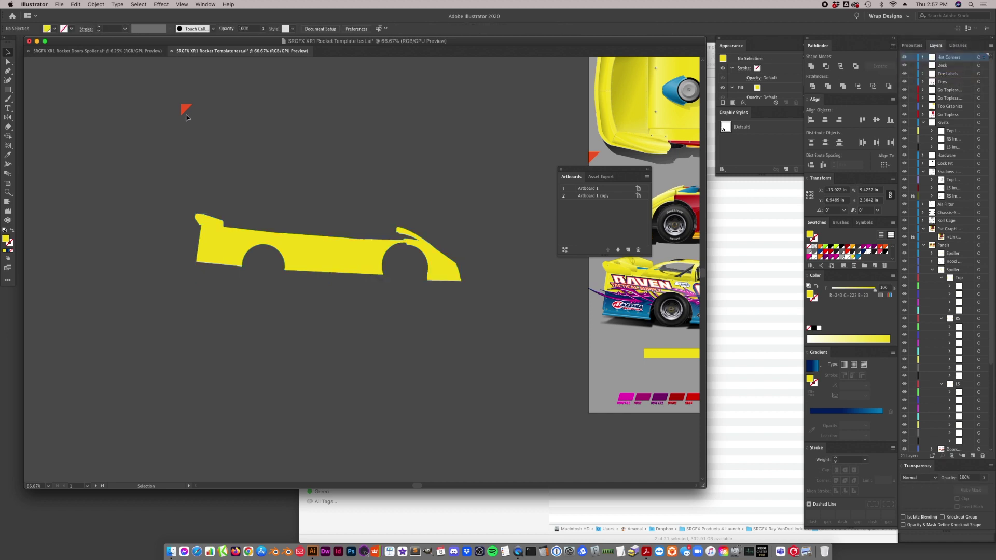
# - Group the yellow side silhouette with its copied red corner marker
pyautogui.click(325, 267)
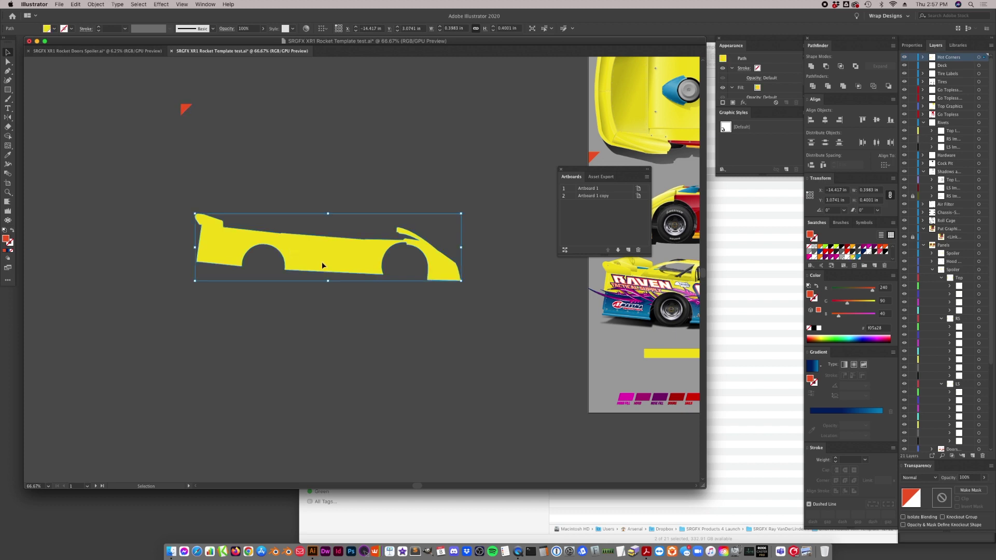
pyautogui.keyDown('shift'); pyautogui.click(185, 107); pyautogui.keyUp('shift')
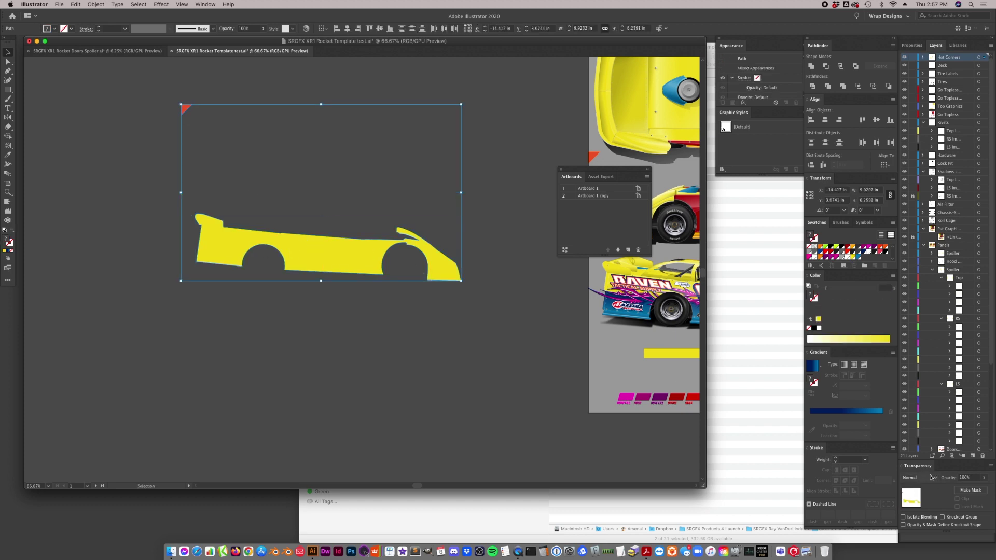
pyautogui.click(329, 227)
pyautogui.press('super+z')
pyautogui.click(338, 327)
# - Bring the silhouette group back to the template and align its left and top edges with the original red corner marker
pyautogui.moveTo(312, 265); pyautogui.dragTo(374, 334)
pyautogui.hscroll(10, 374, 334)
pyautogui.hscroll(-5, 373, 335)
pyautogui.moveTo(141, 362); pyautogui.dragTo(525, 338)
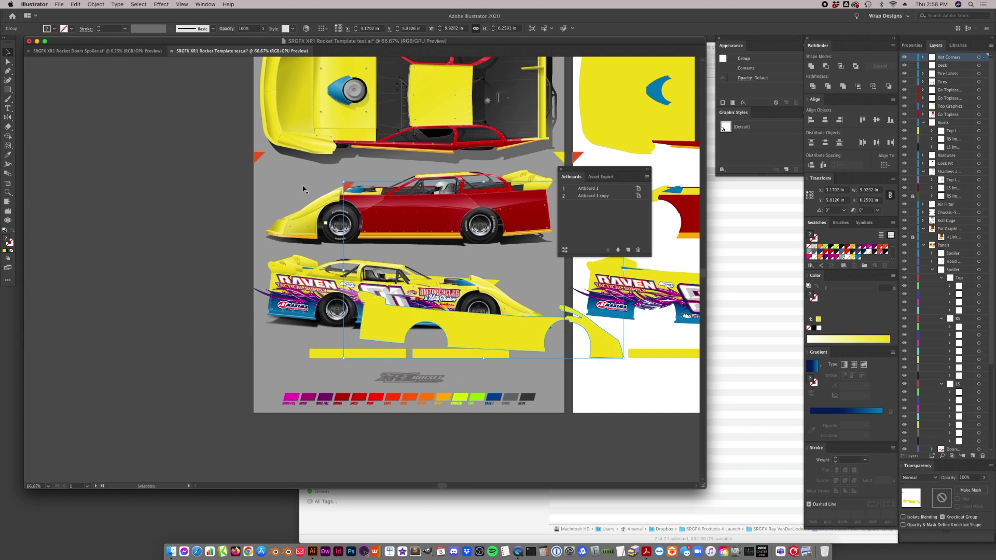
pyautogui.keyDown('shift'); pyautogui.click(260, 157); pyautogui.keyUp('shift')
pyautogui.click(260, 158)
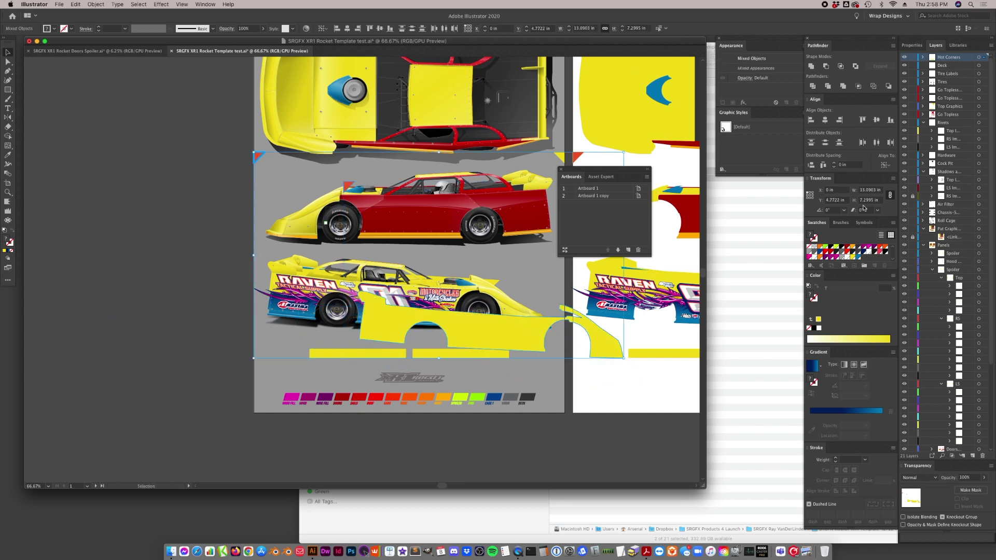
pyautogui.click(811, 120)
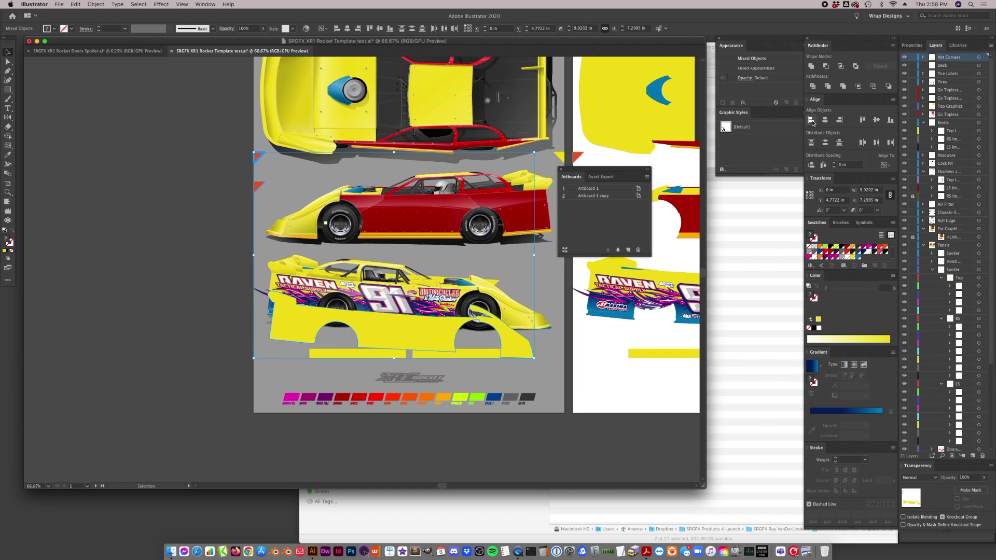
pyautogui.click(862, 121)
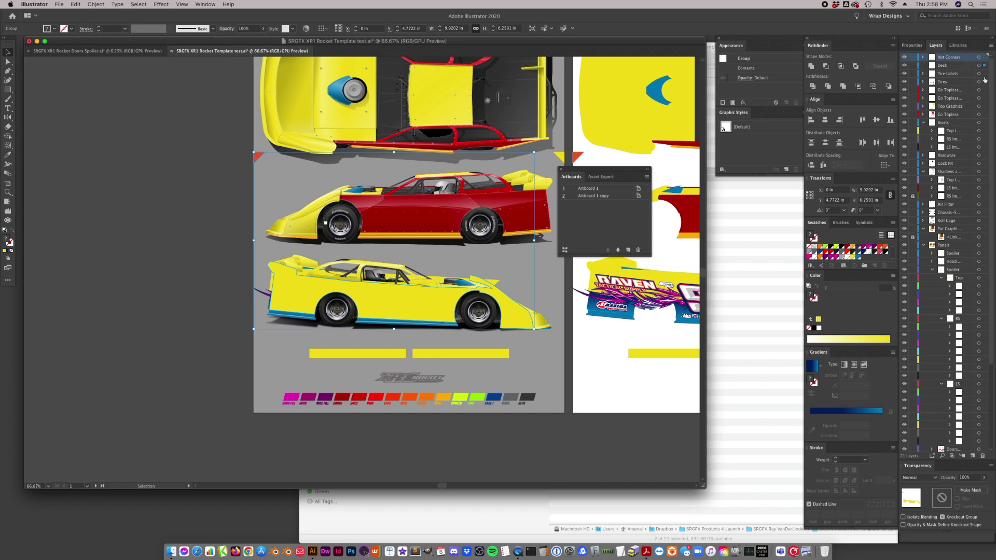
# - Move the silhouette group into the Put Graphics Here layer above the linked graphic and select it there
pyautogui.click(990, 231)
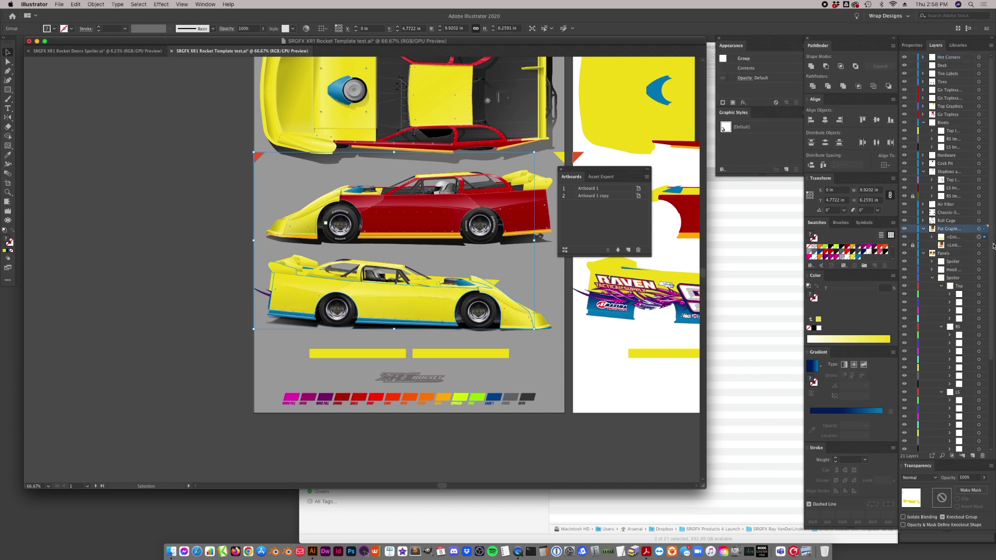
pyautogui.click(993, 45)
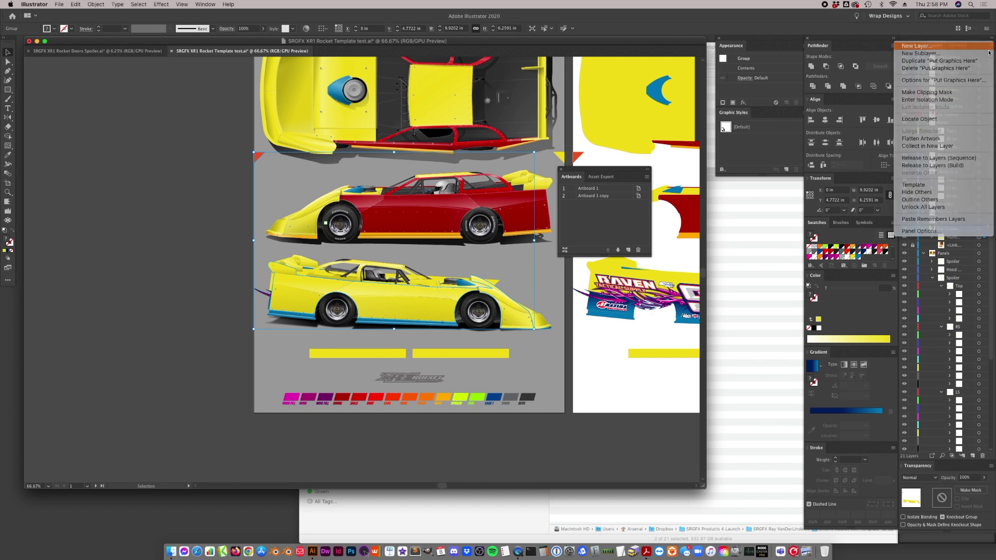
pyautogui.click(989, 52)
pyautogui.click(502, 331)
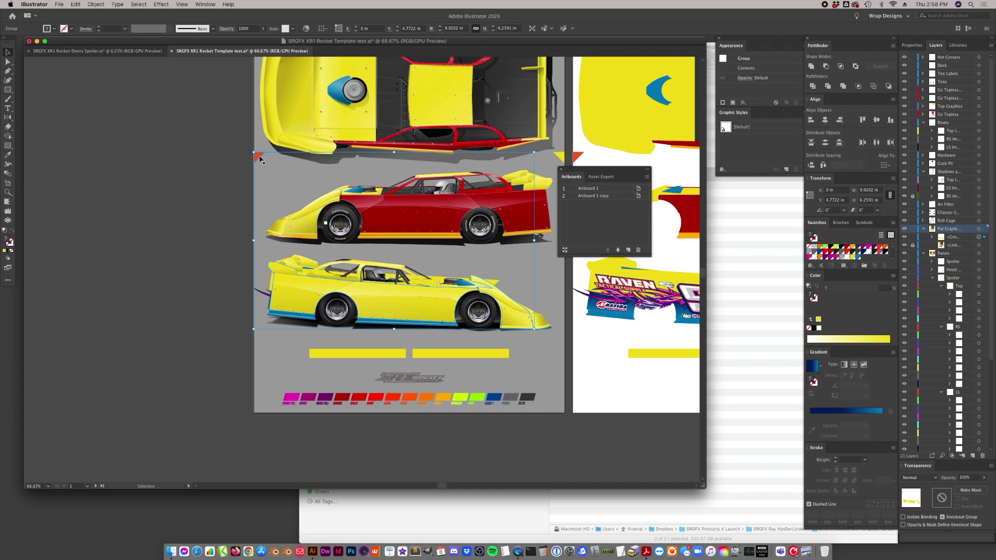
pyautogui.click(944, 246)
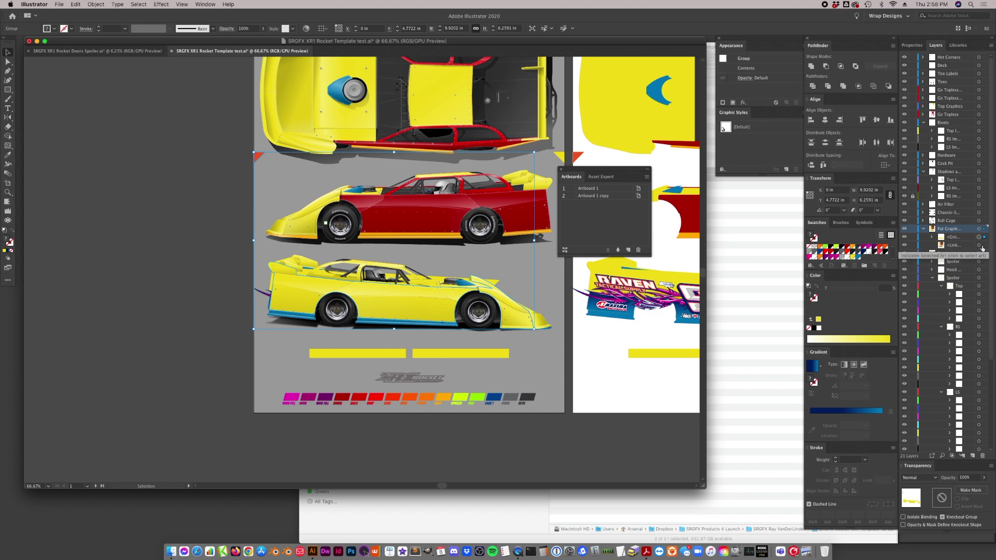
pyautogui.click(913, 246)
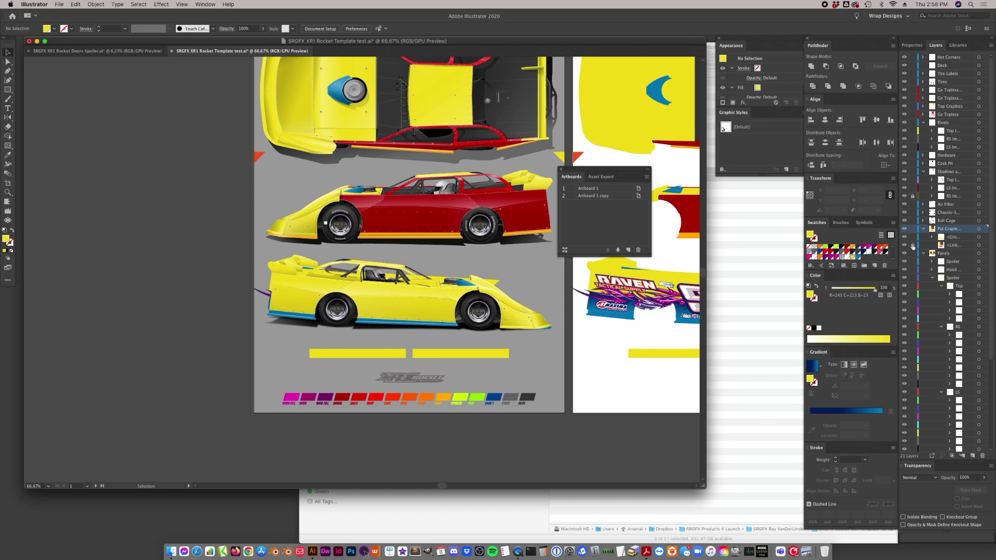
pyautogui.click(980, 237)
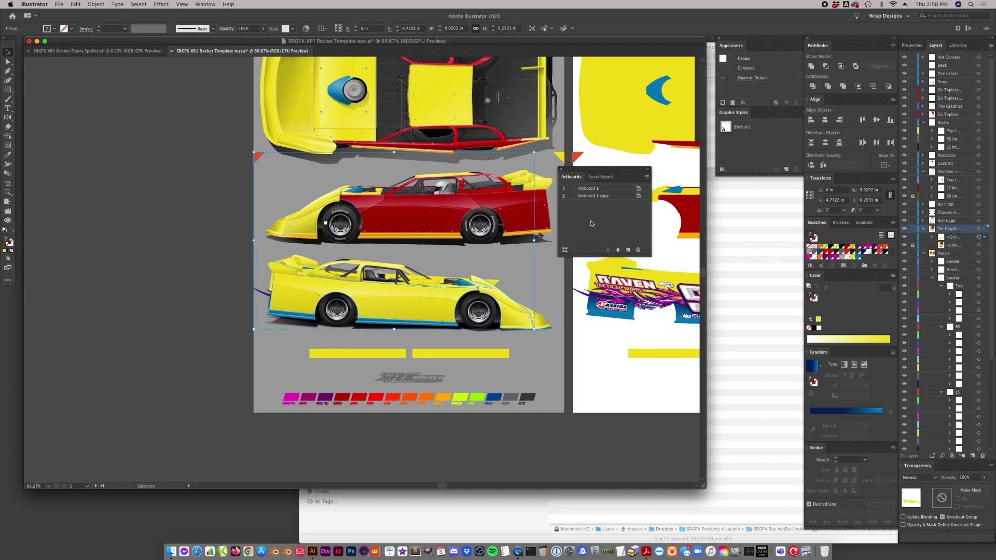
# - Isolate the original red corner marker in the Hot Corners layer, delete it and leave isolation
pyautogui.doubleClick(259, 156)
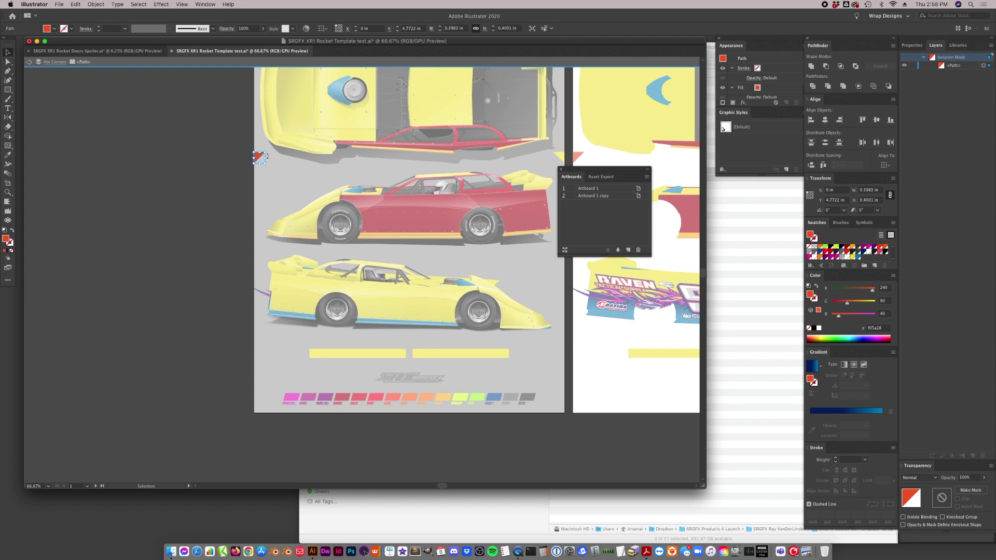
pyautogui.press('Delete')
pyautogui.click(268, 62)
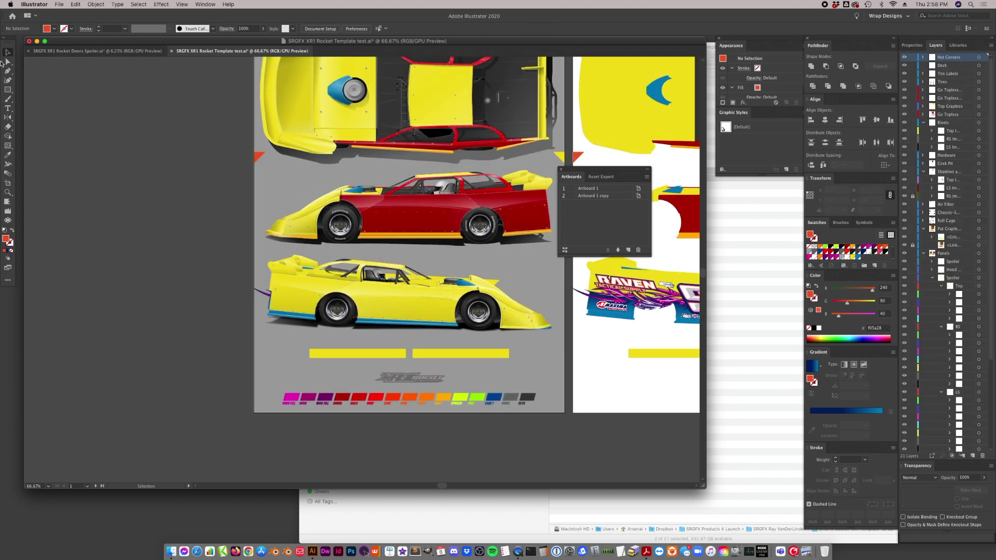
# - Remove the red corner marker from the silhouette group and ungroup it to leave a standalone silhouette path
pyautogui.click(377, 299)
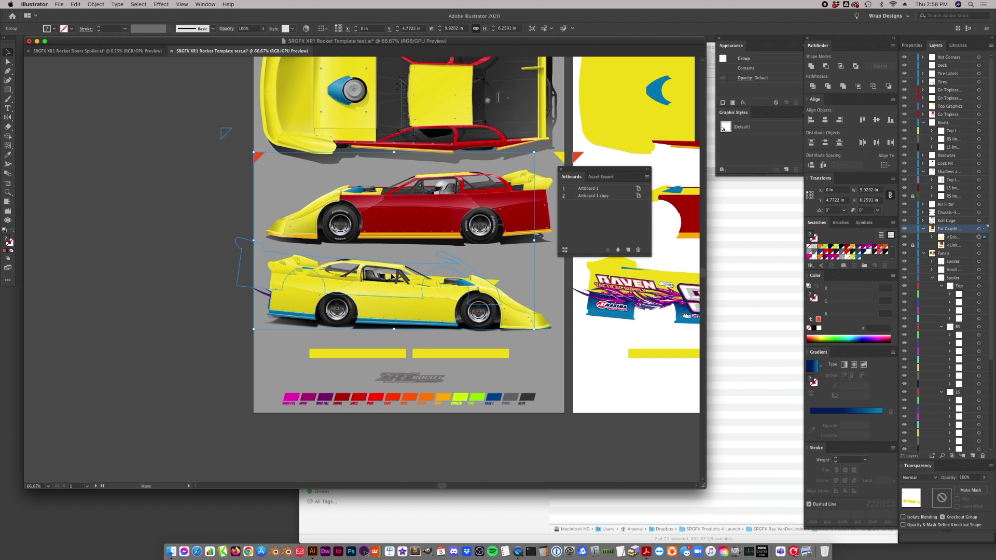
pyautogui.doubleClick(418, 305)
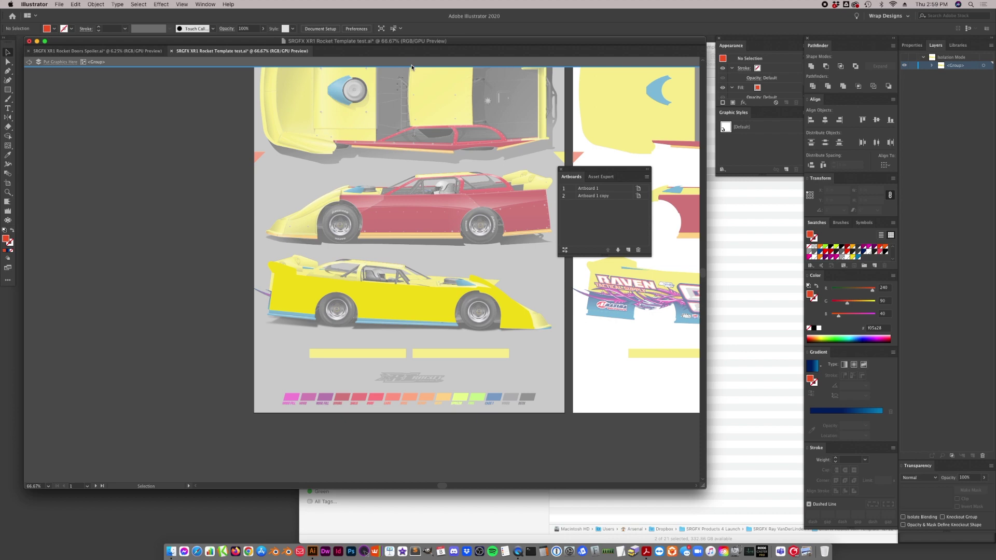
pyautogui.press('Escape')
pyautogui.click(390, 297)
pyautogui.click(414, 307)
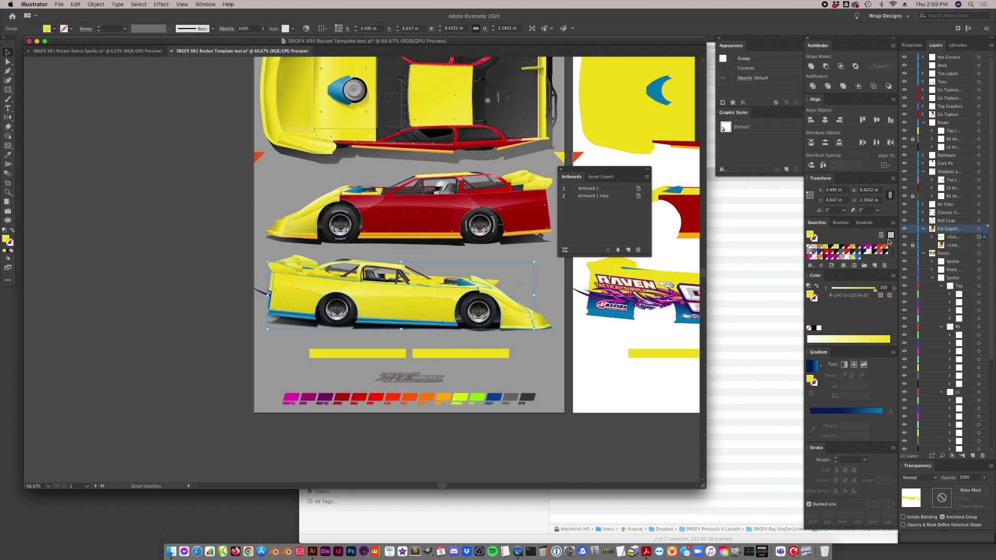
pyautogui.click(932, 237)
pyautogui.press('super+shift+g')
pyautogui.click(893, 46)
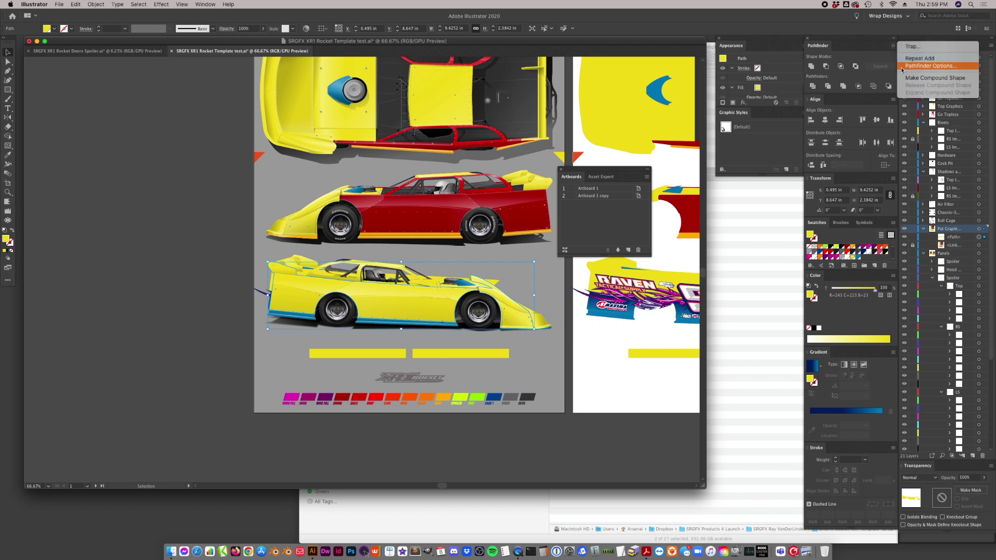
pyautogui.click(895, 72)
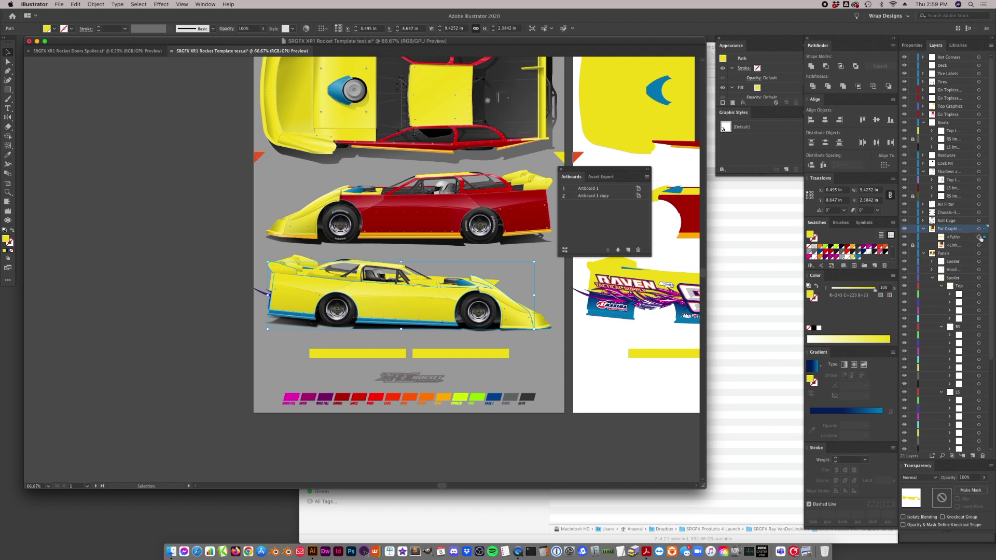
# - Try clipping the linked graphic with the right-side silhouette, compare it with the flat-panel artboard, and undo the clipping mask
pyautogui.keyDown('shift'); pyautogui.click(979, 245); pyautogui.keyUp('shift')
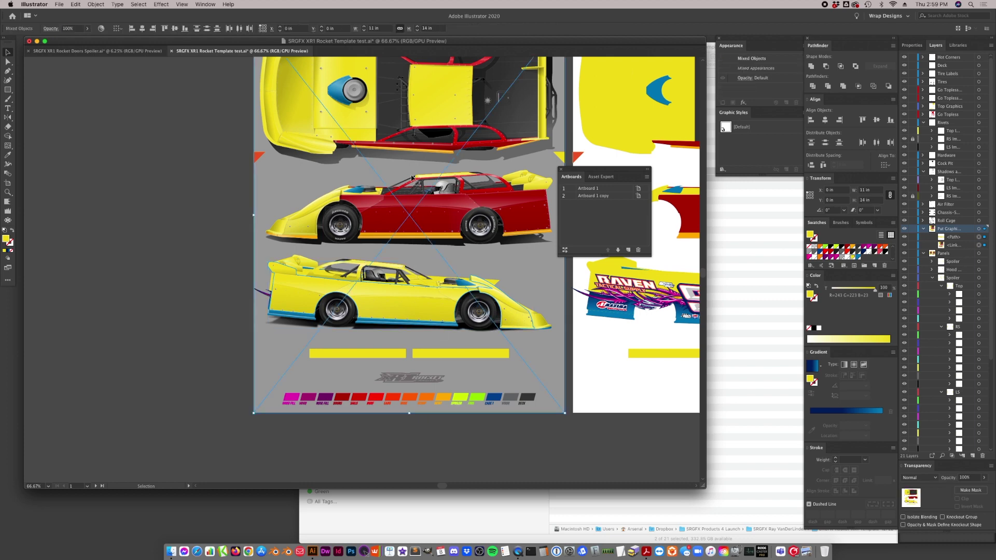
pyautogui.rightClick(328, 291)
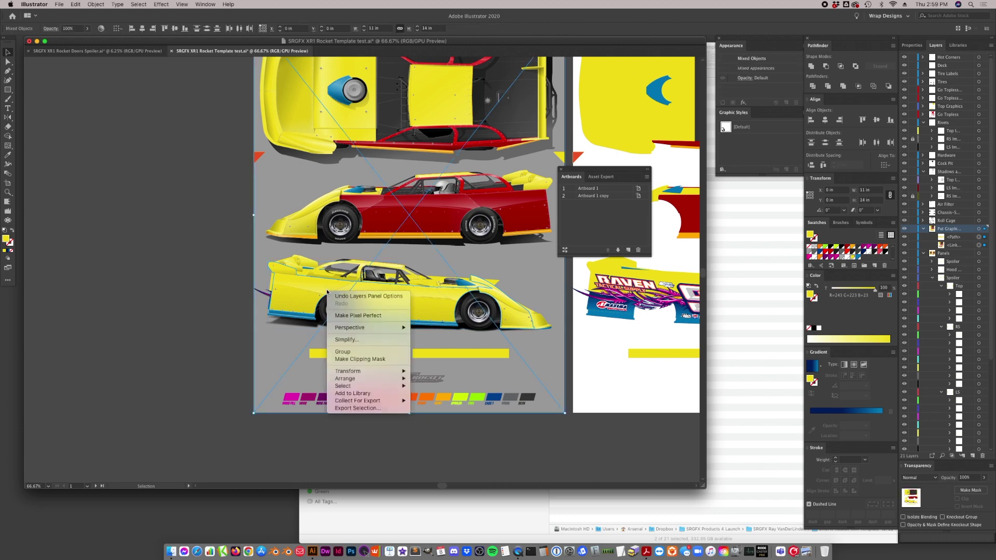
pyautogui.click(371, 359)
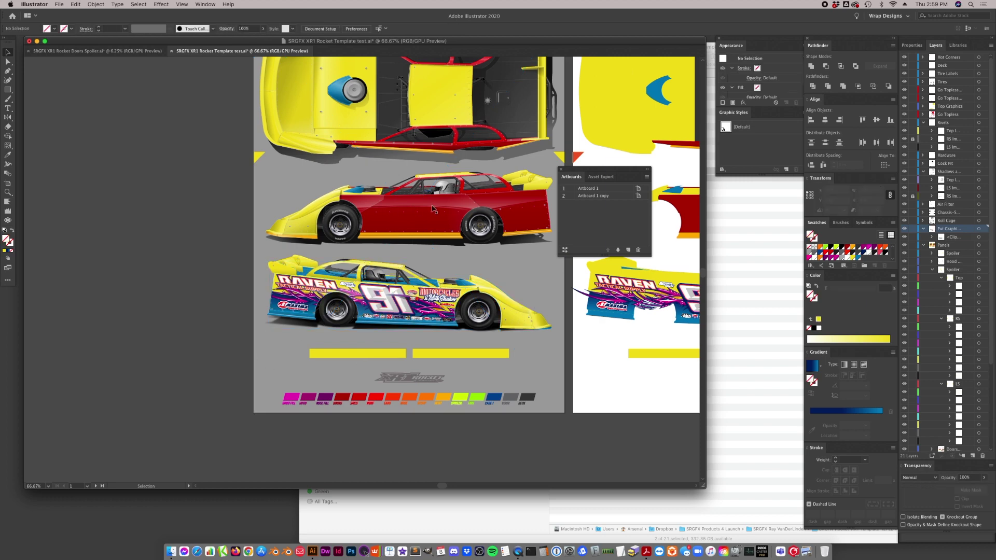
pyautogui.hscroll(10, 405, 232)
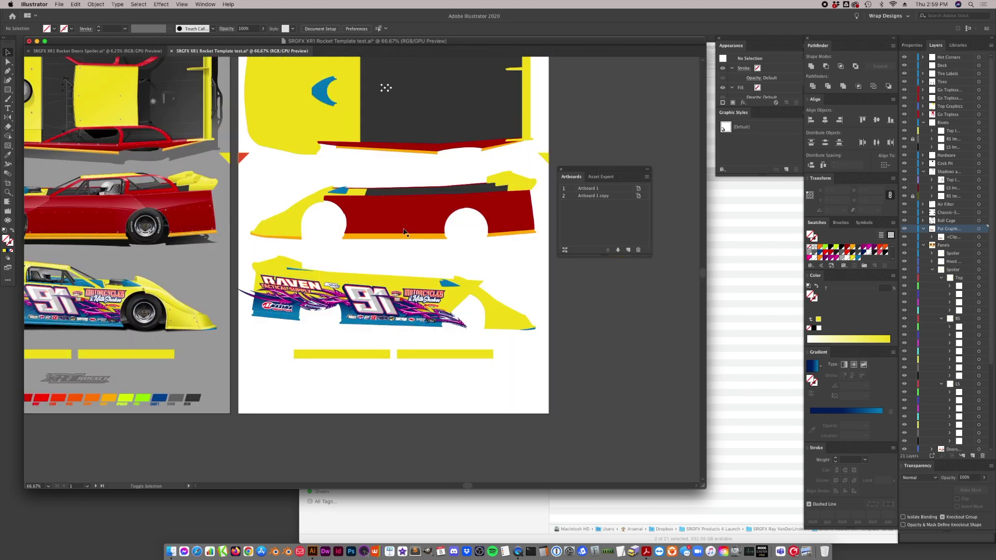
pyautogui.hscroll(-10, 404, 236)
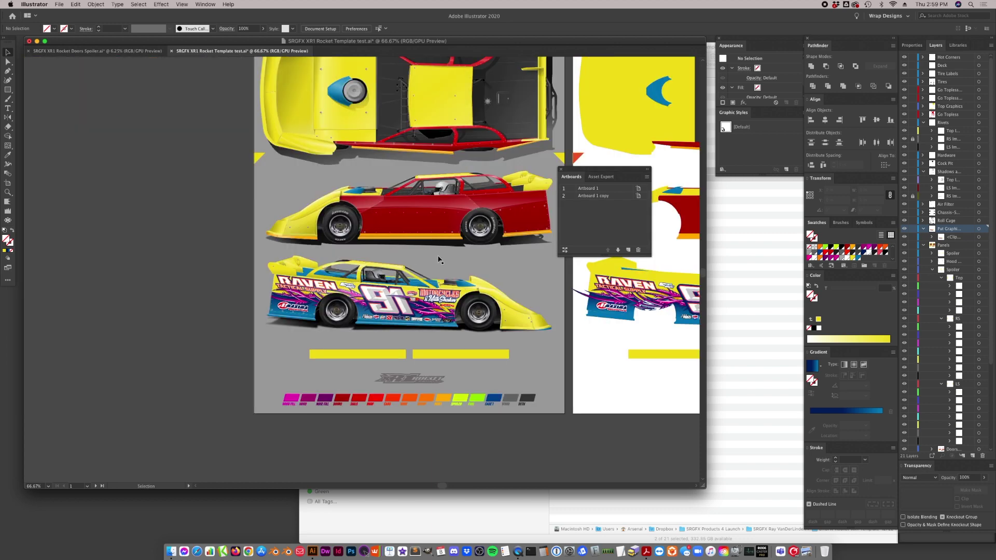
pyautogui.press('a')
pyautogui.press('super+z')
# - Release the linked graphic from its clipping silhouette and select the red door panel of the upper side view
pyautogui.click(205, 298)
pyautogui.click(390, 300)
pyautogui.click(412, 231)
pyautogui.click(426, 223)
pyautogui.click(425, 223)
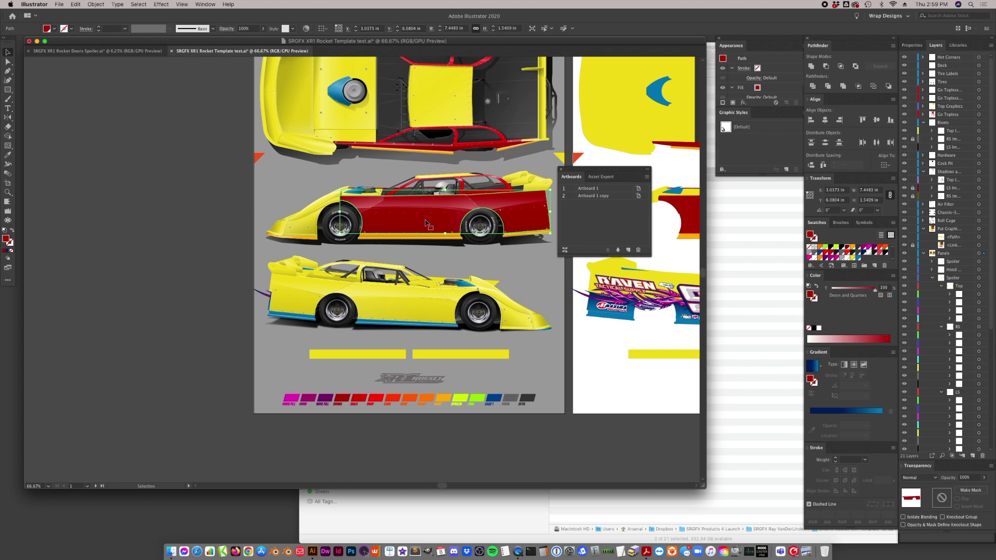
# - Extend the door selection with the nose and spoiler panels of the upper side view, leaving out the top-view objects
pyautogui.press('super+v')
pyautogui.moveTo(399, 208); pyautogui.dragTo(393, 190)
pyautogui.press('super+z')
pyautogui.keyDown('shift'); pyautogui.click(442, 144); pyautogui.keyUp('shift')
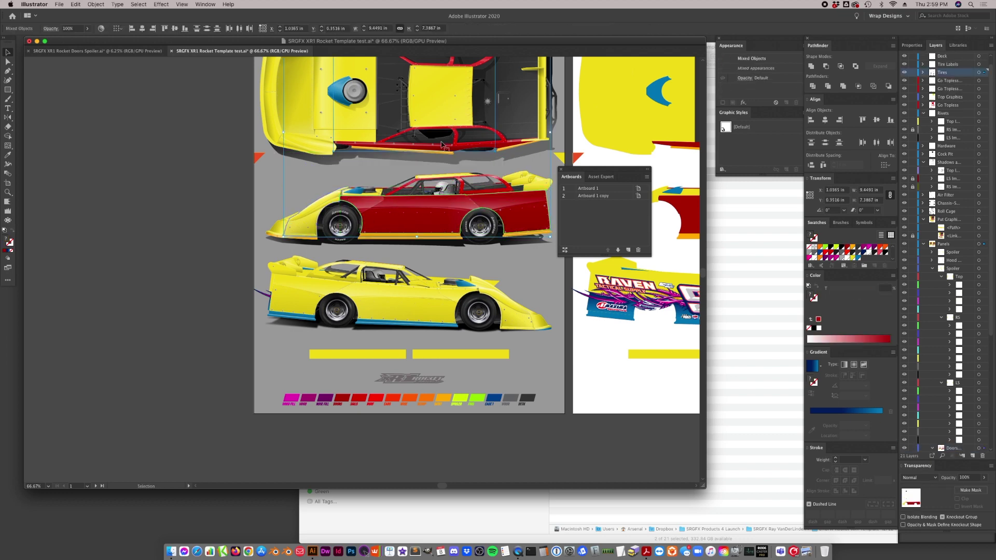
pyautogui.click(431, 109)
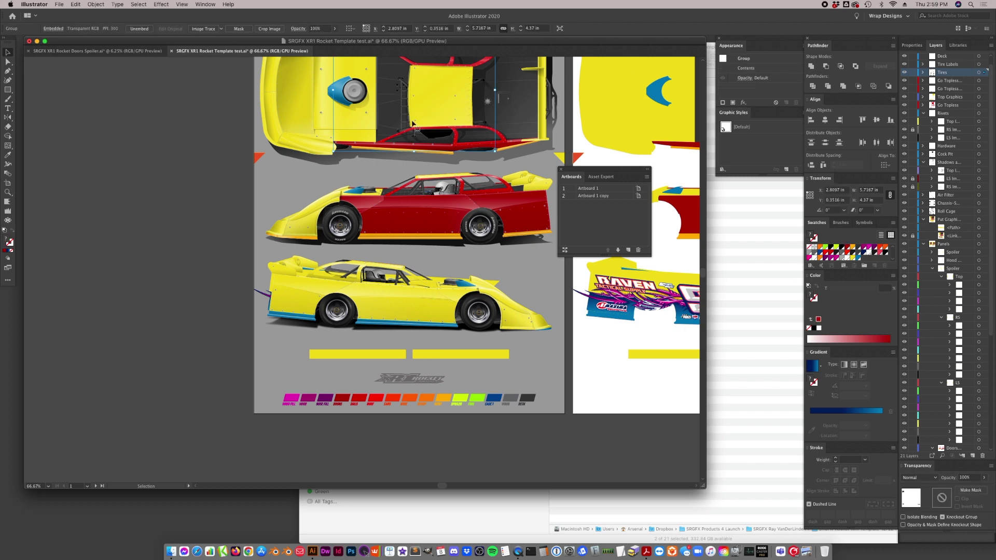
pyautogui.click(378, 221)
pyautogui.press('super+shift+bracketright')
pyautogui.moveTo(329, 200); pyautogui.dragTo(365, 227)
pyautogui.press('a')
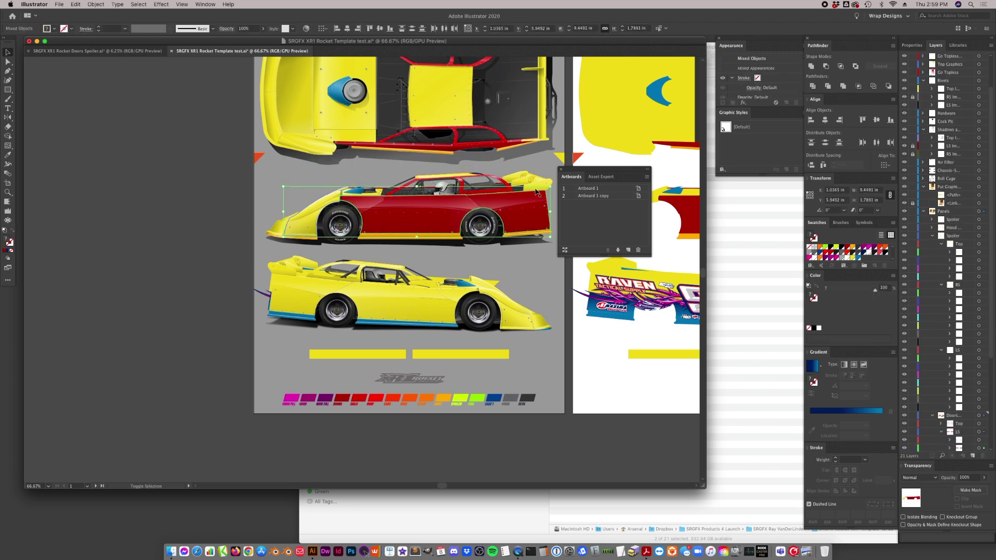
pyautogui.moveTo(541, 190); pyautogui.dragTo(530, 167)
pyautogui.press('super+z')
pyautogui.press('v')
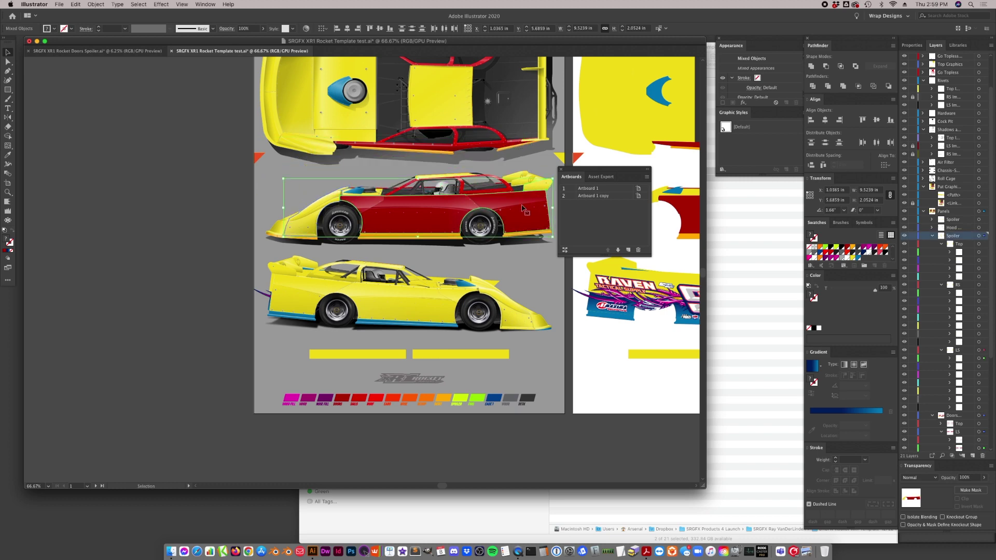
# - Copy the selected side panels into the Put Graphics Here layer and unite them into one silhouette
pyautogui.click(934, 237)
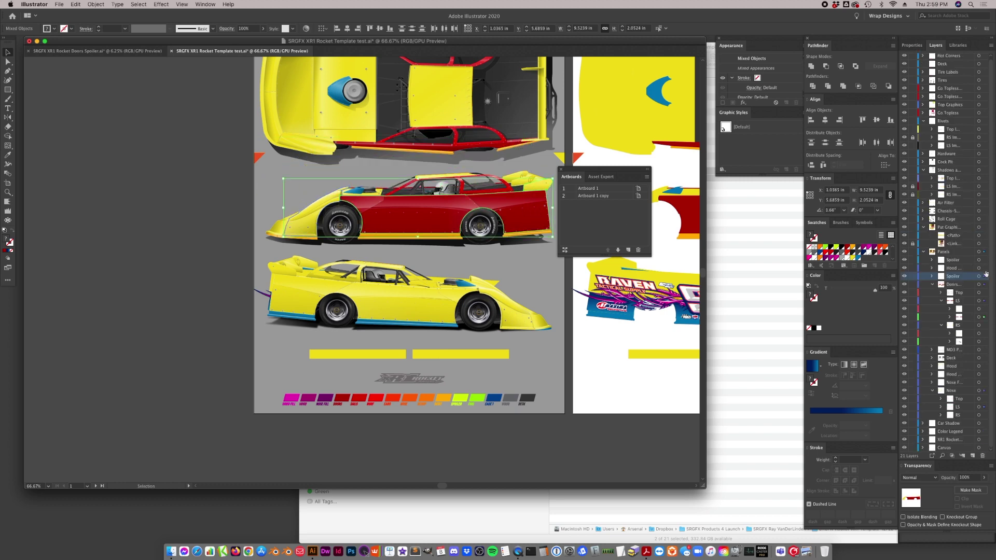
pyautogui.click(984, 228)
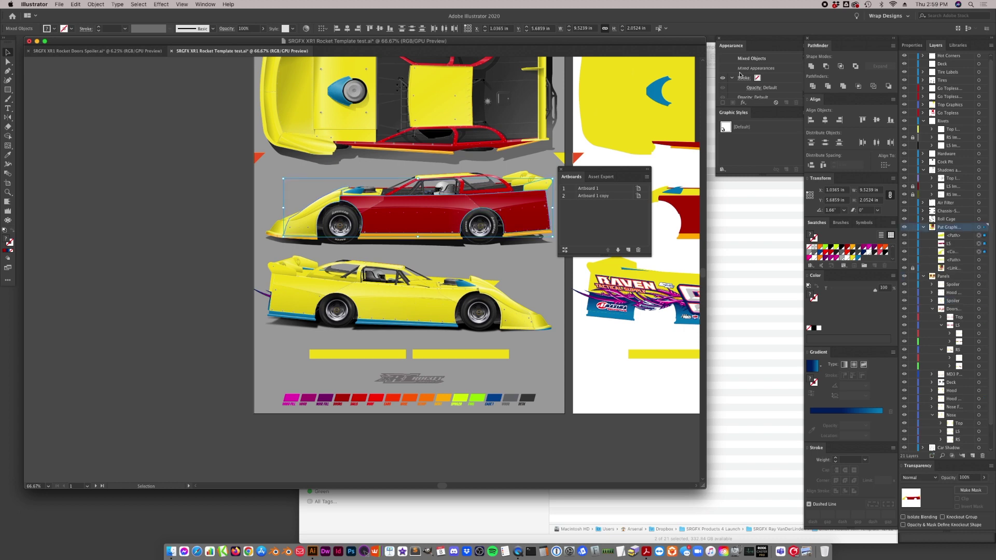
pyautogui.click(810, 65)
pyautogui.click(895, 45)
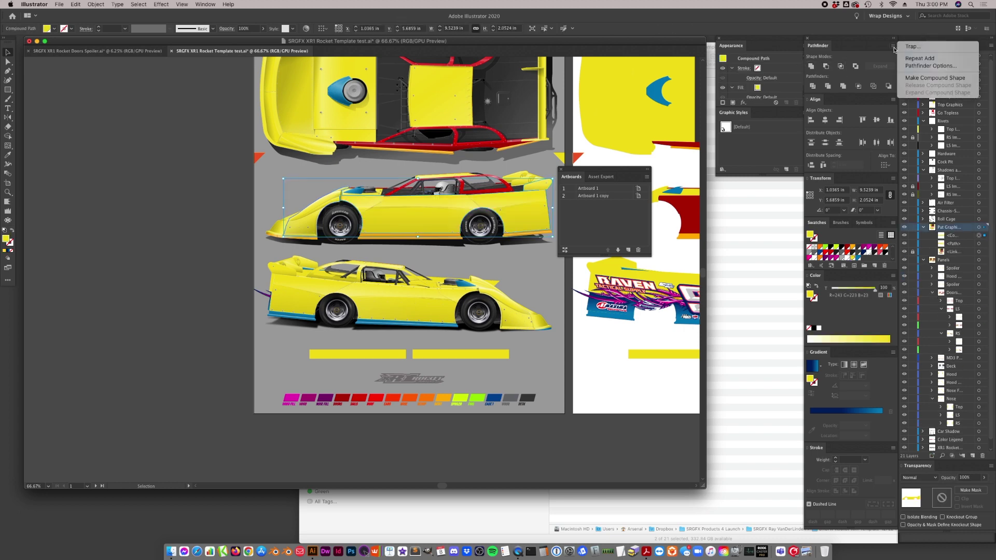
pyautogui.click(929, 76)
pyautogui.click(877, 67)
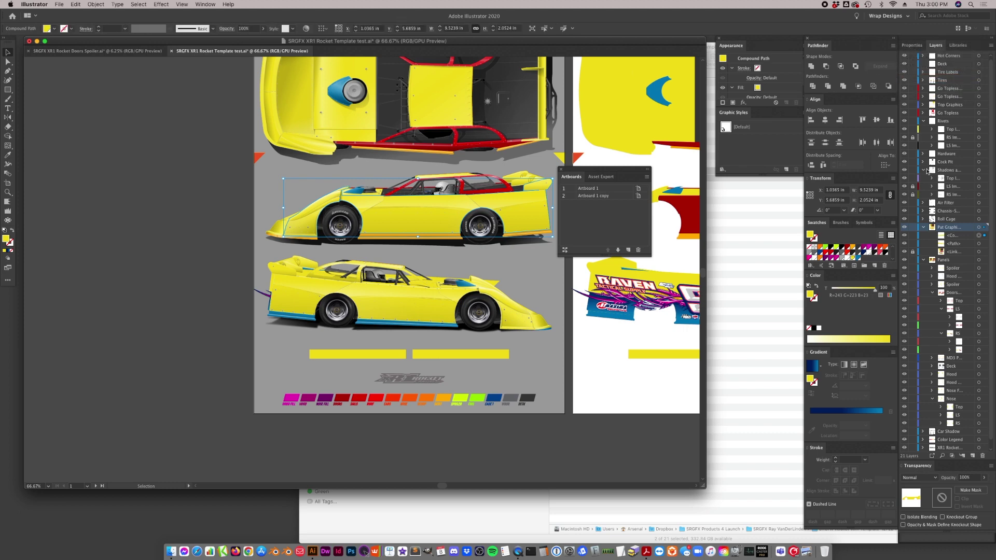
# - Combine both side silhouettes into one compound path, check it by moving it off the car, and undo the move
pyautogui.keyDown('shift'); pyautogui.click(978, 244); pyautogui.keyUp('shift')
pyautogui.moveTo(433, 313); pyautogui.dragTo(212, 316)
pyautogui.press('super+z')
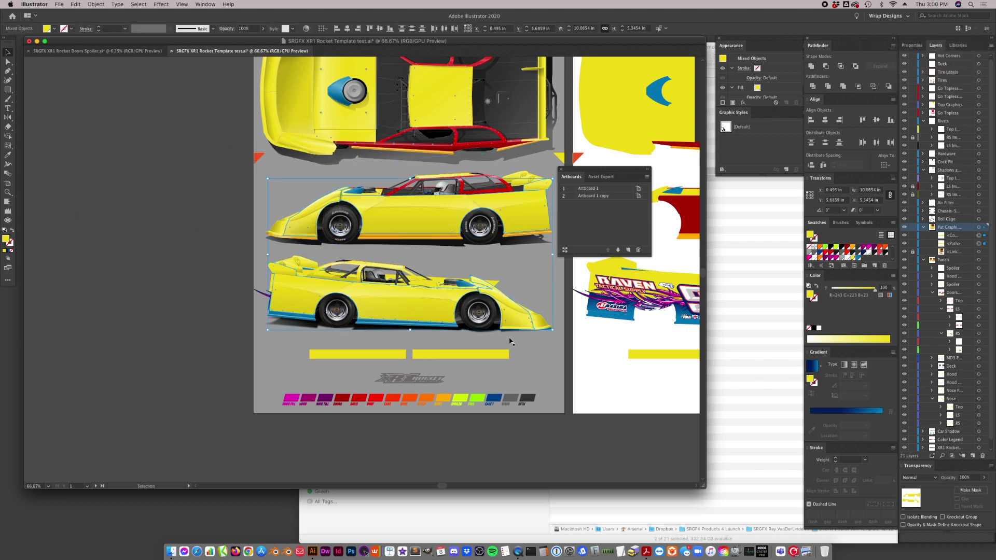
pyautogui.press('super+g')
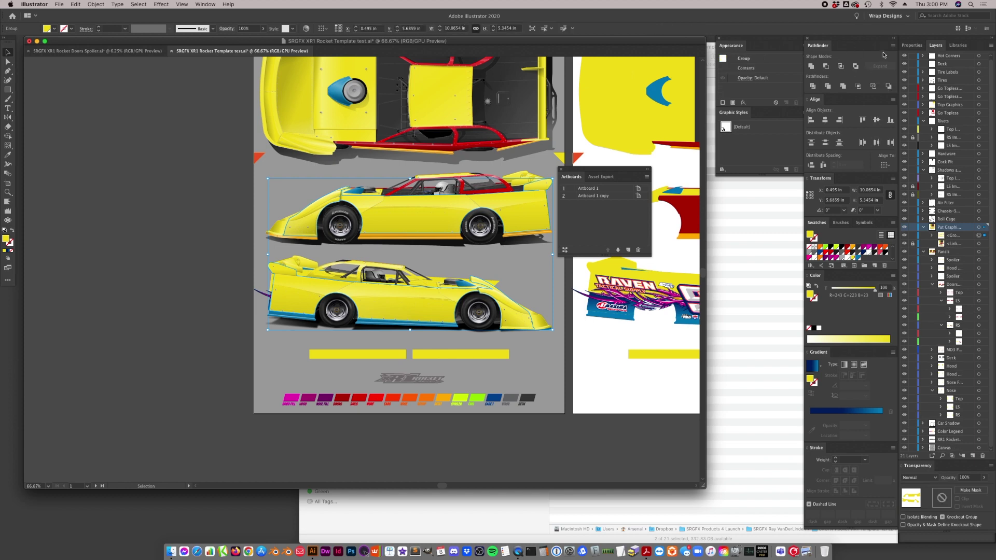
pyautogui.click(893, 46)
pyautogui.click(934, 77)
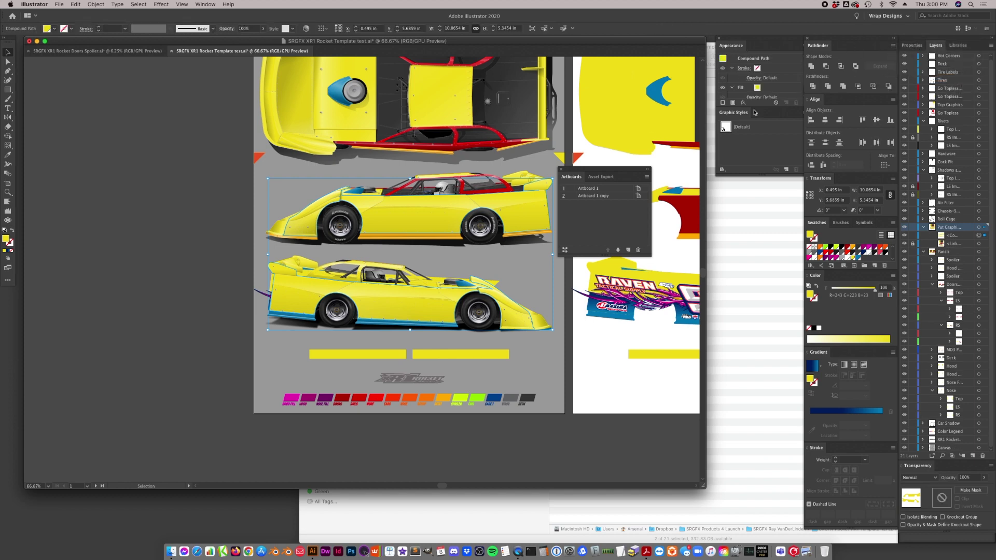
pyautogui.moveTo(399, 215); pyautogui.dragTo(197, 192)
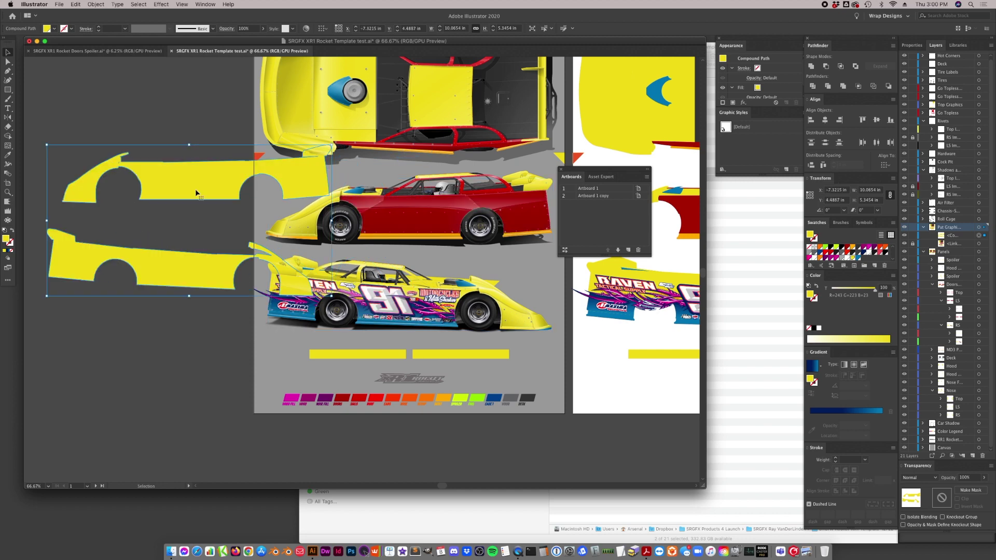
pyautogui.press('super+z')
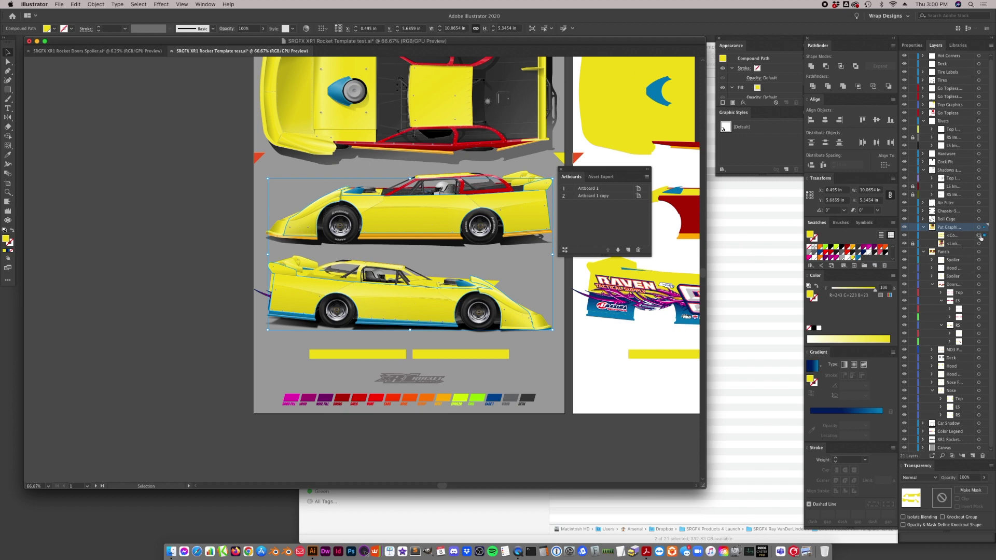
# - Clip the linked graphic with the compound silhouette in the Put Graphics Here layer using a clipping mask
pyautogui.press('super+shift+a')
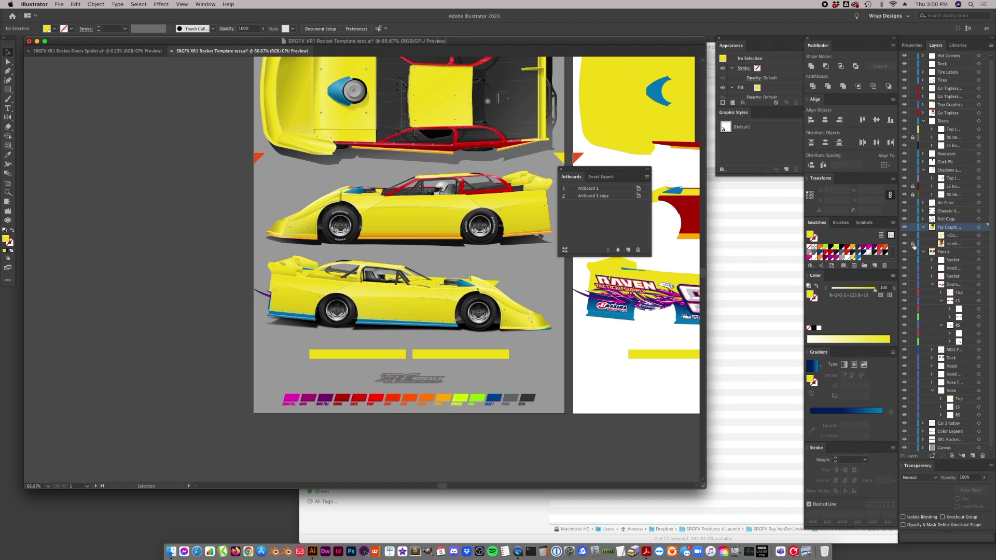
pyautogui.click(979, 235)
pyautogui.keyDown('shift'); pyautogui.click(978, 243); pyautogui.keyUp('shift')
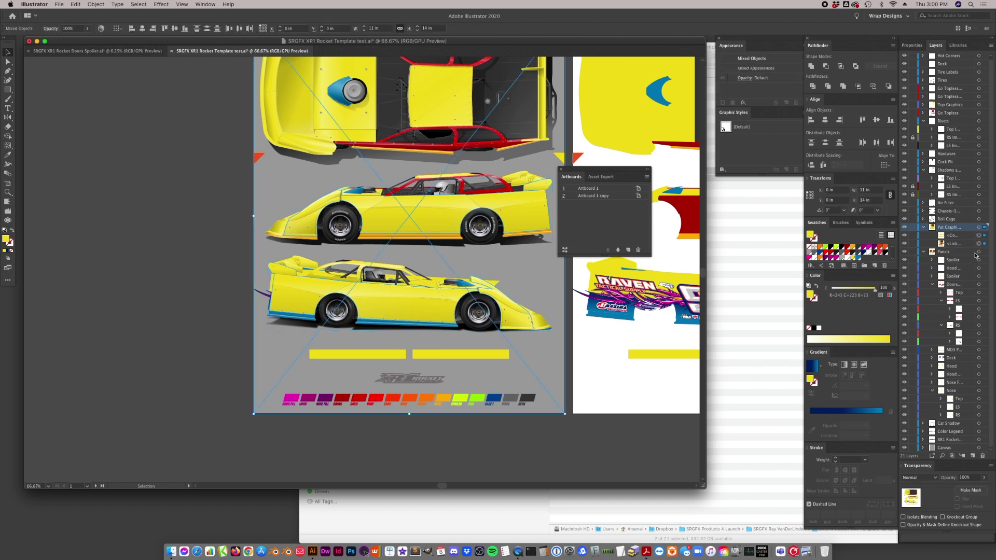
pyautogui.rightClick(462, 197)
pyautogui.click(487, 267)
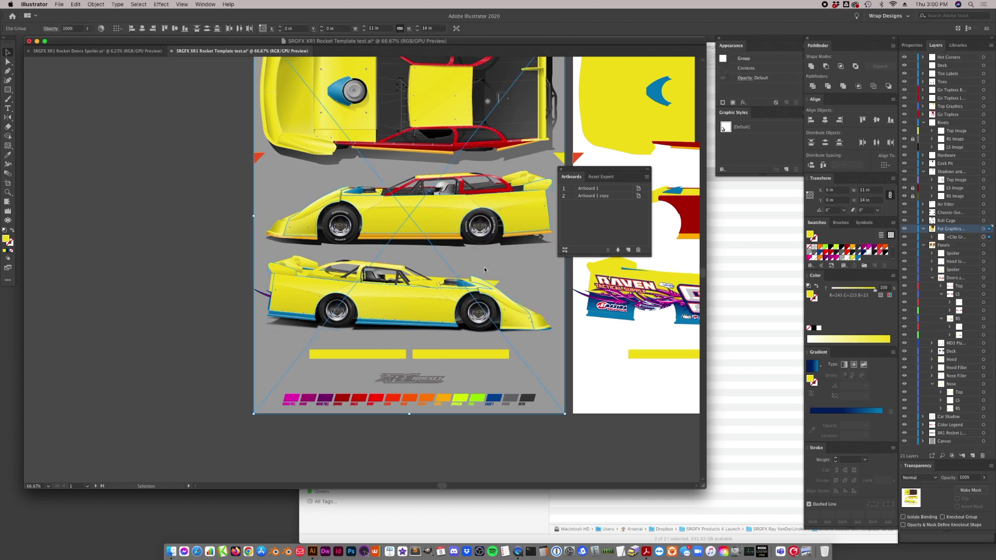
pyautogui.click(446, 254)
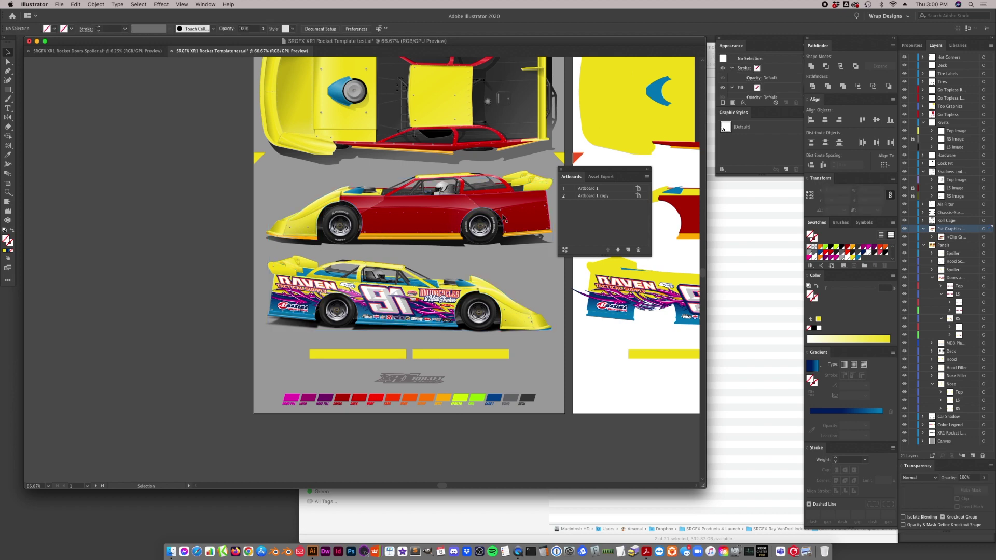
# - Isolate the 91 in the lower door graphics on the flat-panel artboard and place a copy on the upper red door
pyautogui.hotkey('shift', 'pagedown')
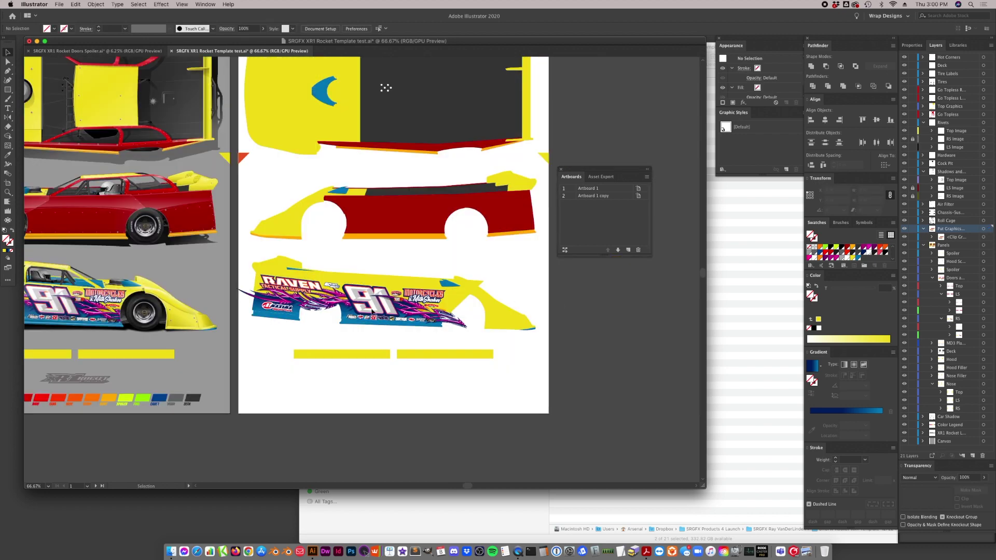
pyautogui.click(378, 310)
pyautogui.doubleClick(377, 310)
pyautogui.moveTo(377, 307); pyautogui.dragTo(435, 195)
pyautogui.rightClick(421, 212)
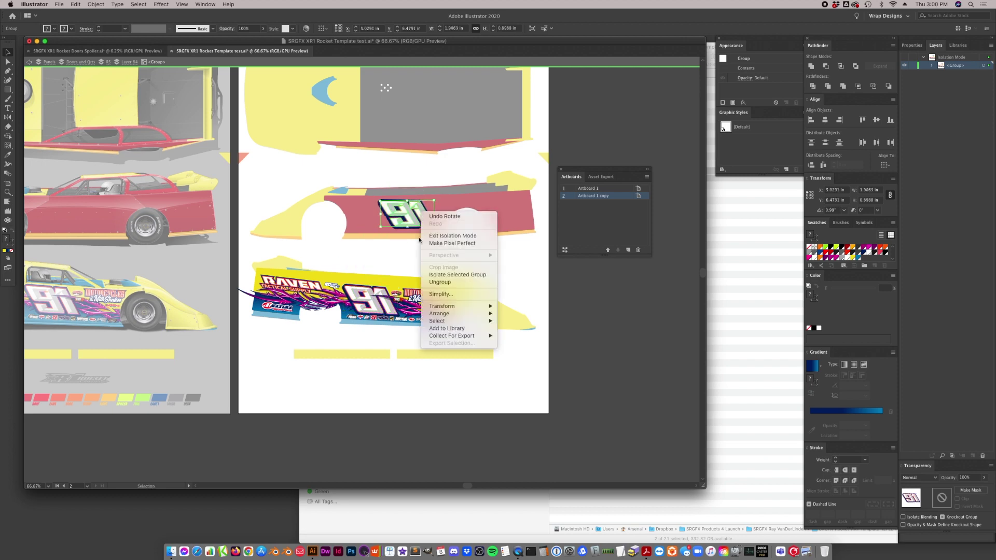
pyautogui.moveTo(467, 306)
pyautogui.click(533, 336)
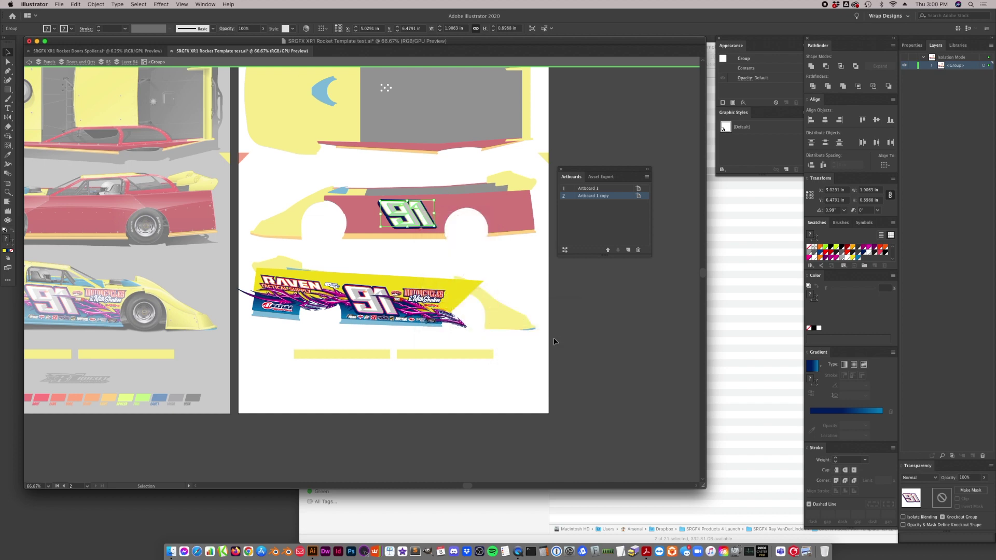
pyautogui.click(606, 485)
# - Shear the copied 91 on the red door by 25° along the horizontal axis
pyautogui.rightClick(398, 214)
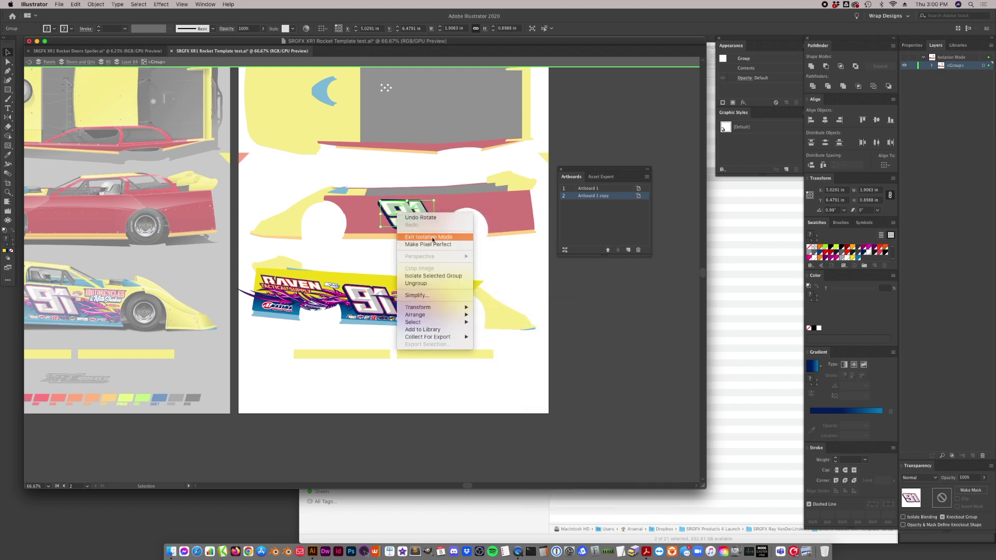
pyautogui.moveTo(436, 307)
pyautogui.click(495, 349)
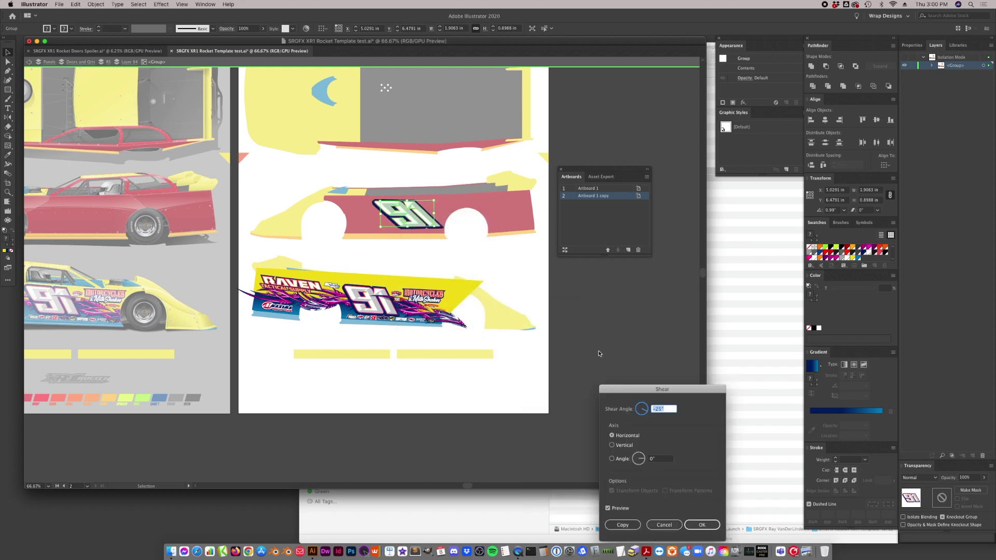
pyautogui.write('25')
pyautogui.press('Tab')
pyautogui.click(618, 525)
pyautogui.press('a')
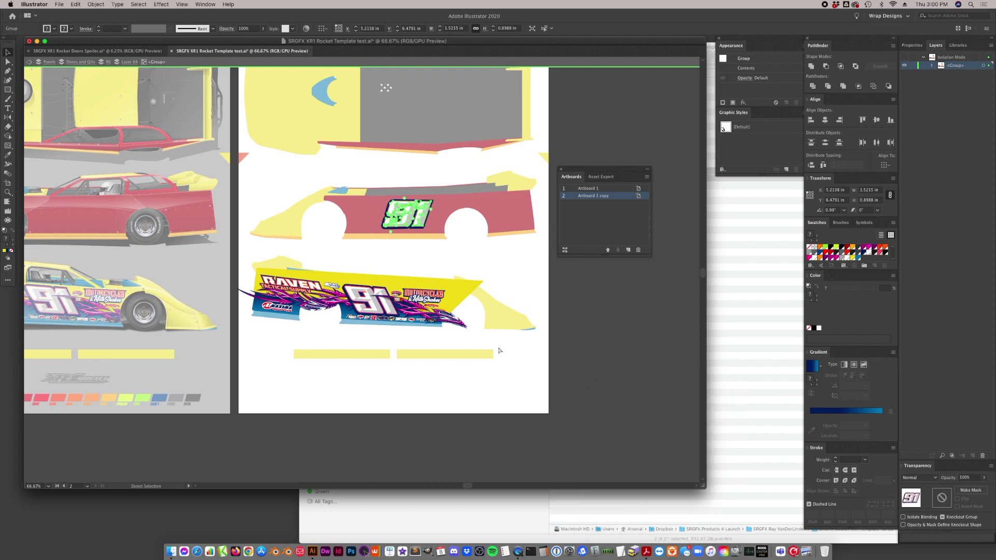
pyautogui.press('super+z')
pyautogui.press('v')
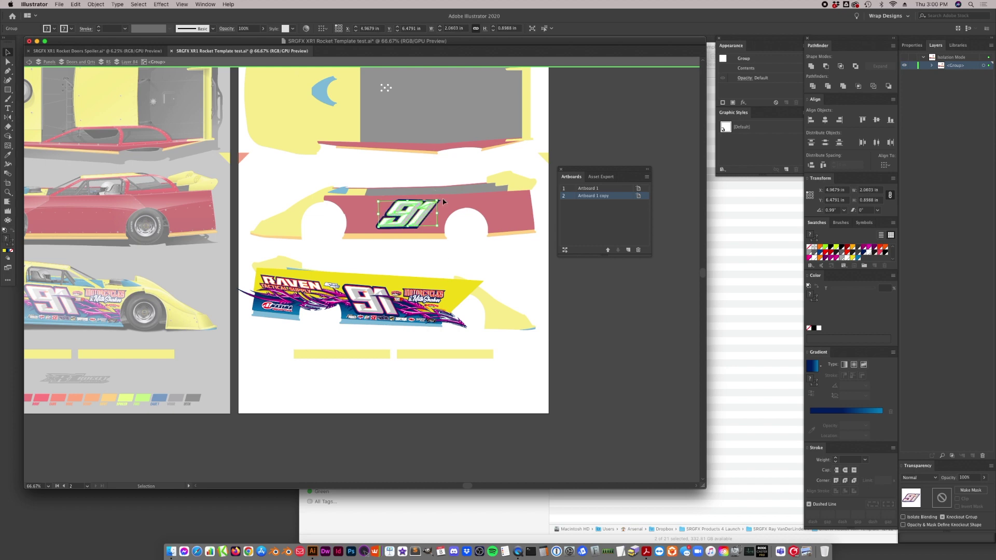
pyautogui.press('super+shift+z')
# - Shear the copied 91 another 10° horizontally, adjust its placement on the red door and leave isolation
pyautogui.rightClick(408, 214)
pyautogui.moveTo(443, 309)
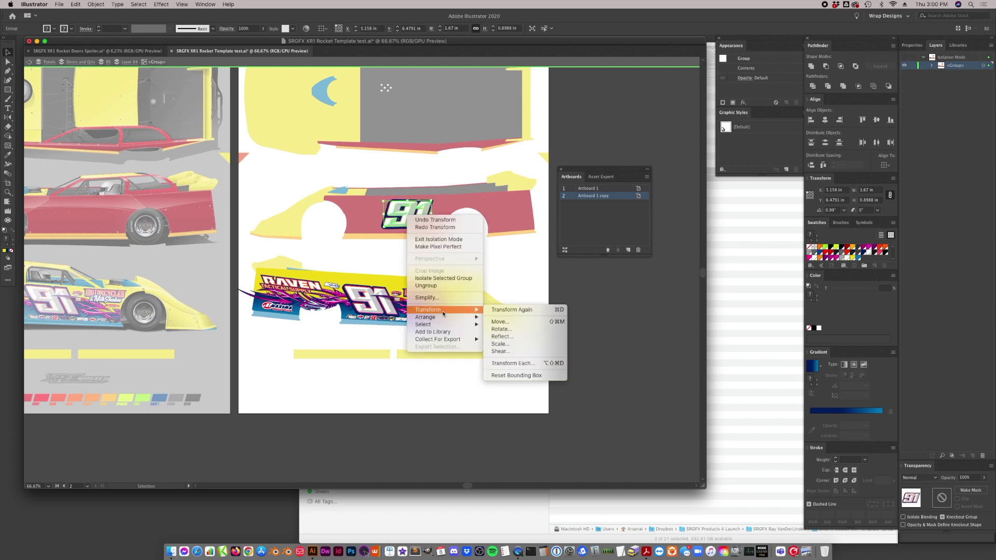
pyautogui.click(520, 353)
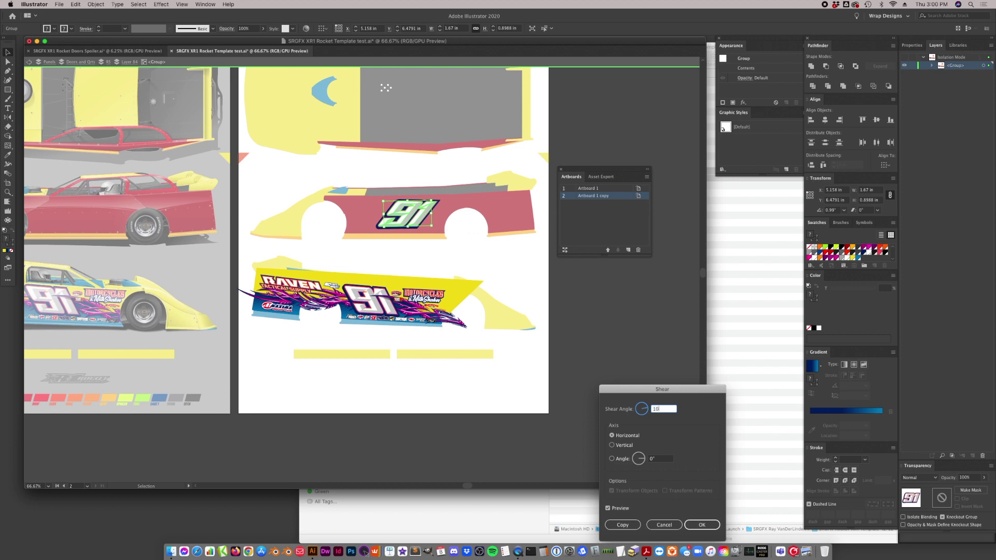
pyautogui.press('Return')
pyautogui.moveTo(386, 214); pyautogui.dragTo(413, 170)
pyautogui.click(421, 63)
# - Move the door graphics group with the copied 91 from the Doors layer into Put Graphics Here, above the clip group
pyautogui.press('super+x')
pyautogui.press('super+z')
pyautogui.press('super+2')
pyautogui.press('super+f')
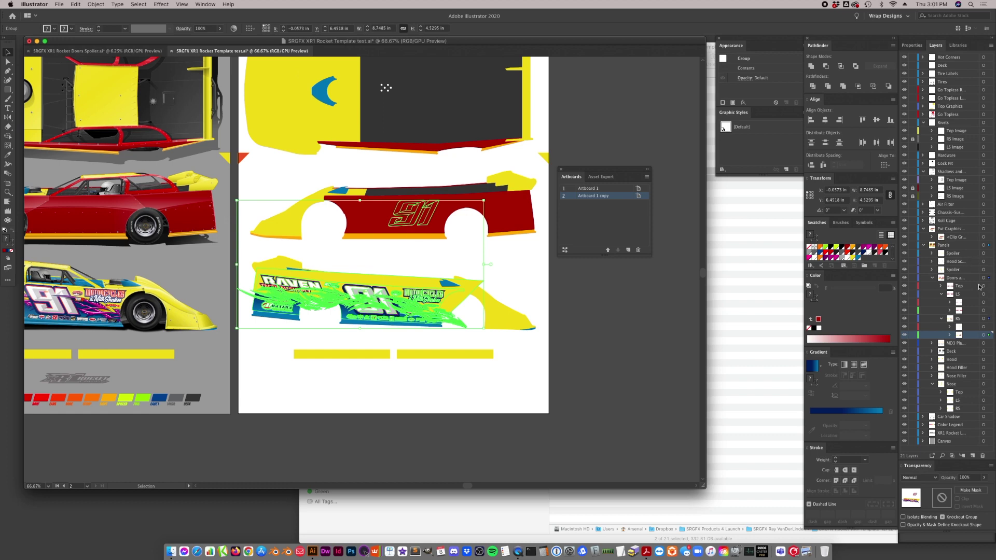
pyautogui.click(932, 278)
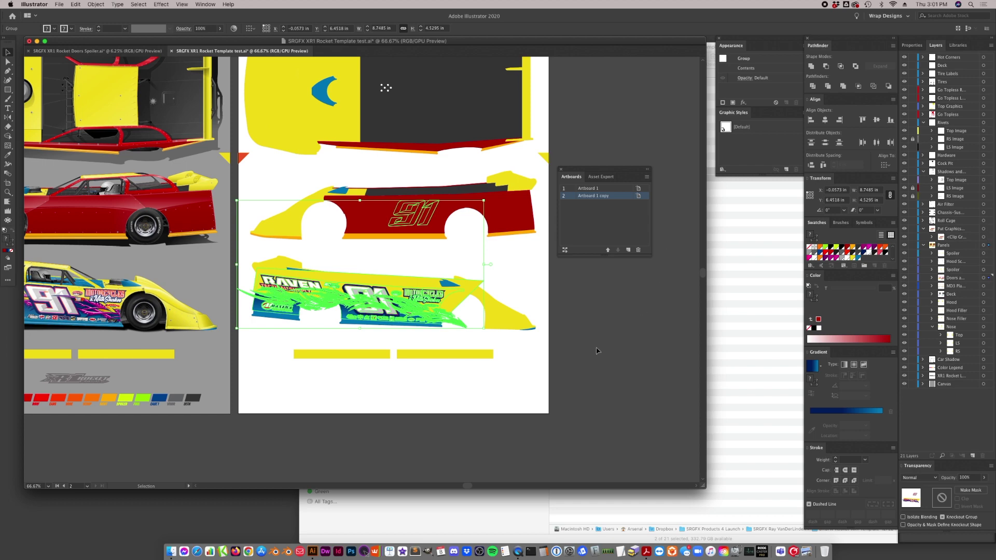
pyautogui.click(397, 308)
pyautogui.moveTo(985, 247); pyautogui.dragTo(989, 229)
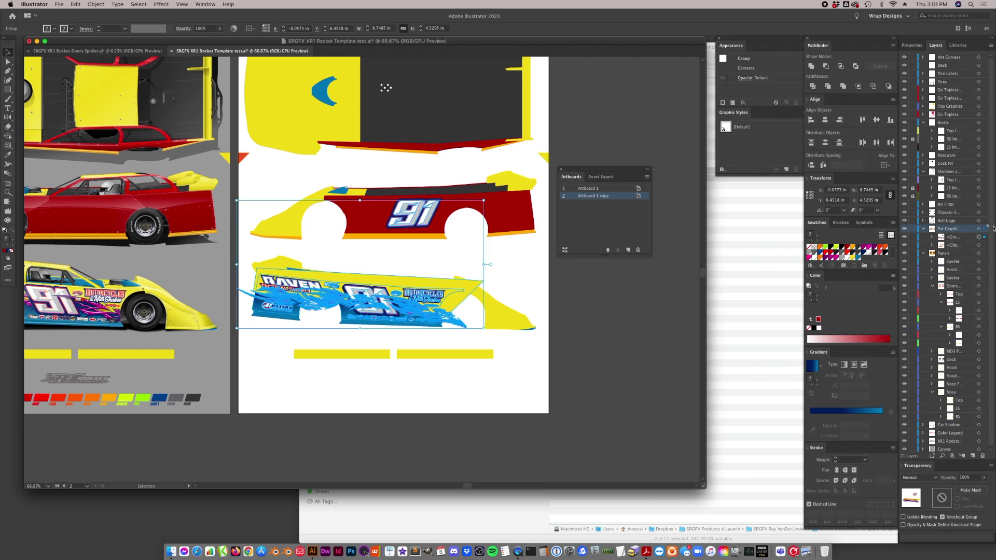
# - Save the template and update its modified links so the copied 91 shows on the rendered red car
pyautogui.click(556, 290)
pyautogui.keyDown('shift'); pyautogui.click(410, 318); pyautogui.keyUp('shift')
pyautogui.hscroll(-10, 422, 318)
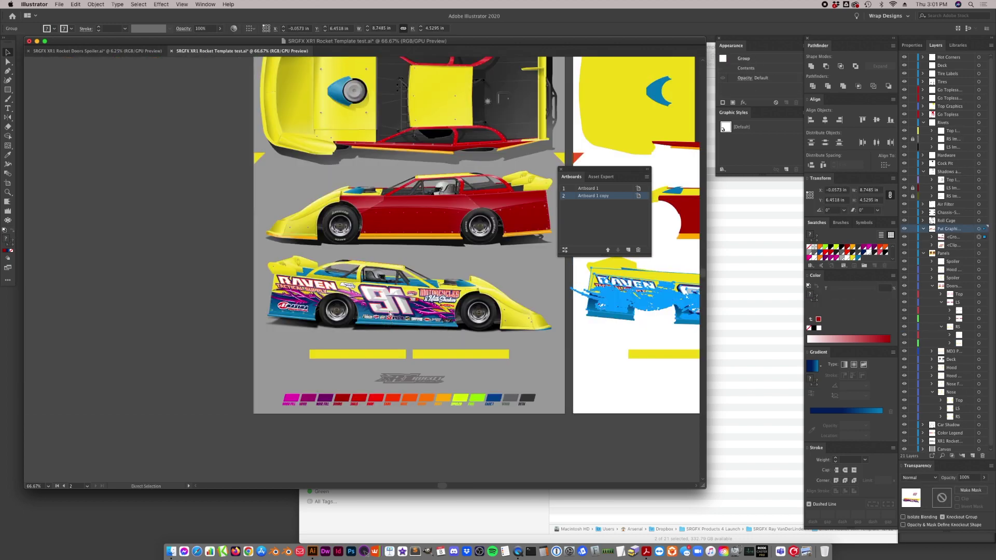
pyautogui.press('super+s')
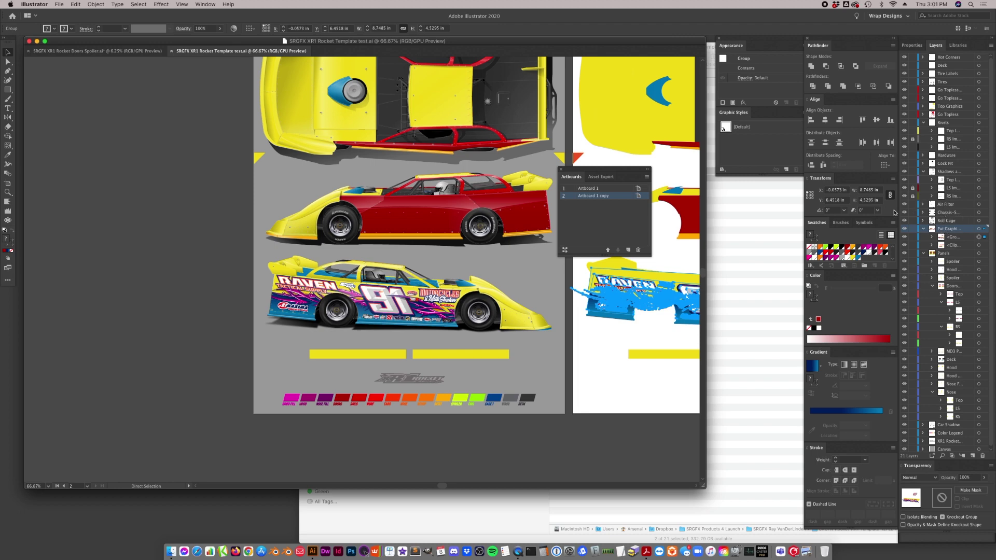
pyautogui.press('v')
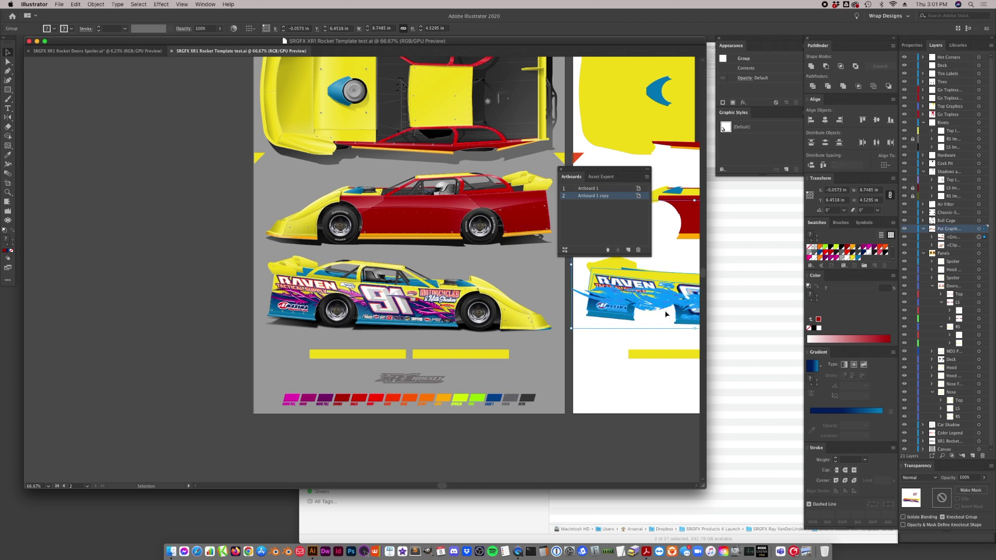
pyautogui.click(581, 363)
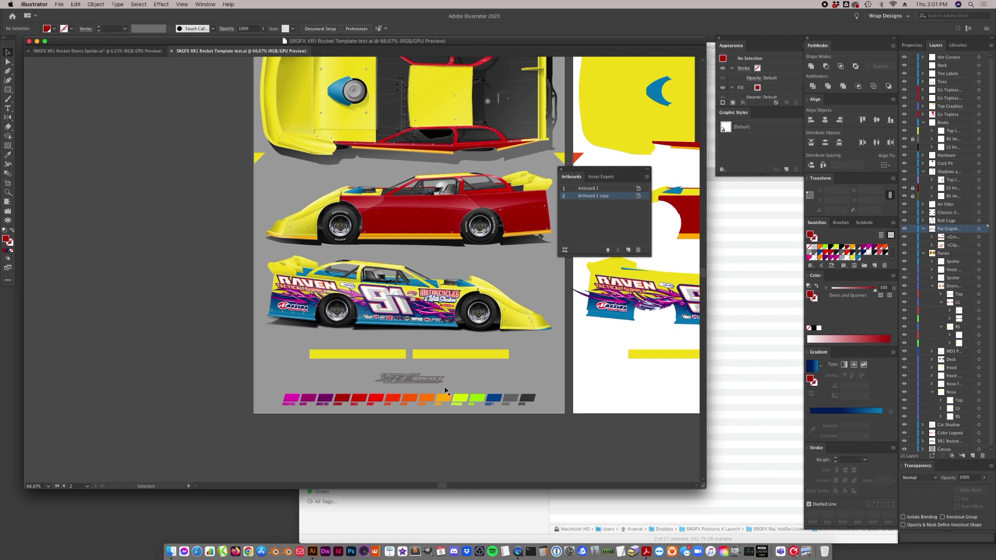
pyautogui.click(580, 302)
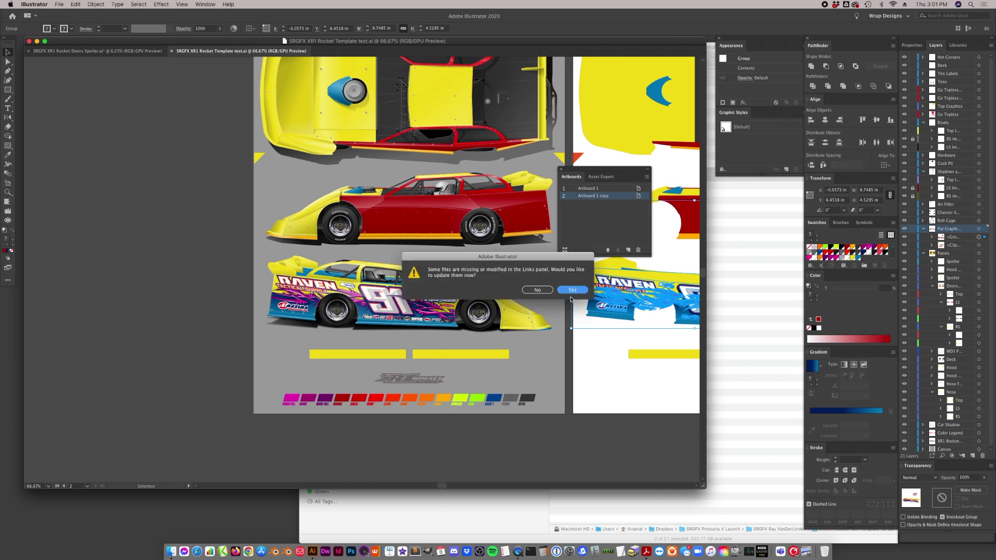
pyautogui.press('Return')
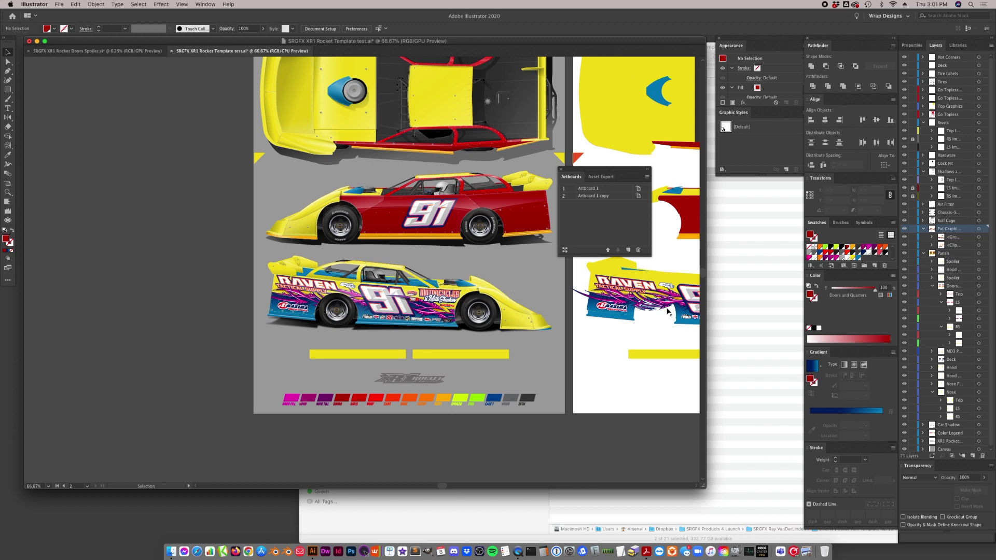
# - Examine the 91 and the surrounding graphics on both rendered side views up close and from farther out
pyautogui.click(13, 194)
pyautogui.click(509, 270)
pyautogui.click(242, 302)
pyautogui.press('v')
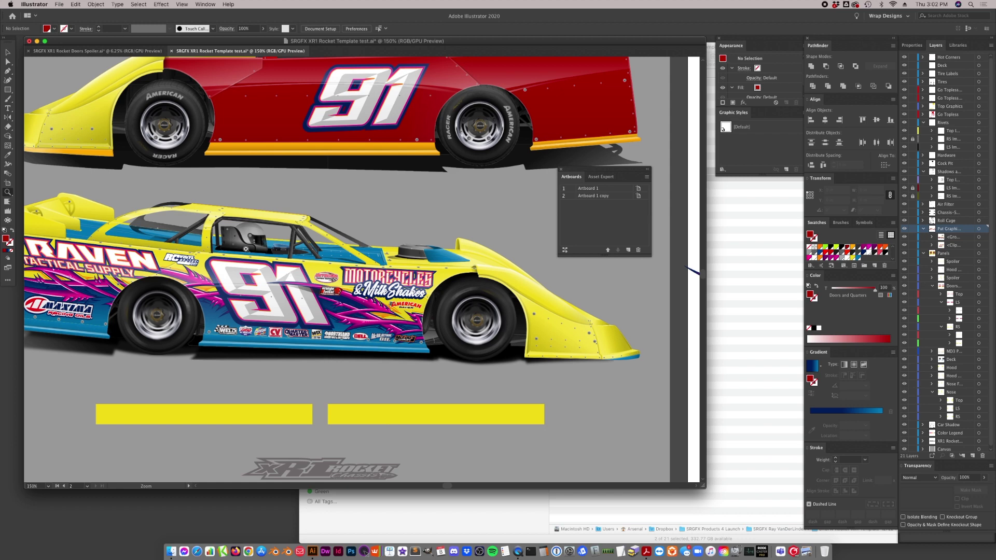
pyautogui.press('super+minus')
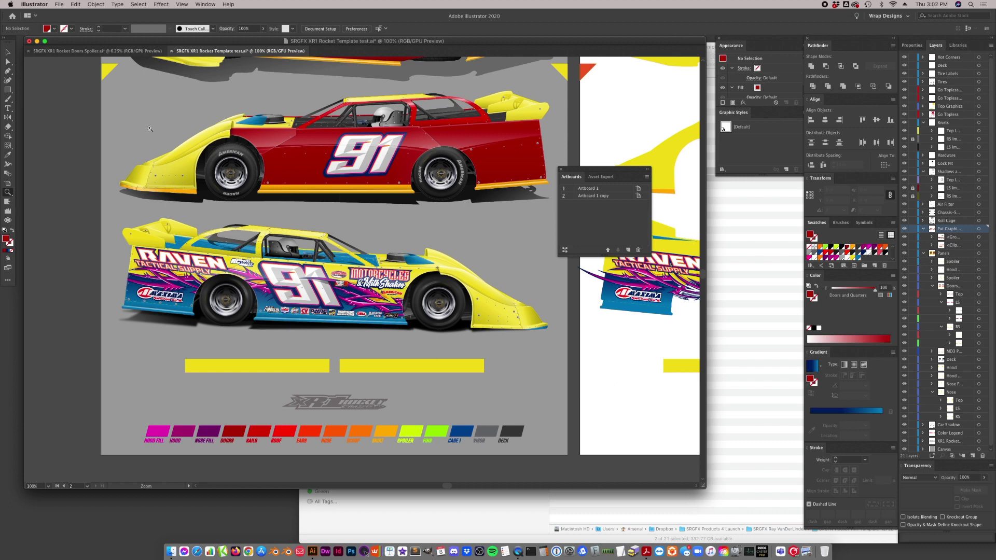
pyautogui.click(8, 52)
pyautogui.press('super+minus')
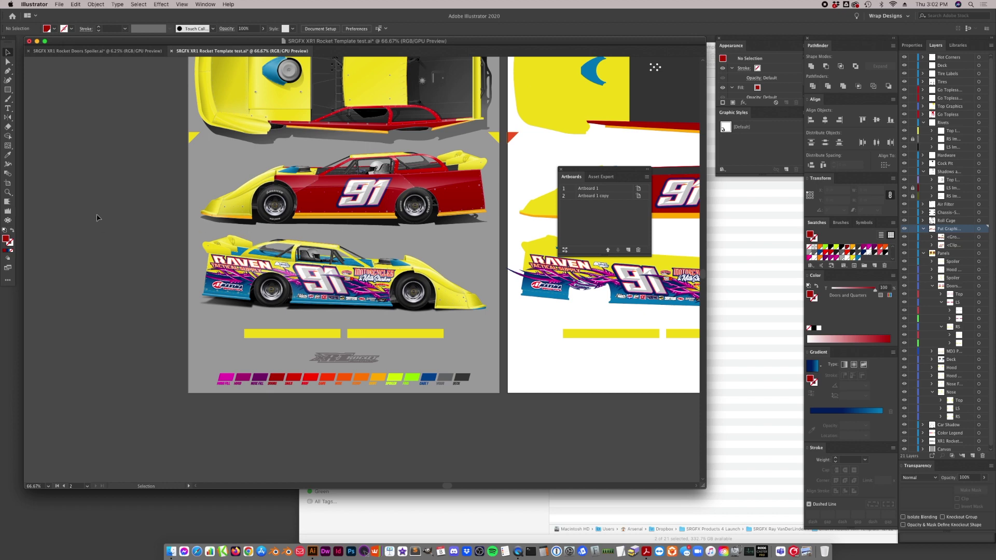
# - Isolate the lower door graphics on the flat-panel artboard and move the RC Vinyl Express logo onto the rear spoiler
pyautogui.doubleClick(603, 267)
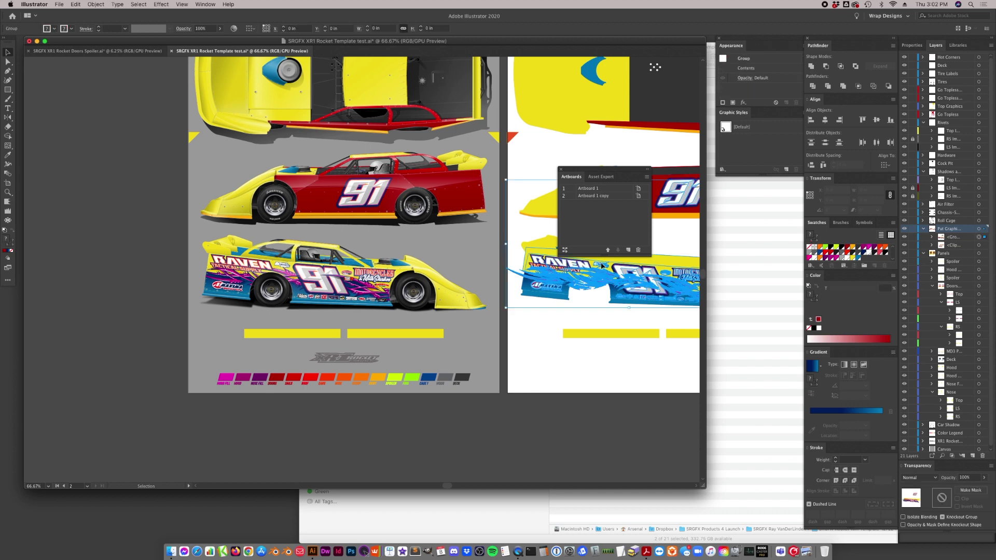
pyautogui.click(602, 266)
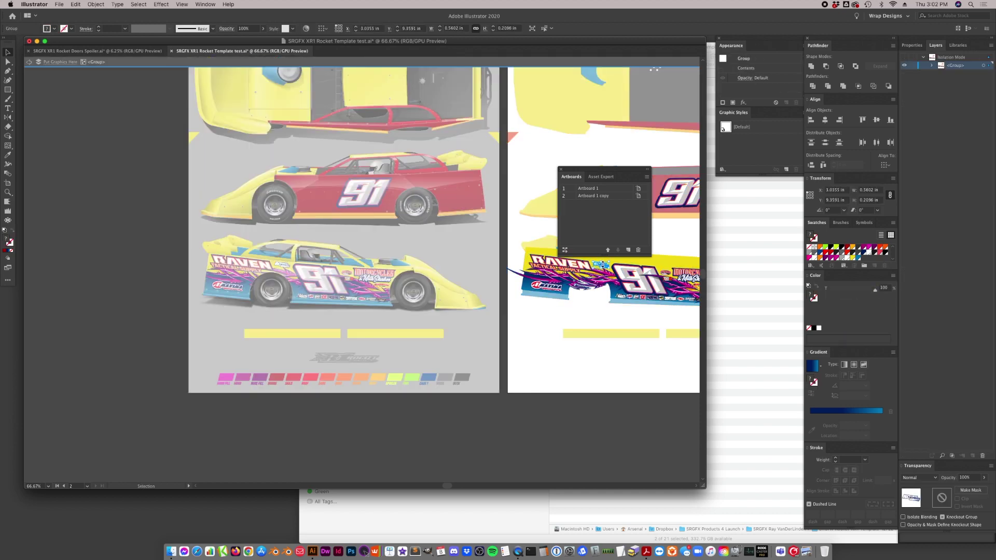
pyautogui.moveTo(605, 266); pyautogui.dragTo(542, 251)
pyautogui.click(517, 63)
pyautogui.press('a')
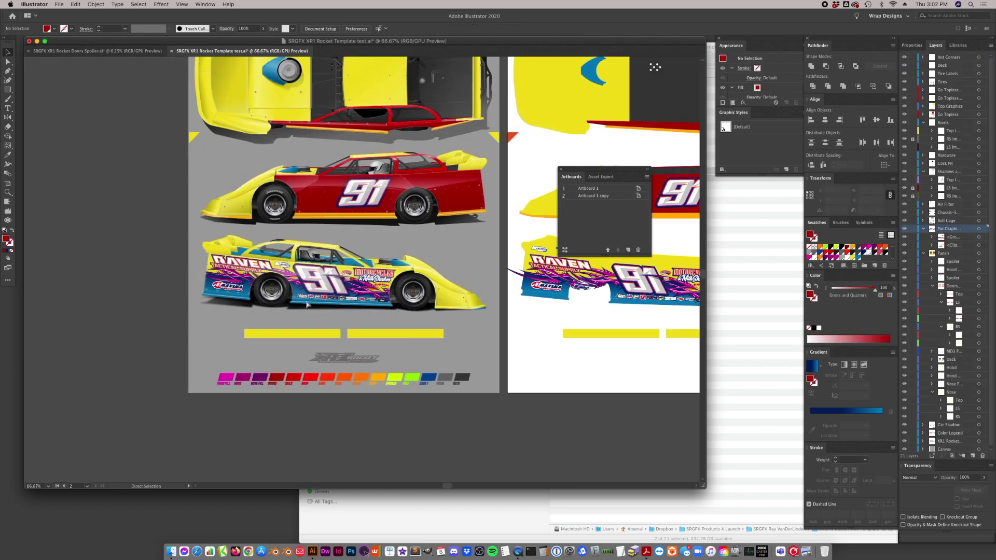
# - Save the template and update its modified links to bring the spoiler logo onto the rendered car
pyautogui.press('super+s')
pyautogui.press('v')
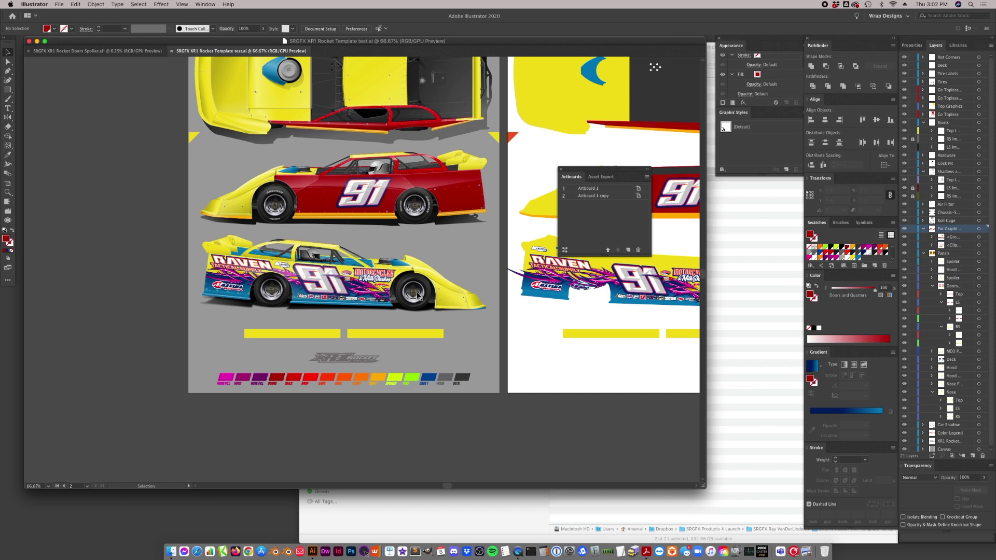
pyautogui.press('super+Tab')
pyautogui.press('super+Tab')
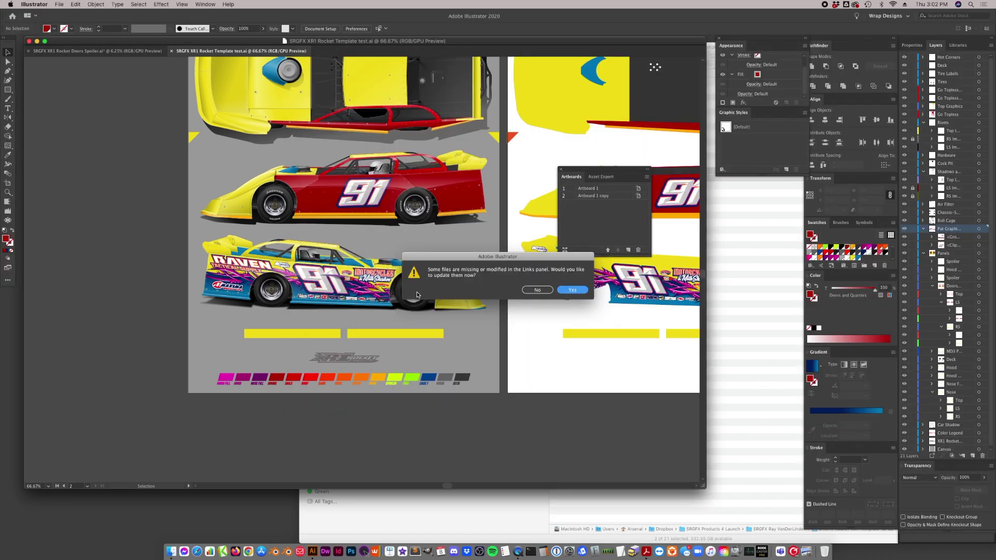
pyautogui.click(572, 290)
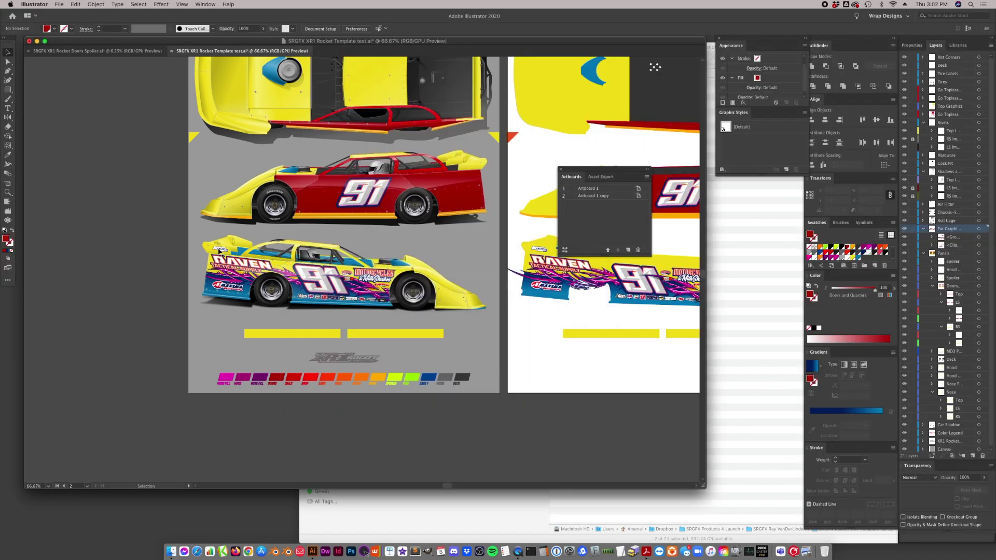
# - Shift the RC Vinyl Express logo slightly left and down on the flat-panel spoiler, and leave isolation
pyautogui.doubleClick(543, 253)
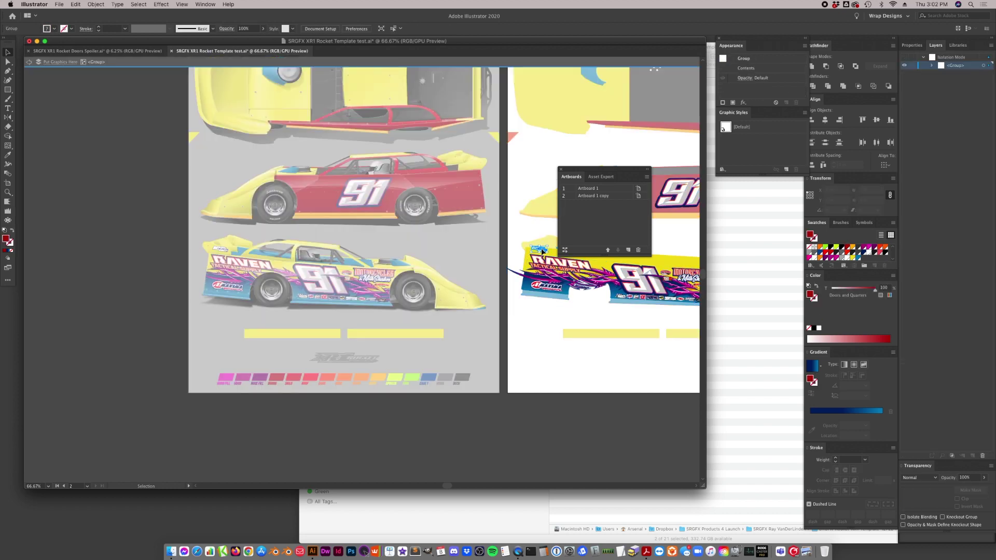
pyautogui.click(545, 251)
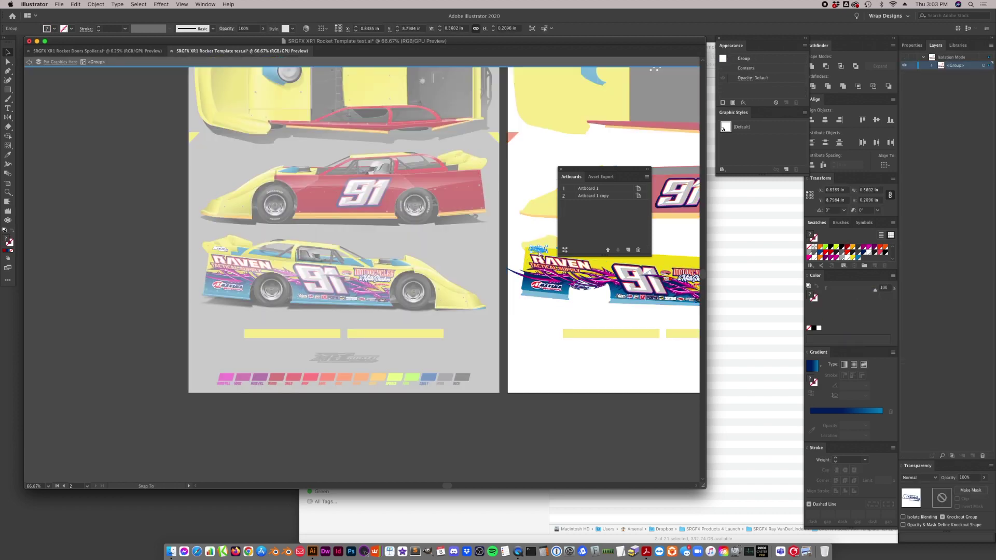
pyautogui.click(447, 62)
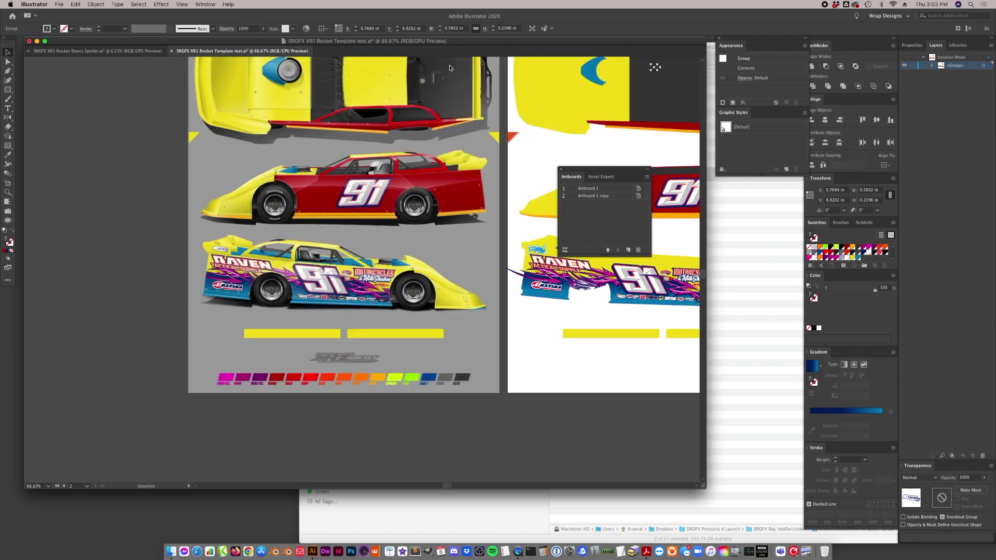
pyautogui.press('a')
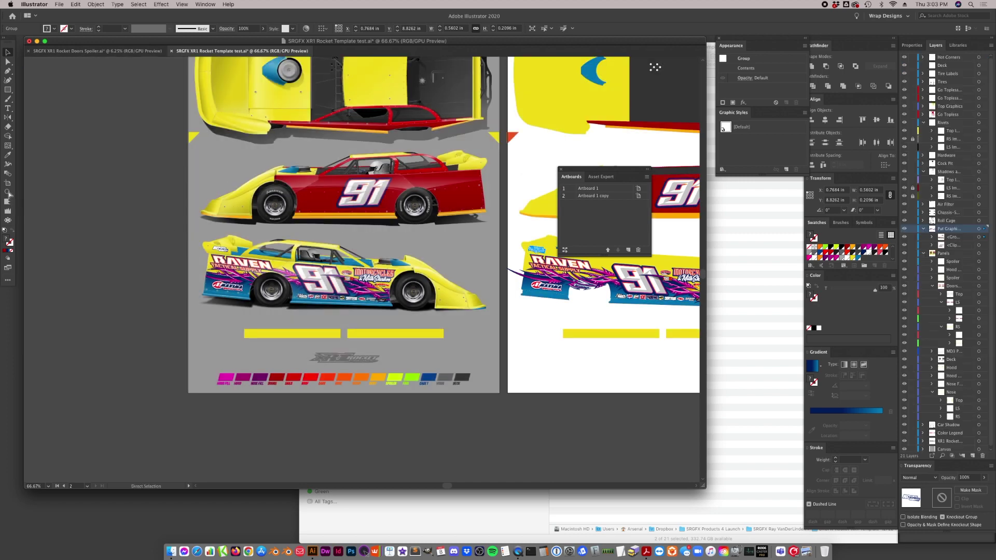
# - Save the repositioned spoiler logo, check it on the lower rendered car and update the modified links again
pyautogui.press('z')
pyautogui.press('super+s')
pyautogui.click(106, 244)
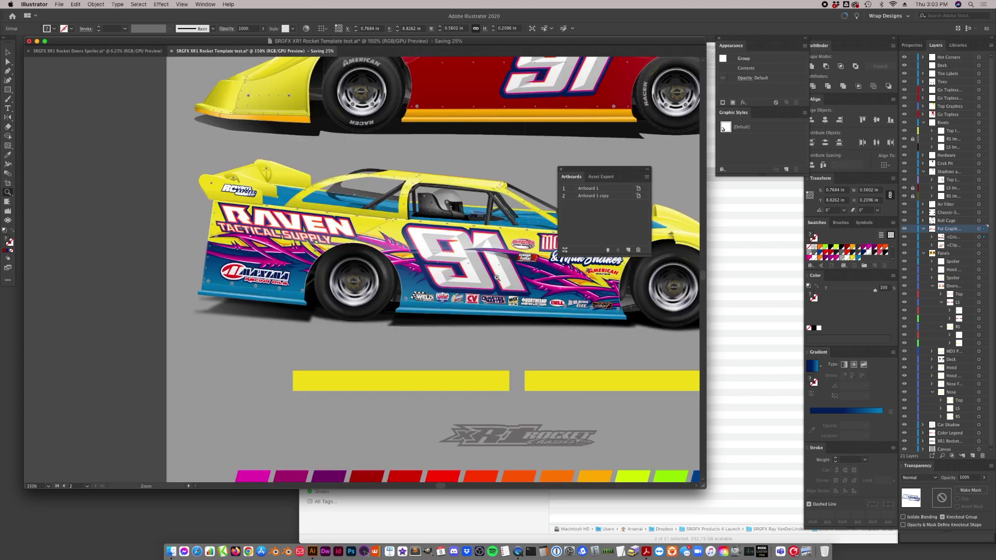
pyautogui.click(490, 265)
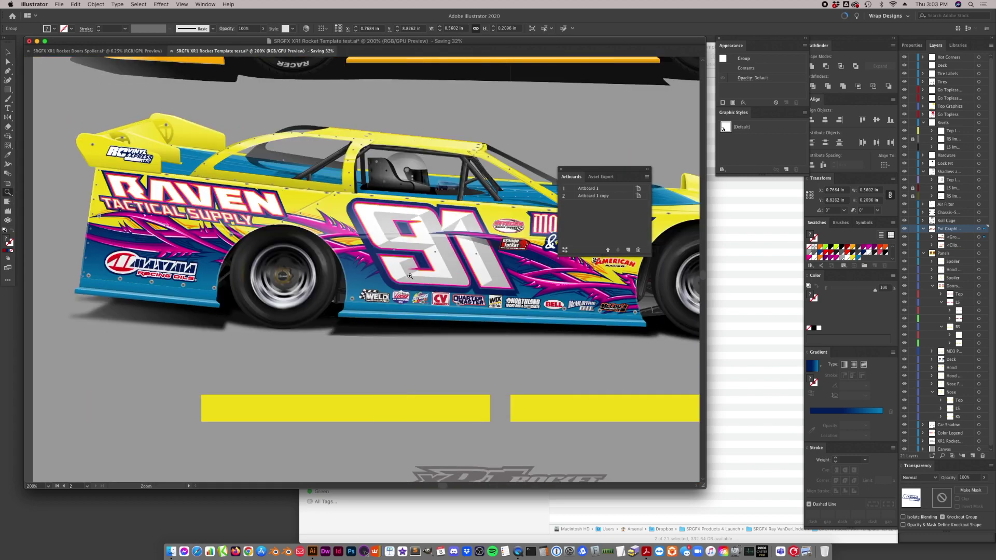
pyautogui.scroll(3, 410, 277)
pyautogui.press('a')
pyautogui.click(134, 165)
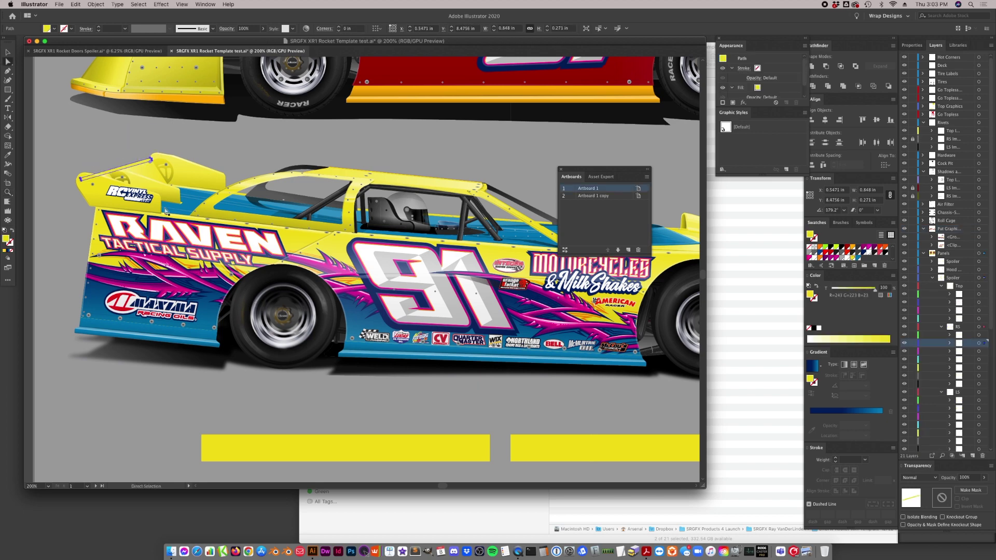
pyautogui.click(233, 160)
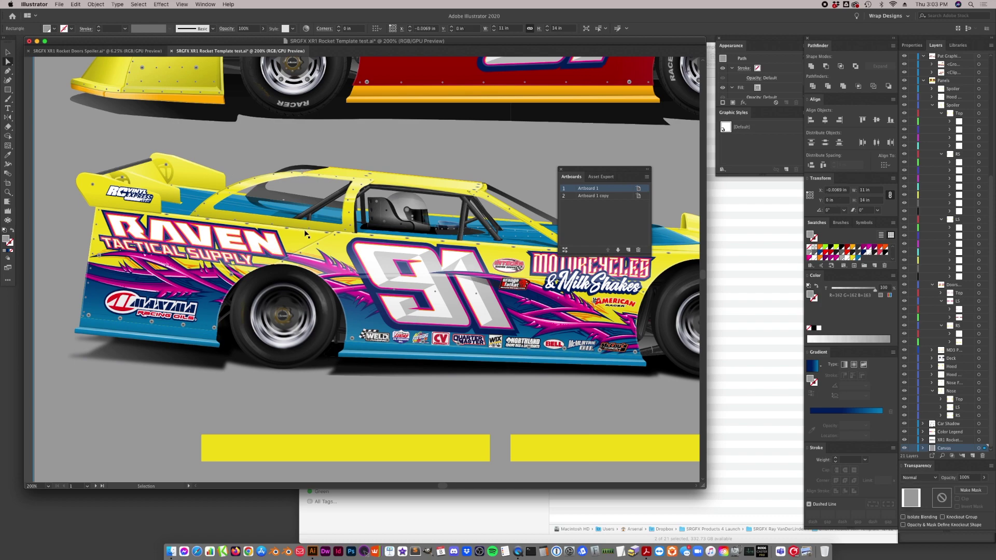
pyautogui.press('super+1')
pyautogui.click(8, 192)
pyautogui.click(254, 409)
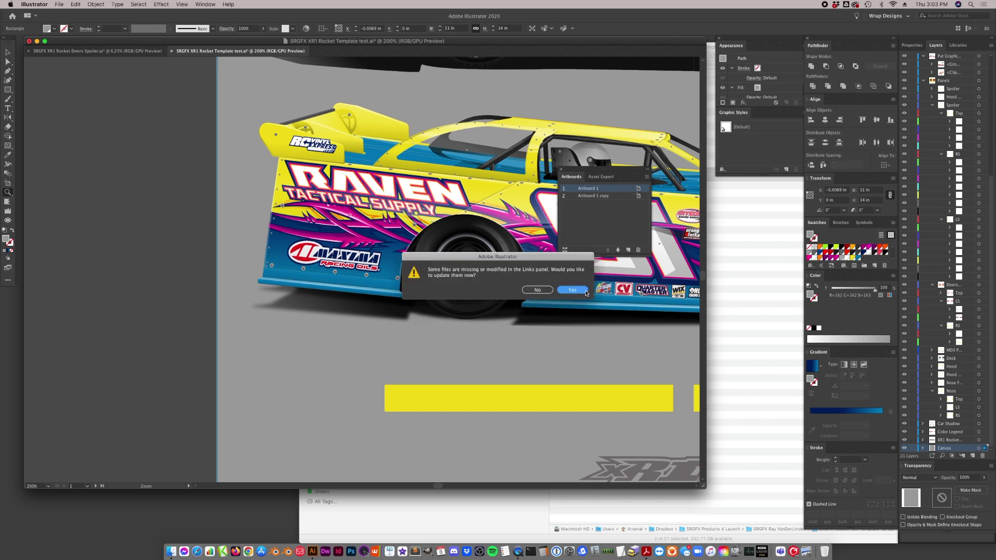
pyautogui.click(572, 290)
# - Draw a thin rectangle about 4.77 in by 0.15 in below the lower rendered car
pyautogui.click(303, 258)
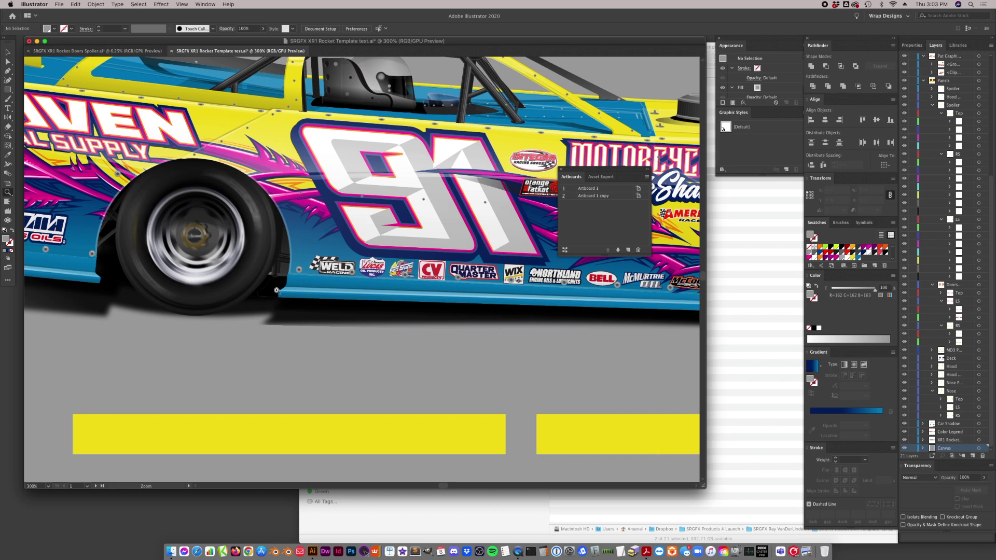
pyautogui.keyDown('alt'); pyautogui.click(168, 258); pyautogui.keyUp('alt')
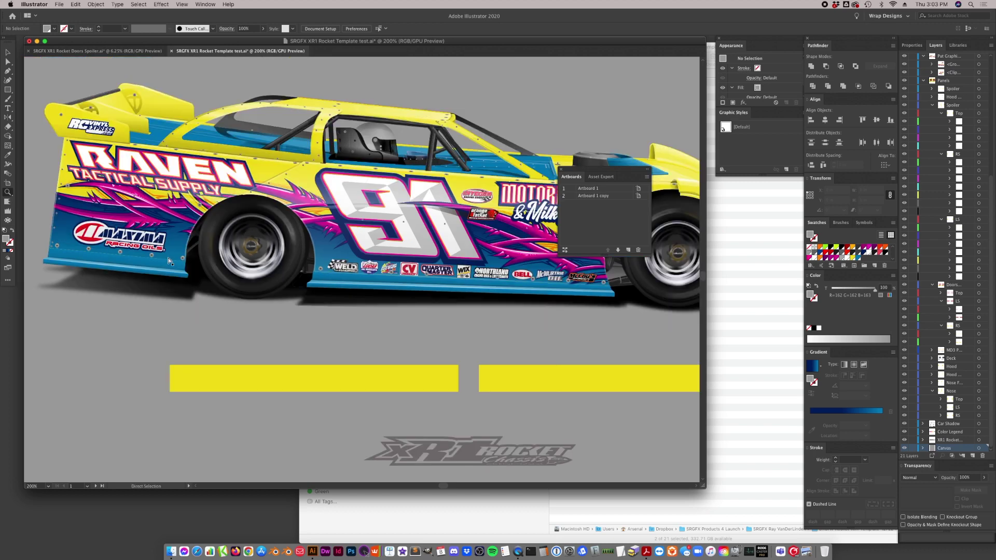
pyautogui.keyDown('alt'); pyautogui.click(168, 258); pyautogui.keyUp('alt')
pyautogui.click(8, 90)
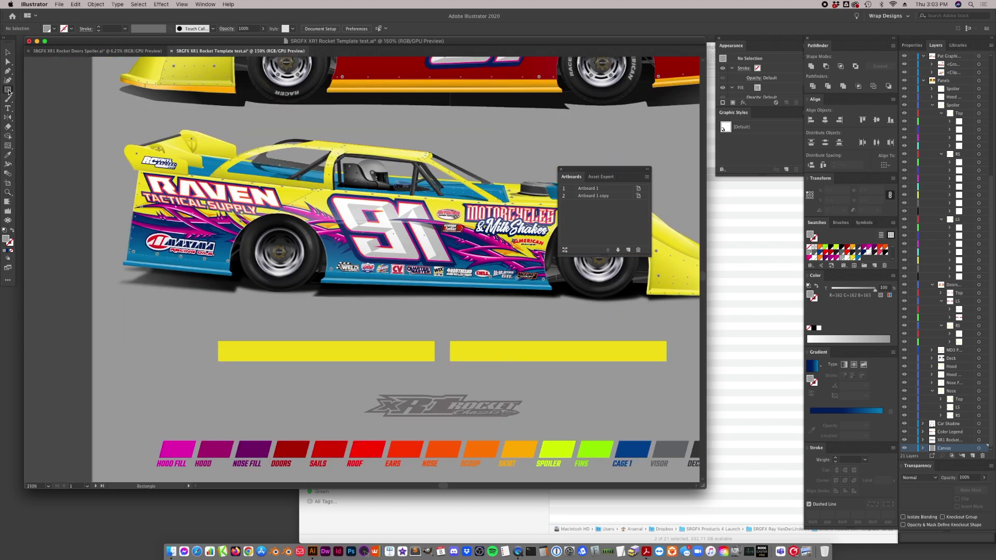
pyautogui.click(45, 93)
pyautogui.moveTo(469, 310); pyautogui.dragTo(468, 311)
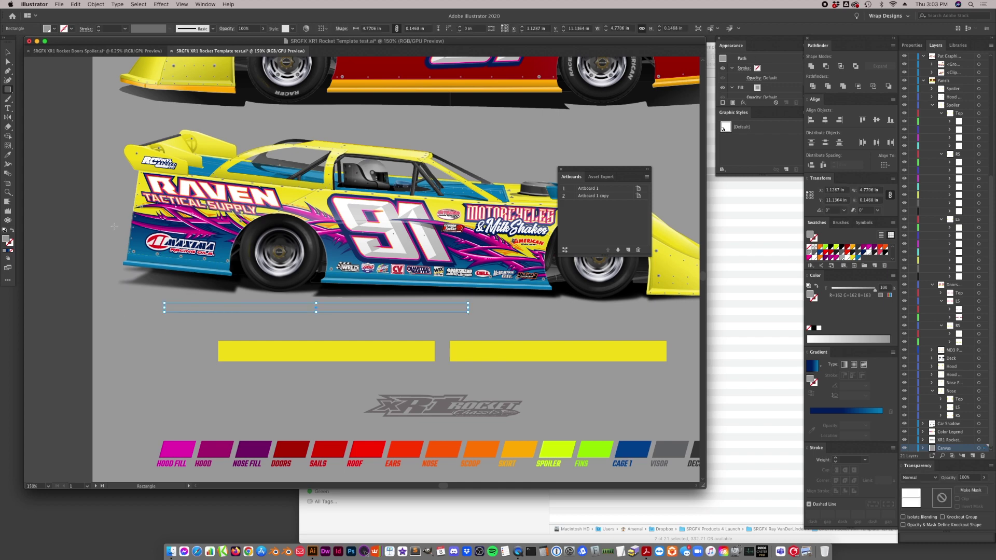
pyautogui.press('v')
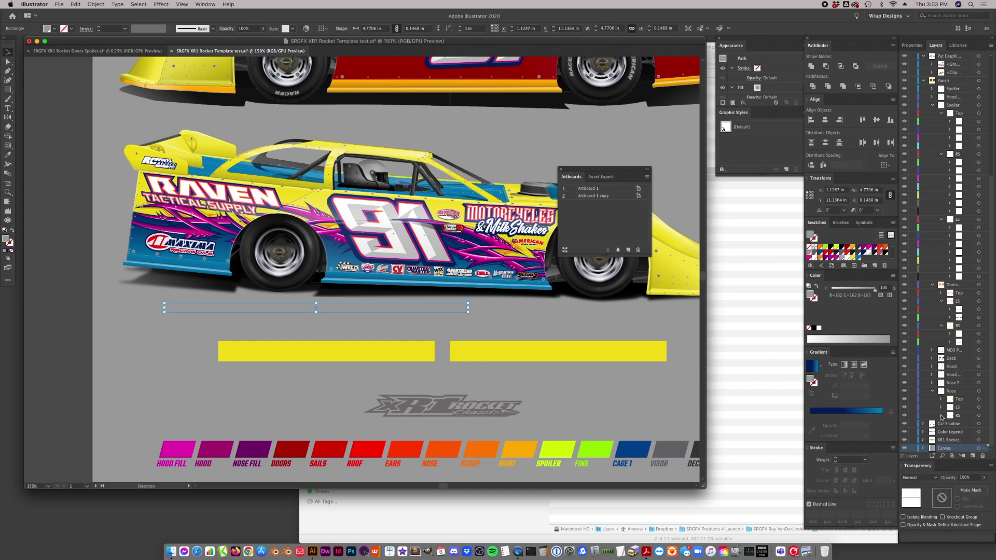
# - Create a new layer named Speed Lines
pyautogui.scroll(5, 944, 72)
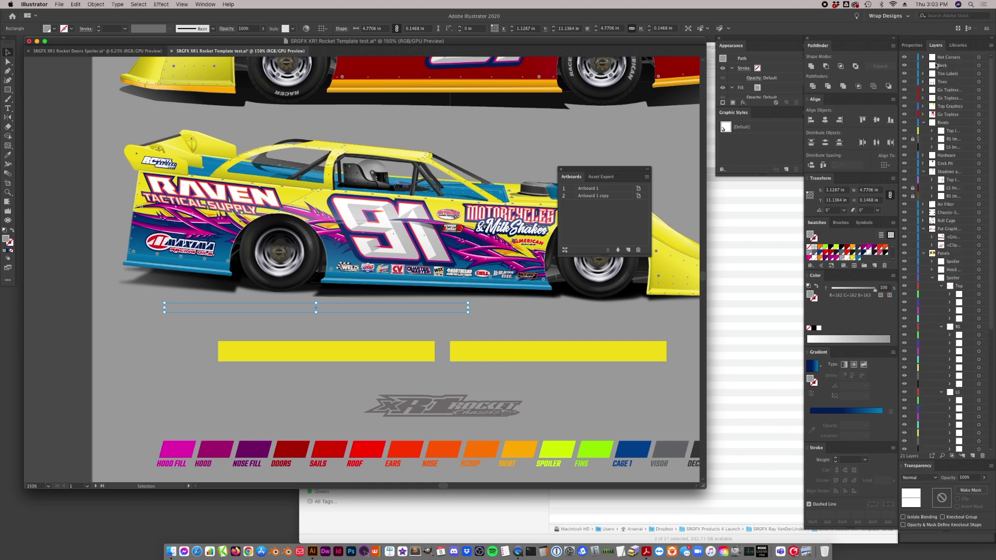
pyautogui.click(991, 45)
pyautogui.click(982, 49)
pyautogui.write('Spe')
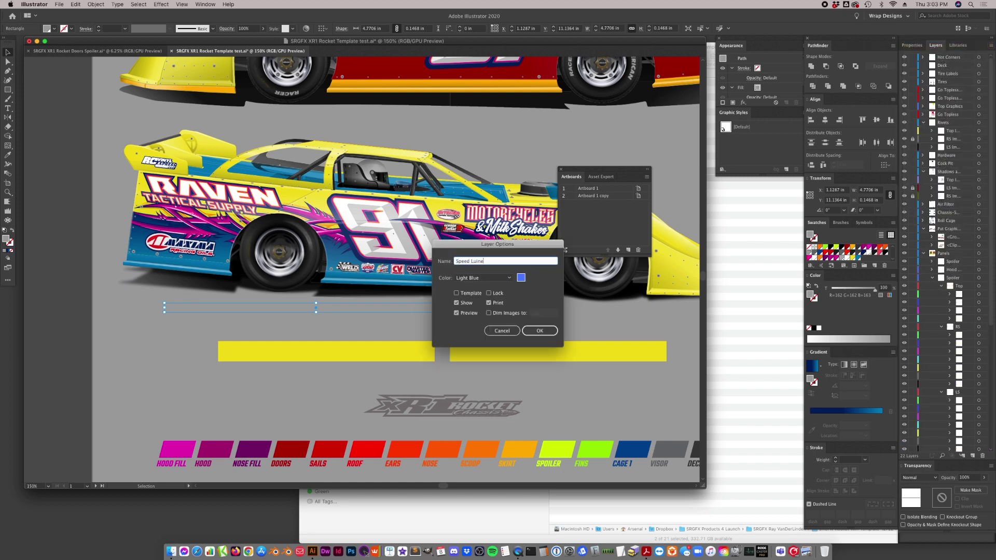
pyautogui.write('ed Line')
pyautogui.press('Return')
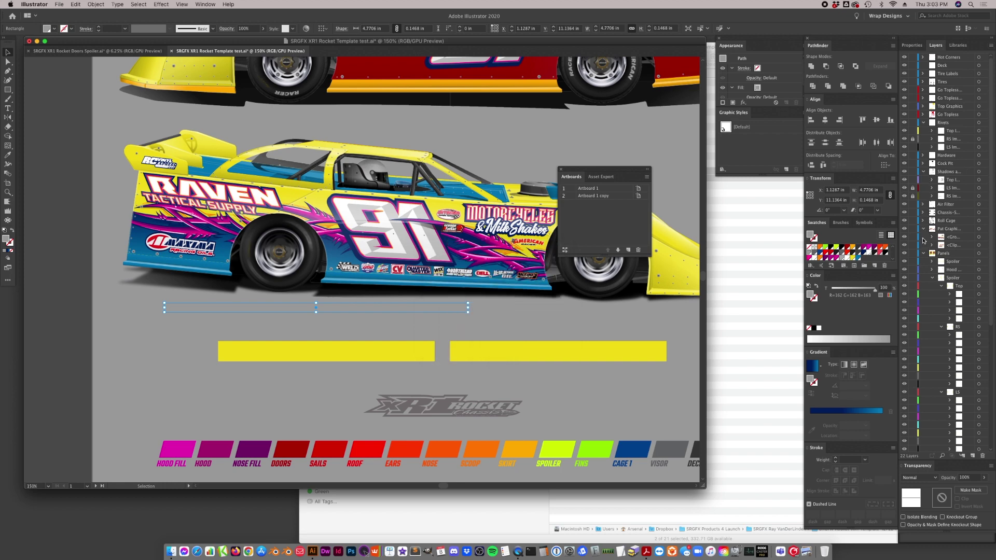
# - Move the thin rectangle from the Canvas layer to the Hot Corners layer and collapse the expanded layers
pyautogui.scroll(-5, 959, 254)
pyautogui.moveTo(984, 450); pyautogui.dragTo(982, 37)
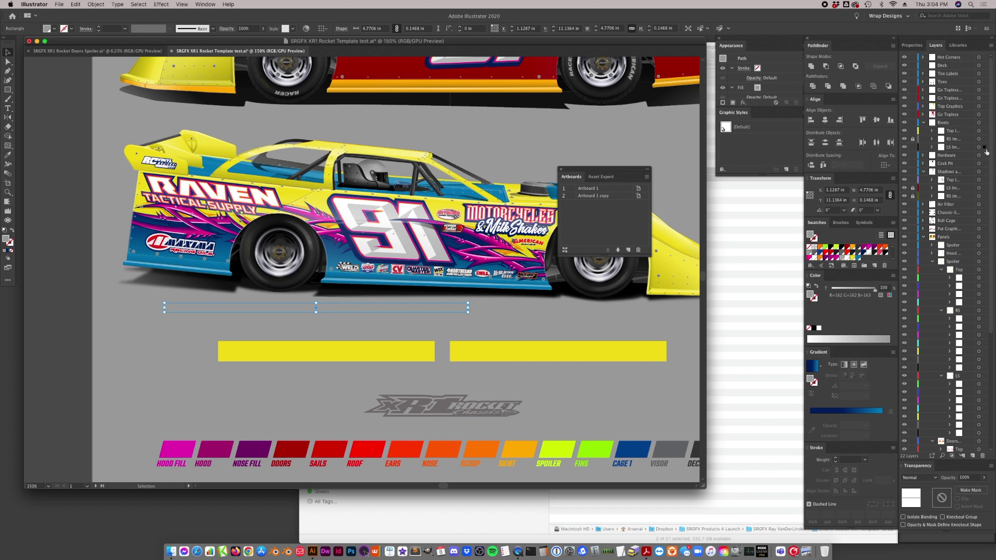
pyautogui.moveTo(988, 60); pyautogui.dragTo(988, 59)
pyautogui.click(924, 238)
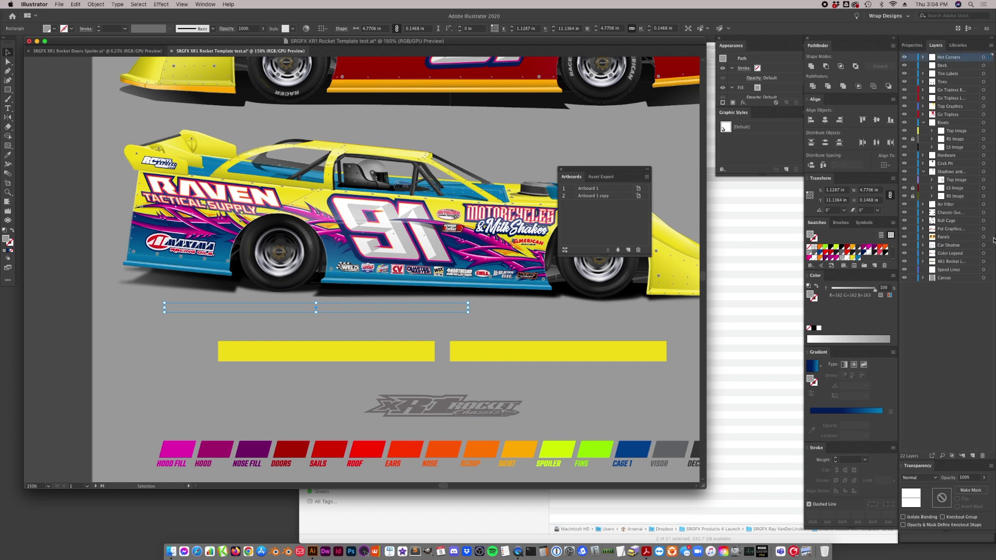
pyautogui.click(923, 123)
pyautogui.click(924, 147)
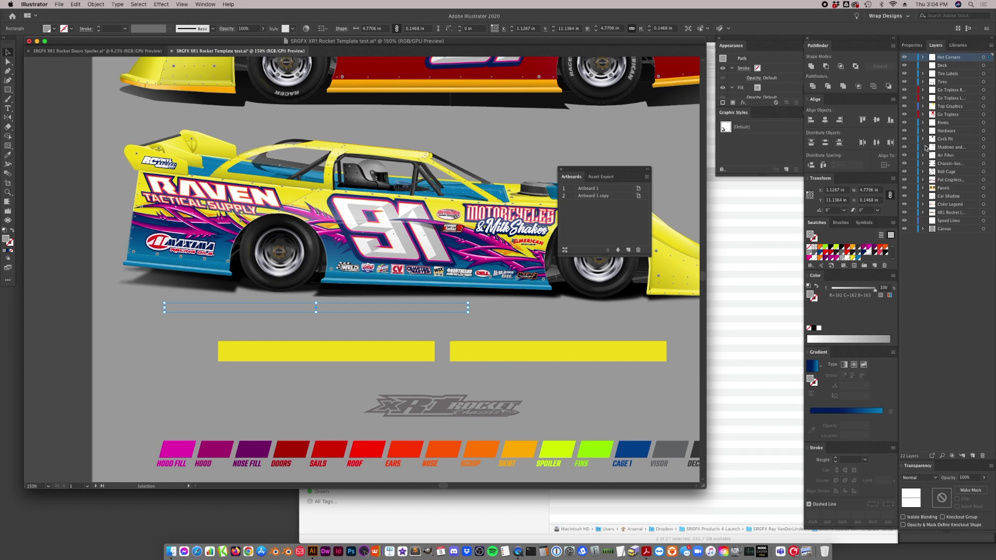
# - Create a new layer named Speed Lines above Hot Corners and move the thin rectangle onto it
pyautogui.click(992, 48)
pyautogui.click(929, 52)
pyautogui.write('Spee')
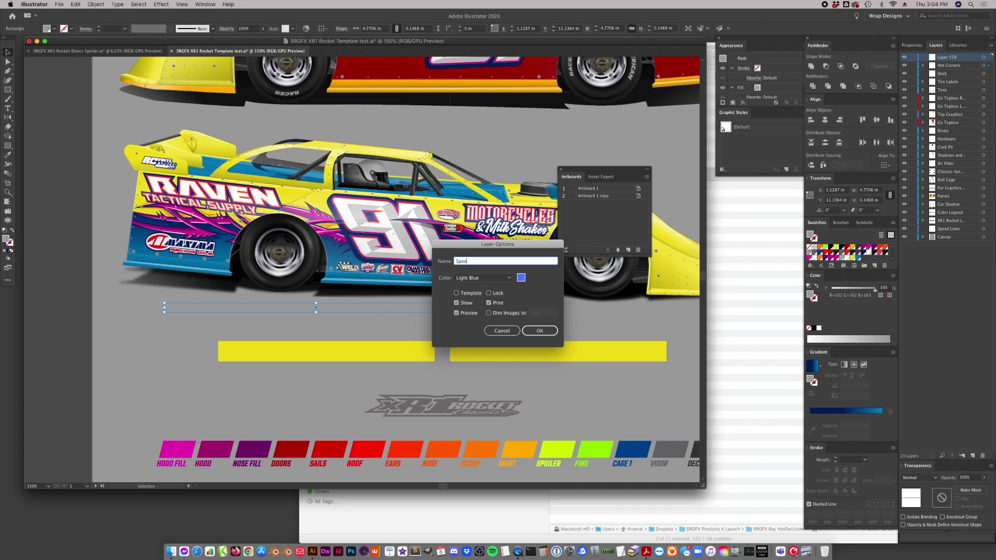
pyautogui.write('d Lines')
pyautogui.press('Return')
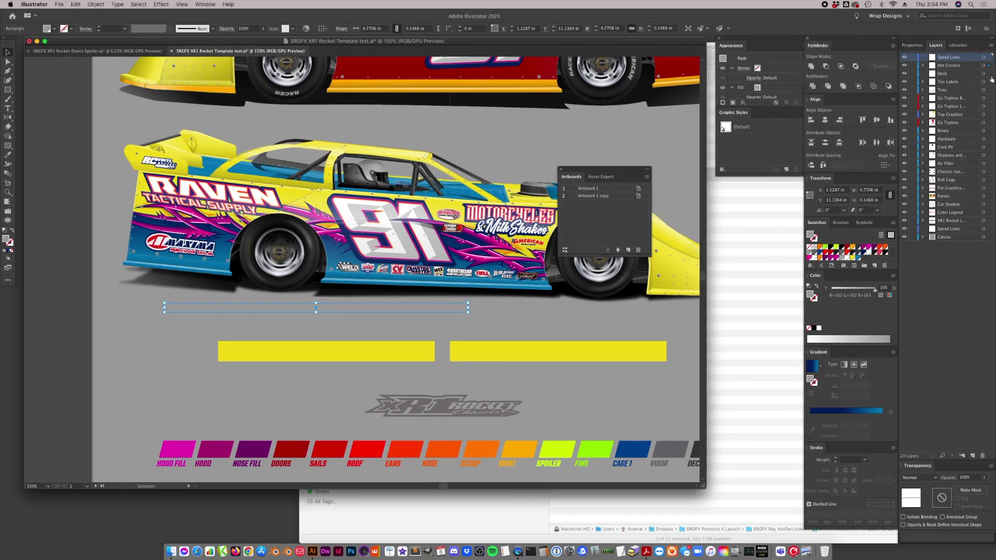
pyautogui.moveTo(990, 61); pyautogui.dragTo(989, 58)
# - Fill the rectangle with a CMYK Blue 2 gradient that fades from 100% opacity at location 0% to transparent
pyautogui.click(821, 411)
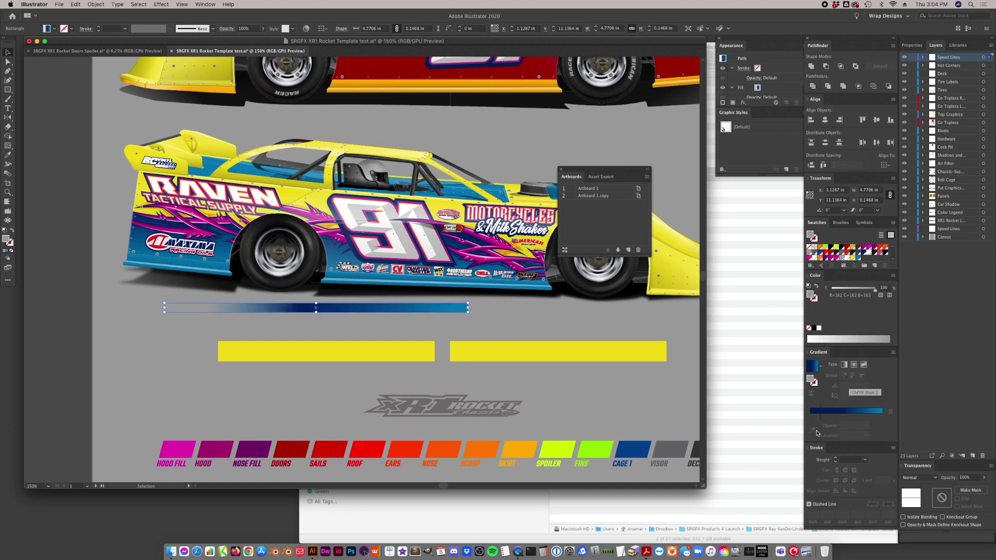
pyautogui.moveTo(842, 425); pyautogui.dragTo(870, 426)
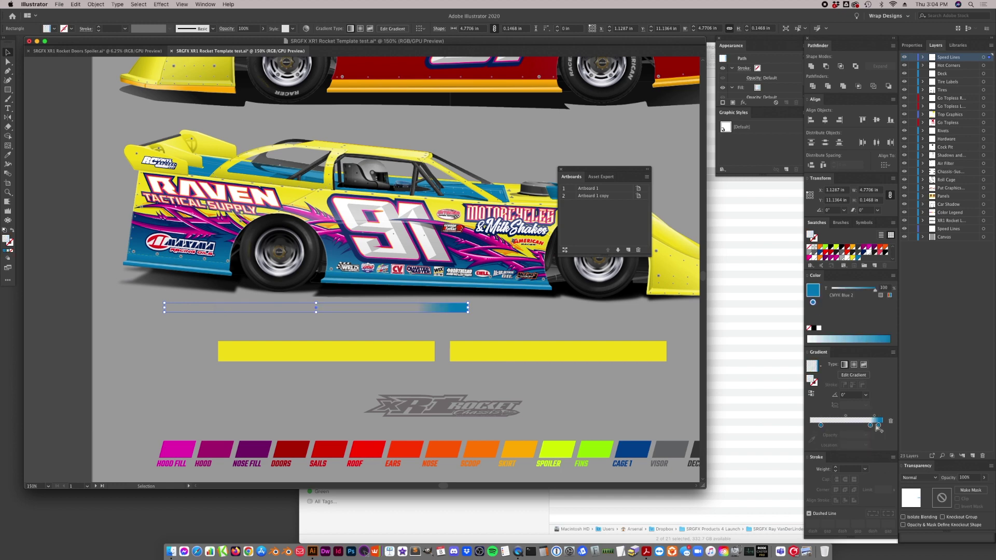
pyautogui.click(820, 425)
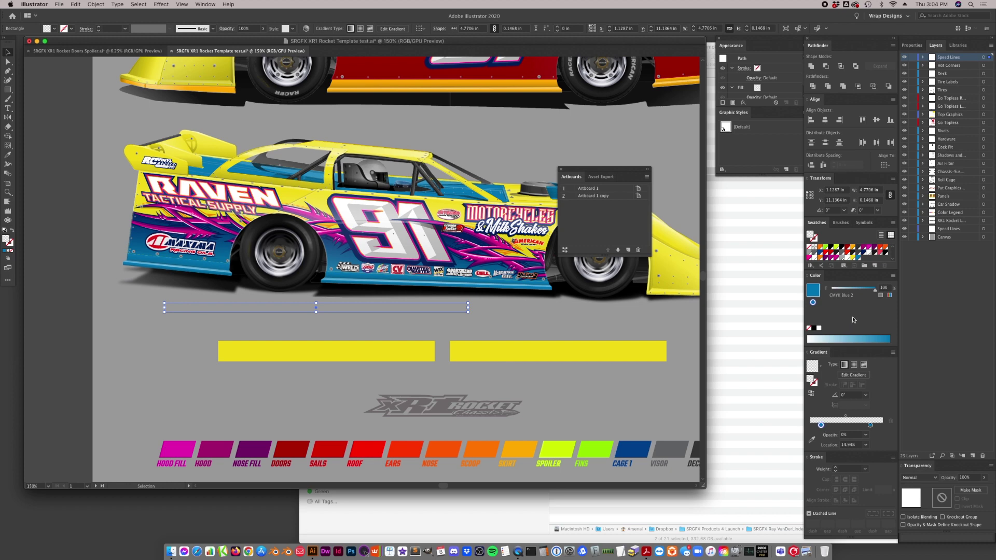
pyautogui.click(865, 434)
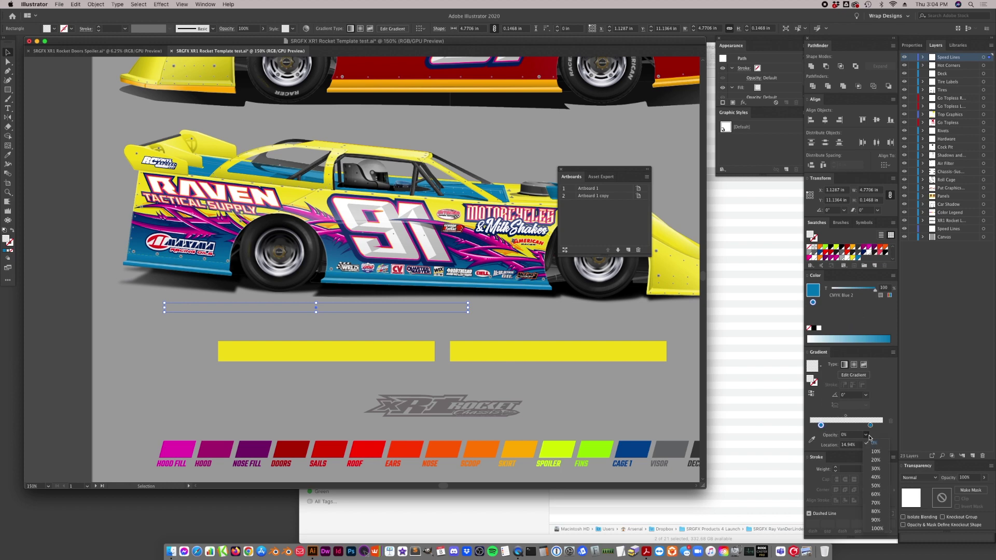
pyautogui.click(876, 529)
pyautogui.moveTo(821, 425); pyautogui.dragTo(810, 426)
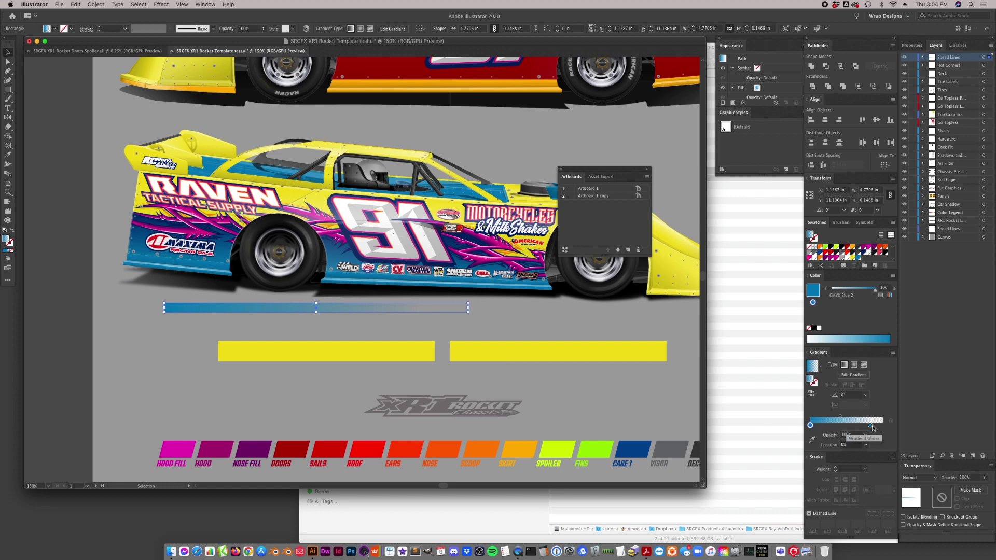
# - Thin the gradient bar to about 0.04 in high and rotate it 180°
pyautogui.moveTo(317, 311); pyautogui.dragTo(351, 311)
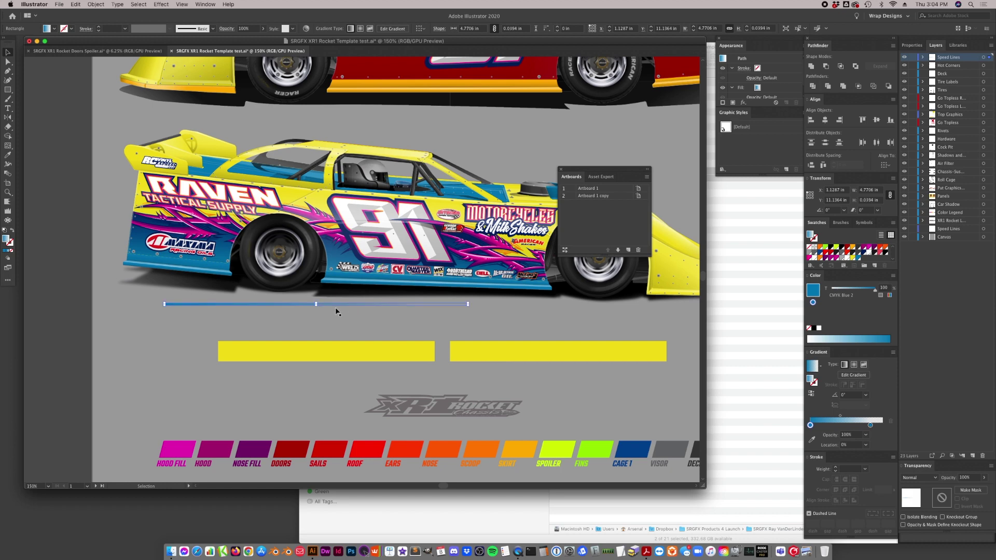
pyautogui.rightClick(308, 306)
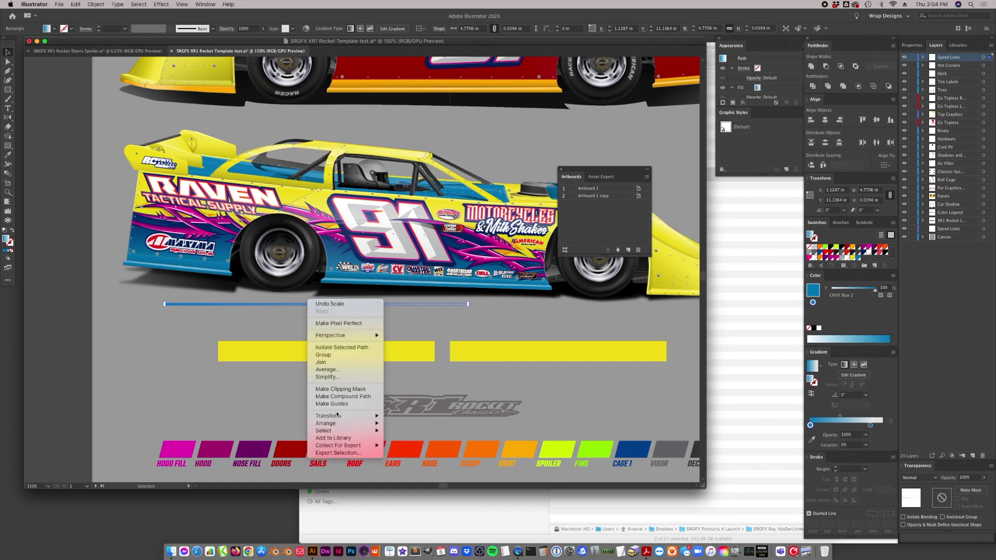
pyautogui.moveTo(358, 416)
pyautogui.click(432, 438)
pyautogui.write('180')
pyautogui.press('Return')
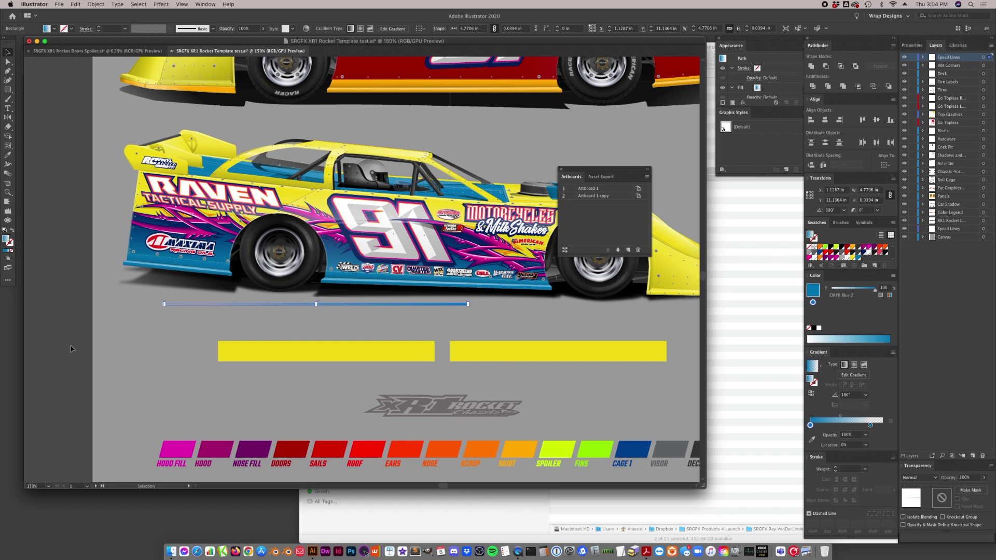
pyautogui.click(50, 350)
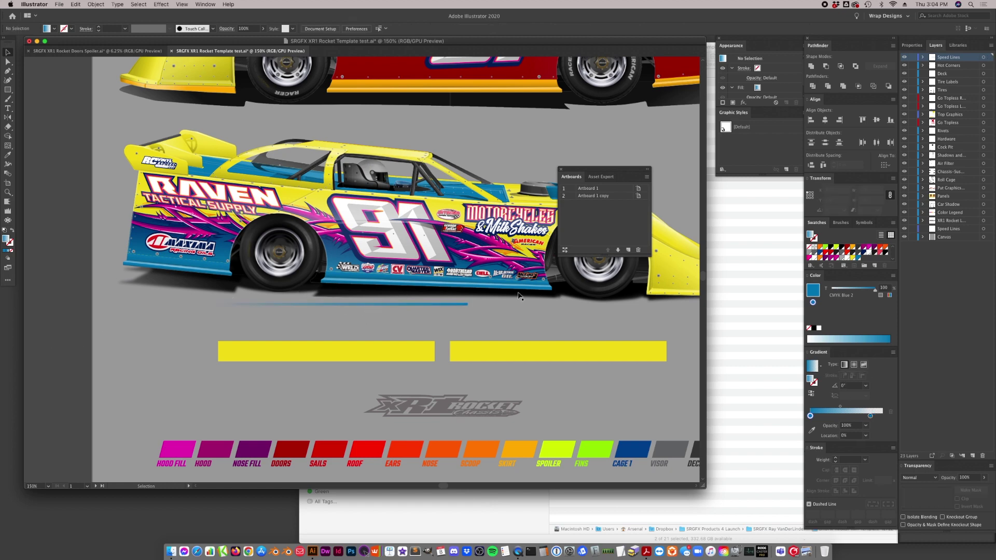
# - Scale the blue line to about 2.02 in wide, place it at the car's lower rear corner and tilt it to about 175°
pyautogui.click(418, 304)
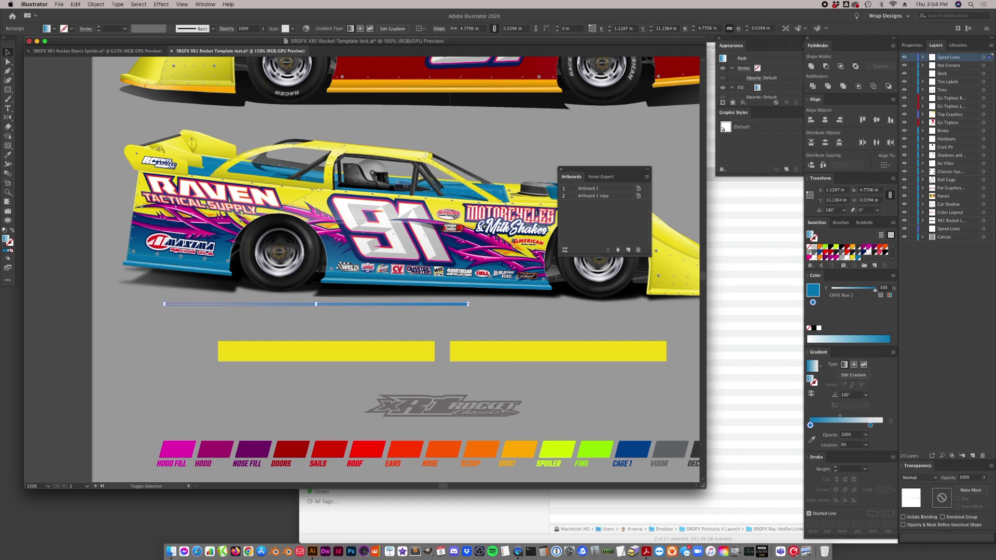
pyautogui.moveTo(467, 305); pyautogui.dragTo(126, 265)
pyautogui.hscroll(-5, 156, 267)
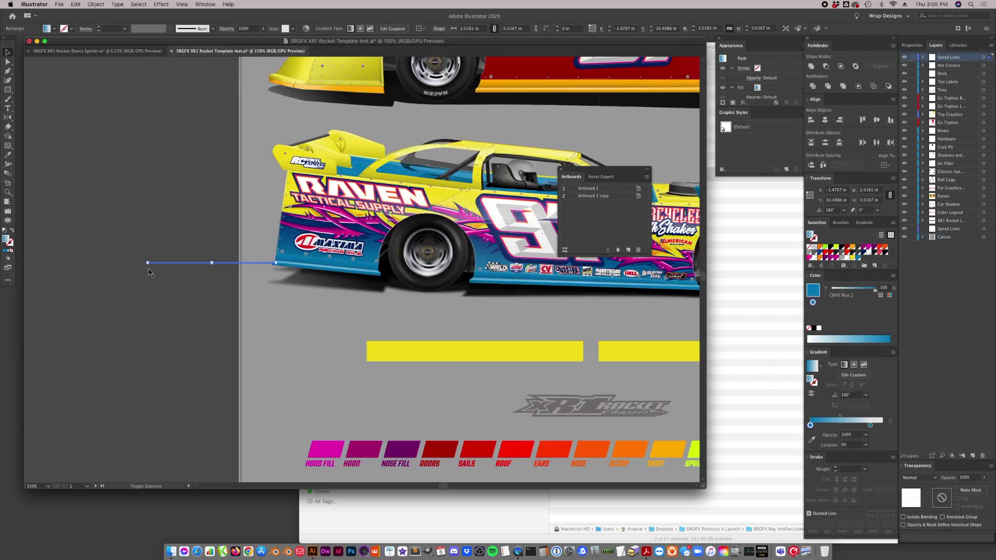
pyautogui.moveTo(144, 262); pyautogui.dragTo(146, 255)
pyautogui.click(237, 270)
pyautogui.moveTo(237, 269); pyautogui.dragTo(245, 265)
# - Shorten the blue line's trailing end to a streak about 0.83 in long with Direct Selection
pyautogui.press('a')
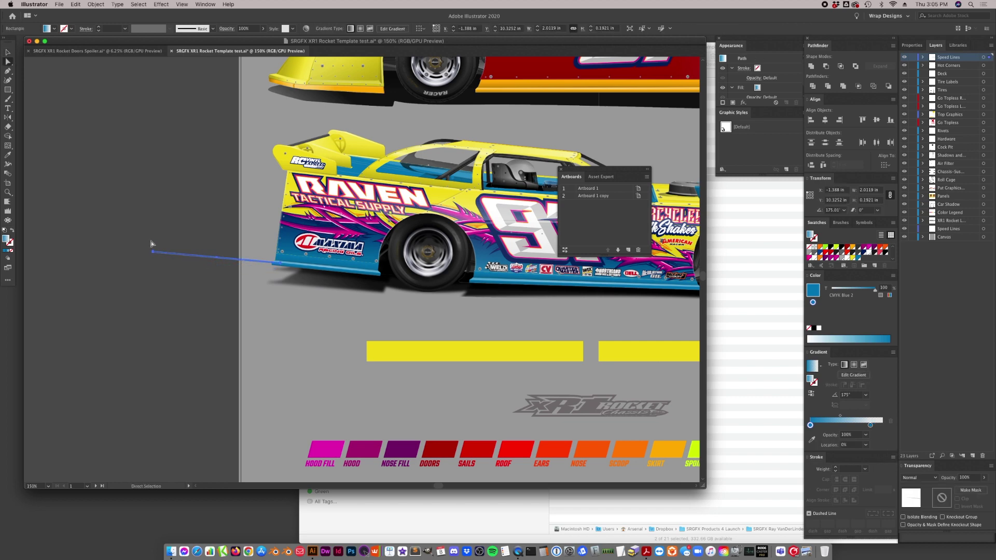
pyautogui.moveTo(162, 262); pyautogui.dragTo(241, 263)
pyautogui.click(222, 313)
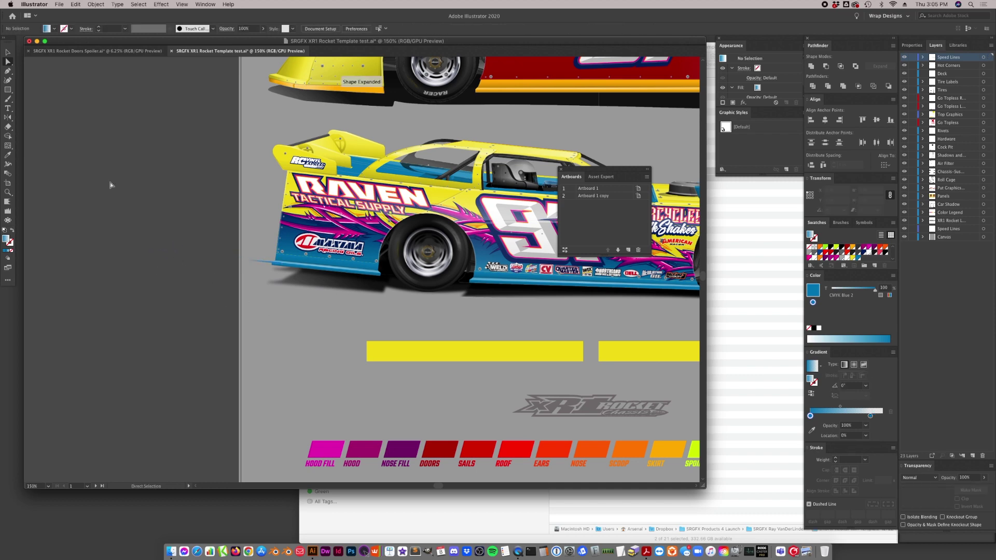
# - Copy the blue line to the spoiler's rear tip, tilt it to about 172° and stretch it to about 0.73 in wide
pyautogui.click(8, 52)
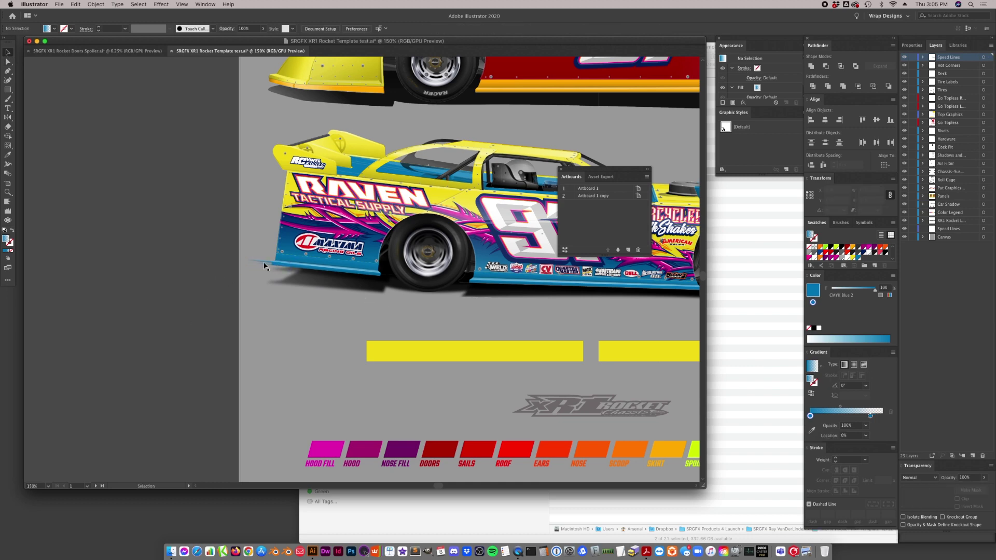
pyautogui.moveTo(269, 268); pyautogui.dragTo(285, 149)
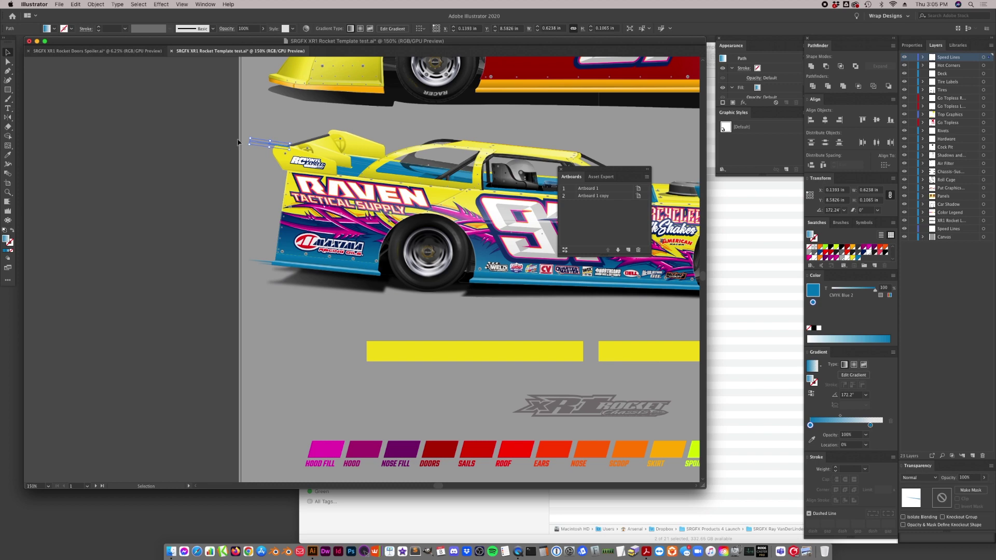
pyautogui.press('a')
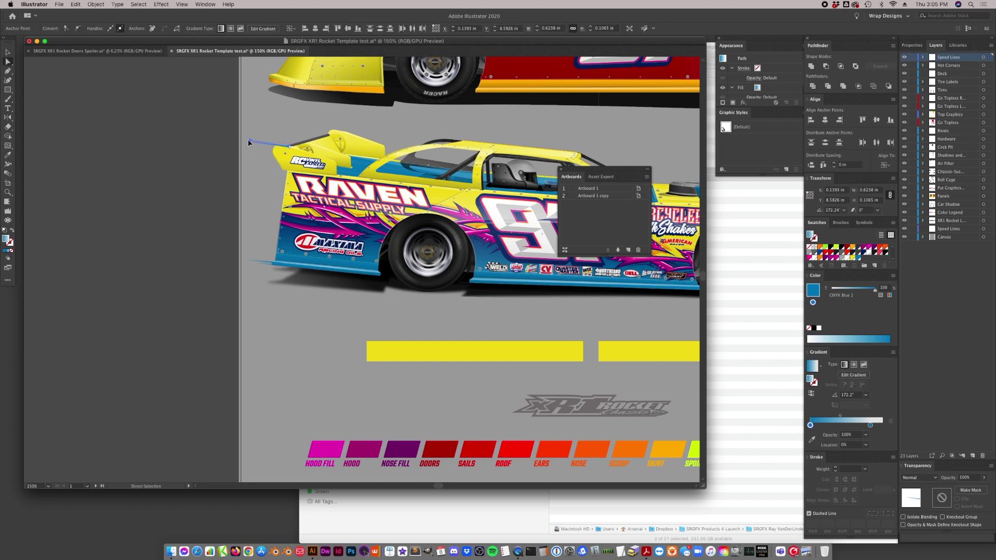
pyautogui.moveTo(250, 141); pyautogui.dragTo(243, 139)
# - Recolor the spoiler line's gradient with the car's yellow, fading to 0% opacity at location 100%
pyautogui.moveTo(853, 261); pyautogui.dragTo(867, 441)
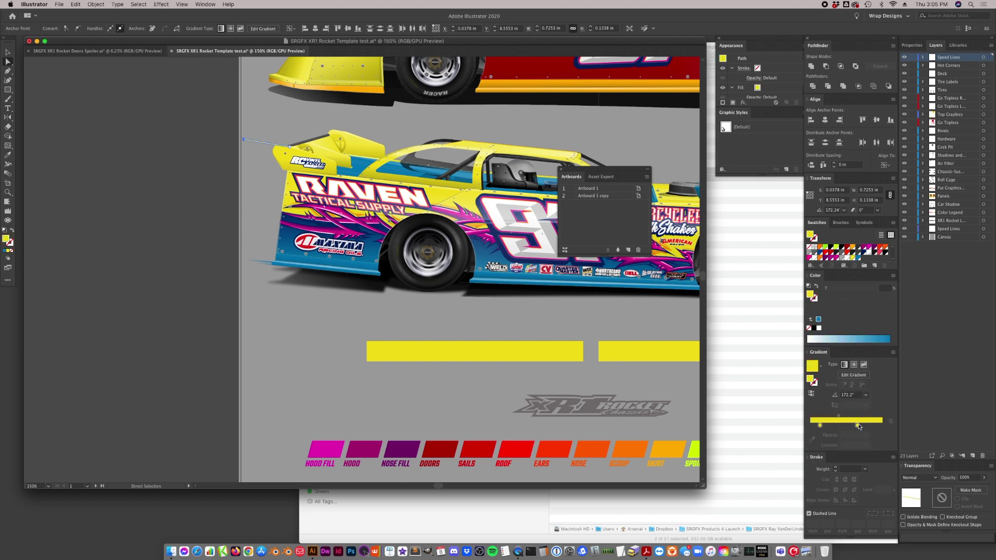
pyautogui.click(866, 435)
pyautogui.click(875, 442)
pyautogui.moveTo(857, 425); pyautogui.dragTo(876, 426)
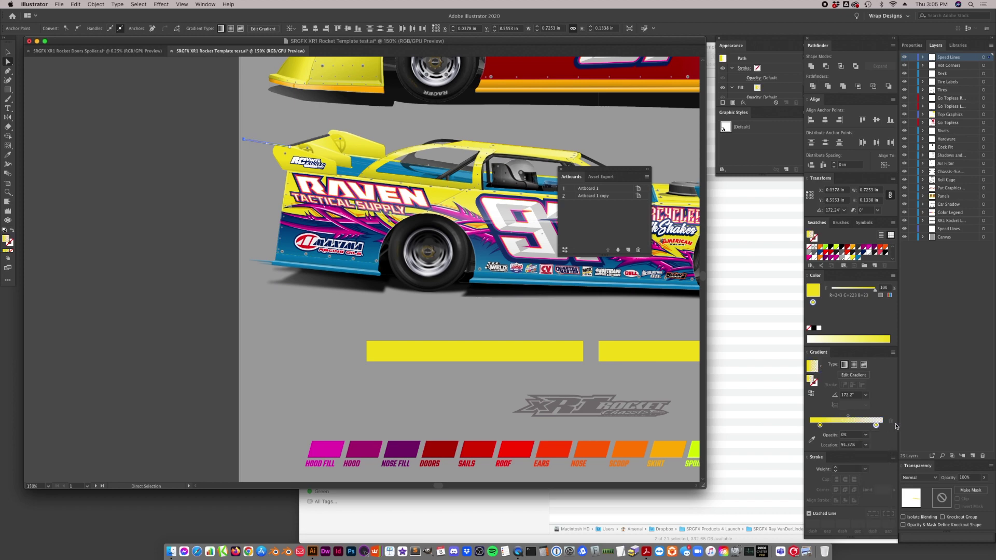
pyautogui.click(222, 278)
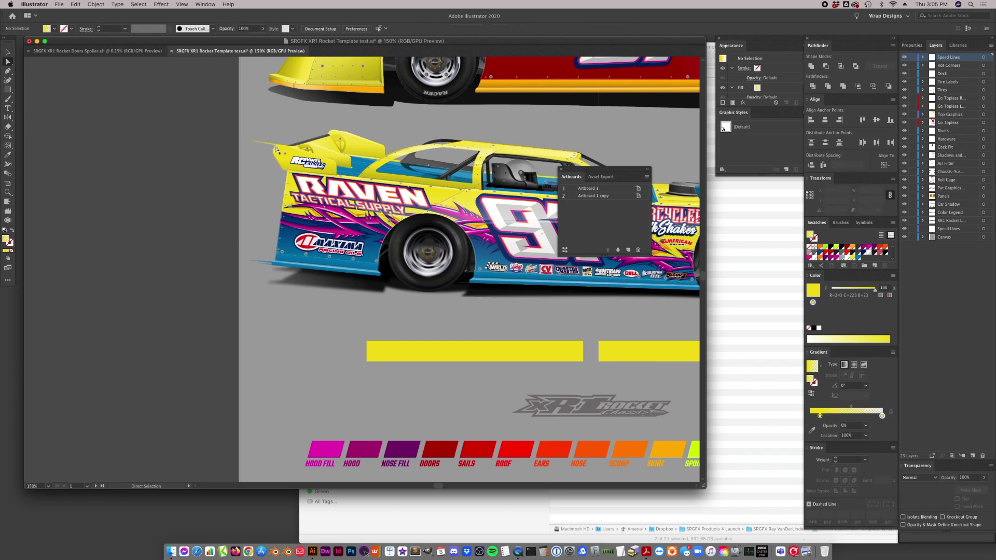
# - Copy the yellow line to the rear edge of the roof and extend its trailing end back toward the spoiler
pyautogui.click(454, 141)
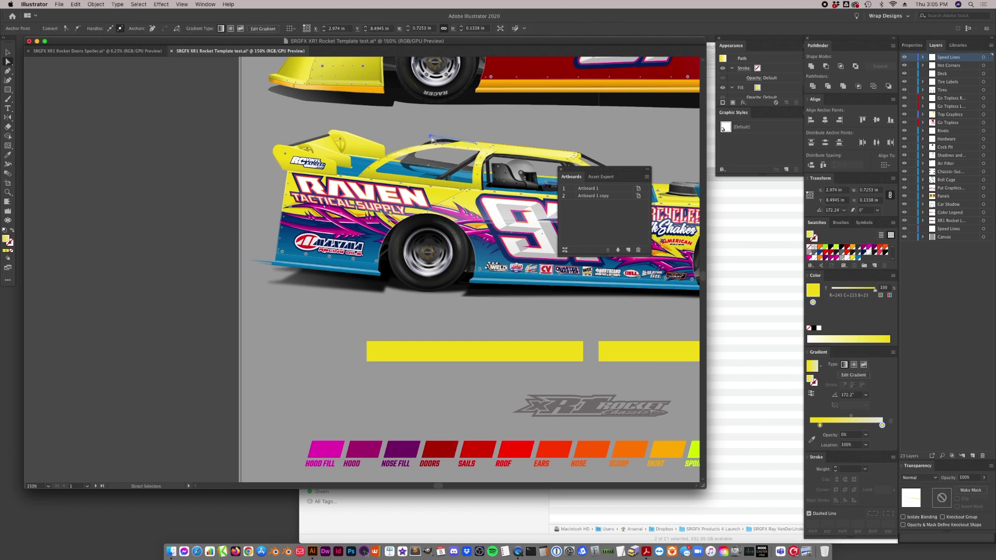
pyautogui.click(283, 144)
pyautogui.moveTo(283, 144); pyautogui.dragTo(359, 132)
pyautogui.click(423, 136)
pyautogui.click(363, 116)
pyautogui.hscroll(10, 486, 241)
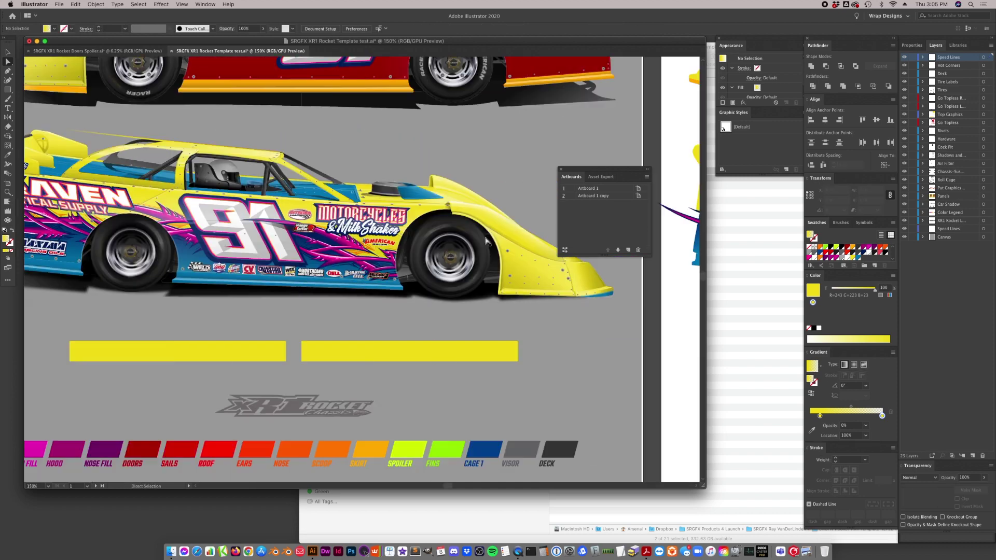
# - Copy the yellow spoiler line to the raised rear edge of the front fender, beside the hood scoop
pyautogui.click(8, 51)
pyautogui.hscroll(-5, 151, 153)
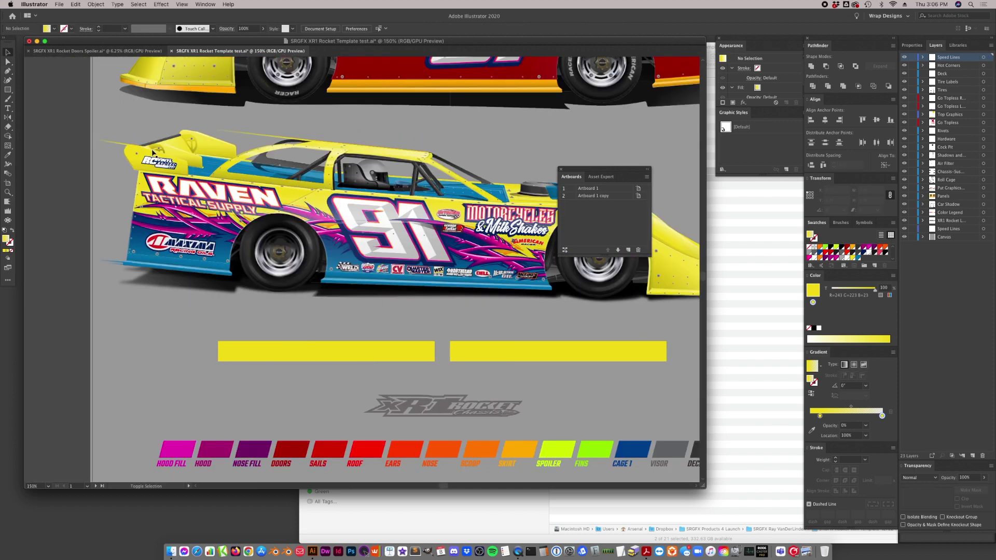
pyautogui.click(124, 149)
pyautogui.moveTo(123, 148); pyautogui.dragTo(500, 149)
pyautogui.hscroll(5, 408, 152)
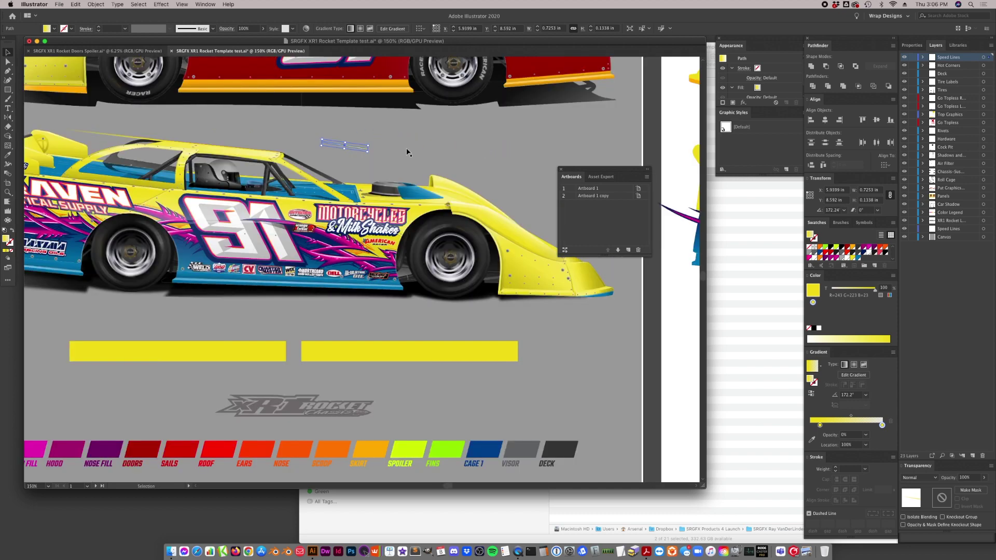
pyautogui.click(378, 143)
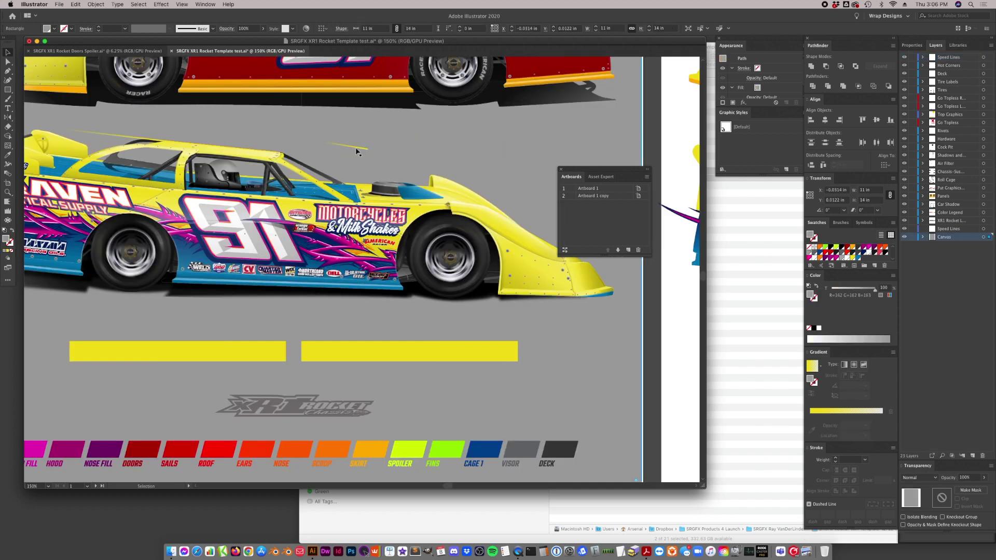
pyautogui.click(421, 173)
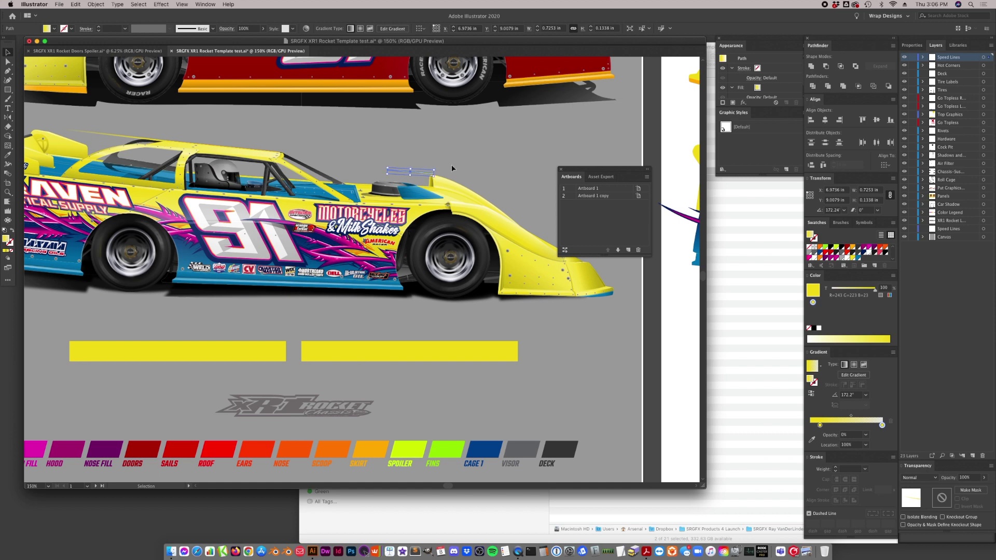
# - Rotate the fender's yellow line to about 176.7° and fit it against the fender's top edge
pyautogui.click(440, 165)
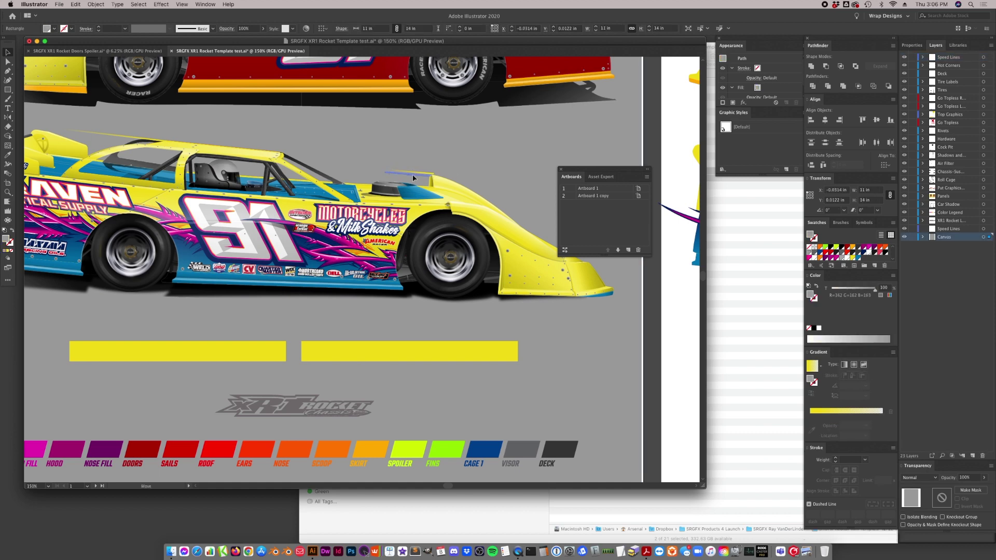
pyautogui.click(414, 170)
pyautogui.click(437, 158)
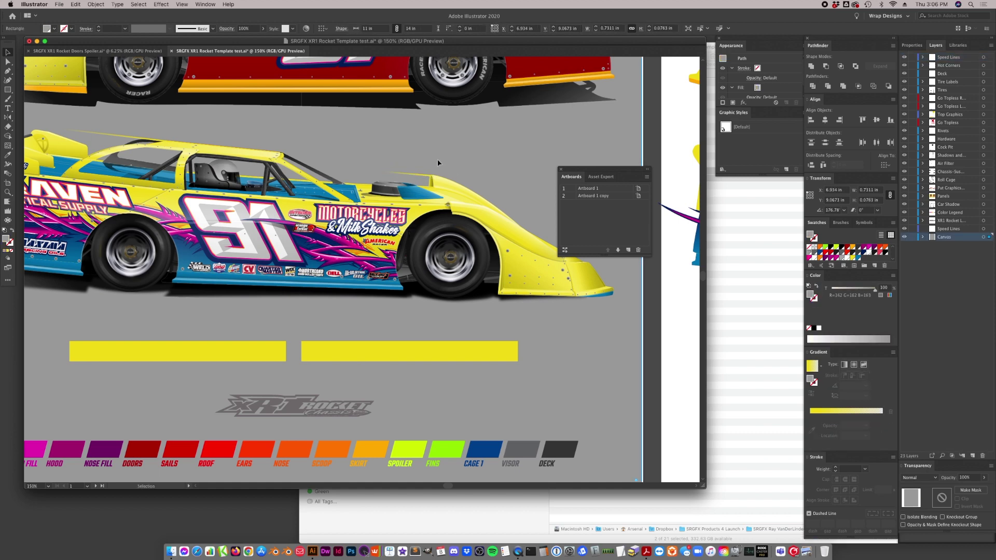
pyautogui.click(418, 173)
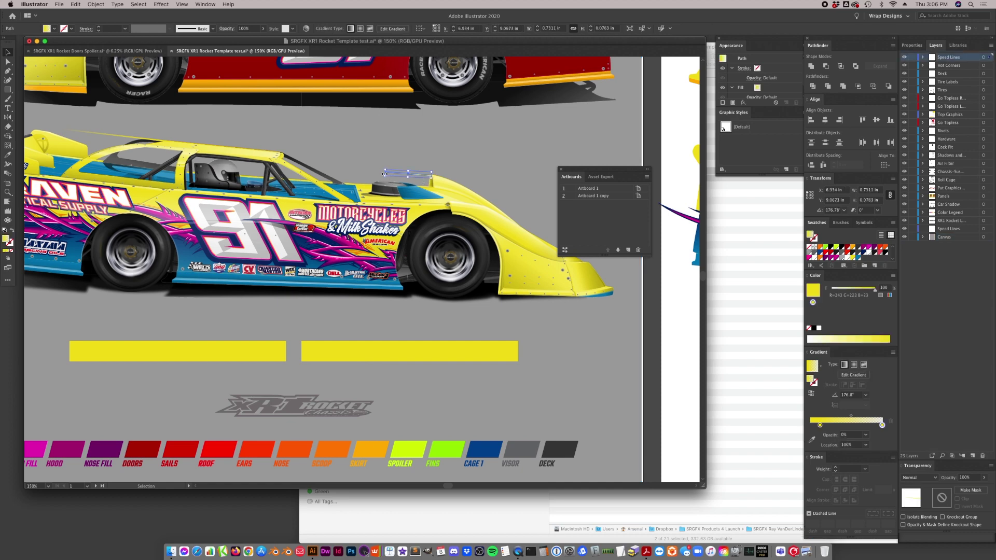
# - Copy the yellow line to the nose's lower edge behind the front wheel, about 0.6 in wide and angled about 178.7°
pyautogui.moveTo(392, 174); pyautogui.dragTo(439, 217)
pyautogui.click(489, 317)
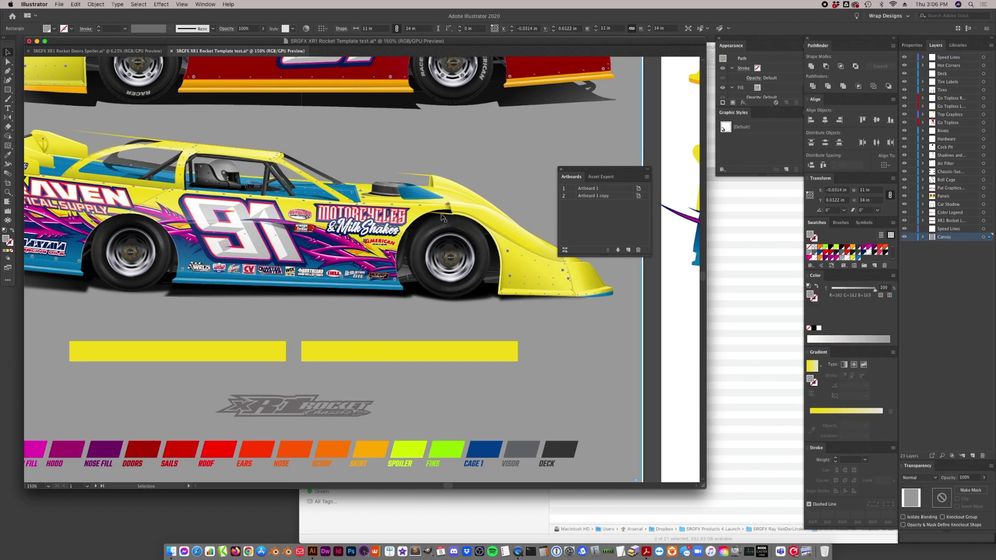
pyautogui.moveTo(488, 304); pyautogui.dragTo(501, 294)
pyautogui.click(510, 320)
pyautogui.click(496, 300)
pyautogui.hscroll(-5, 497, 306)
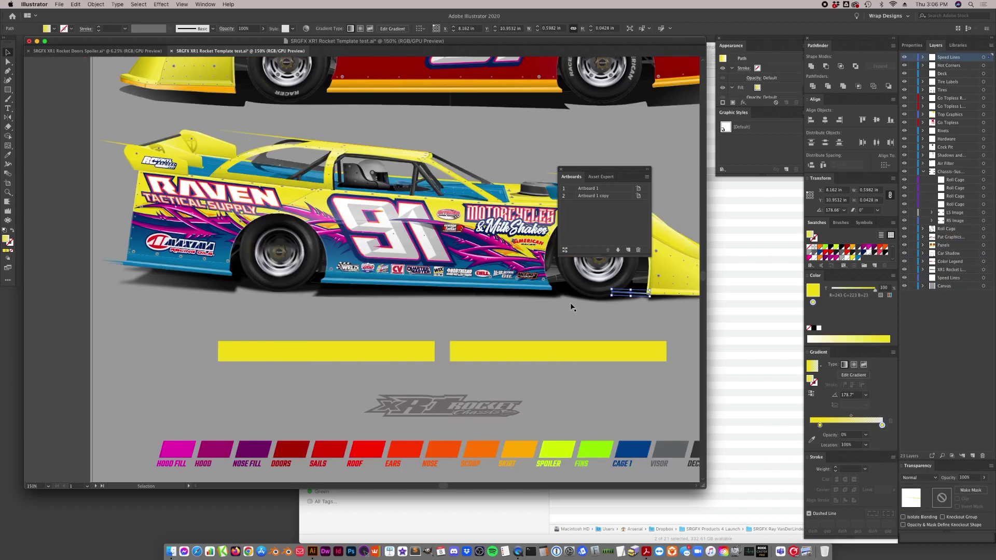
# - Copy the blue line from the car's rear corner to the rear end of the side skirt, just ahead of the rear wheel
pyautogui.moveTo(646, 296); pyautogui.dragTo(319, 285)
pyautogui.press('super+z')
pyautogui.click(139, 147)
pyautogui.moveTo(116, 265); pyautogui.dragTo(307, 285)
pyautogui.click(307, 282)
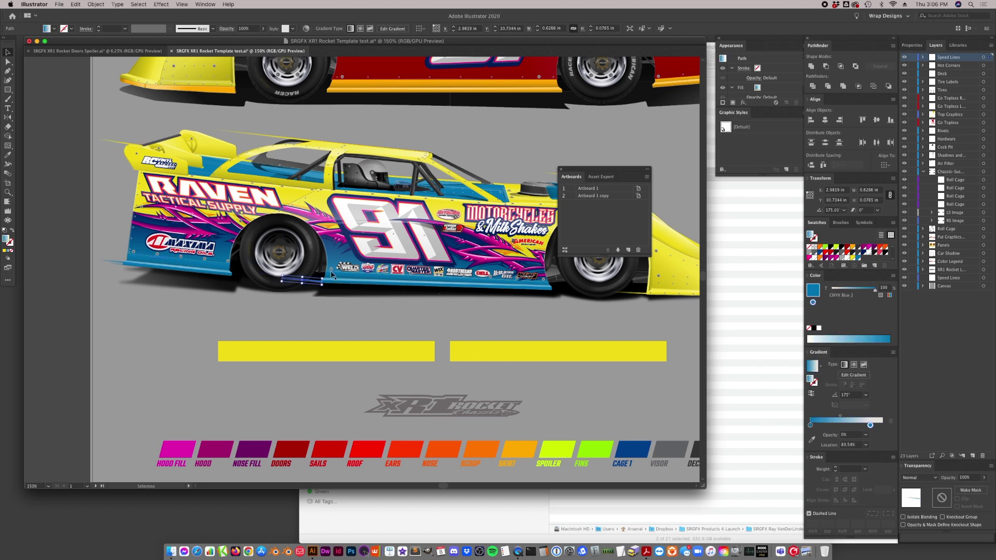
pyautogui.click(331, 315)
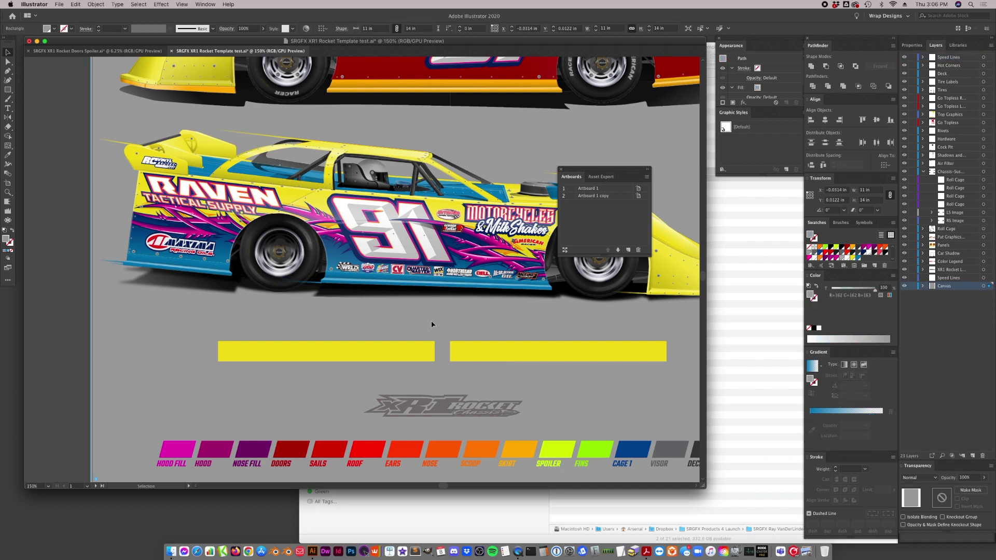
pyautogui.click(321, 284)
pyautogui.click(324, 285)
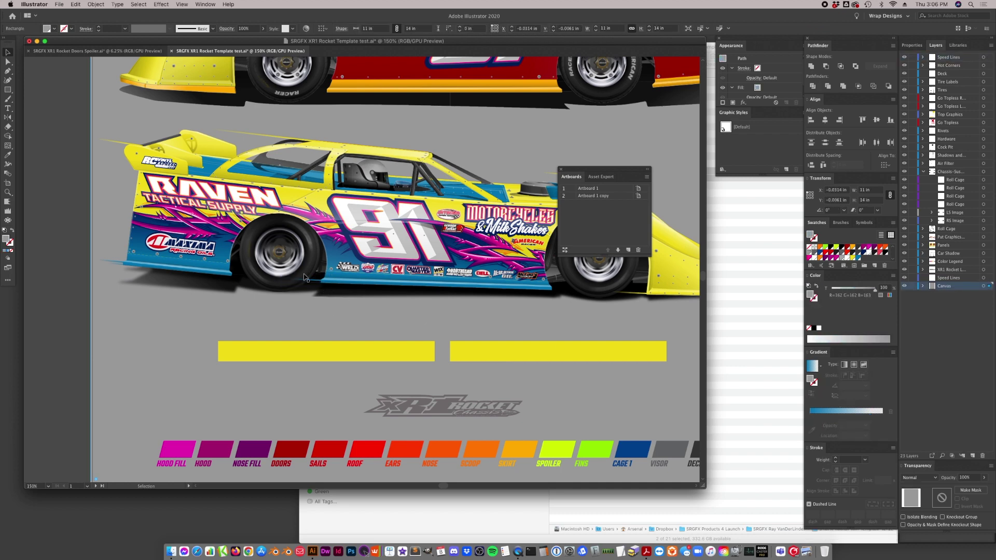
# - Copy the yellow line from the spoiler's rear corner to the spoiler's raised top edge, keeping it about 0.73 in wide
pyautogui.click(131, 150)
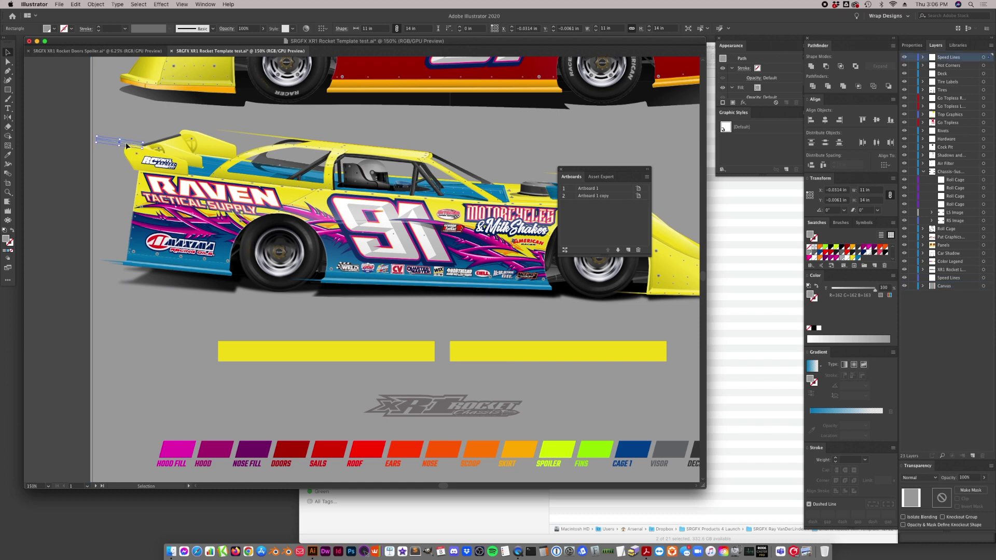
pyautogui.click(61, 223)
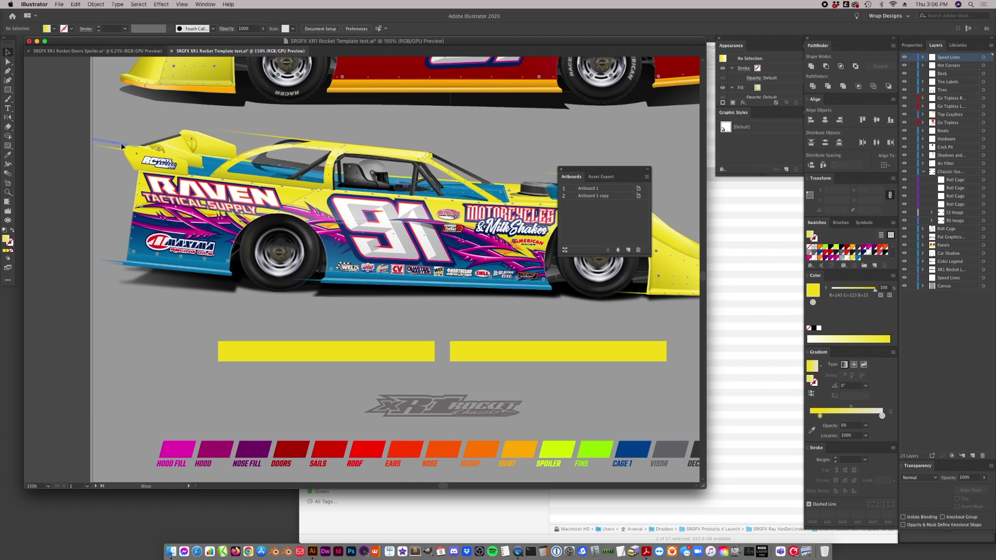
pyautogui.moveTo(123, 147); pyautogui.dragTo(182, 132)
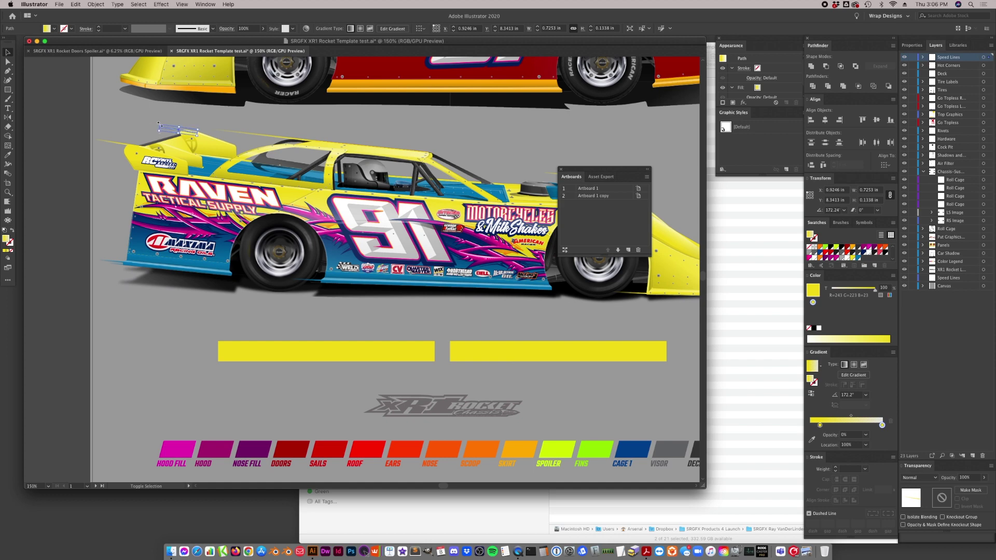
pyautogui.click(180, 132)
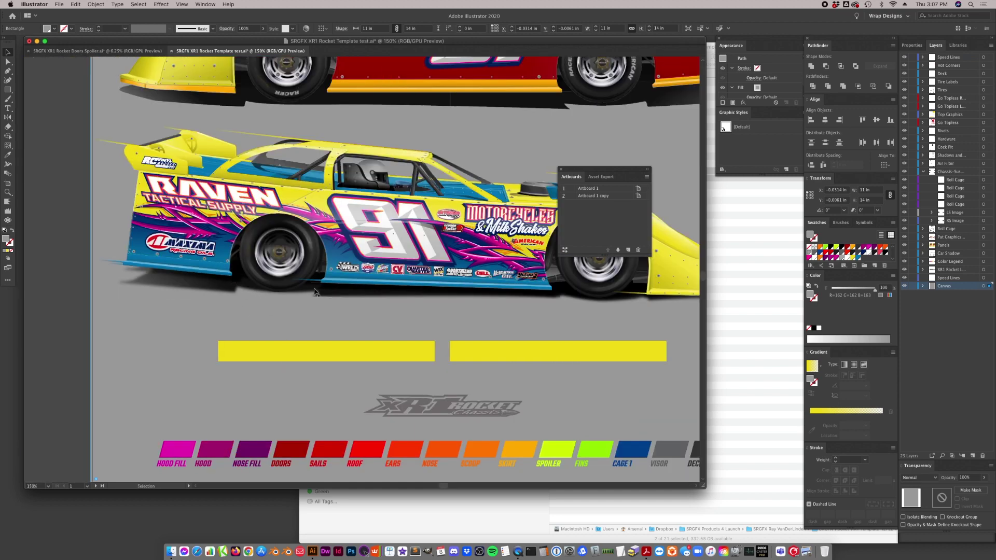
# - Copy the yellow spoiler line onto the lower part of the rear wheel, angled at about 175.2°
pyautogui.hscroll(5, 348, 313)
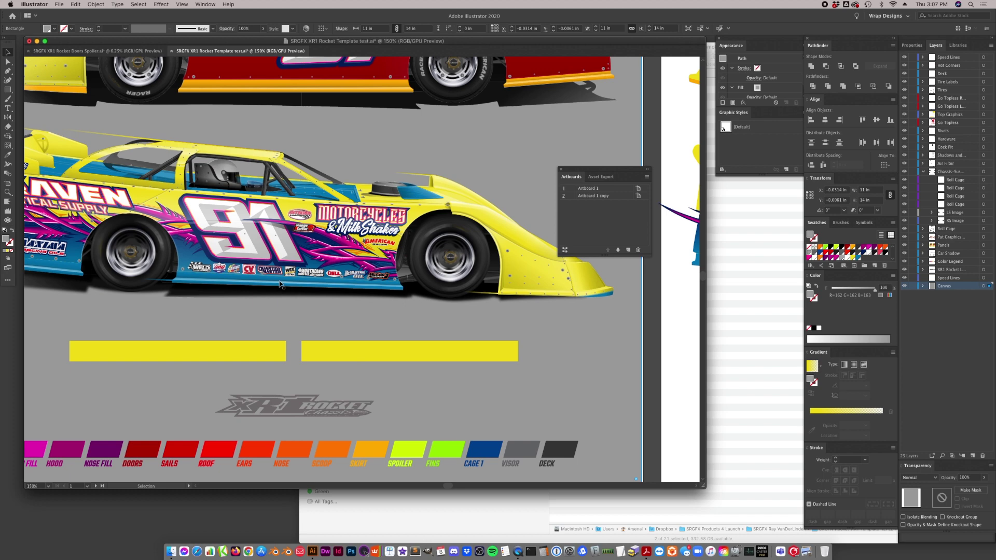
pyautogui.press('super+1')
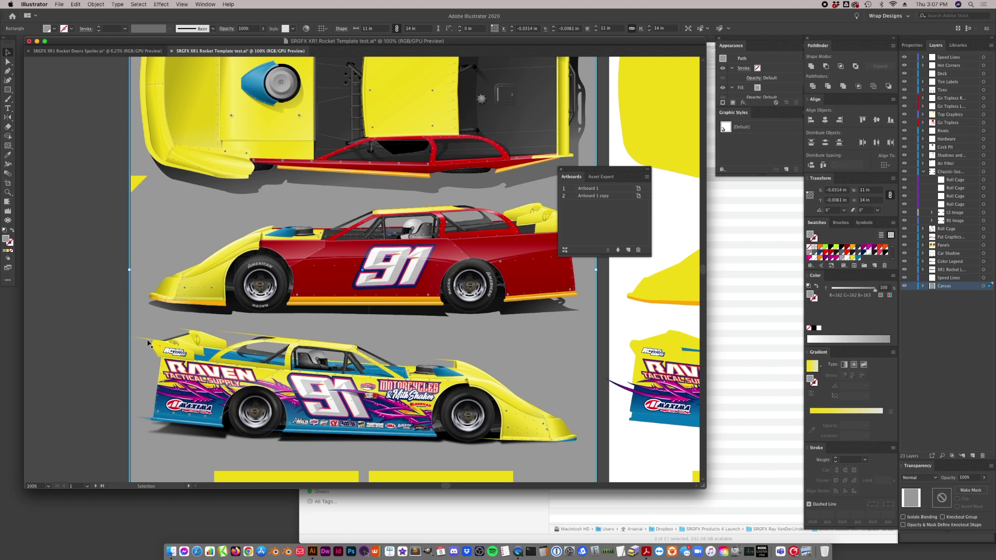
pyautogui.moveTo(151, 343); pyautogui.dragTo(261, 426)
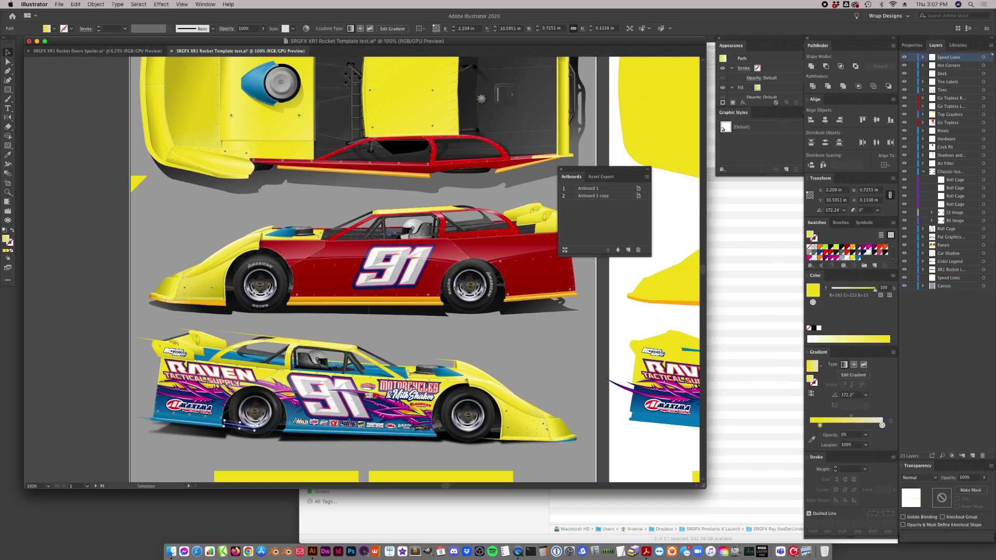
pyautogui.click(244, 429)
pyautogui.click(242, 428)
# - Replace the yellow in the rear wheel line's gradient with the White swatch and remove surplus gradient stops
pyautogui.moveTo(847, 261); pyautogui.dragTo(821, 443)
pyautogui.click(866, 434)
pyautogui.click(876, 528)
pyautogui.moveTo(825, 425); pyautogui.dragTo(882, 453)
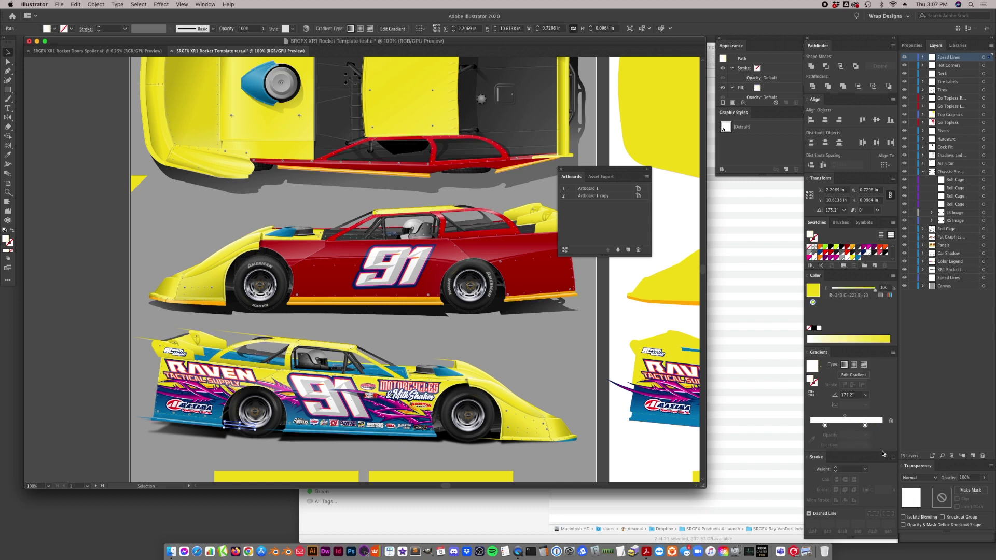
pyautogui.click(817, 426)
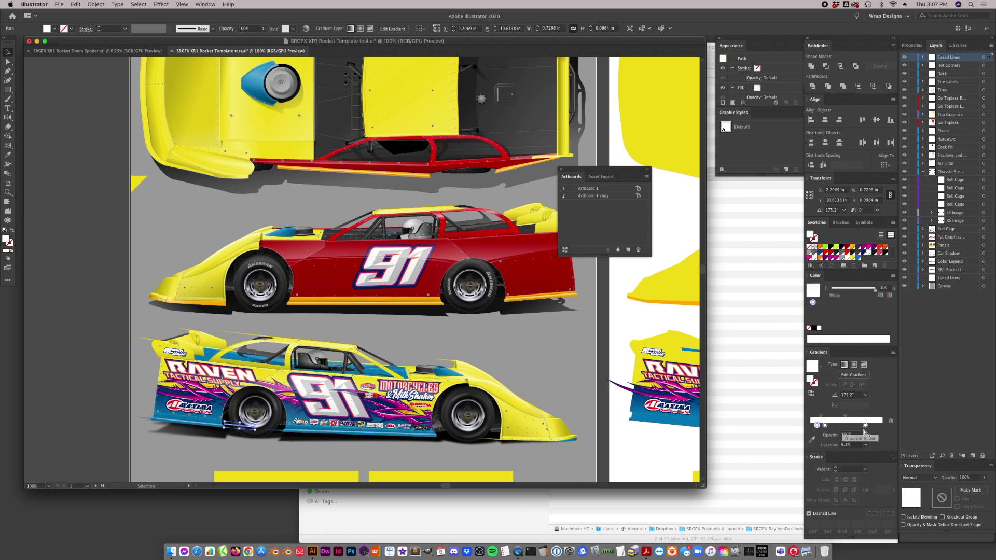
pyautogui.moveTo(865, 427); pyautogui.dragTo(865, 452)
pyautogui.click(825, 426)
pyautogui.click(817, 426)
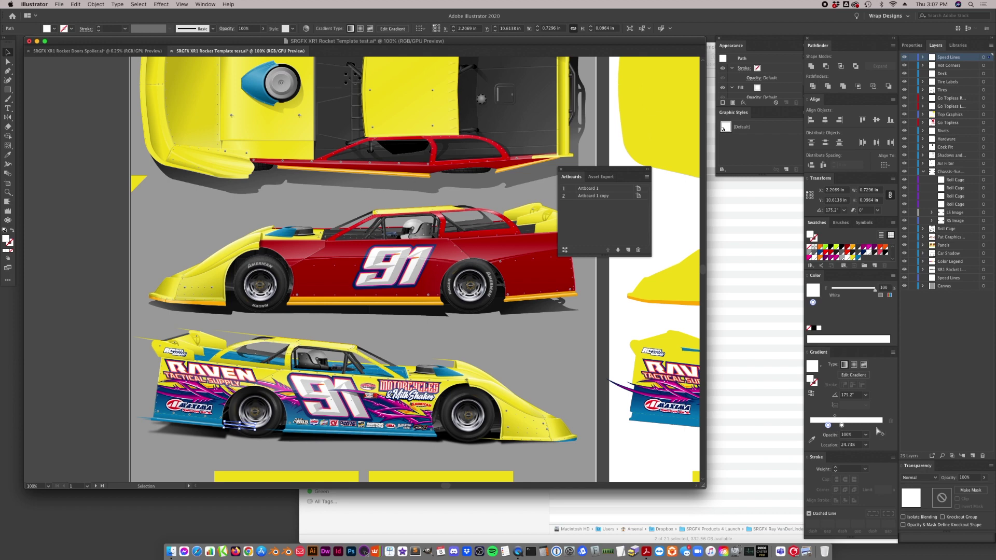
pyautogui.click(836, 426)
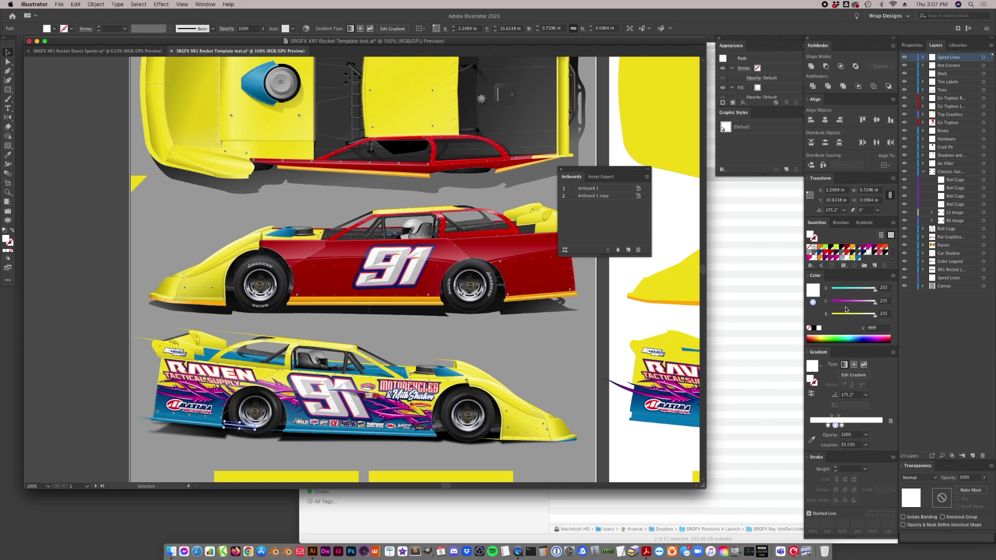
pyautogui.click(833, 421)
pyautogui.click(817, 426)
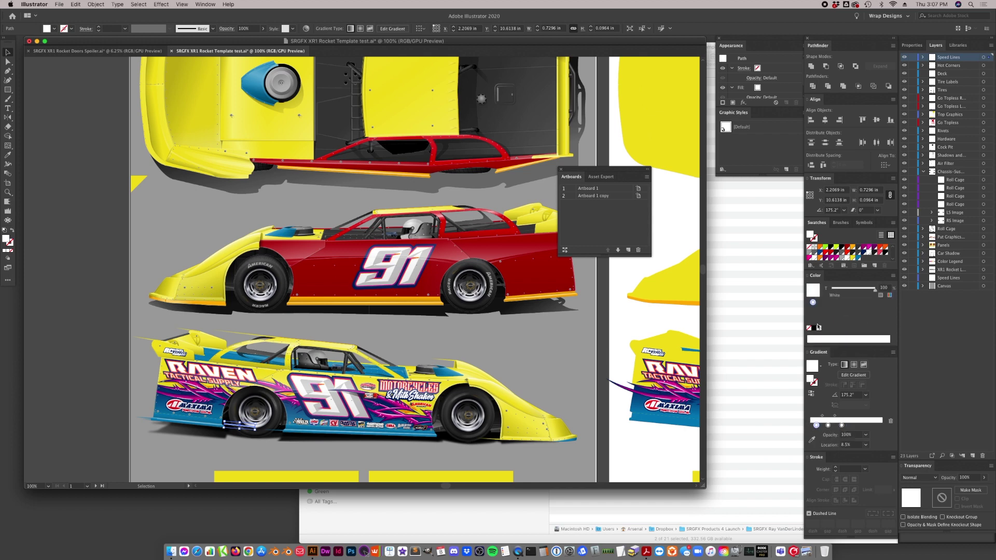
pyautogui.press('Delete')
# - Reduce the wheel line's gradient to two white stops, with the end stop at 0% opacity and 80.23% location
pyautogui.click(828, 425)
pyautogui.click(815, 426)
pyautogui.moveTo(841, 426); pyautogui.dragTo(893, 429)
pyautogui.click(864, 438)
pyautogui.click(872, 446)
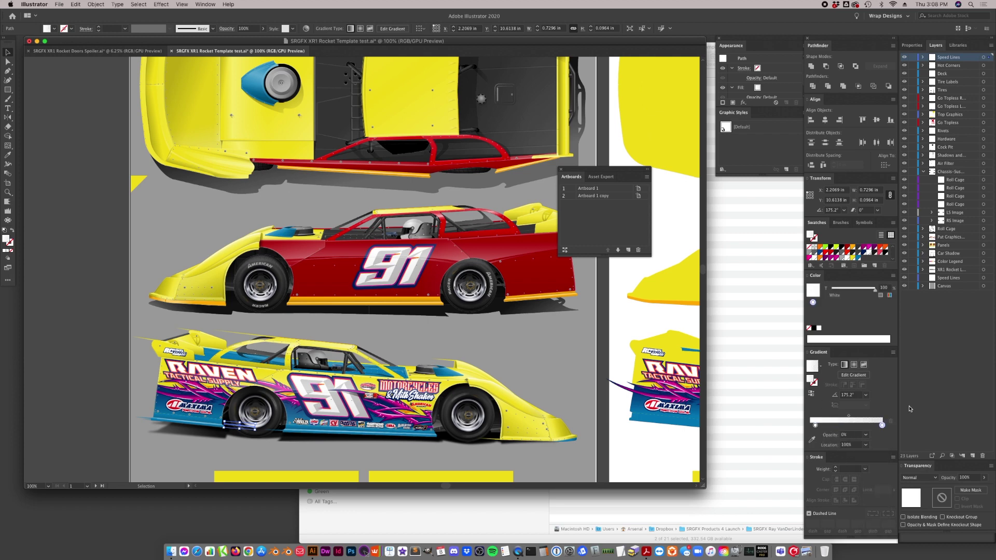
pyautogui.click(884, 430)
pyautogui.moveTo(882, 429); pyautogui.dragTo(868, 427)
# - Preview the global White swatch as magenta (R 255, G 0, B 255) and discard the change
pyautogui.click(668, 254)
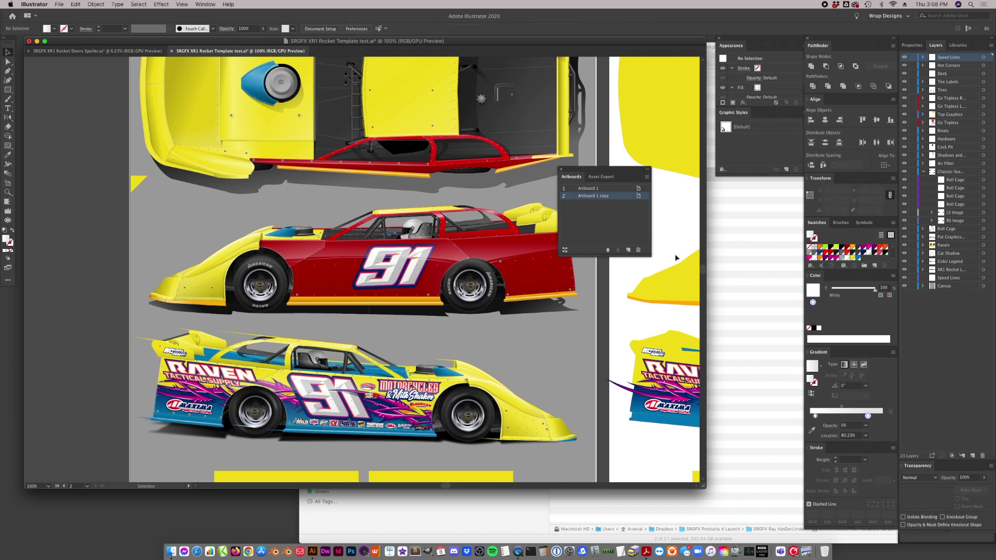
pyautogui.doubleClick(847, 258)
pyautogui.moveTo(704, 393); pyautogui.dragTo(658, 390)
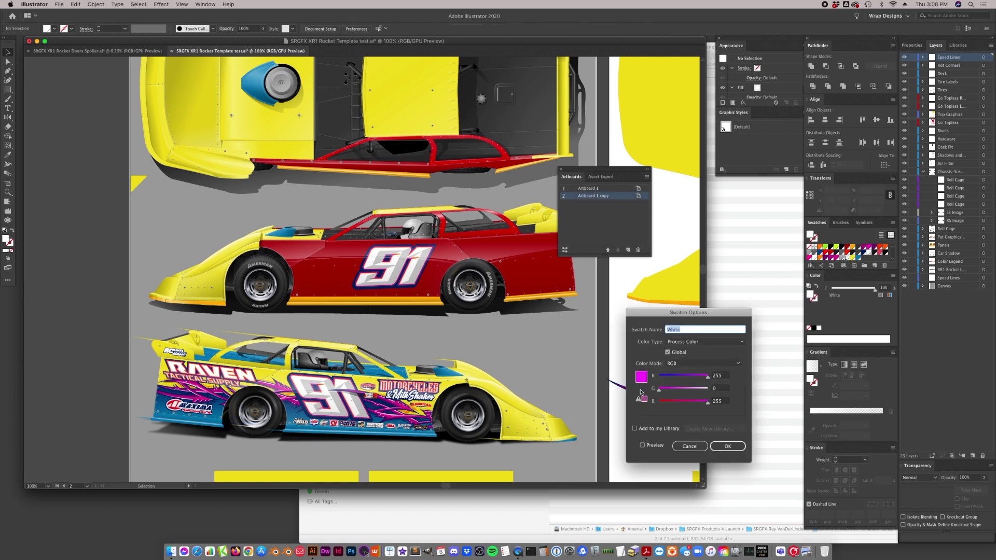
pyautogui.click(642, 445)
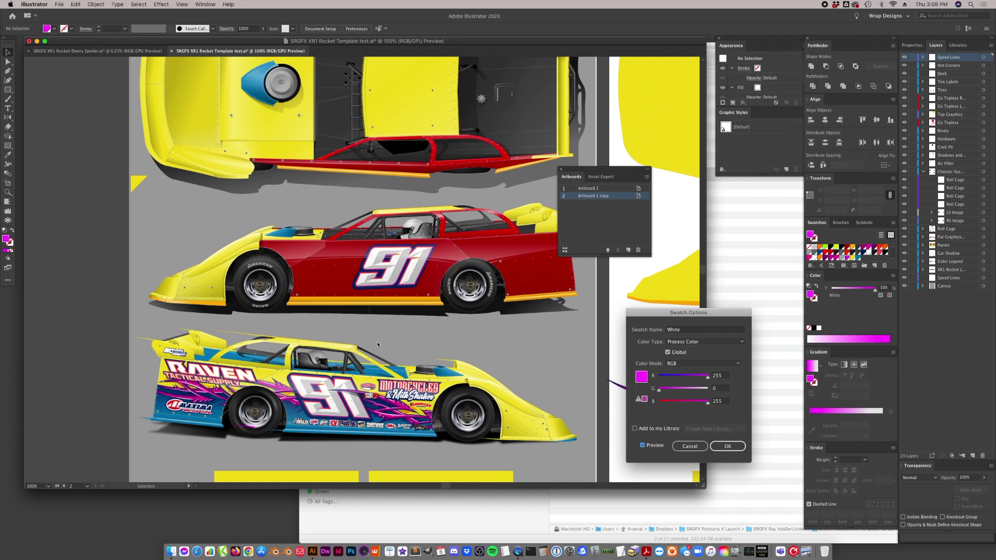
pyautogui.click(689, 446)
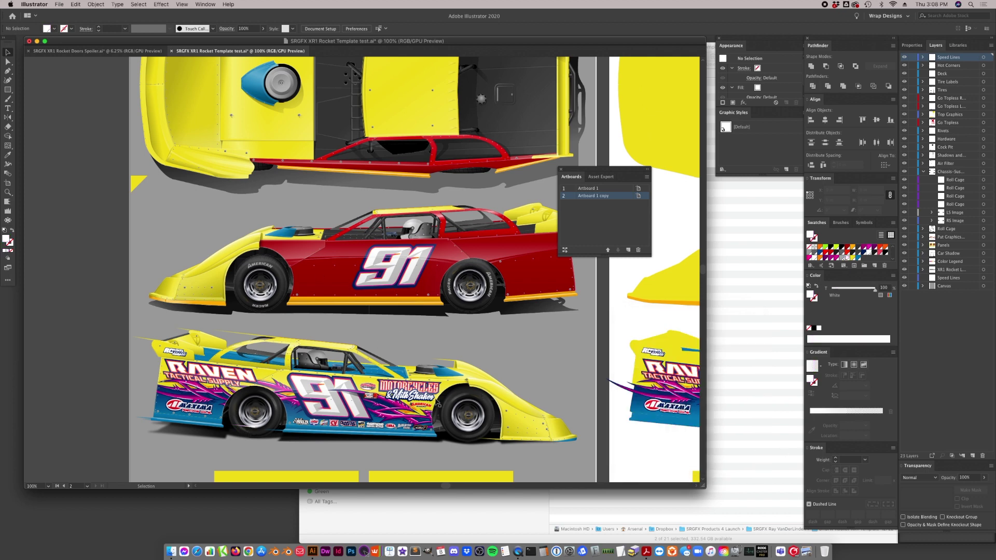
# - Rotate the white line to about 175.1° and align its front end with the lower edge of the rear wheel's rim
pyautogui.click(254, 431)
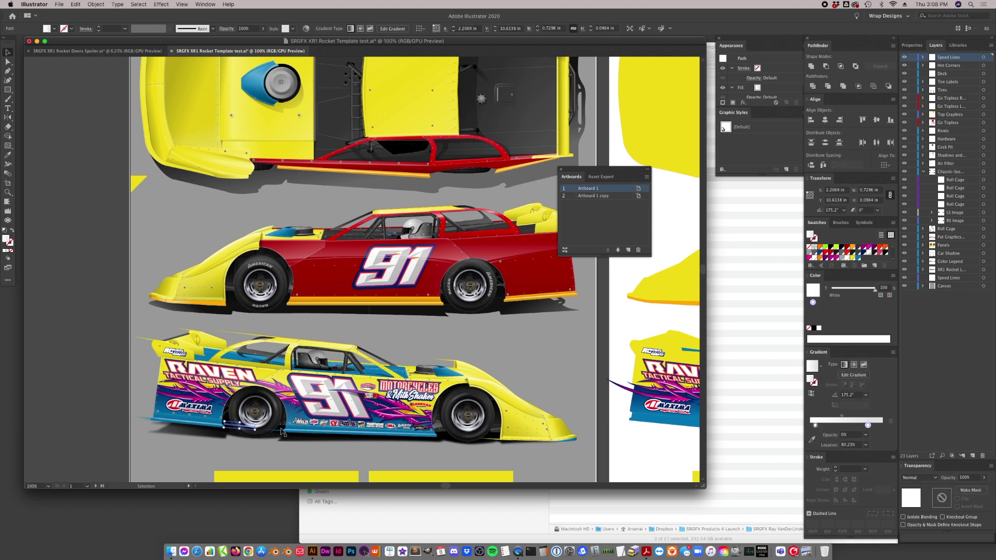
pyautogui.press('z')
pyautogui.click(331, 406)
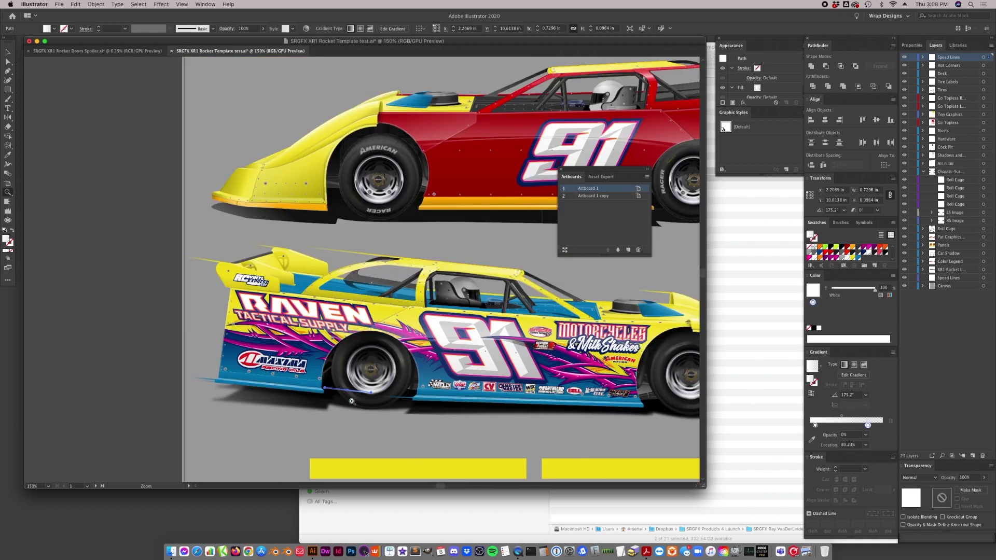
pyautogui.click(434, 361)
pyautogui.click(426, 281)
pyautogui.click(8, 52)
pyautogui.moveTo(246, 251); pyautogui.dragTo(268, 241)
pyautogui.press('g')
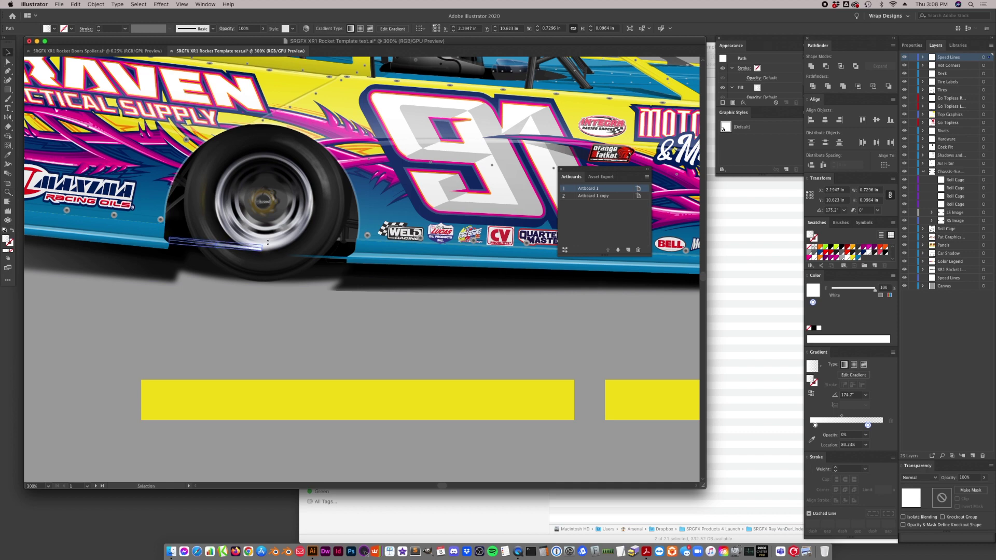
pyautogui.press('v')
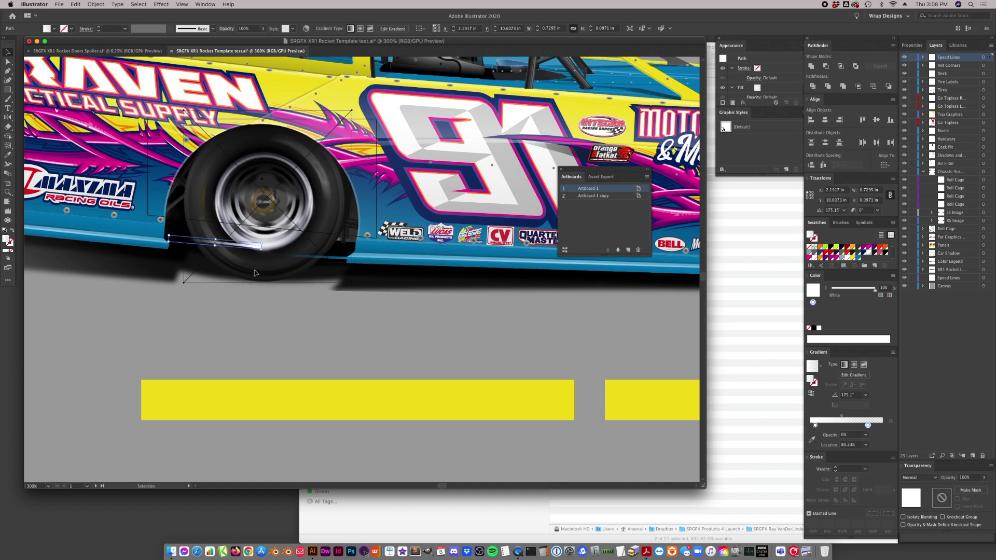
pyautogui.click(270, 267)
pyautogui.click(253, 244)
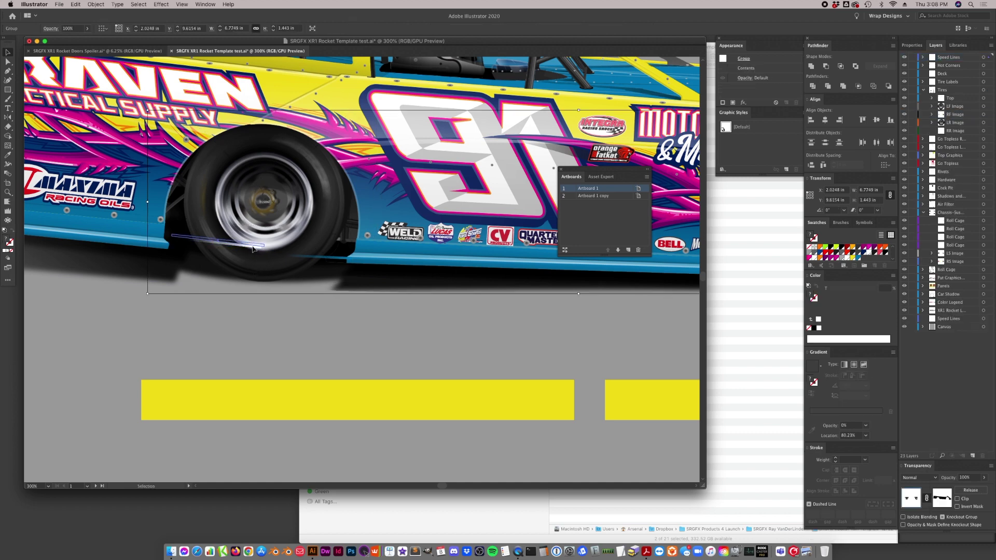
# - Copy the white line to the front wheel's rim and stretch its rear end until it is about 1.05 in wide
pyautogui.press('a')
pyautogui.press('super+minus')
pyautogui.press('super+minus')
pyautogui.press('super+minus')
pyautogui.click(267, 296)
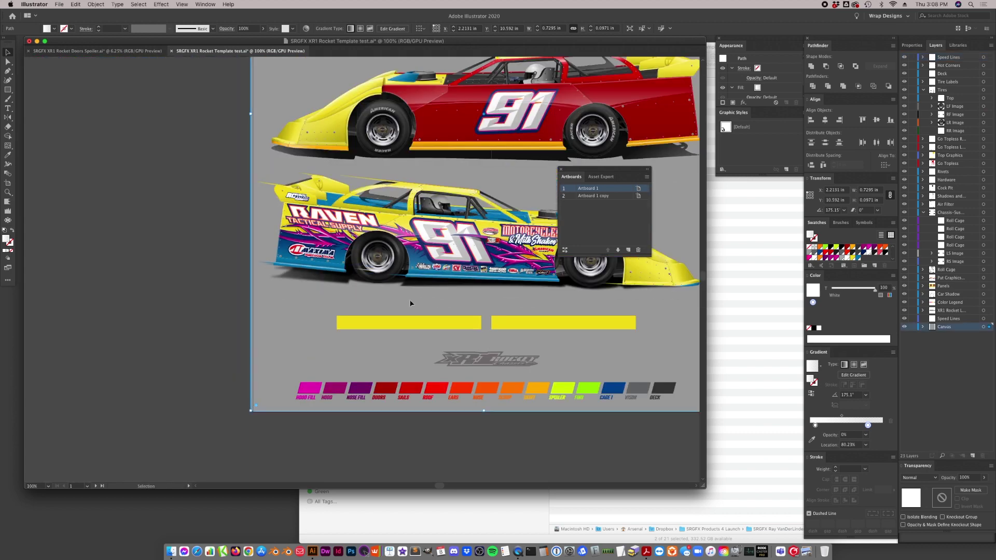
pyautogui.hscroll(5, 408, 305)
pyautogui.moveTo(151, 274); pyautogui.dragTo(361, 278)
pyautogui.press('a')
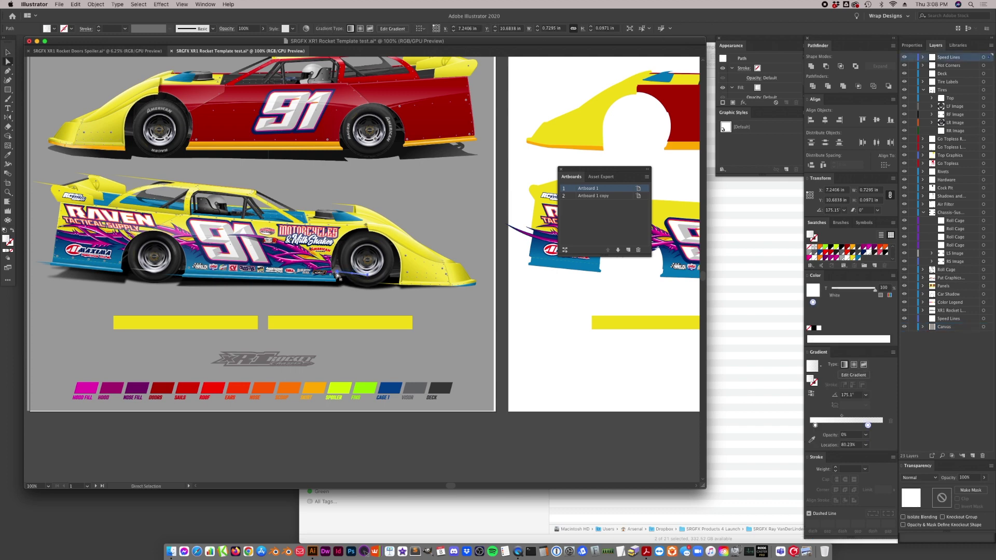
pyautogui.click(338, 274)
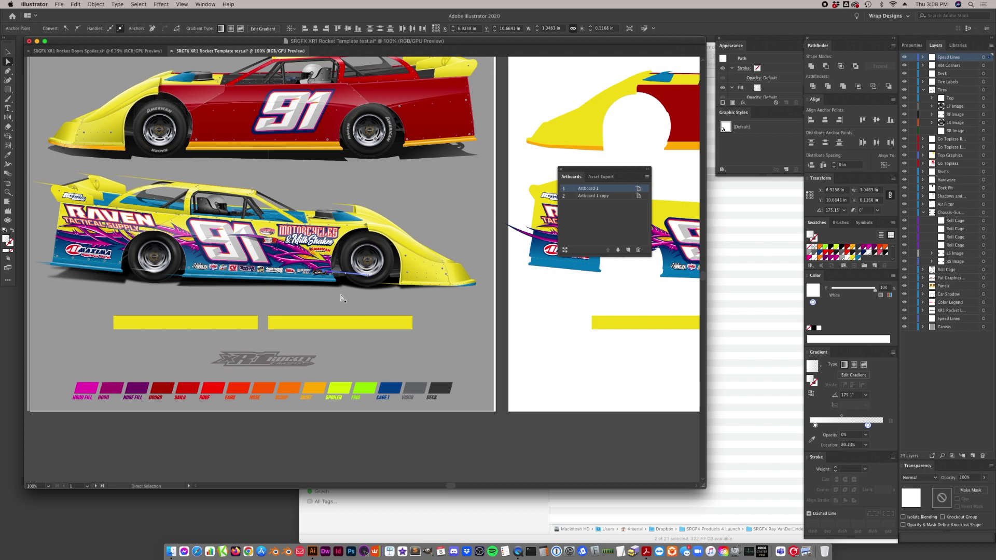
pyautogui.click(343, 299)
pyautogui.press('v')
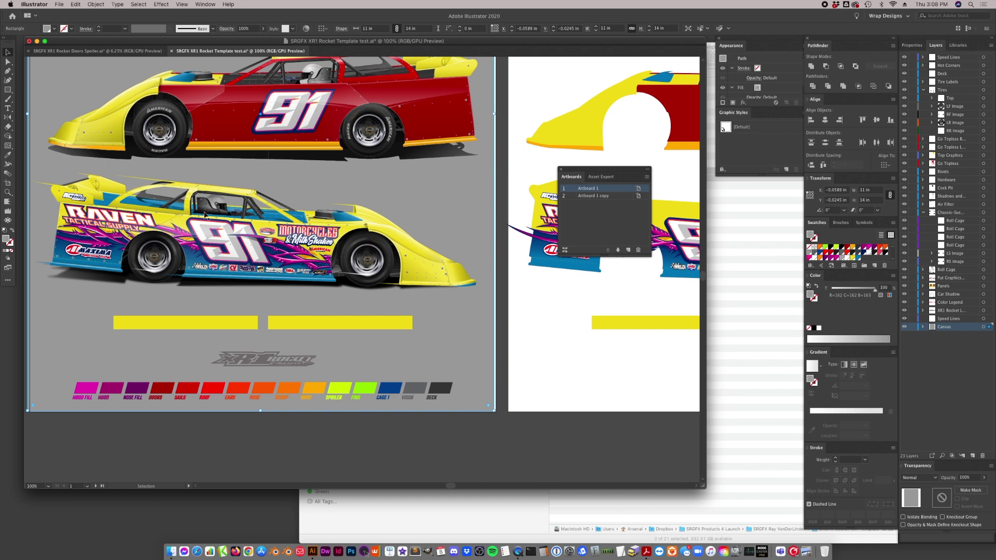
# - Set the opacity of all artwork on the upper Speed Lines layer to 60%
pyautogui.click(345, 204)
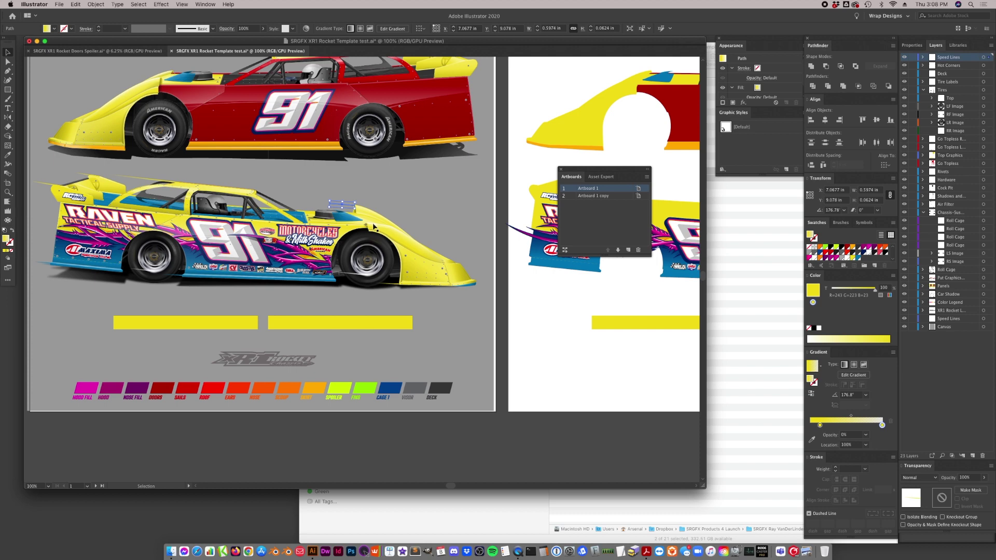
pyautogui.click(983, 57)
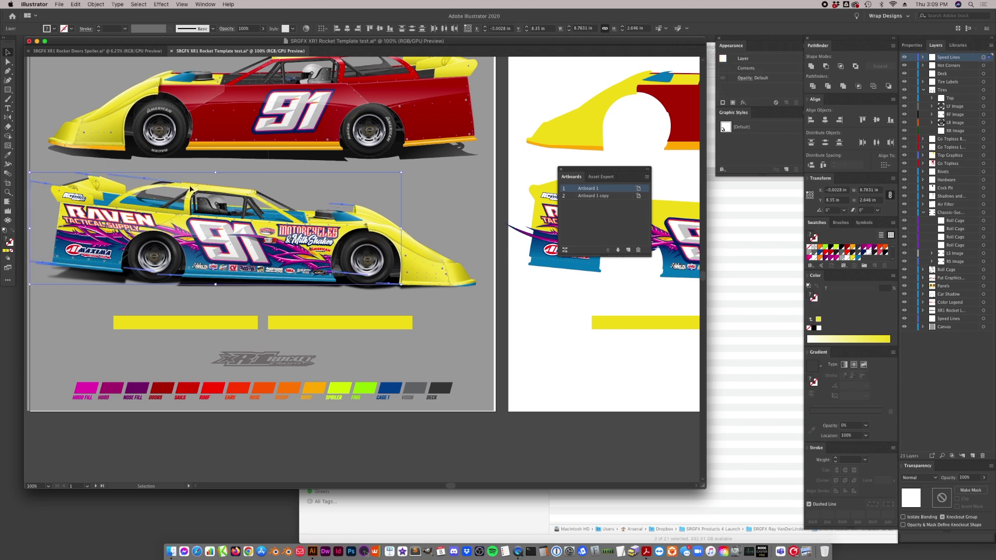
pyautogui.press('a')
pyautogui.press('v')
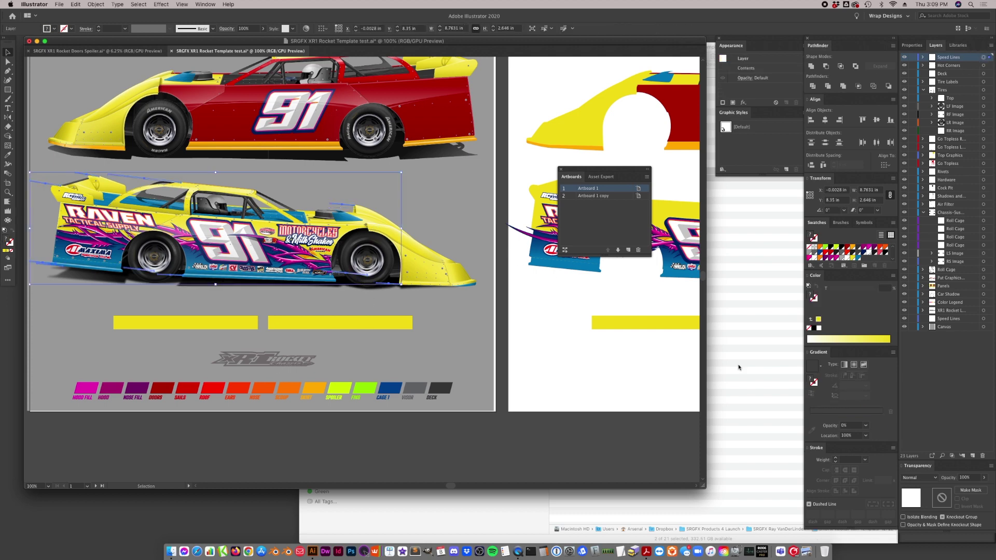
pyautogui.click(961, 478)
pyautogui.moveTo(969, 478); pyautogui.dragTo(950, 478)
pyautogui.write('60')
pyautogui.press('Return')
pyautogui.click(455, 444)
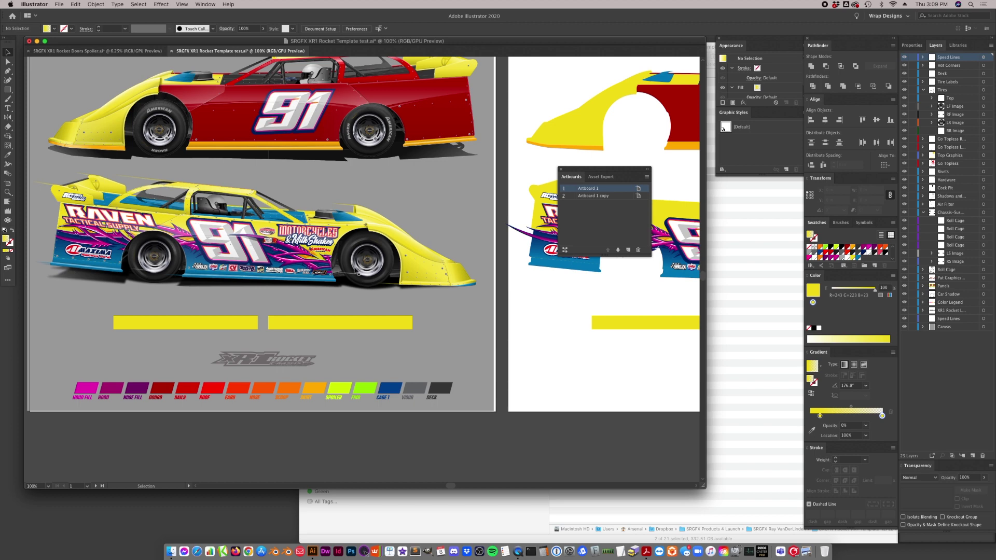
# - Run the Save Cars action from the SRGFX action set to export the template
pyautogui.hscroll(-10, 392, 292)
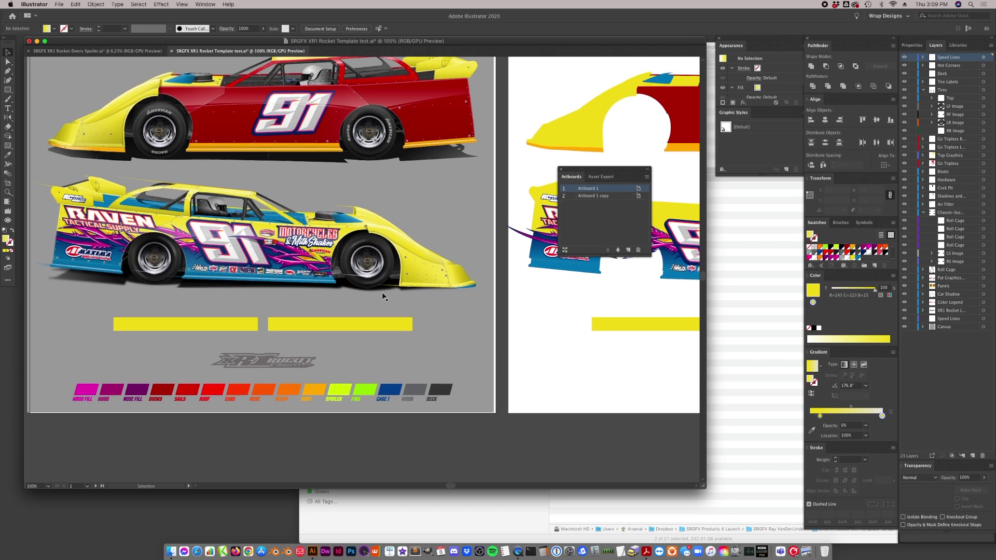
pyautogui.hscroll(10, 375, 313)
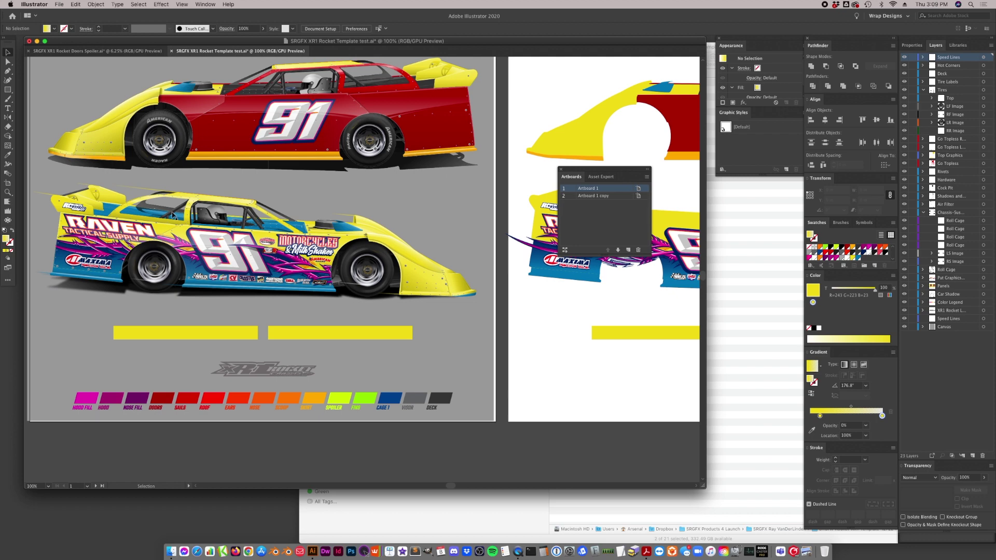
pyautogui.click(7, 193)
pyautogui.click(7, 52)
pyautogui.click(206, 4)
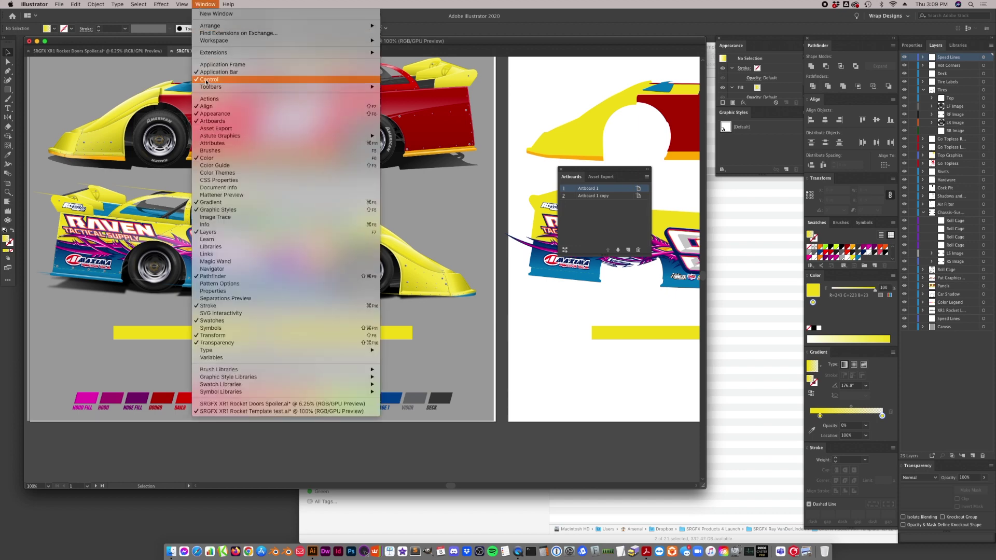
pyautogui.click(209, 99)
pyautogui.click(612, 367)
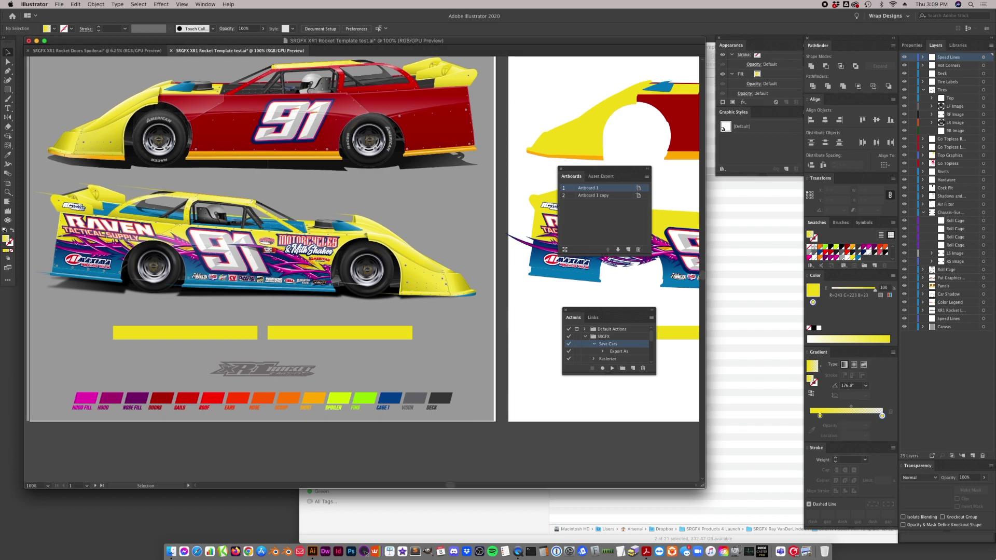
# - Preview the exported SRGFX XR1 Rocket Template test-01.jpg on the desktop to check the speed lines
pyautogui.press('F11')
pyautogui.press('space')
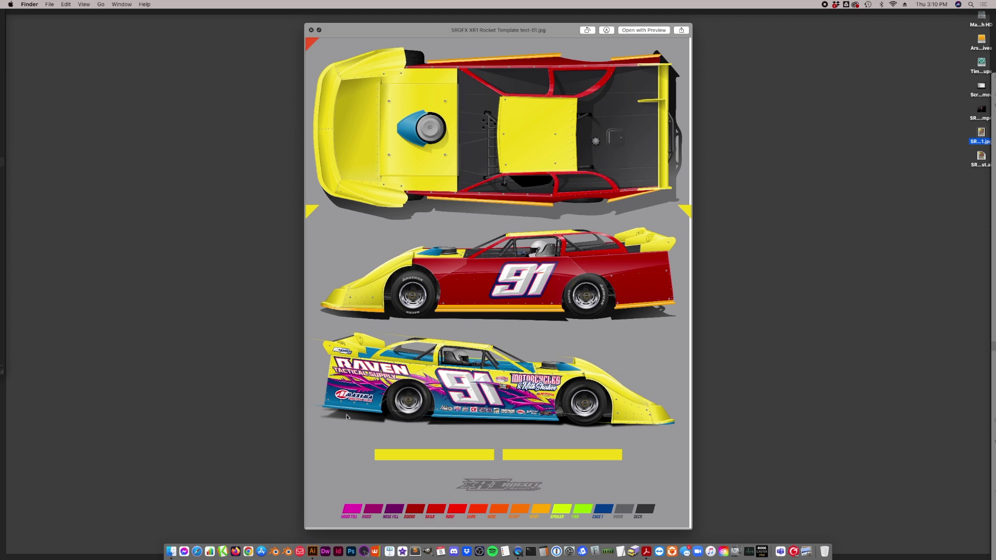
pyautogui.moveTo(995, 559)
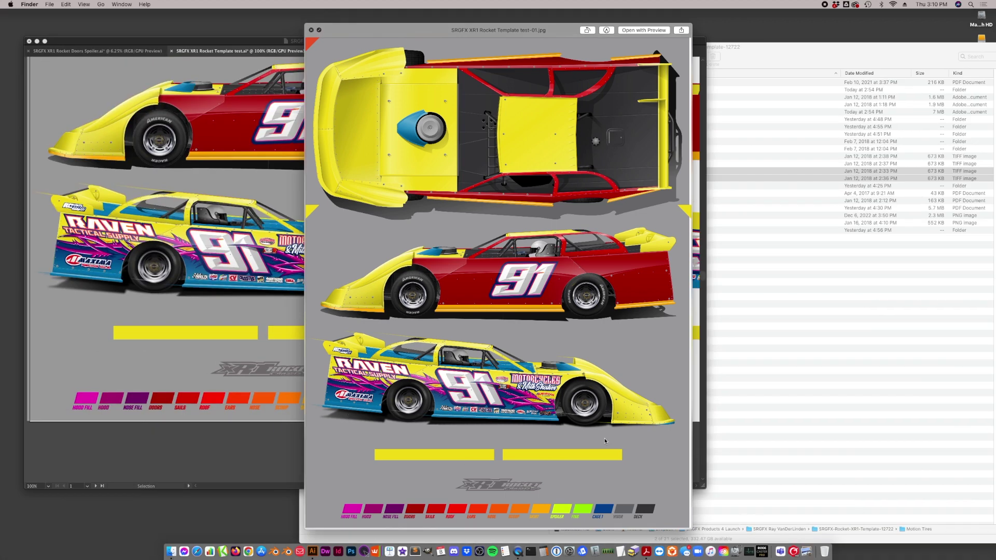